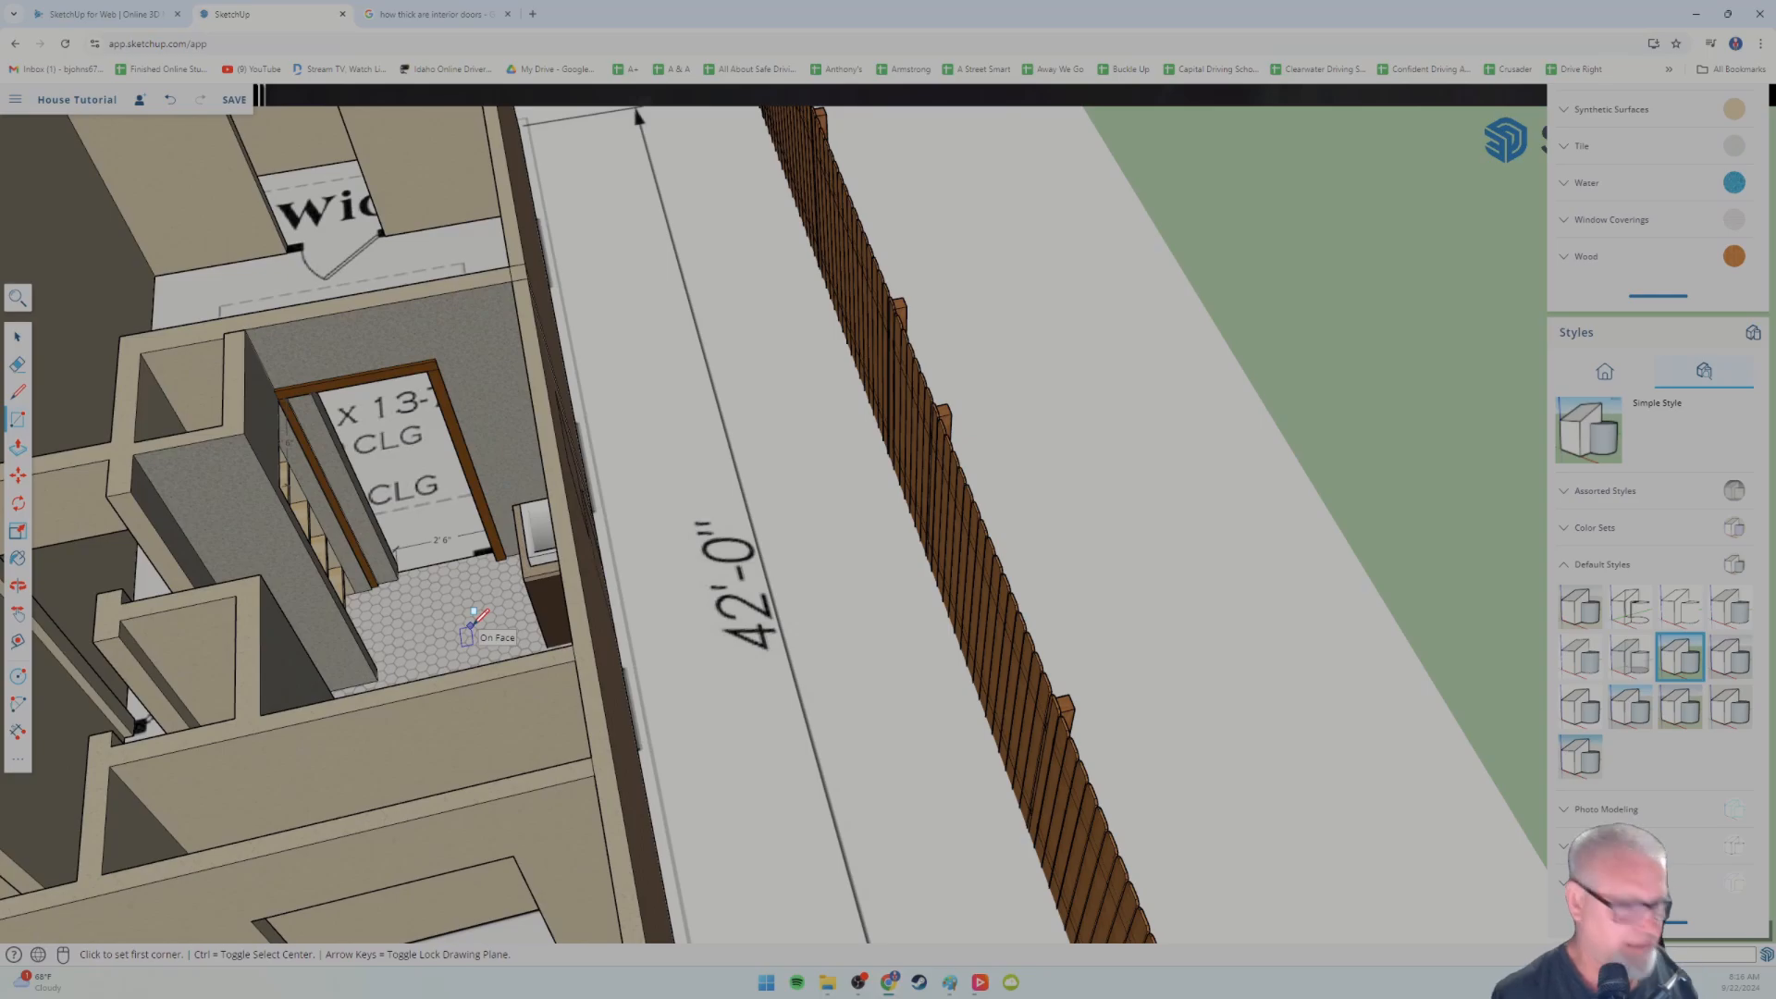
- Examine the bathroom from above, including its framed doorway, hexagon-tiled floor, vanity and toilet
{"action": "middle_click_drag", "start_coordinate": [368, 603], "coordinate": [309, 610]}
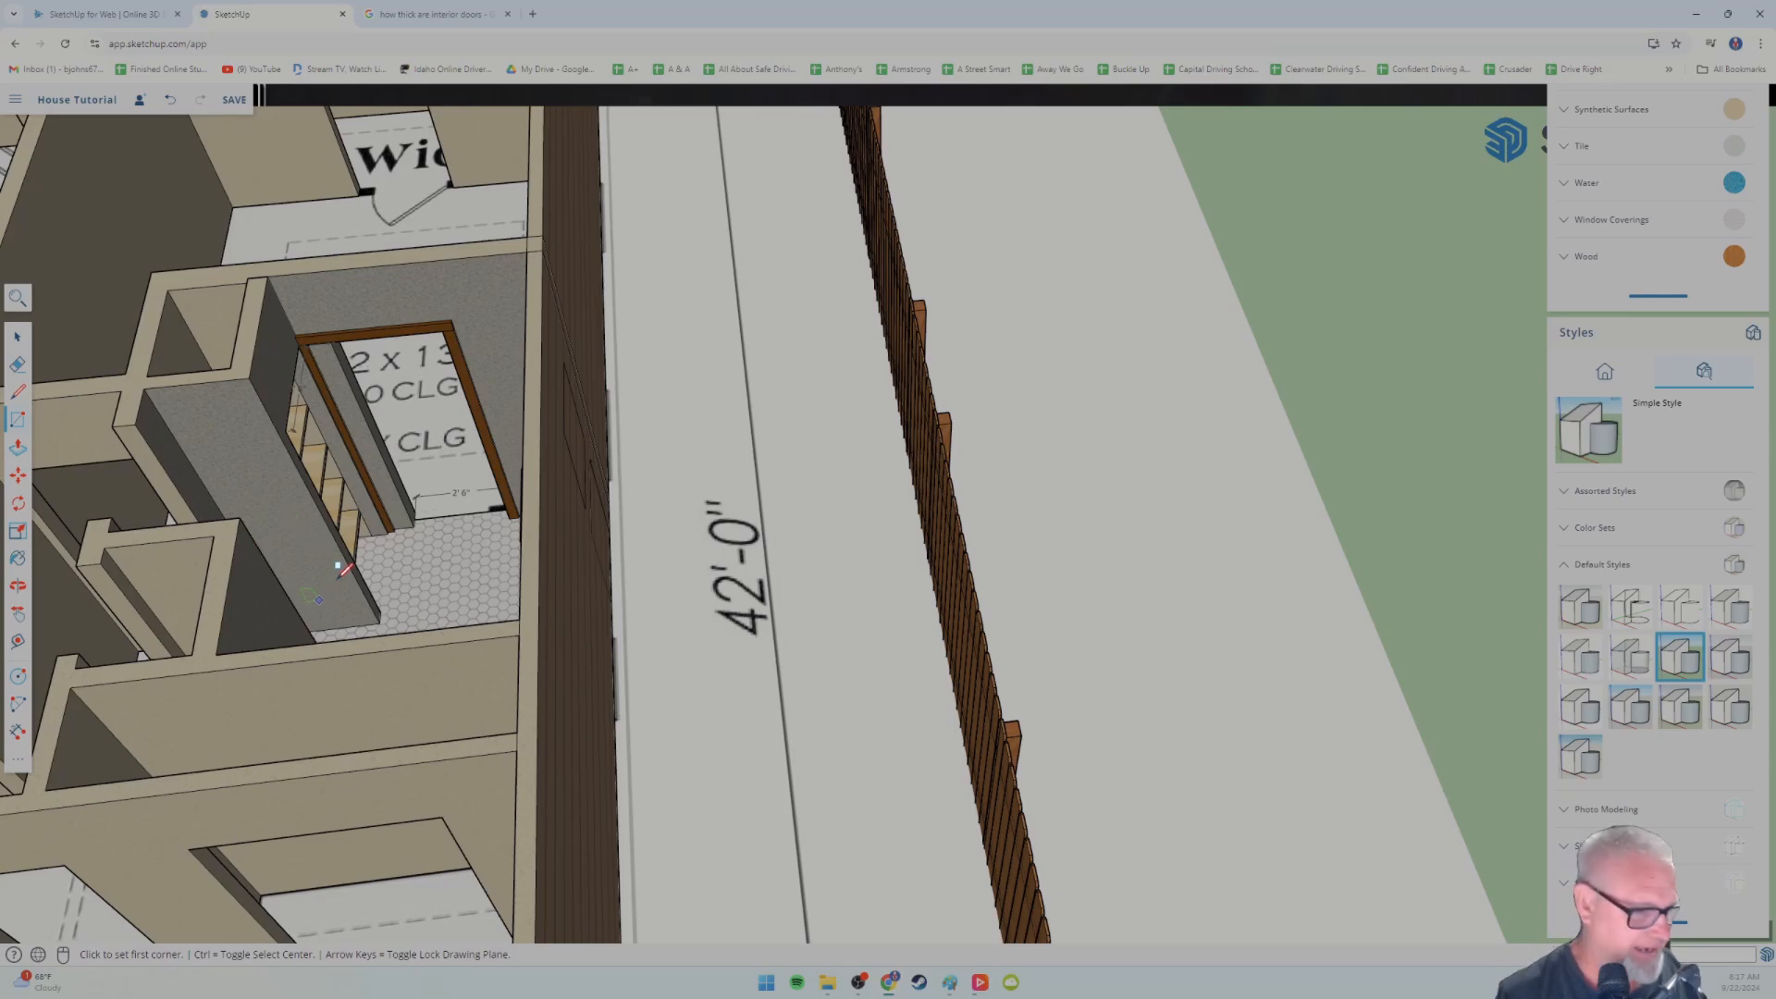
{"action": "mouse_move", "coordinate": [364, 563]}
{"action": "middle_mouse_down"}
{"action": "mouse_move", "coordinate": [423, 559]}
{"action": "mouse_move", "coordinate": [375, 565]}
{"action": "middle_mouse_up"}
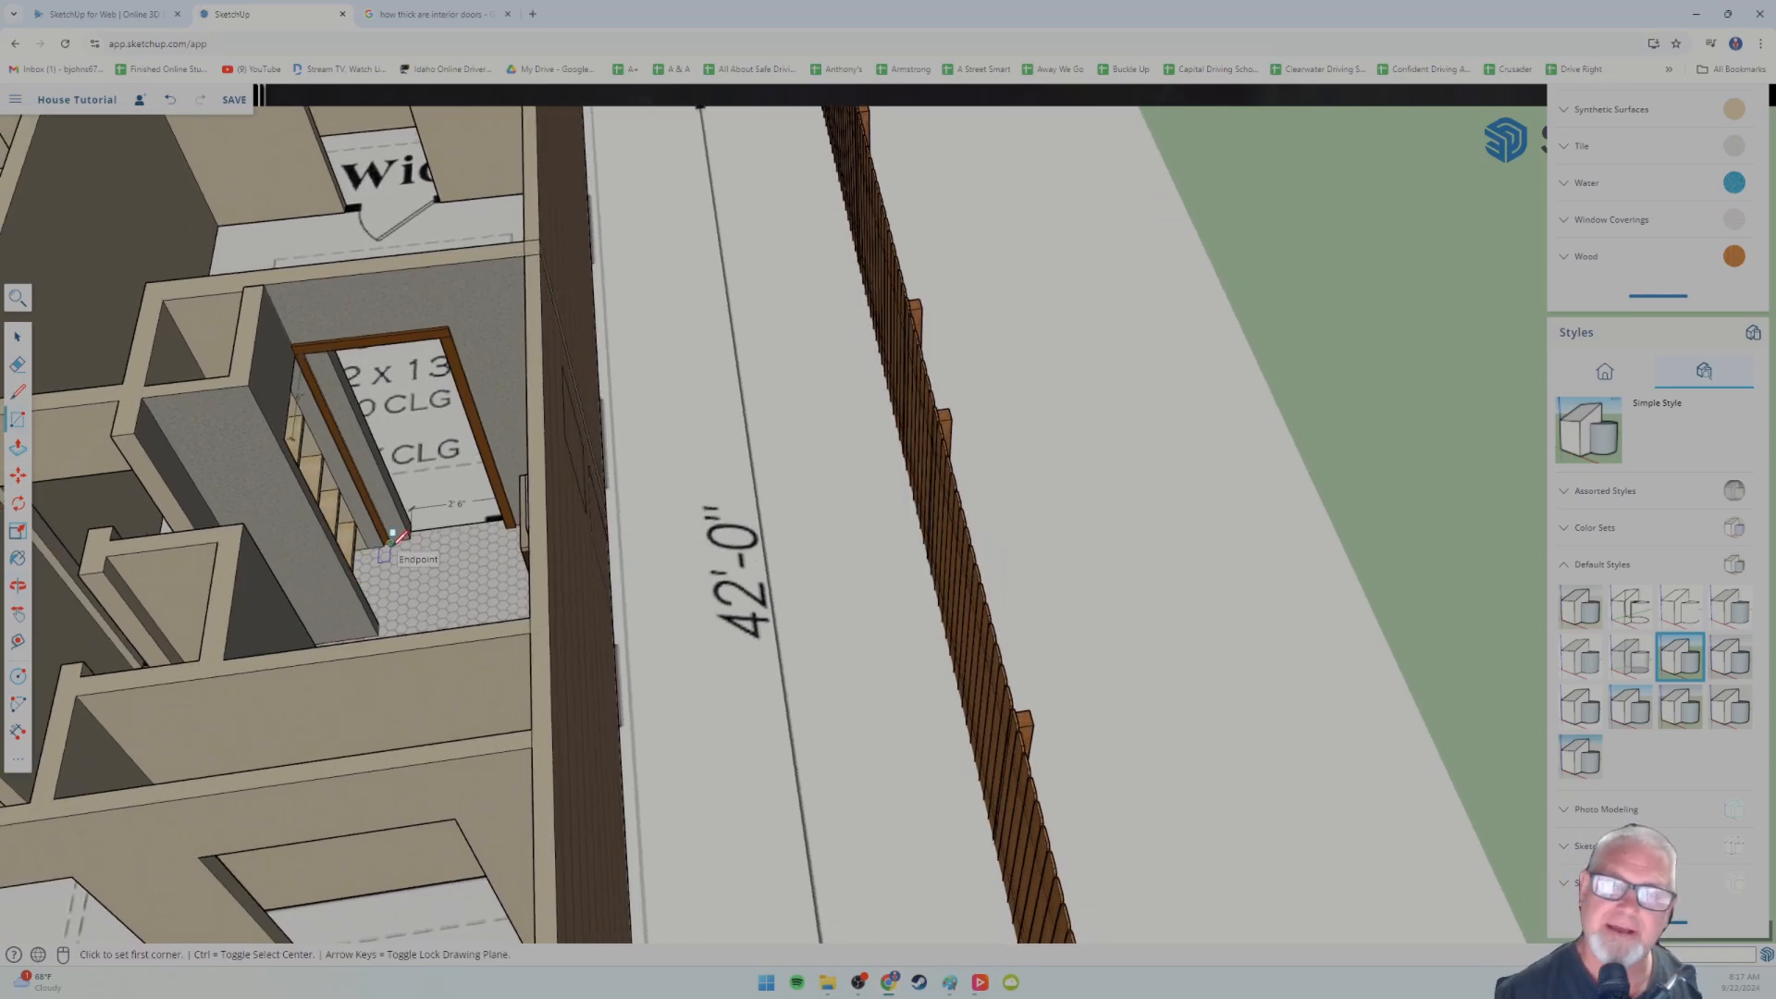
{"action": "mouse_move", "coordinate": [326, 567]}
{"action": "middle_mouse_down"}
{"action": "mouse_move", "coordinate": [408, 562]}
{"action": "mouse_move", "coordinate": [435, 583]}
{"action": "mouse_move", "coordinate": [310, 588]}
{"action": "mouse_move", "coordinate": [356, 555]}
{"action": "middle_mouse_up"}
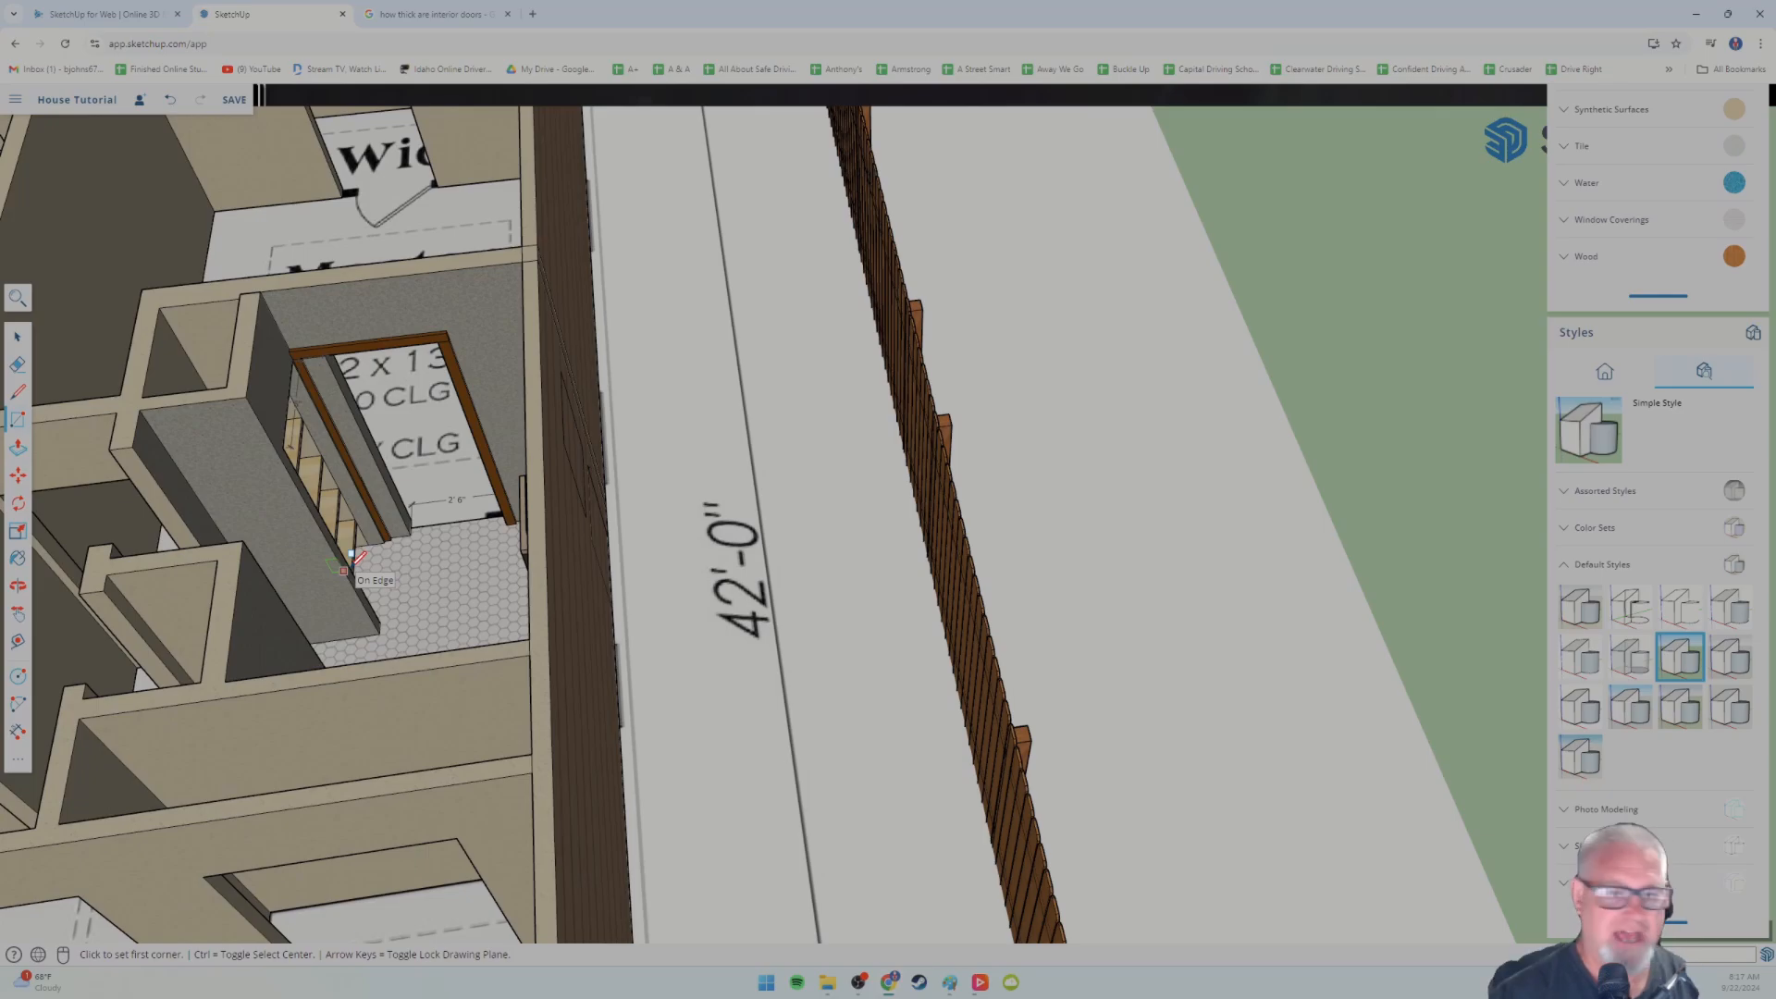
{"action": "middle_click_drag", "start_coordinate": [308, 565], "coordinate": [572, 550], "text": "shift"}
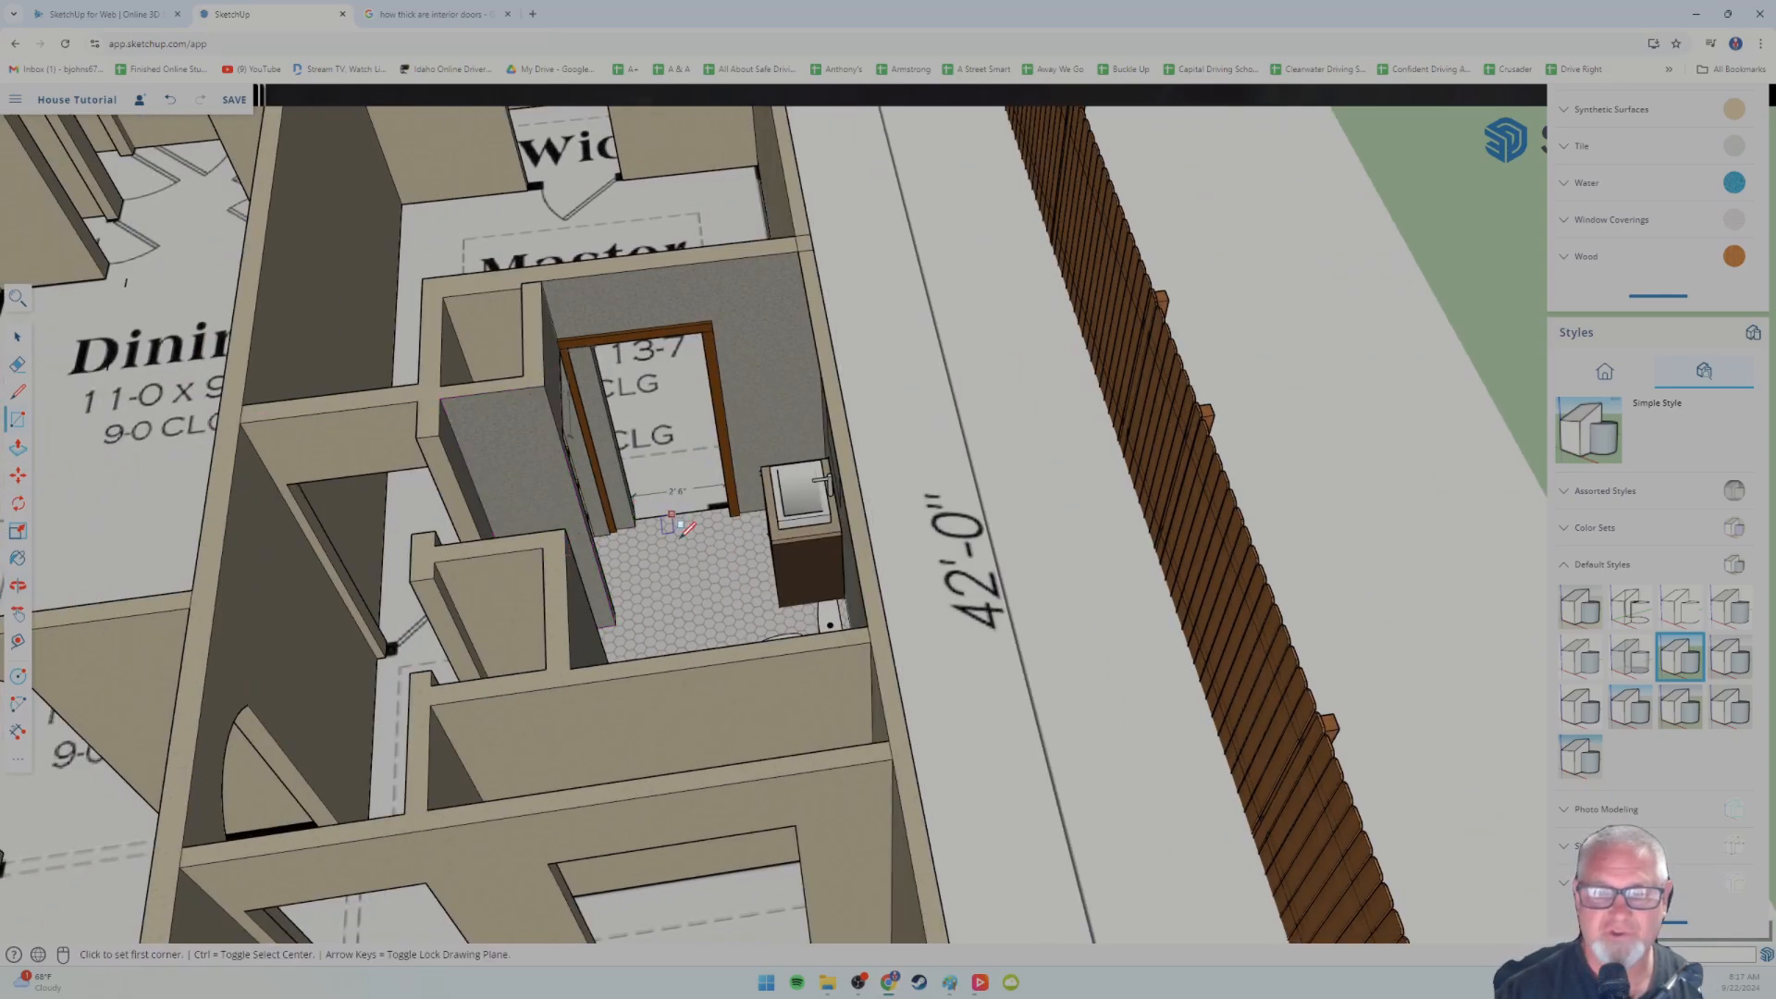
{"action": "scroll", "coordinate": [684, 522], "scroll_direction": "up", "scroll_amount": 5}
{"action": "scroll", "coordinate": [681, 542], "scroll_direction": "up", "scroll_amount": 2}
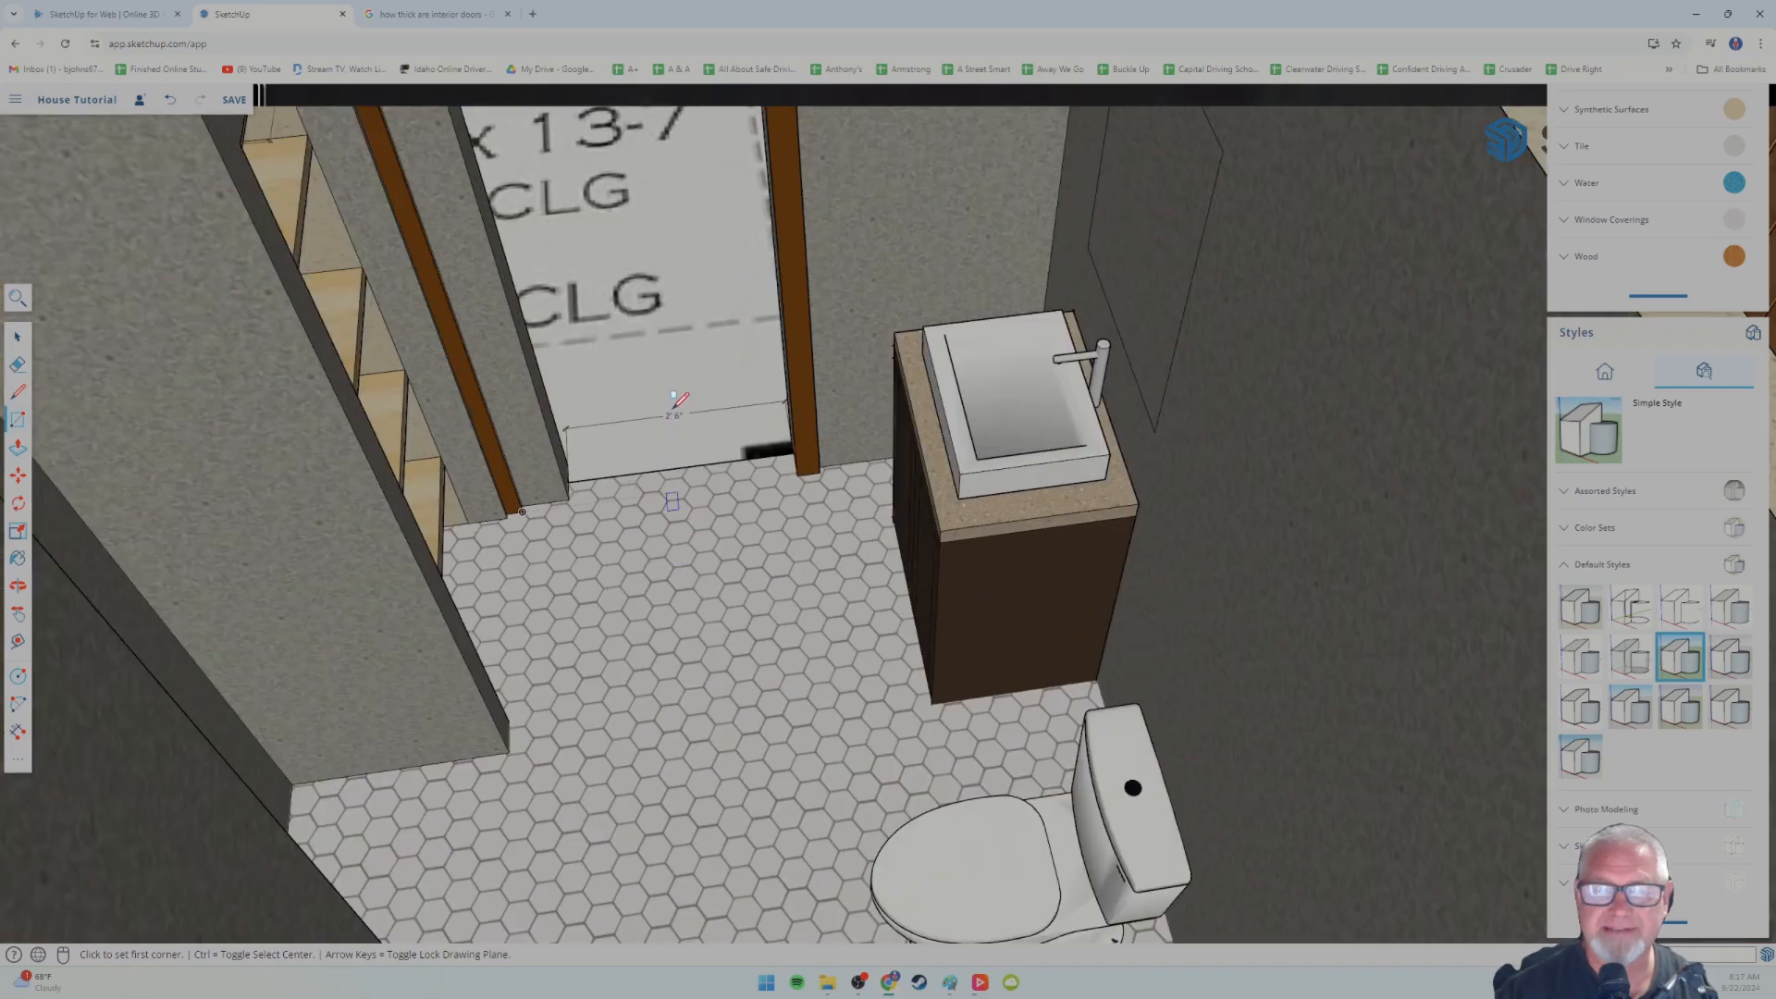
{"action": "scroll", "coordinate": [639, 426], "scroll_direction": "down", "scroll_amount": 3}
{"action": "scroll", "coordinate": [640, 442], "scroll_direction": "down", "scroll_amount": 2}
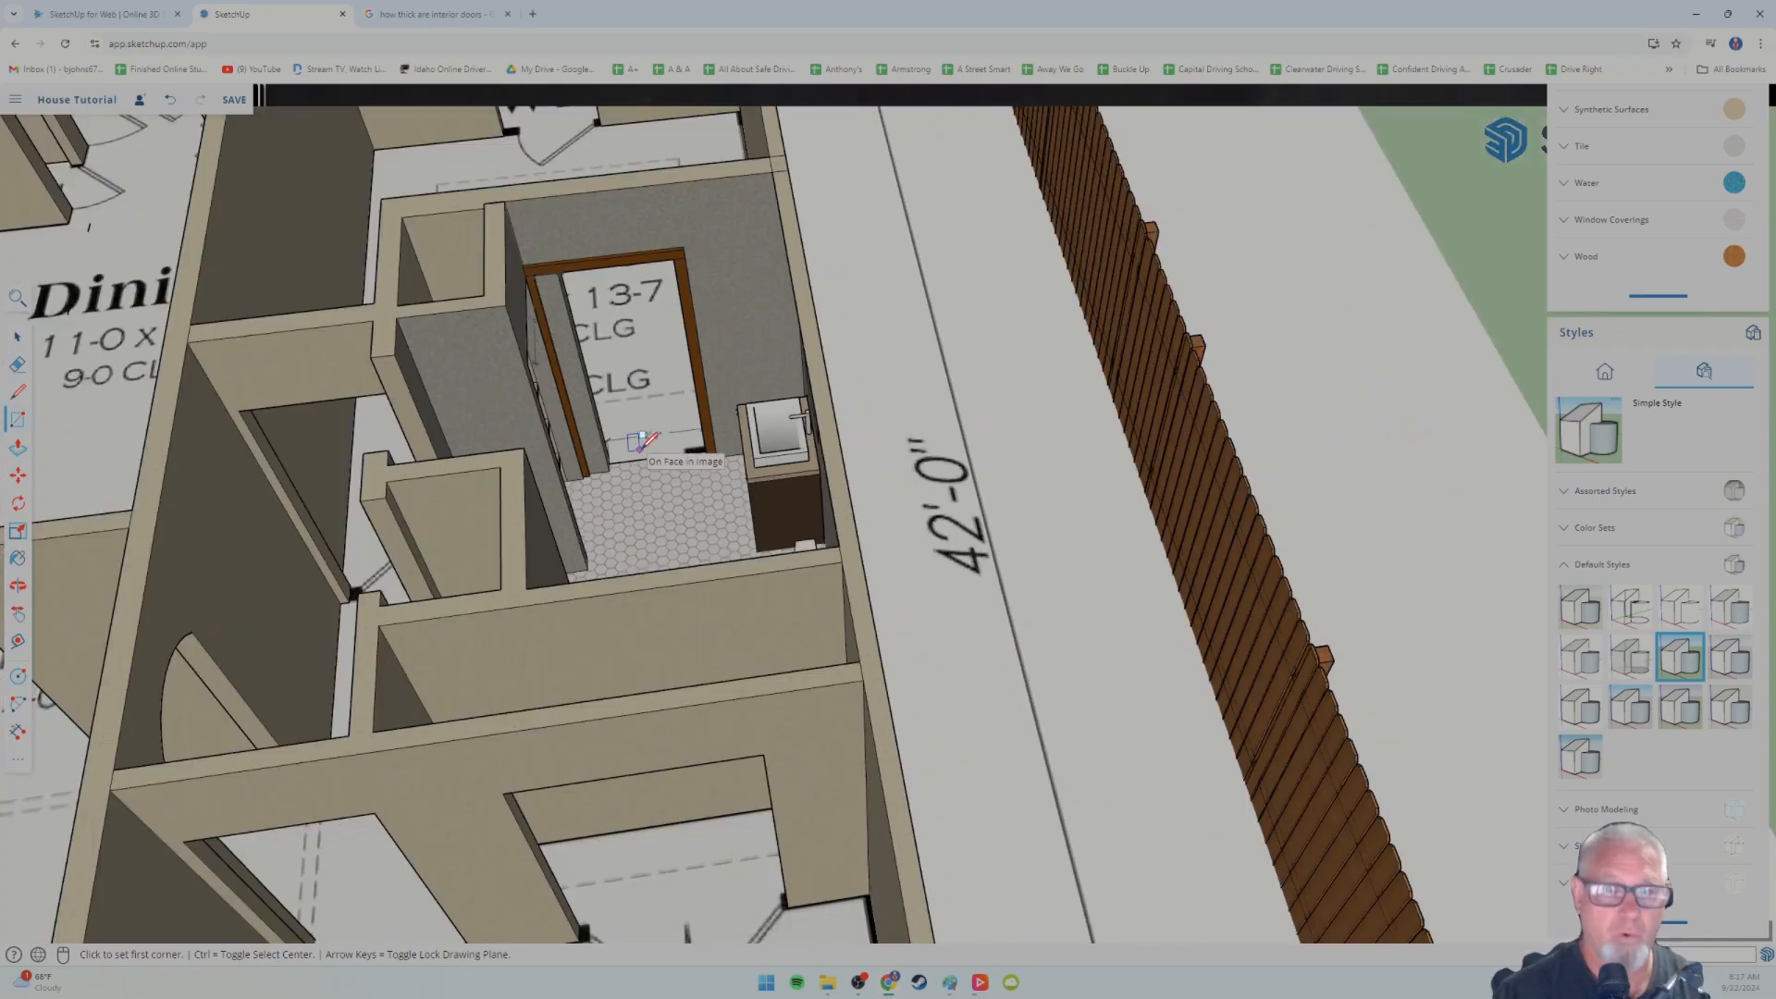
- Look over the siding-clad front wall by the porch, the Bdrm 2 door openings and the family room's arched openings
{"action": "middle_click_drag", "start_coordinate": [590, 570], "coordinate": [662, 281], "text": "shift"}
{"action": "middle_click_drag", "start_coordinate": [524, 618], "coordinate": [586, 488]}
{"action": "scroll", "coordinate": [555, 555], "scroll_direction": "up", "scroll_amount": 3}
{"action": "middle_click_drag", "start_coordinate": [525, 629], "coordinate": [515, 567]}
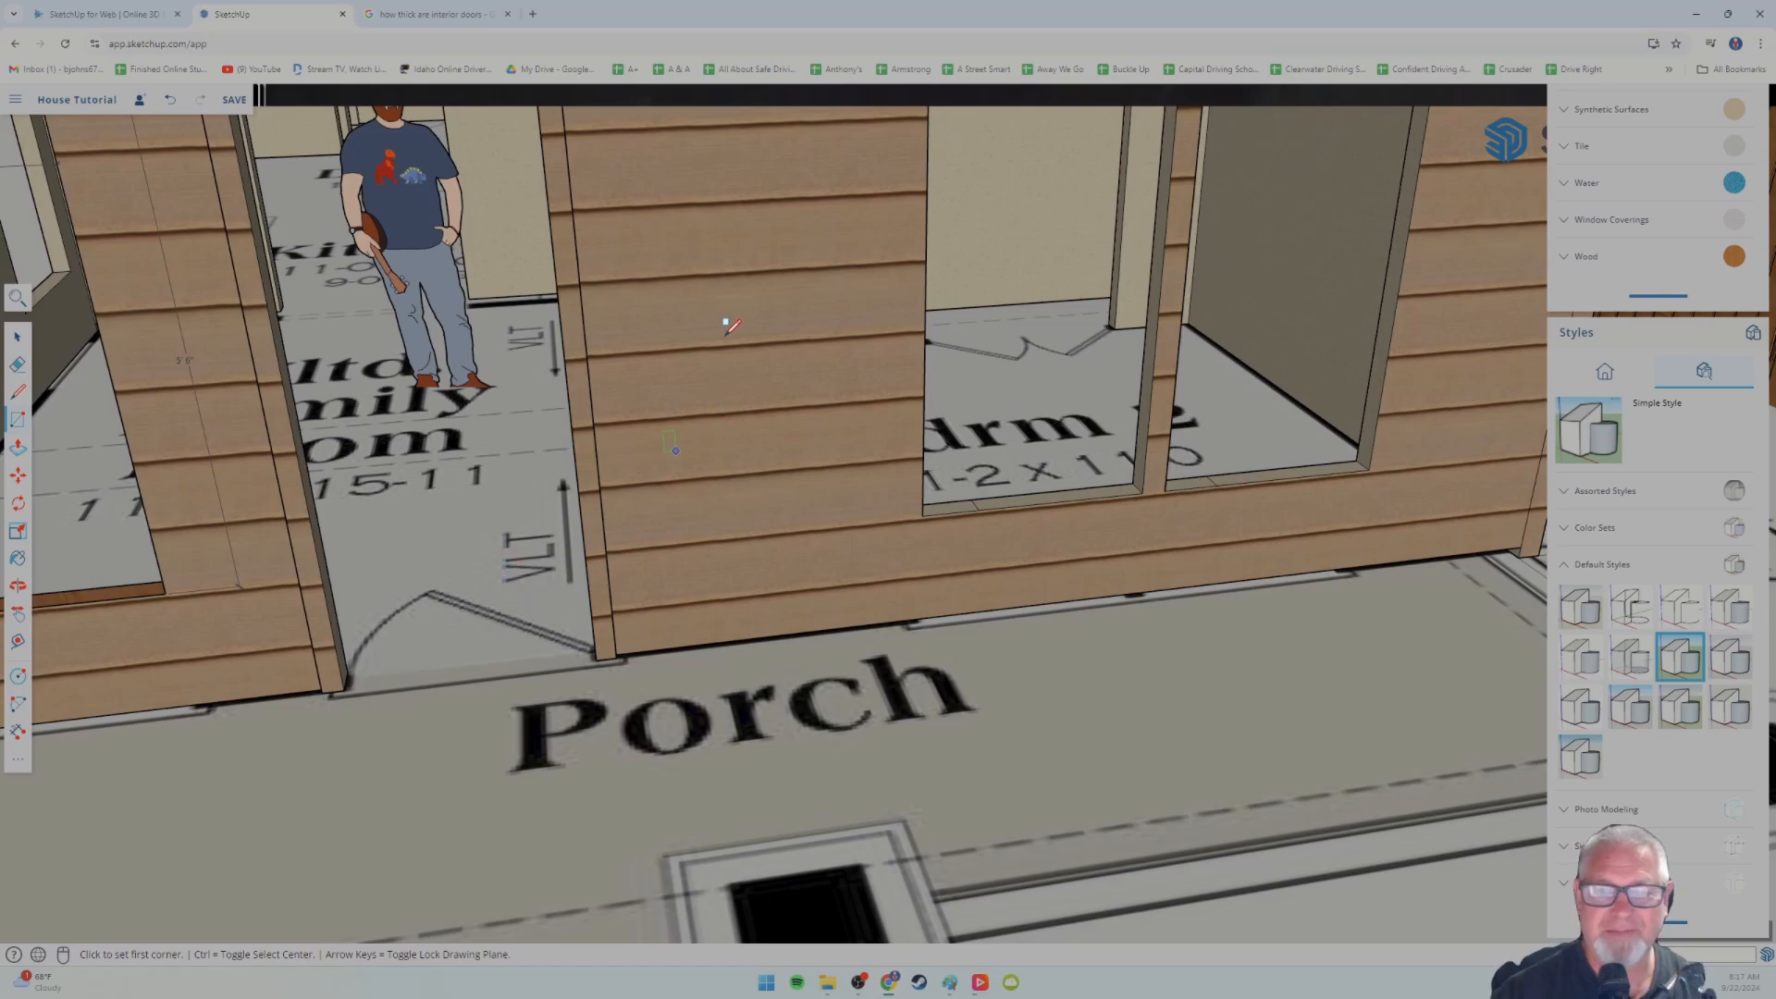
{"action": "middle_click_drag", "start_coordinate": [682, 393], "coordinate": [626, 592]}
{"action": "middle_click_drag", "start_coordinate": [680, 301], "coordinate": [694, 487]}
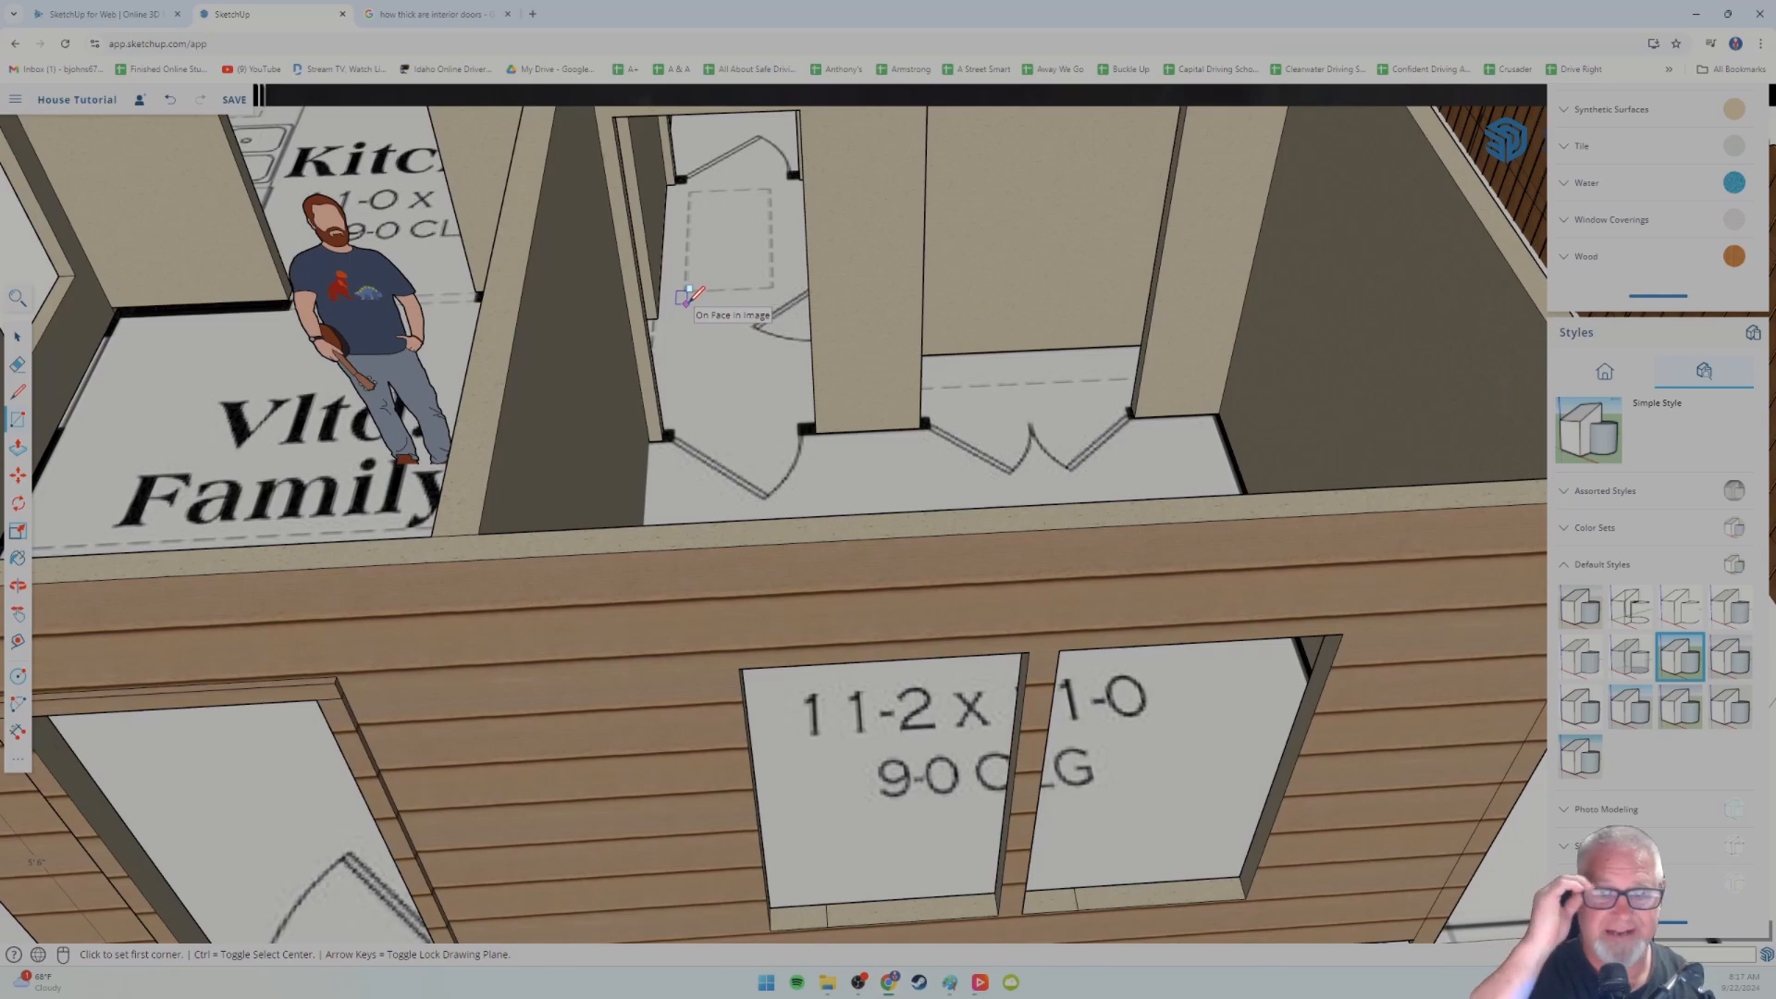
{"action": "middle_click_drag", "start_coordinate": [401, 567], "coordinate": [601, 445]}
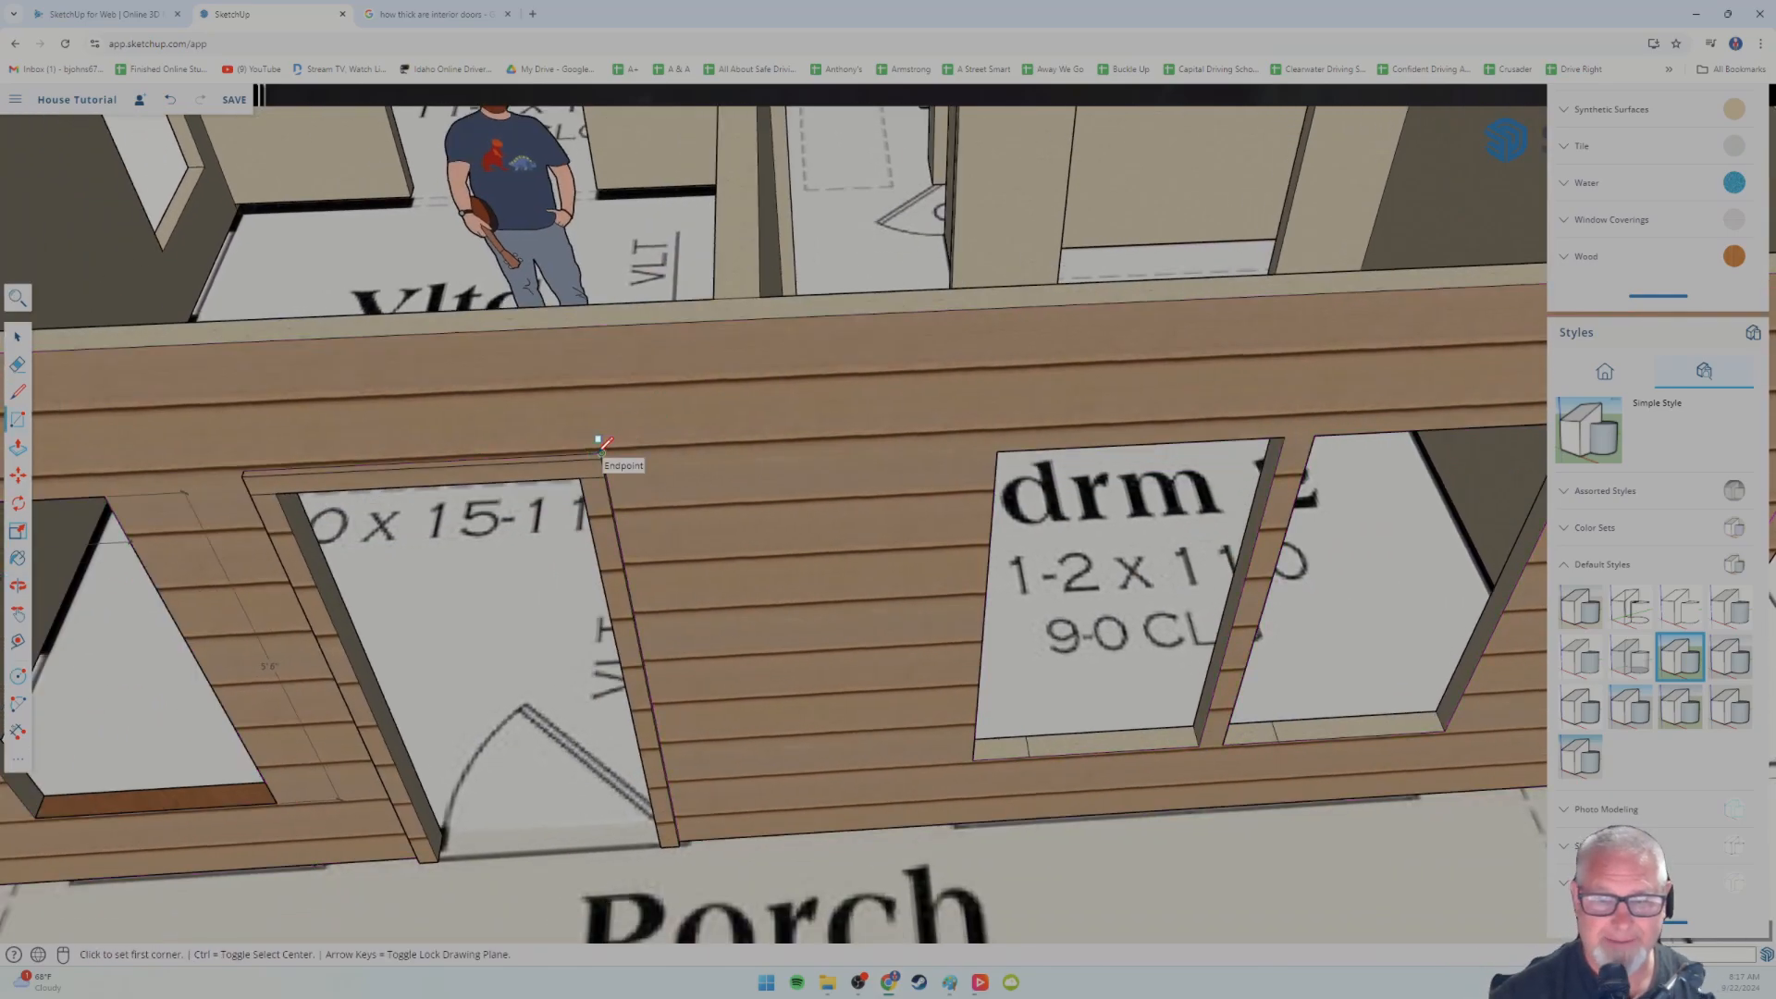
{"action": "mouse_move", "coordinate": [536, 544]}
{"action": "middle_mouse_down"}
{"action": "mouse_move", "coordinate": [540, 450]}
{"action": "mouse_move", "coordinate": [594, 648]}
{"action": "mouse_move", "coordinate": [491, 862]}
{"action": "middle_mouse_up"}
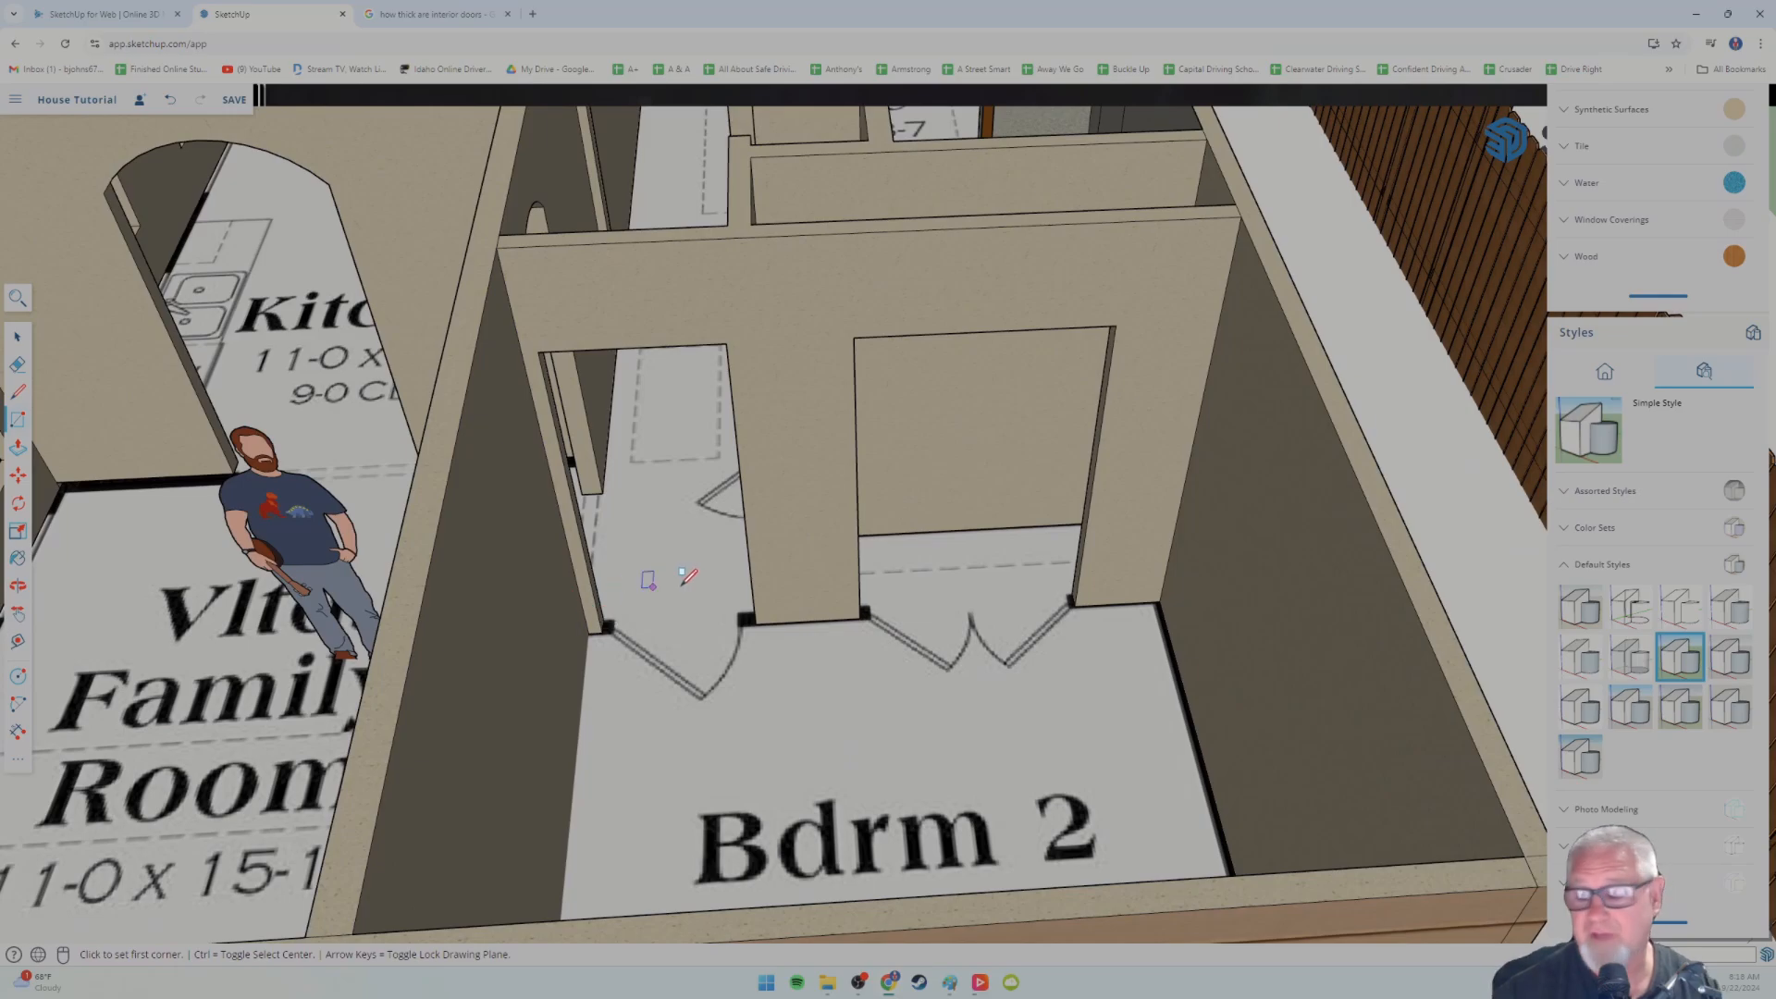
{"action": "mouse_move", "coordinate": [270, 627]}
{"action": "middle_mouse_down", "text": "shift"}
{"action": "mouse_move", "coordinate": [555, 634]}
{"action": "mouse_move", "coordinate": [536, 582]}
{"action": "mouse_move", "coordinate": [774, 455]}
{"action": "middle_mouse_up", "text": "shift"}
{"action": "middle_click_drag", "start_coordinate": [997, 720], "coordinate": [639, 624]}
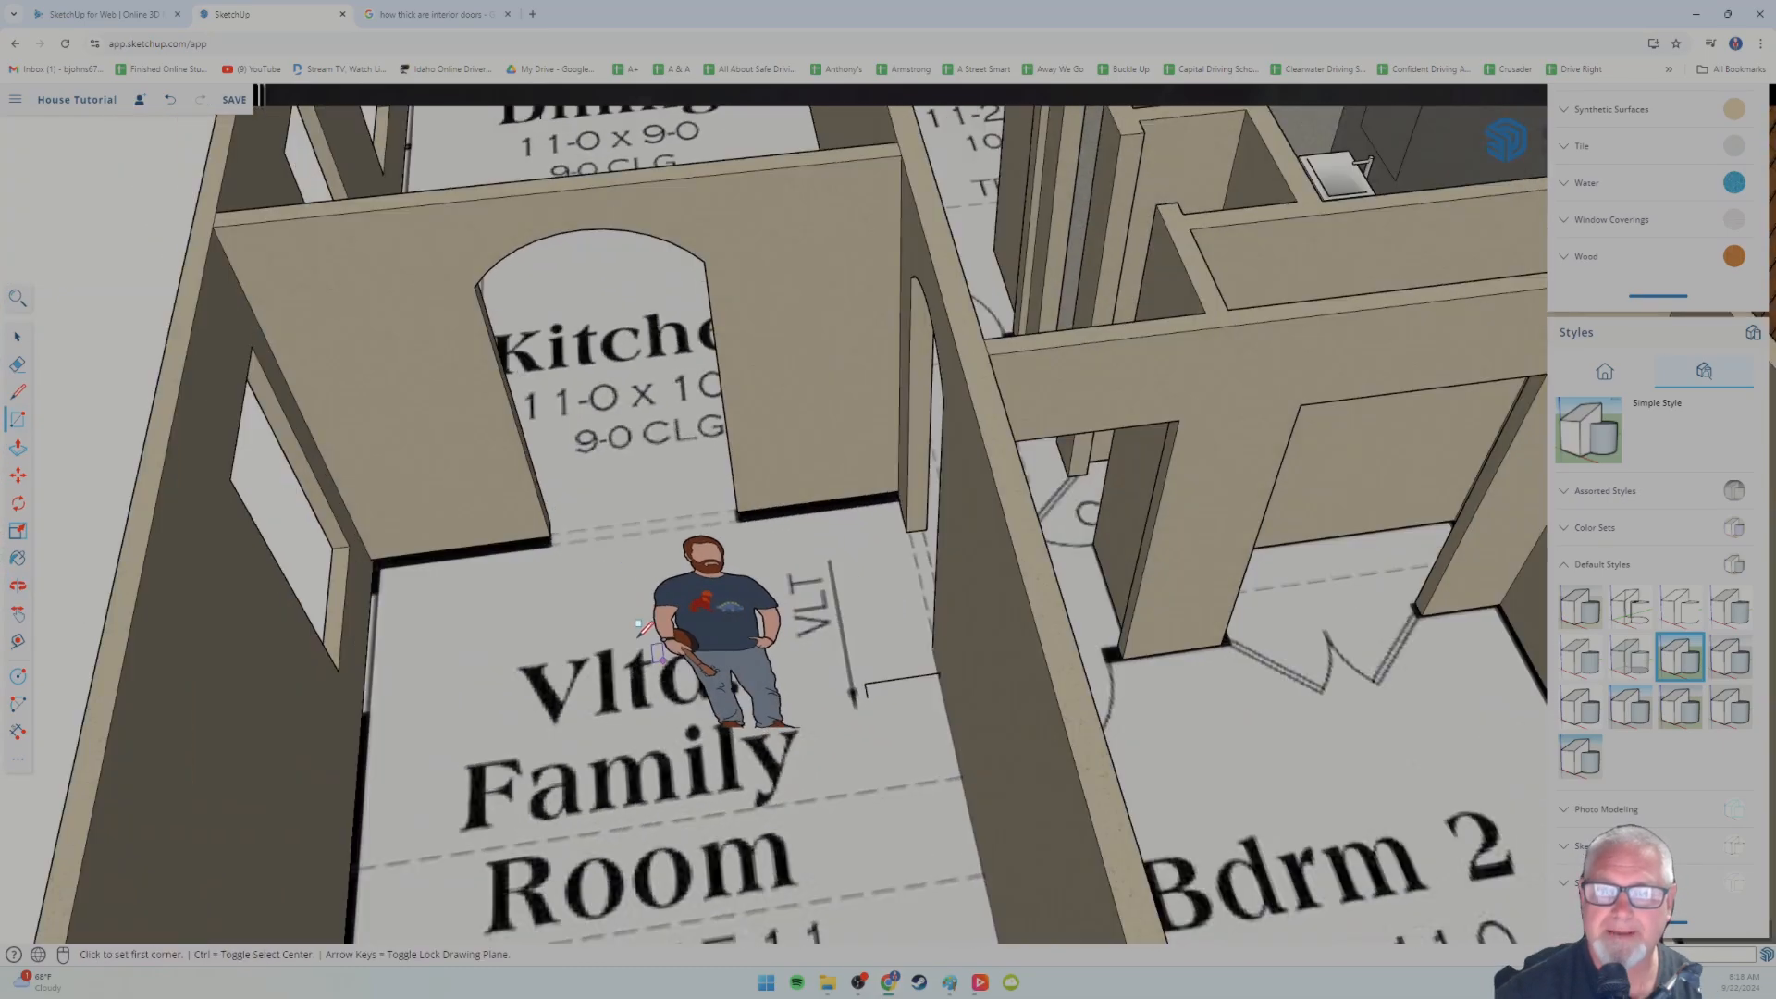
{"action": "middle_click_drag", "start_coordinate": [611, 519], "coordinate": [740, 505]}
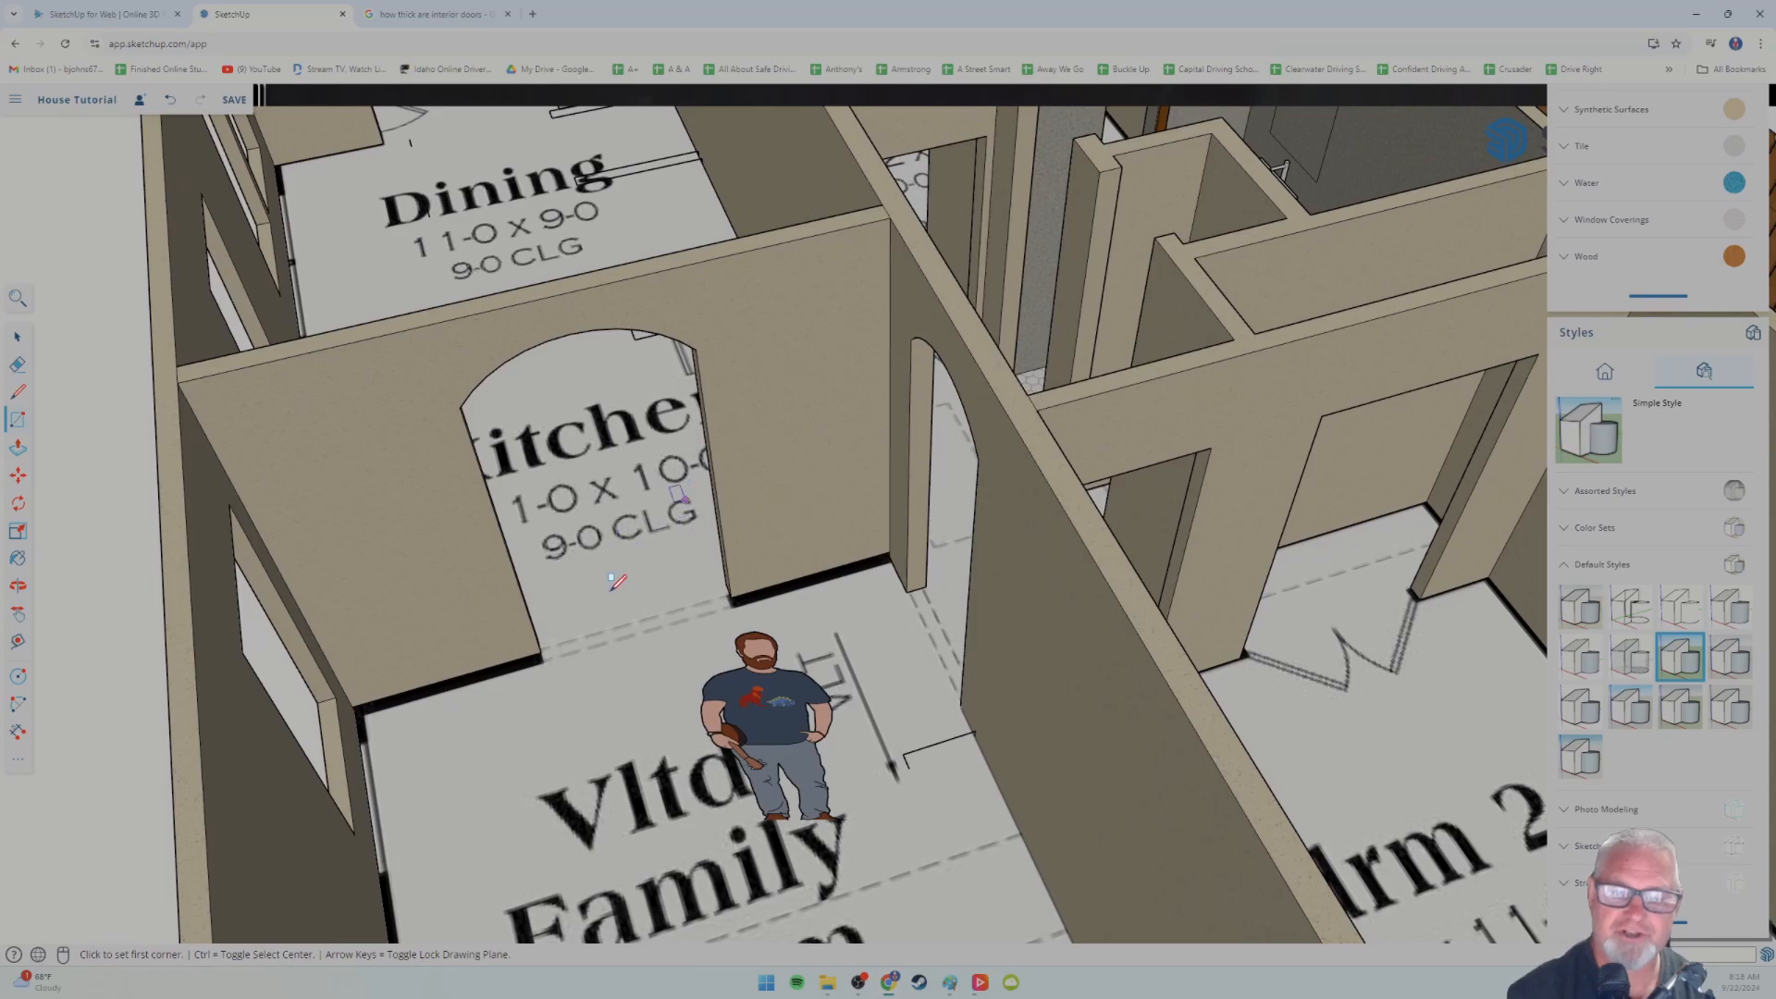
{"action": "middle_click_drag", "start_coordinate": [787, 613], "coordinate": [971, 668]}
- Inspect the bathroom interior up close, from the toilet and vanity to the built-in wooden shelves beside the doorway
{"action": "middle_click_drag", "start_coordinate": [1056, 620], "coordinate": [688, 753], "text": "shift"}
{"action": "scroll", "coordinate": [798, 667], "scroll_direction": "up", "scroll_amount": 8}
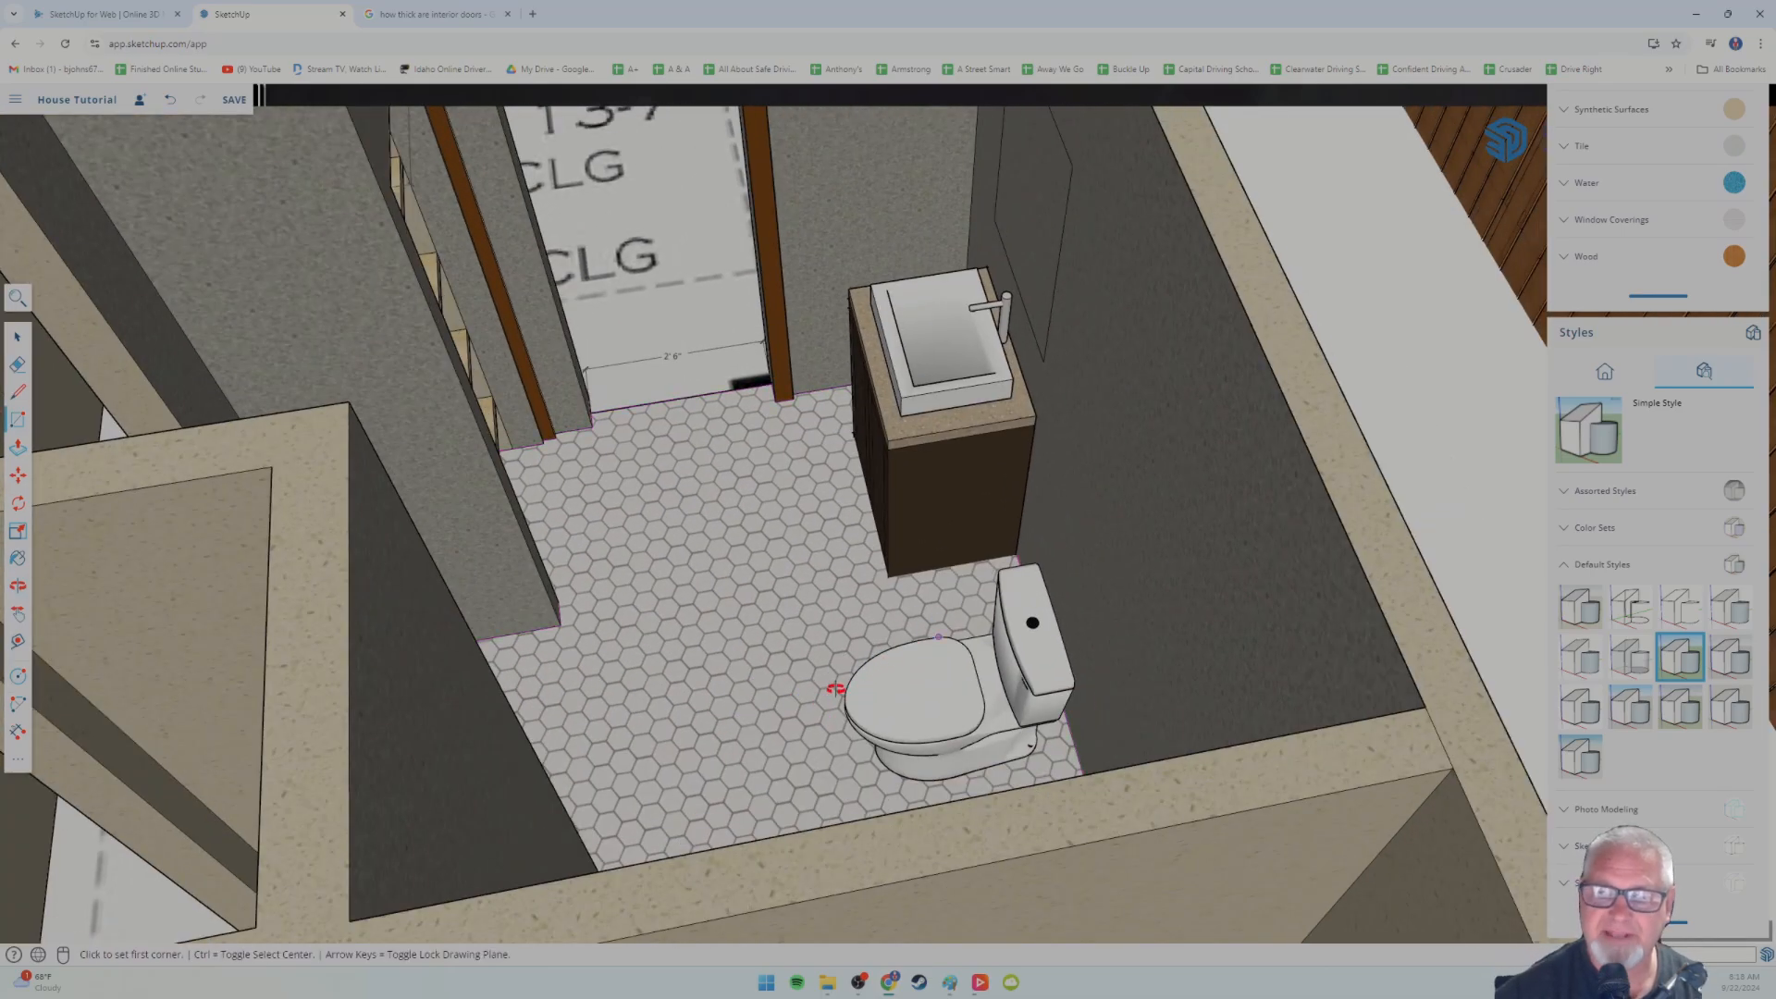
{"action": "middle_click_drag", "start_coordinate": [836, 689], "coordinate": [763, 610]}
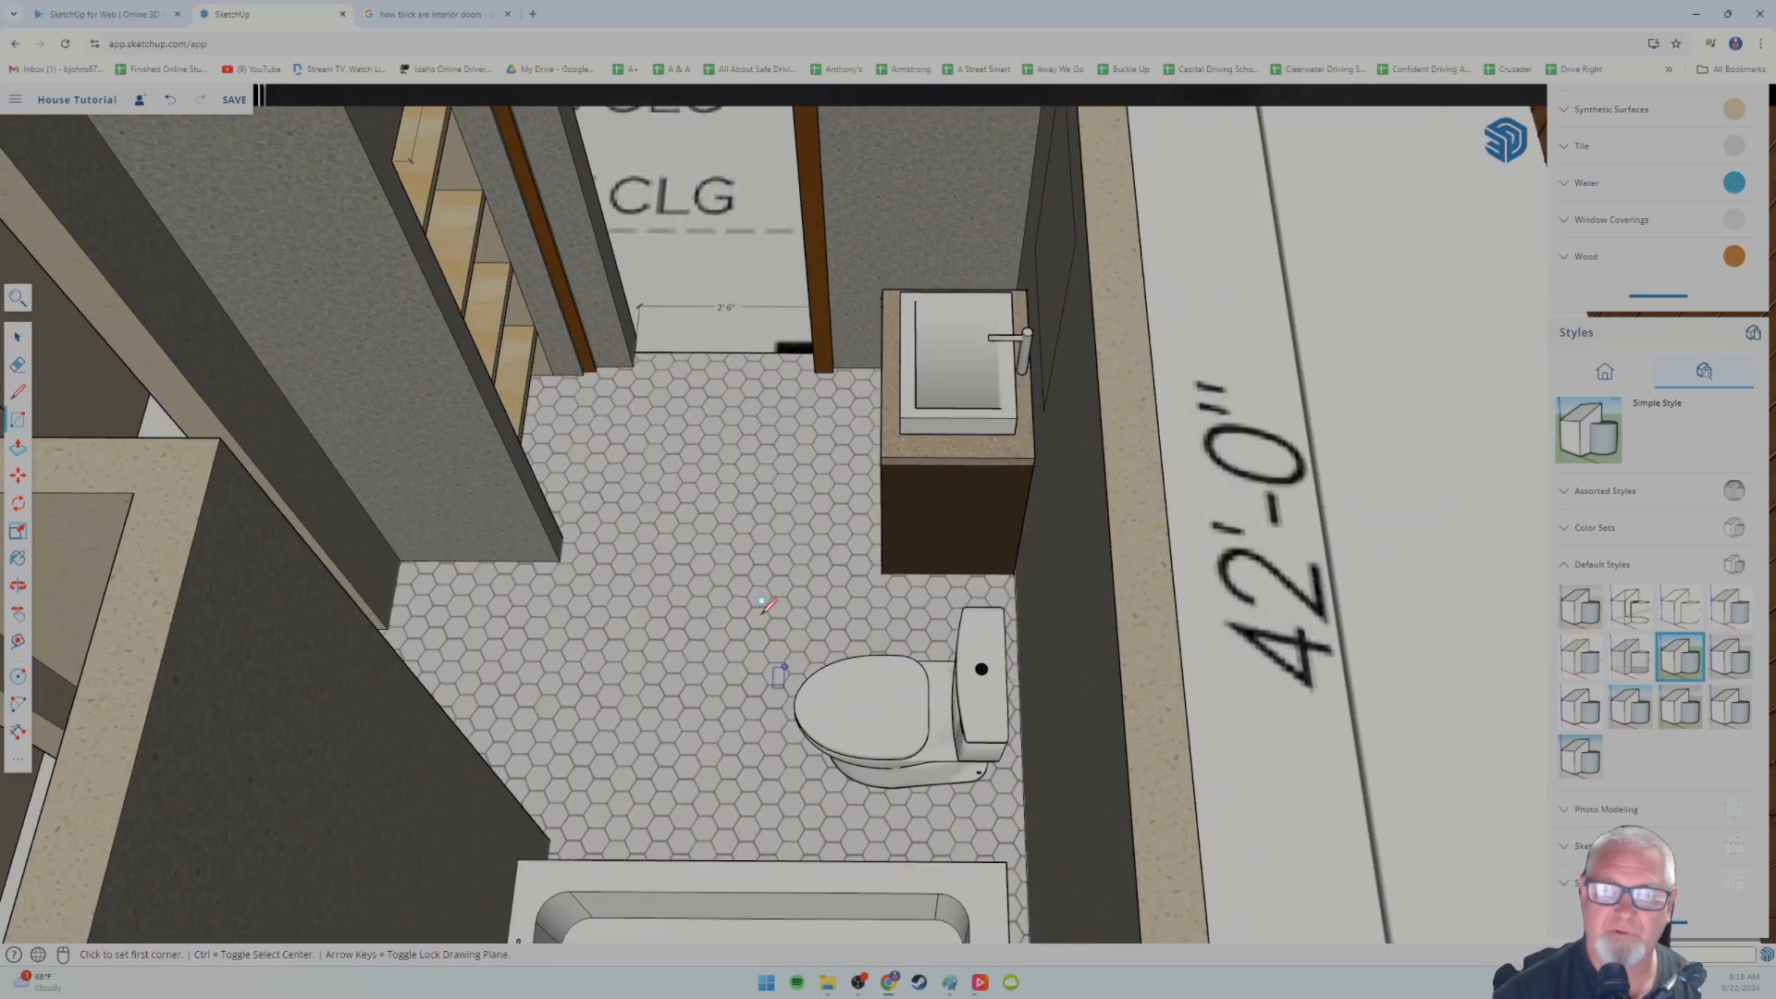
{"action": "middle_click_drag", "start_coordinate": [716, 478], "coordinate": [396, 399], "text": "shift"}
{"action": "scroll", "coordinate": [606, 481], "scroll_direction": "up", "scroll_amount": 3}
{"action": "scroll", "coordinate": [436, 348], "scroll_direction": "down", "scroll_amount": 5}
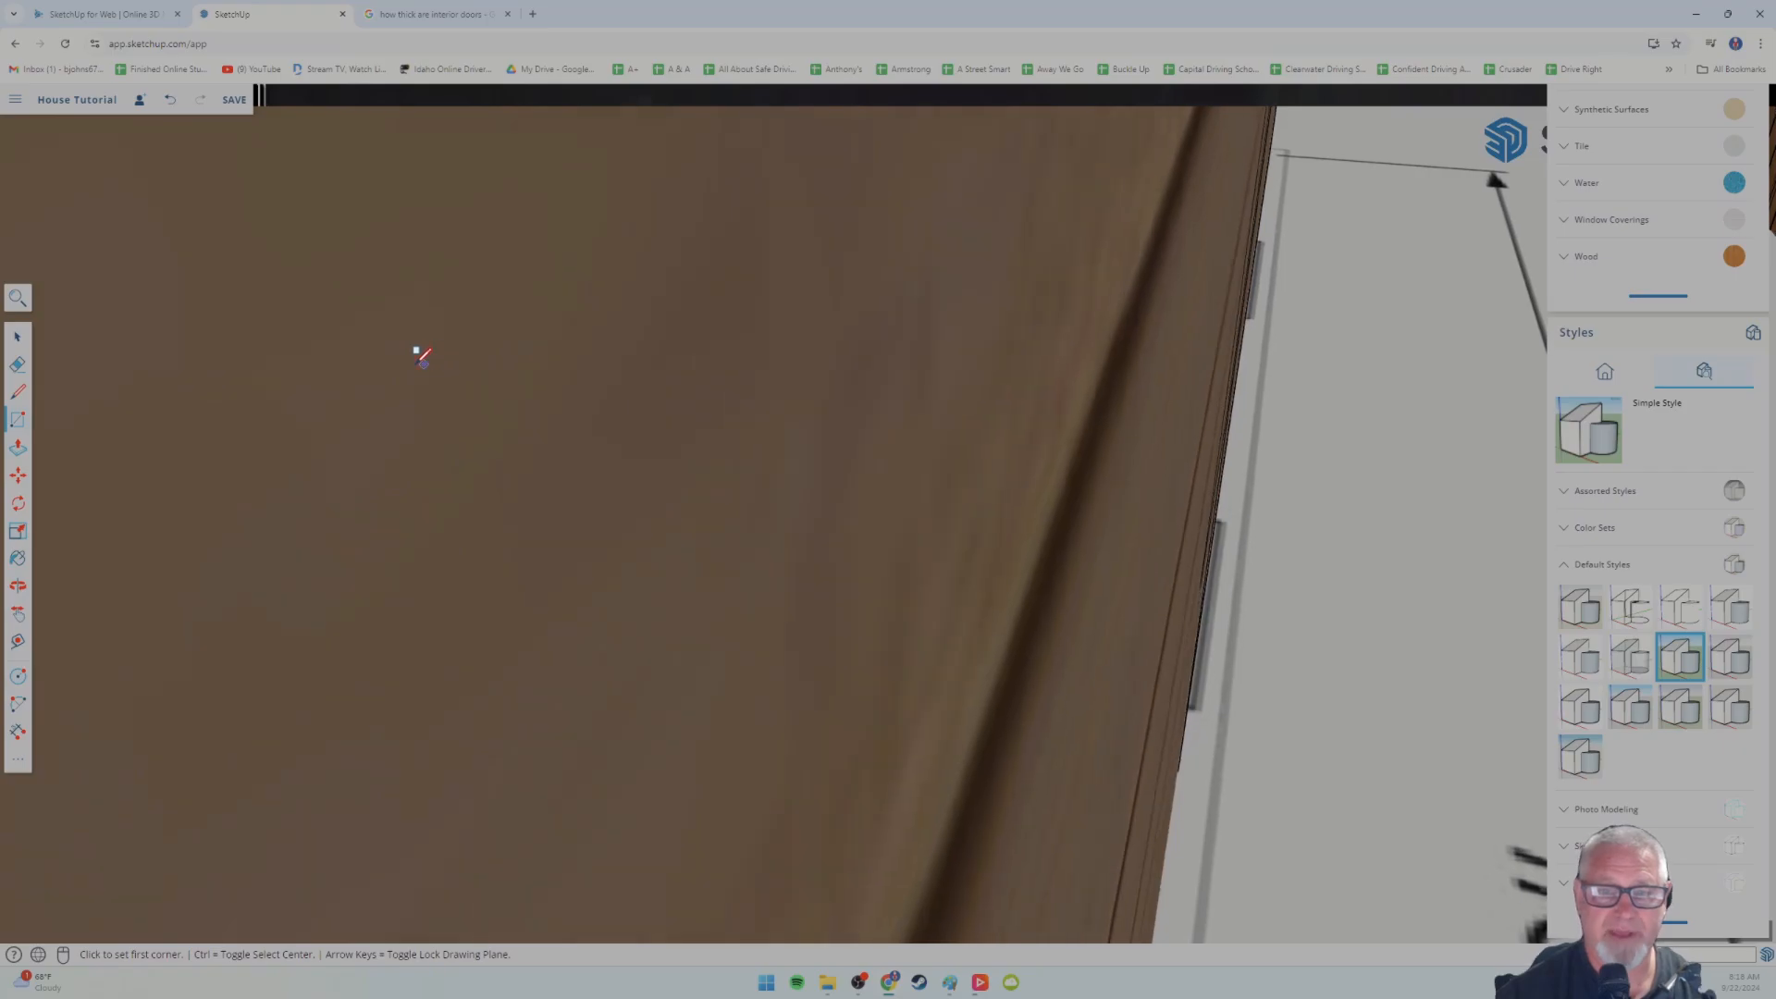
{"action": "scroll", "coordinate": [419, 357], "scroll_direction": "down", "scroll_amount": 3}
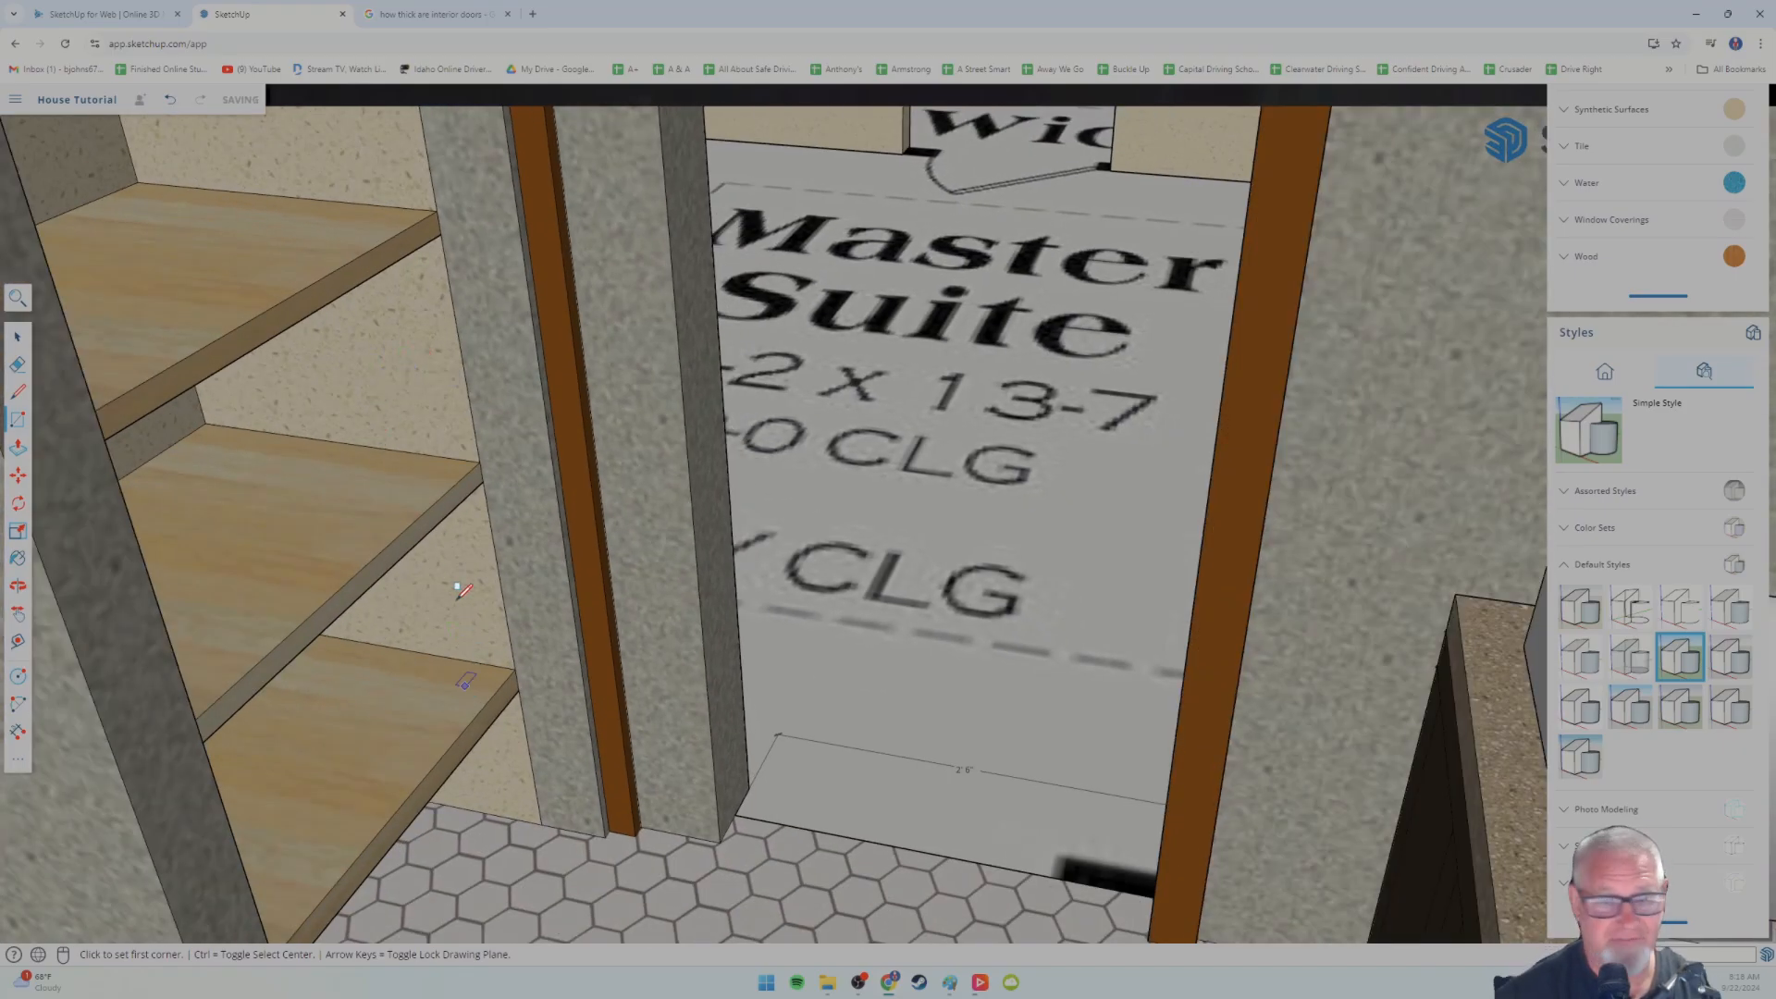
{"action": "scroll", "coordinate": [338, 450], "scroll_direction": "down", "scroll_amount": 3}
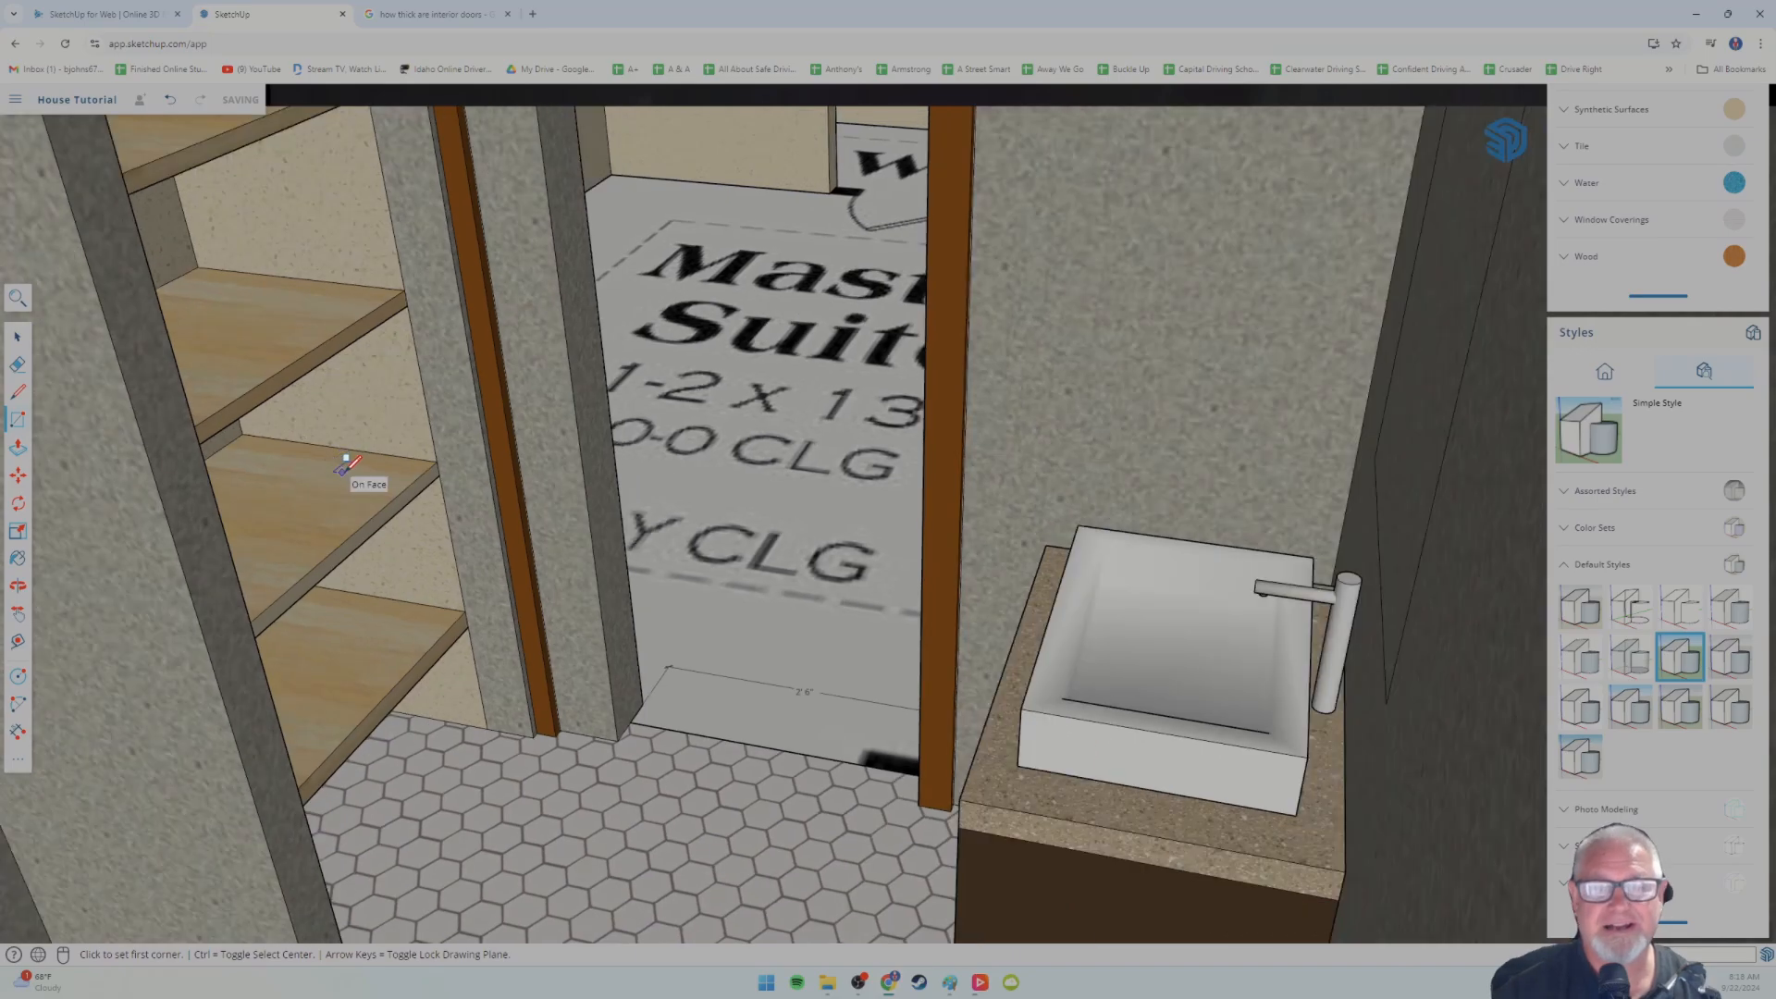
{"action": "scroll", "coordinate": [421, 570], "scroll_direction": "up", "scroll_amount": 4}
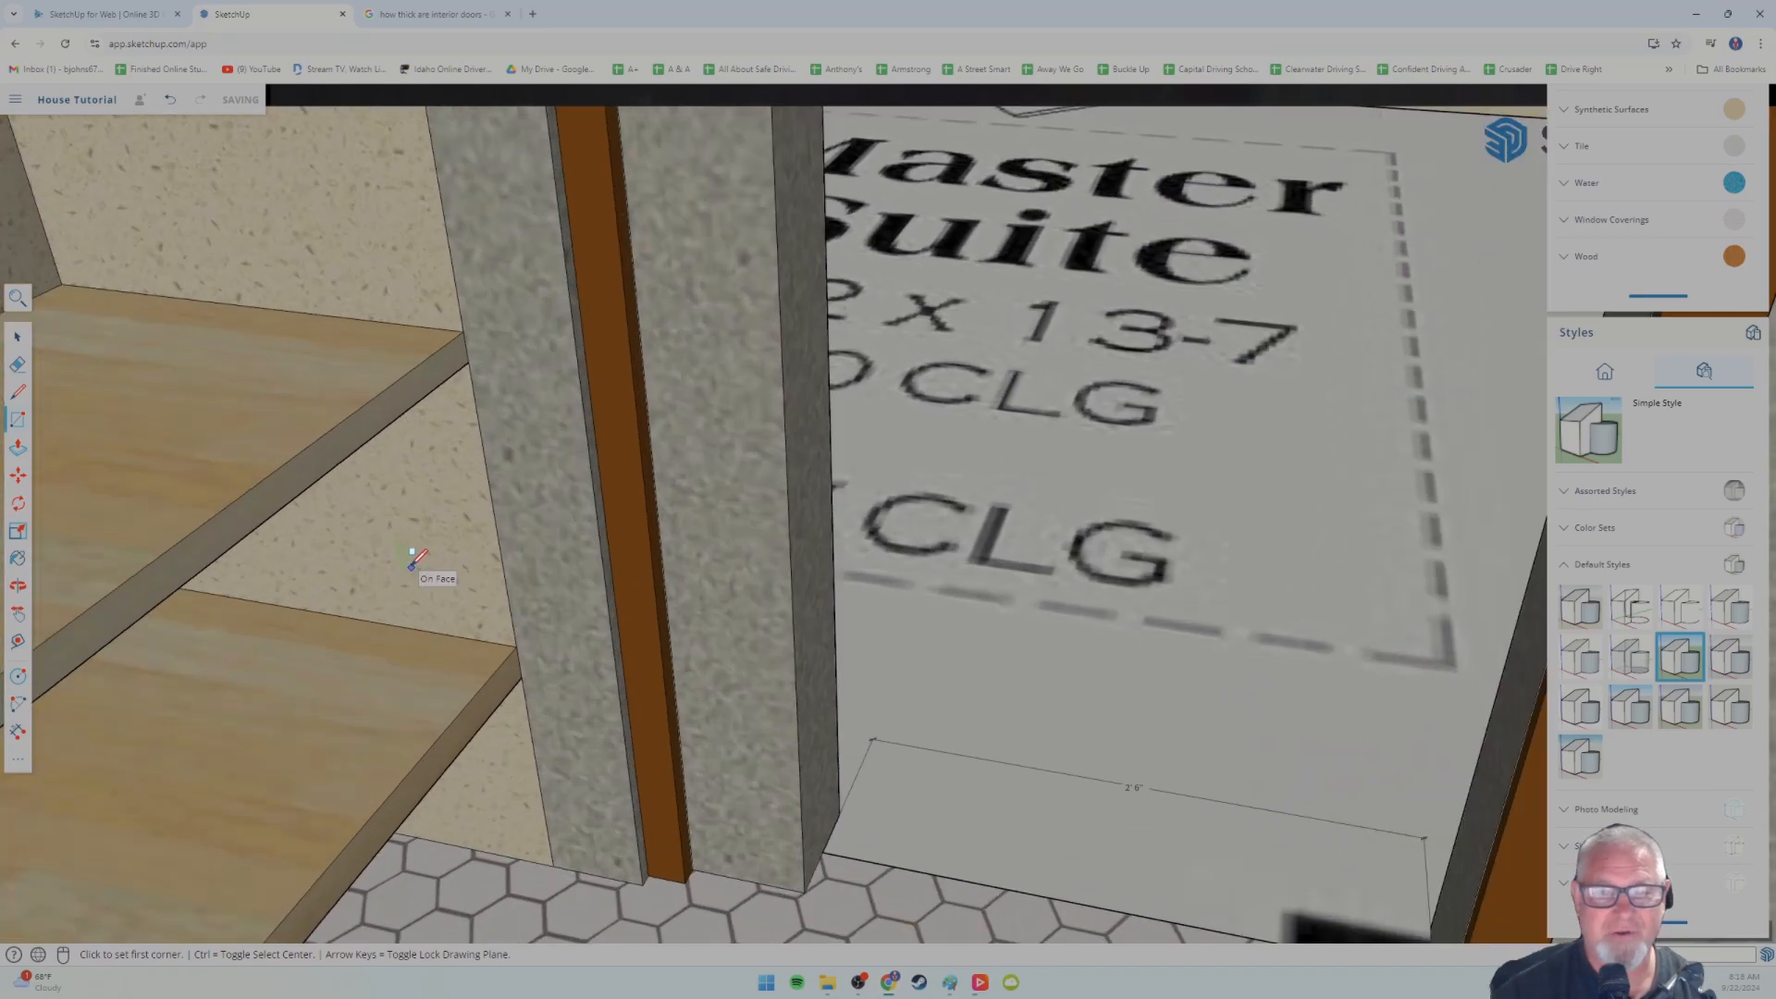
{"action": "scroll", "coordinate": [414, 558], "scroll_direction": "down", "scroll_amount": 4}
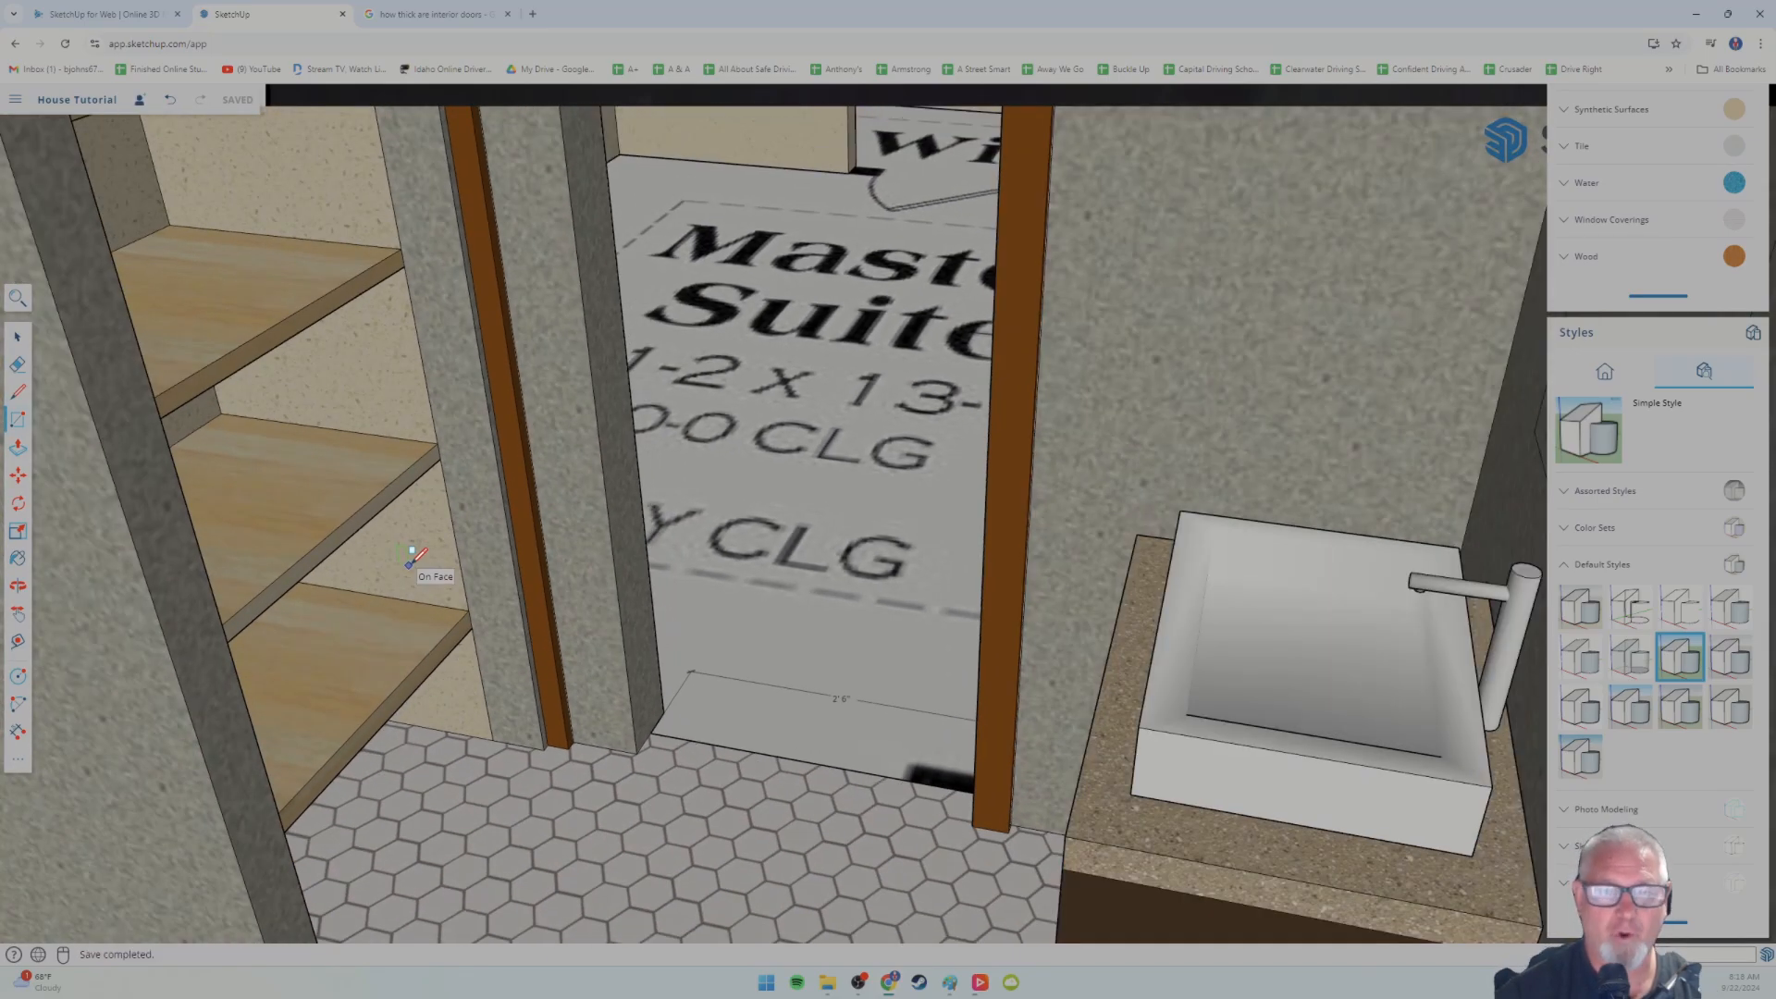
{"action": "scroll", "coordinate": [414, 558], "scroll_direction": "up", "scroll_amount": 5}
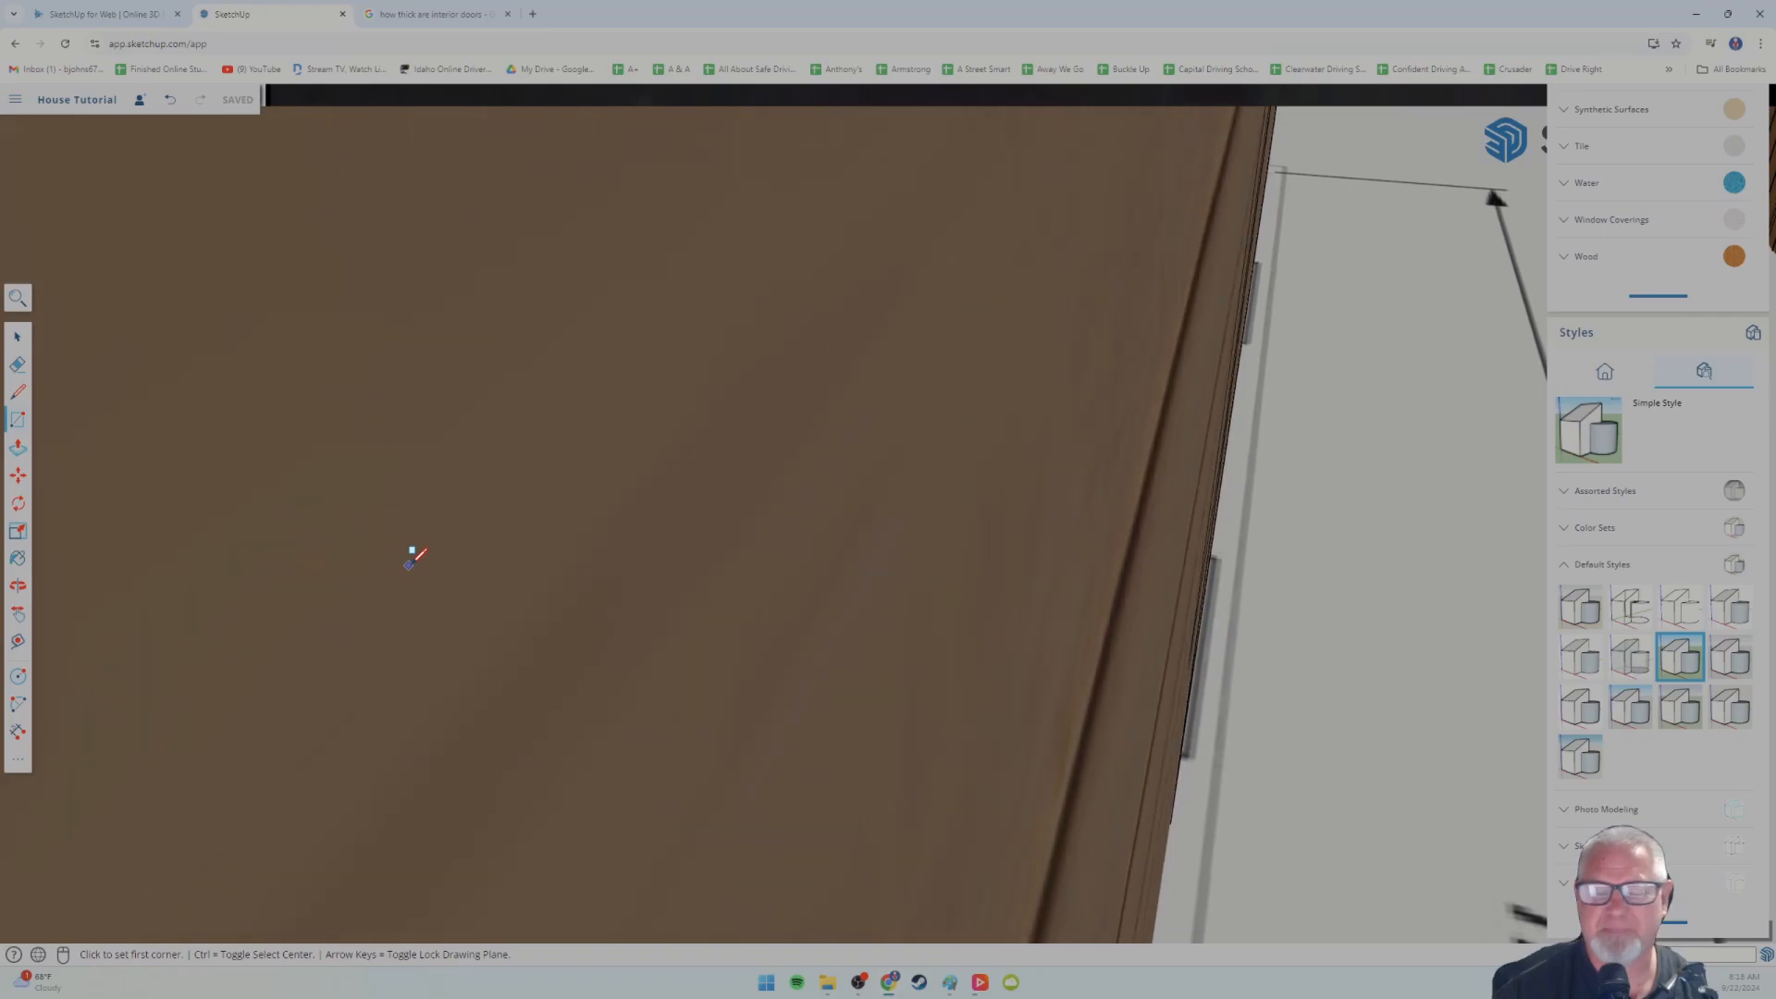
{"action": "scroll", "coordinate": [413, 557], "scroll_direction": "down", "scroll_amount": 5}
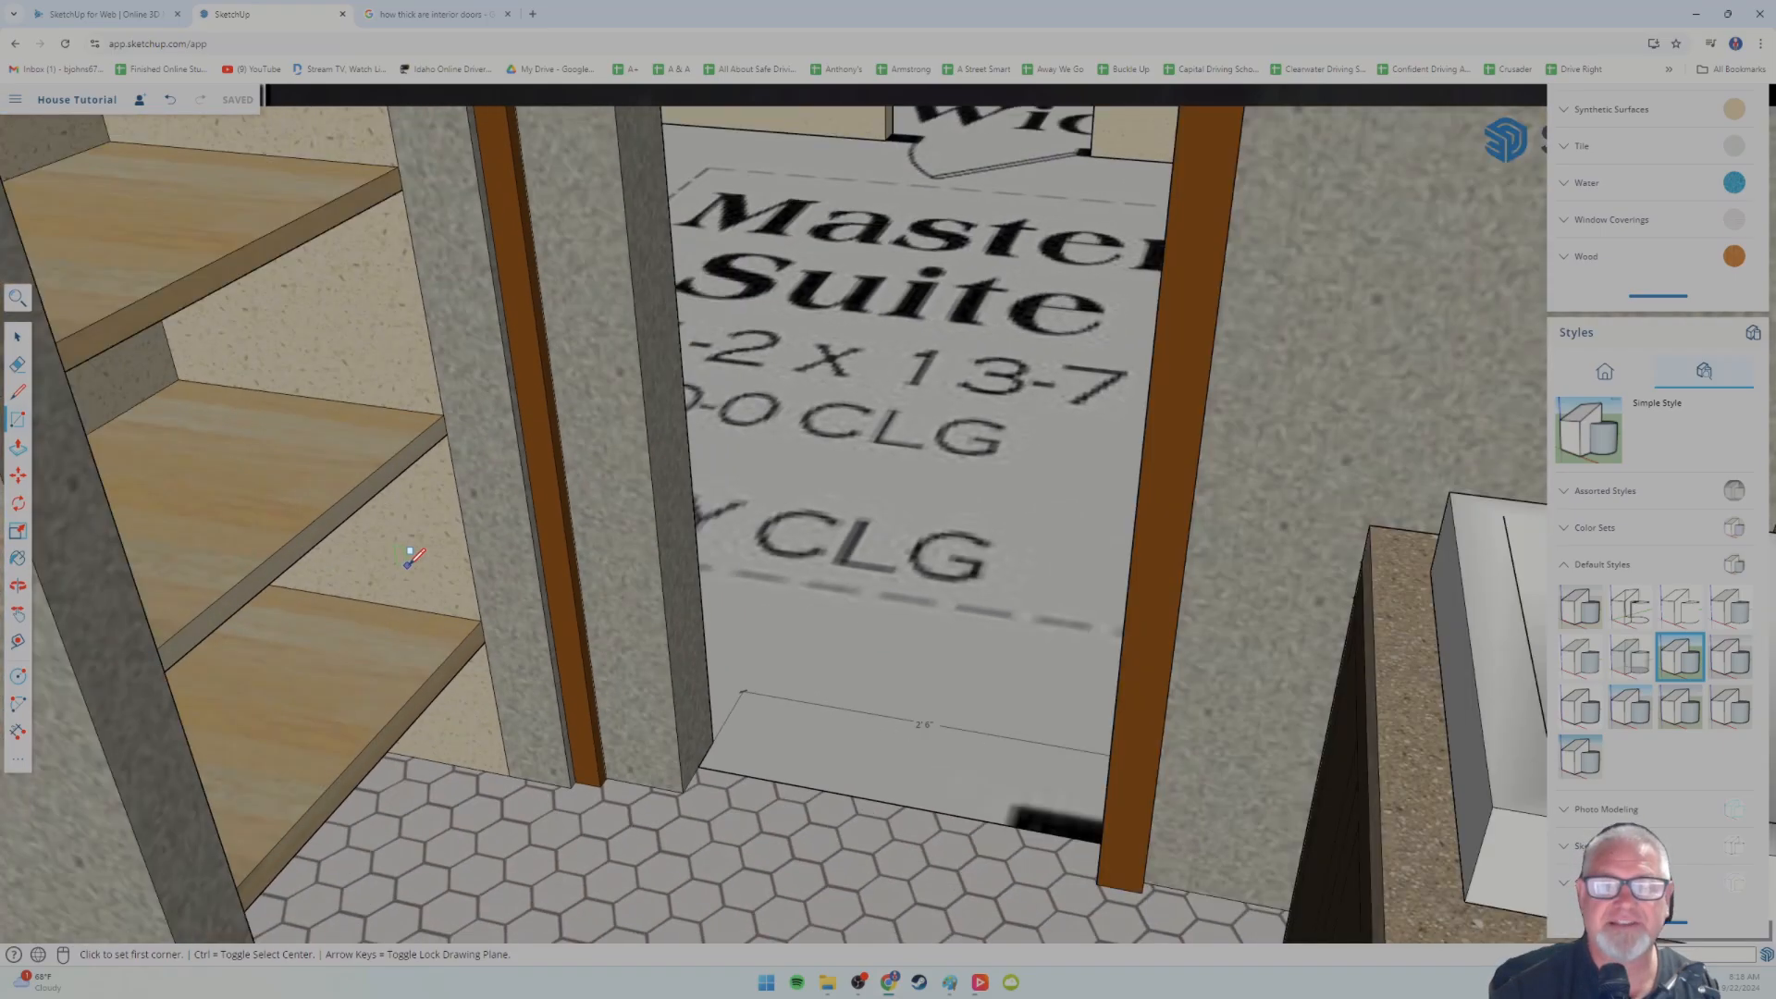
- Examine the full doorway between the bathroom and the Master Suite together with its surrounding wall
{"action": "middle_click_drag", "start_coordinate": [413, 558], "coordinate": [516, 580]}
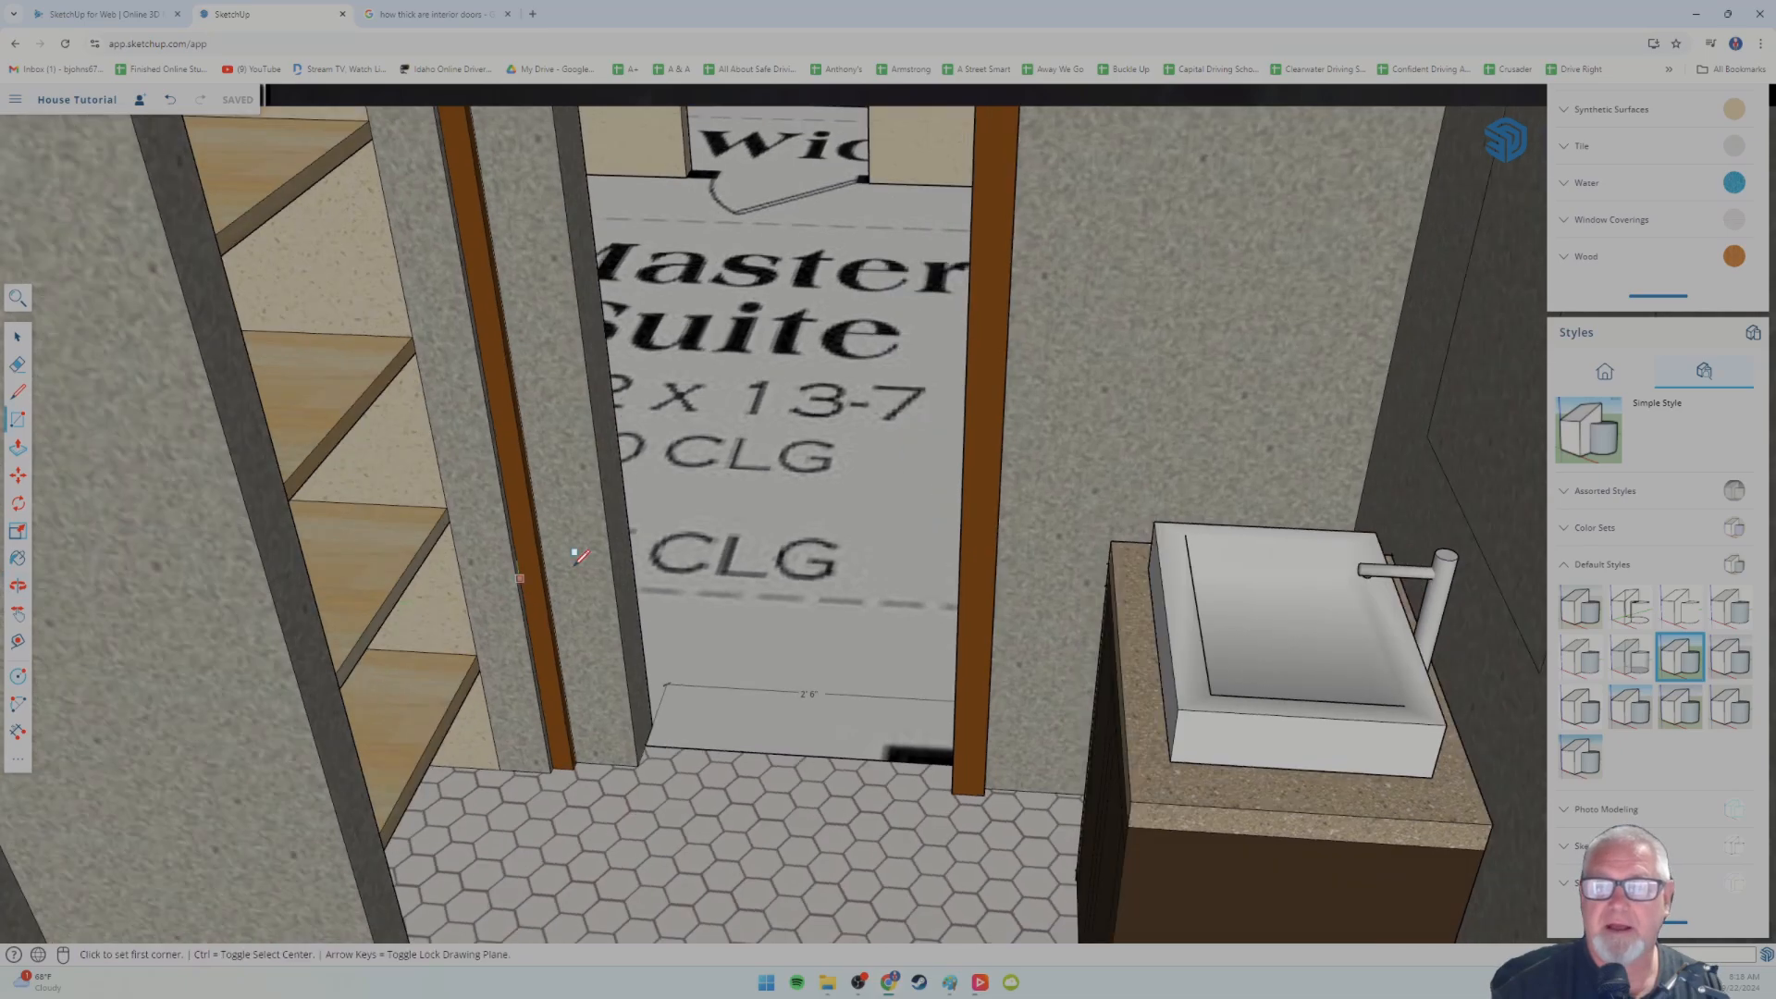
{"action": "scroll", "coordinate": [575, 552], "scroll_direction": "down", "scroll_amount": 4}
{"action": "middle_click_drag", "start_coordinate": [587, 515], "coordinate": [595, 528], "text": "shift"}
{"action": "scroll", "coordinate": [592, 532], "scroll_direction": "up", "scroll_amount": 5}
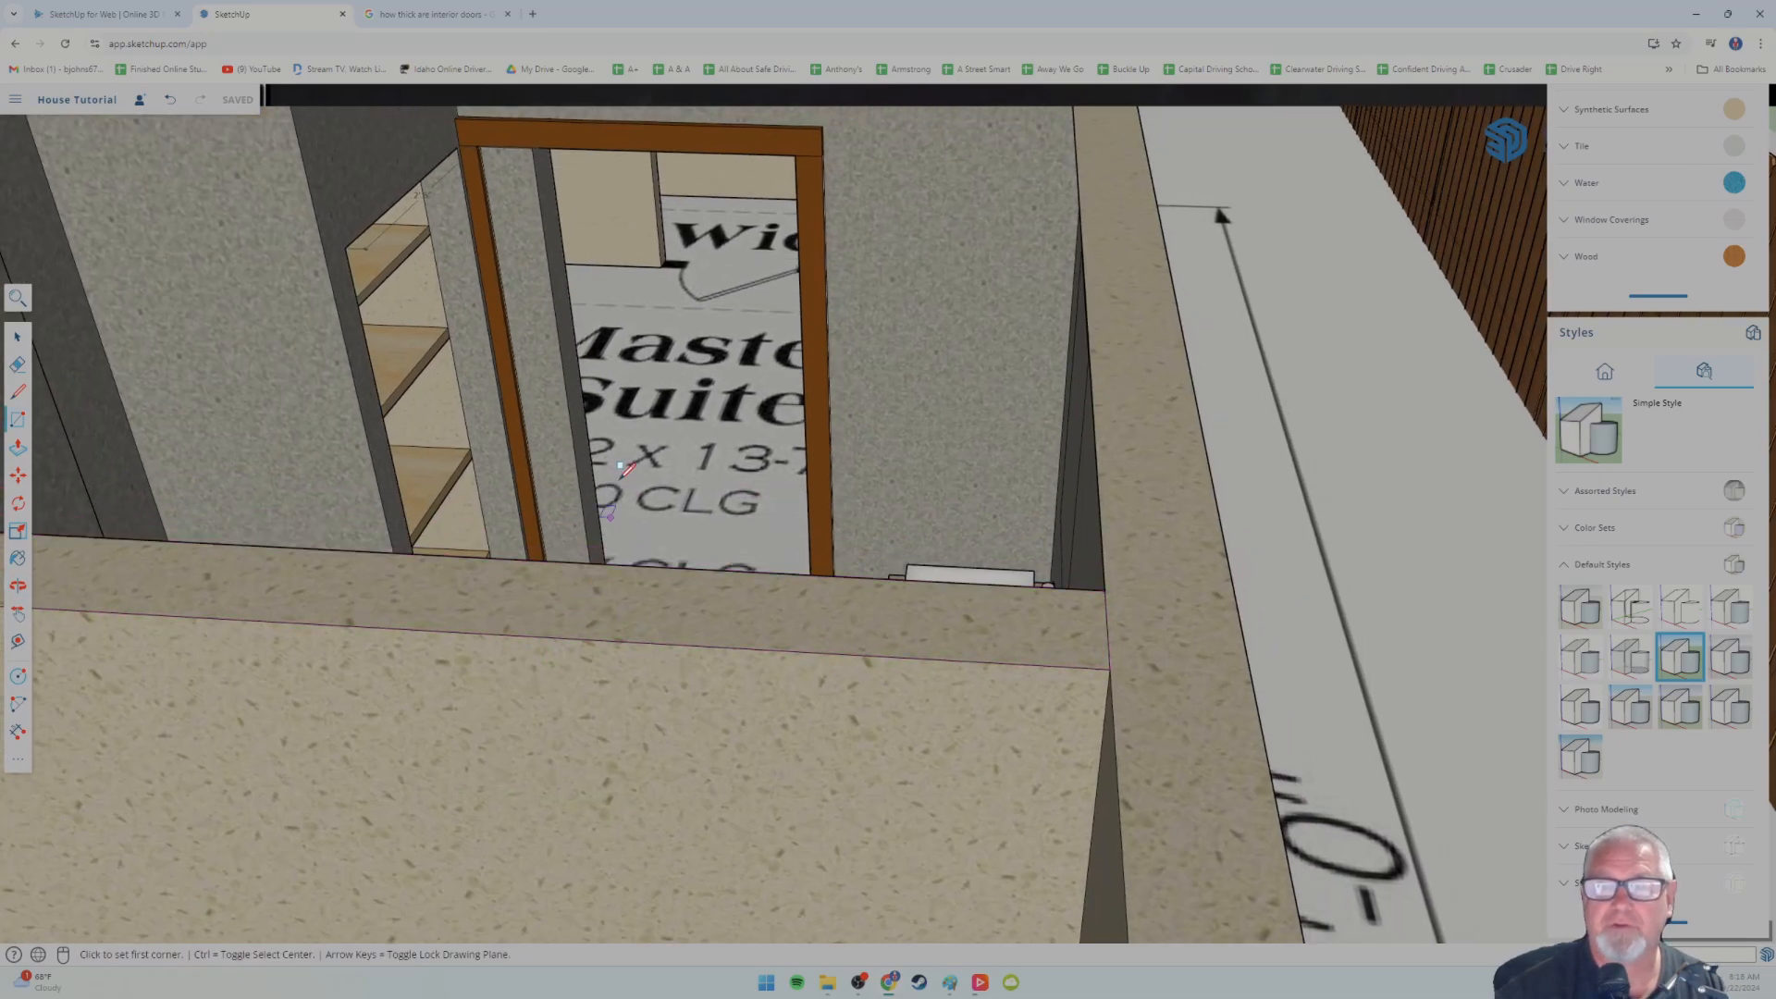
{"action": "scroll", "coordinate": [586, 515], "scroll_direction": "down", "scroll_amount": 2}
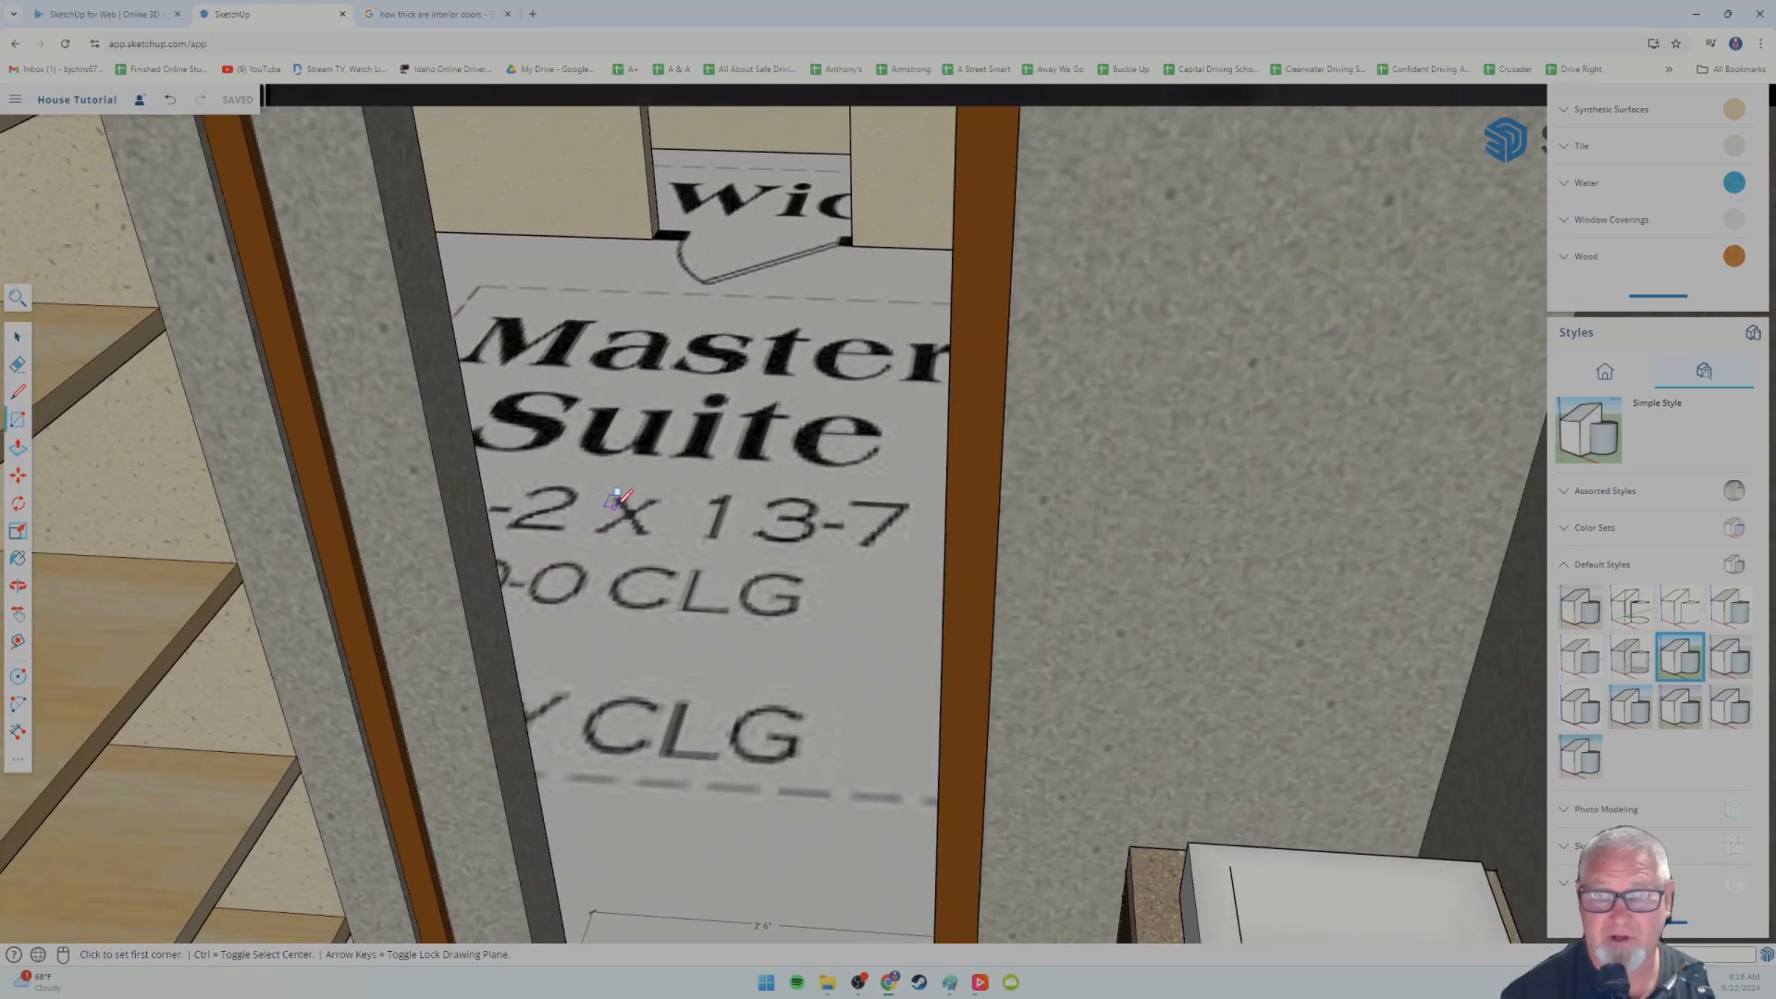
{"action": "scroll", "coordinate": [586, 515], "scroll_direction": "down", "scroll_amount": 3}
{"action": "key", "text": "r"}
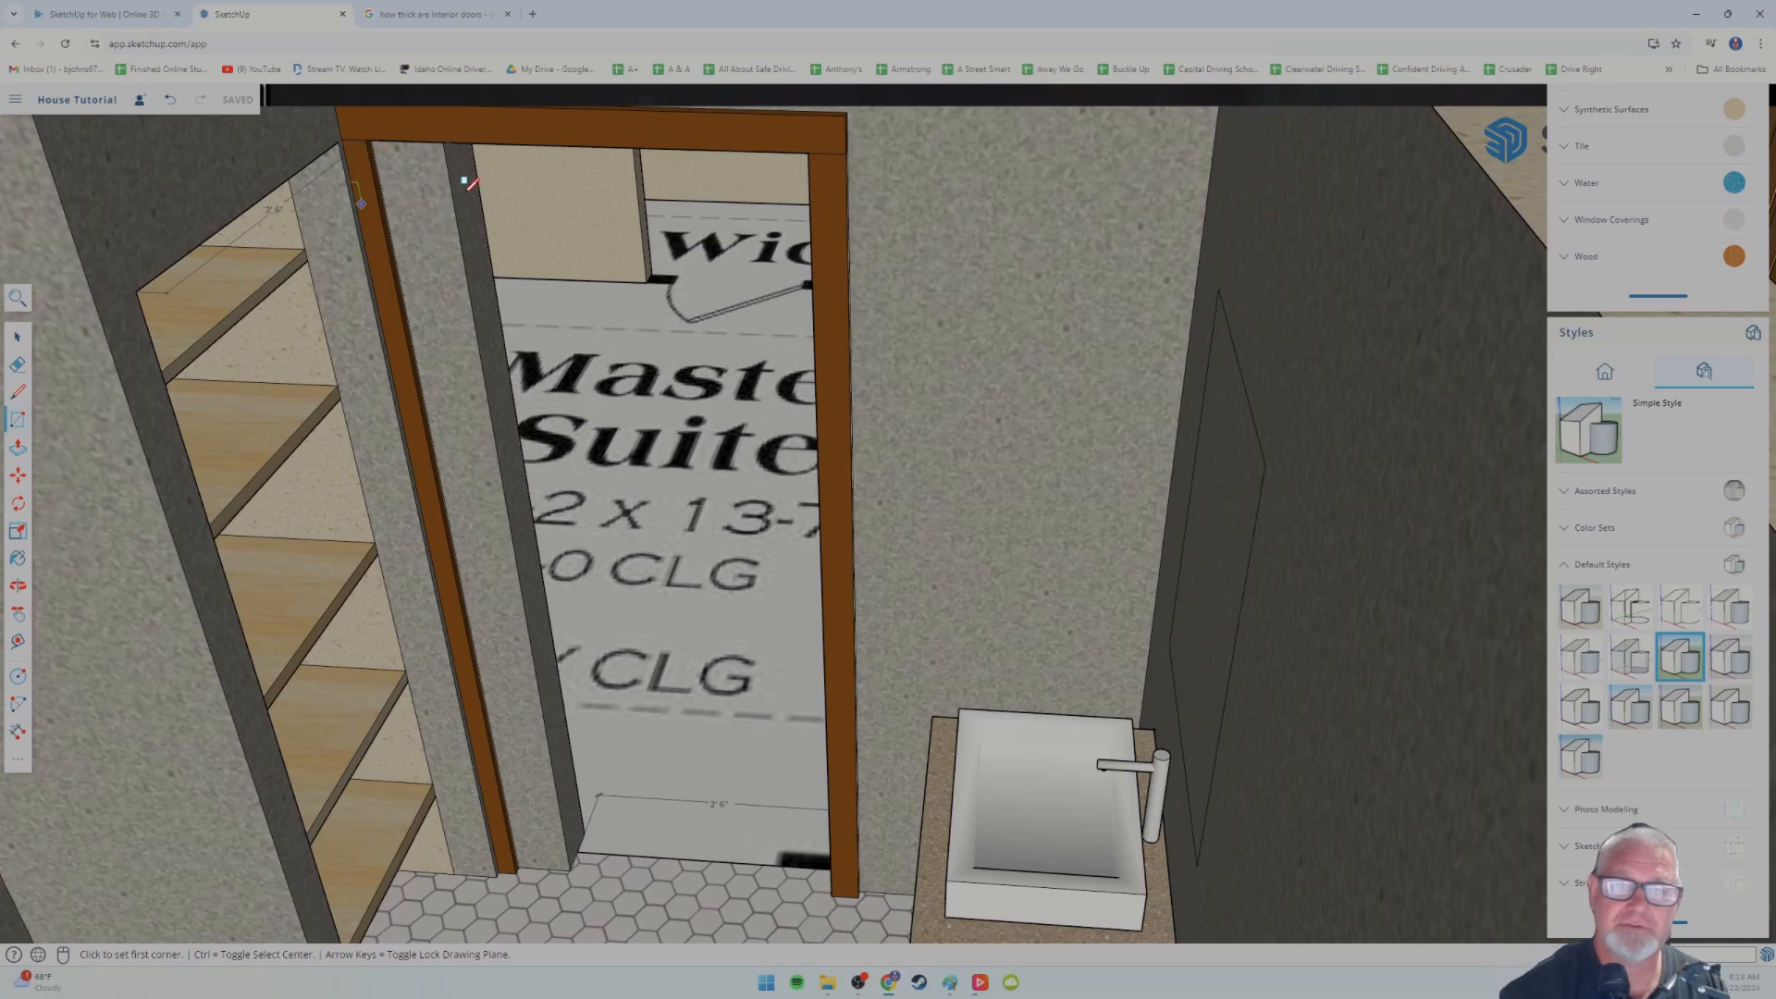
{"action": "scroll", "coordinate": [761, 523], "scroll_direction": "up", "scroll_amount": 3}
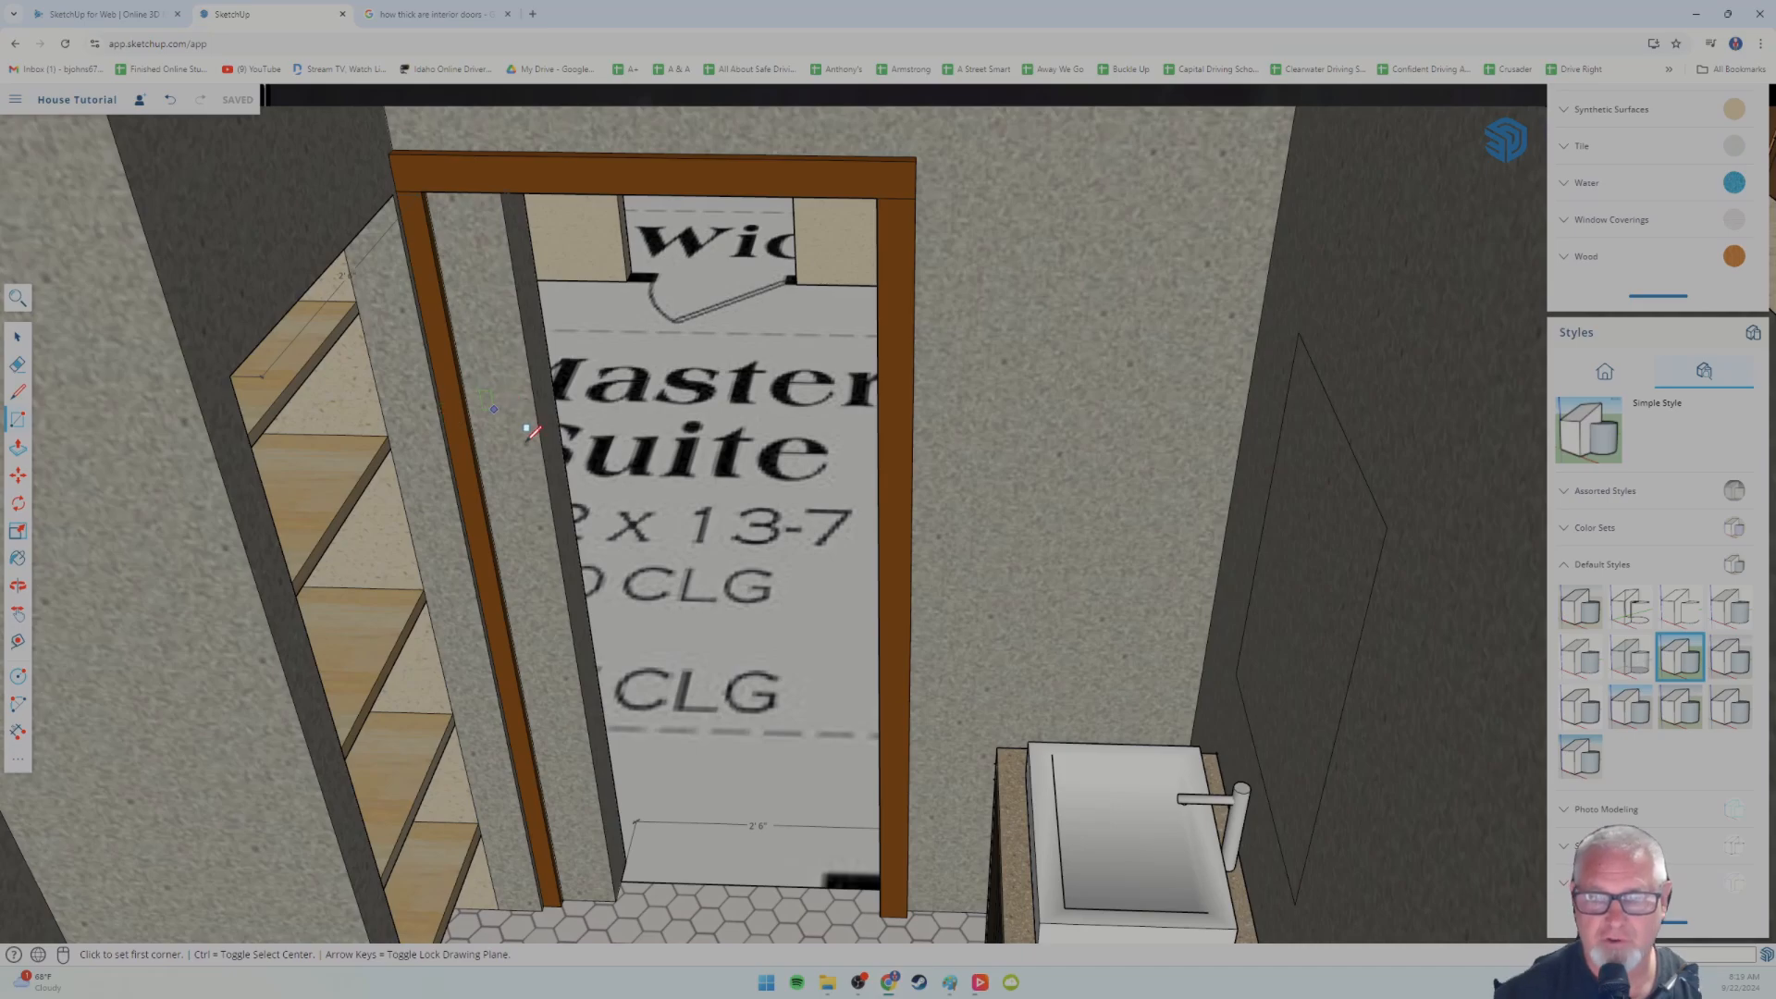
- Inspect the wooden door trim at its upper corner and the dimensioned opening at floor level
{"action": "mouse_move", "coordinate": [735, 491]}
{"action": "middle_mouse_down"}
{"action": "mouse_move", "coordinate": [688, 539]}
{"action": "mouse_move", "coordinate": [721, 481]}
{"action": "middle_mouse_up"}
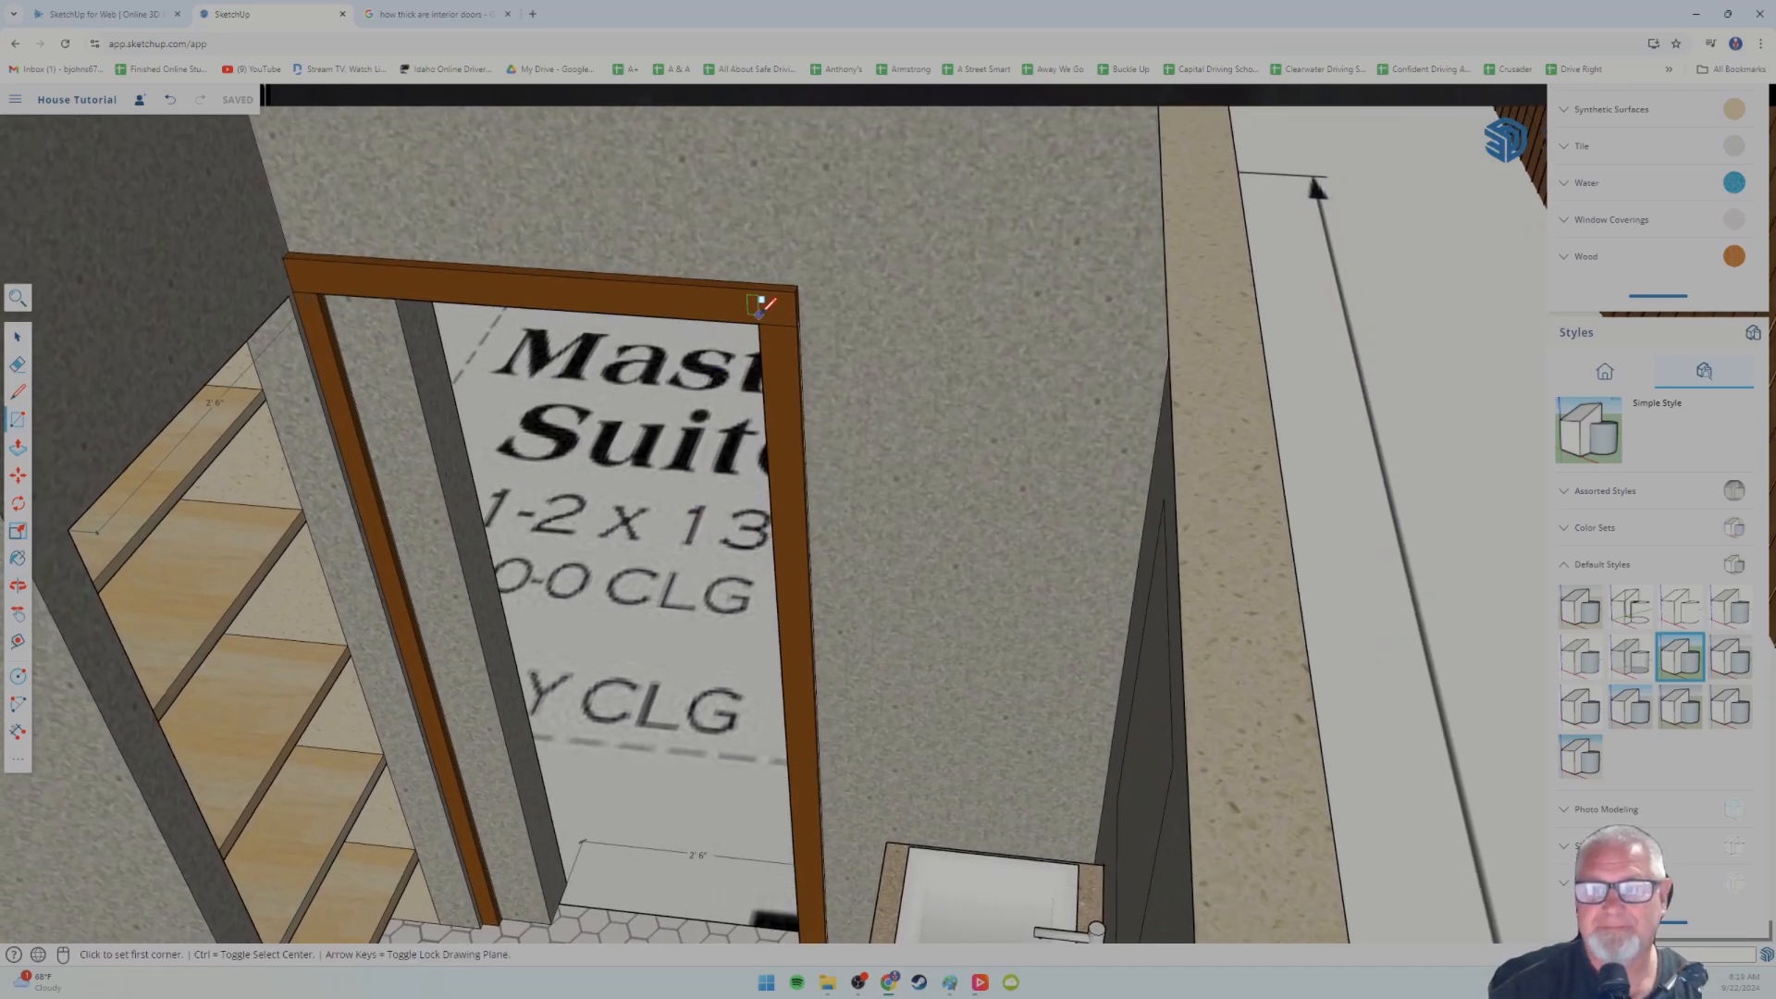
{"action": "scroll", "coordinate": [752, 310], "scroll_direction": "up", "scroll_amount": 4}
{"action": "middle_click_drag", "start_coordinate": [740, 315], "coordinate": [781, 298]}
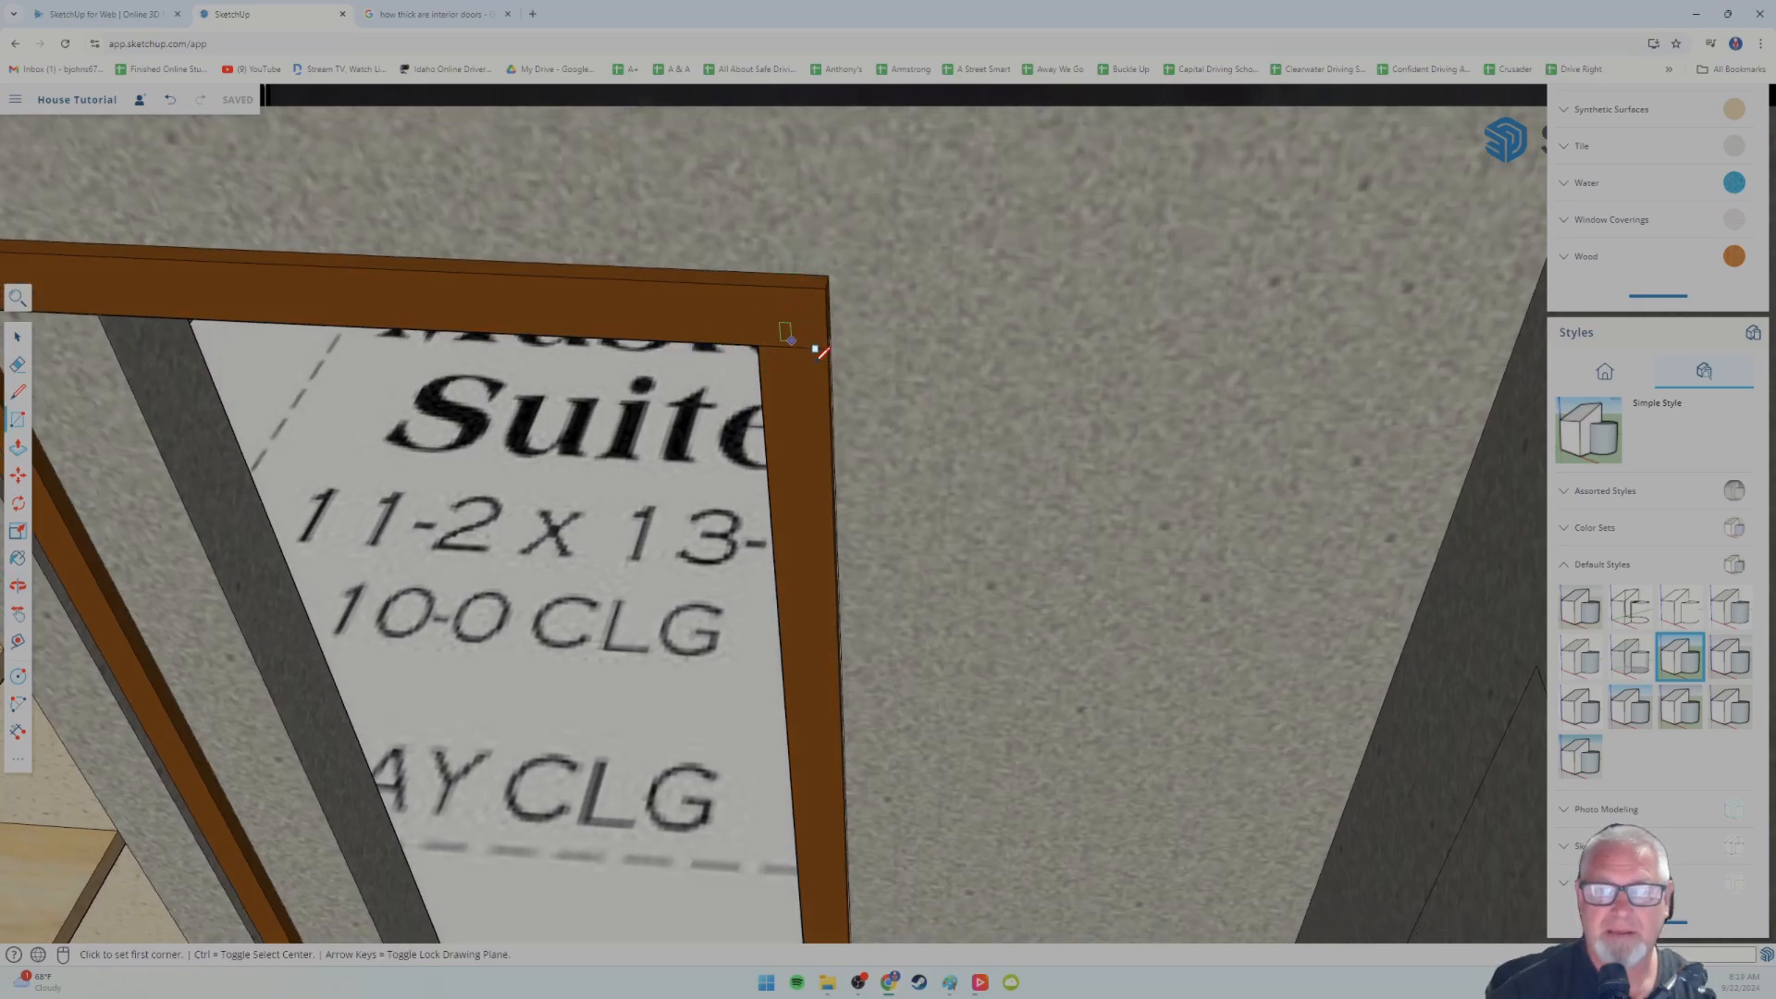
{"action": "scroll", "coordinate": [722, 426], "scroll_direction": "down", "scroll_amount": 3}
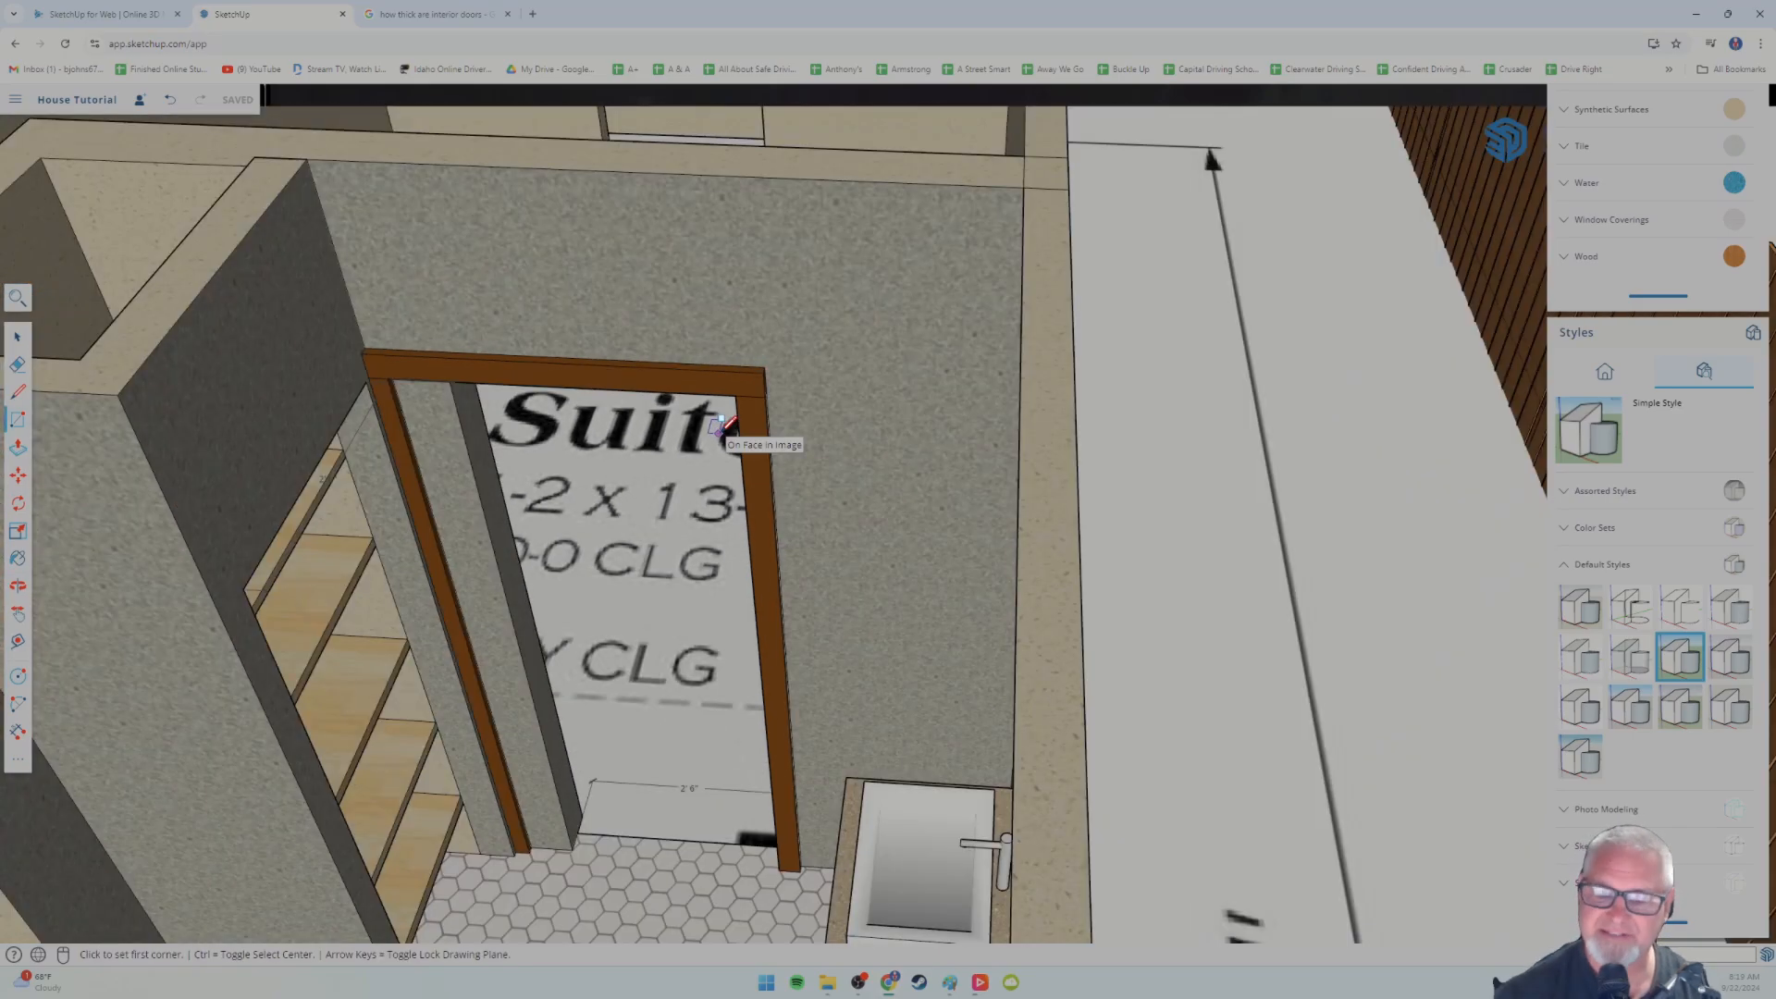
{"action": "middle_click_drag", "start_coordinate": [635, 468], "coordinate": [720, 448], "text": "shift"}
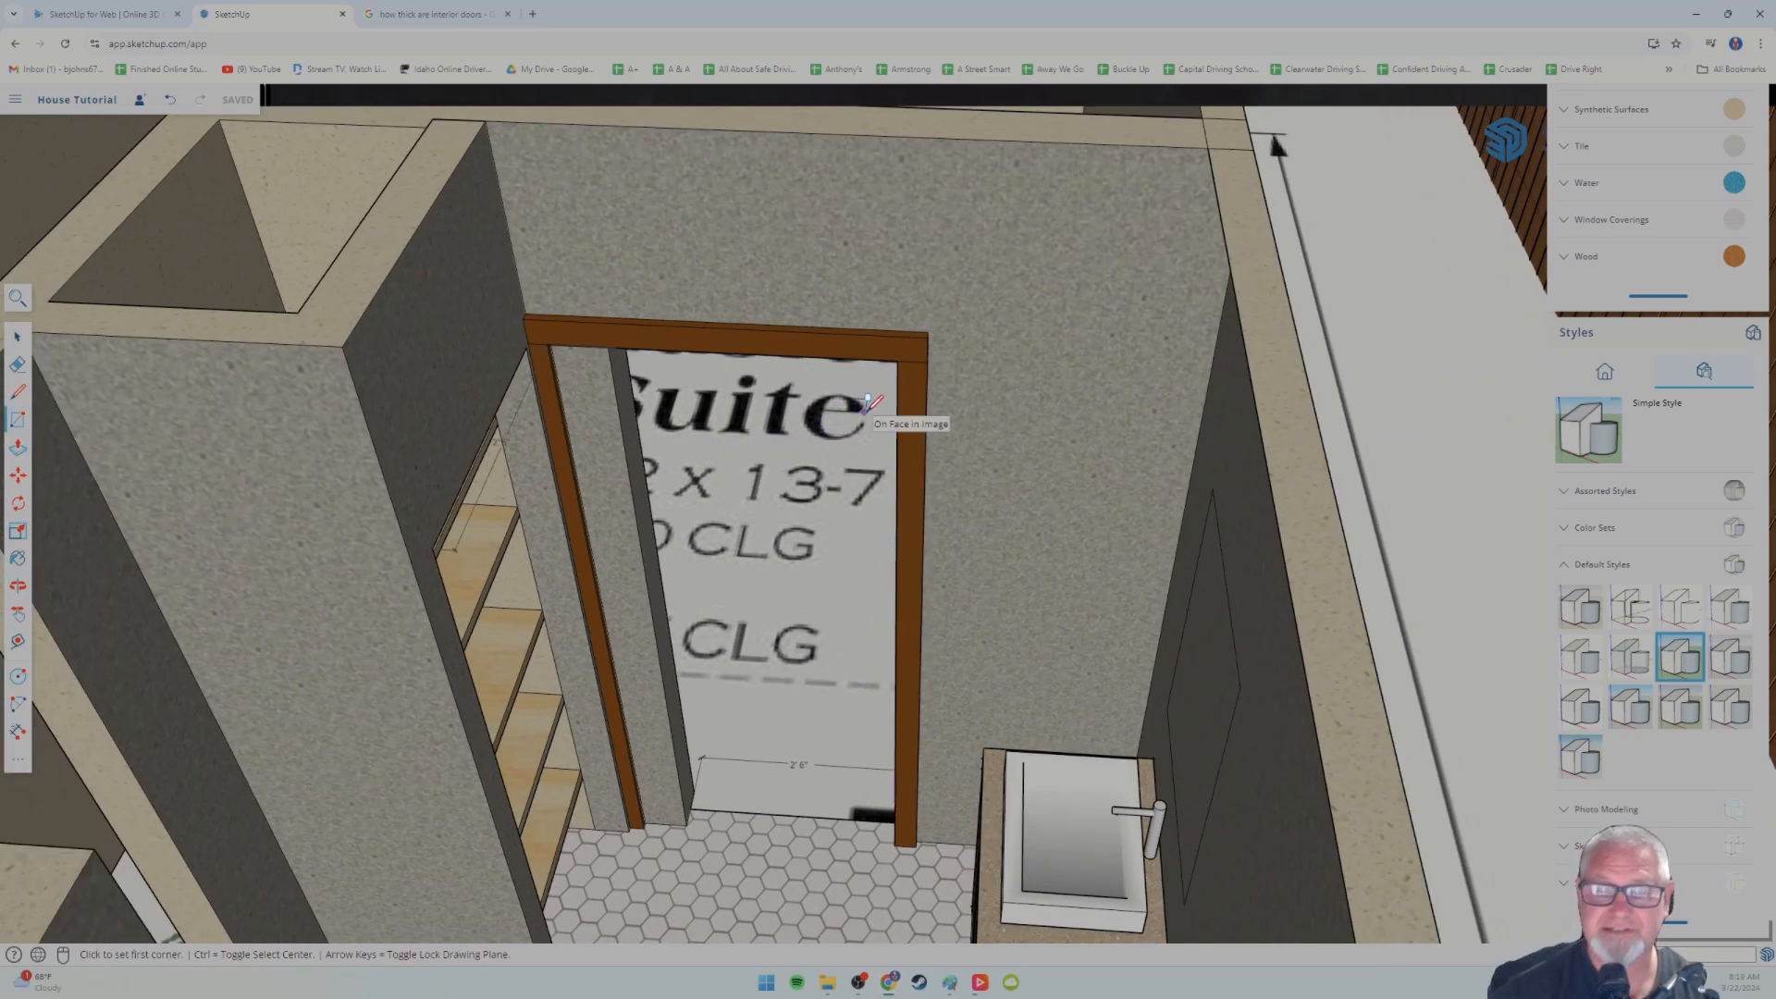
{"action": "scroll", "coordinate": [864, 468], "scroll_direction": "up", "scroll_amount": 4}
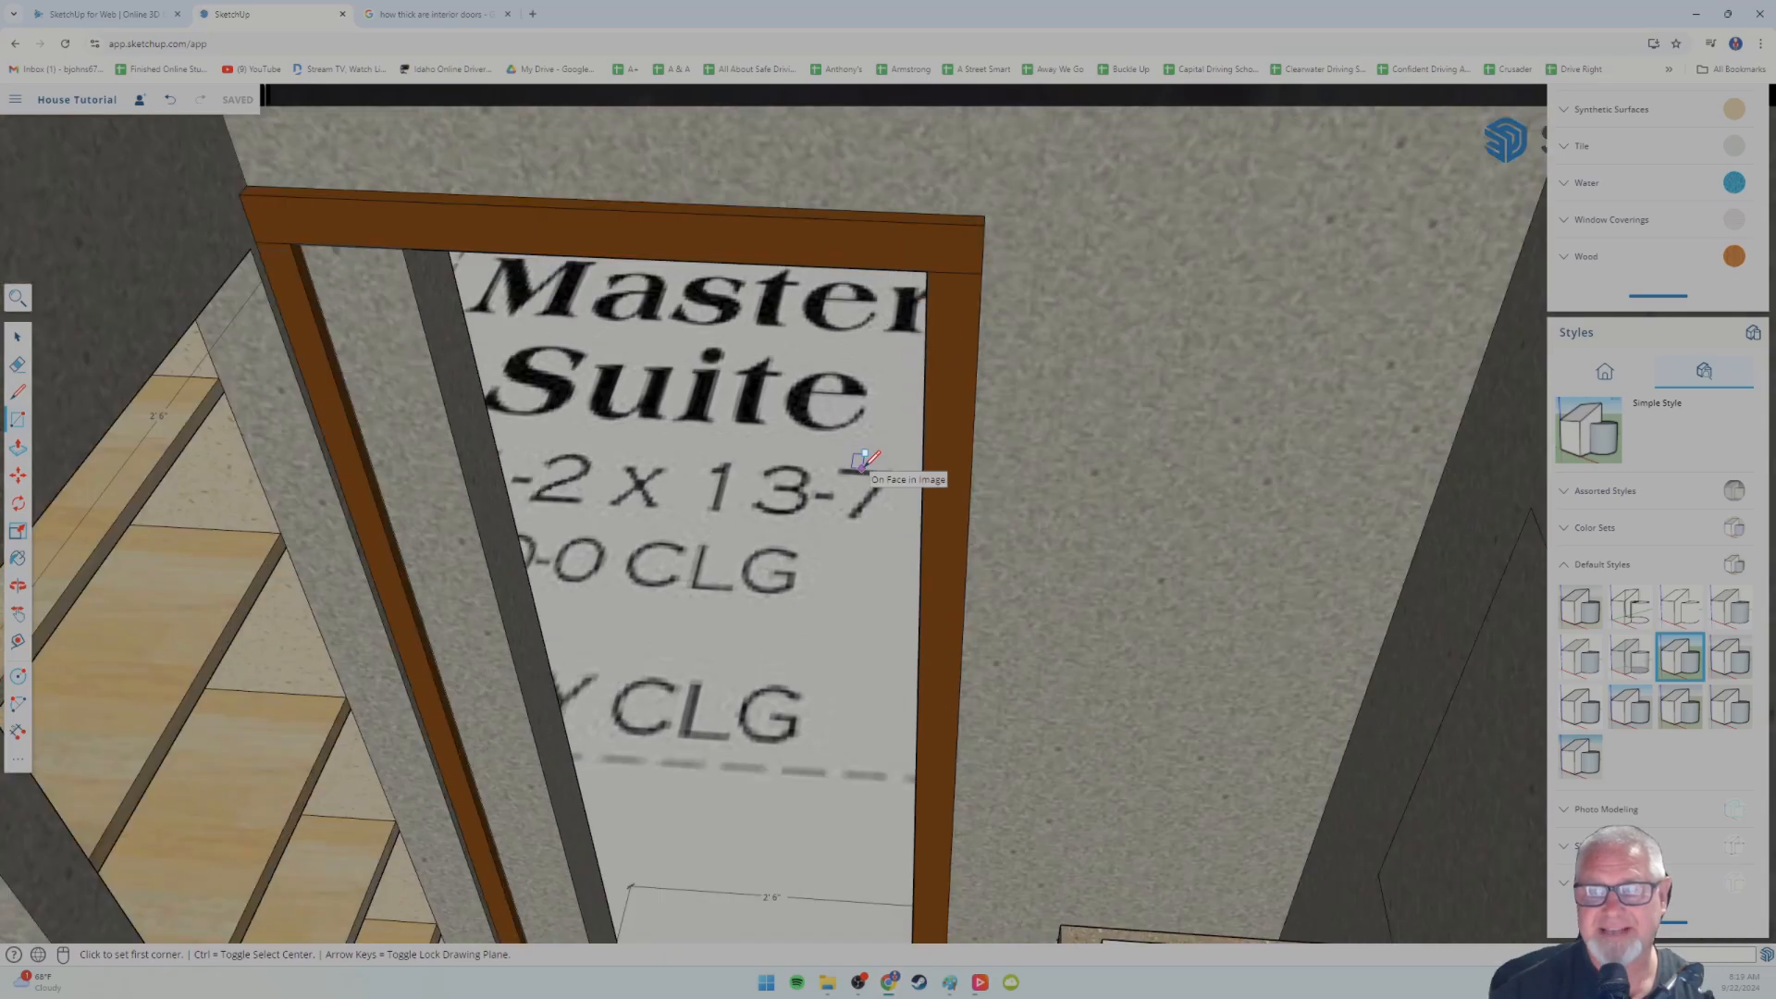
{"action": "scroll", "coordinate": [865, 460], "scroll_direction": "down", "scroll_amount": 3}
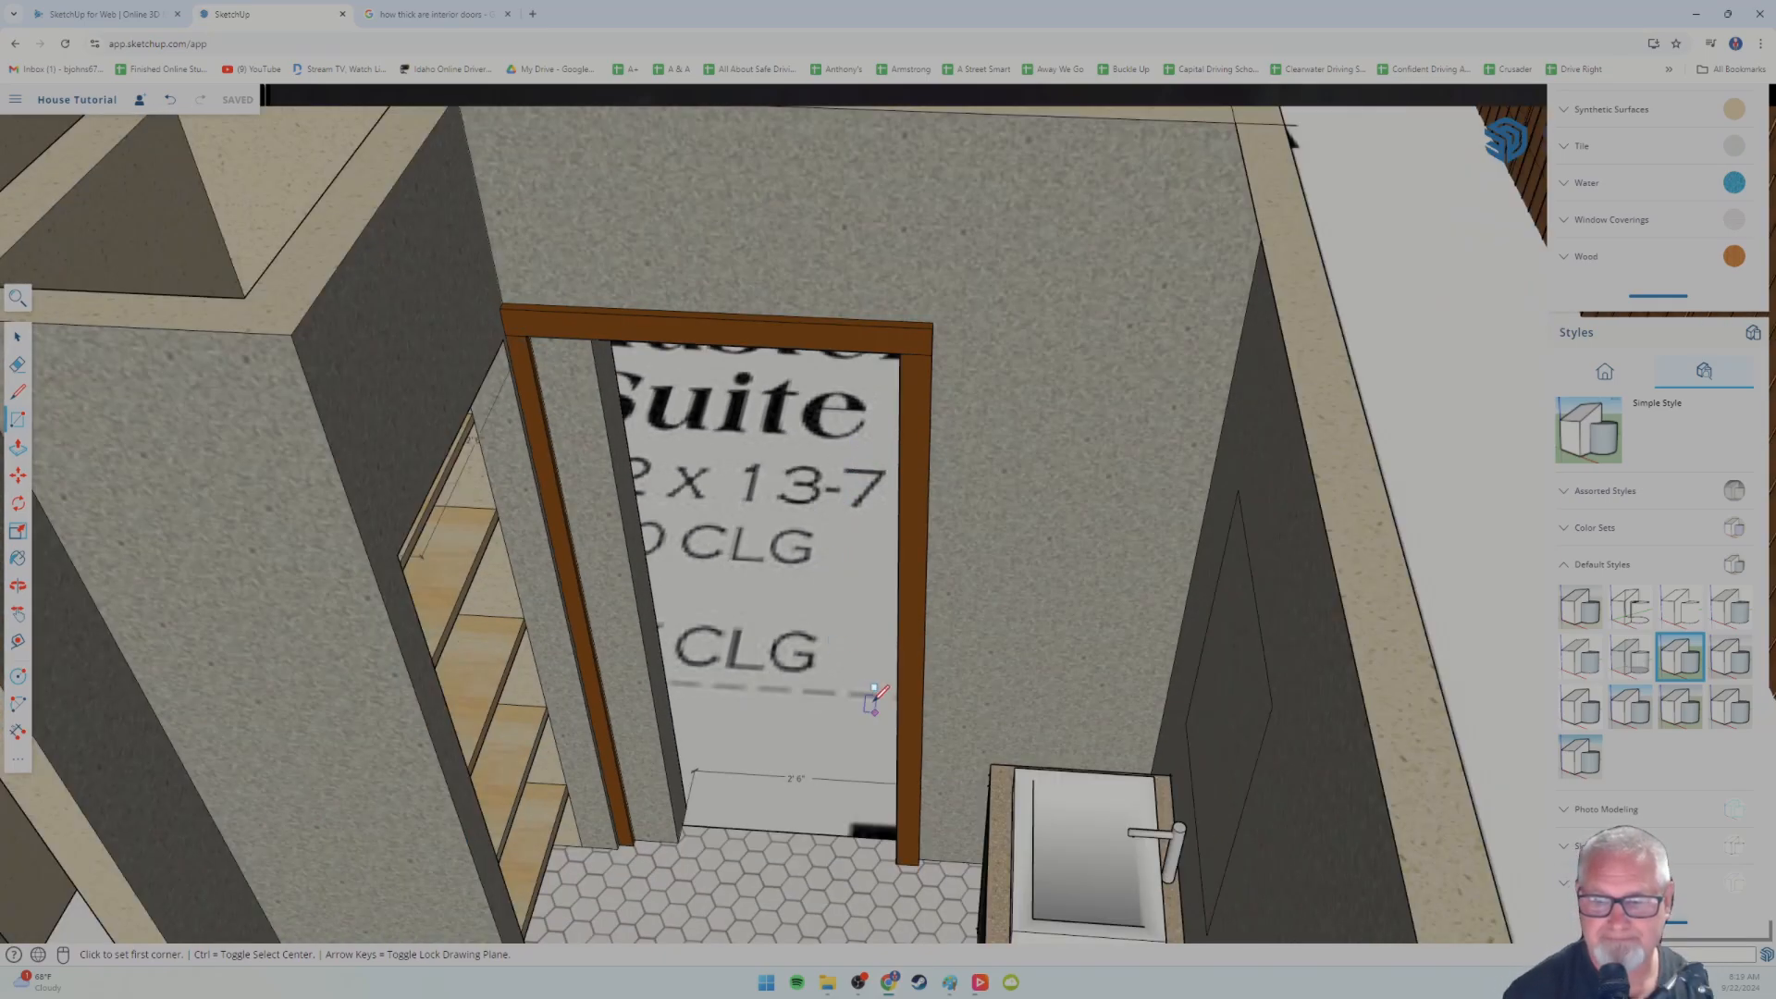
{"action": "scroll", "coordinate": [906, 749], "scroll_direction": "up", "scroll_amount": 2}
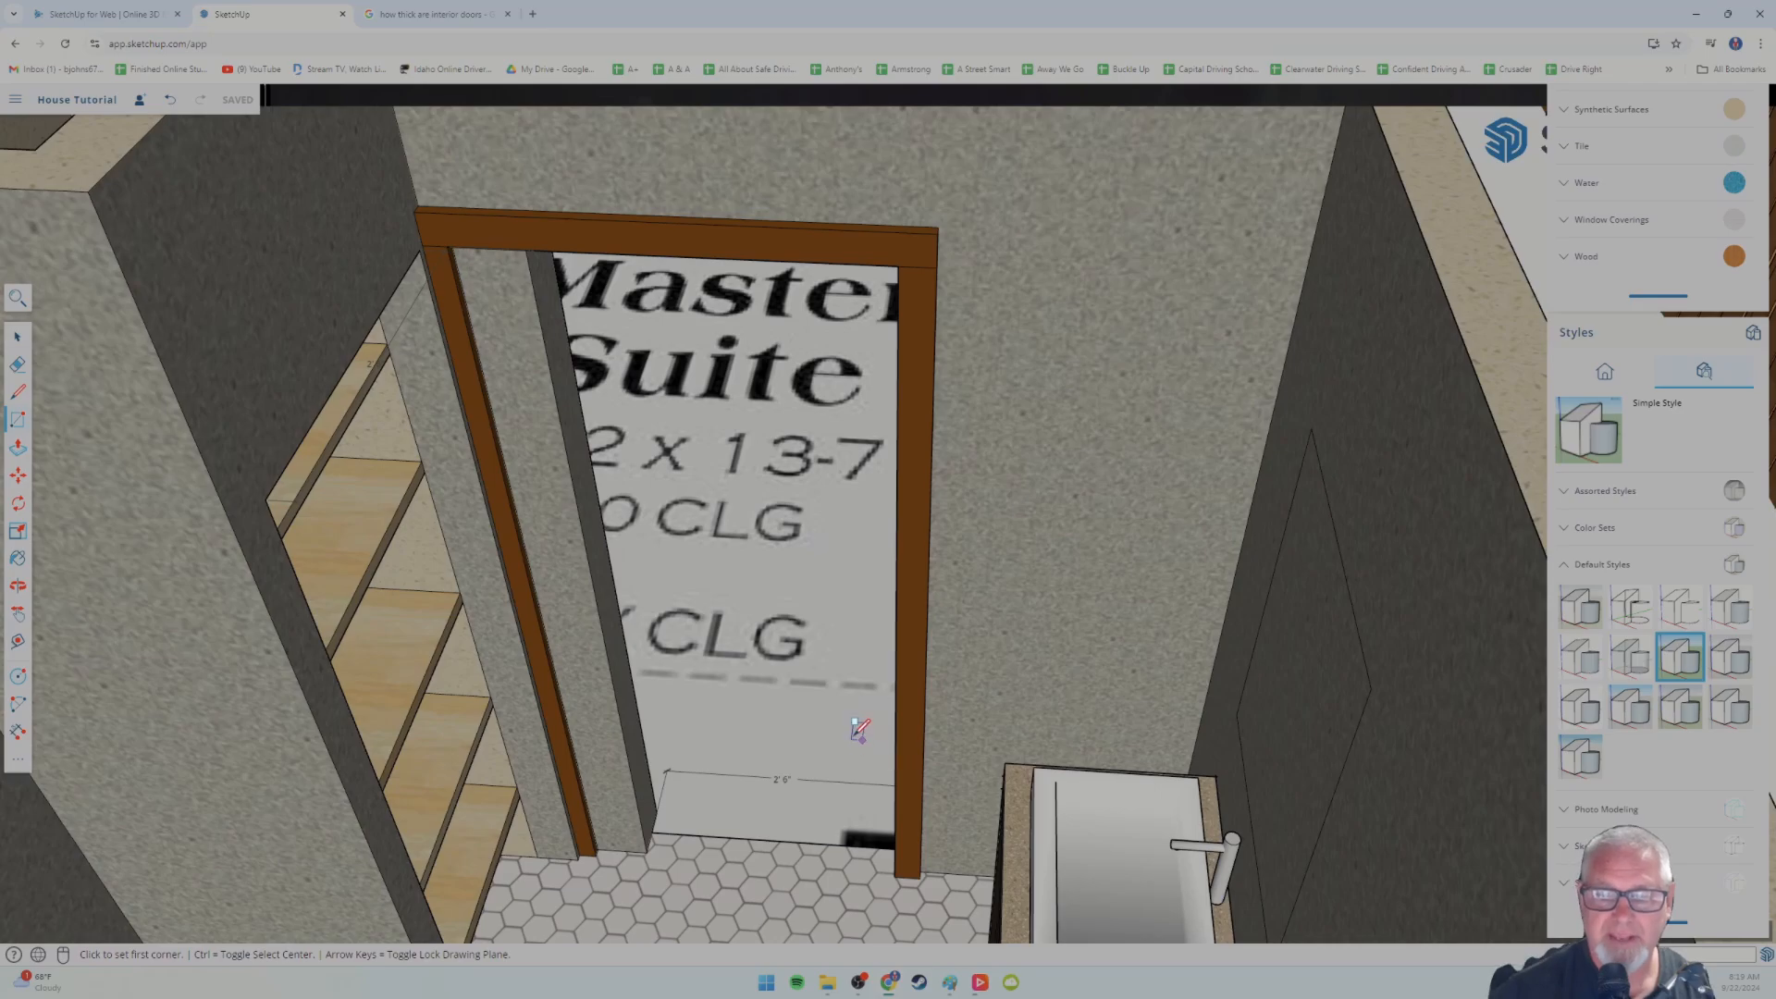
{"action": "scroll", "coordinate": [804, 726], "scroll_direction": "down", "scroll_amount": 4}
{"action": "scroll", "coordinate": [762, 727], "scroll_direction": "up", "scroll_amount": 3}
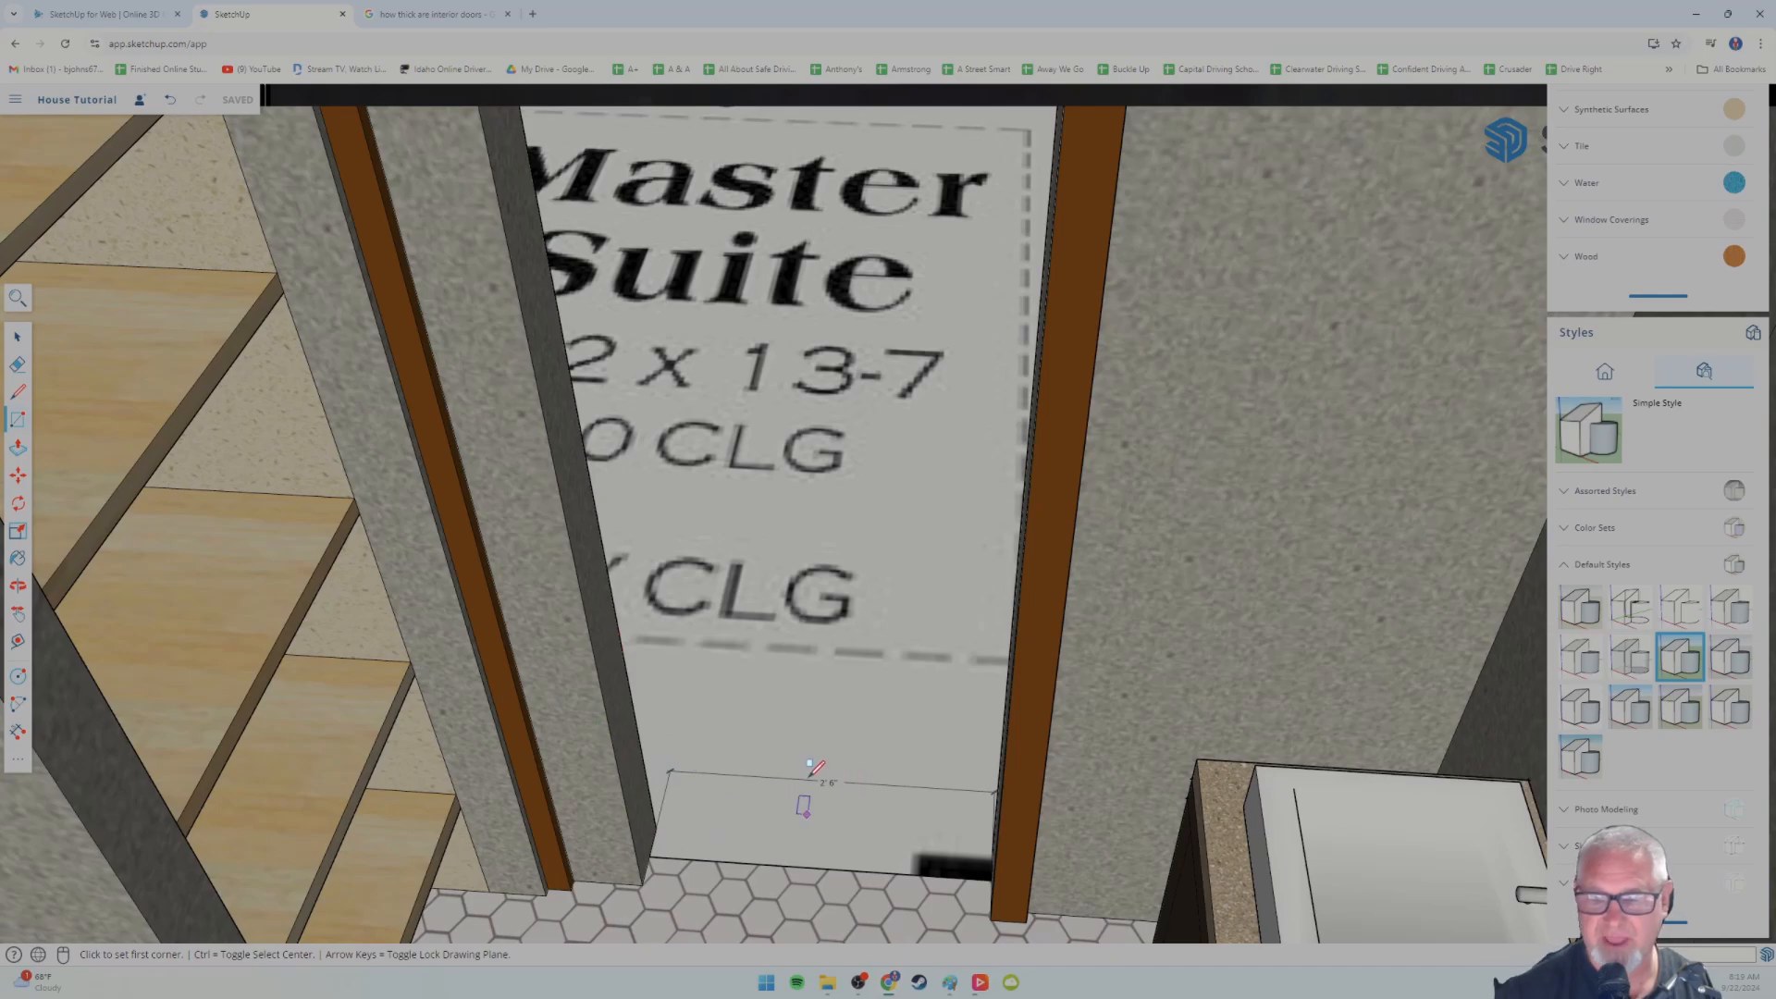
{"action": "scroll", "coordinate": [833, 754], "scroll_direction": "down", "scroll_amount": 3}
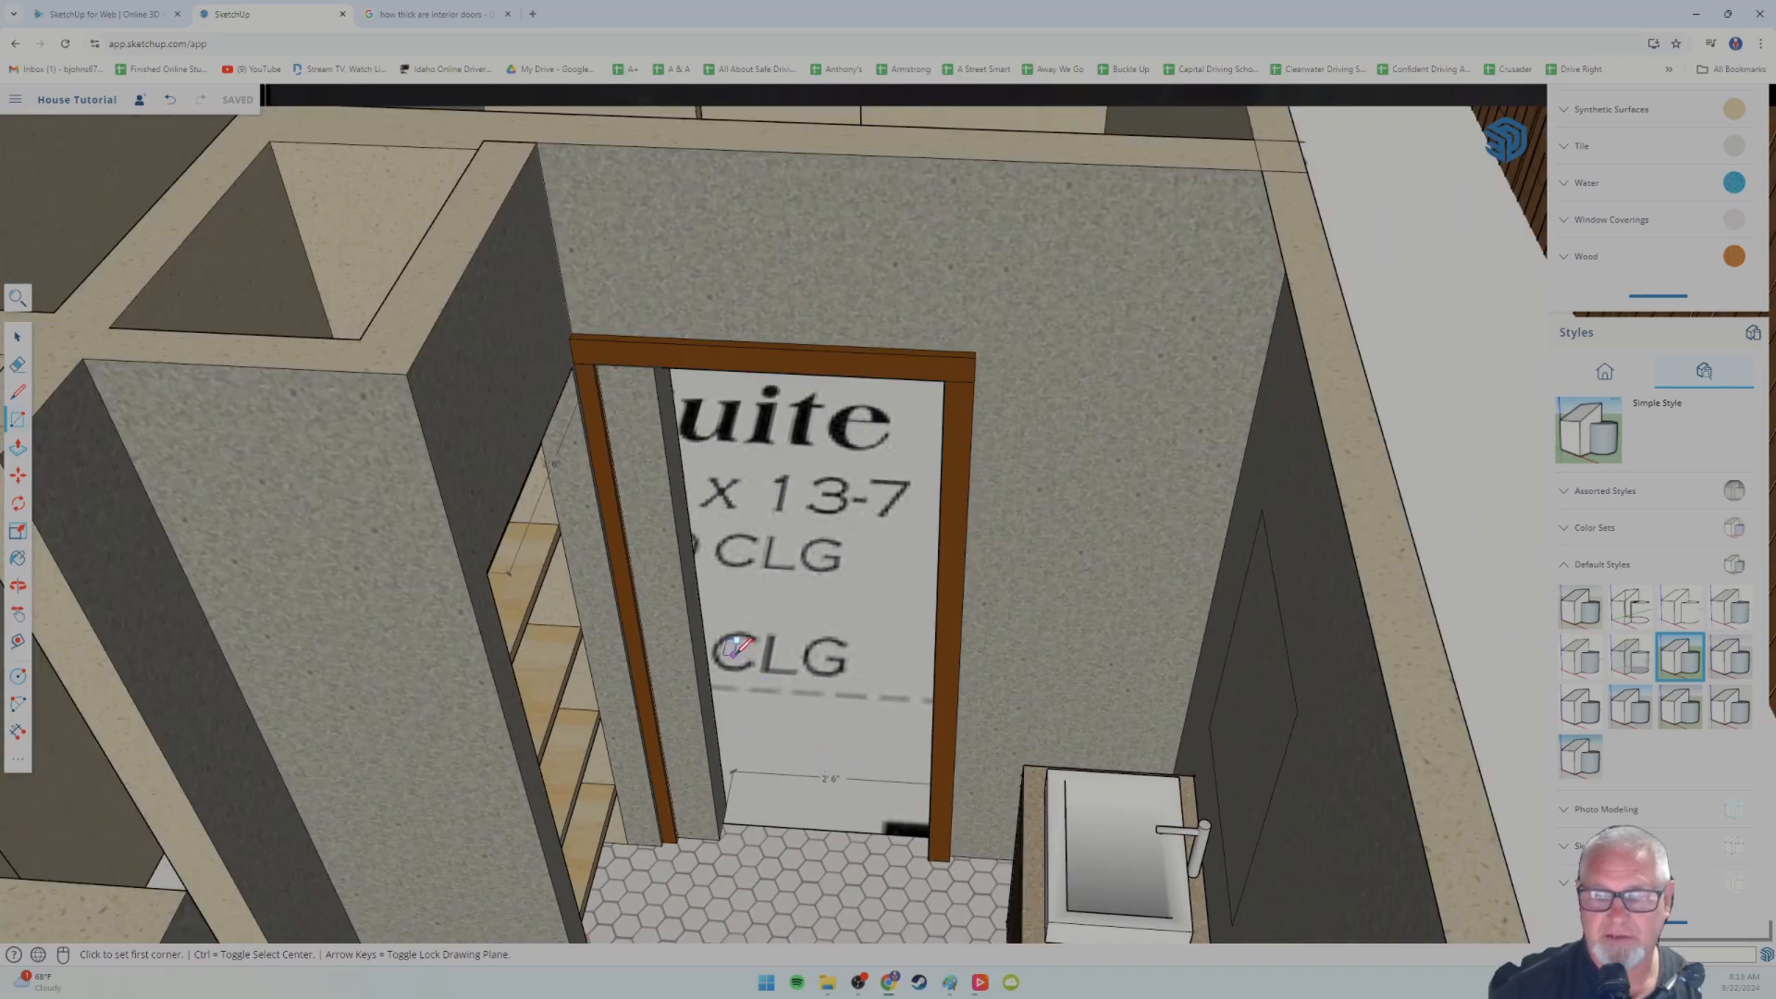
- Draw a small four-sided line profile on the tiled floor against the jamb corner beside the dimensioned doorway opening
{"action": "scroll", "coordinate": [689, 555], "scroll_direction": "up", "scroll_amount": 3}
{"action": "scroll", "coordinate": [632, 542], "scroll_direction": "down", "scroll_amount": 2}
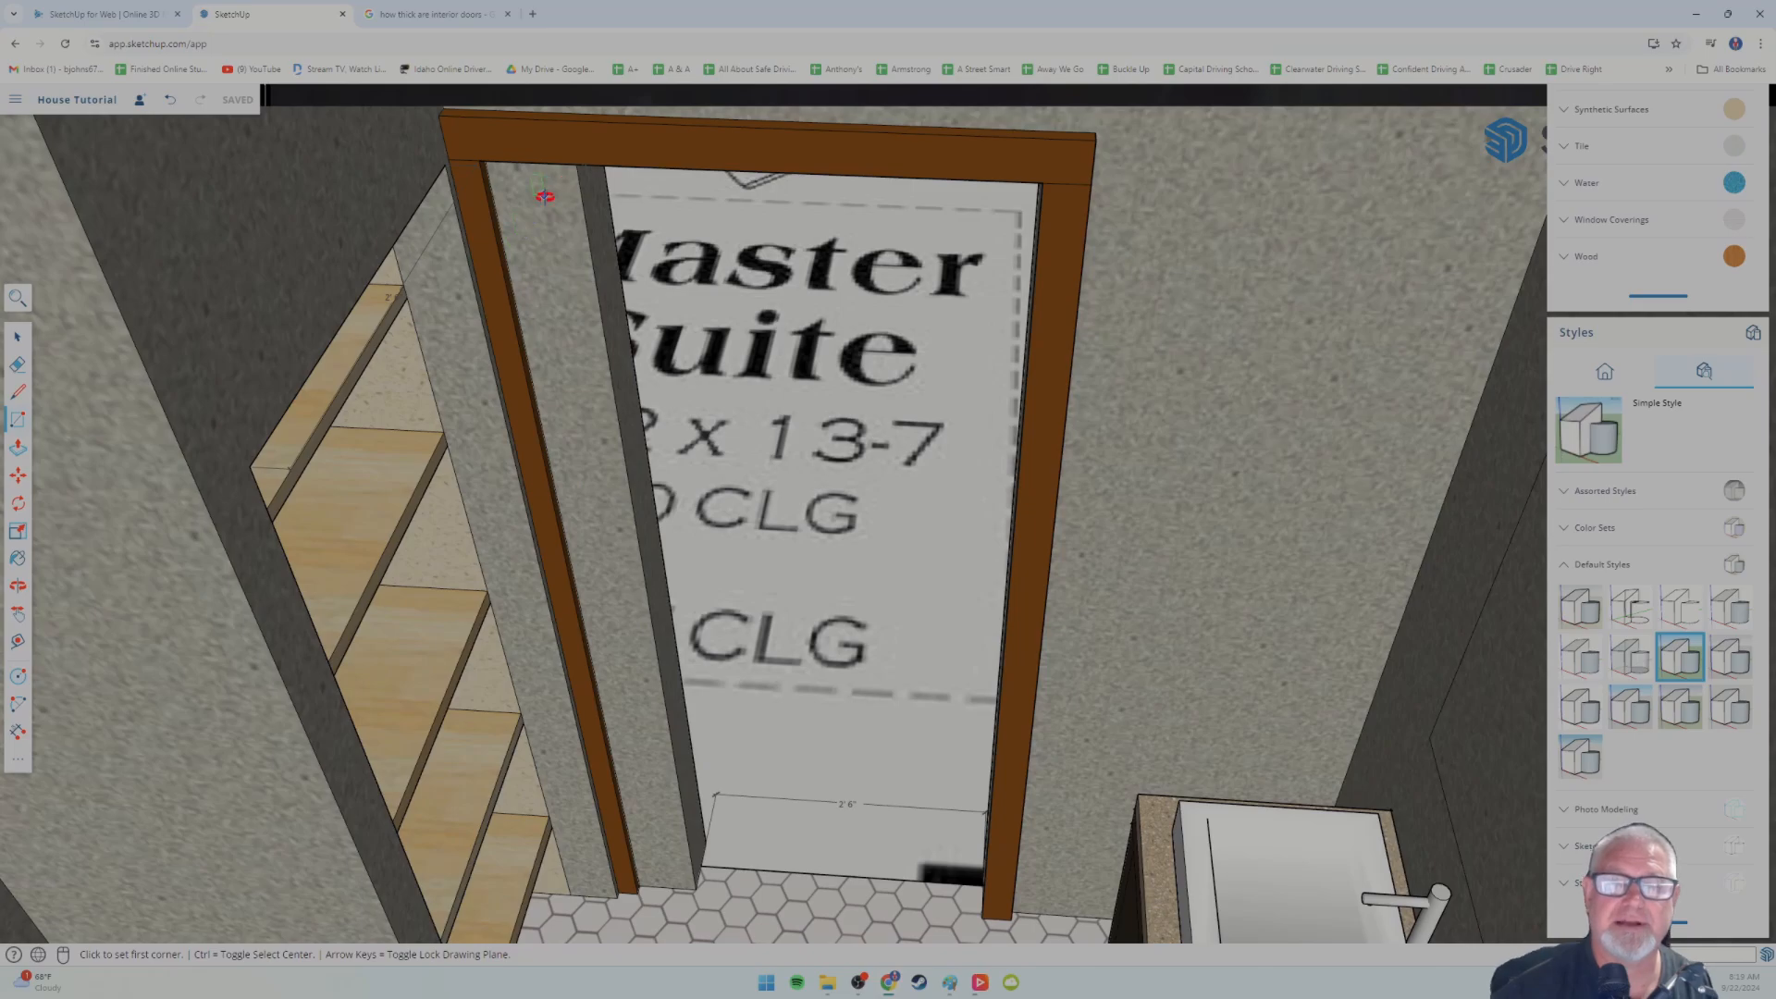
{"action": "middle_click_drag", "start_coordinate": [546, 196], "coordinate": [595, 269]}
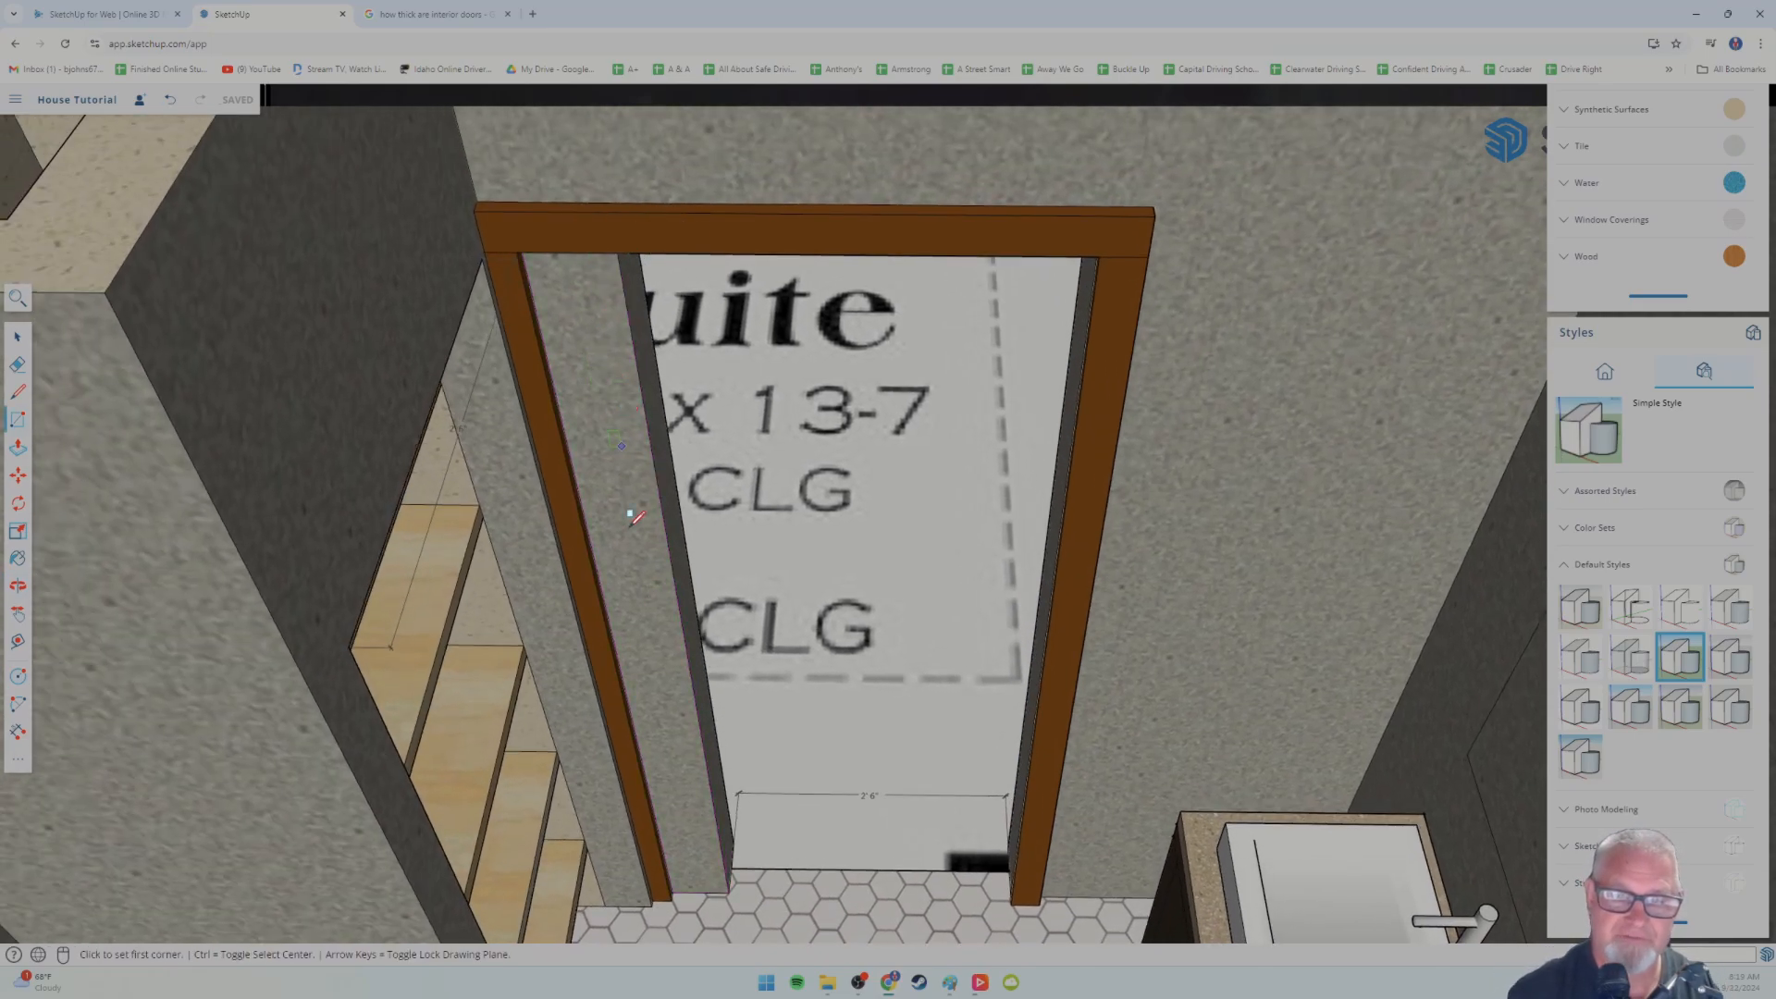
{"action": "middle_click_drag", "start_coordinate": [610, 544], "coordinate": [619, 641]}
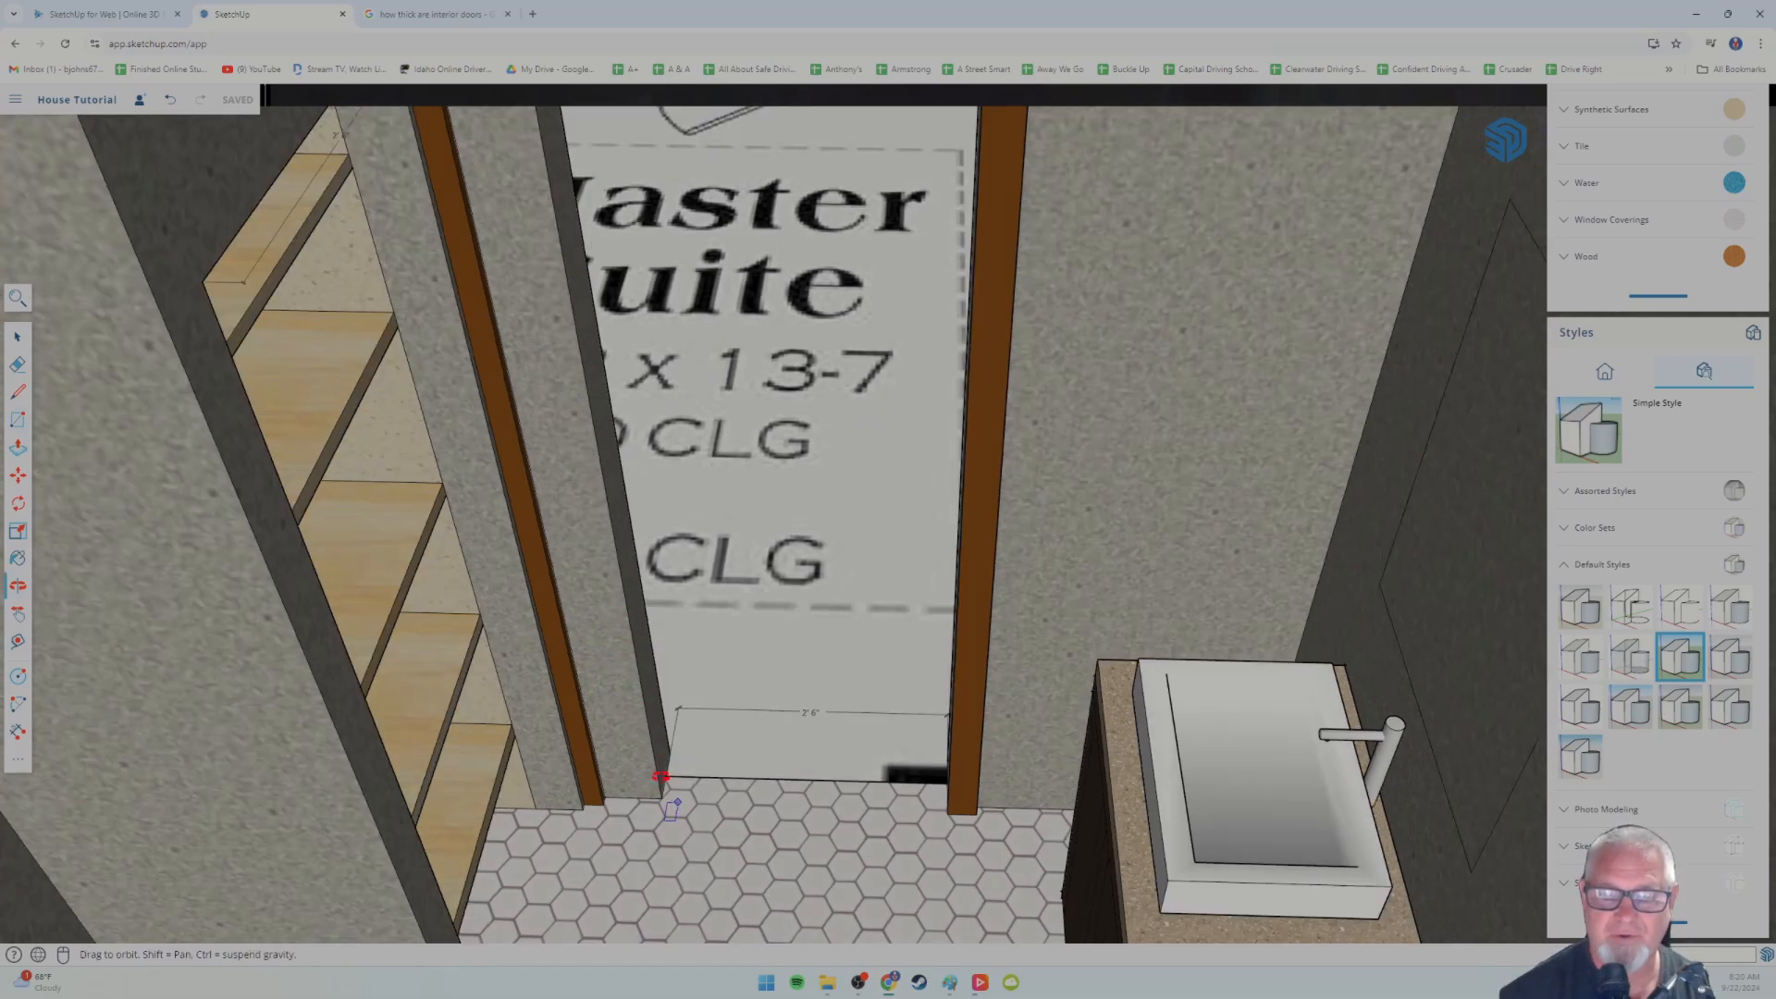
{"action": "scroll", "coordinate": [690, 793], "scroll_direction": "up", "scroll_amount": 5}
{"action": "mouse_move", "coordinate": [656, 745]}
{"action": "middle_mouse_down"}
{"action": "mouse_move", "coordinate": [681, 741]}
{"action": "mouse_move", "coordinate": [666, 725]}
{"action": "middle_mouse_up"}
{"action": "middle_click_drag", "start_coordinate": [603, 670], "coordinate": [508, 634]}
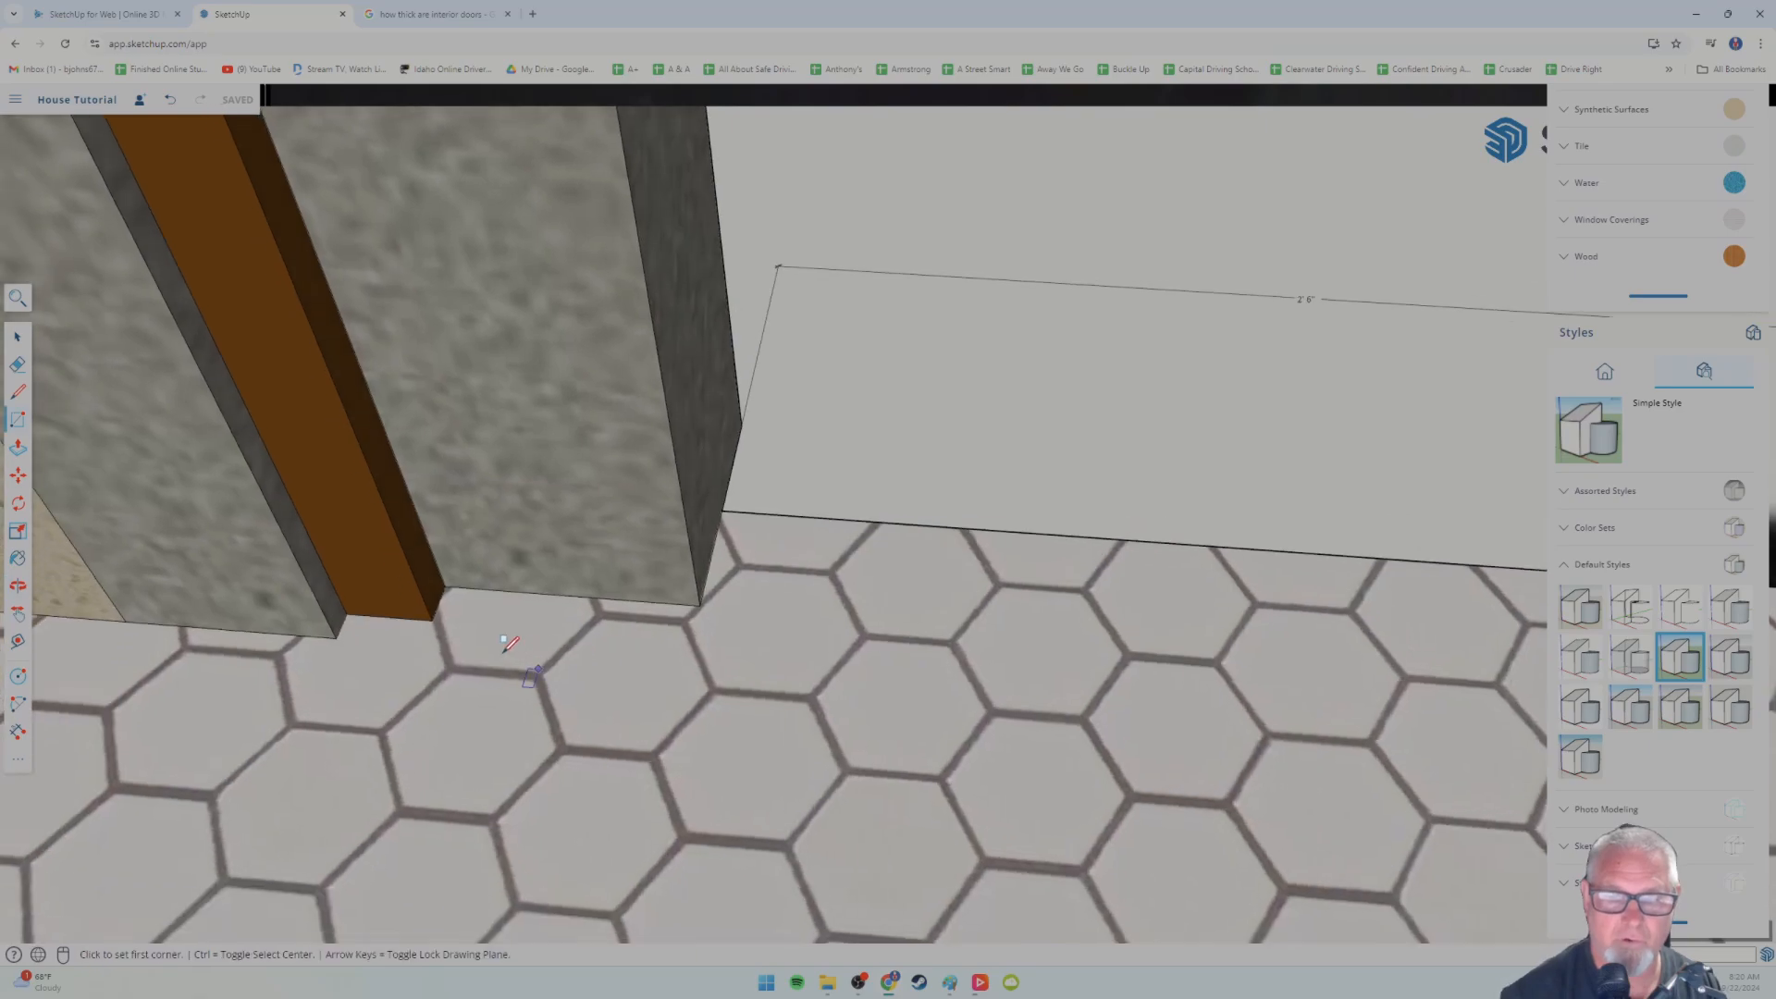
{"action": "left_click", "coordinate": [19, 393]}
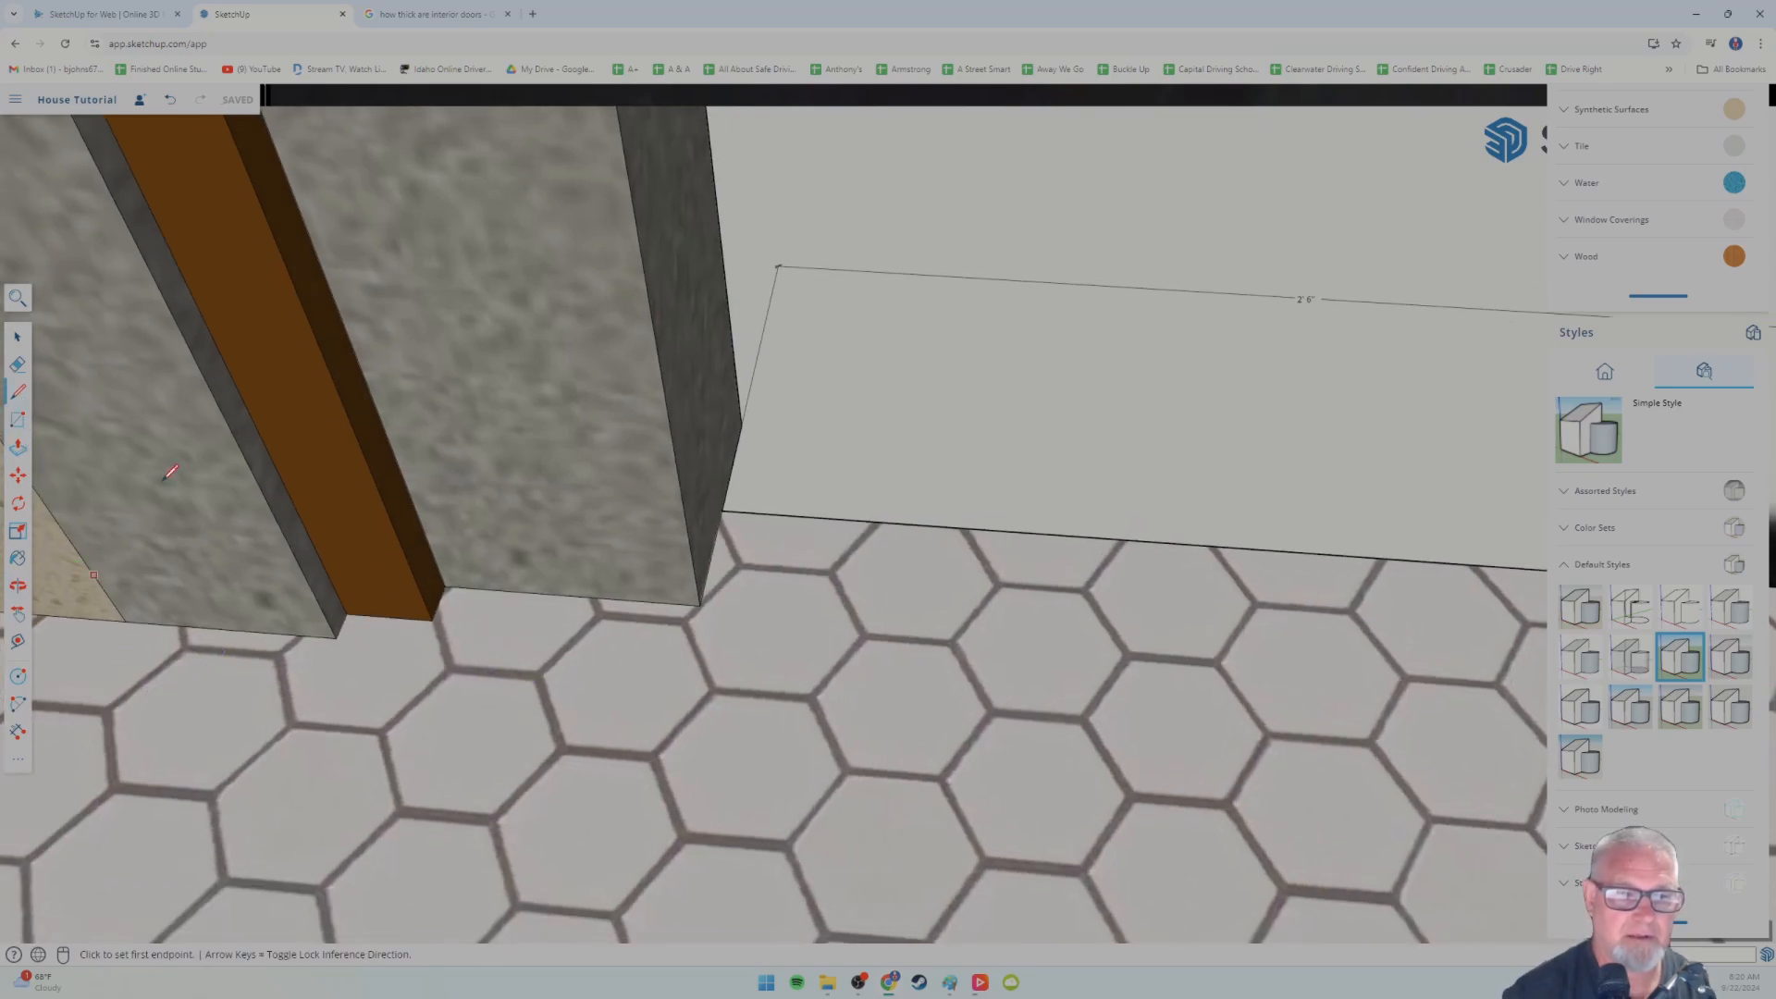
{"action": "left_click", "coordinate": [701, 603]}
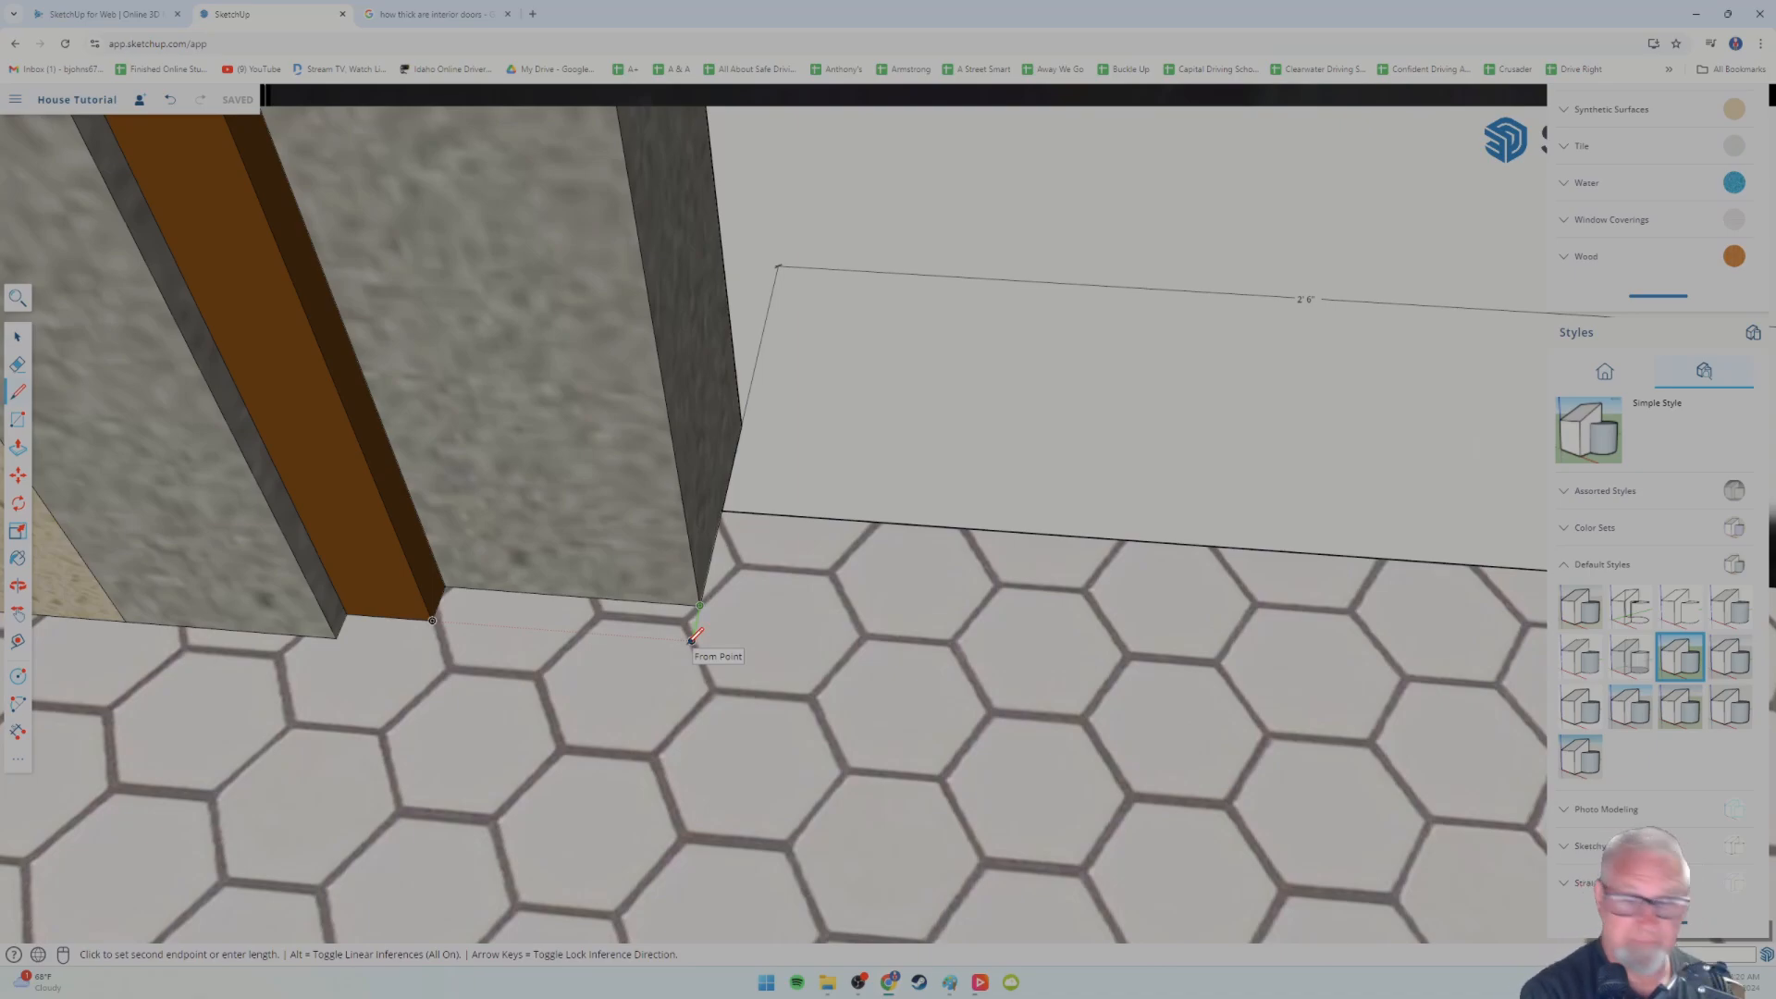
{"action": "left_click", "coordinate": [692, 638]}
{"action": "left_click", "coordinate": [693, 639]}
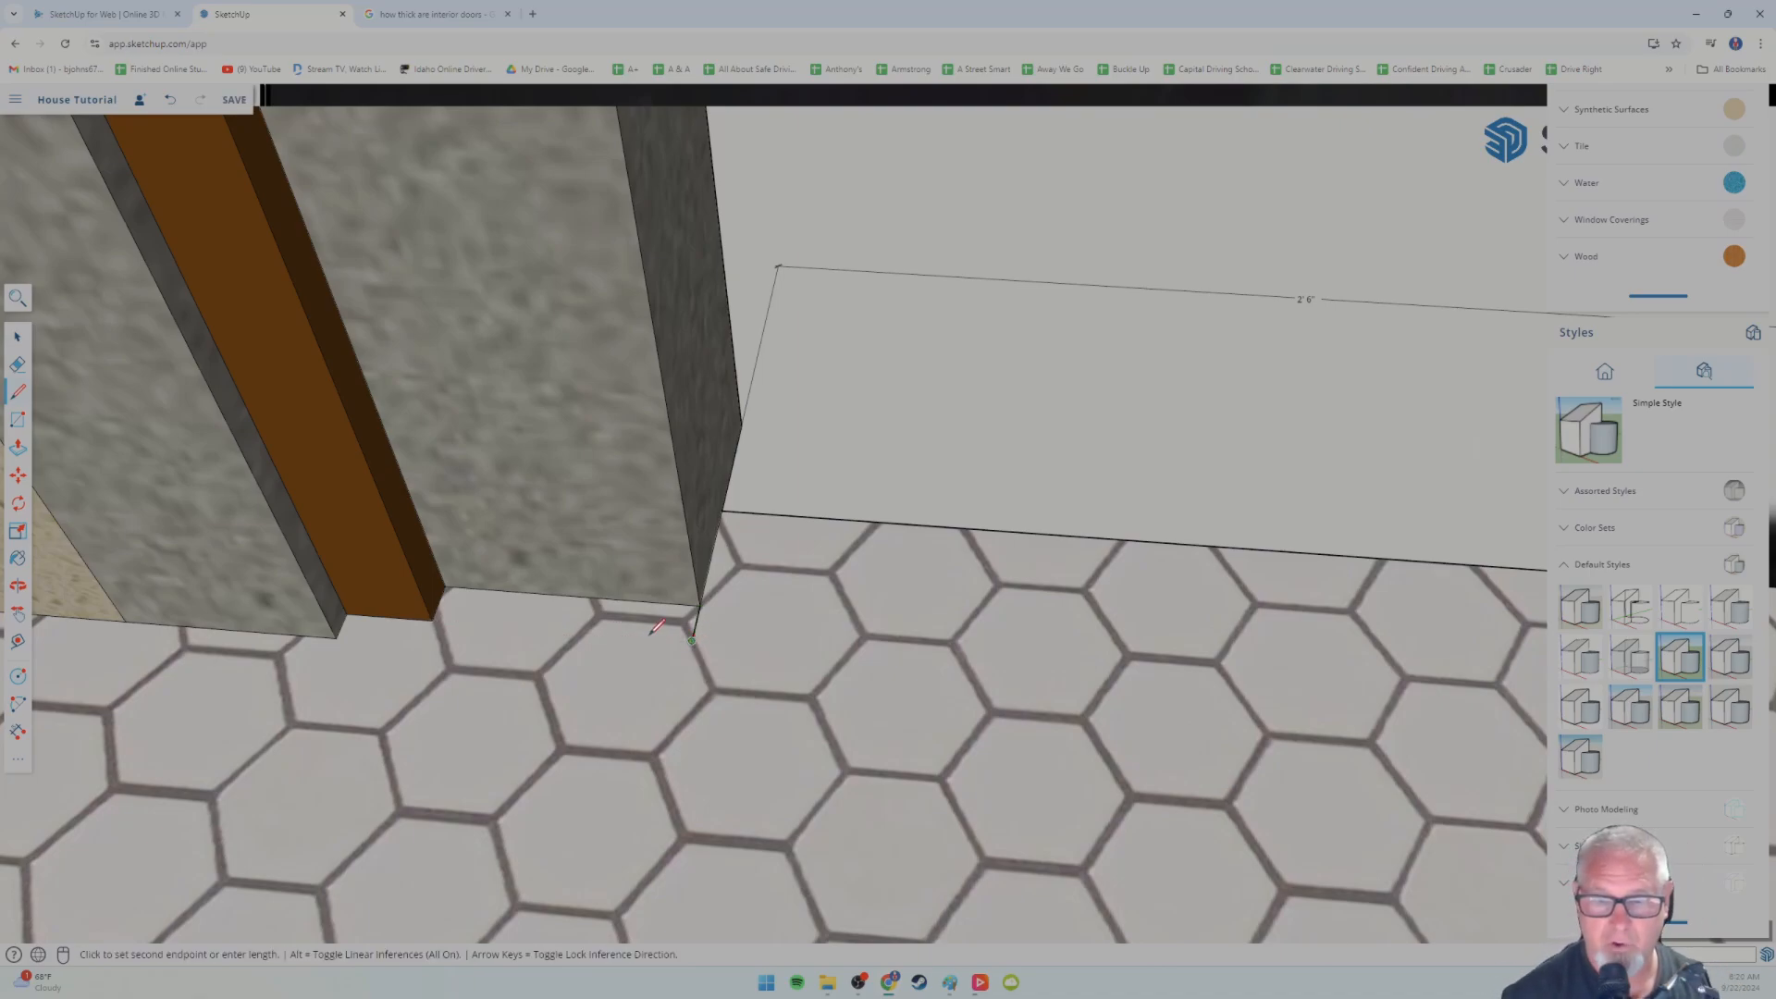
{"action": "left_click", "coordinate": [605, 632]}
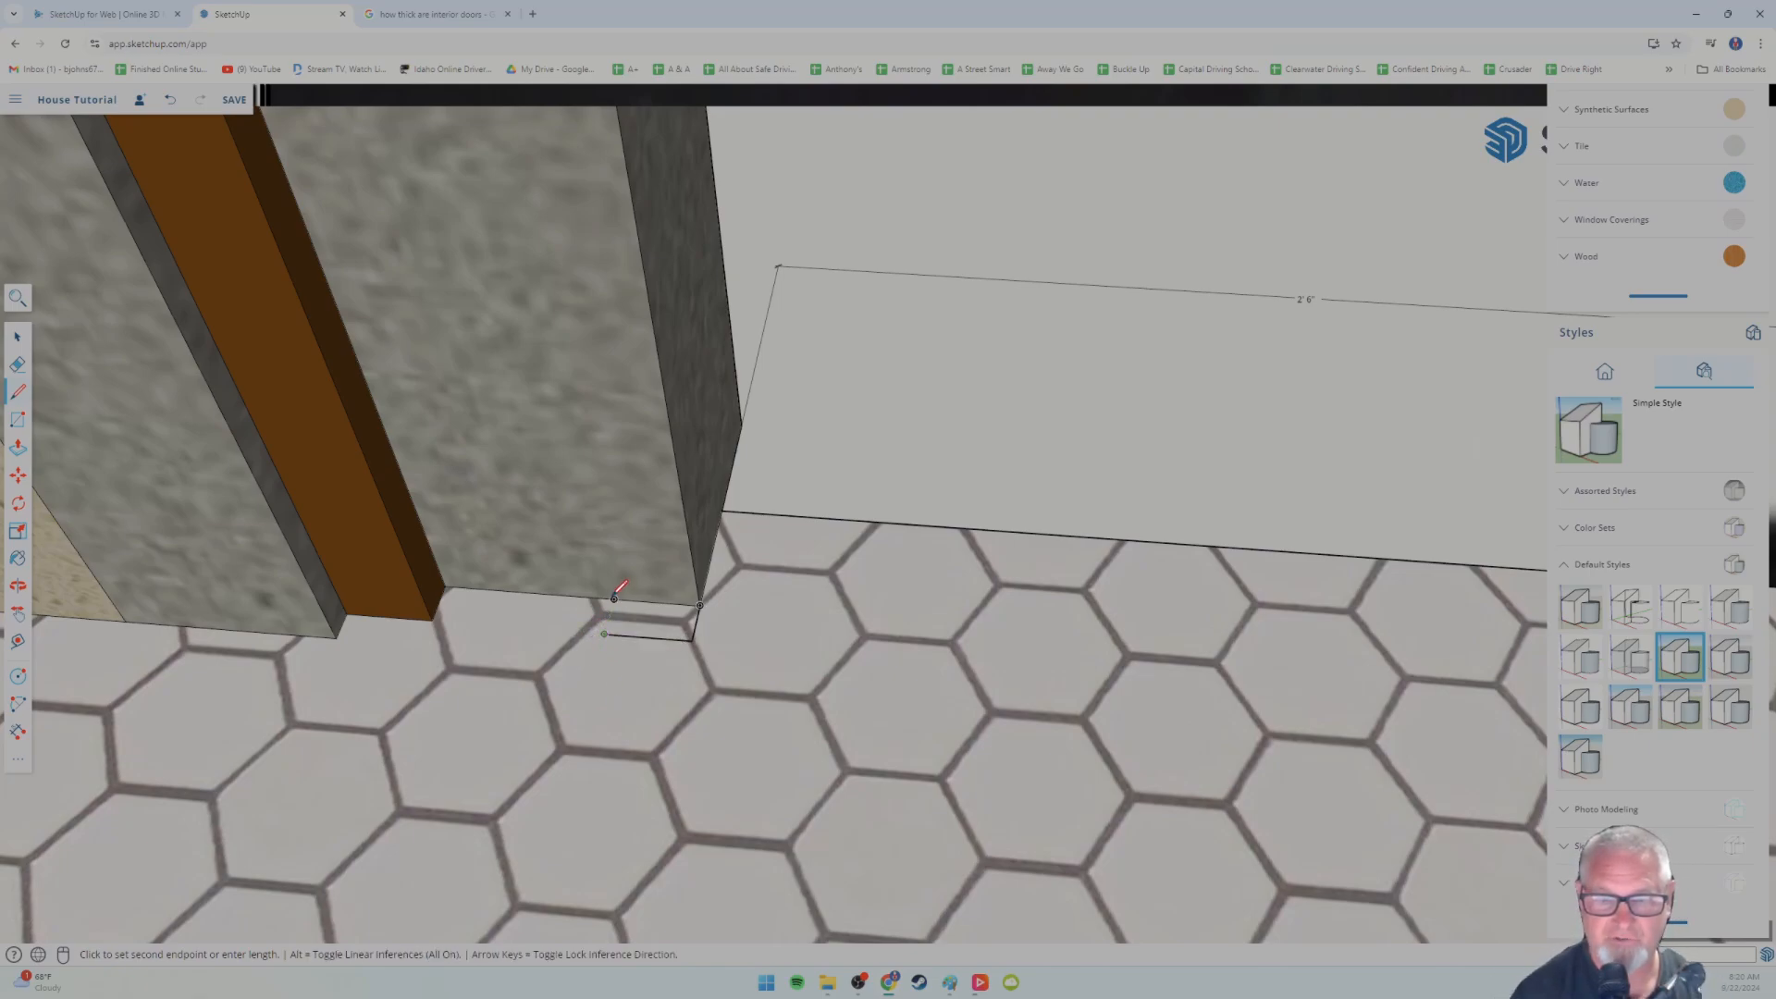
{"action": "left_click", "coordinate": [613, 598]}
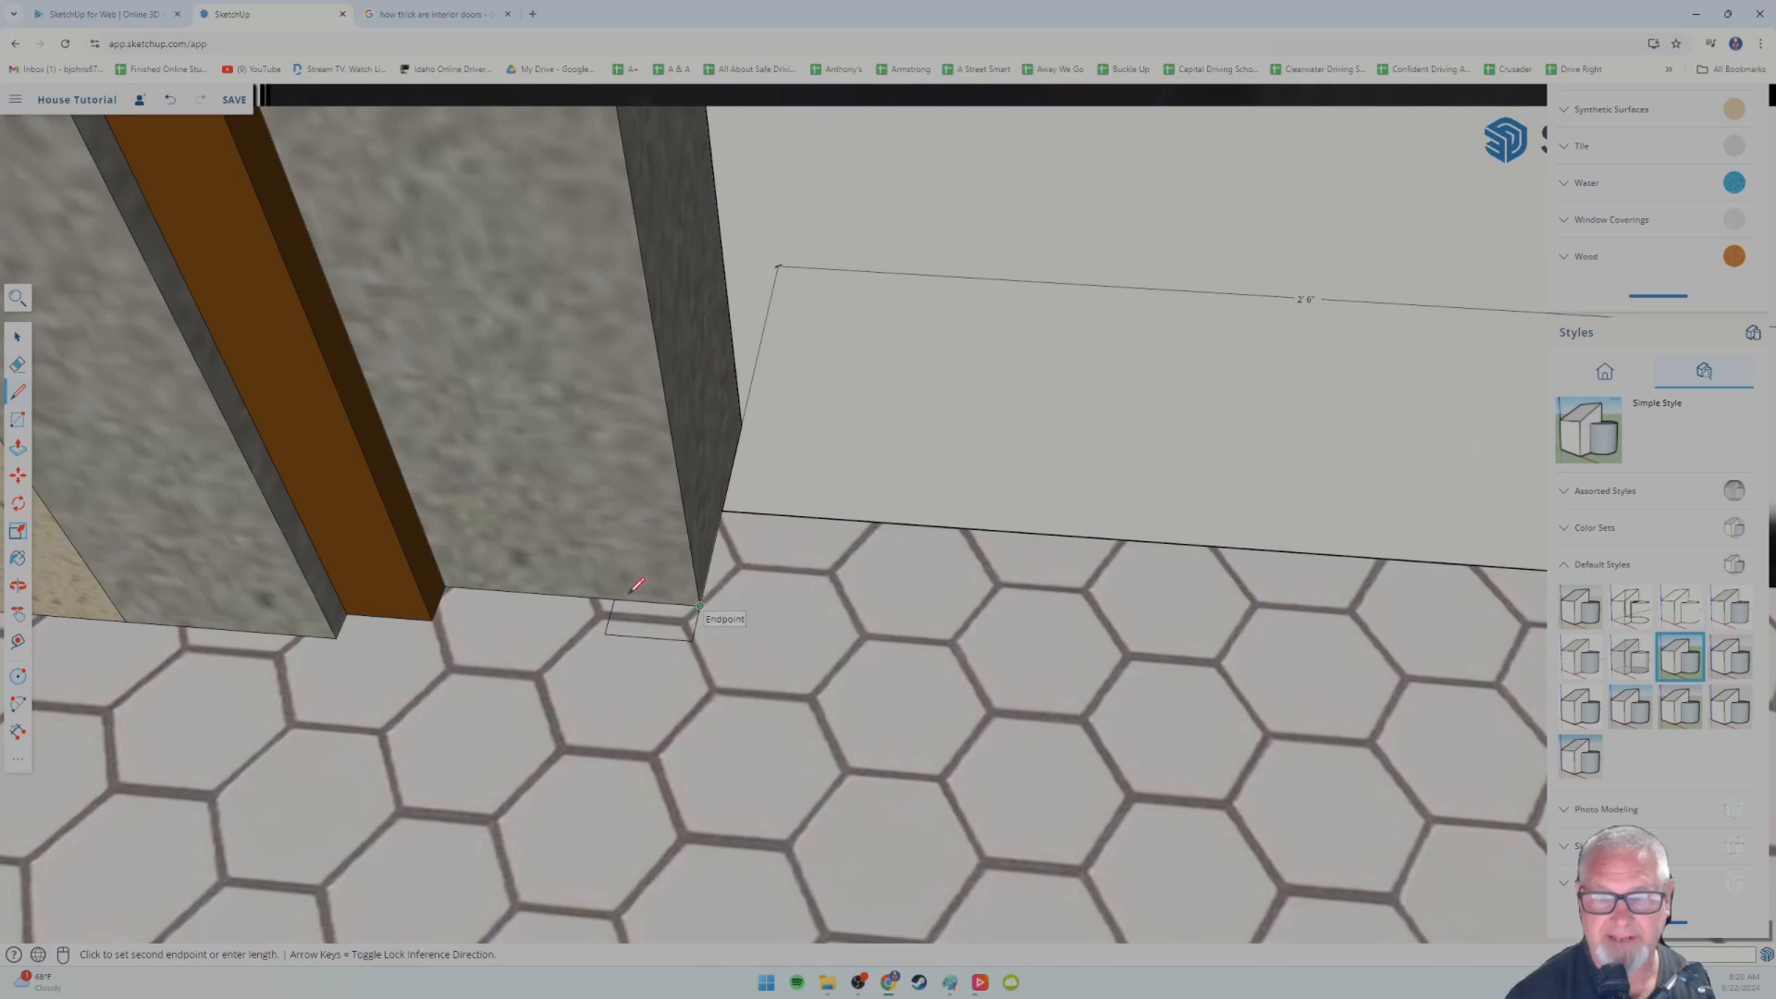
{"action": "key", "text": "space"}
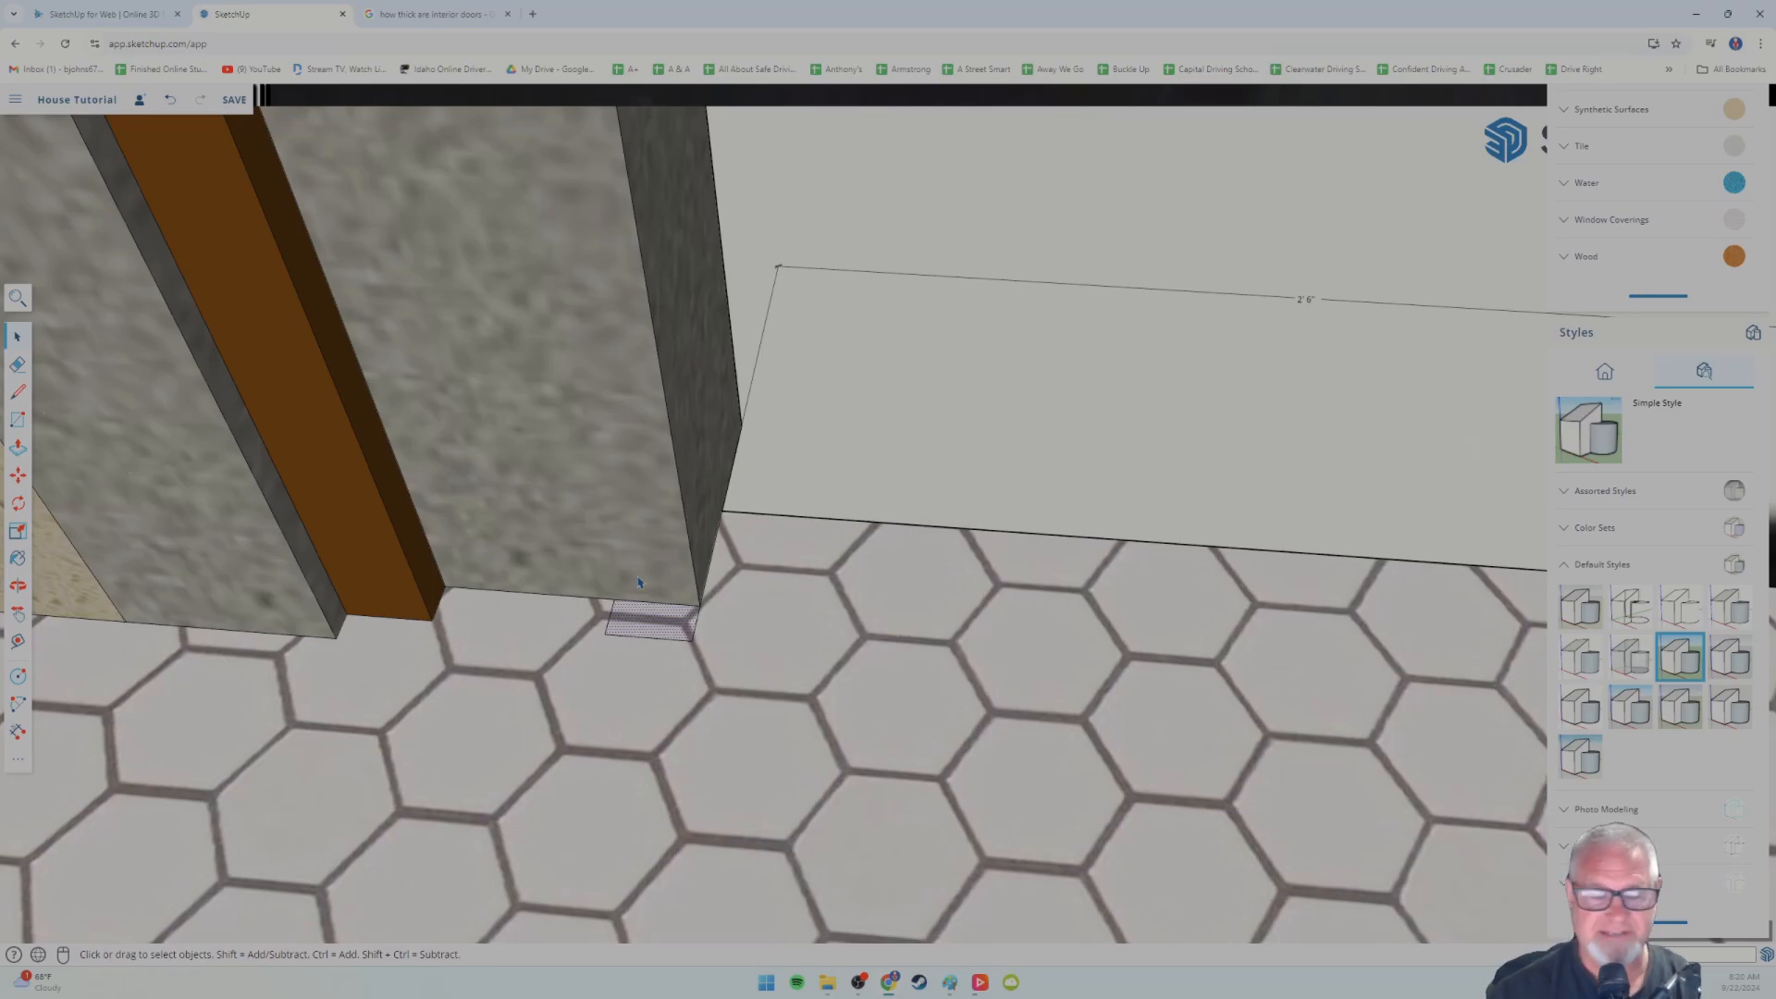
- Push/Pull the small floor profile upward into a post standing against the door jamb
{"action": "scroll", "coordinate": [689, 629], "scroll_direction": "up", "scroll_amount": 3}
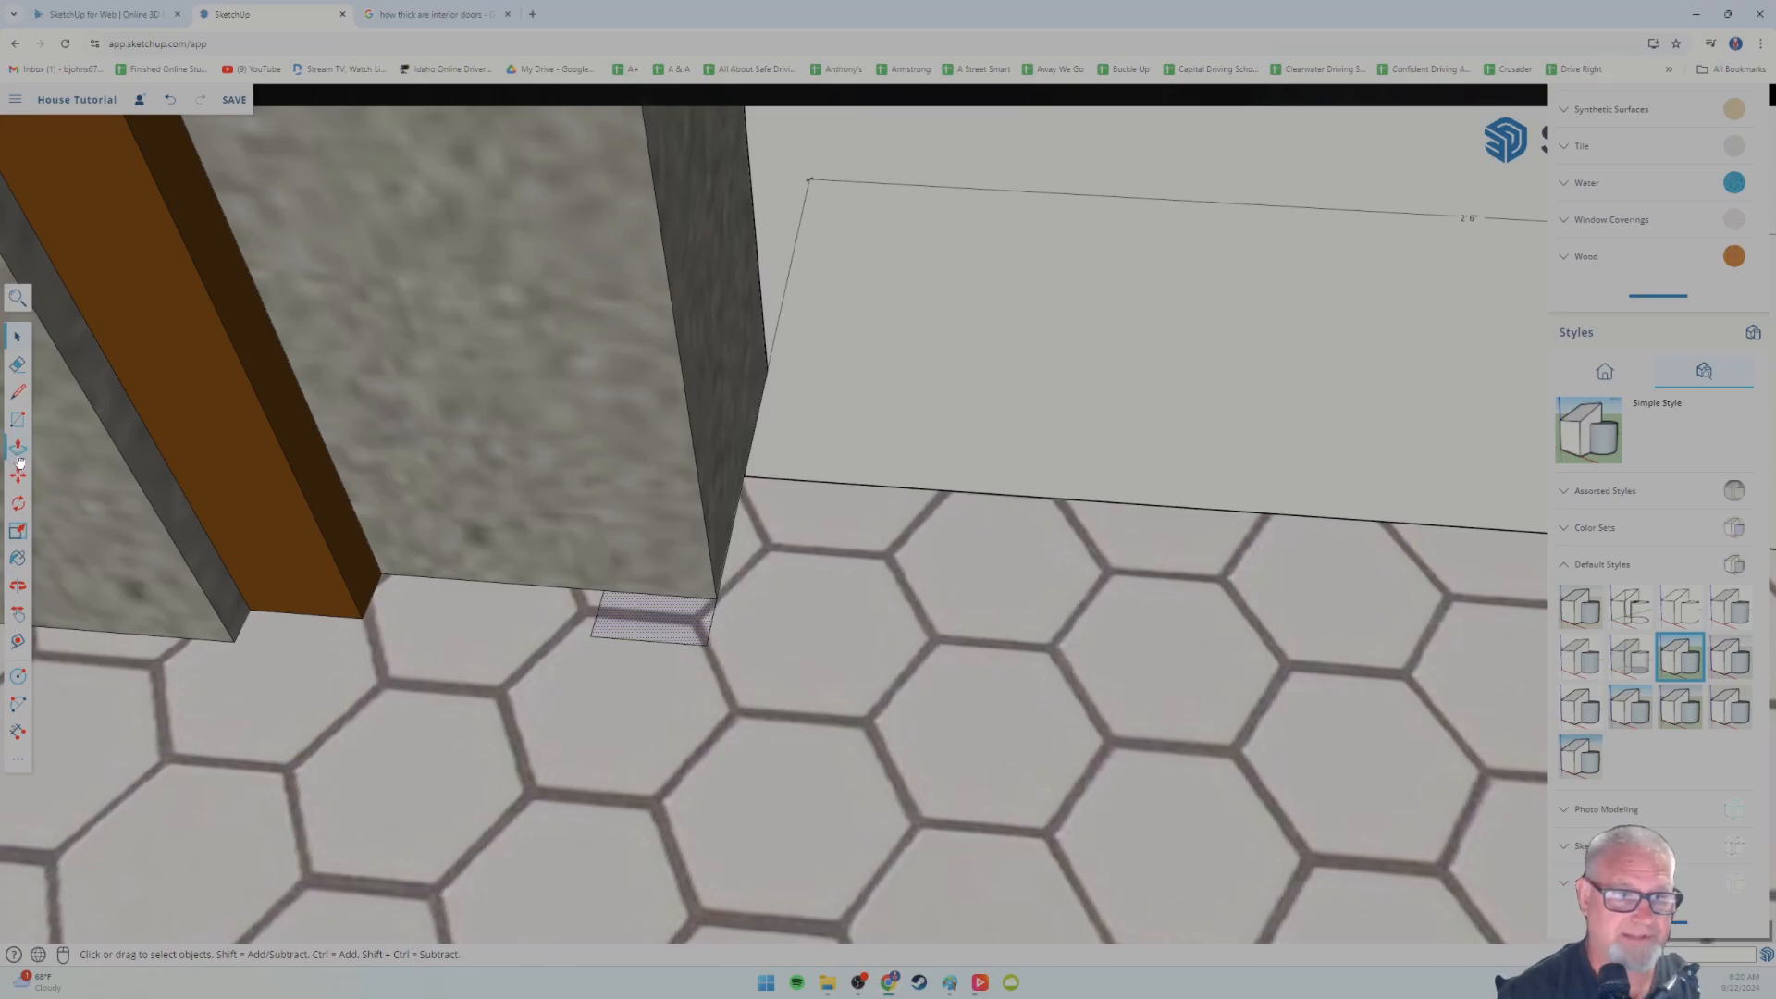
{"action": "left_click", "coordinate": [642, 633]}
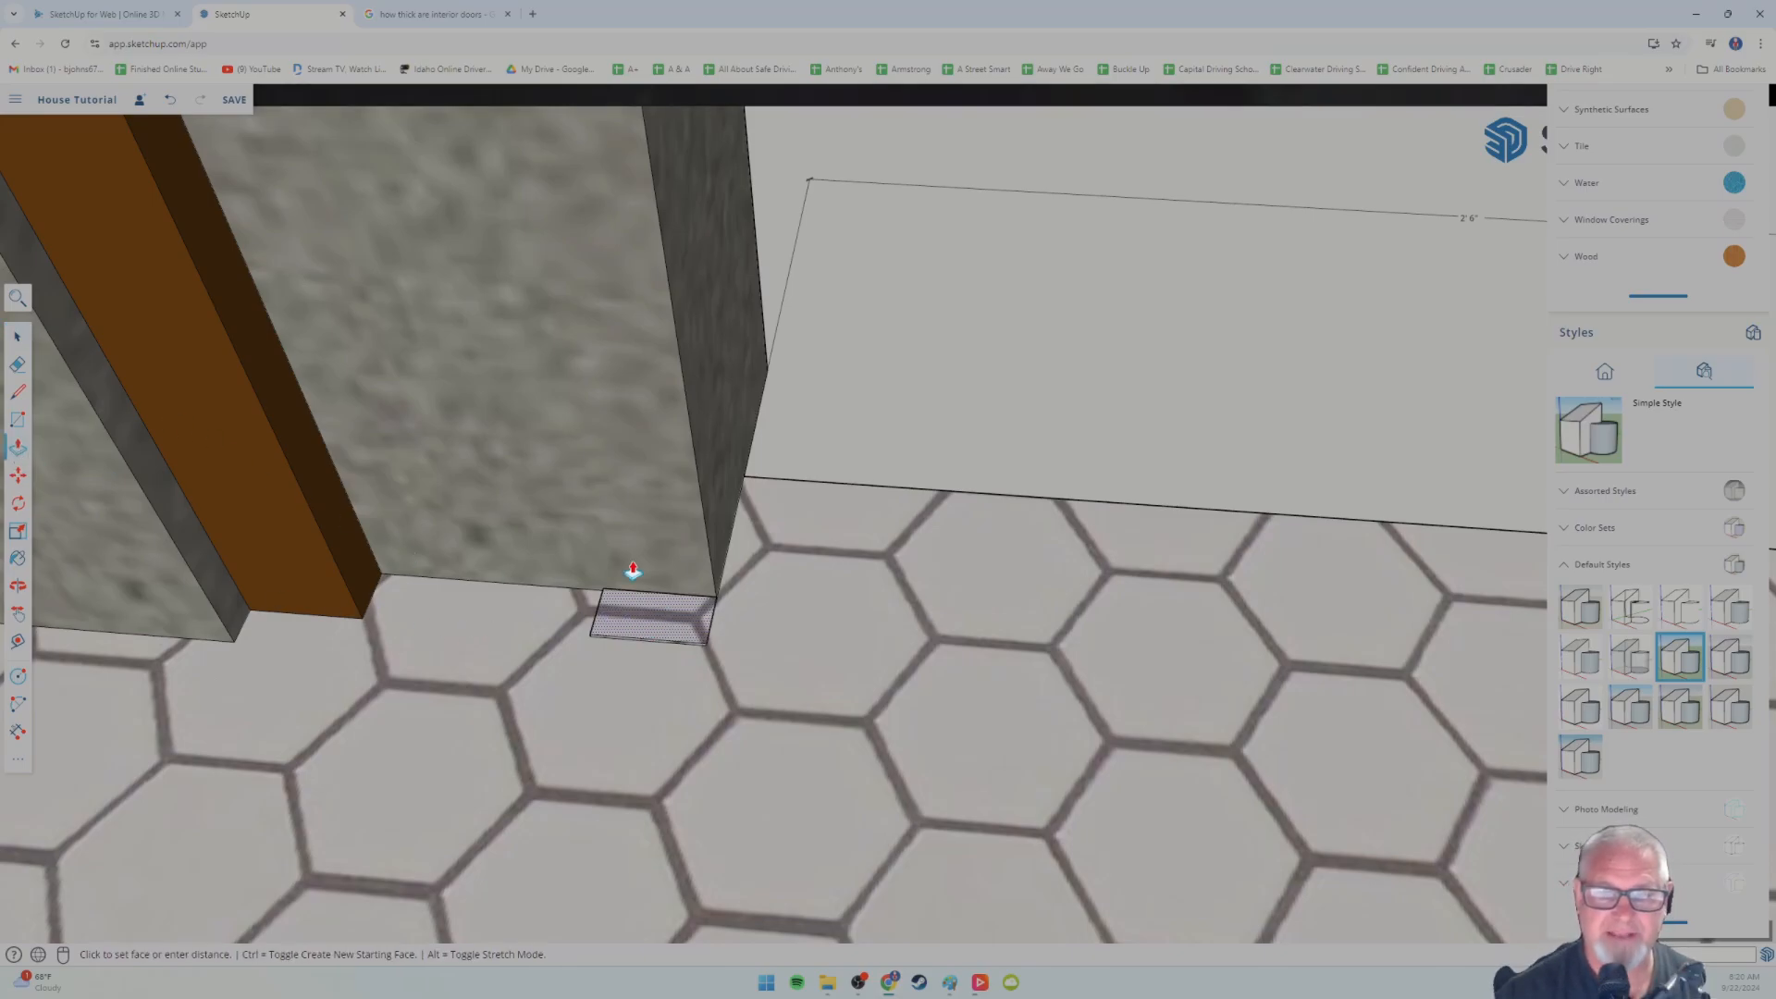
{"action": "left_click", "coordinate": [595, 344]}
{"action": "scroll", "coordinate": [542, 452], "scroll_direction": "down", "scroll_amount": 1}
{"action": "scroll", "coordinate": [542, 452], "scroll_direction": "down", "scroll_amount": 3}
{"action": "middle_click_drag", "start_coordinate": [542, 451], "coordinate": [595, 563], "text": "shift"}
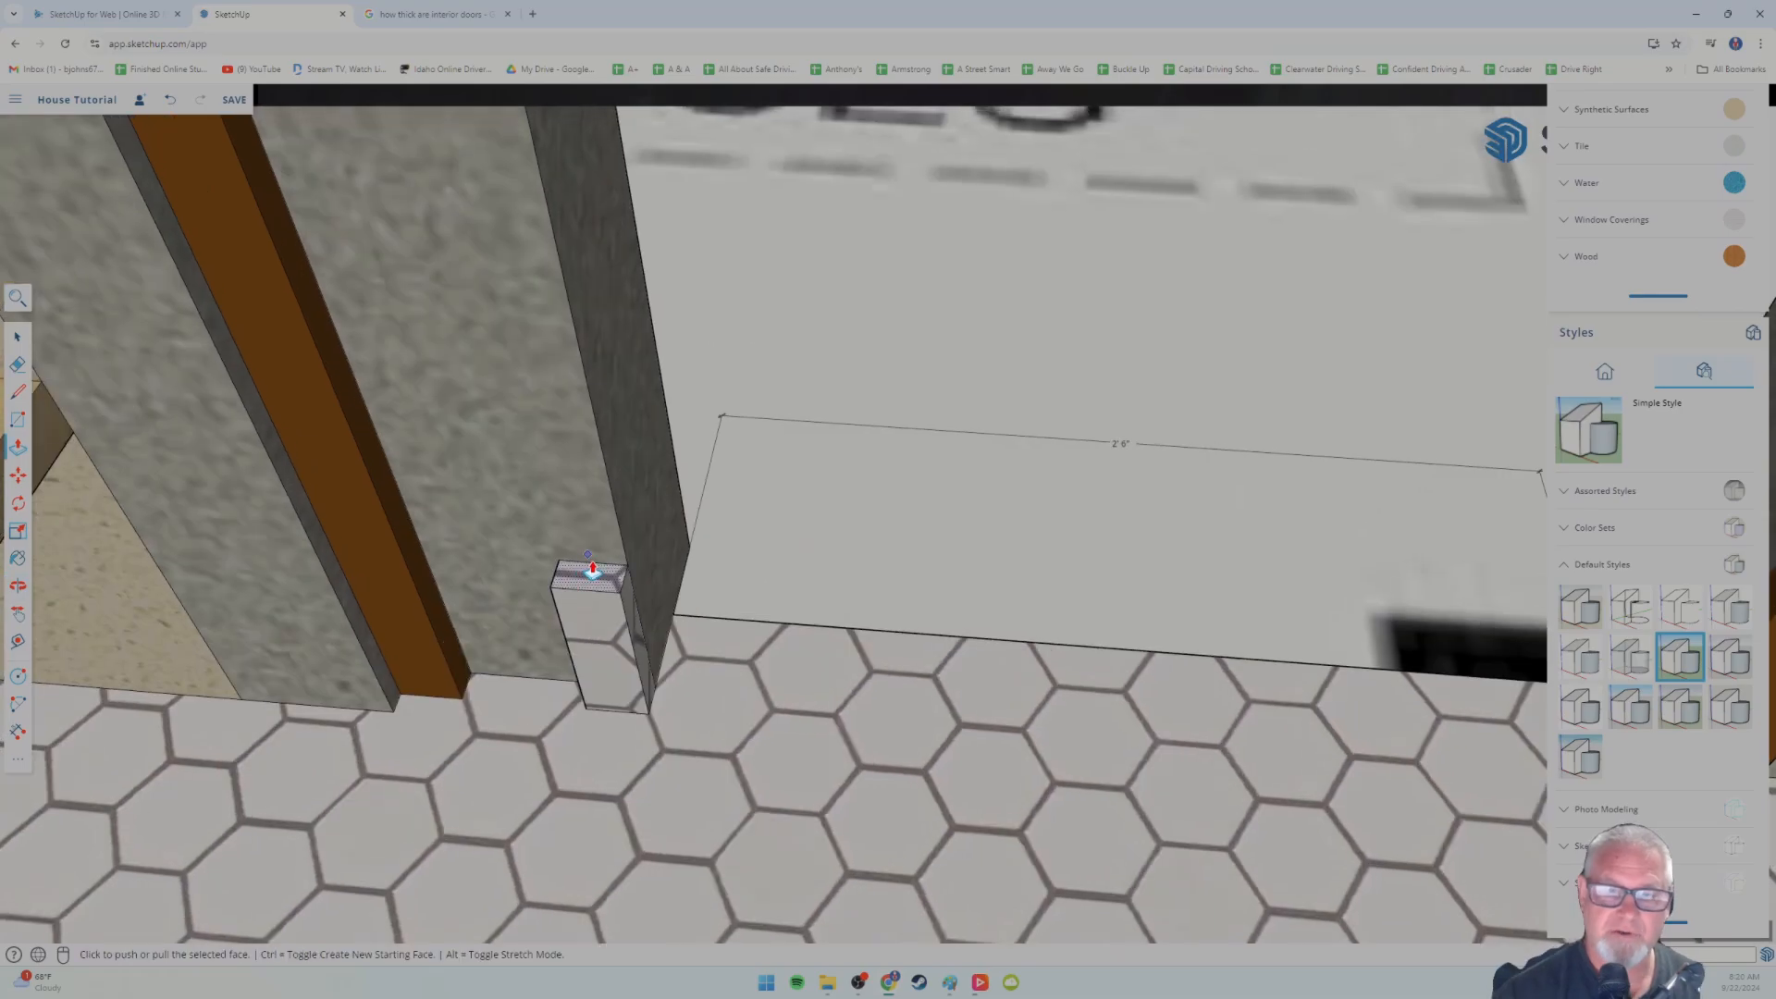
{"action": "left_click", "coordinate": [592, 565]}
{"action": "left_click", "coordinate": [492, 226]}
- Raise the post's top face further in successive pulls along the jamb toward the head of the doorway
{"action": "scroll", "coordinate": [476, 547], "scroll_direction": "up", "scroll_amount": 3}
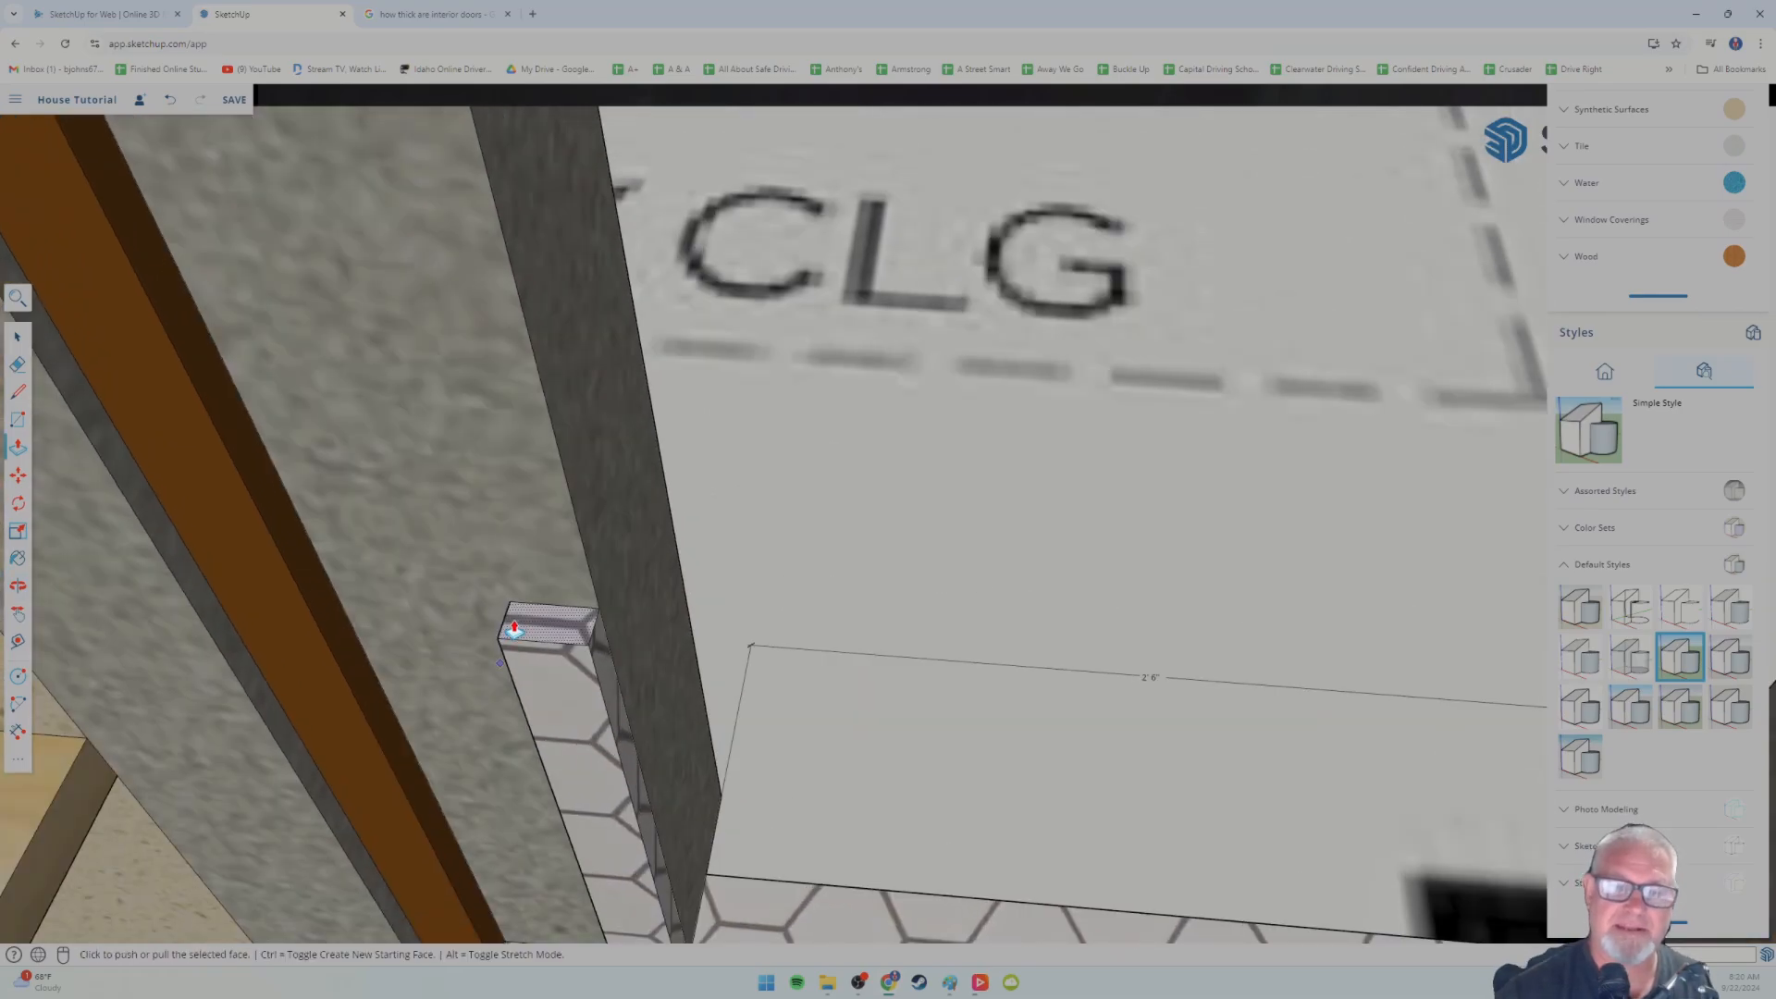
{"action": "left_click", "coordinate": [549, 631]}
{"action": "left_click", "coordinate": [397, 274]}
{"action": "middle_click_drag", "start_coordinate": [431, 546], "coordinate": [523, 796], "text": "shift"}
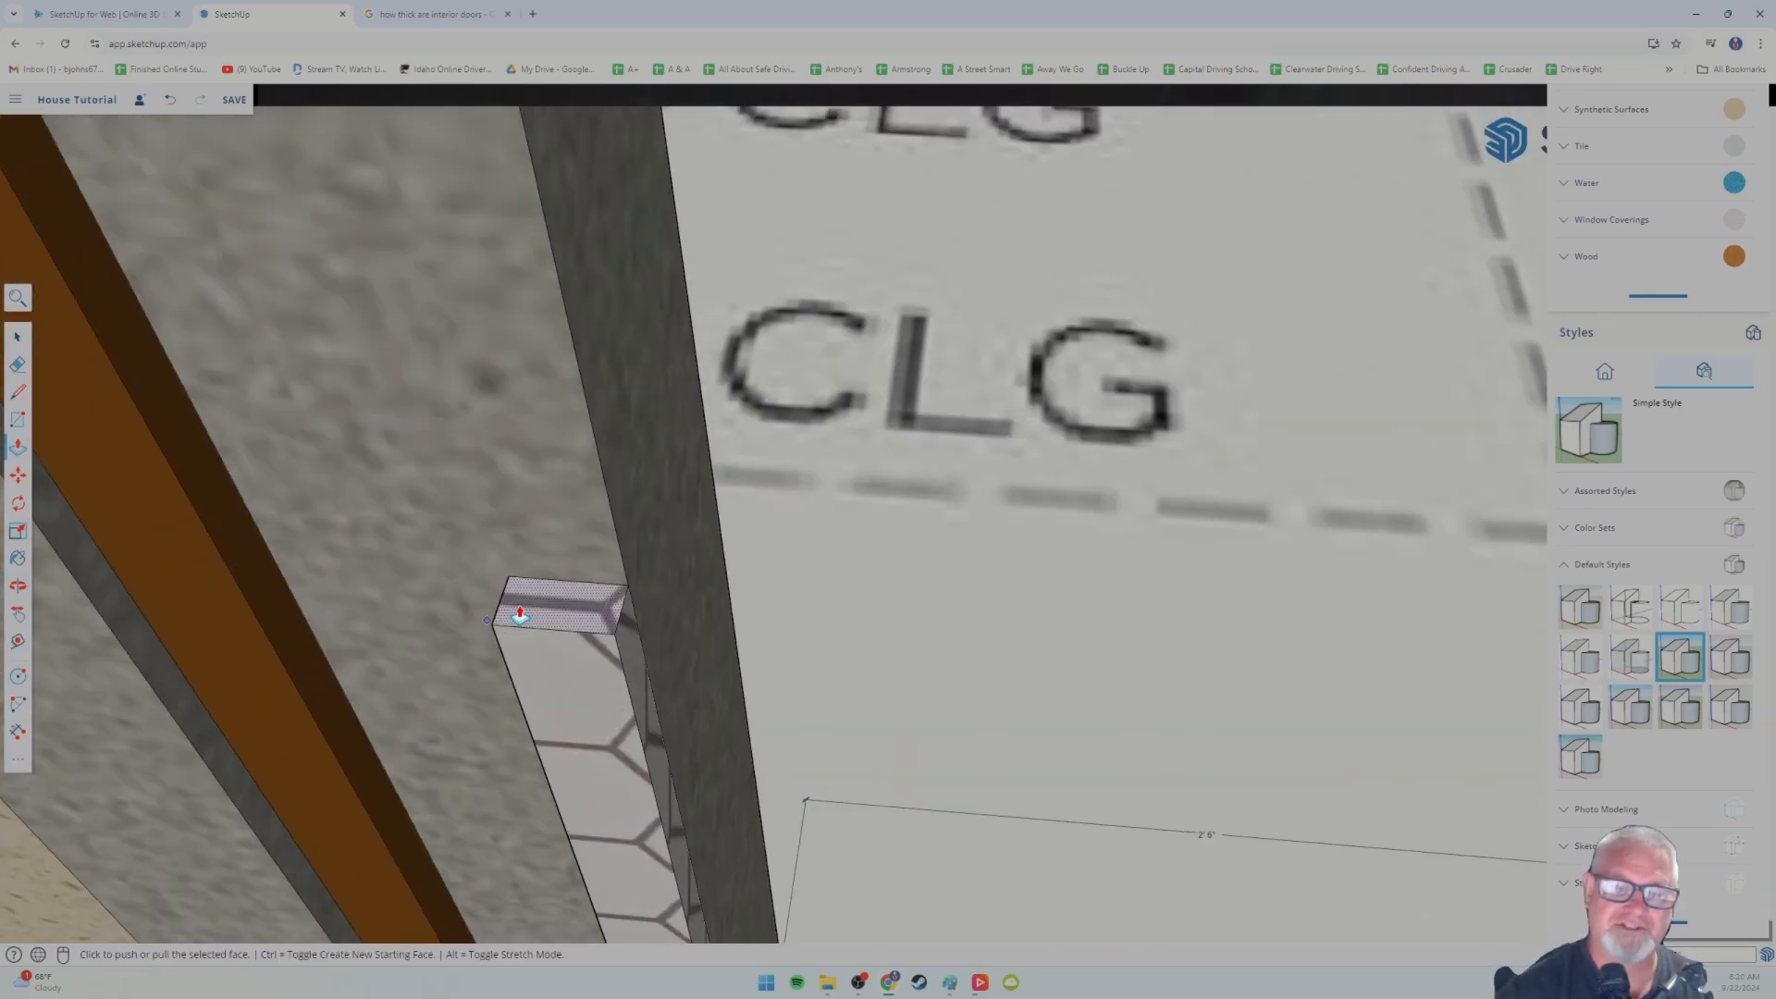
{"action": "left_click", "coordinate": [545, 605]}
{"action": "left_click", "coordinate": [317, 337]}
{"action": "middle_click_drag", "start_coordinate": [318, 336], "coordinate": [398, 683], "text": "shift"}
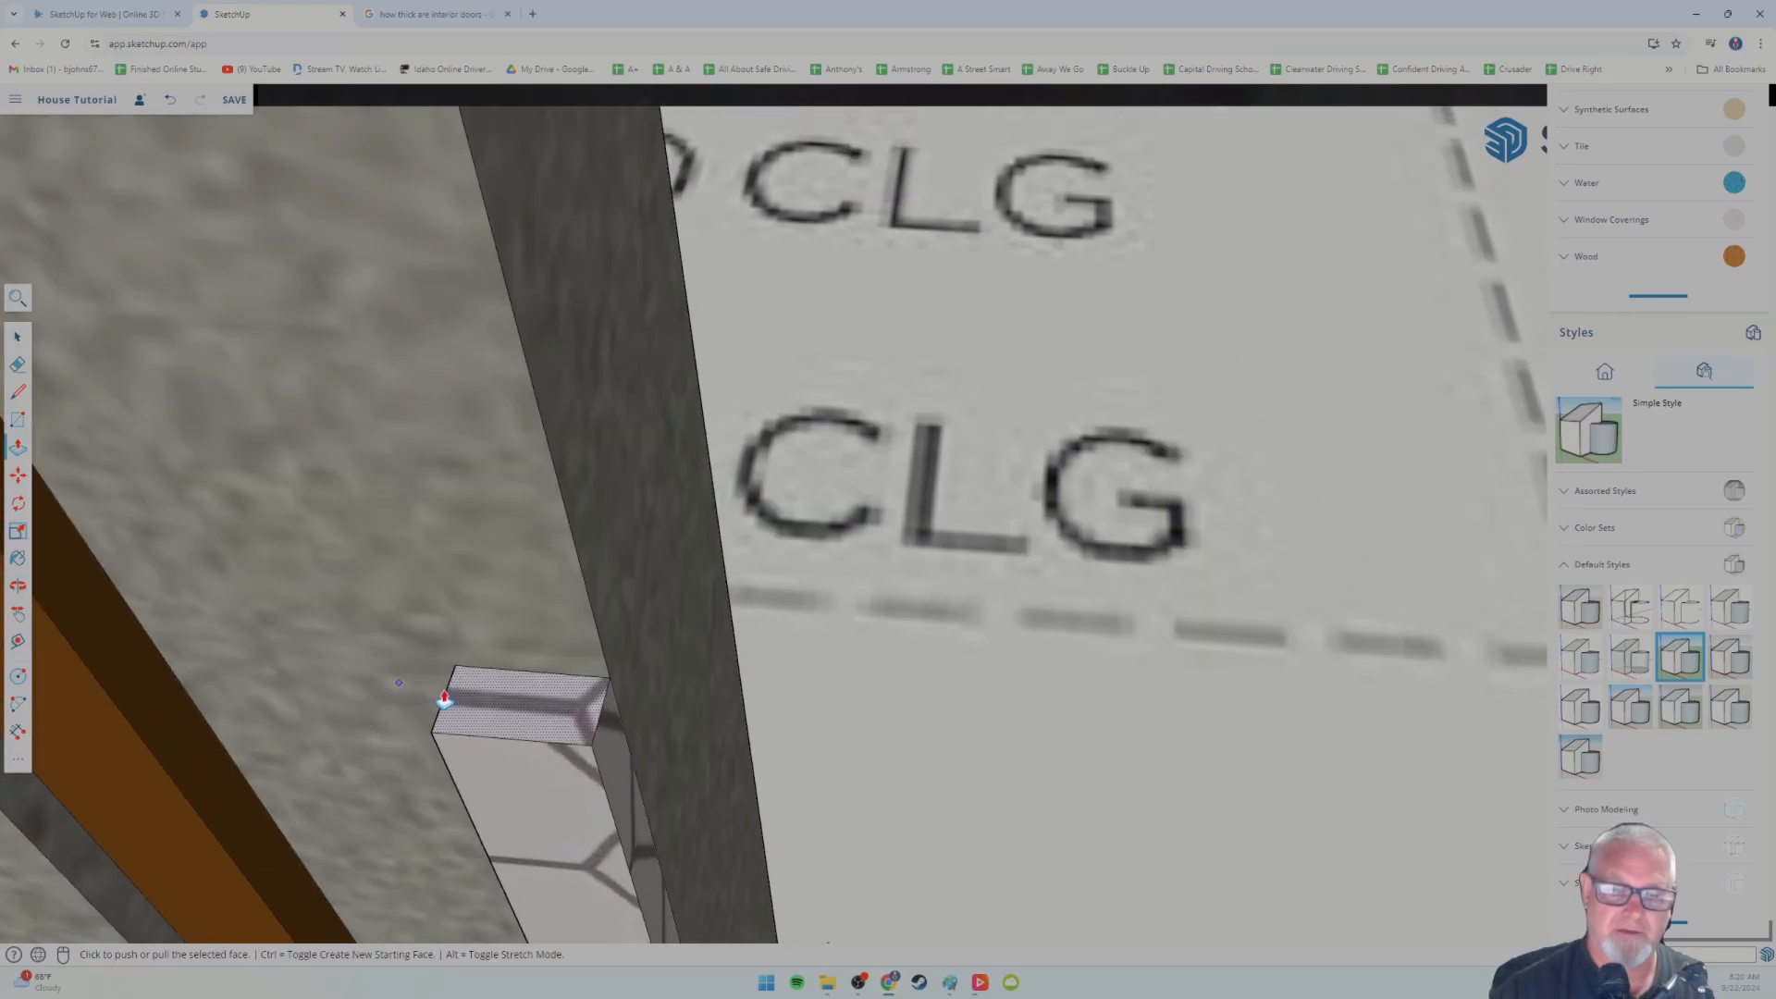
{"action": "left_click", "coordinate": [514, 704]}
{"action": "left_click", "coordinate": [357, 305]}
{"action": "middle_click_drag", "start_coordinate": [329, 500], "coordinate": [370, 538], "text": "shift"}
{"action": "scroll", "coordinate": [362, 532], "scroll_direction": "down", "scroll_amount": 3}
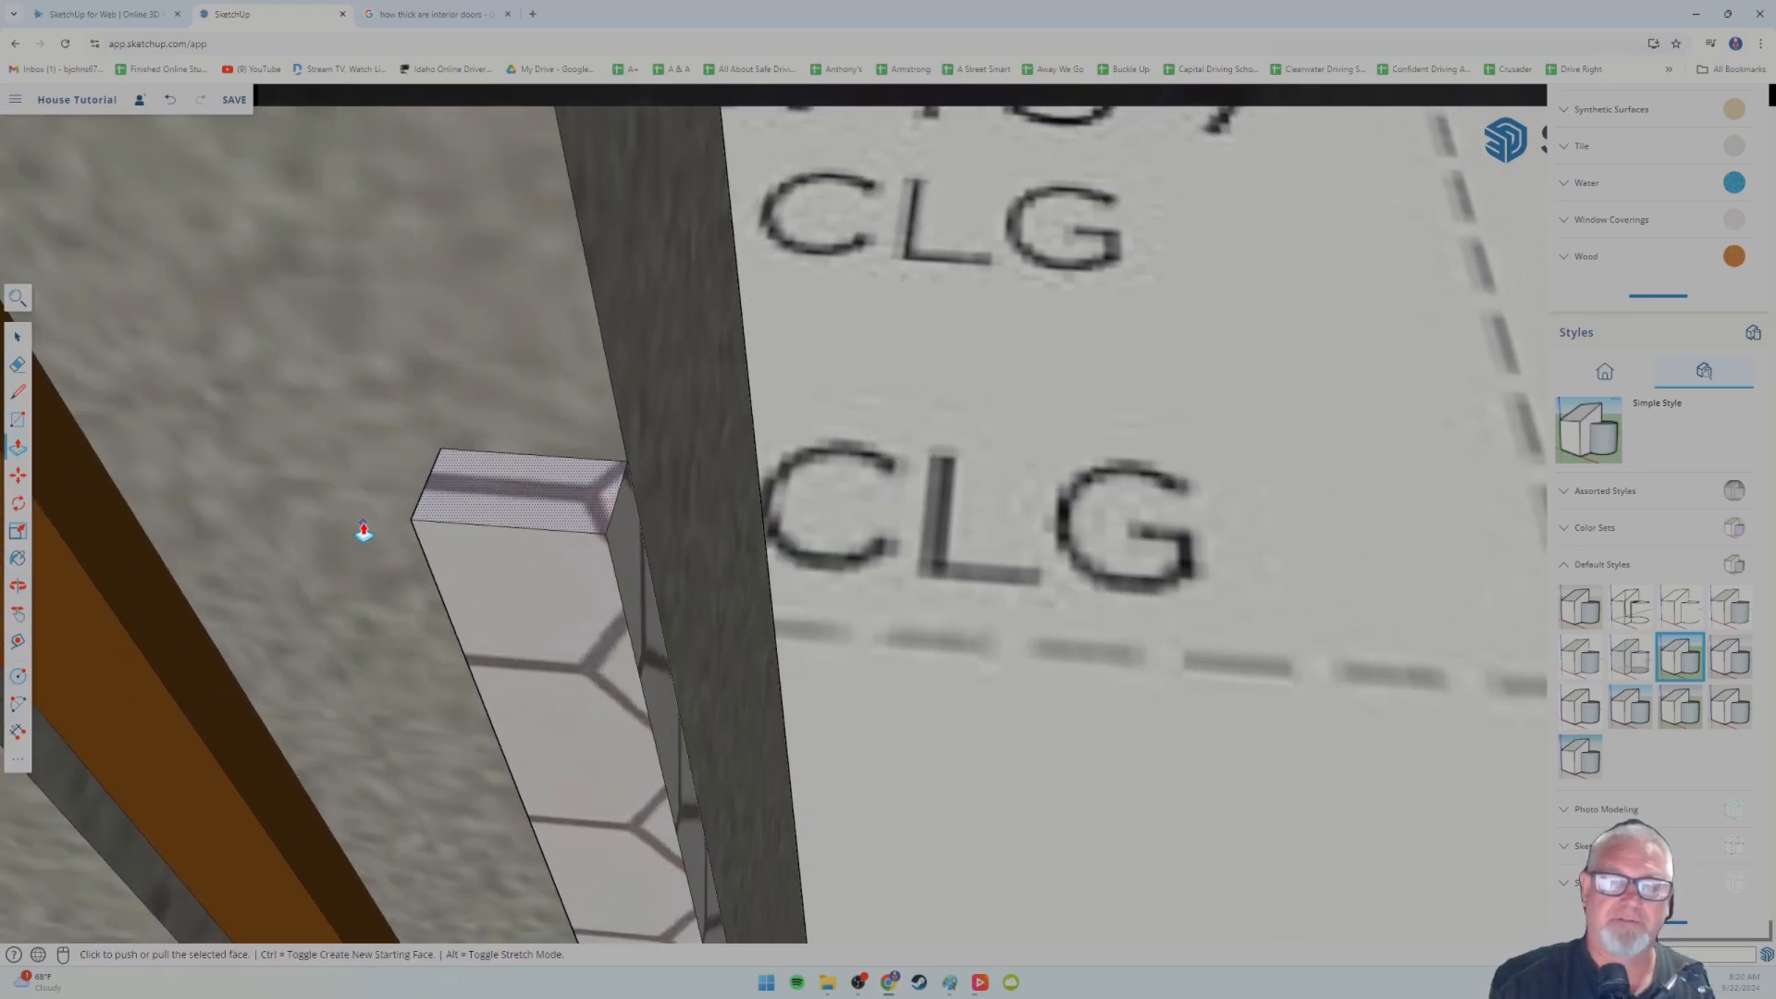
{"action": "left_click", "coordinate": [426, 518]}
{"action": "left_click", "coordinate": [277, 303]}
{"action": "middle_click_drag", "start_coordinate": [278, 304], "coordinate": [524, 590], "text": "shift"}
{"action": "left_click", "coordinate": [523, 591]}
{"action": "left_click", "coordinate": [314, 309]}
{"action": "middle_click_drag", "start_coordinate": [313, 309], "coordinate": [512, 663], "text": "shift"}
{"action": "left_click", "coordinate": [512, 662]}
{"action": "left_click", "coordinate": [222, 300]}
{"action": "middle_click_drag", "start_coordinate": [355, 592], "coordinate": [576, 652], "text": "shift"}
{"action": "left_click", "coordinate": [576, 653]}
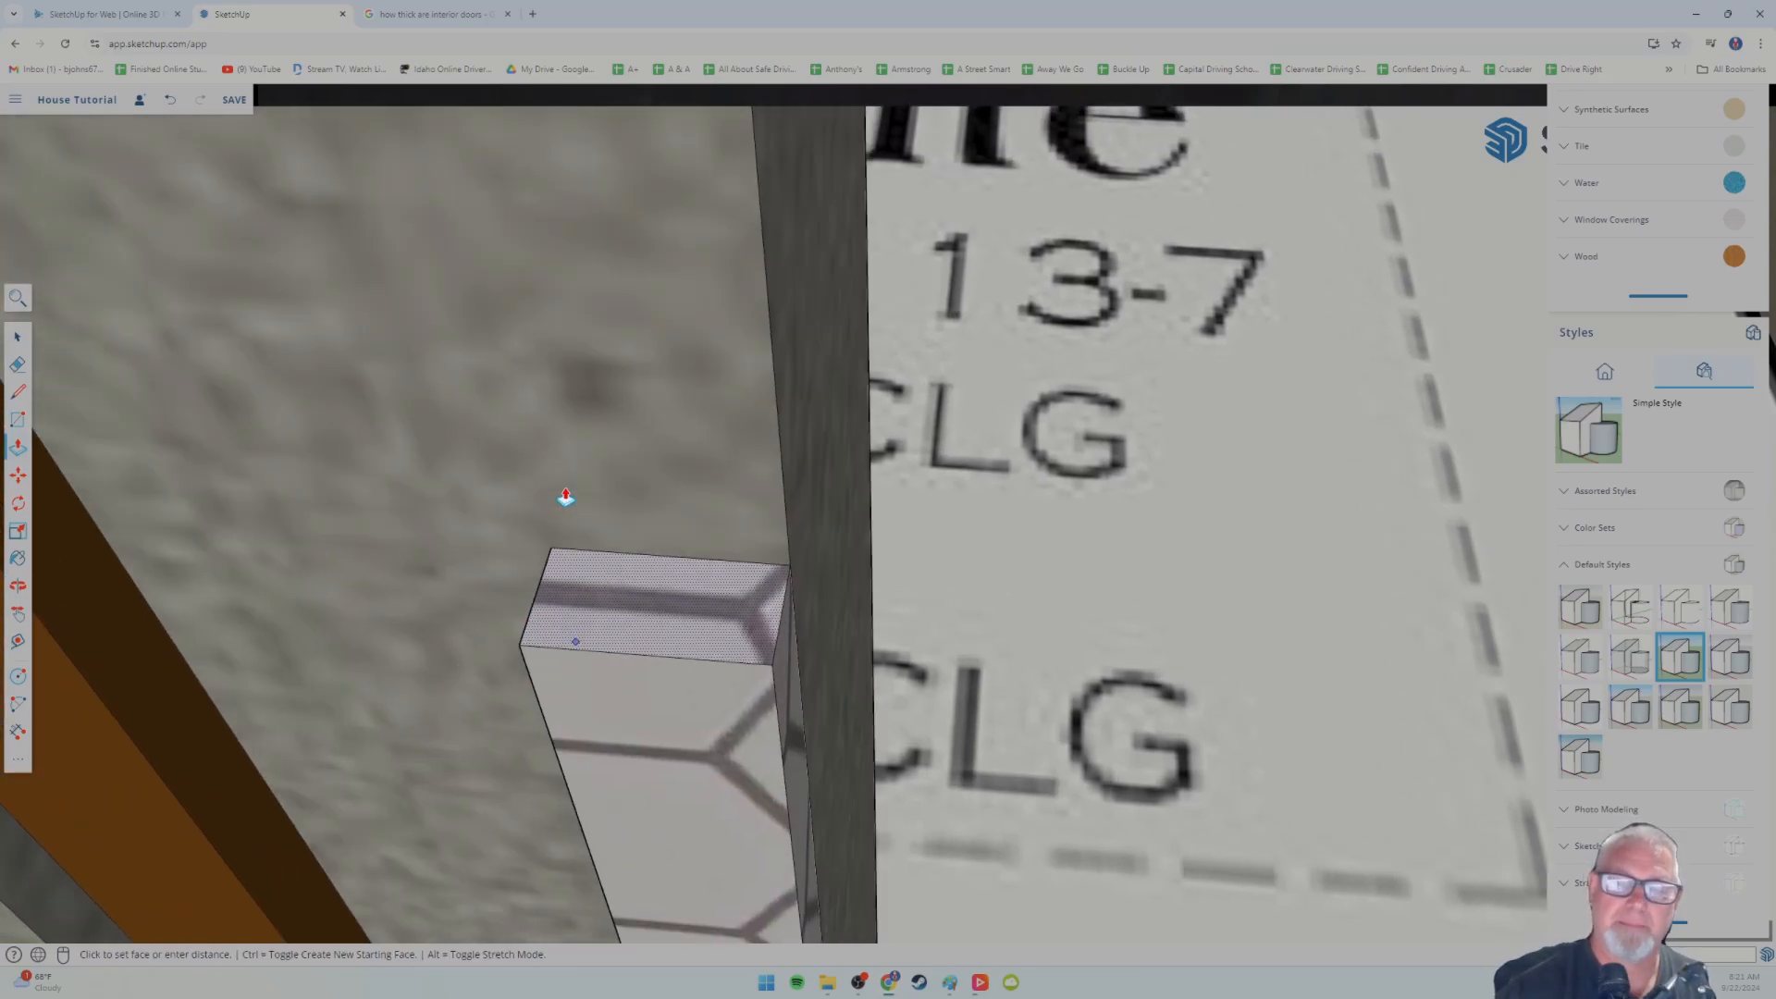
{"action": "left_click", "coordinate": [361, 311]}
{"action": "middle_click_drag", "start_coordinate": [361, 311], "coordinate": [449, 798], "text": "shift"}
{"action": "left_click", "coordinate": [716, 757]}
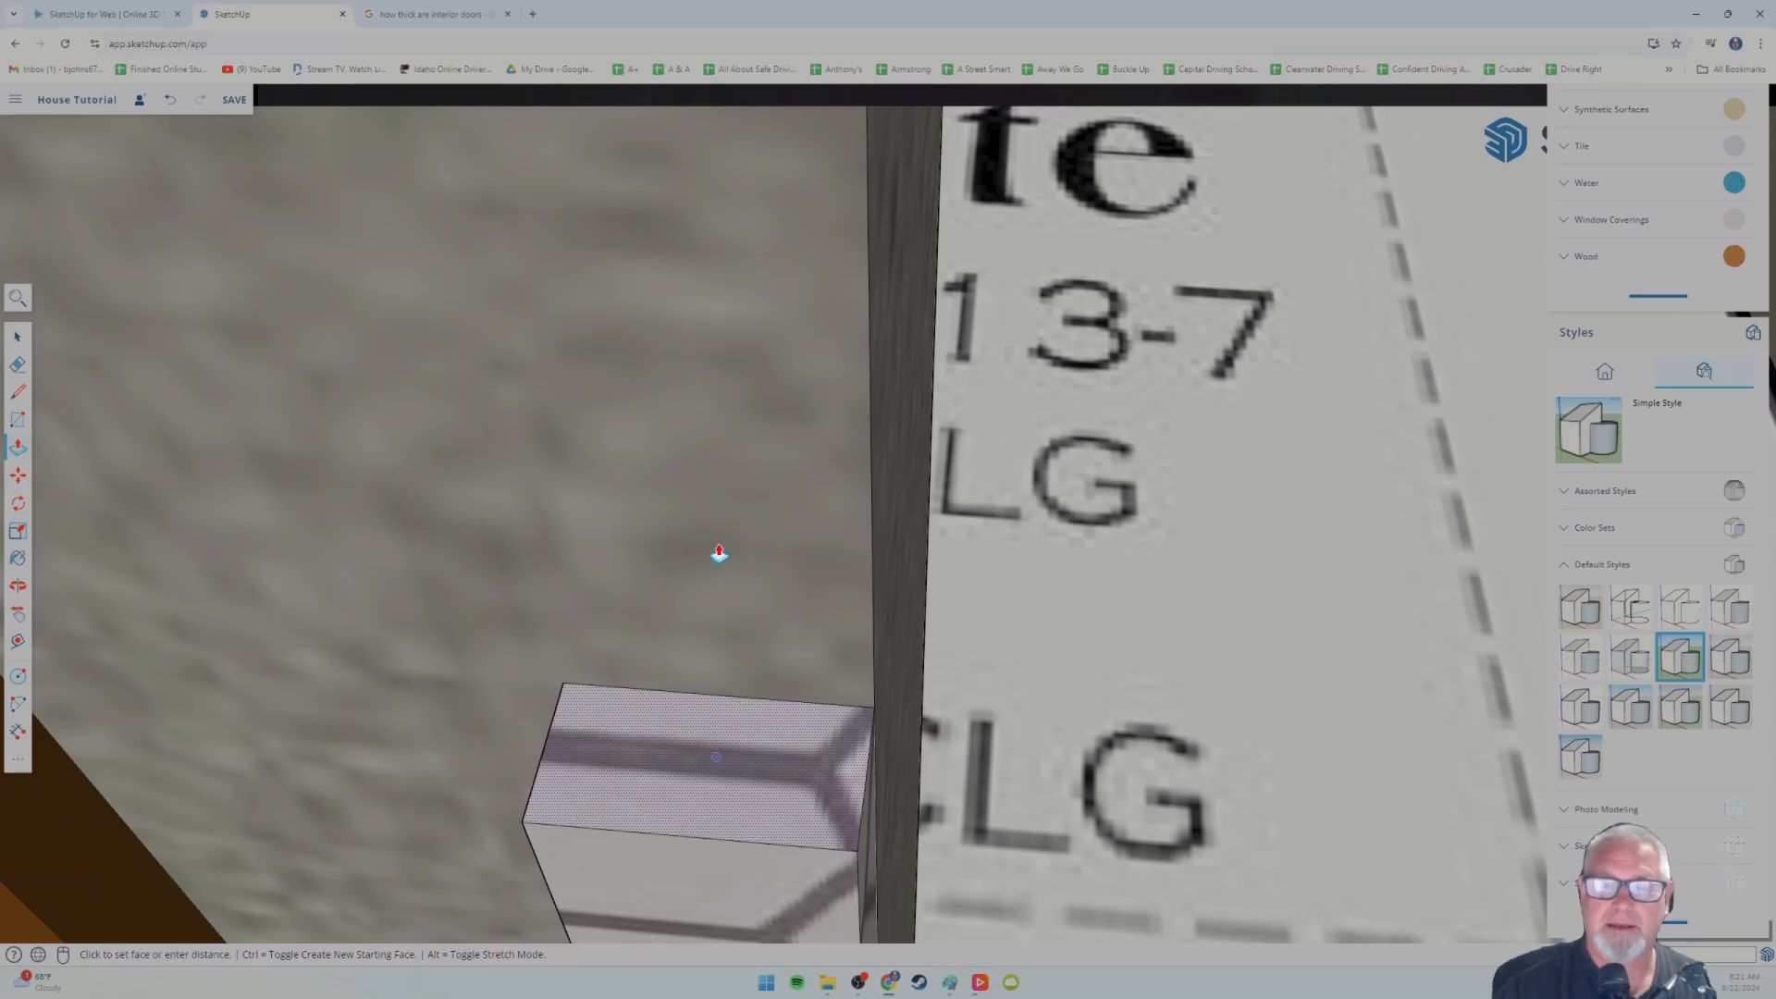
{"action": "middle_click_drag", "start_coordinate": [530, 338], "coordinate": [328, 662]}
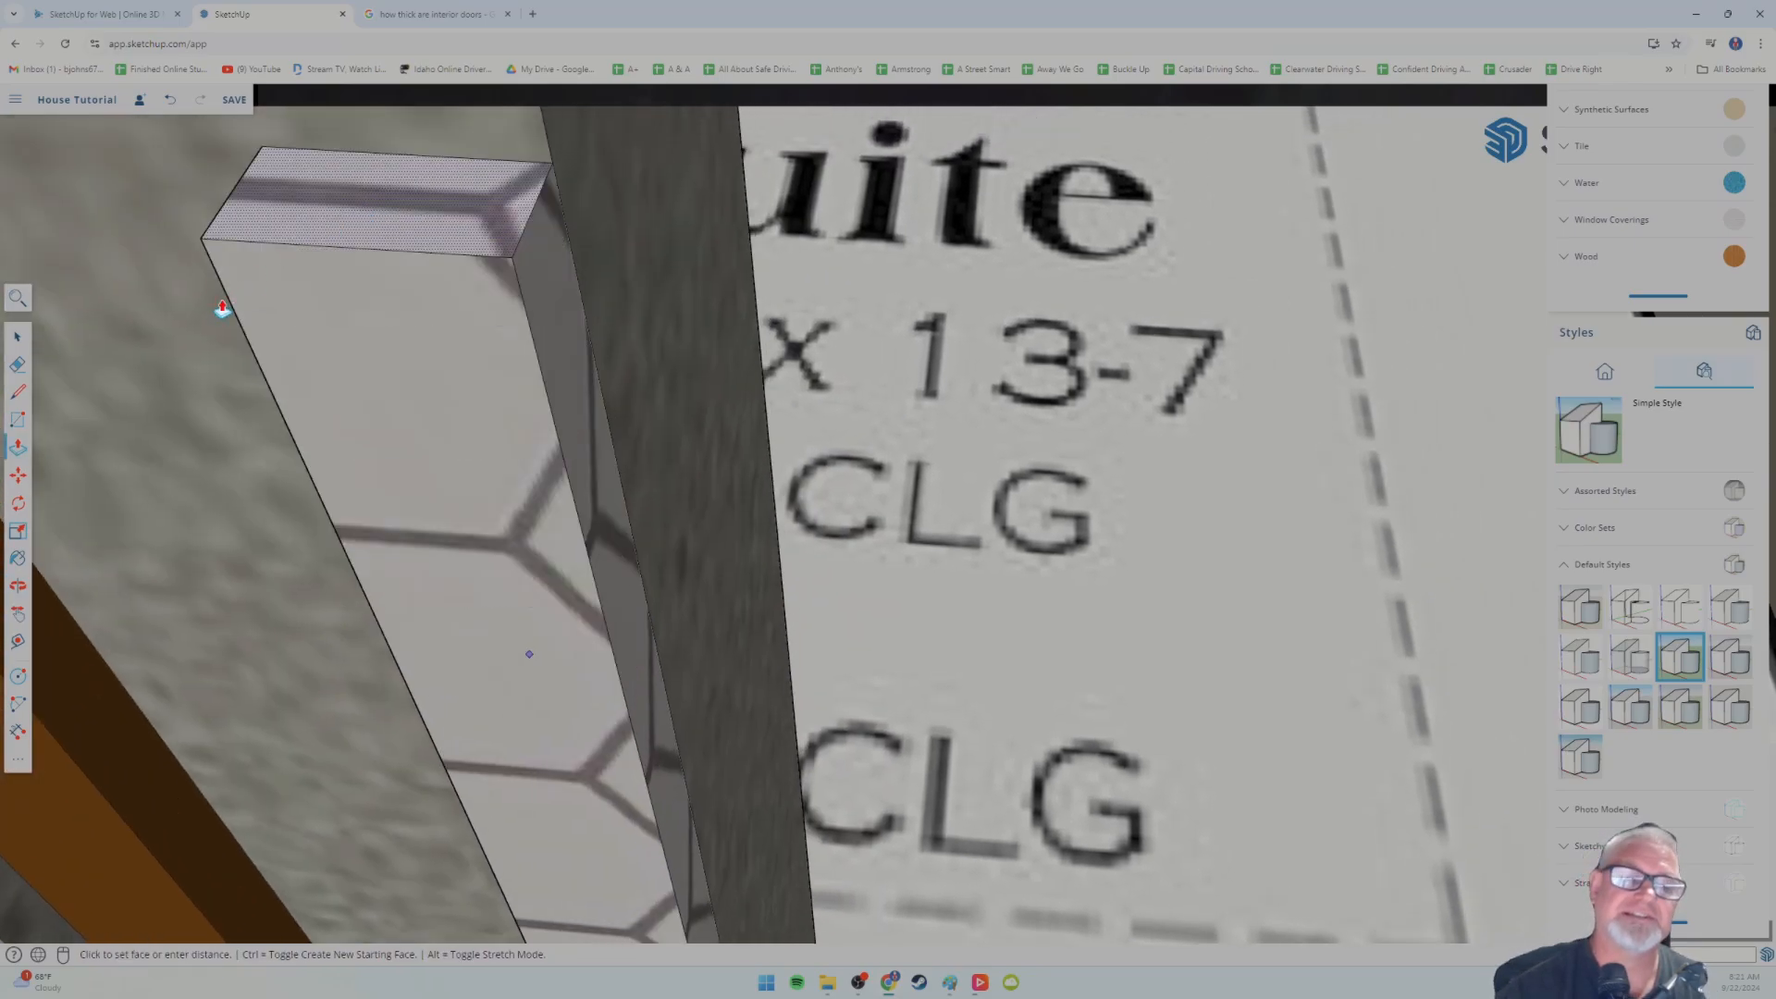
- Extend the post to full doorway height and set its top to the edge of the wooden head trim
{"action": "scroll", "coordinate": [201, 335], "scroll_direction": "down", "scroll_amount": 3}
{"action": "middle_click_drag", "start_coordinate": [206, 345], "coordinate": [401, 671], "text": "shift"}
{"action": "scroll", "coordinate": [325, 563], "scroll_direction": "down", "scroll_amount": 2}
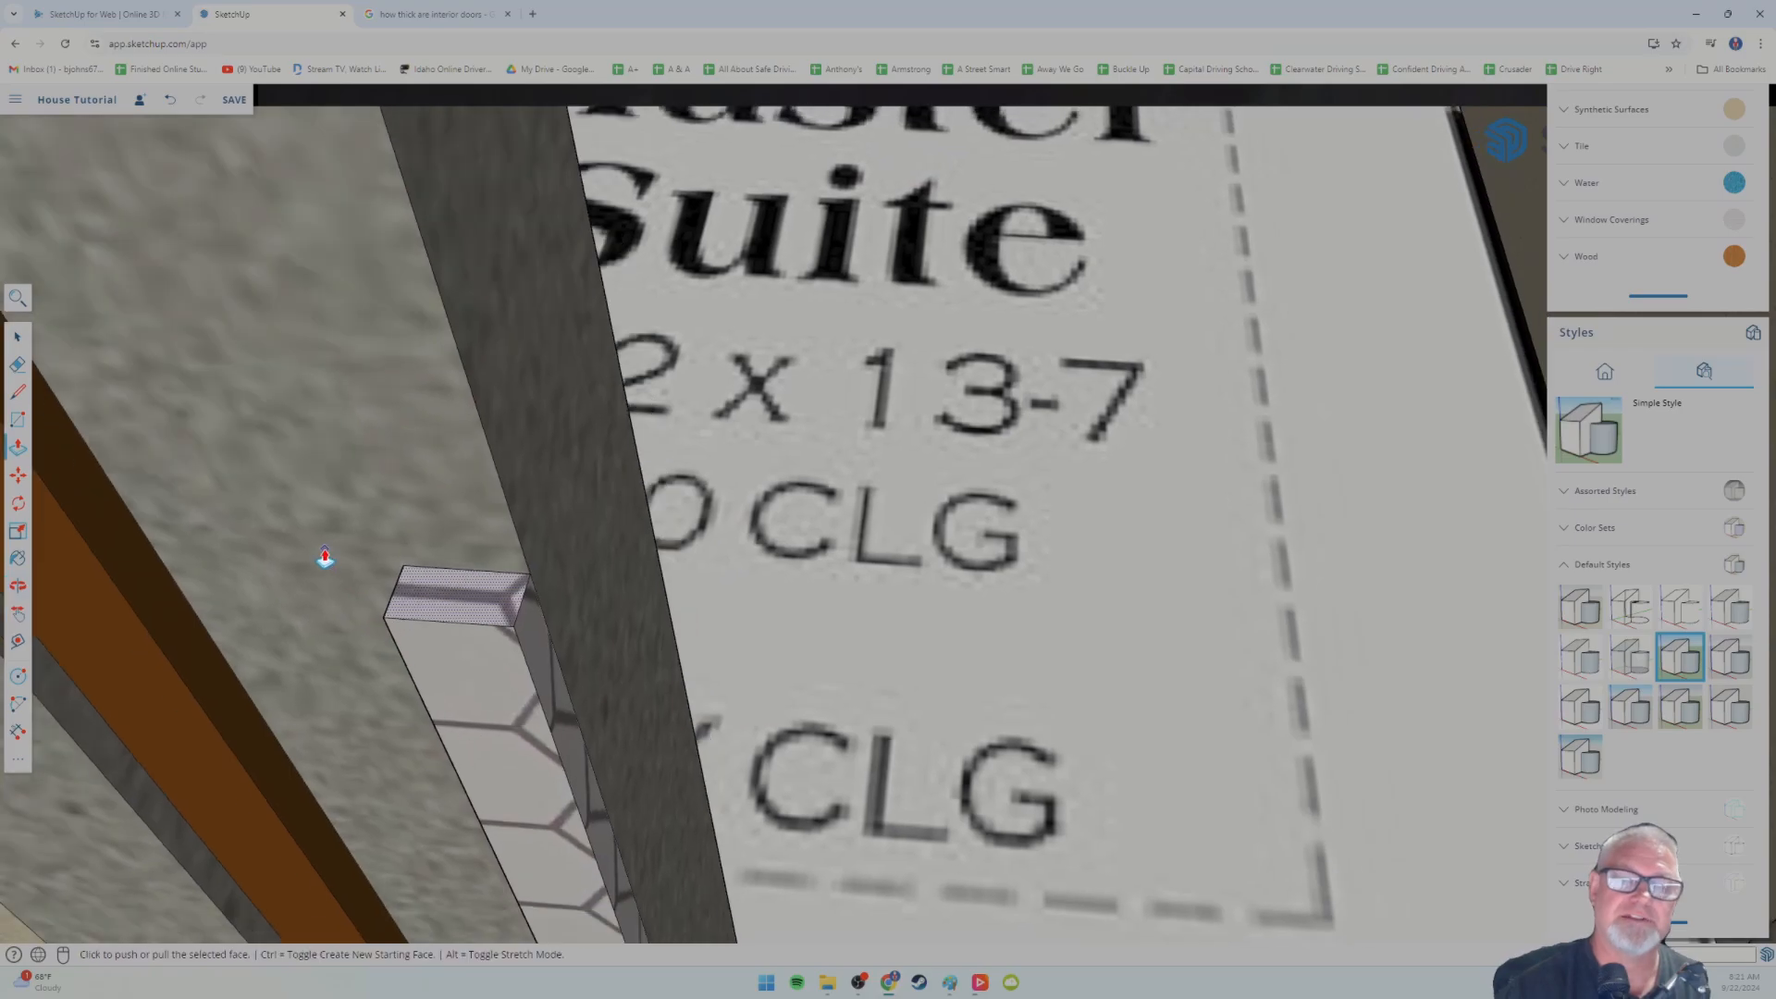
{"action": "scroll", "coordinate": [335, 550], "scroll_direction": "down", "scroll_amount": 3}
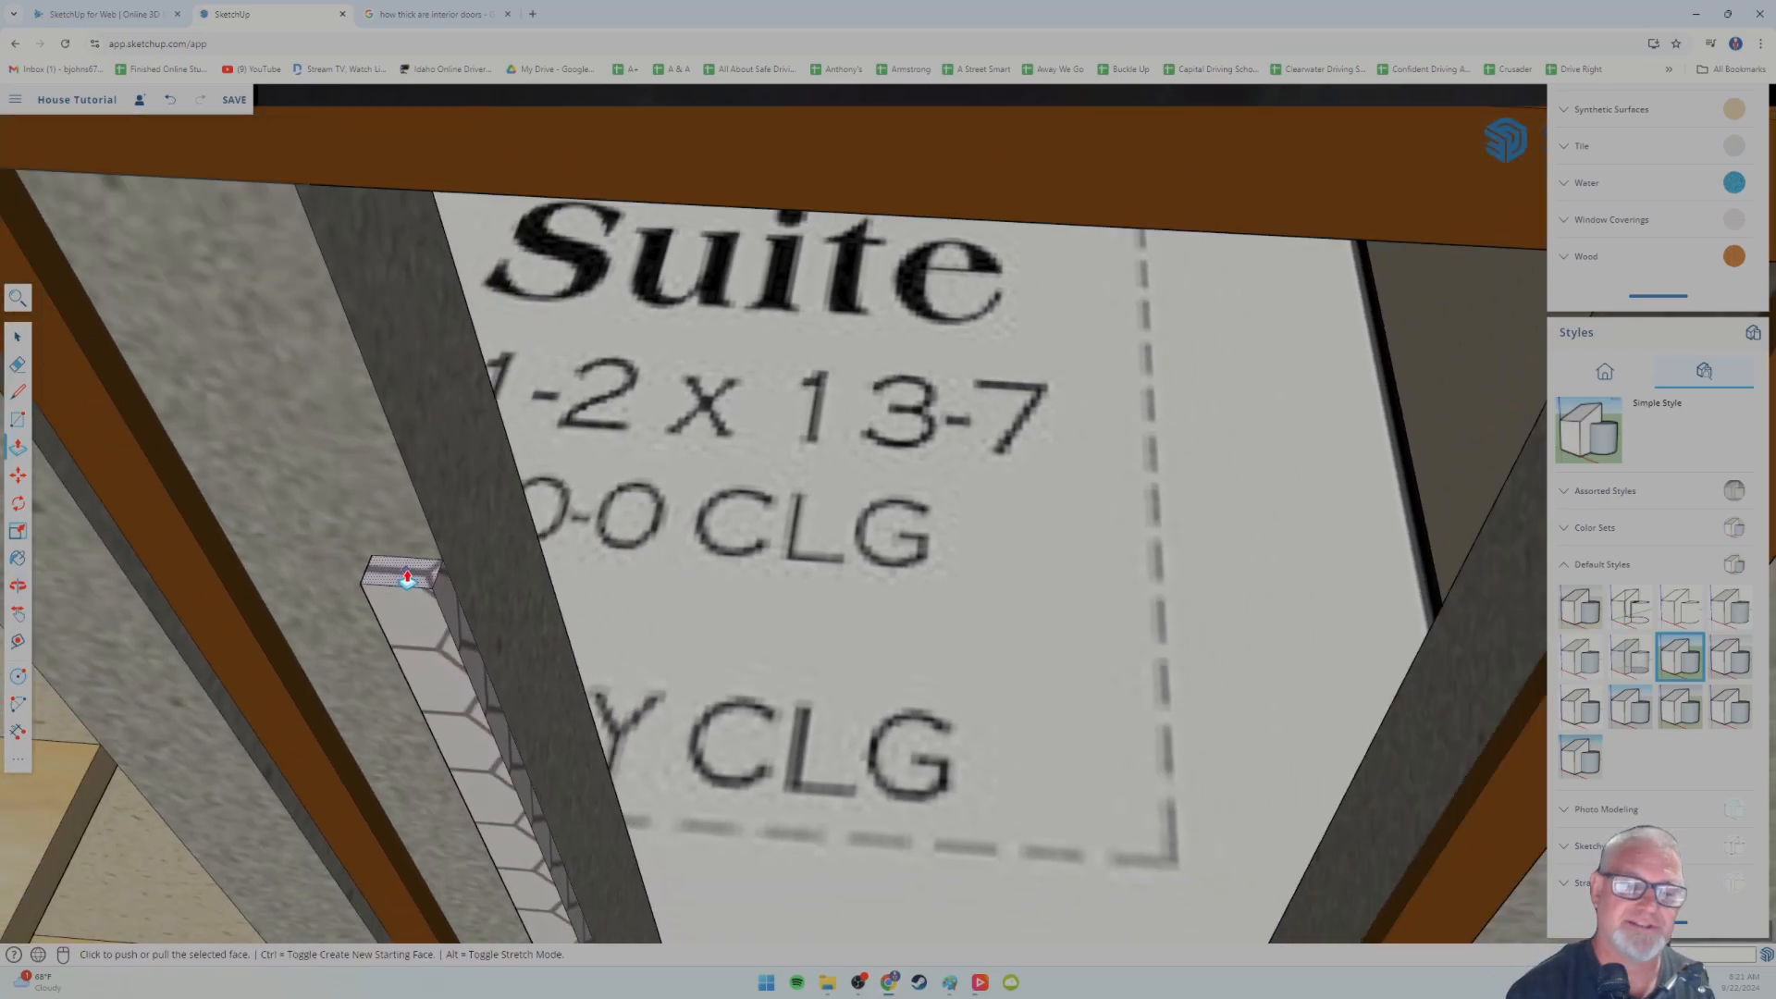
{"action": "left_click", "coordinate": [402, 569]}
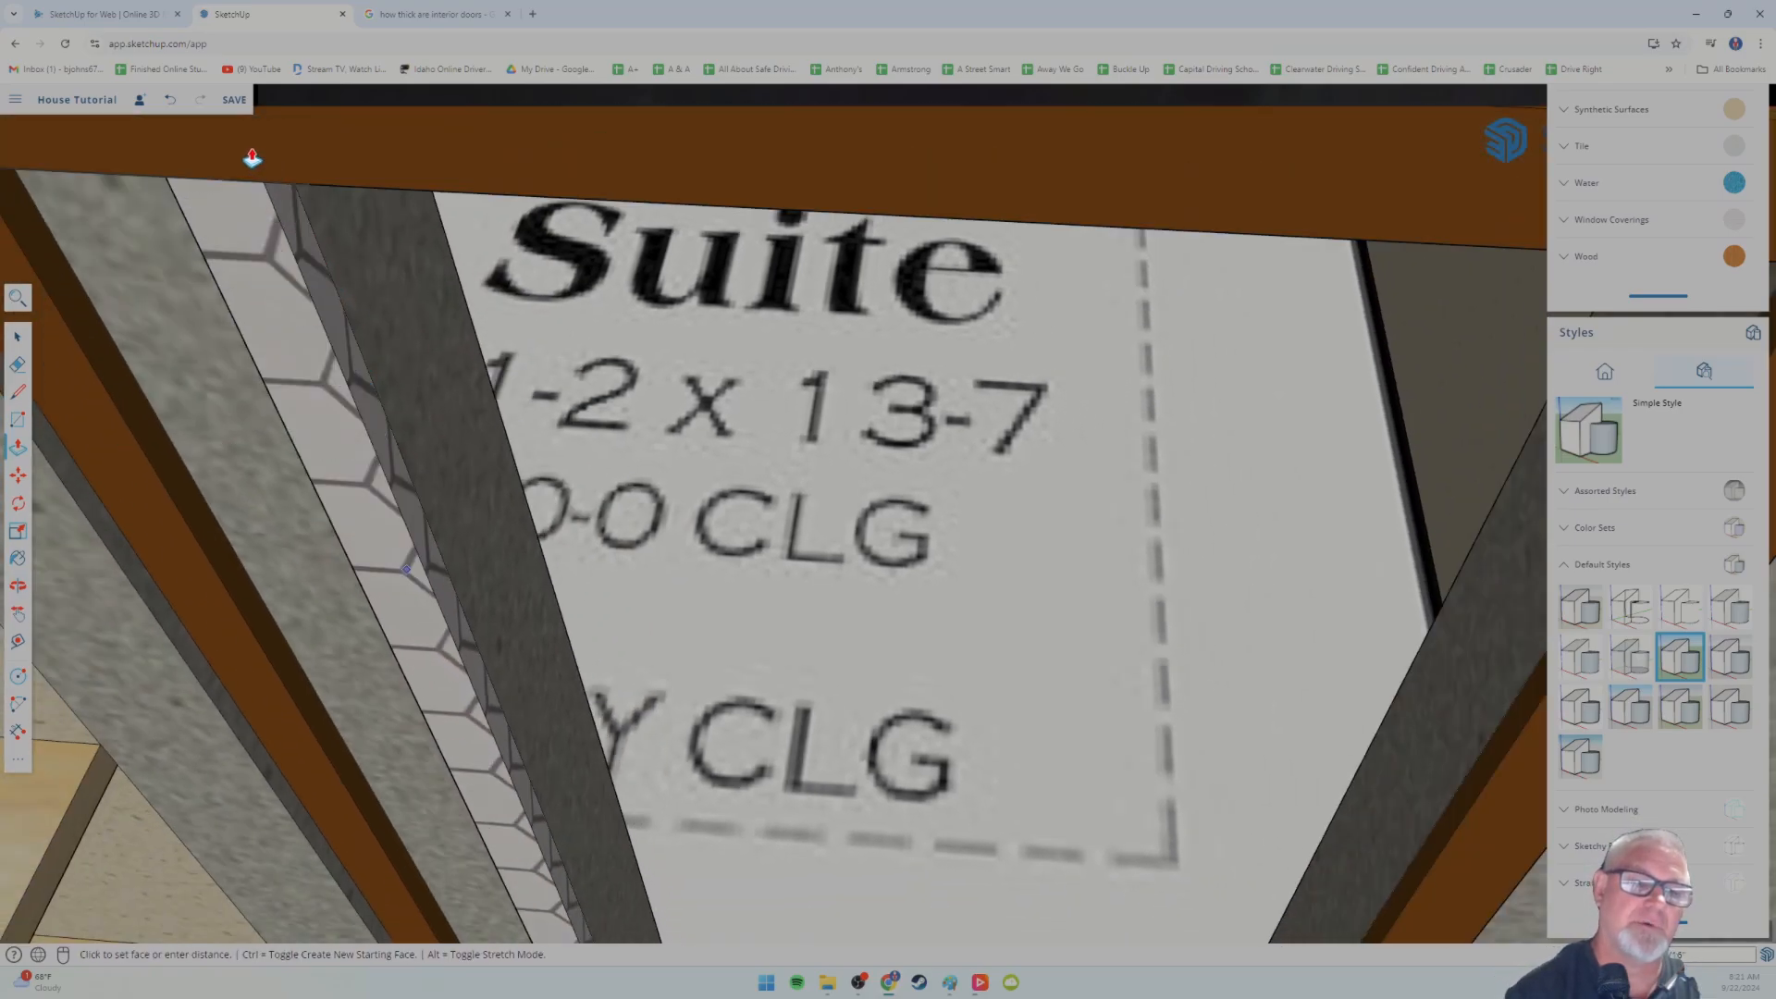
{"action": "left_click", "coordinate": [254, 480]}
{"action": "middle_click_drag", "start_coordinate": [254, 480], "coordinate": [348, 379]}
{"action": "scroll", "coordinate": [349, 377], "scroll_direction": "down", "scroll_amount": 5}
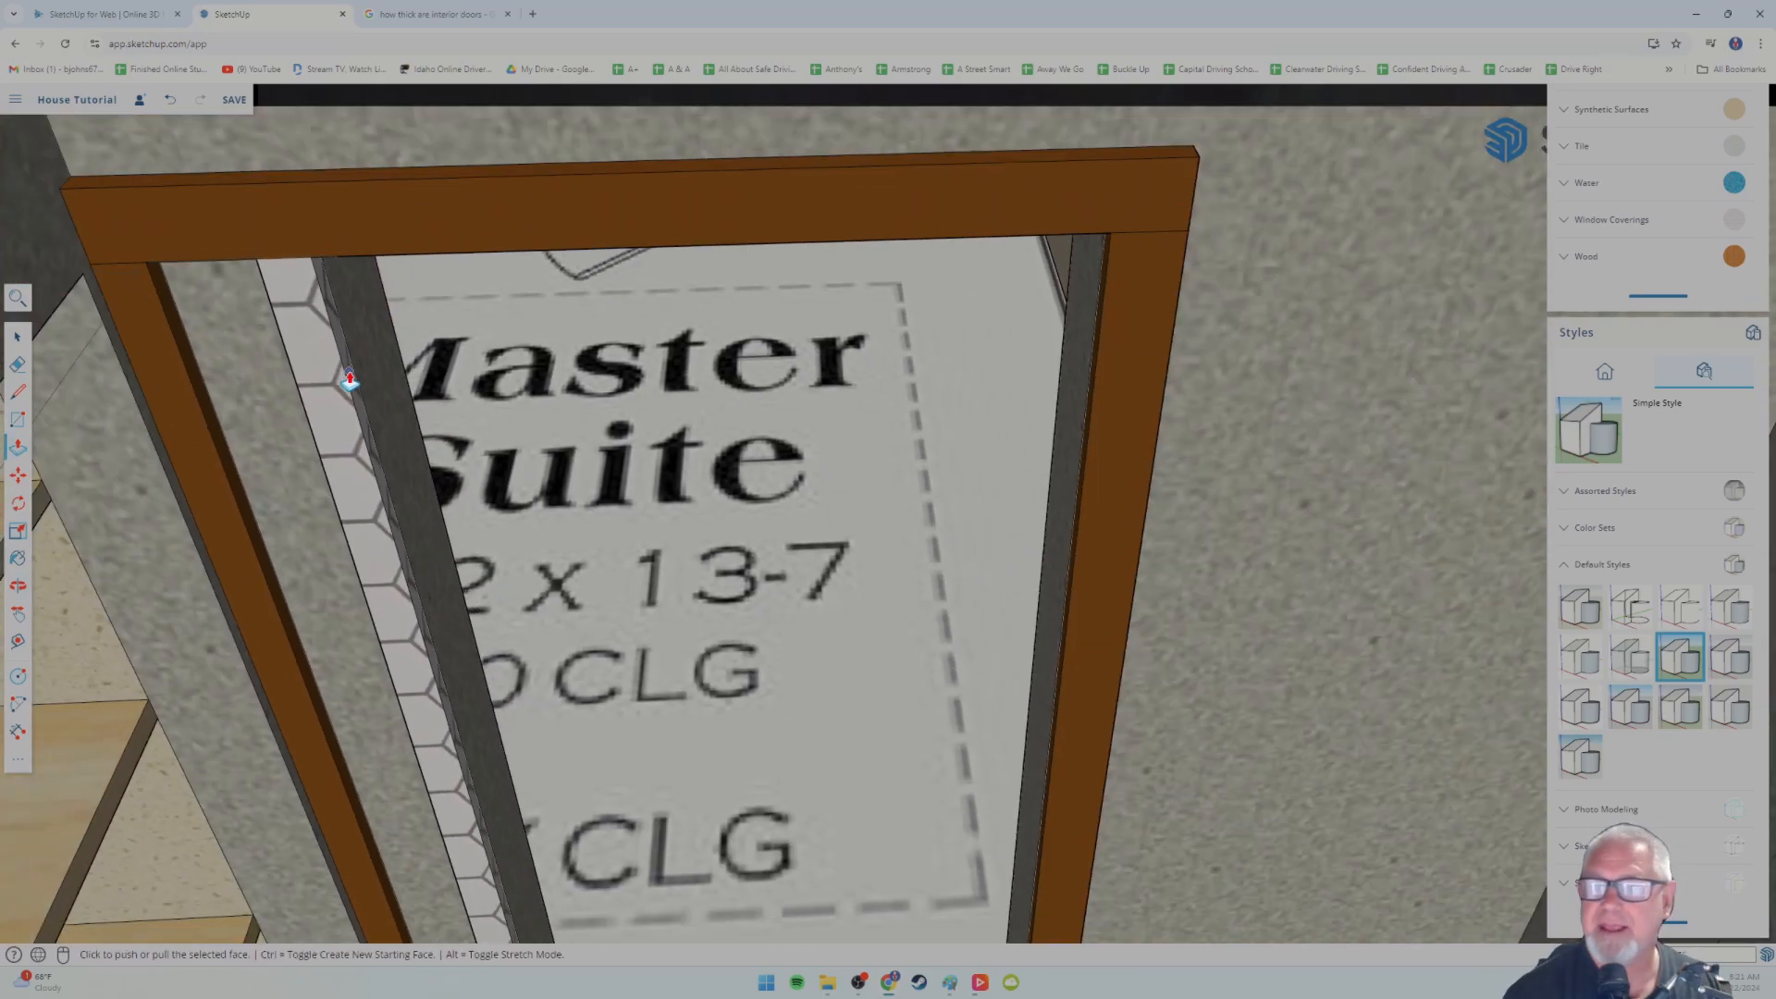
{"action": "scroll", "coordinate": [1643, 670], "scroll_direction": "up", "scroll_amount": 5}
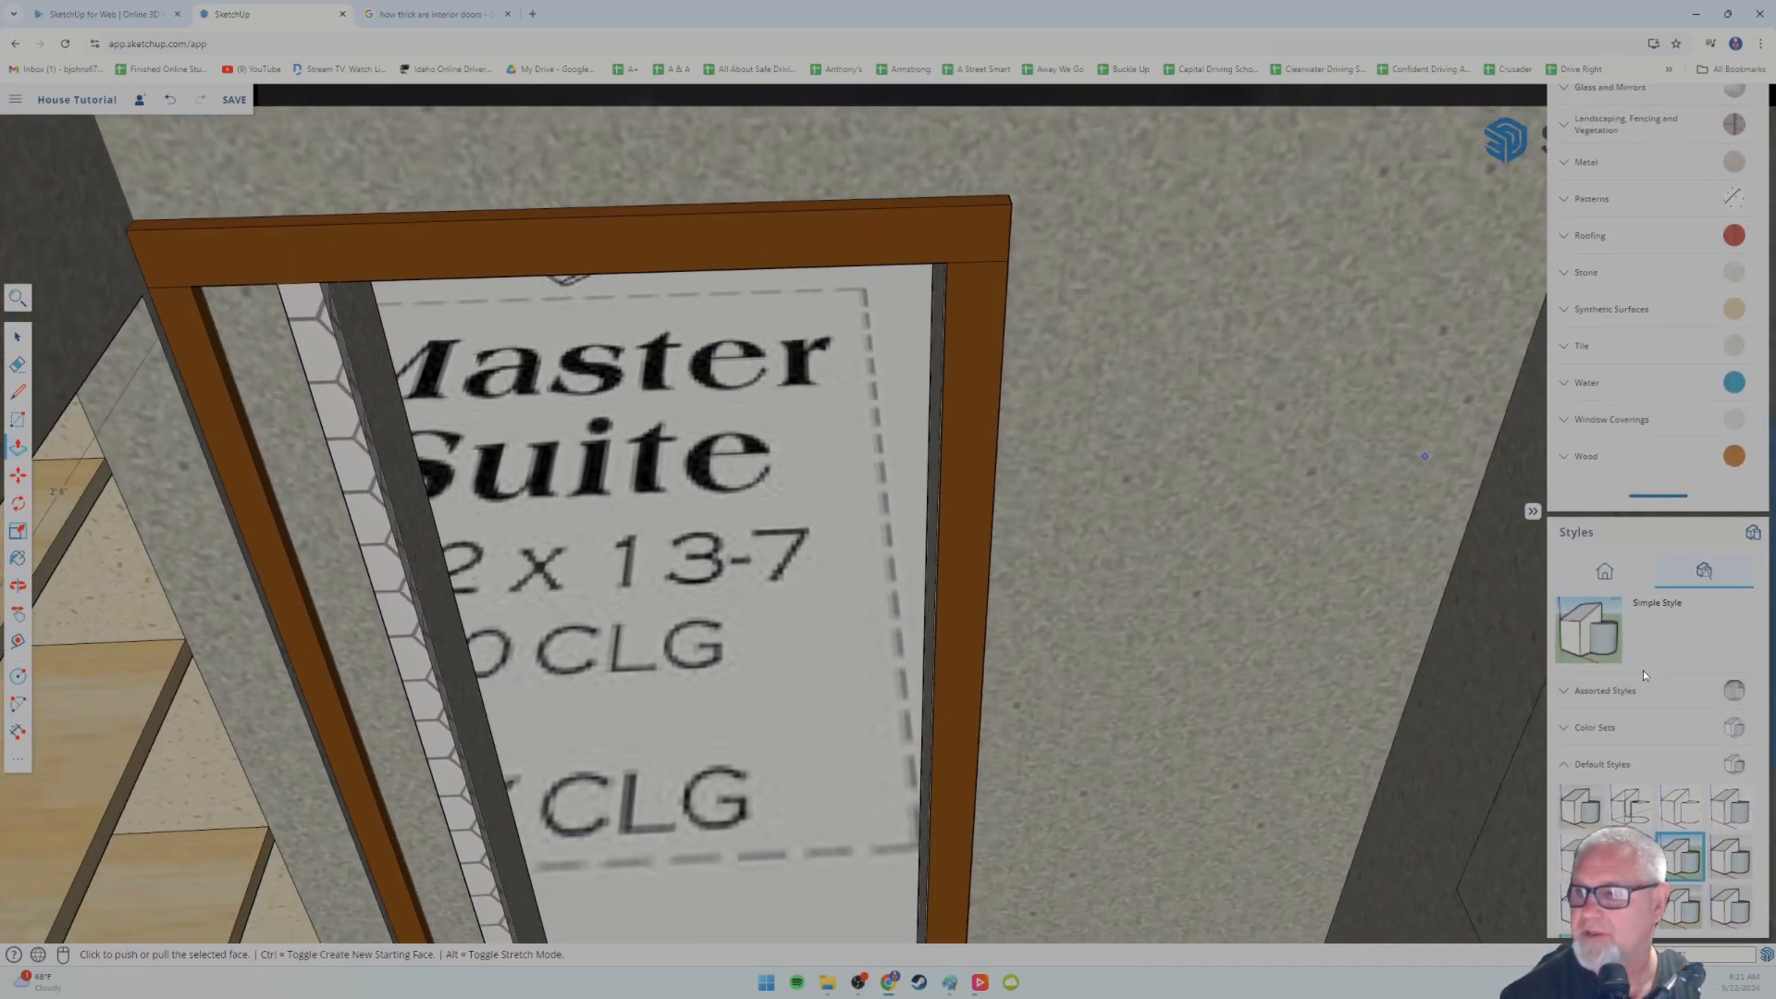
{"action": "scroll", "coordinate": [1643, 670], "scroll_direction": "up", "scroll_amount": 5}
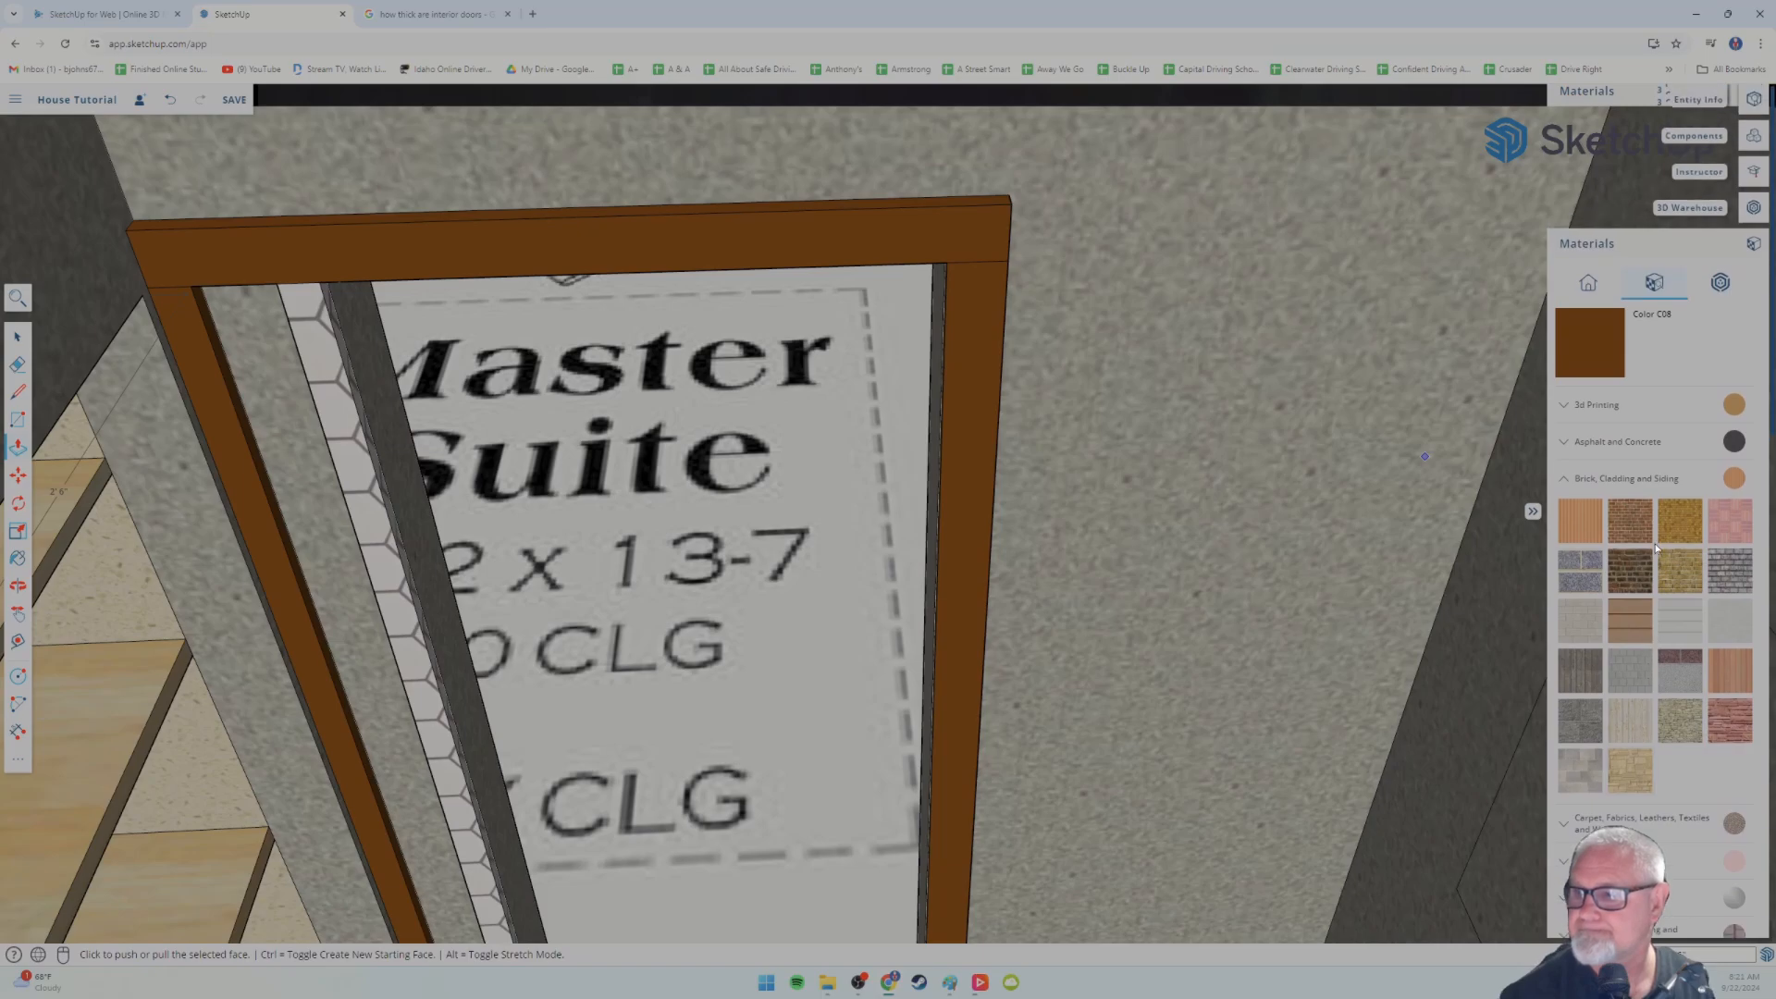
{"action": "left_click", "coordinate": [370, 502]}
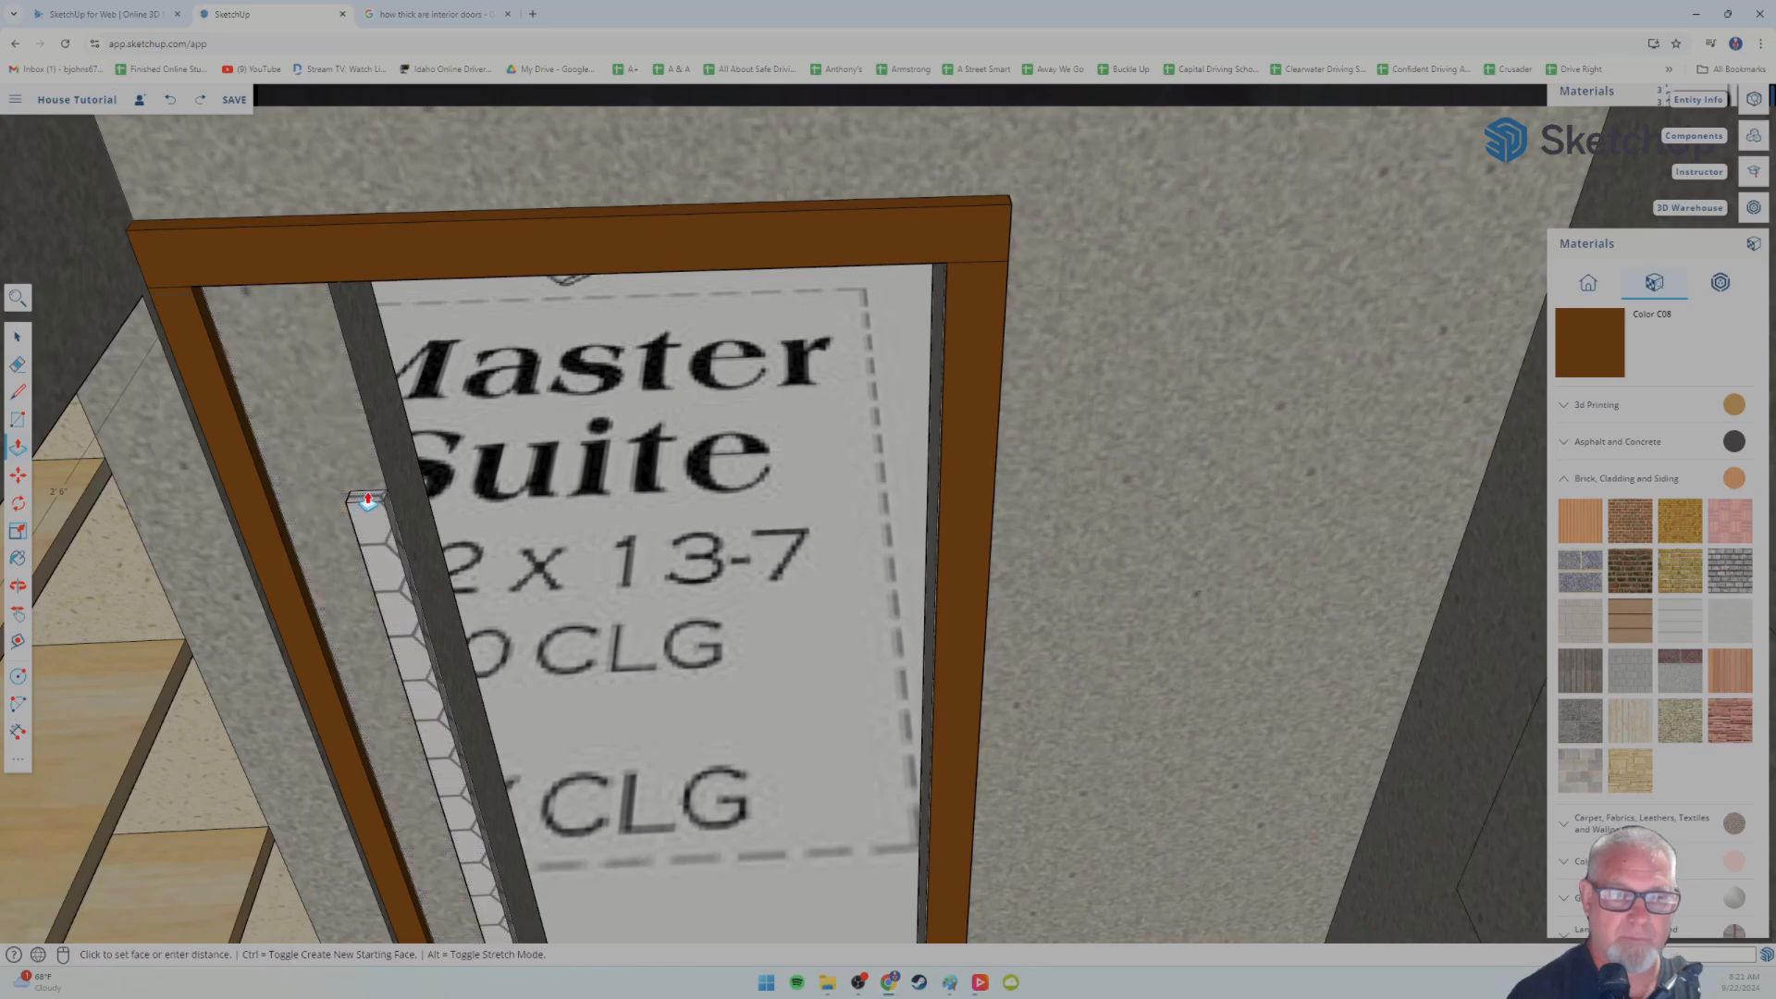
{"action": "left_click", "coordinate": [311, 268]}
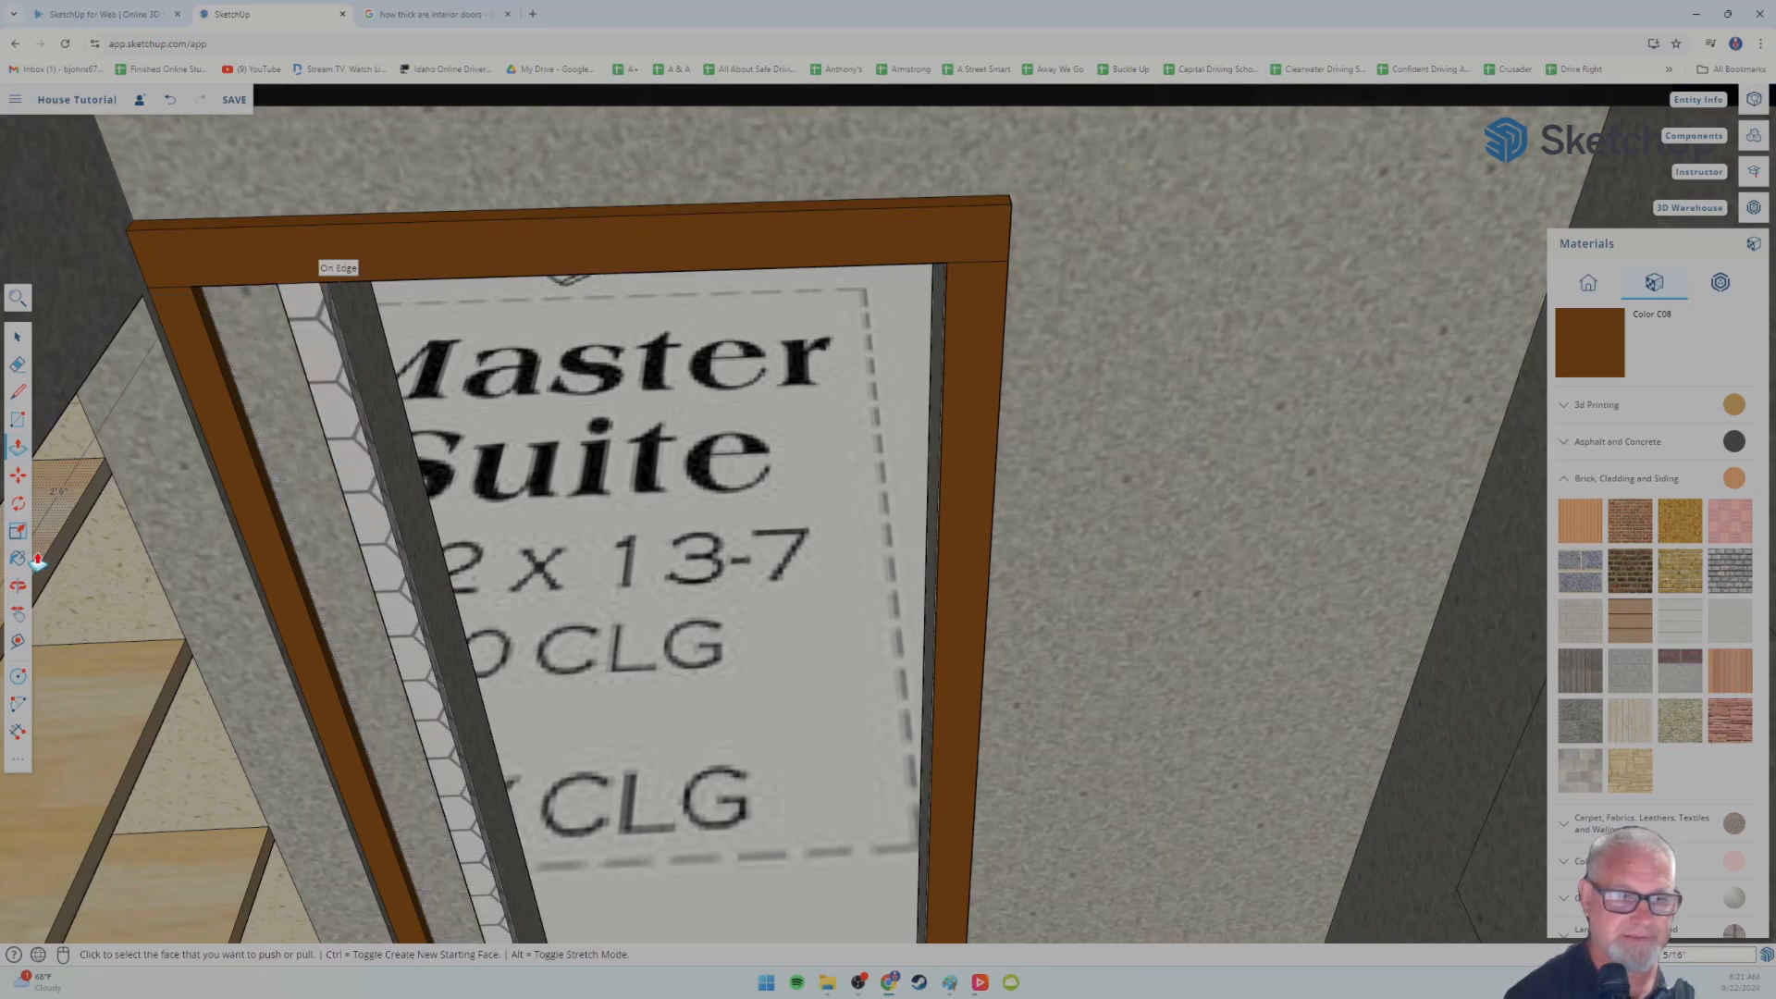
- Paint the new post's tiled faces with the brown Color C08 to match the existing door trim
{"action": "left_click", "coordinate": [15, 566]}
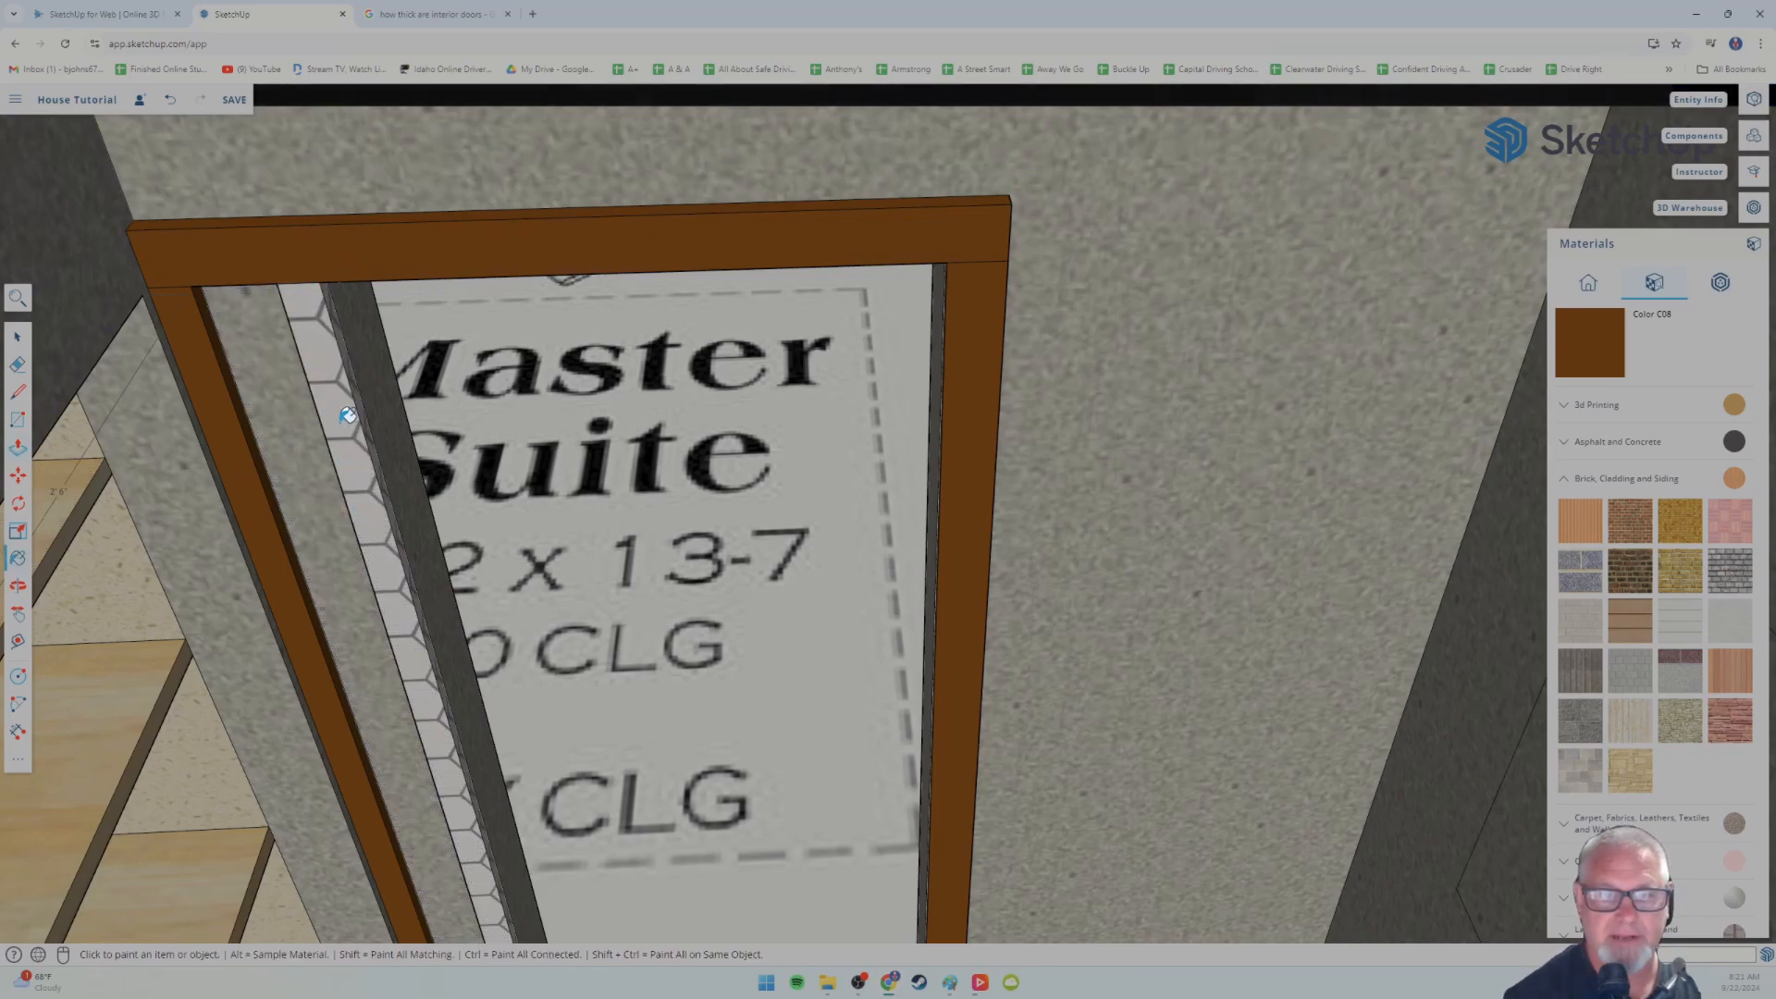
{"action": "scroll", "coordinate": [1648, 597], "scroll_direction": "down", "scroll_amount": 6}
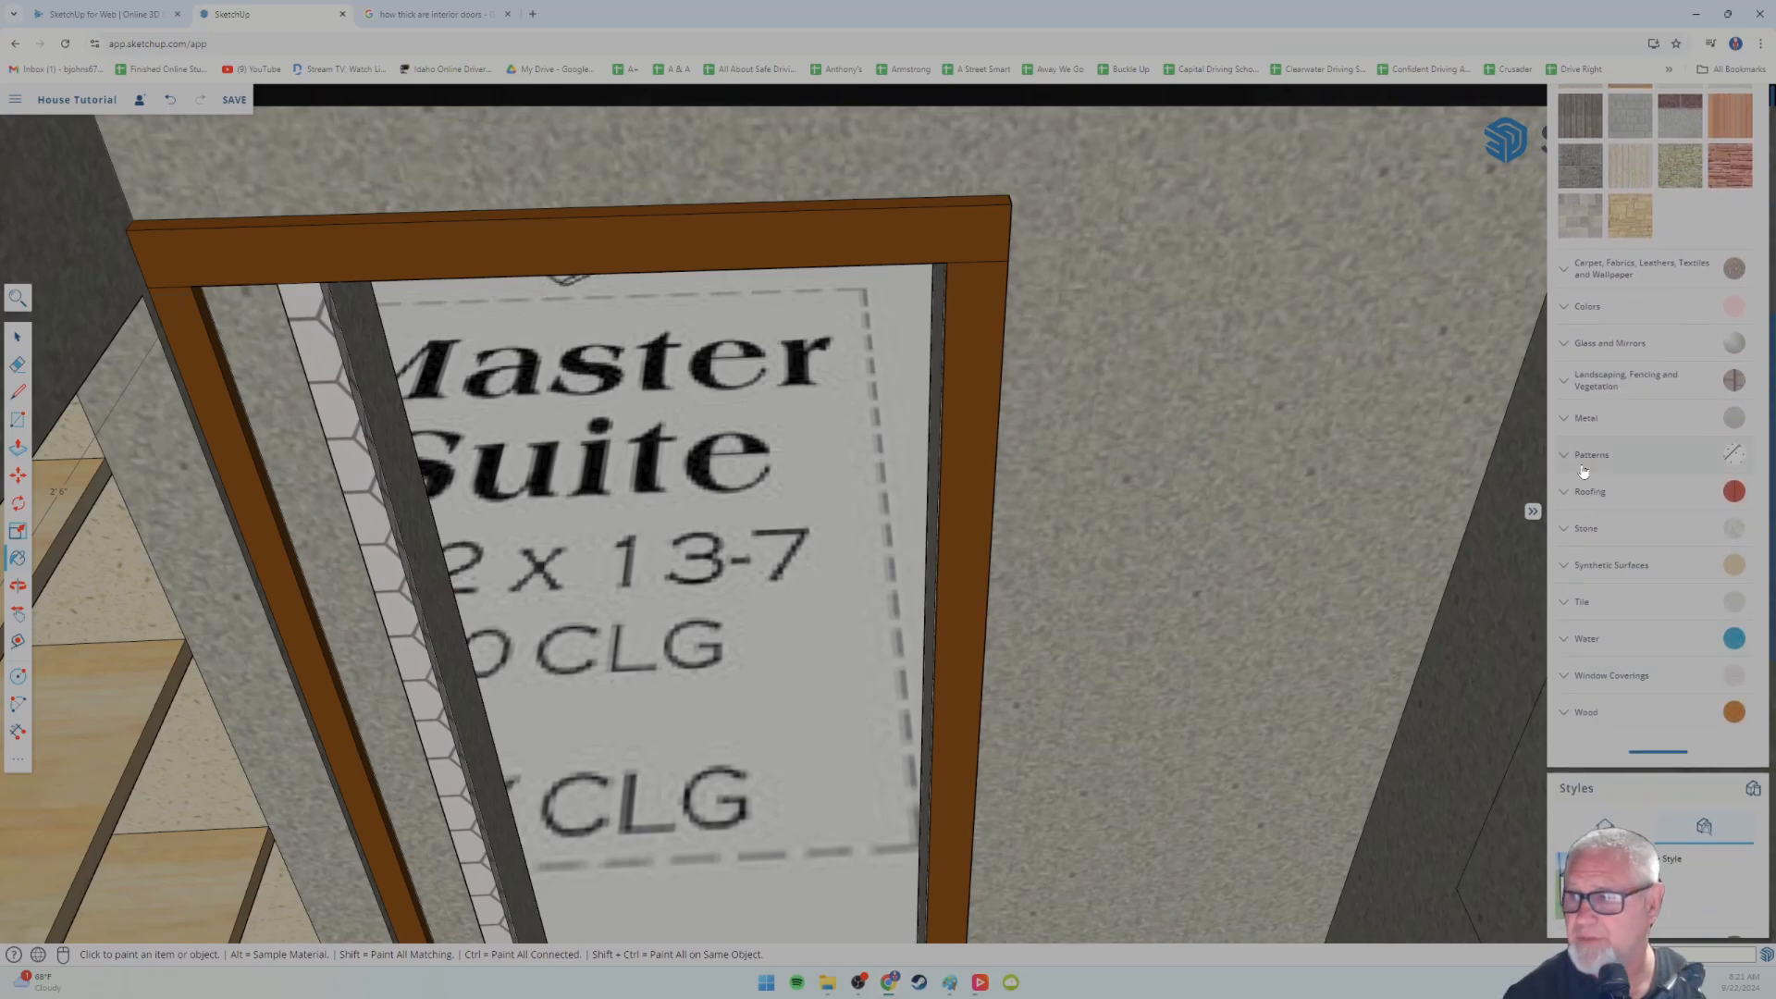
{"action": "scroll", "coordinate": [1595, 454], "scroll_direction": "up", "scroll_amount": 1}
{"action": "left_click", "coordinate": [1588, 376]}
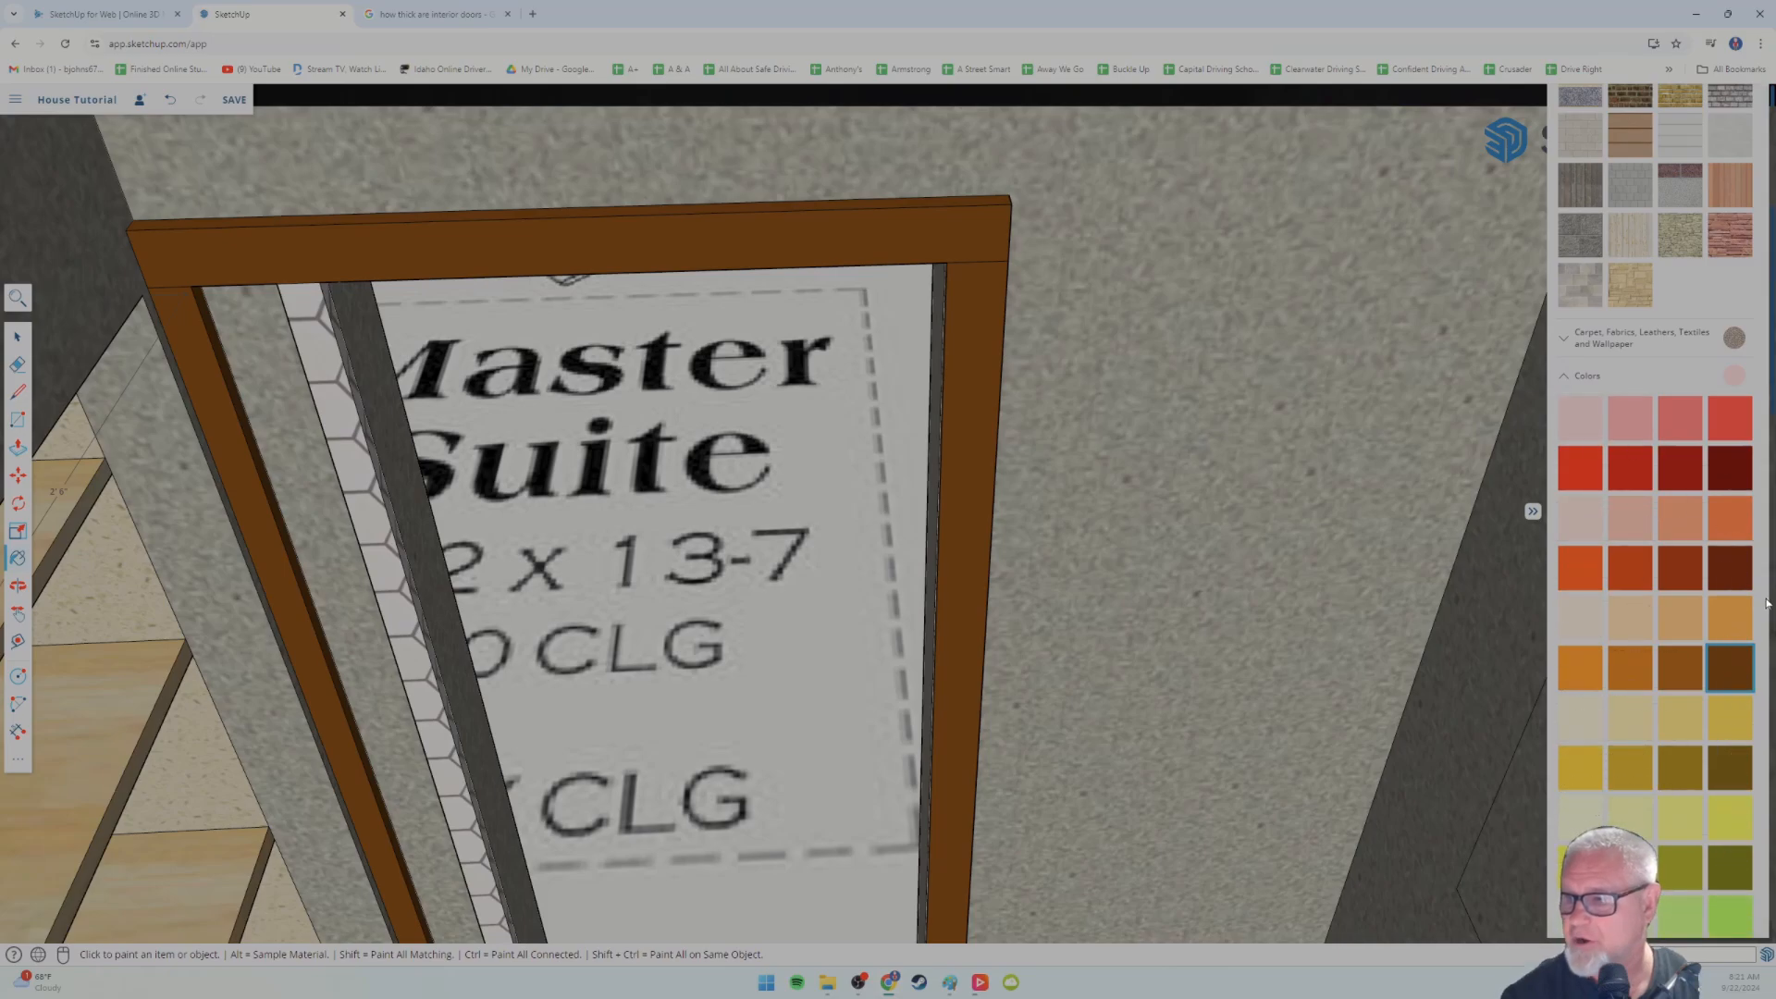
{"action": "scroll", "coordinate": [1721, 621], "scroll_direction": "down", "scroll_amount": 2}
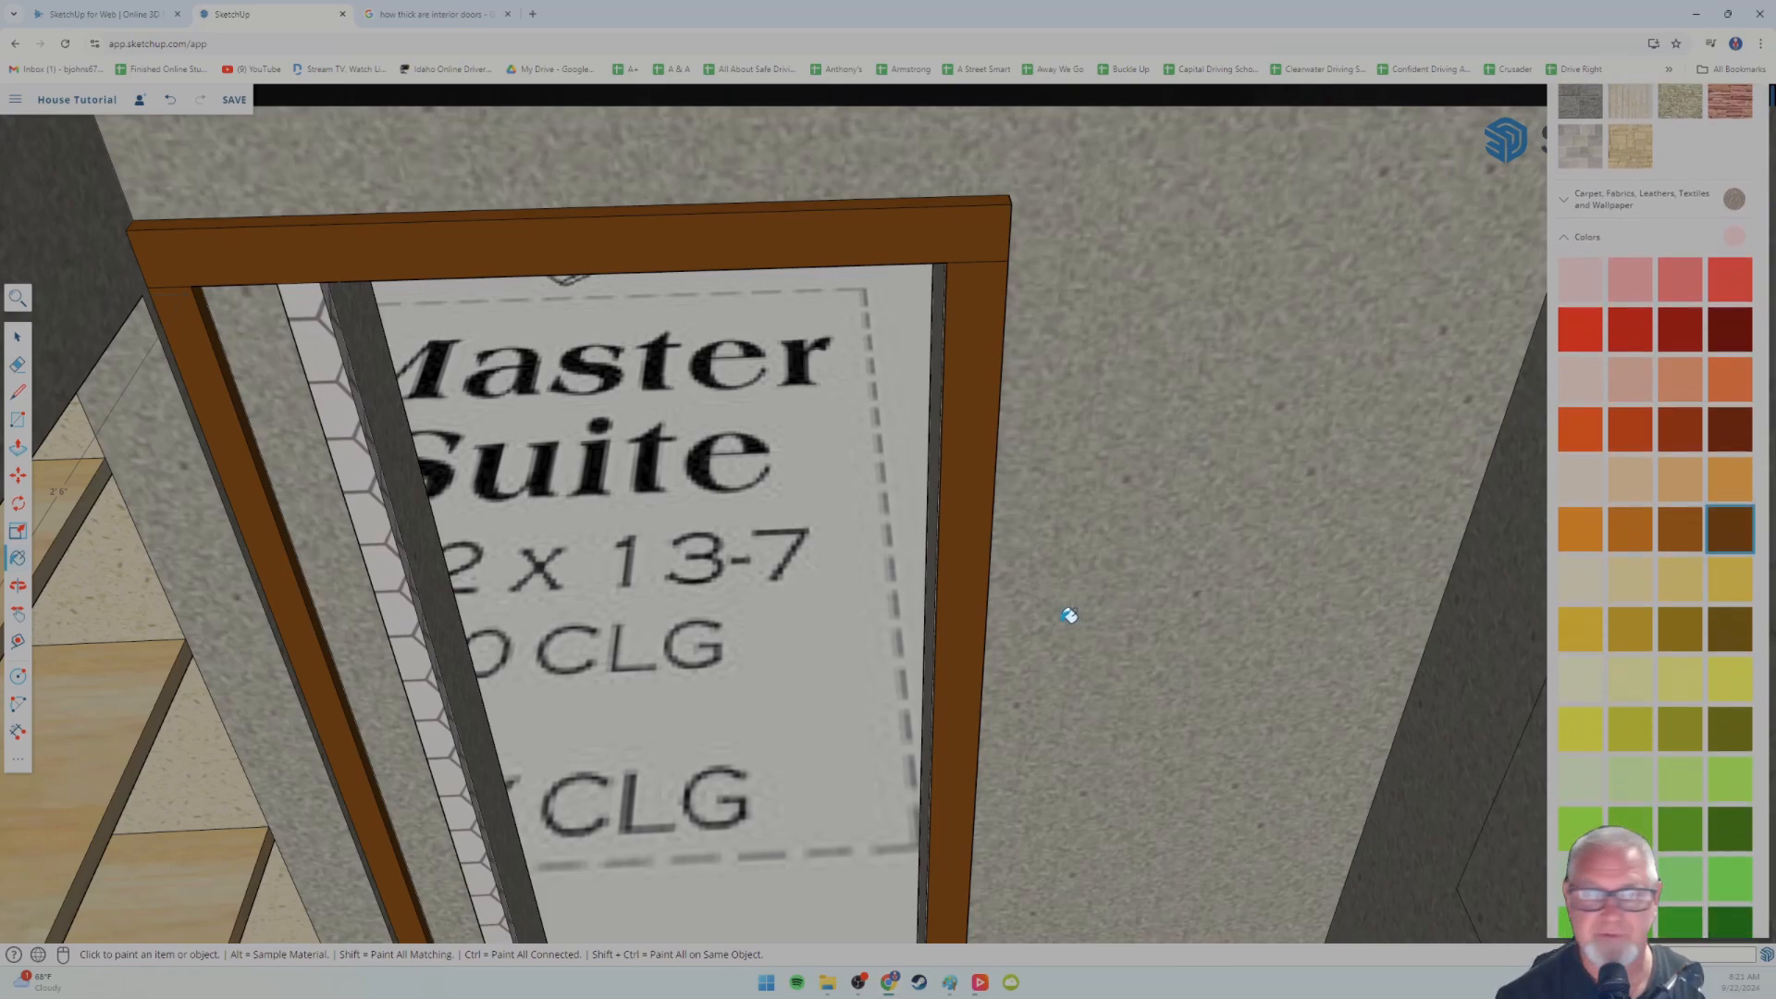
{"action": "left_click", "coordinate": [375, 465]}
{"action": "left_click", "coordinate": [396, 602]}
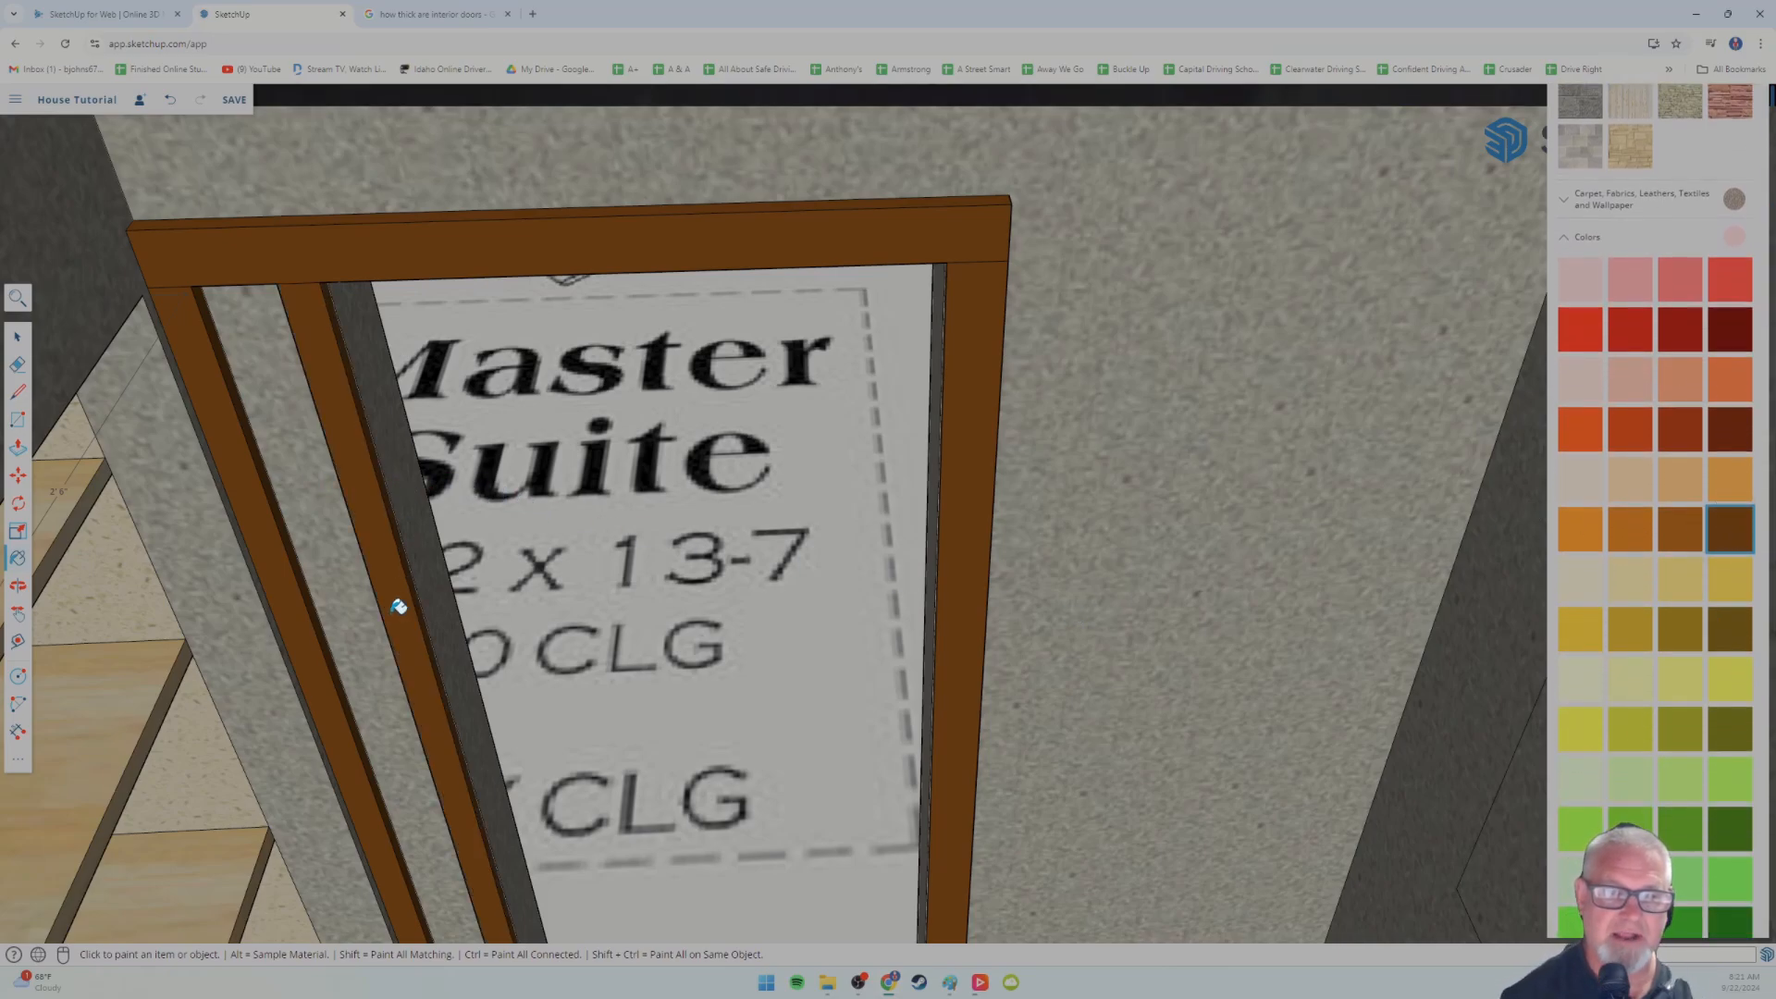
- Try a dark olive color on the door trim post beside the vanity, and restore the post's brown color
{"action": "mouse_move", "coordinate": [555, 648]}
{"action": "middle_mouse_down"}
{"action": "mouse_move", "coordinate": [735, 690]}
{"action": "mouse_move", "coordinate": [691, 555]}
{"action": "mouse_move", "coordinate": [1042, 692]}
{"action": "middle_mouse_up"}
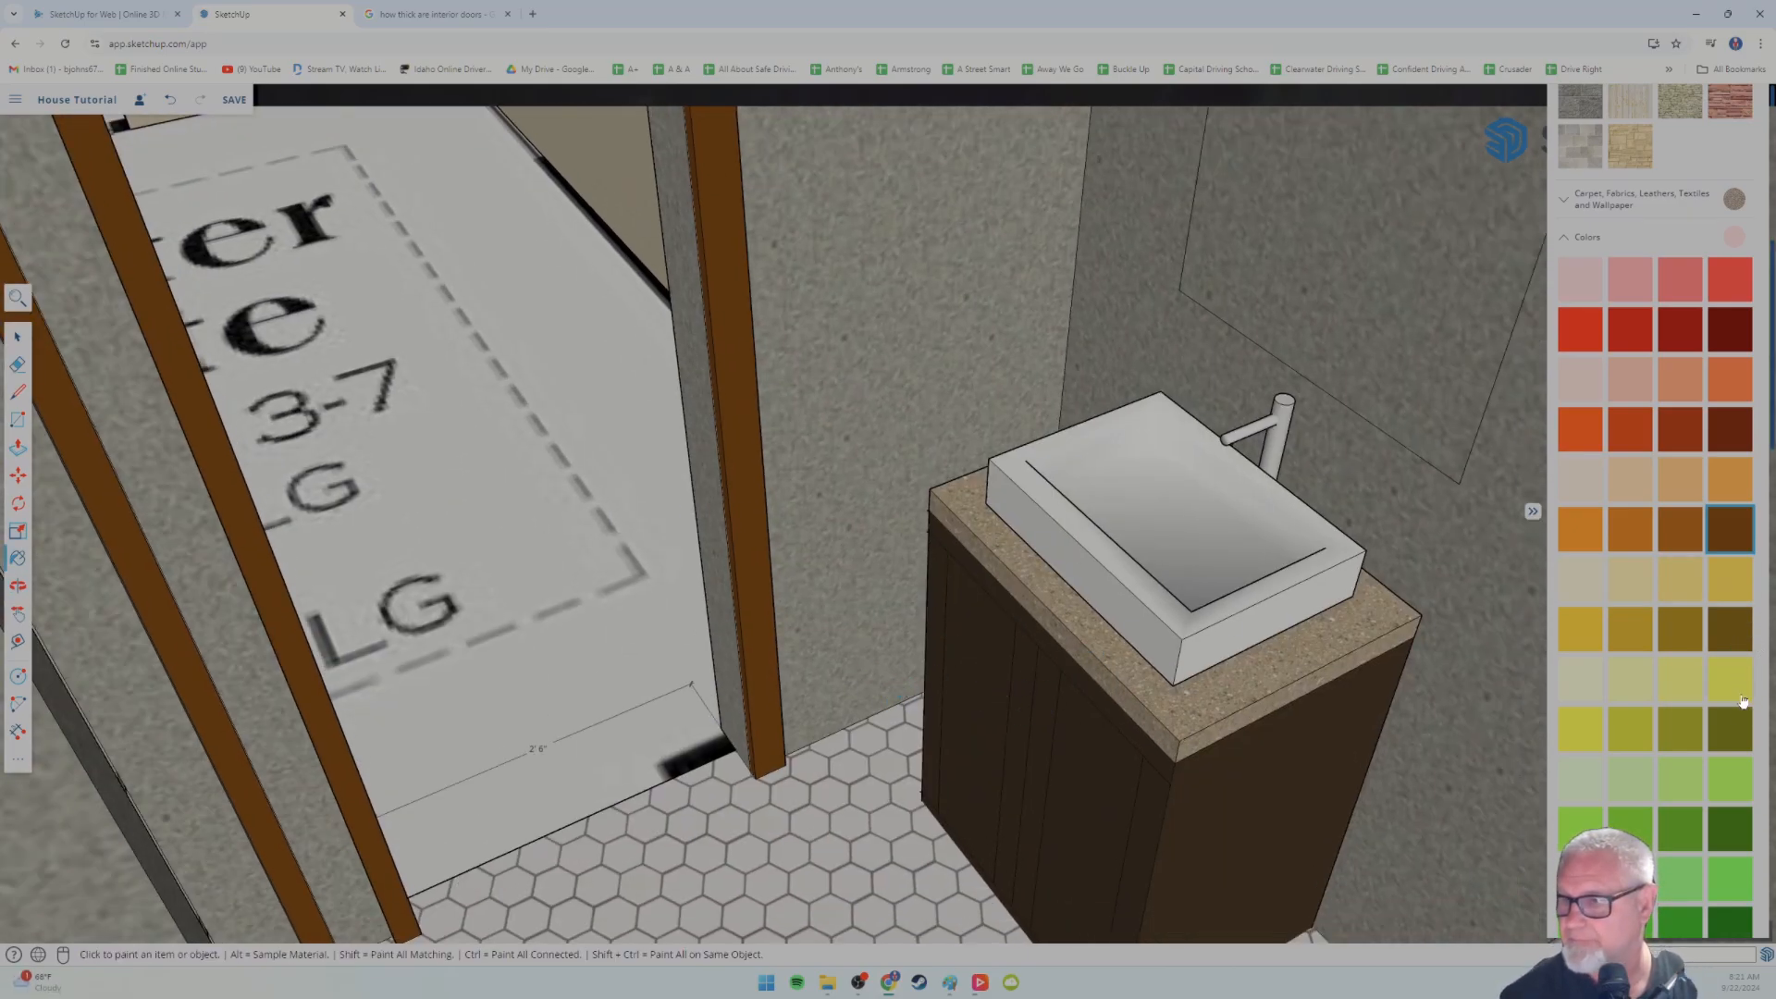
{"action": "left_click", "coordinate": [1724, 629]}
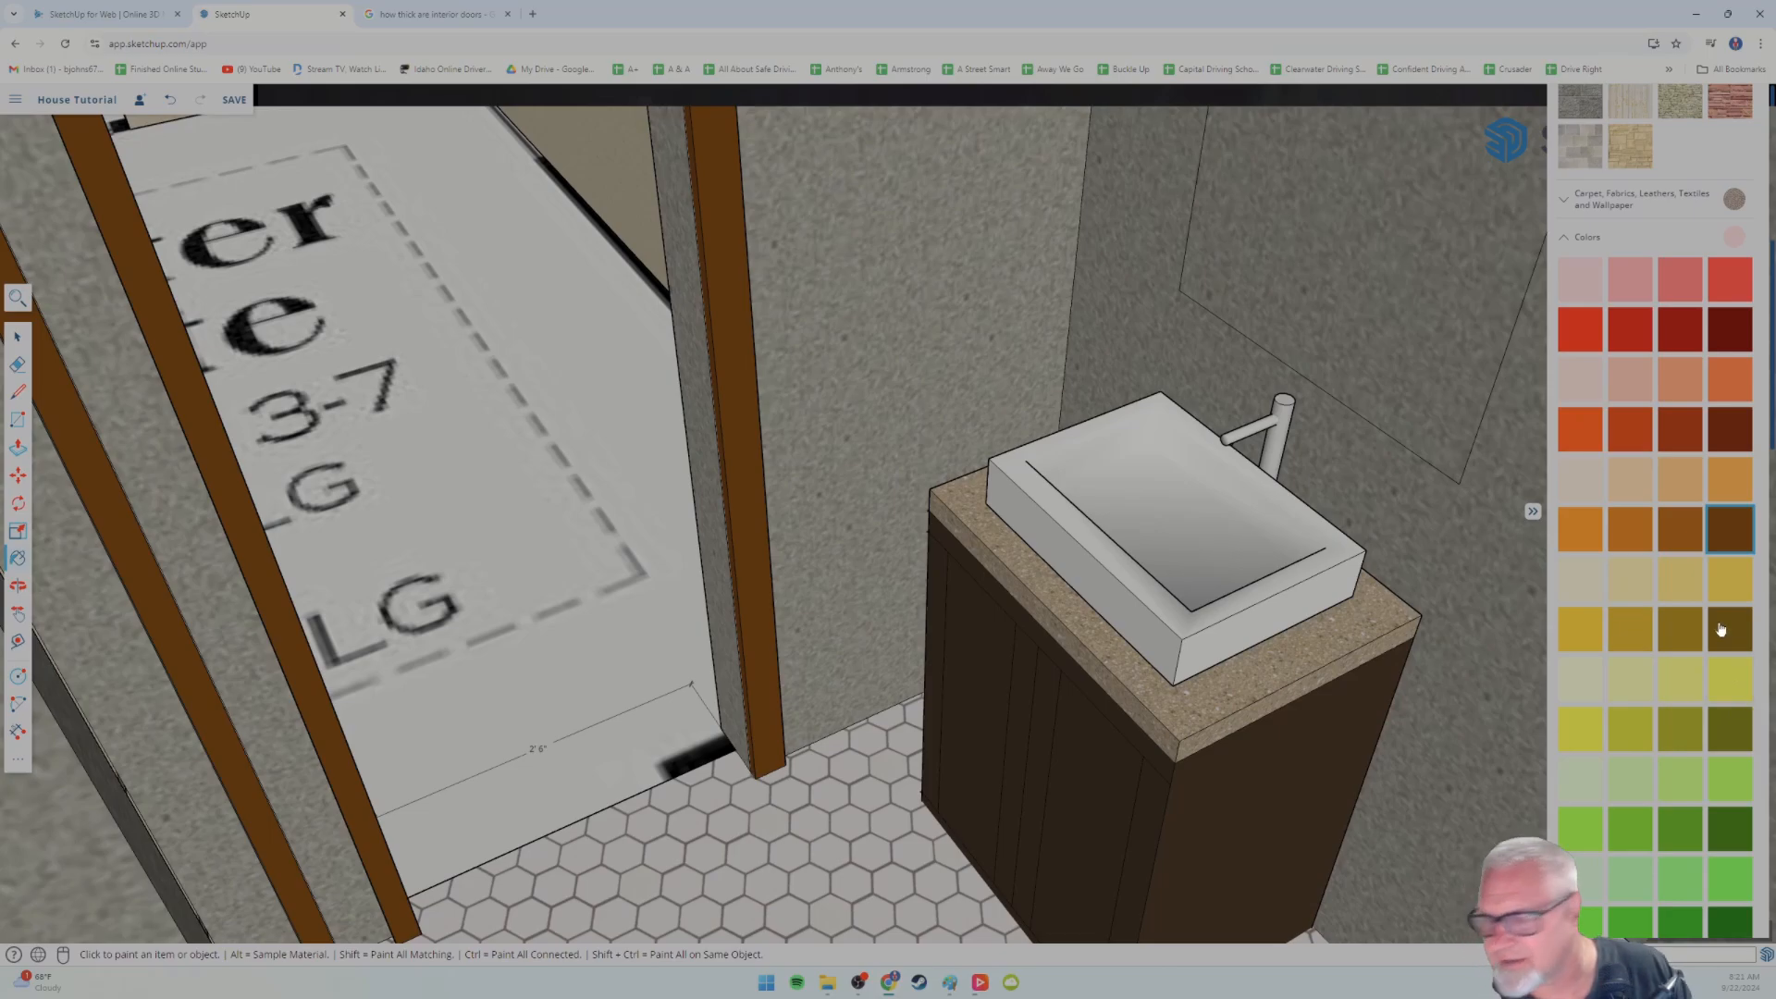
{"action": "left_click", "coordinate": [759, 502]}
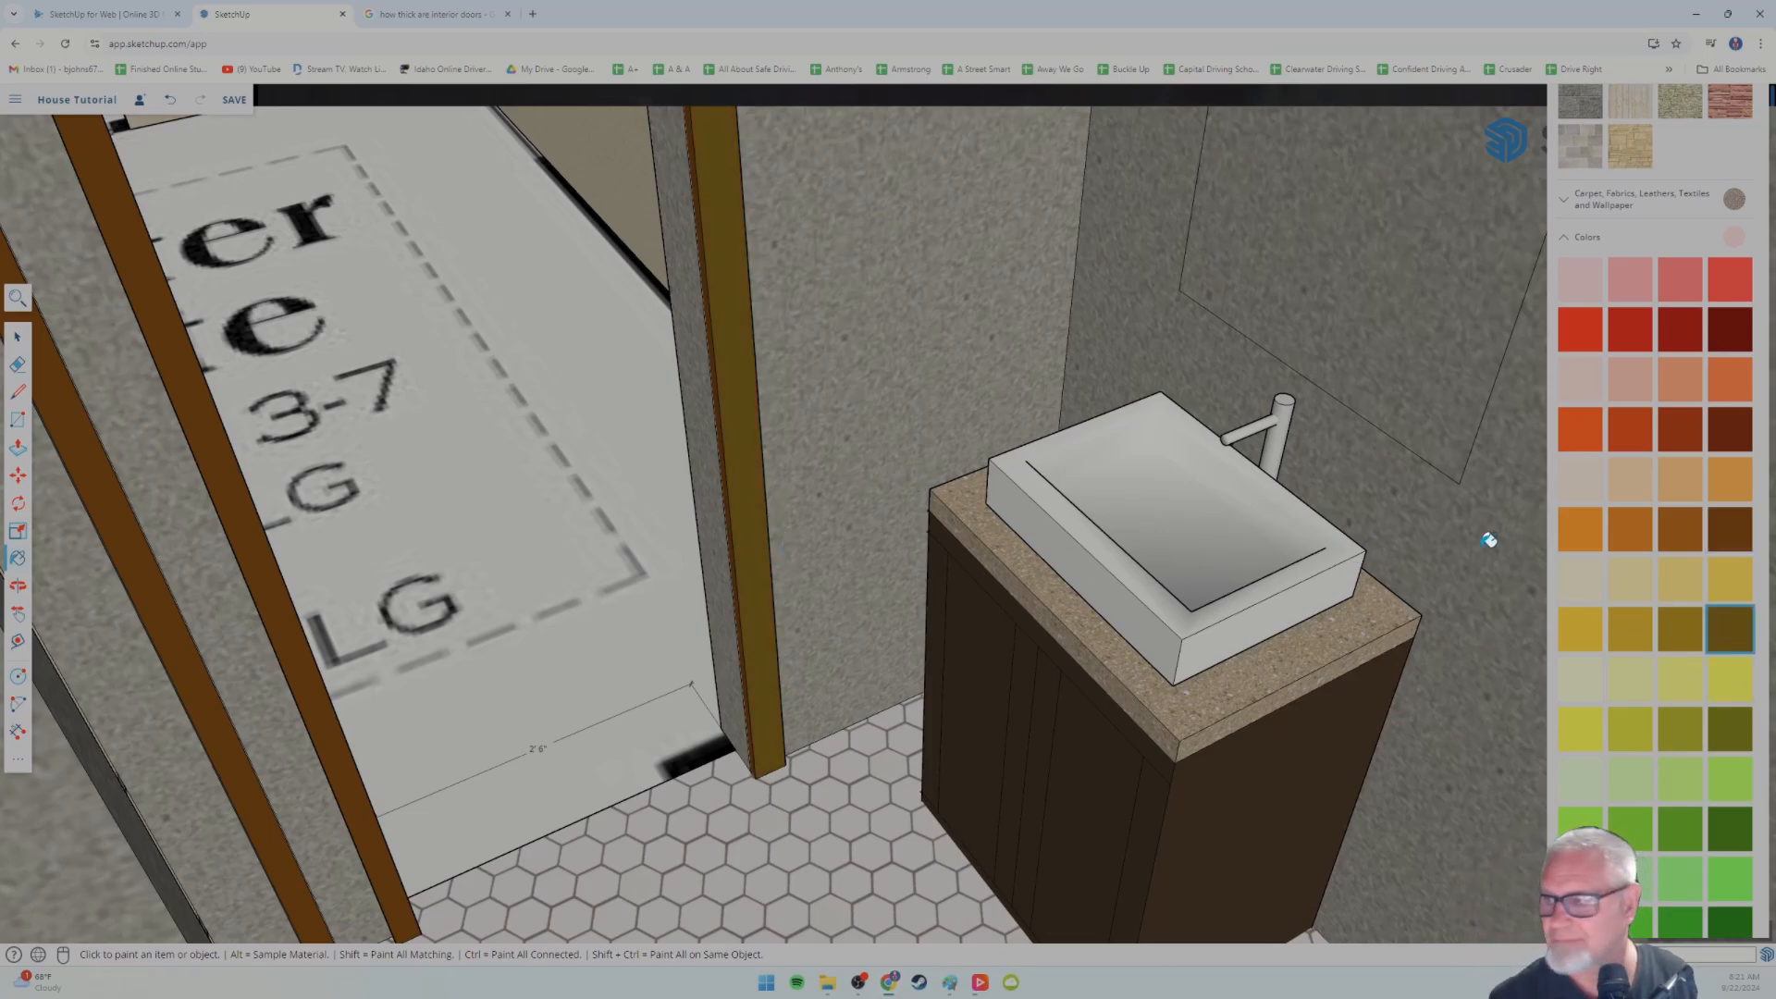
{"action": "left_click", "coordinate": [1730, 530]}
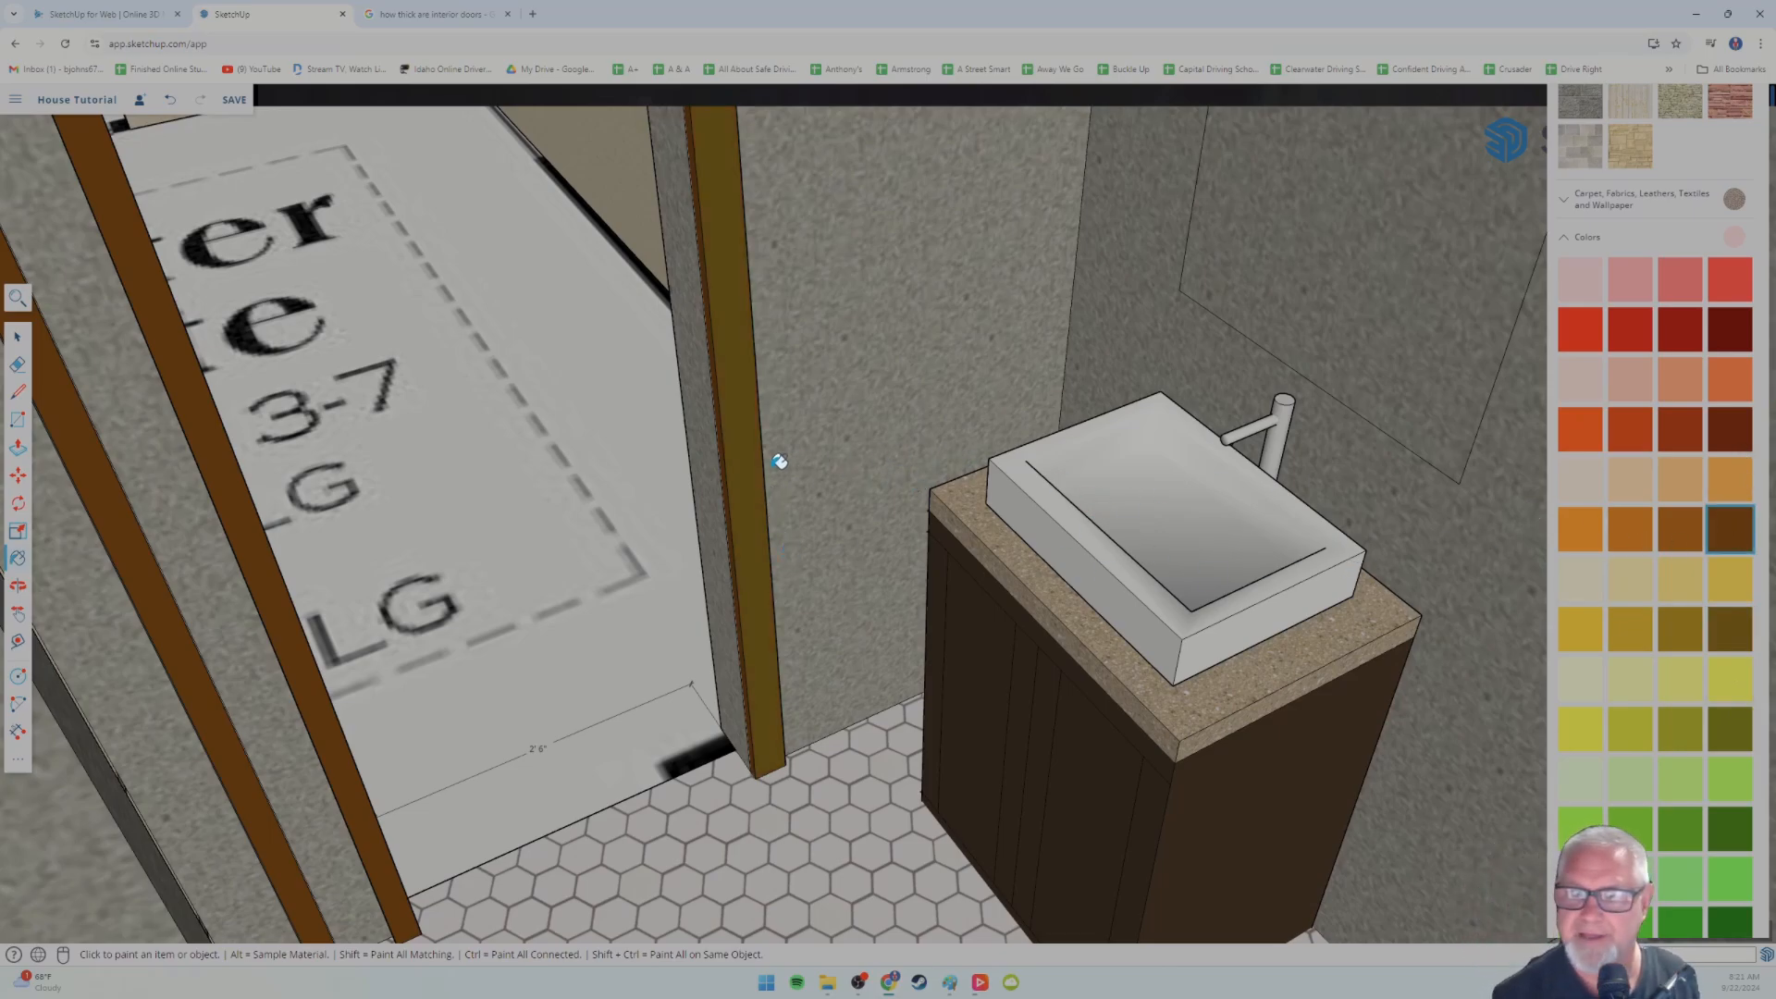
{"action": "left_click", "coordinate": [745, 460]}
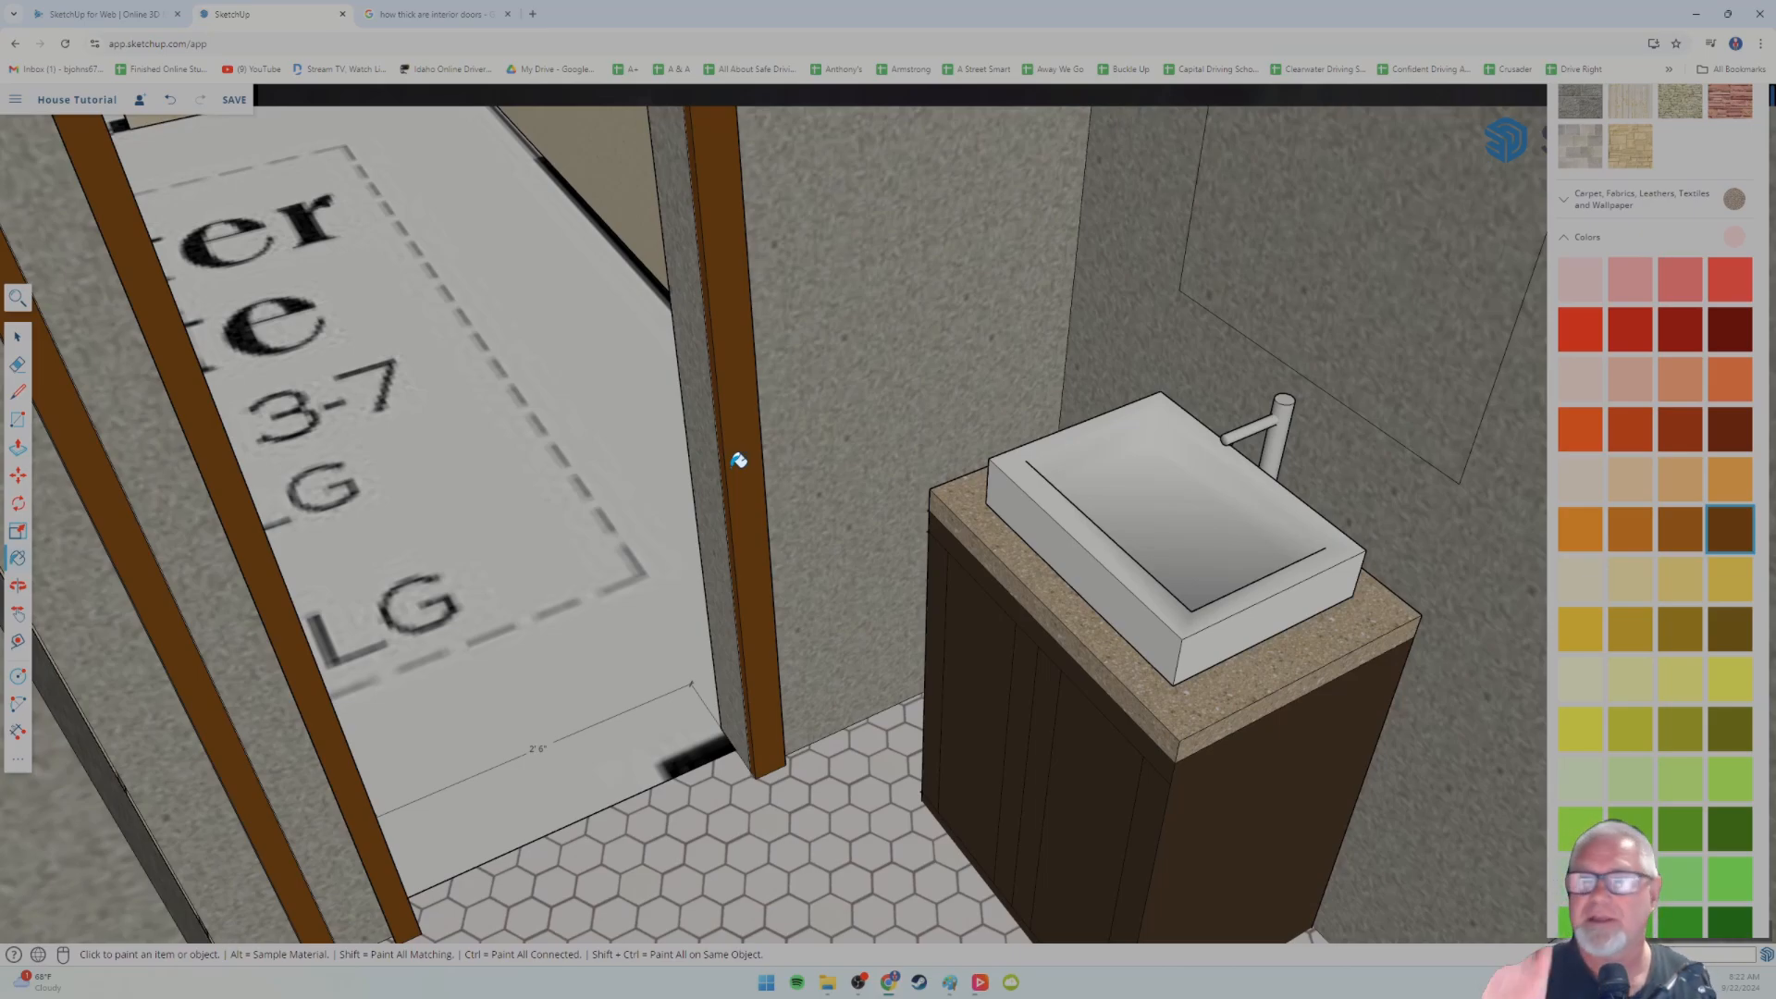
- Examine the bathroom doorway's wooden posts and head trim from several angles and distances, including their junctions at the upper corner
{"action": "scroll", "coordinate": [757, 469], "scroll_direction": "down", "scroll_amount": 3}
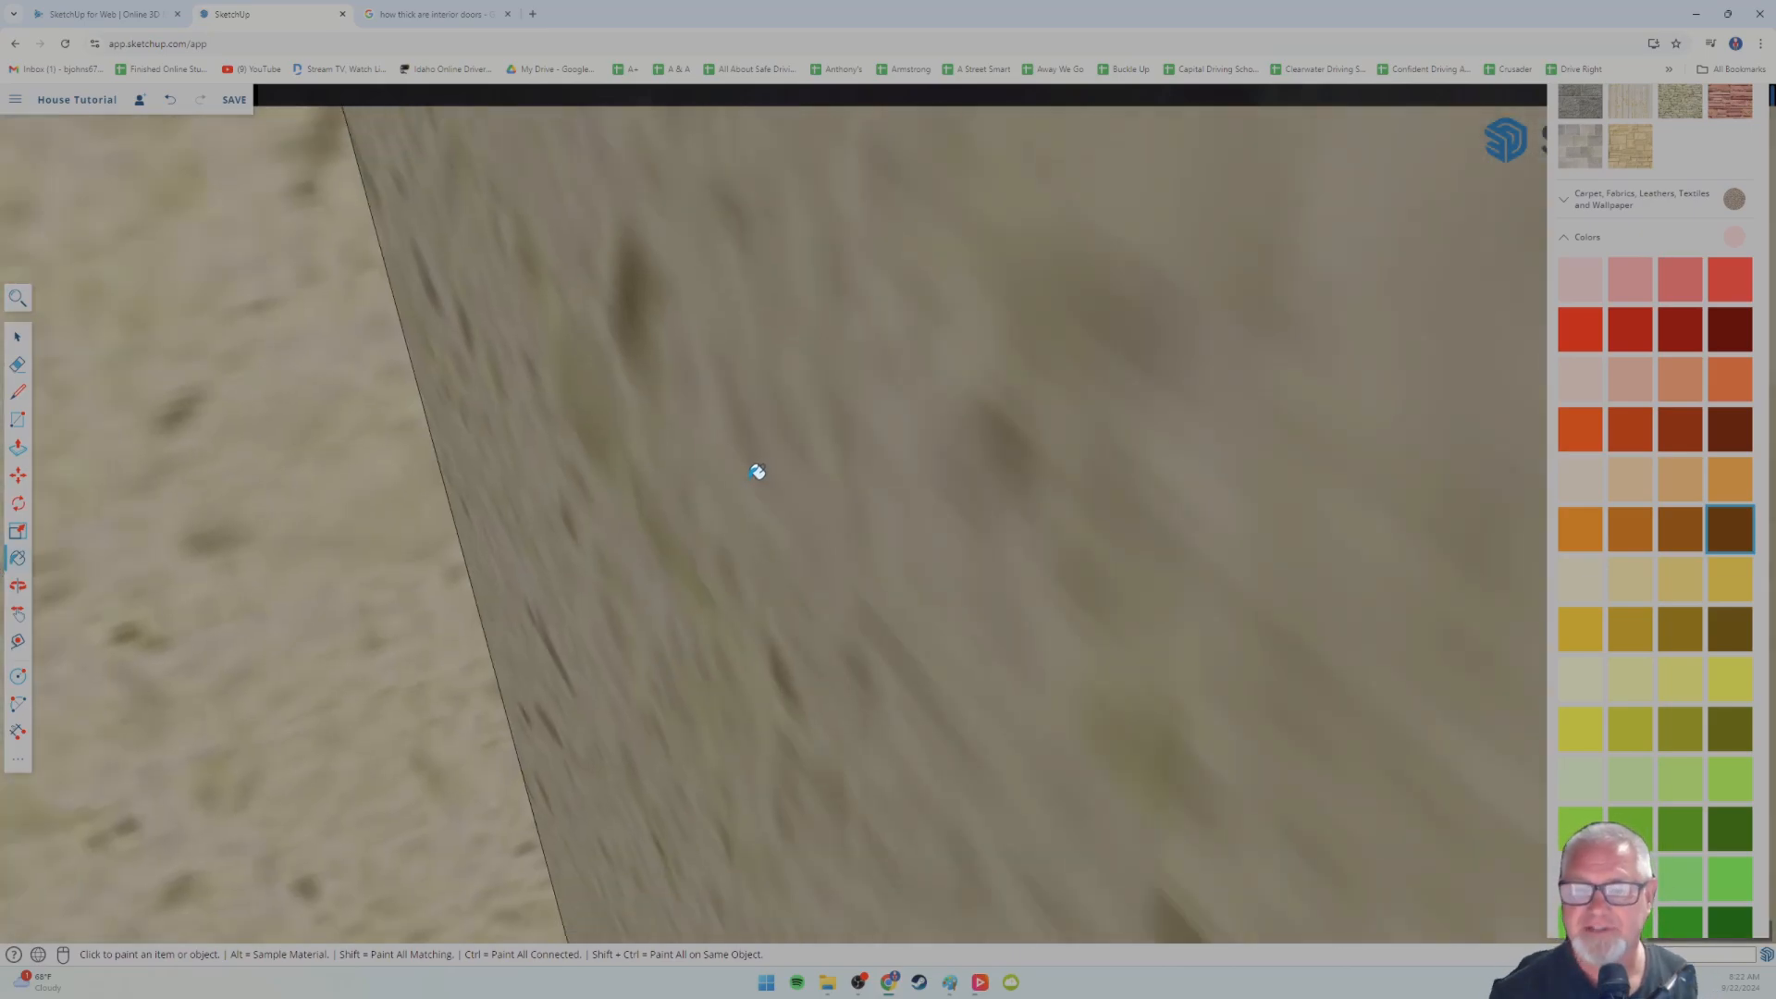
{"action": "scroll", "coordinate": [754, 472], "scroll_direction": "up", "scroll_amount": 4}
{"action": "scroll", "coordinate": [756, 471], "scroll_direction": "up", "scroll_amount": 3}
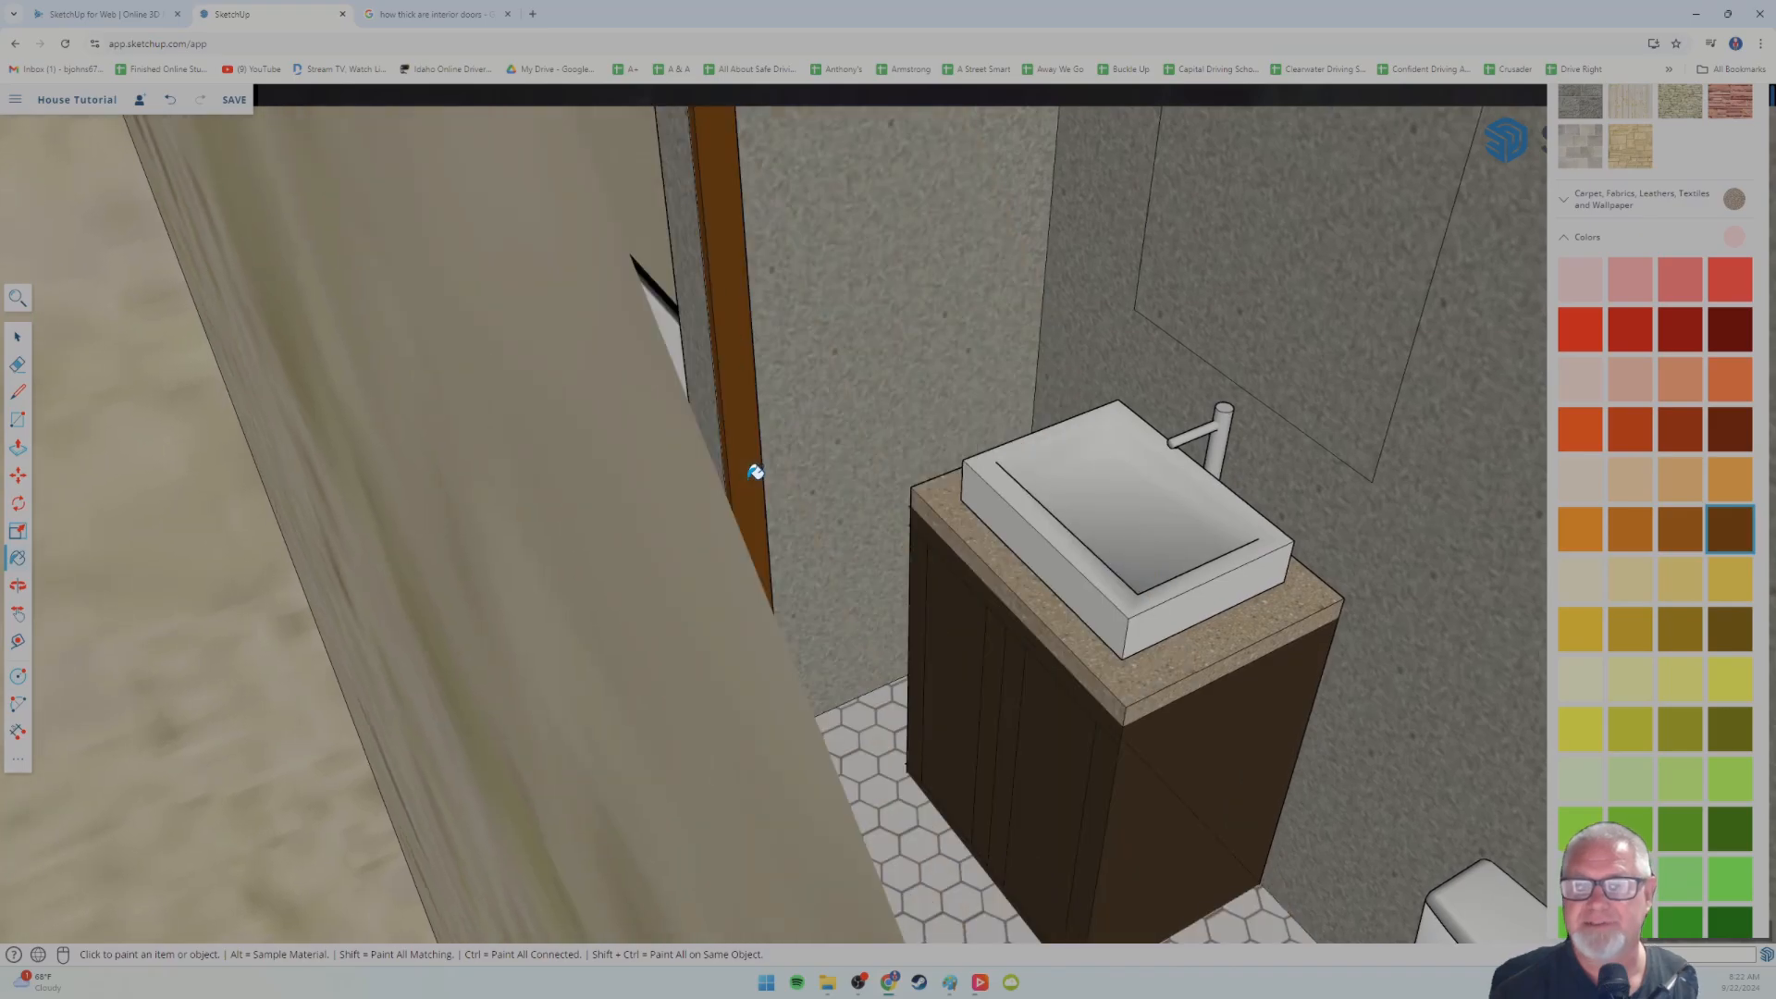
{"action": "middle_click_drag", "start_coordinate": [755, 472], "coordinate": [587, 475]}
{"action": "scroll", "coordinate": [586, 472], "scroll_direction": "up", "scroll_amount": 2}
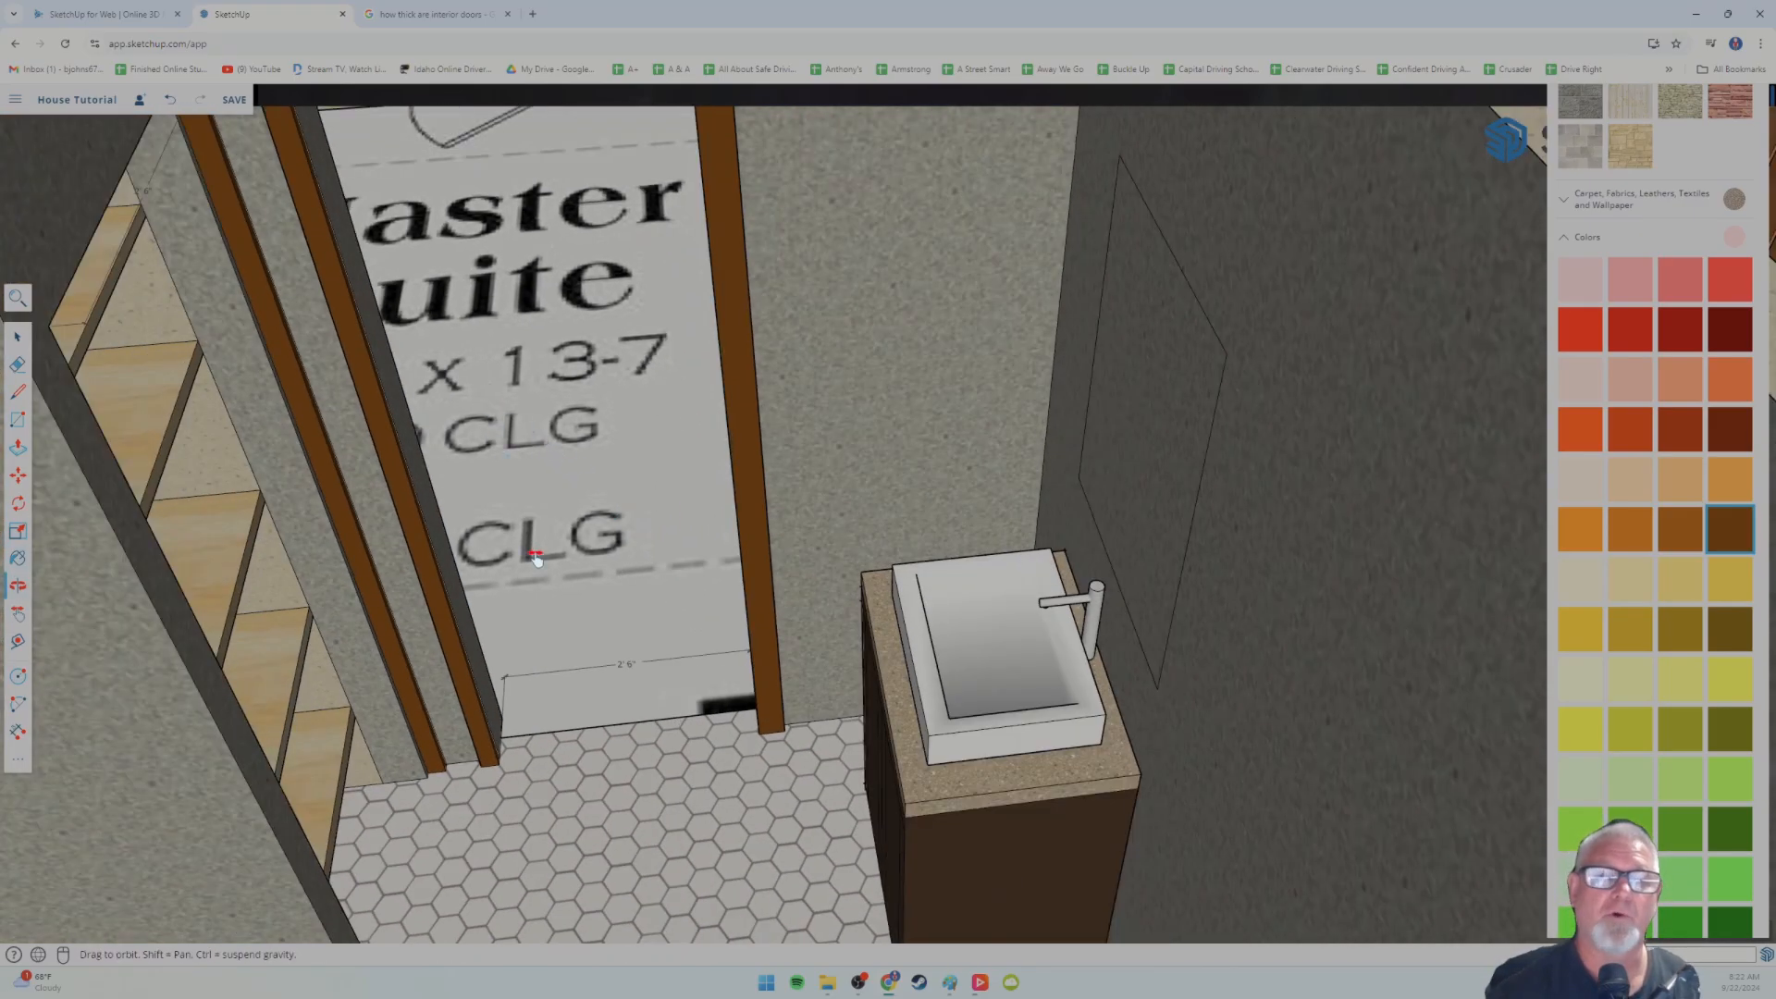
{"action": "middle_click_drag", "start_coordinate": [520, 426], "coordinate": [703, 545]}
{"action": "scroll", "coordinate": [472, 508], "scroll_direction": "up", "scroll_amount": 2}
{"action": "middle_click_drag", "start_coordinate": [832, 564], "coordinate": [305, 500]}
{"action": "middle_click_drag", "start_coordinate": [684, 548], "coordinate": [574, 528]}
{"action": "scroll", "coordinate": [789, 584], "scroll_direction": "up", "scroll_amount": 5}
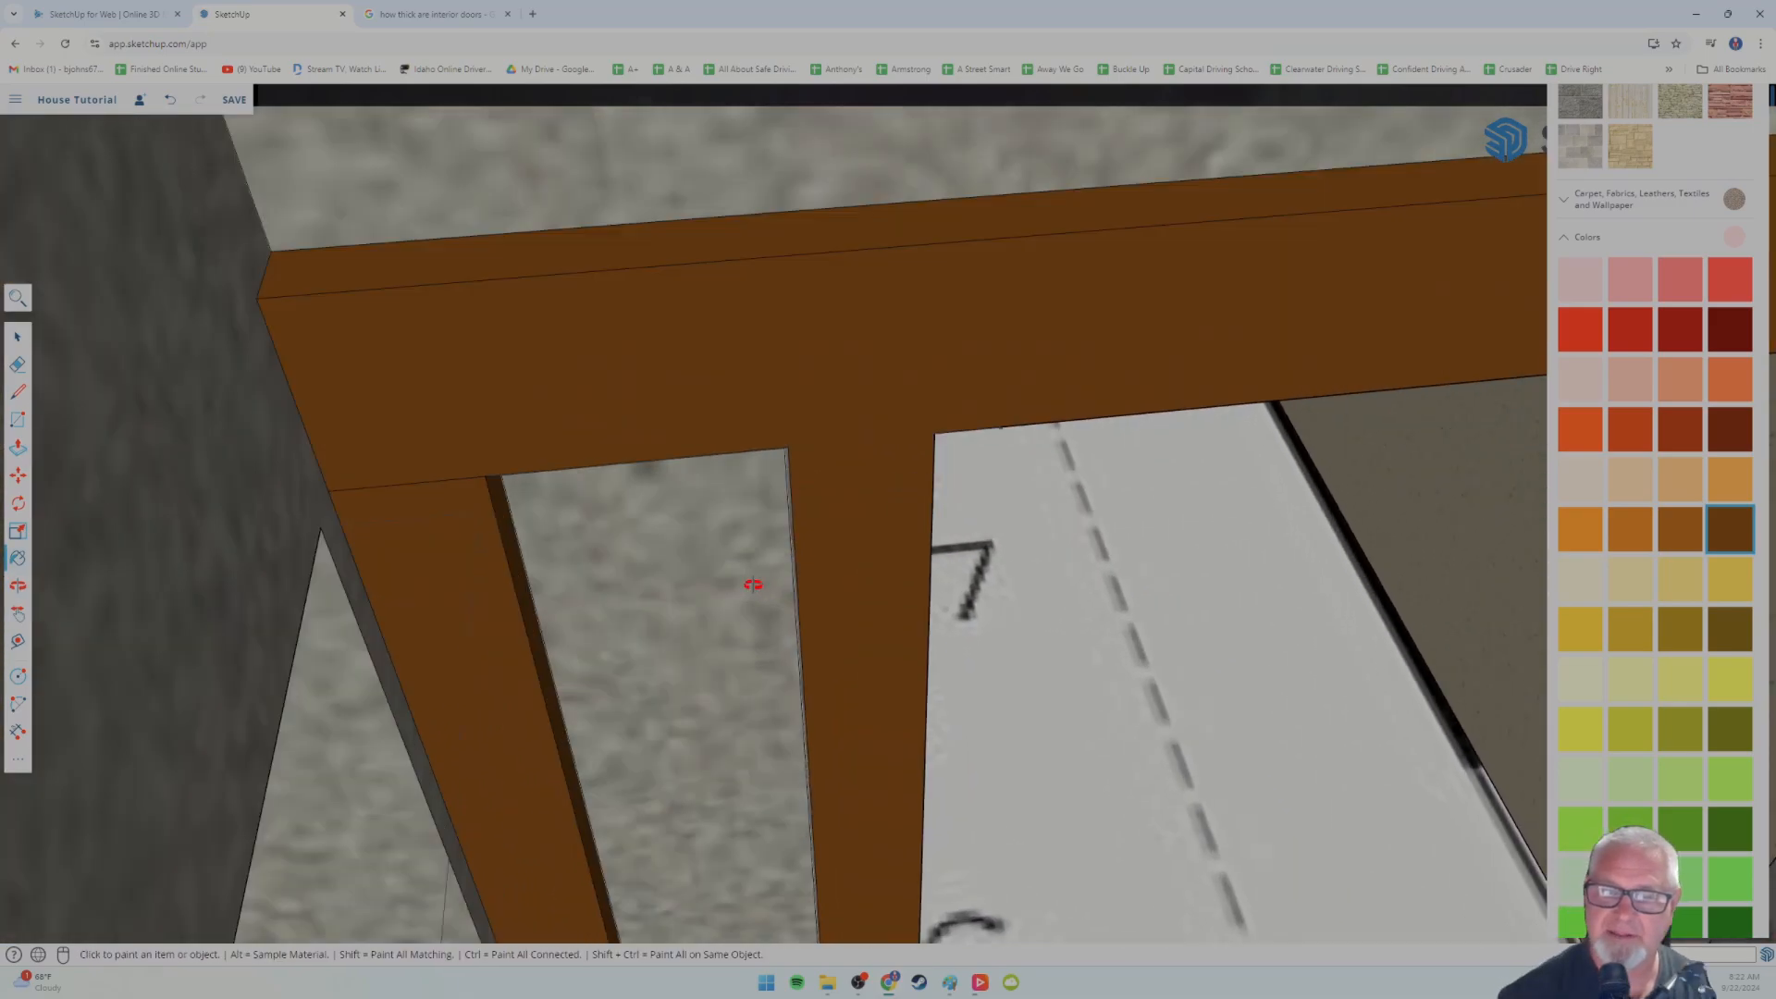
{"action": "mouse_move", "coordinate": [753, 587]}
{"action": "middle_mouse_down"}
{"action": "mouse_move", "coordinate": [858, 594]}
{"action": "mouse_move", "coordinate": [794, 544]}
{"action": "mouse_move", "coordinate": [741, 562]}
{"action": "mouse_move", "coordinate": [674, 547]}
{"action": "mouse_move", "coordinate": [779, 584]}
{"action": "mouse_move", "coordinate": [686, 401]}
{"action": "mouse_move", "coordinate": [682, 373]}
{"action": "mouse_move", "coordinate": [708, 357]}
{"action": "middle_mouse_up"}
{"action": "scroll", "coordinate": [707, 357], "scroll_direction": "down", "scroll_amount": 6}
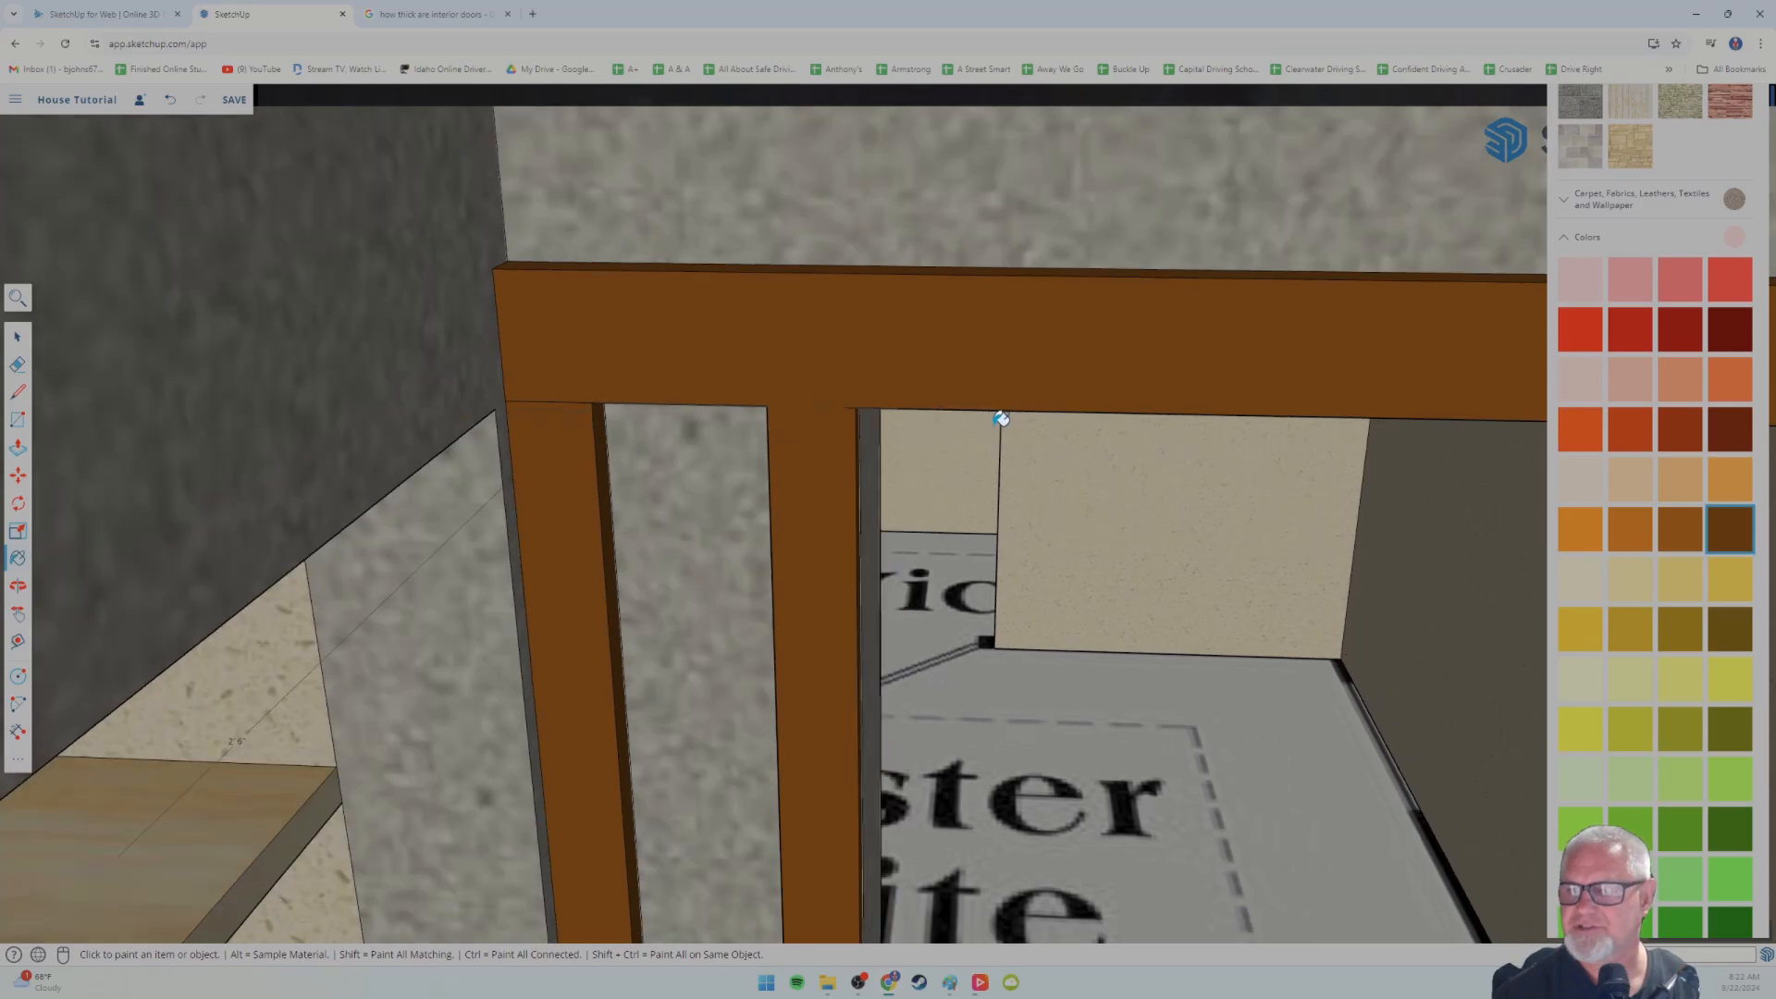
{"action": "scroll", "coordinate": [920, 442], "scroll_direction": "down", "scroll_amount": 4}
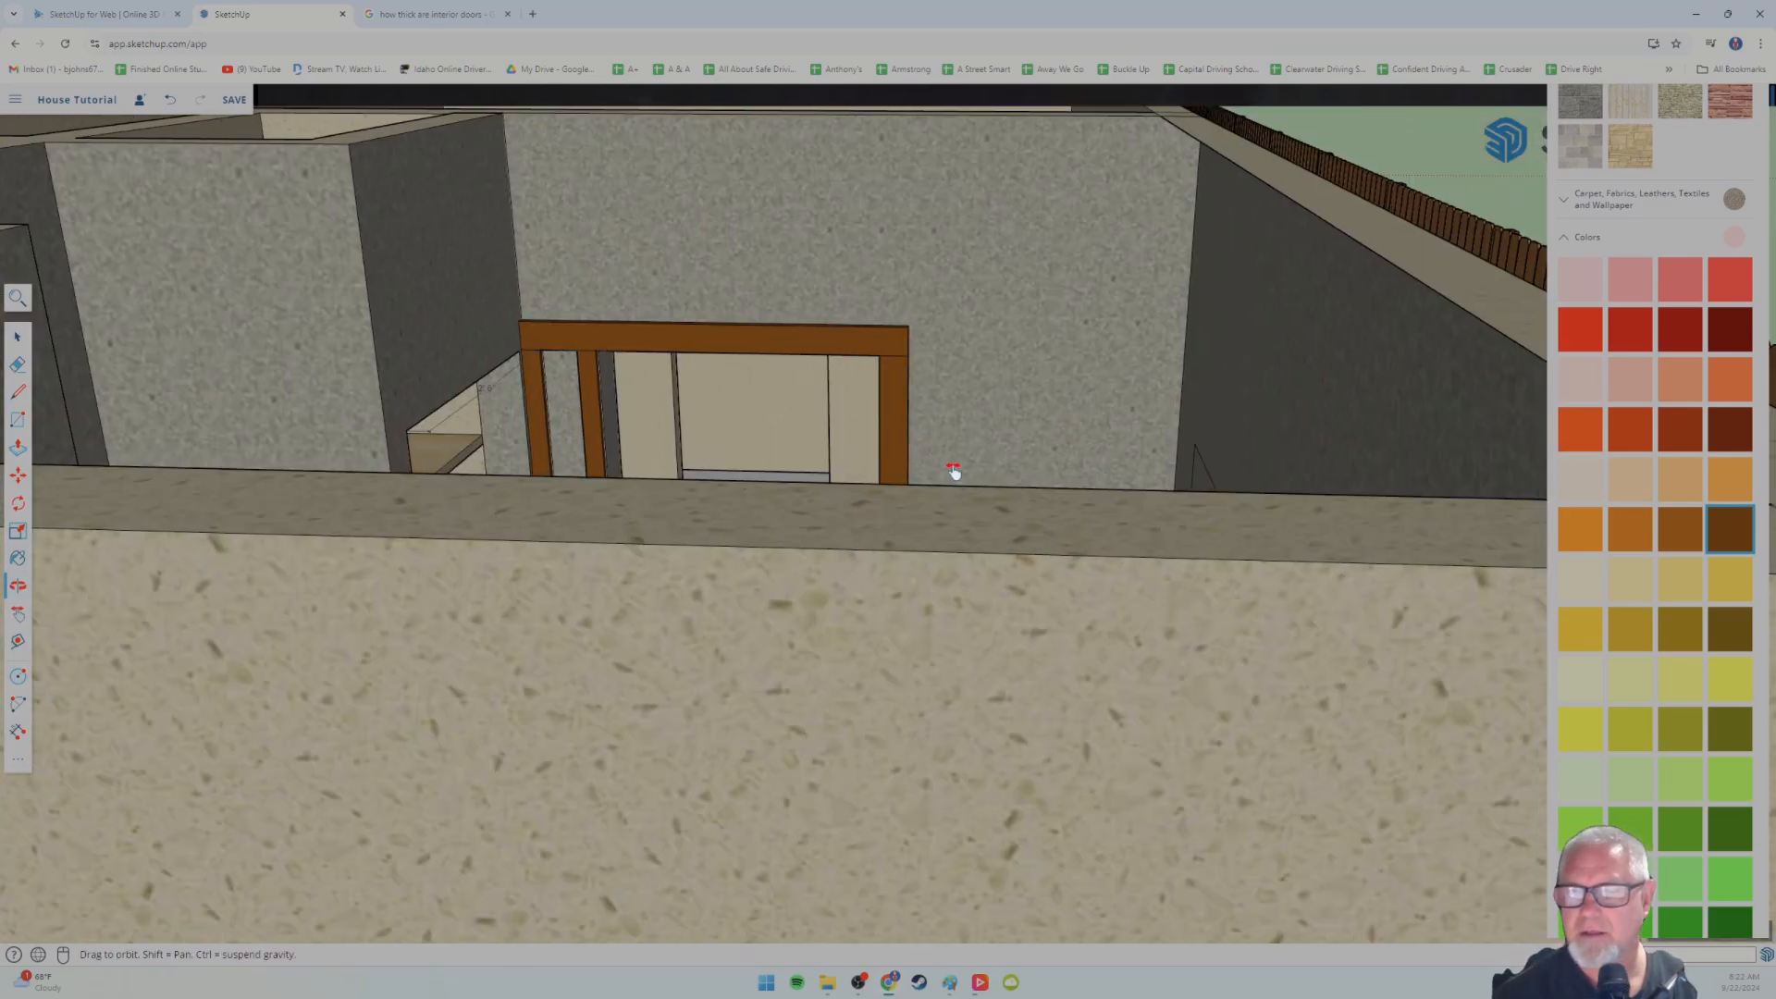
{"action": "scroll", "coordinate": [952, 473], "scroll_direction": "up", "scroll_amount": 5}
{"action": "scroll", "coordinate": [965, 456], "scroll_direction": "up", "scroll_amount": 5}
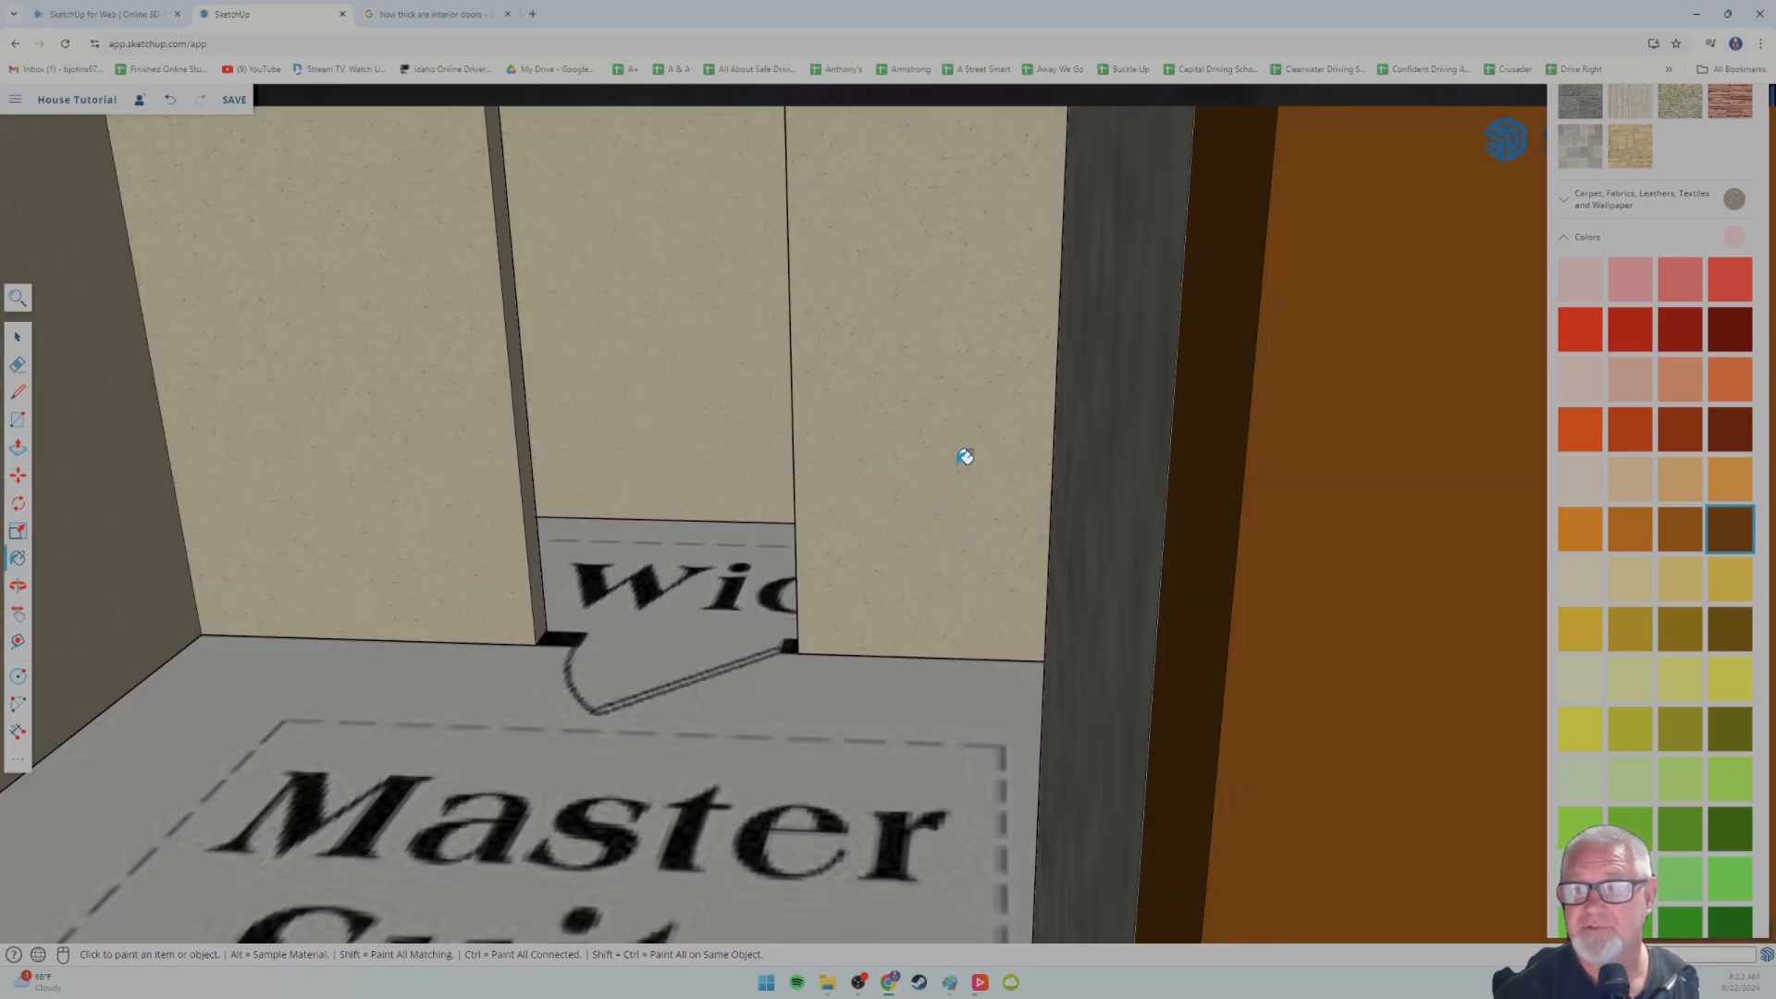
{"action": "scroll", "coordinate": [964, 456], "scroll_direction": "down", "scroll_amount": 5}
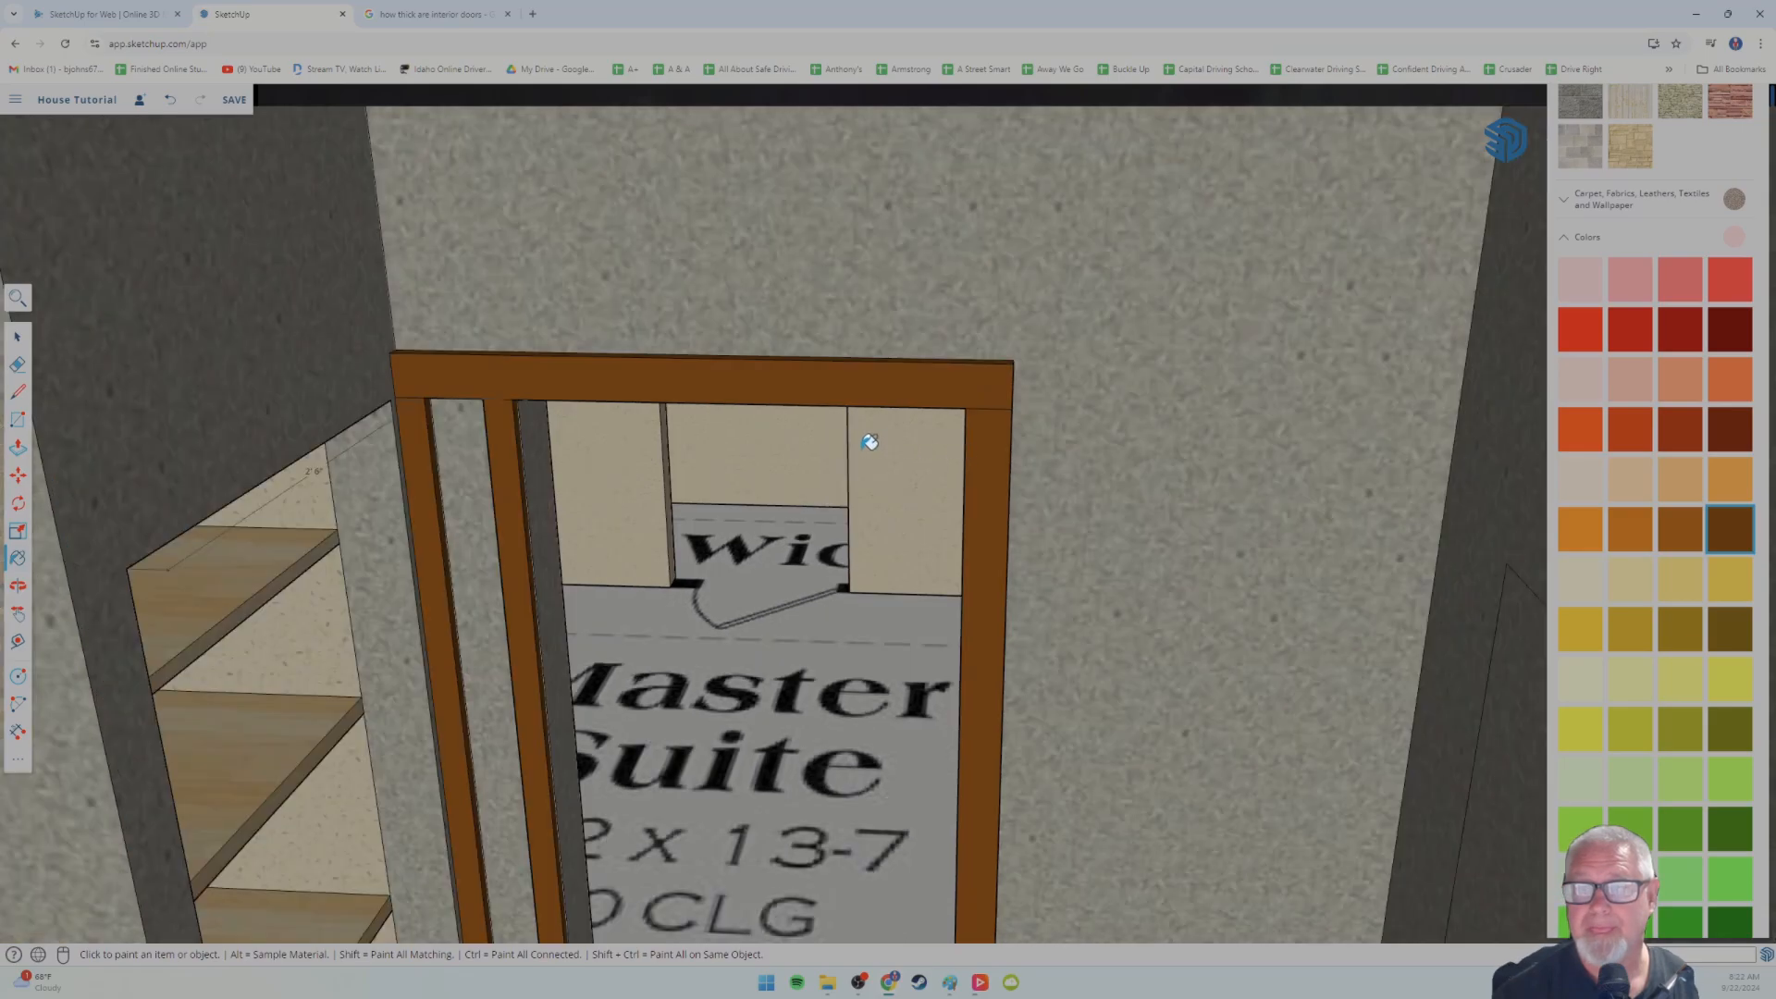
{"action": "middle_click_drag", "start_coordinate": [760, 467], "coordinate": [767, 454]}
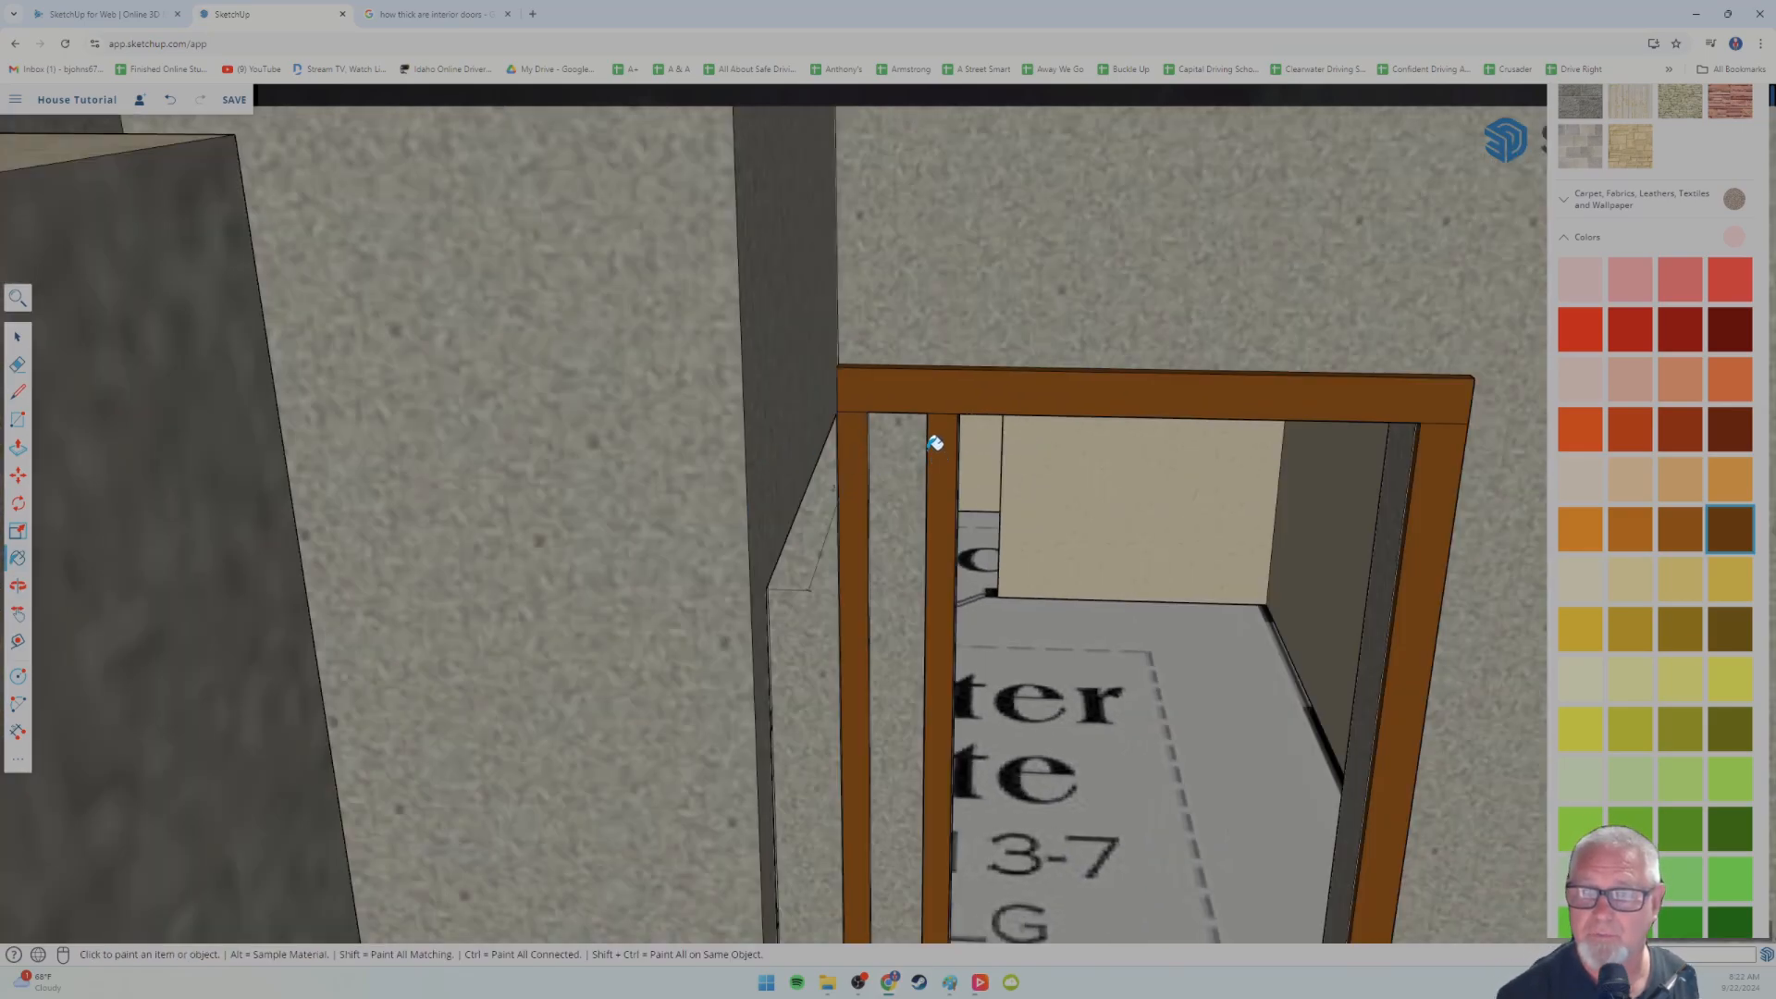
{"action": "scroll", "coordinate": [935, 443], "scroll_direction": "up", "scroll_amount": 5}
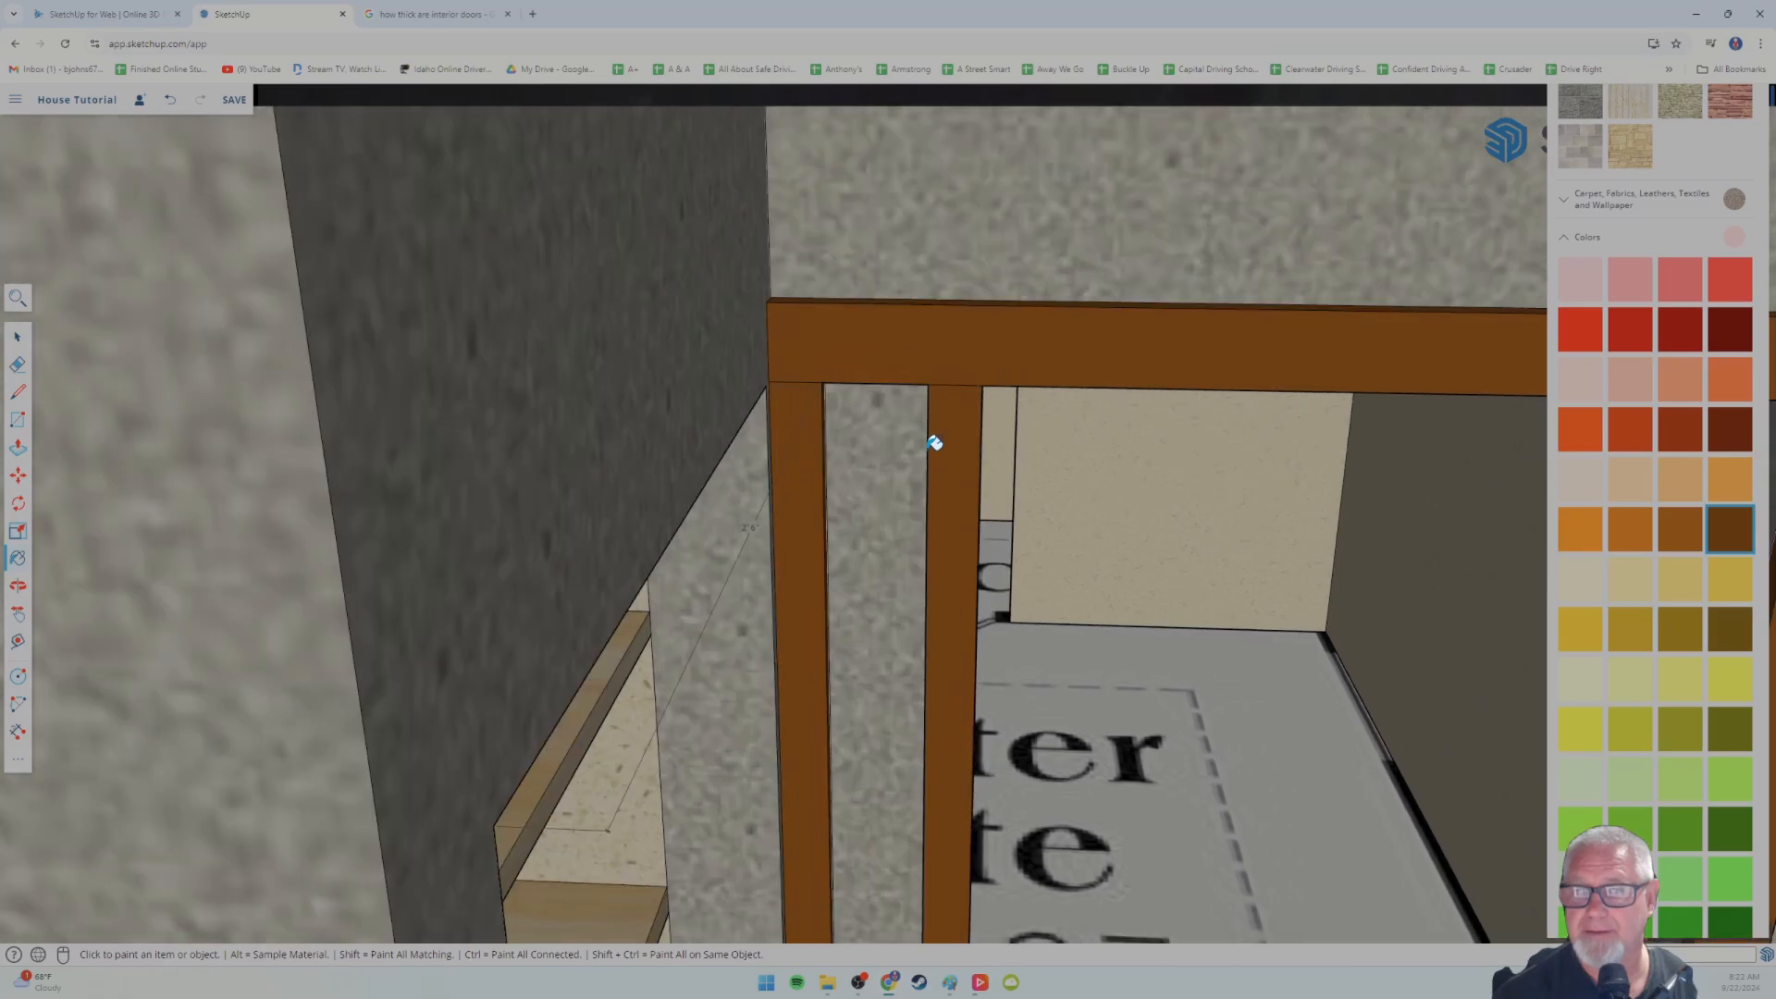
{"action": "scroll", "coordinate": [934, 443], "scroll_direction": "down", "scroll_amount": 10}
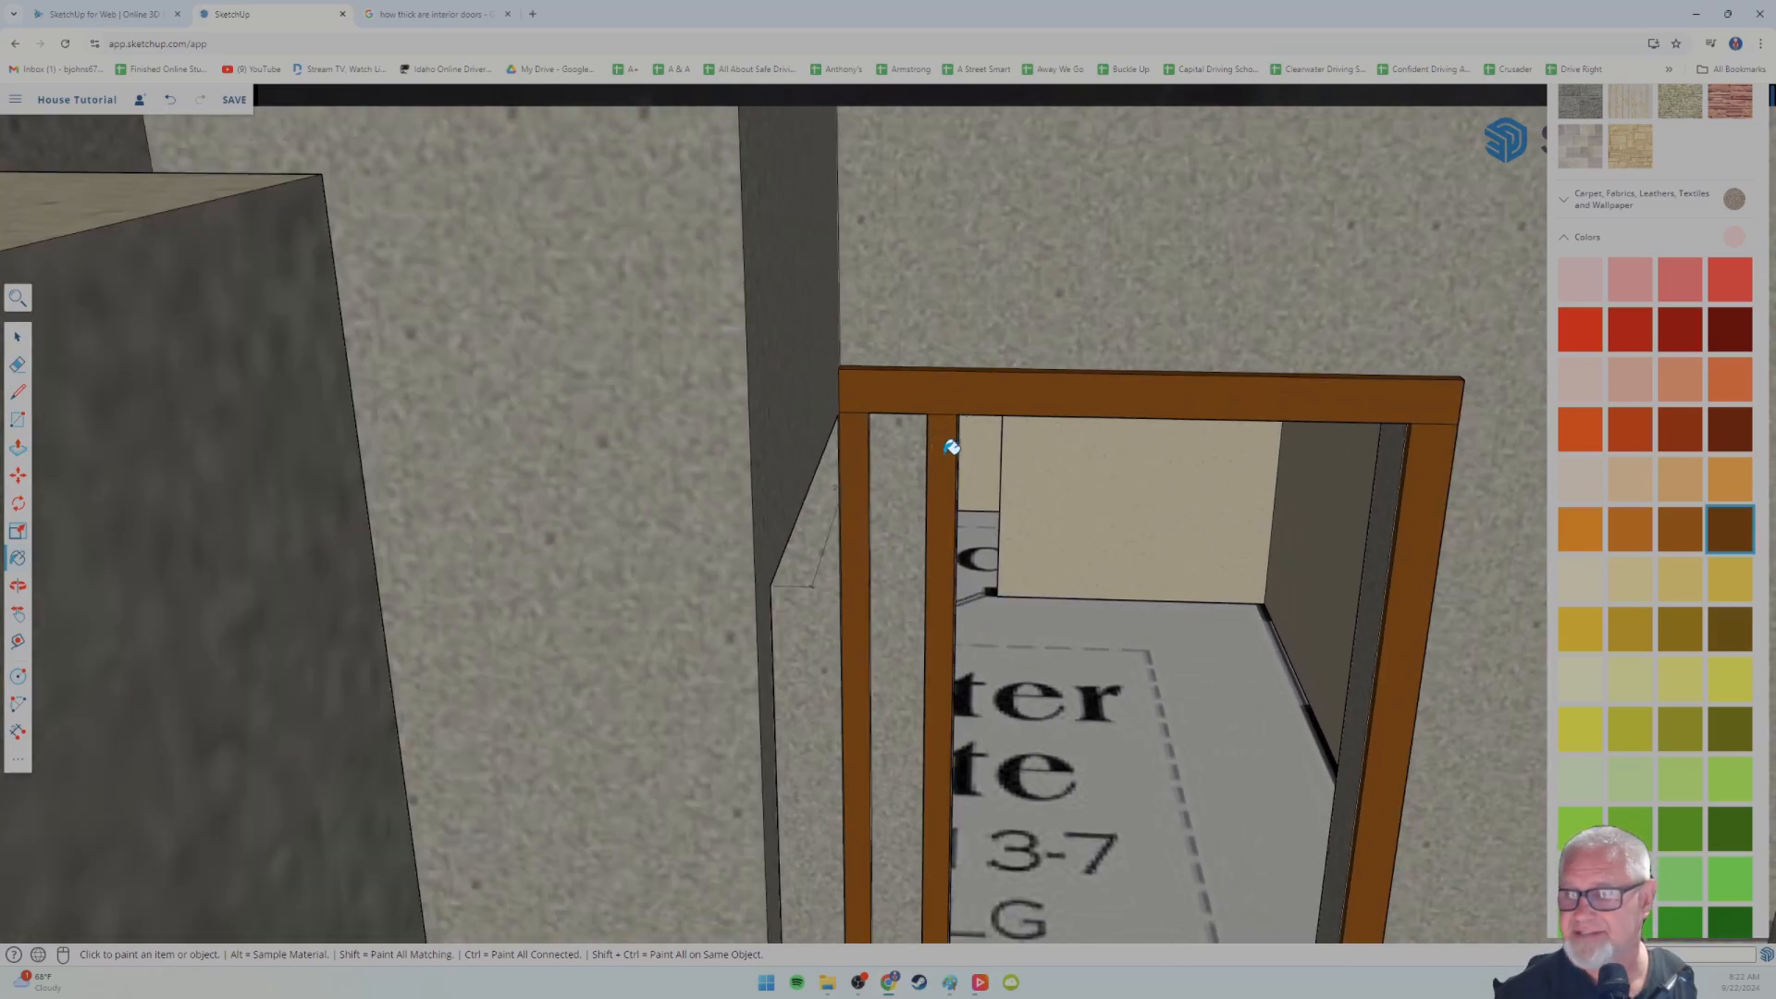
{"action": "scroll", "coordinate": [1076, 472], "scroll_direction": "down", "scroll_amount": 8}
{"action": "scroll", "coordinate": [1079, 471], "scroll_direction": "up", "scroll_amount": 12}
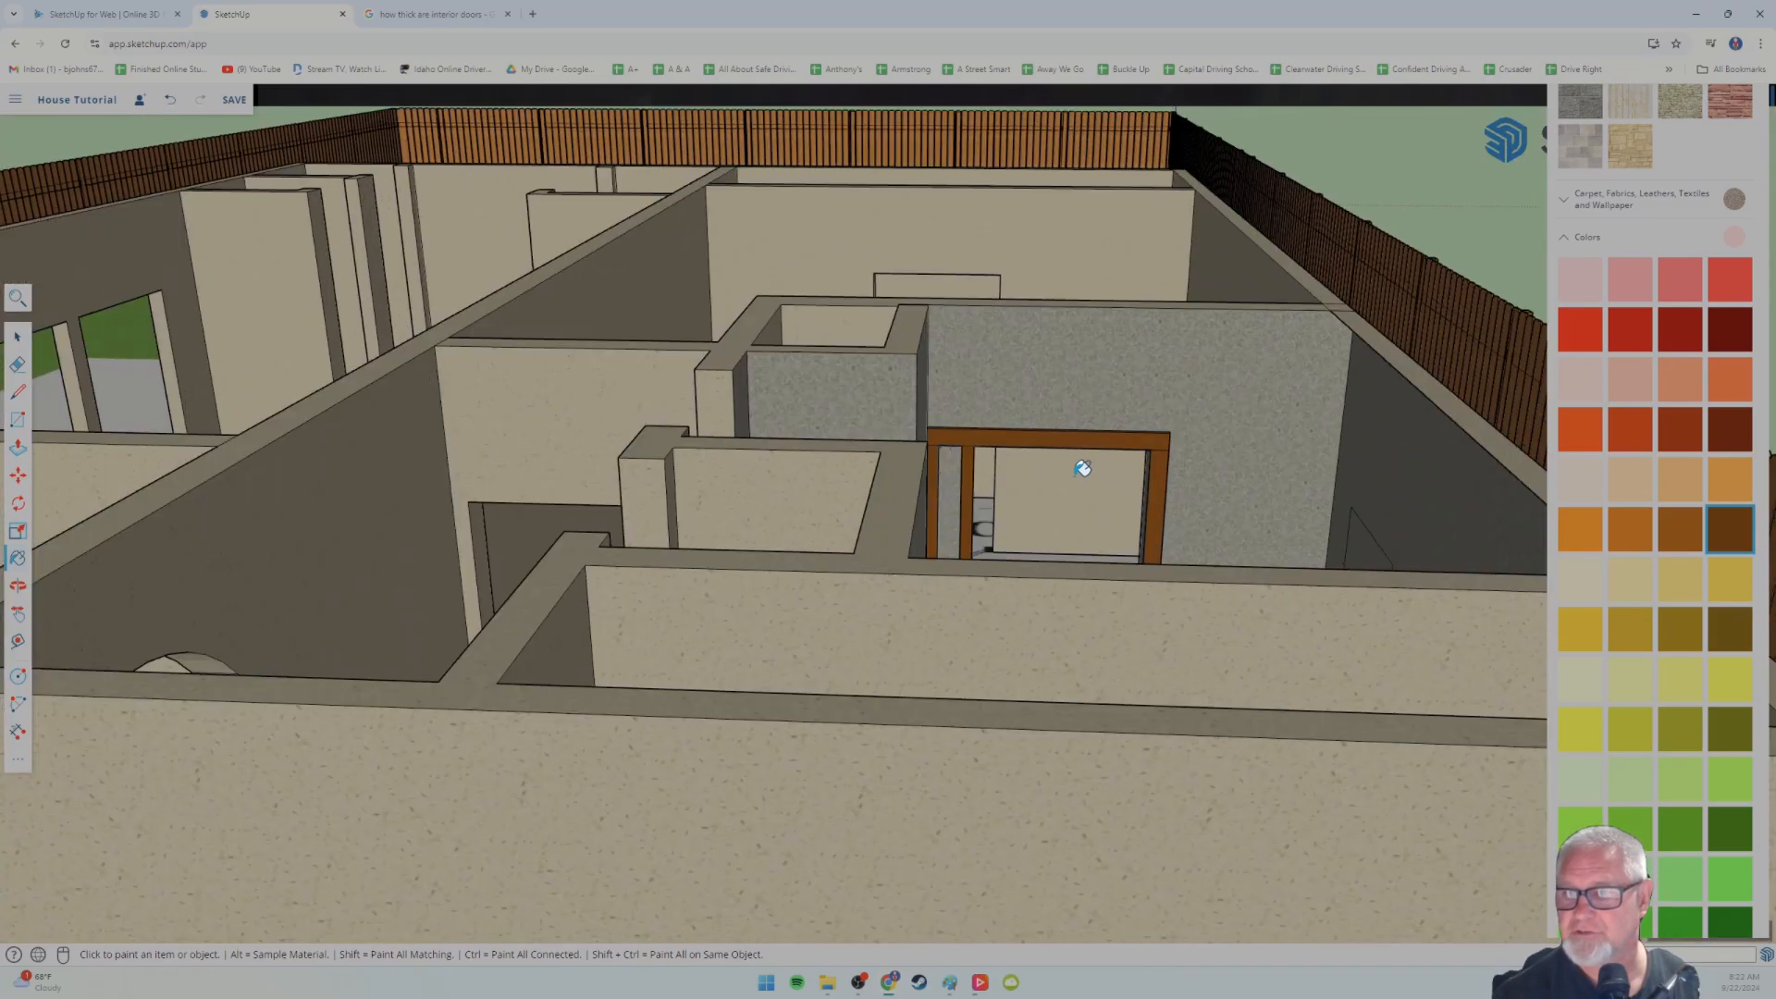
{"action": "scroll", "coordinate": [1078, 468], "scroll_direction": "down", "scroll_amount": 5}
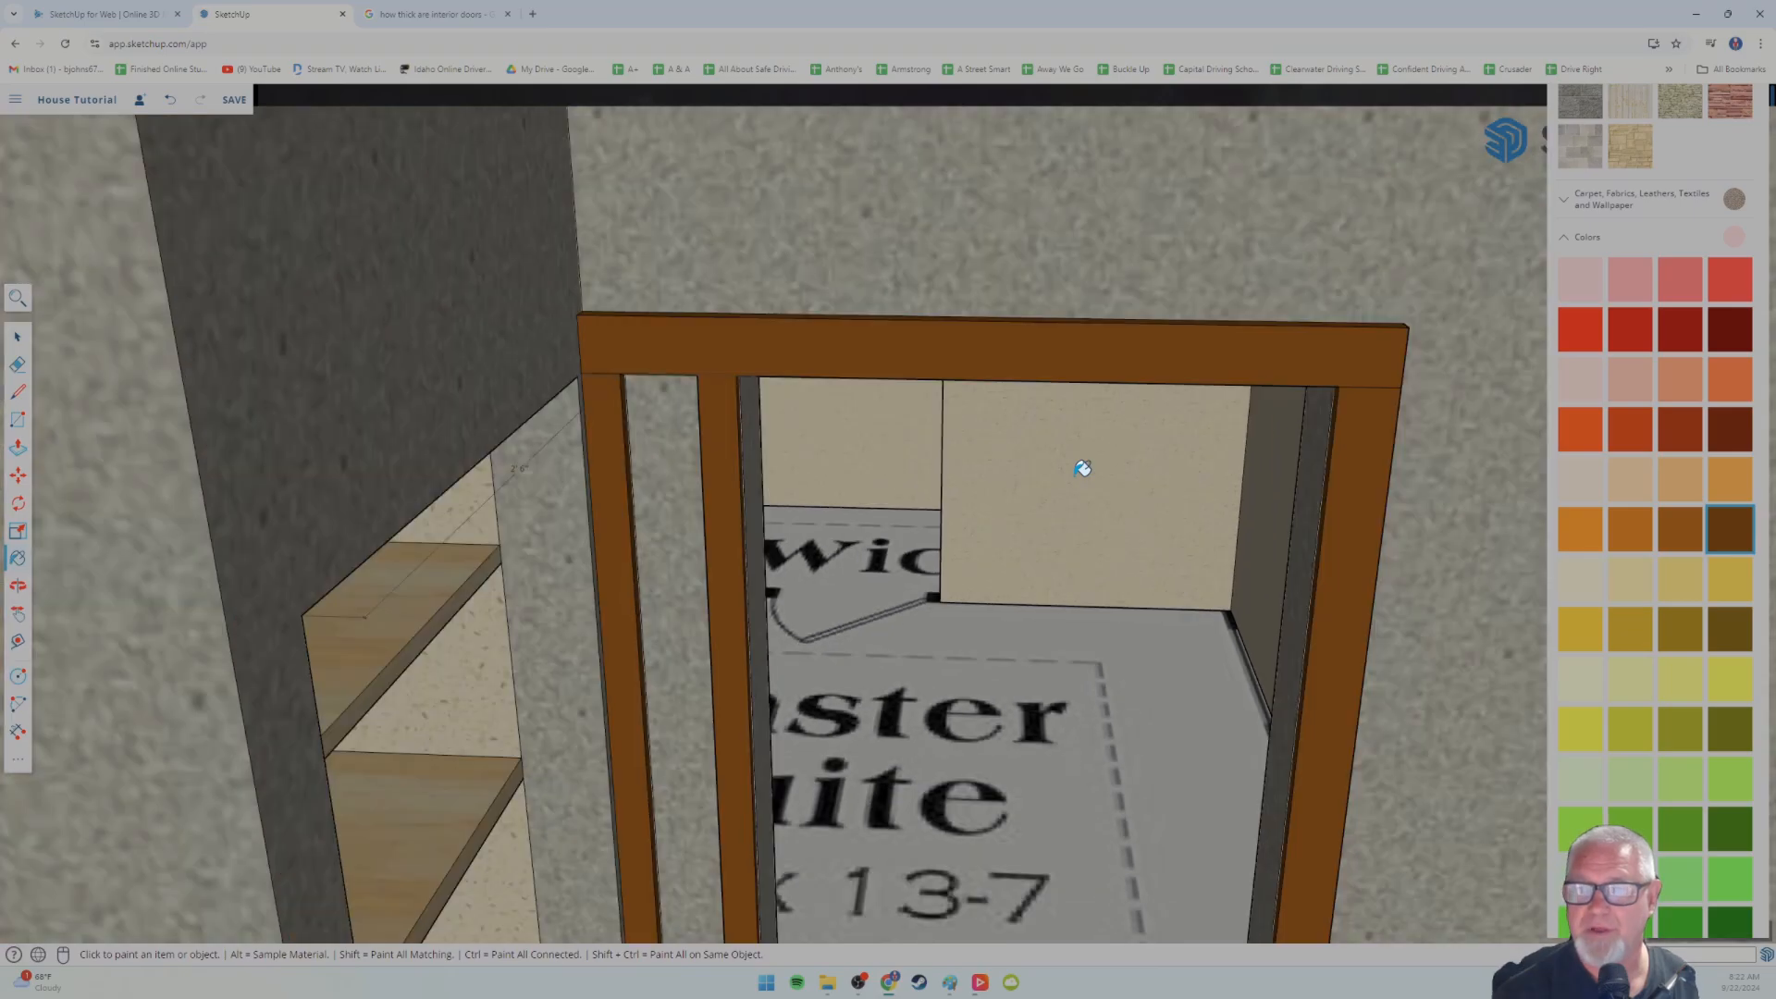
- Draw a line along the head trim's lower edge from the inner post's corner, and a vertical line across the trim face between the paired posts
{"action": "middle_click_drag", "start_coordinate": [863, 511], "coordinate": [962, 564]}
{"action": "scroll", "coordinate": [814, 444], "scroll_direction": "up", "scroll_amount": 2}
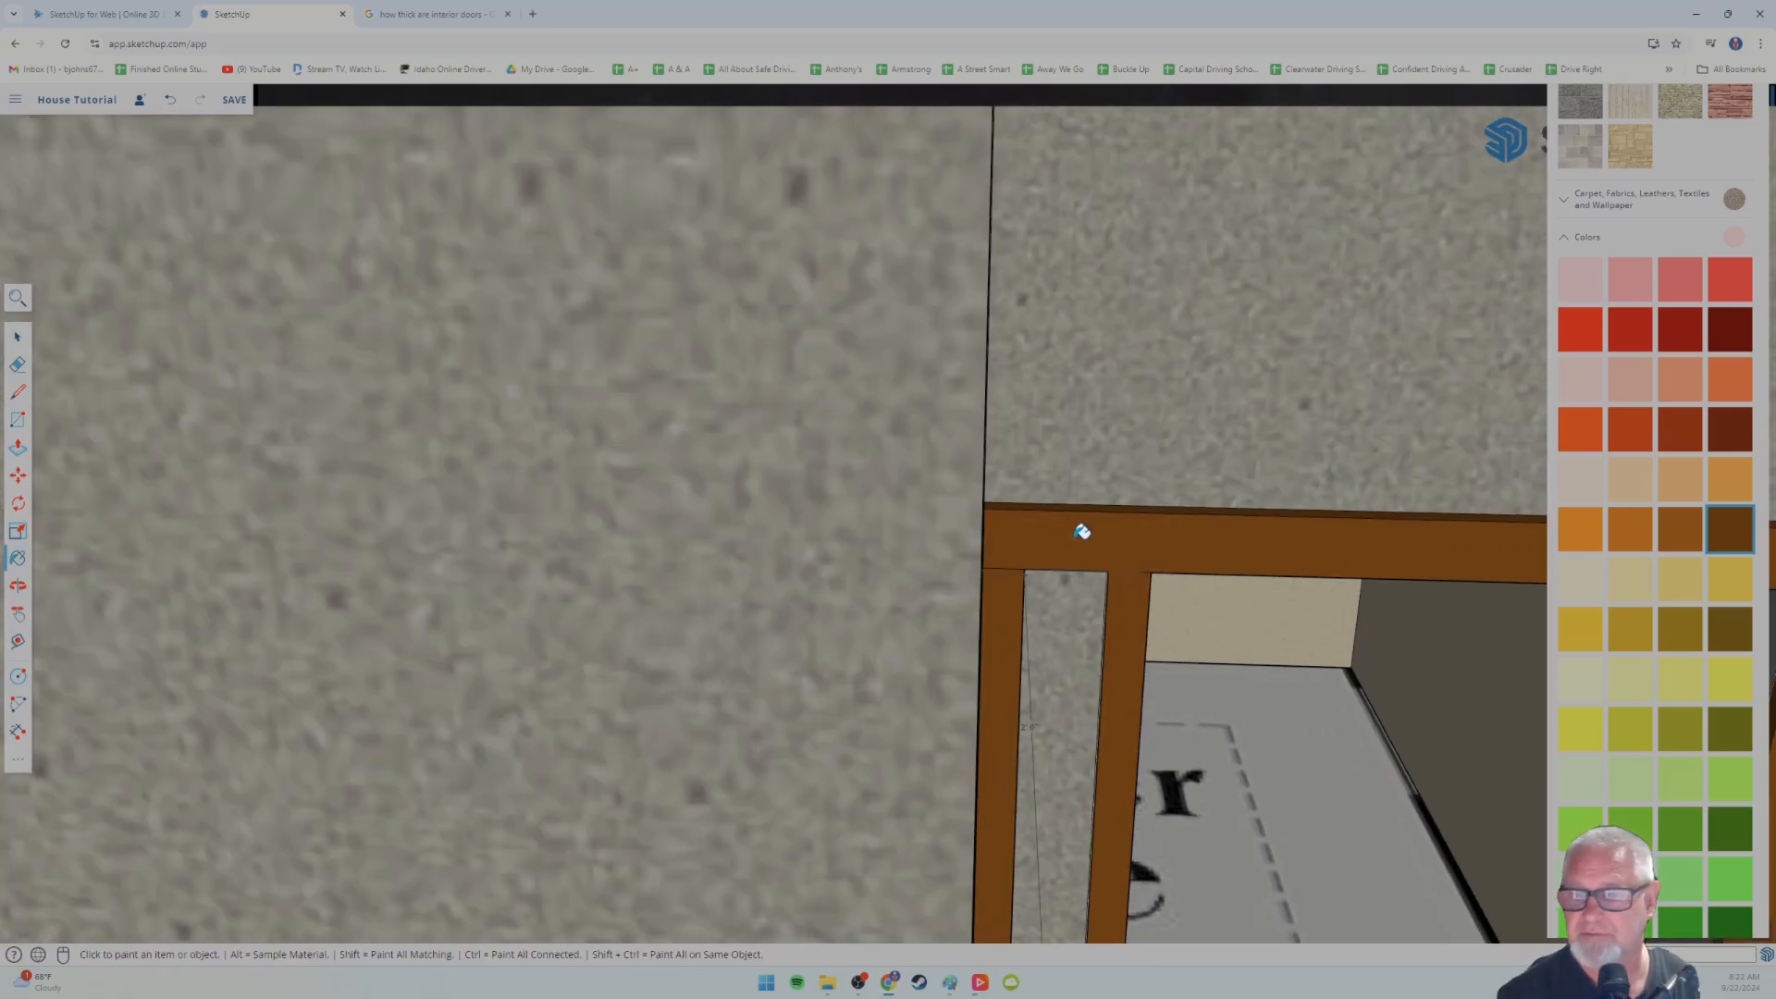
{"action": "middle_click_drag", "start_coordinate": [908, 512], "coordinate": [602, 435], "text": "shift"}
{"action": "middle_click_drag", "start_coordinate": [1030, 526], "coordinate": [903, 493]}
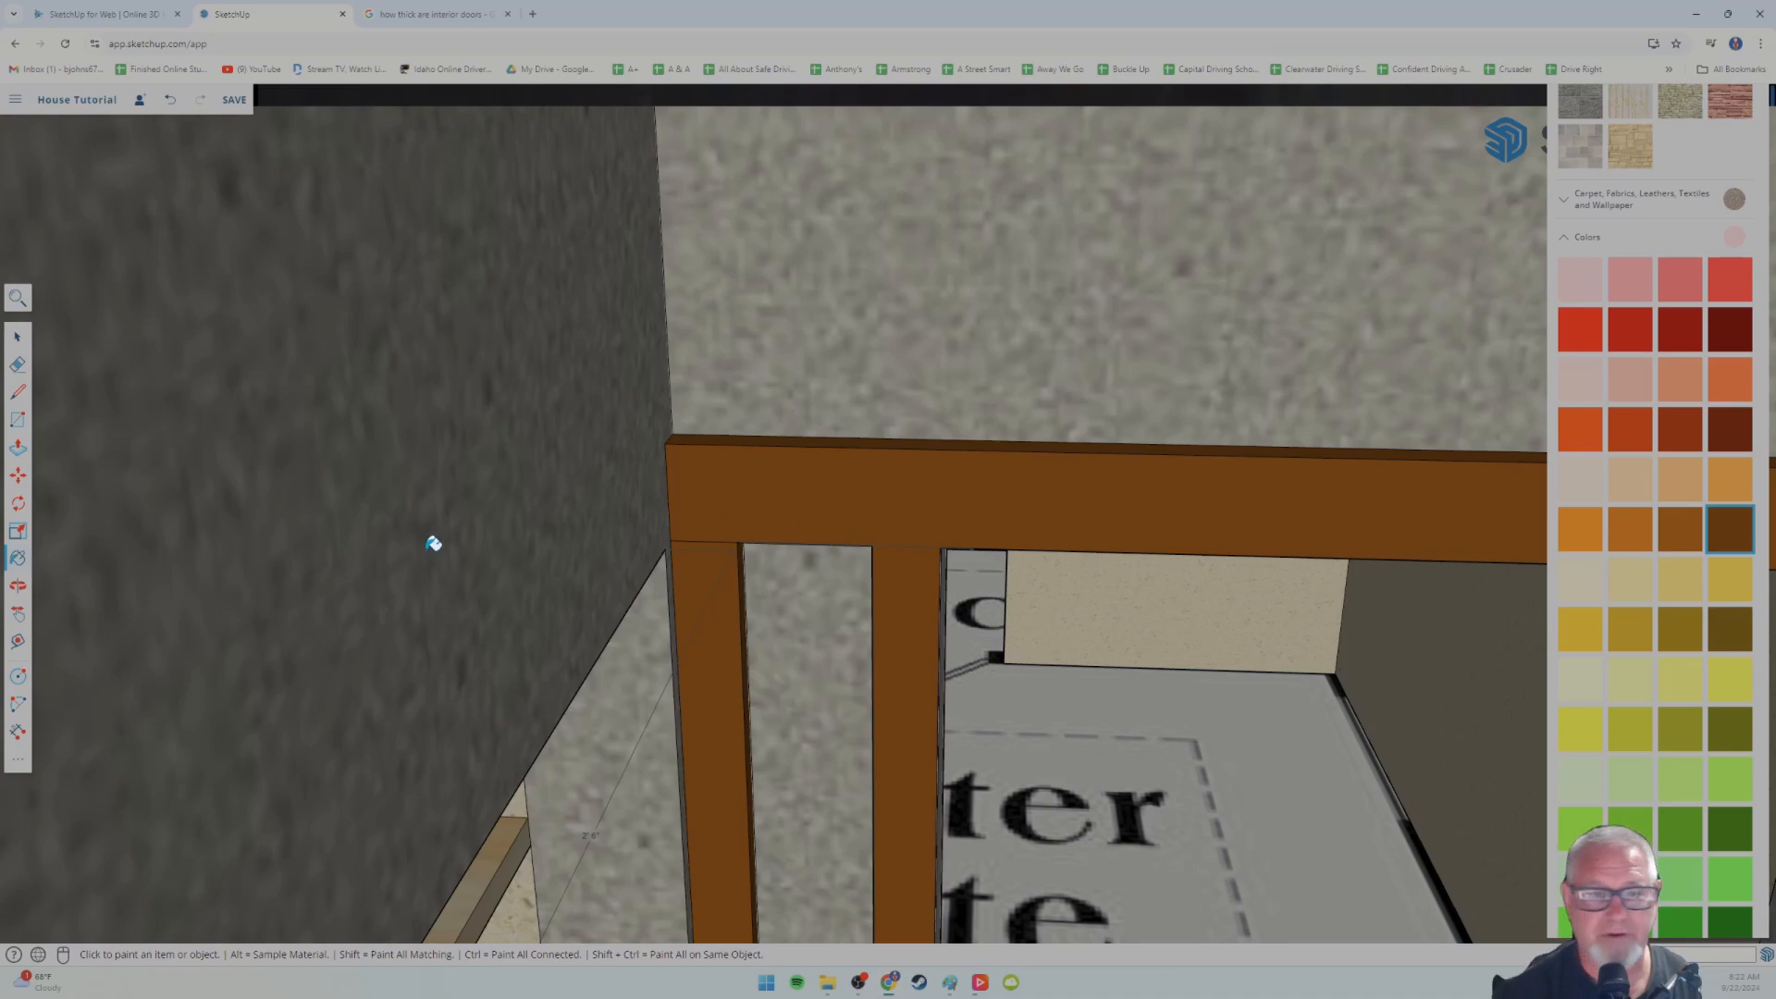
{"action": "left_click", "coordinate": [18, 391]}
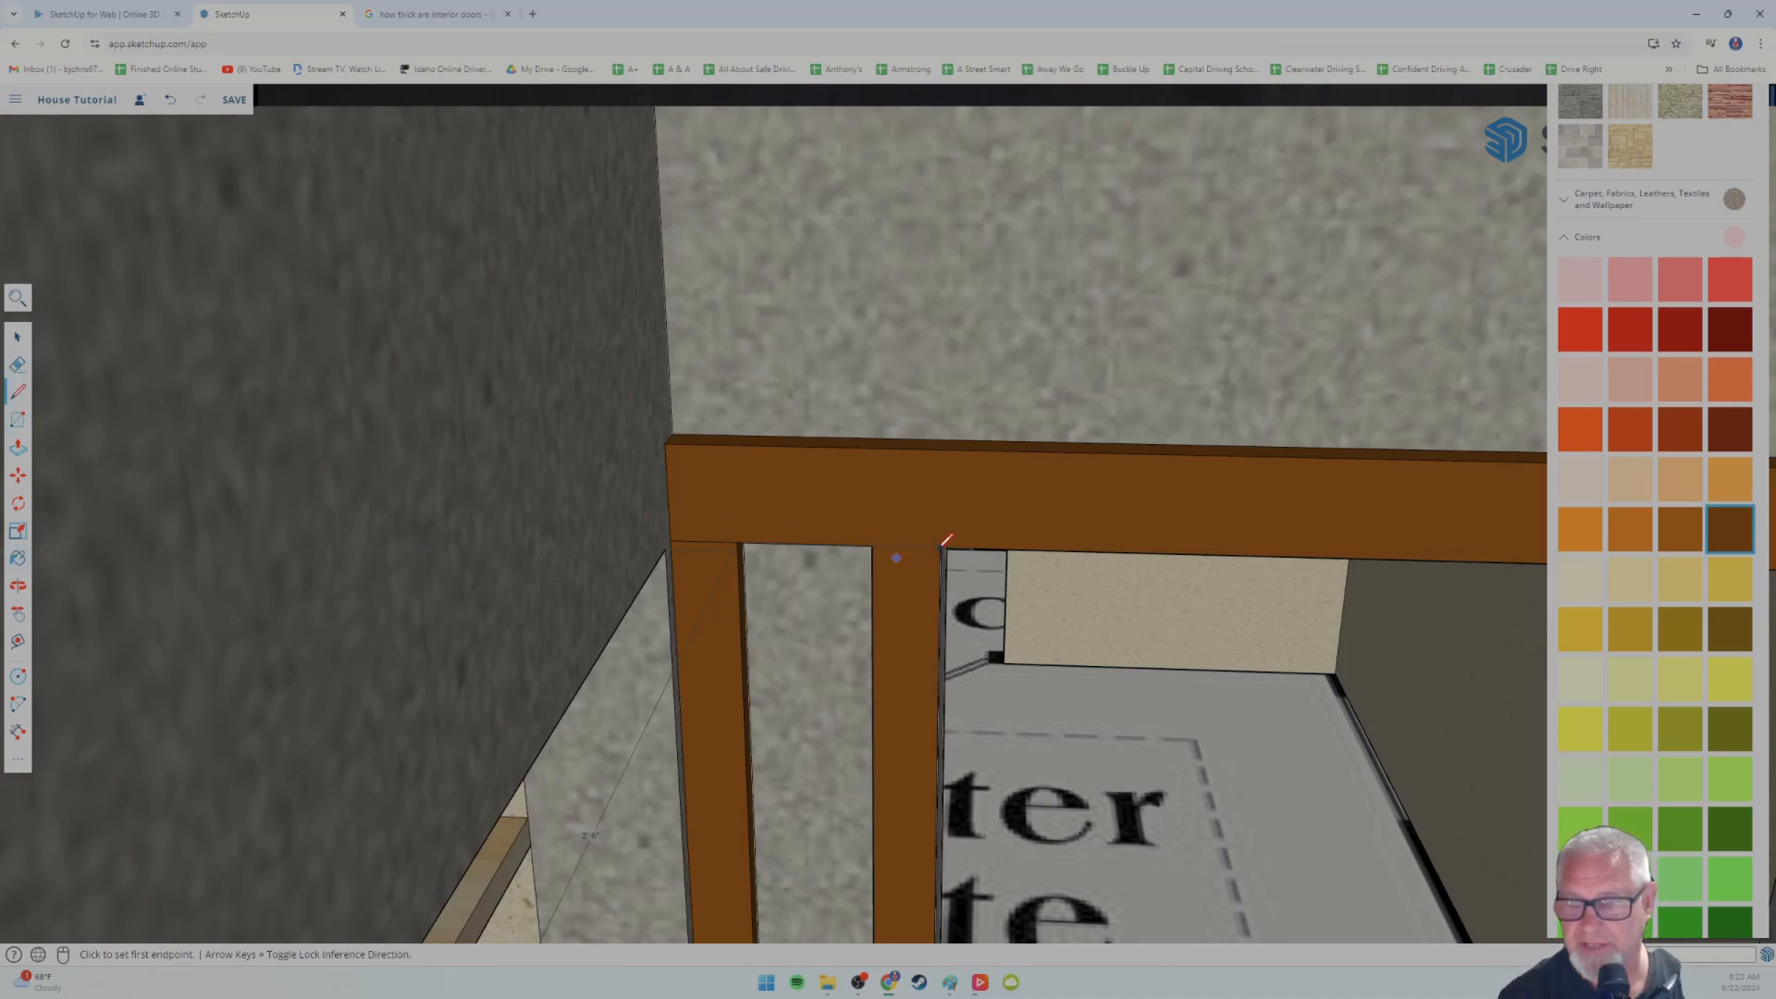
{"action": "left_click", "coordinate": [941, 547]}
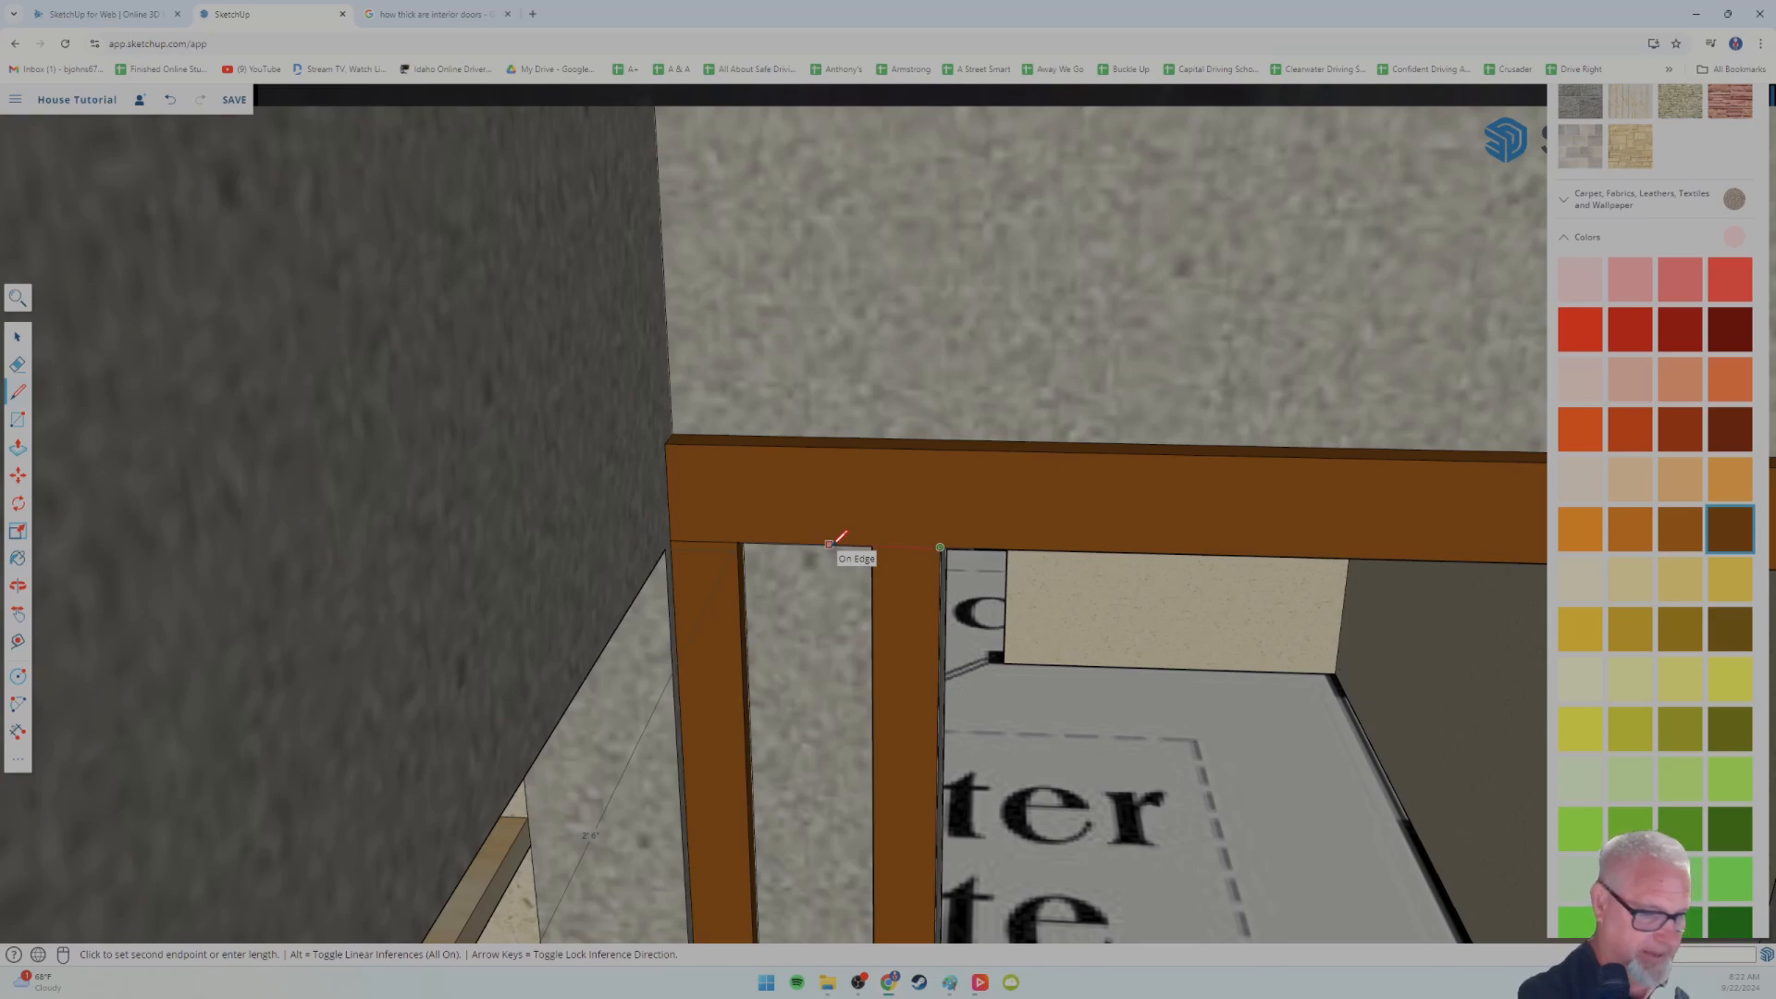
{"action": "left_click", "coordinate": [831, 543]}
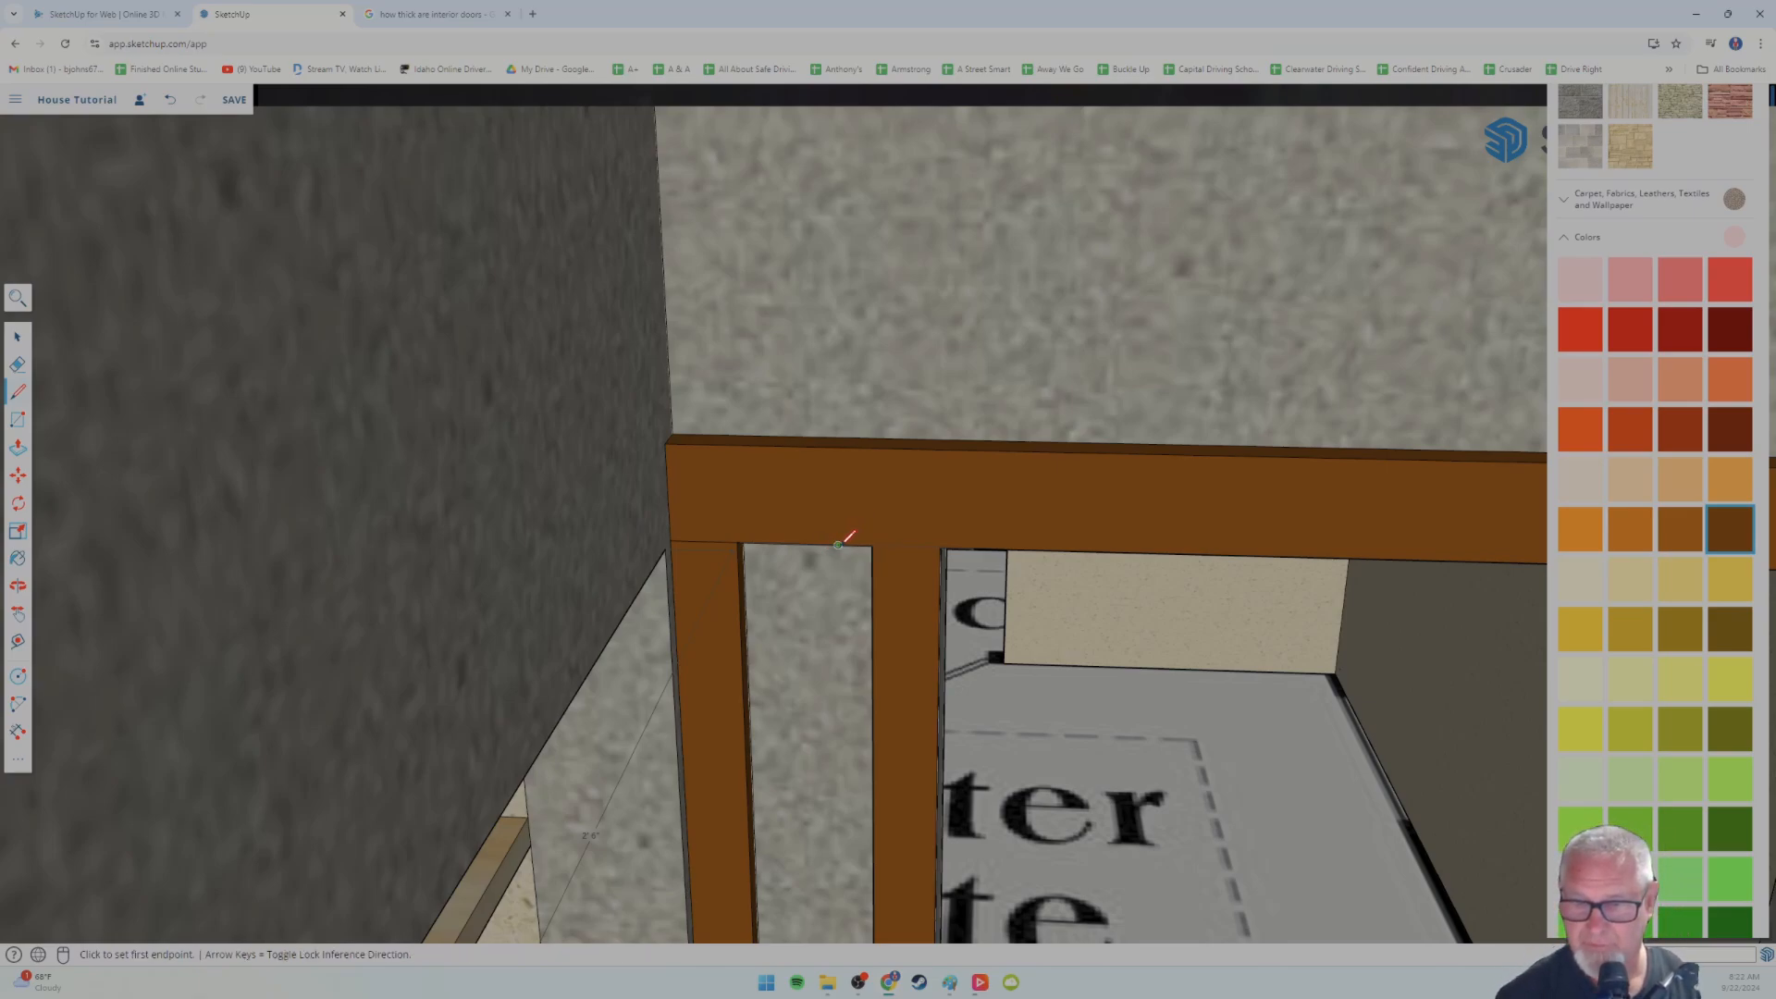
{"action": "left_click", "coordinate": [838, 545]}
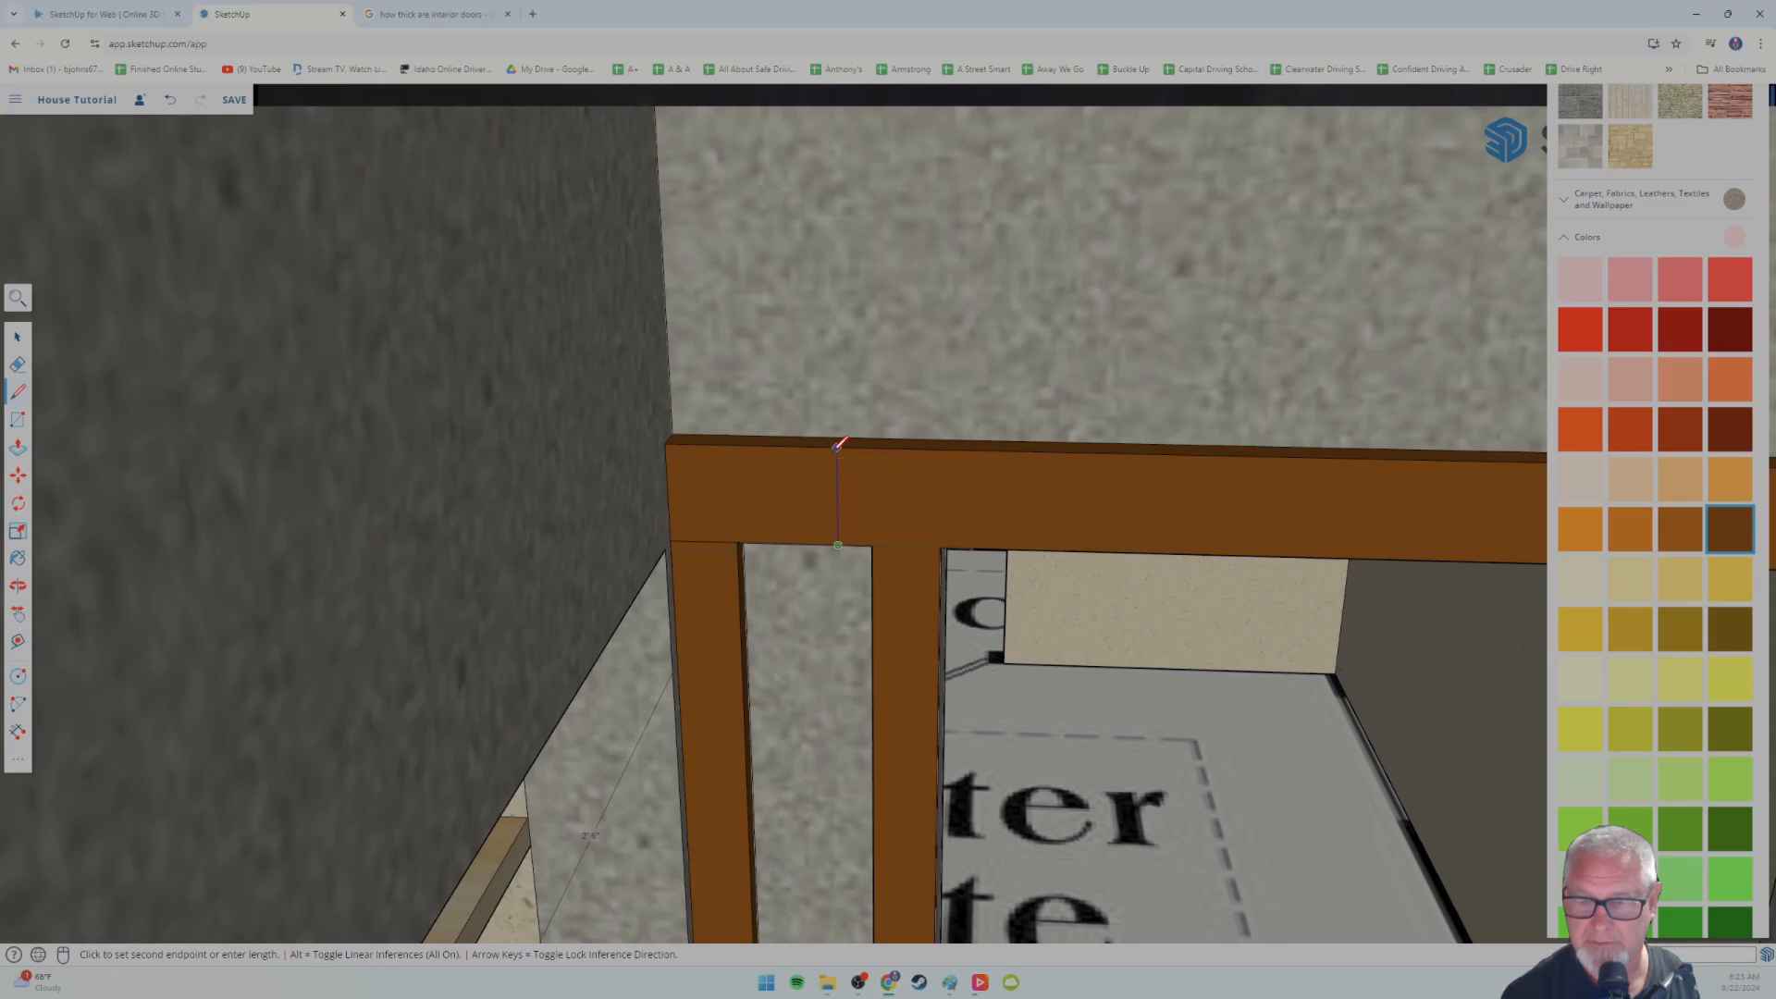
{"action": "left_click", "coordinate": [837, 449]}
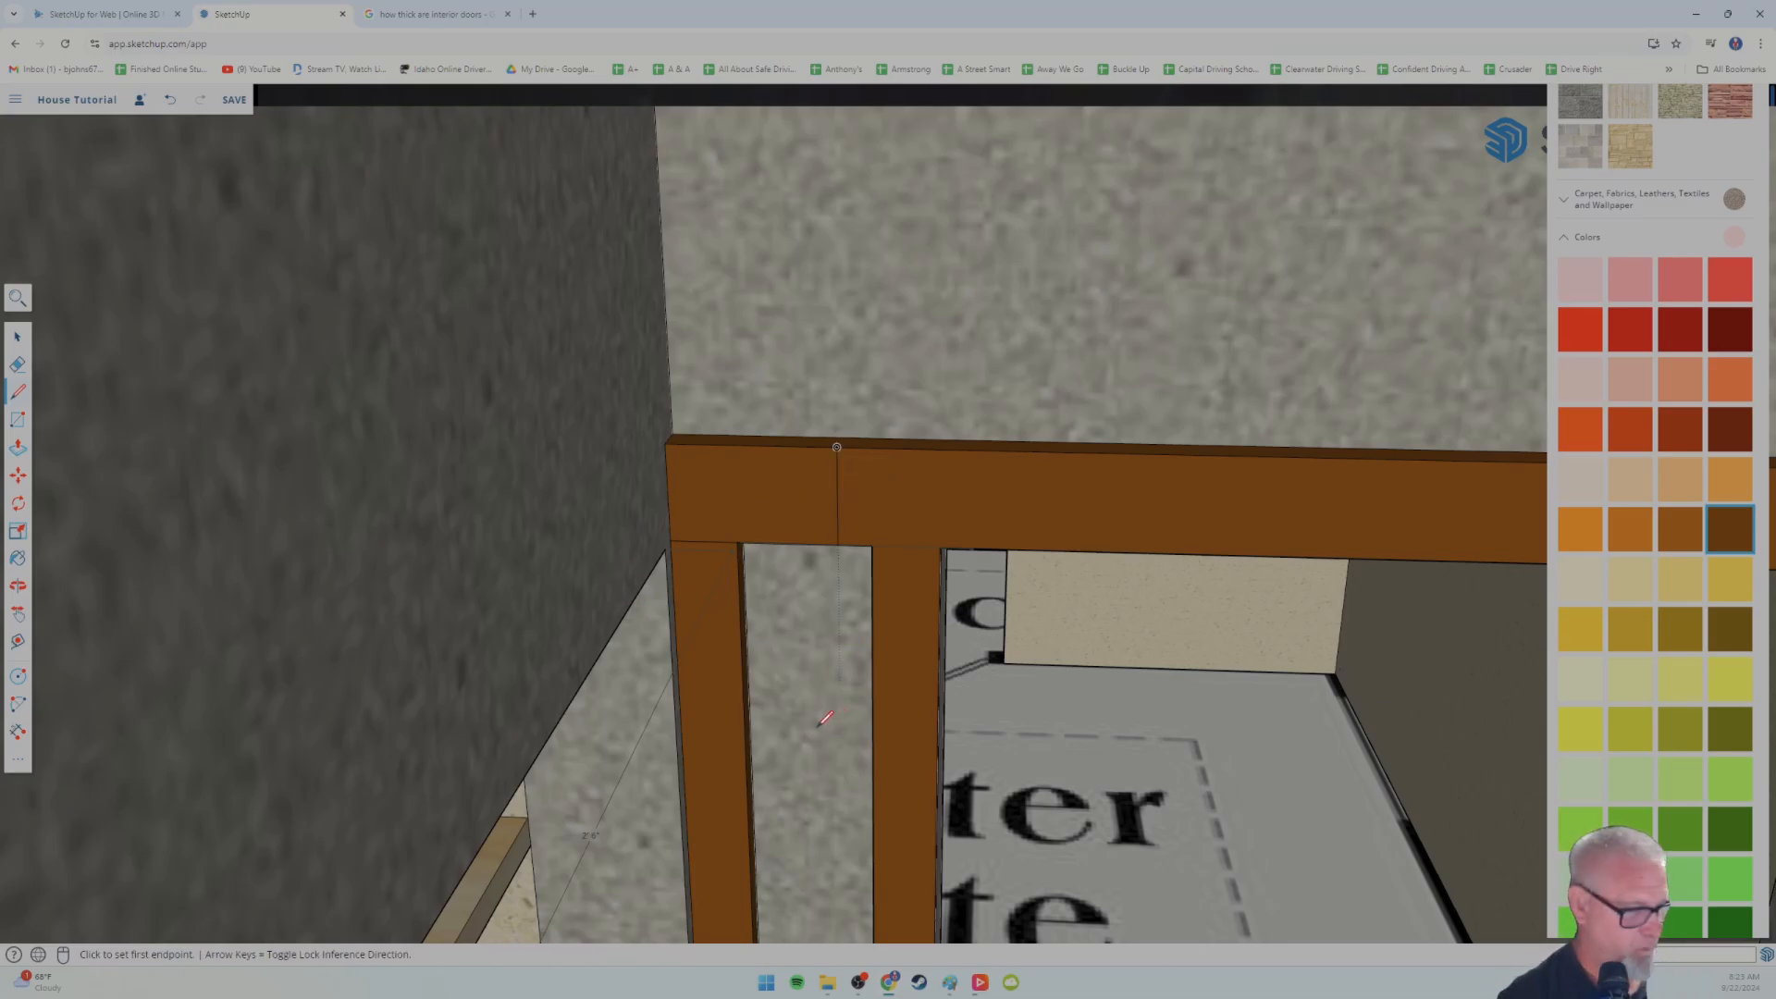
- Push/Pull the inner post's narrow side face toward the neighboring post, widening it to the vertical line on the head trim
{"action": "scroll", "coordinate": [896, 714], "scroll_direction": "up", "scroll_amount": 3}
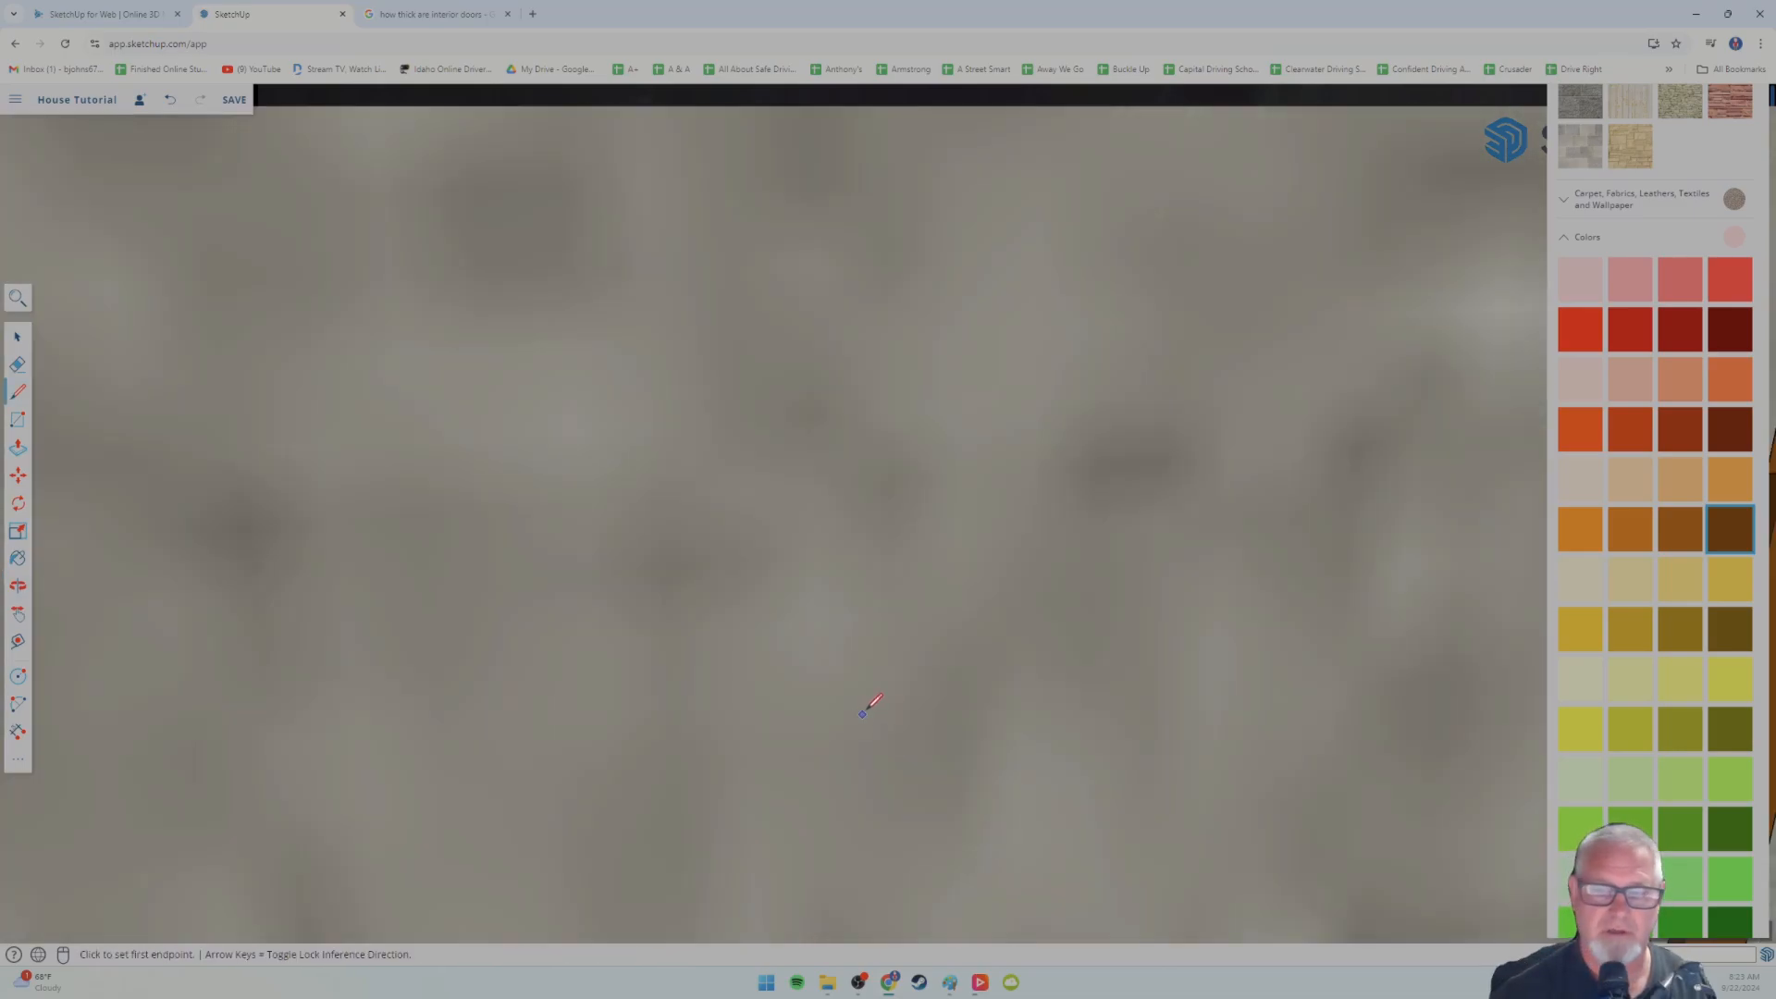
{"action": "scroll", "coordinate": [860, 648], "scroll_direction": "down", "scroll_amount": 5}
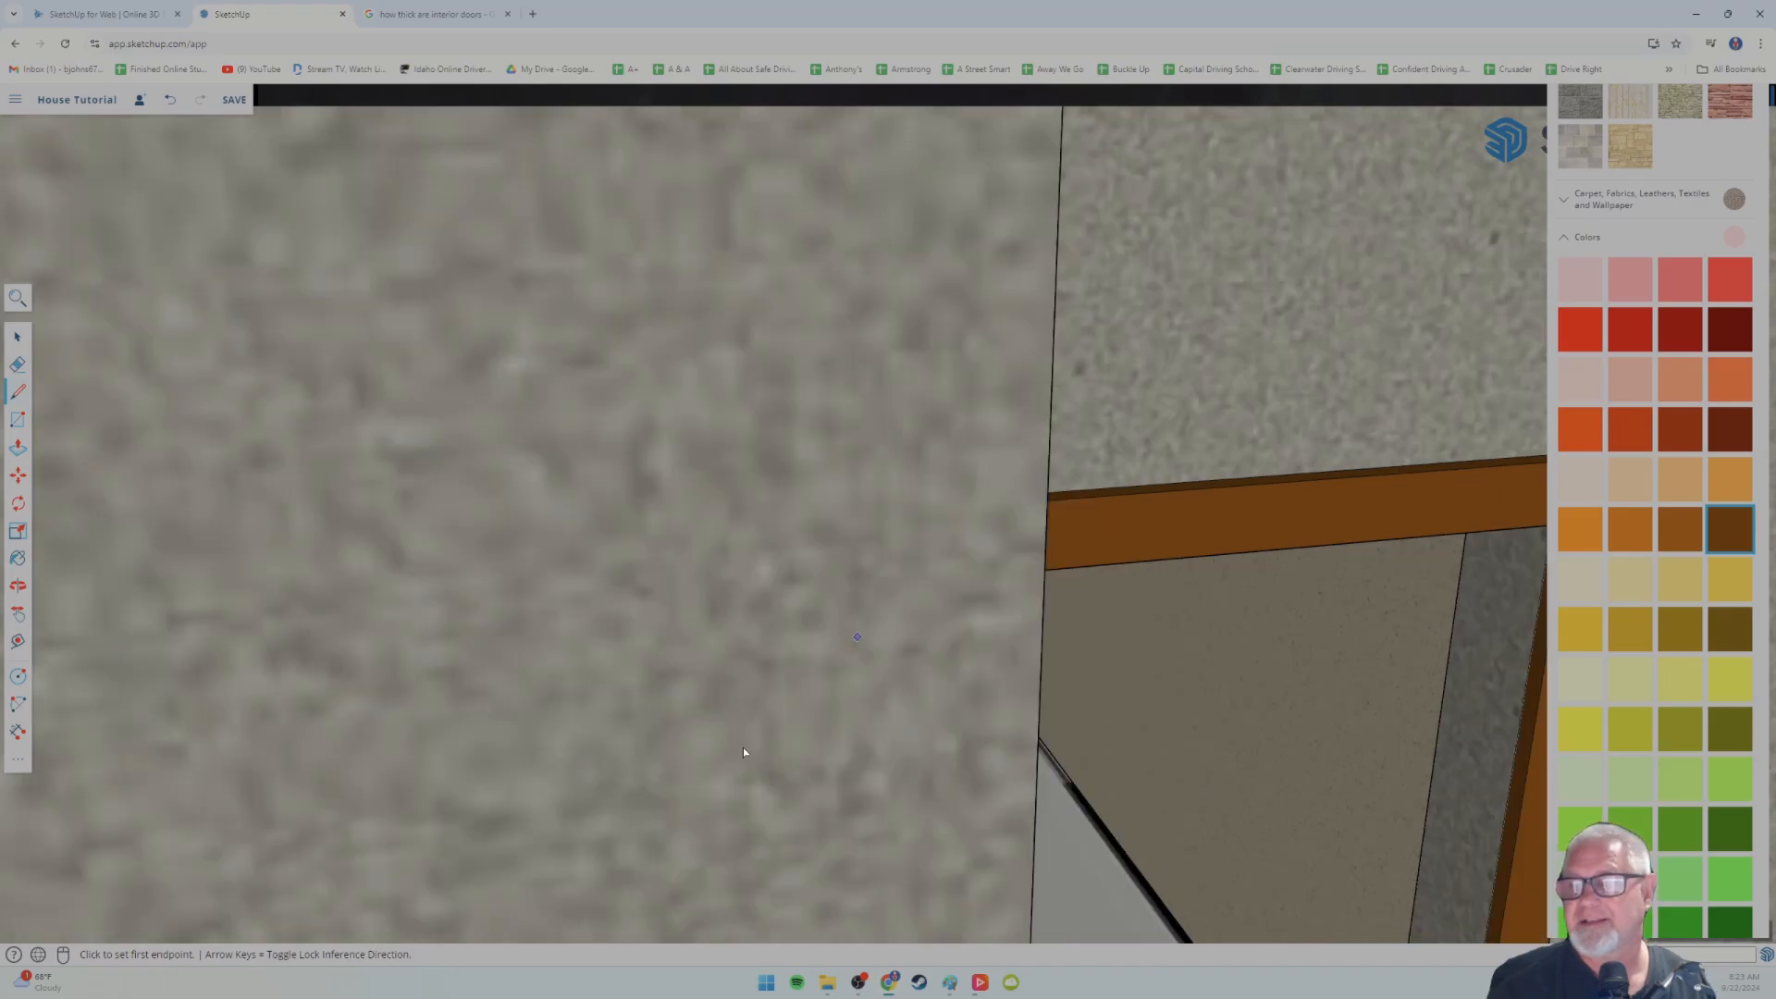
{"action": "scroll", "coordinate": [743, 751], "scroll_direction": "down", "scroll_amount": 2}
{"action": "scroll", "coordinate": [951, 695], "scroll_direction": "up", "scroll_amount": 4}
{"action": "scroll", "coordinate": [845, 687], "scroll_direction": "down", "scroll_amount": 1}
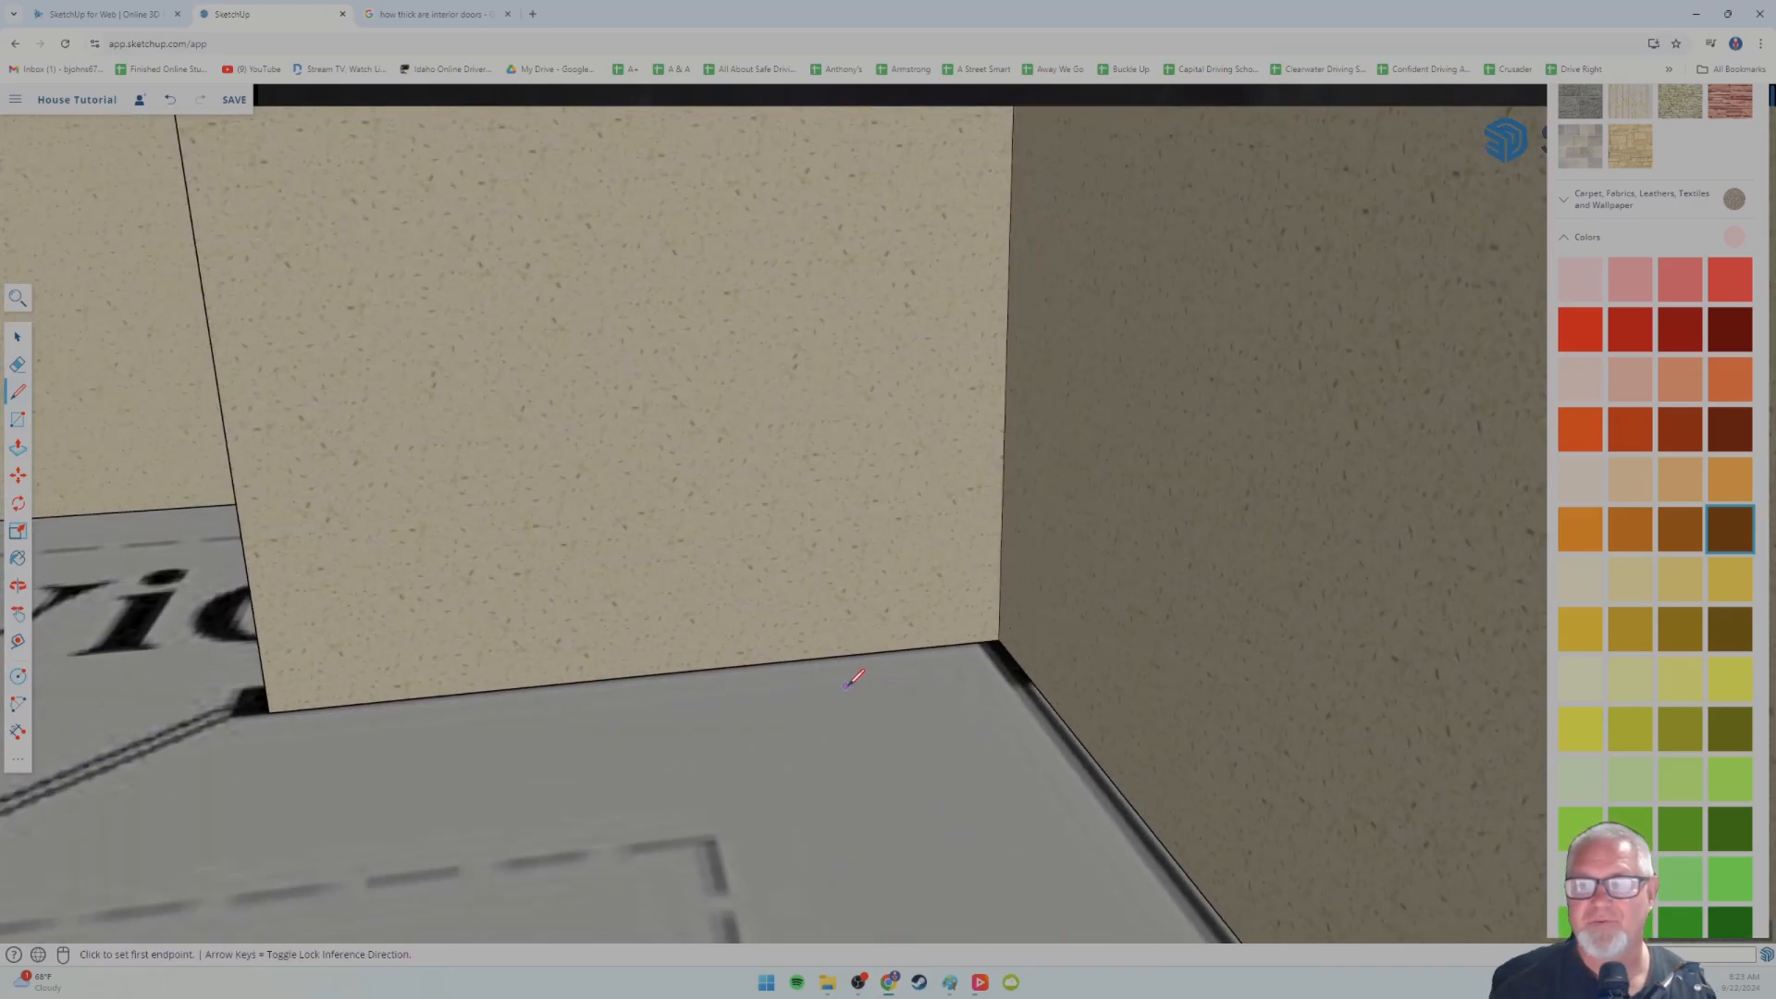
{"action": "scroll", "coordinate": [845, 685], "scroll_direction": "down", "scroll_amount": 2}
{"action": "middle_click_drag", "start_coordinate": [764, 709], "coordinate": [926, 847], "text": "shift"}
{"action": "scroll", "coordinate": [663, 683], "scroll_direction": "down", "scroll_amount": 5}
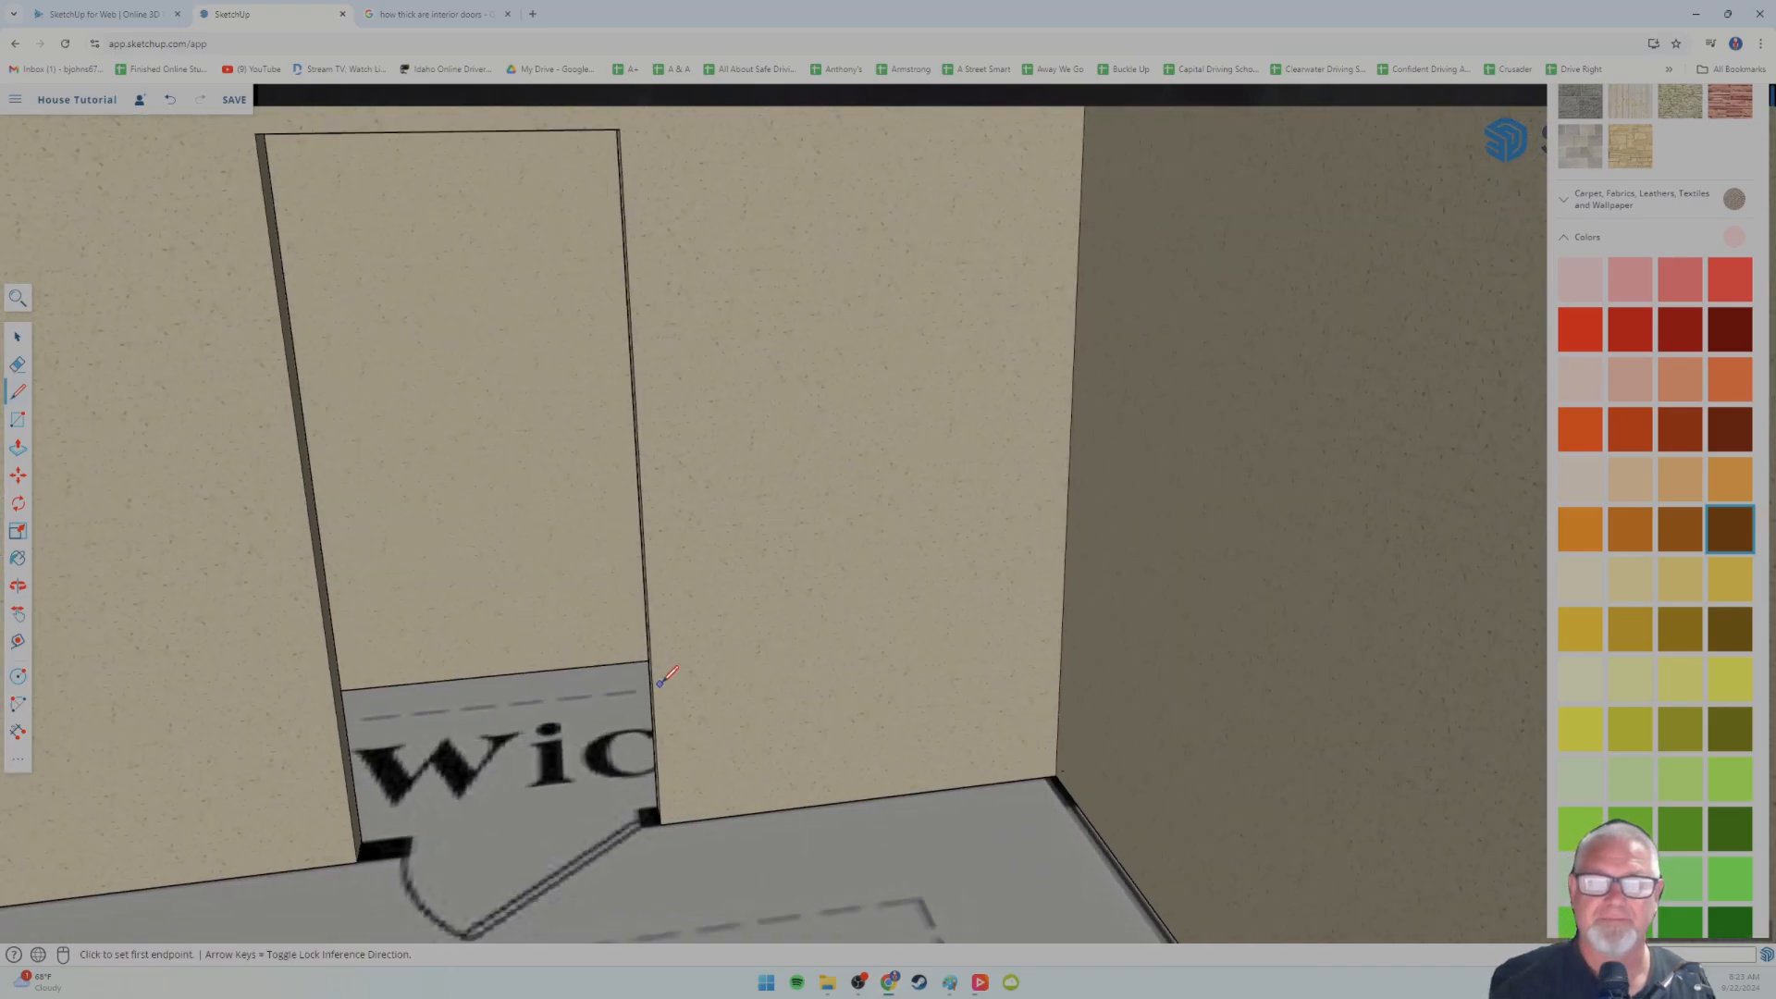
{"action": "middle_click_drag", "start_coordinate": [735, 566], "coordinate": [780, 766]}
{"action": "middle_click_drag", "start_coordinate": [780, 670], "coordinate": [788, 637]}
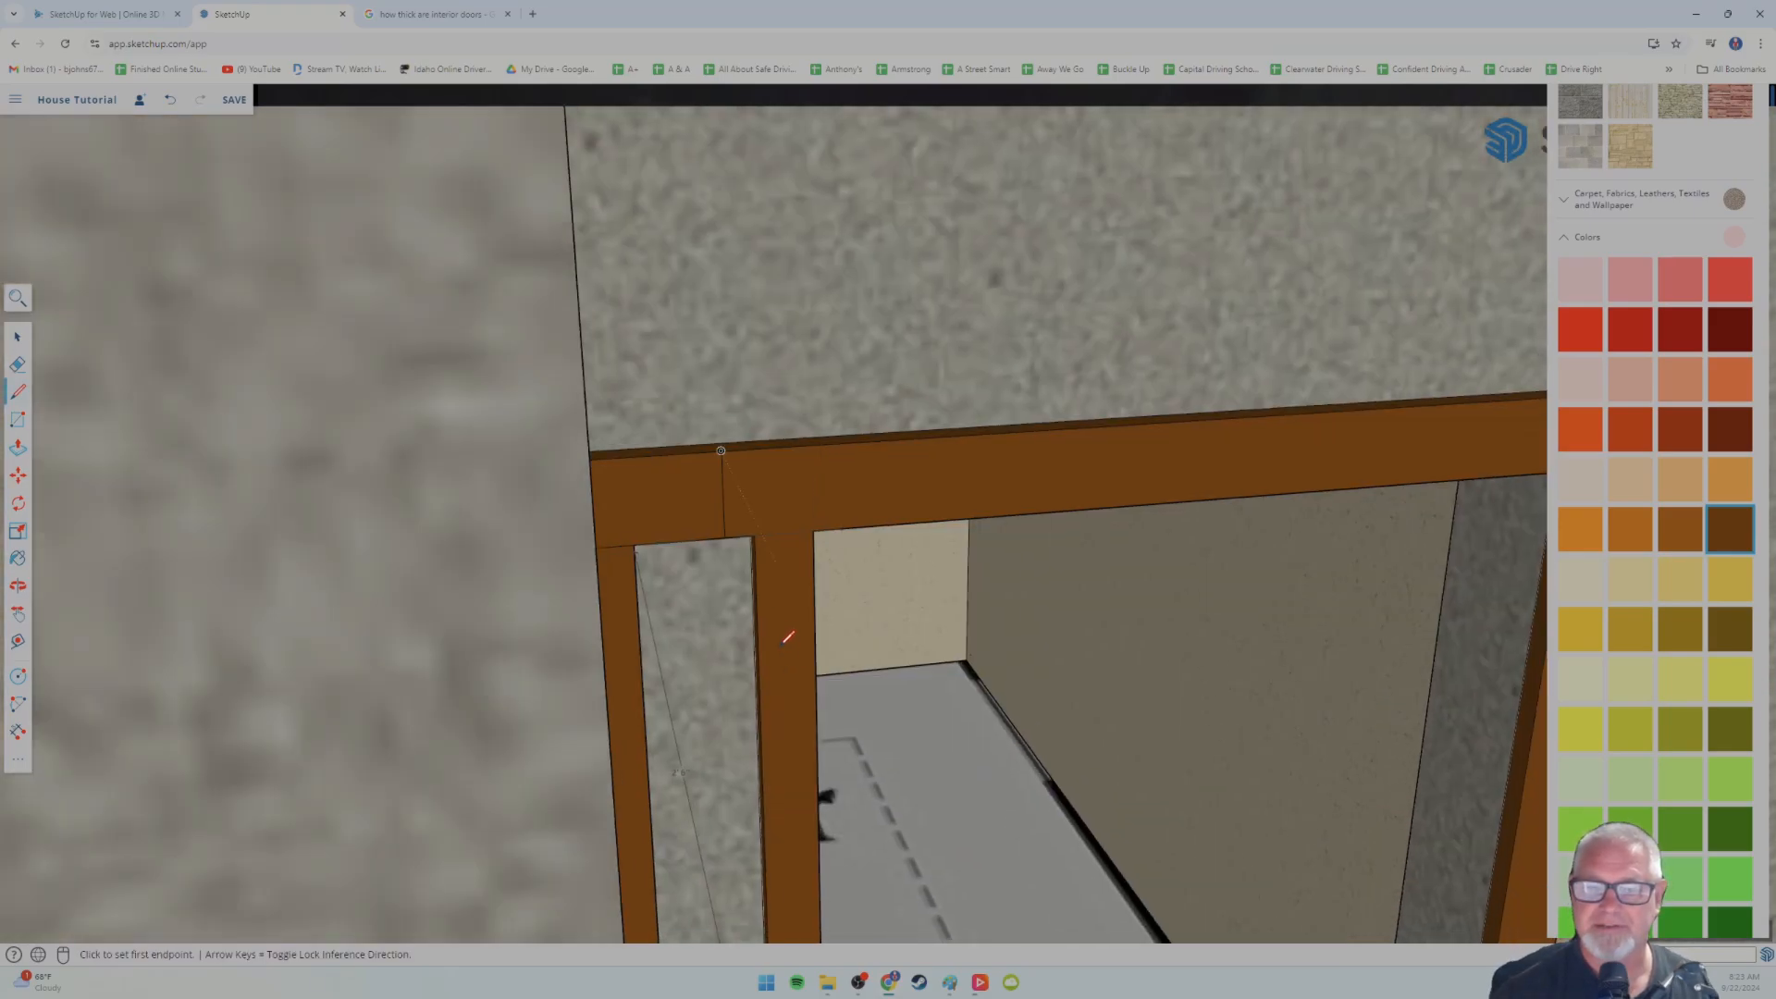
{"action": "scroll", "coordinate": [782, 641], "scroll_direction": "up", "scroll_amount": 3}
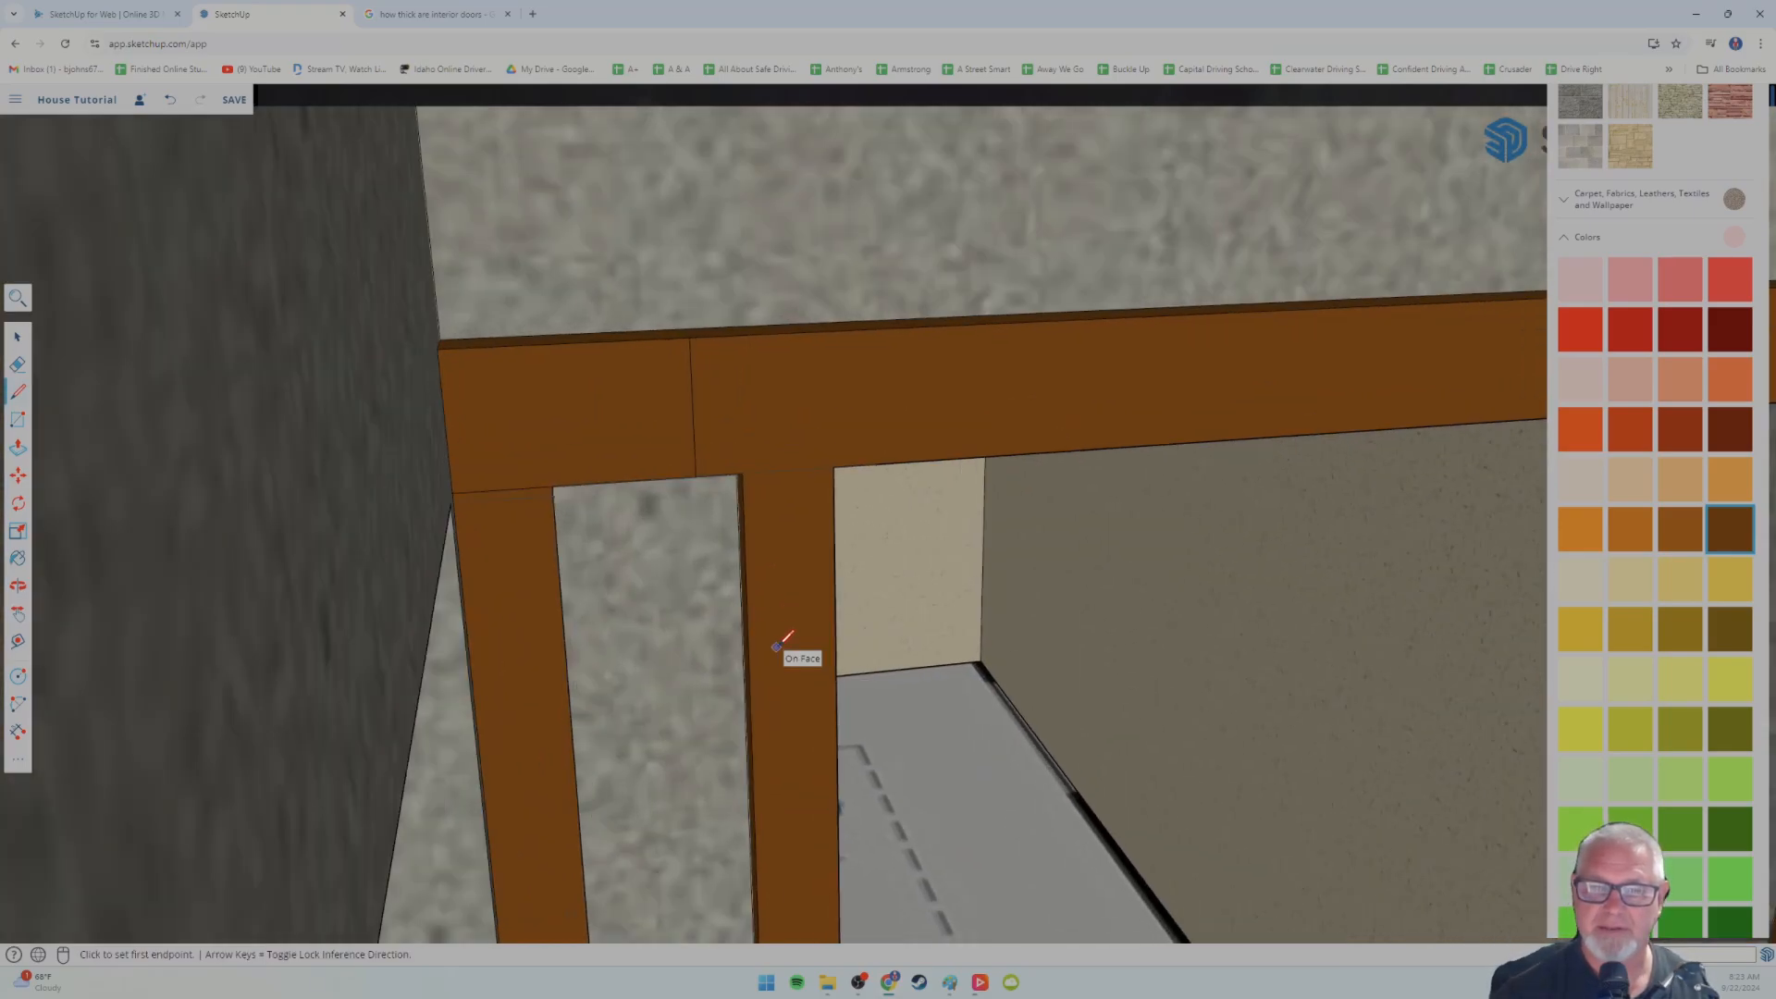
{"action": "scroll", "coordinate": [786, 638], "scroll_direction": "up", "scroll_amount": 2}
{"action": "mouse_move", "coordinate": [766, 646]}
{"action": "middle_mouse_down"}
{"action": "mouse_move", "coordinate": [777, 659]}
{"action": "mouse_move", "coordinate": [721, 624]}
{"action": "middle_mouse_up"}
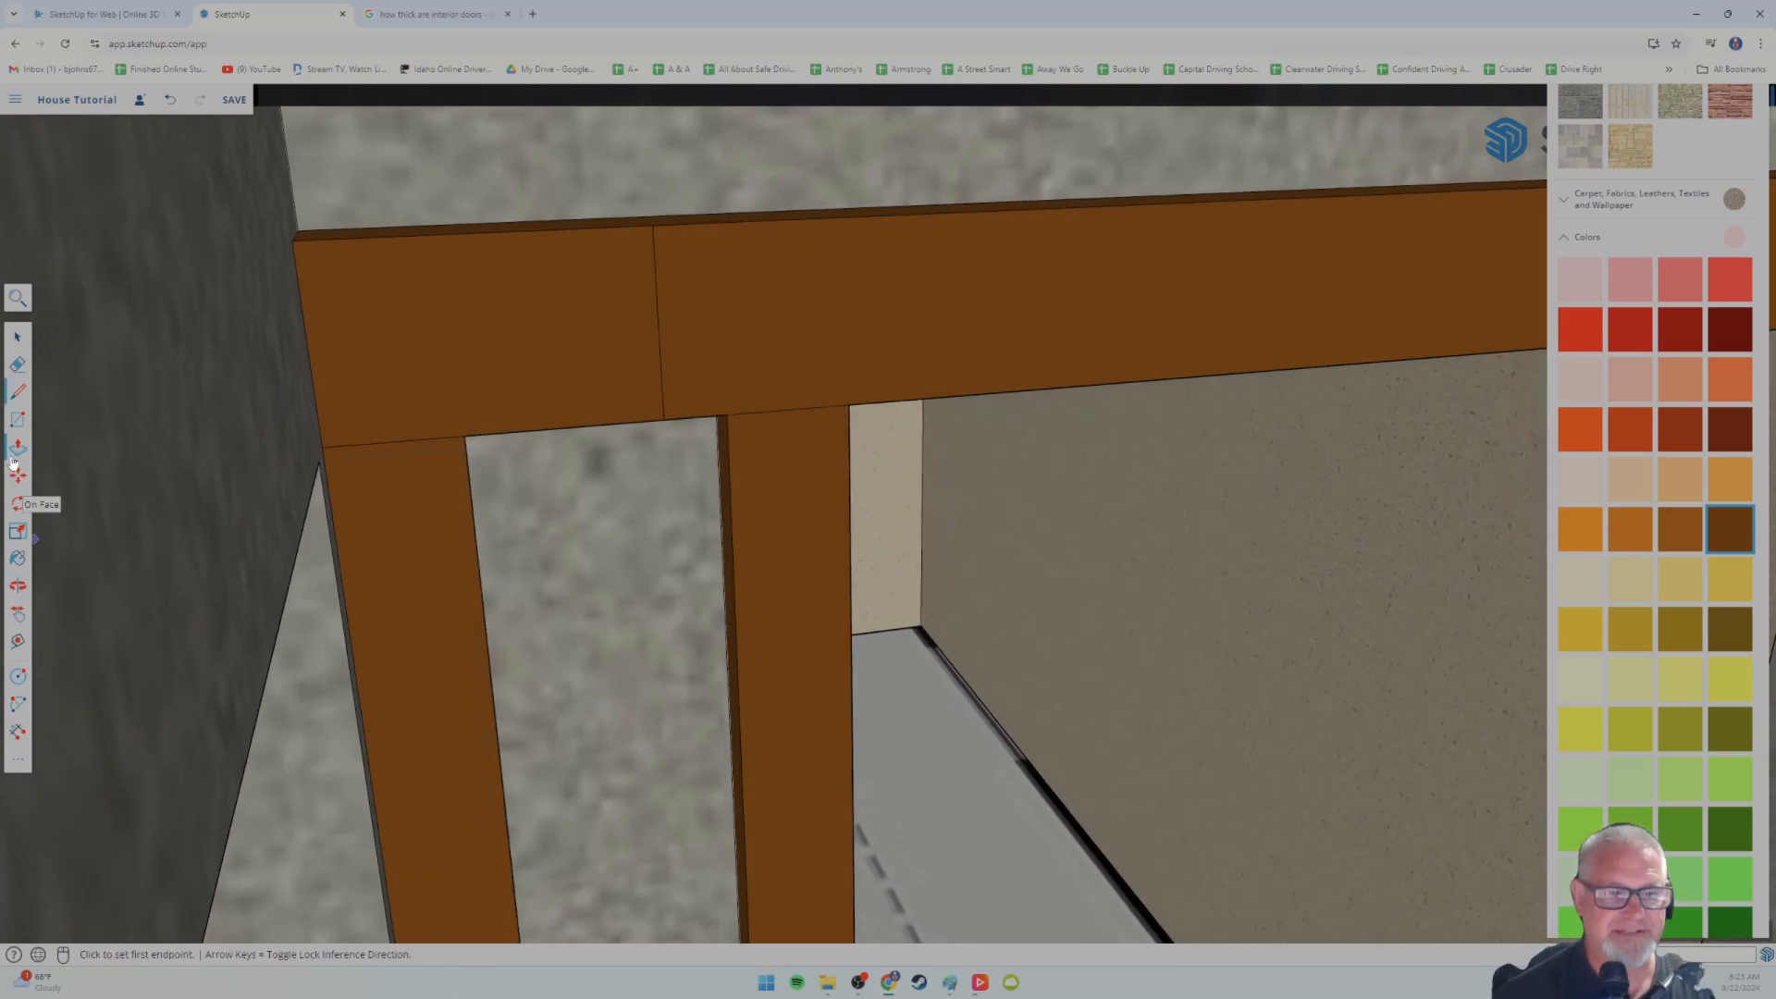
{"action": "key", "text": "p"}
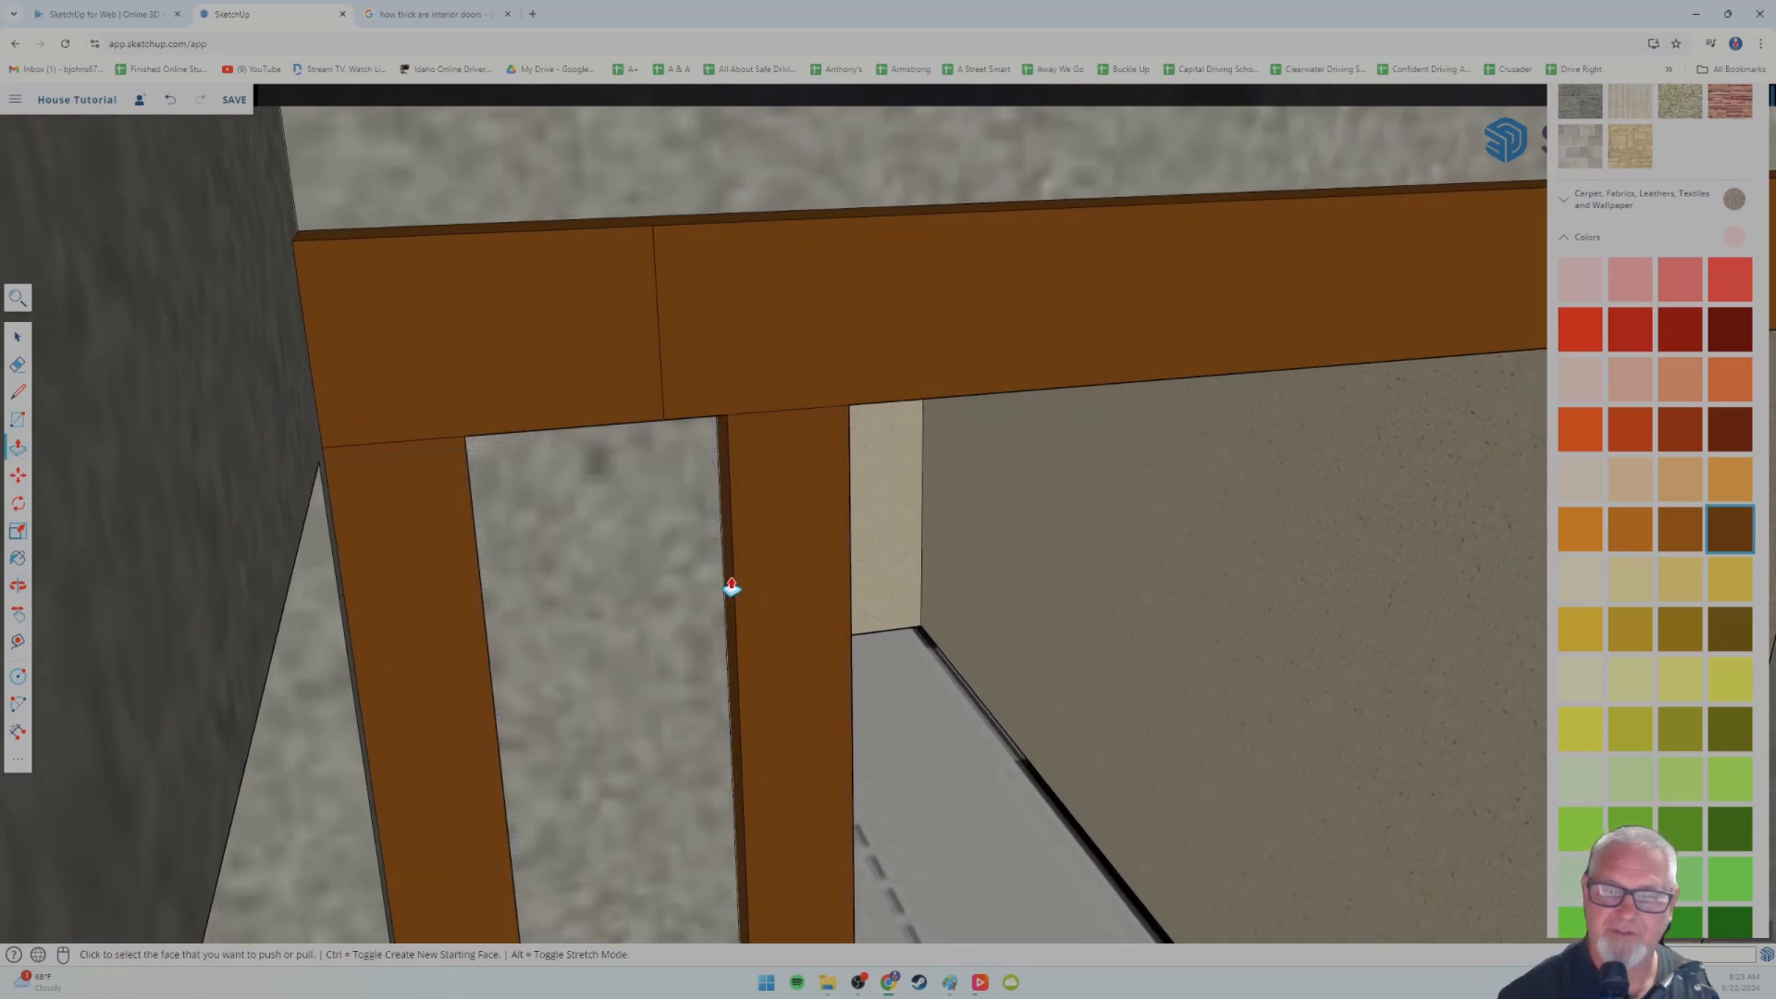
{"action": "left_click", "coordinate": [732, 588]}
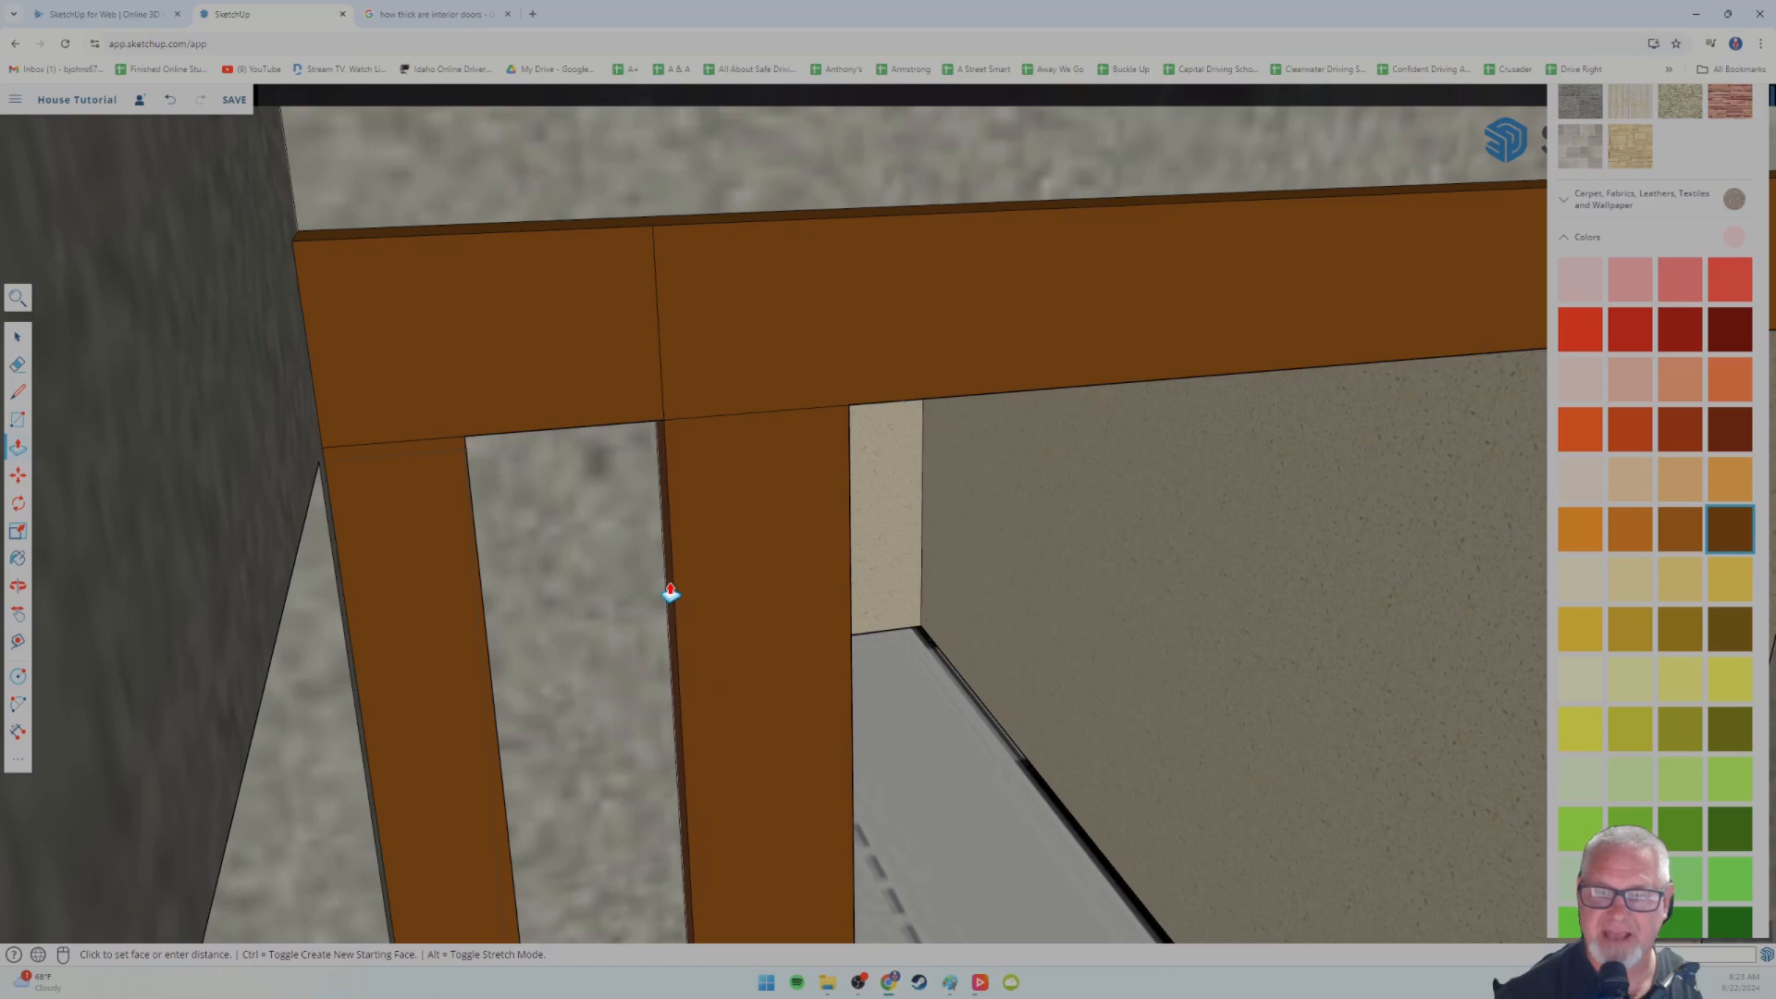
{"action": "left_click", "coordinate": [671, 592]}
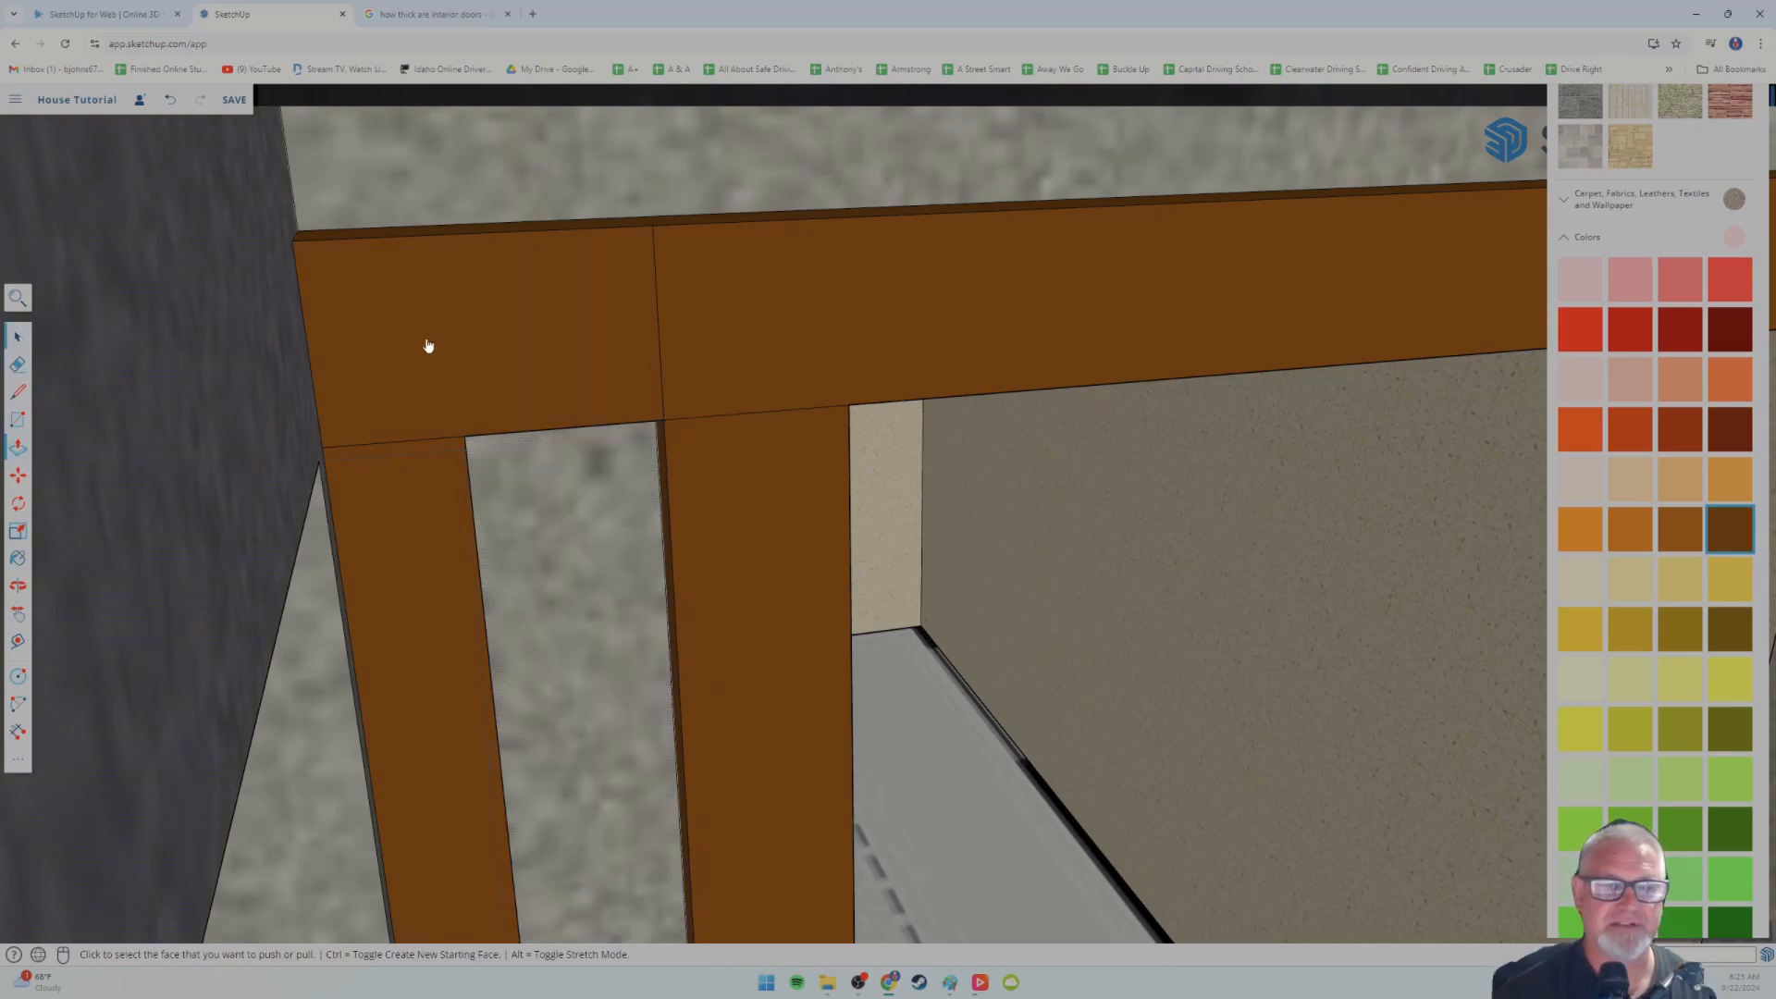
- Delete the front face of the head trim's end section above the outer post and the gap between the paired posts
{"action": "key", "text": "space"}
{"action": "key", "text": "Delete"}
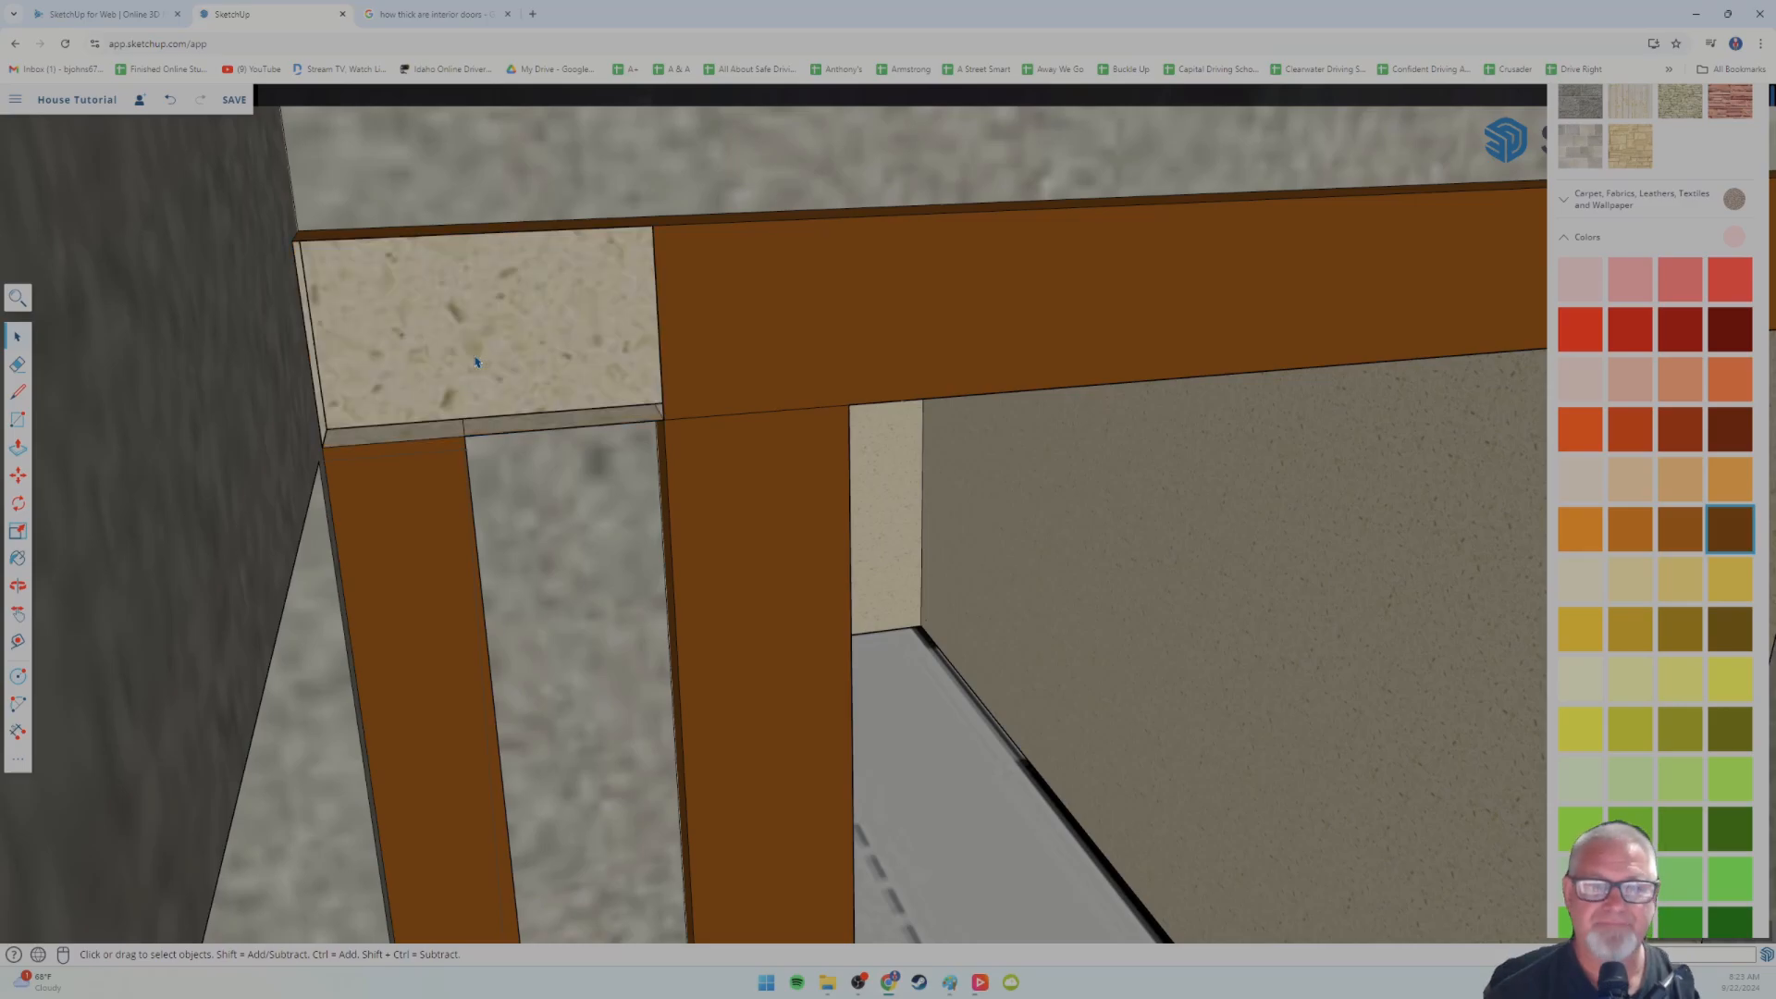
{"action": "middle_click_drag", "start_coordinate": [542, 299], "coordinate": [513, 484]}
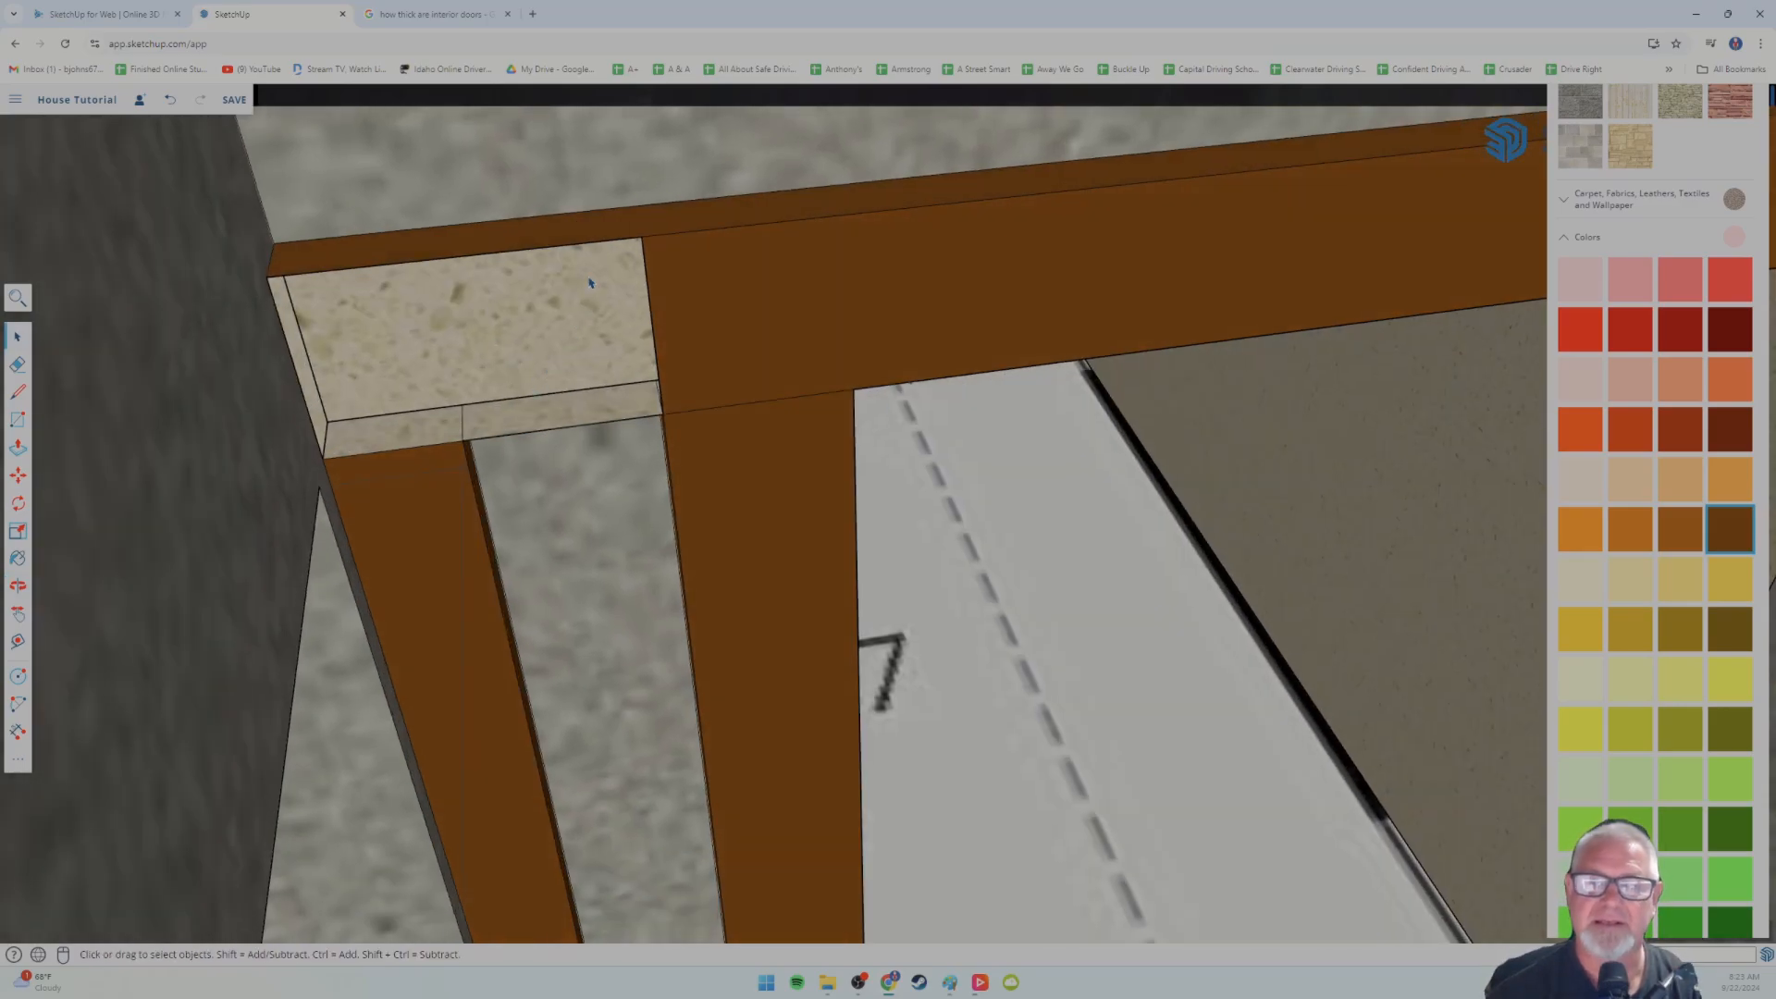
{"action": "middle_click_drag", "start_coordinate": [581, 283], "coordinate": [545, 315]}
- Draw a line across the head trim's top face in line with the inner post's edge, and delete the end portion of that face
{"action": "left_click", "coordinate": [21, 396]}
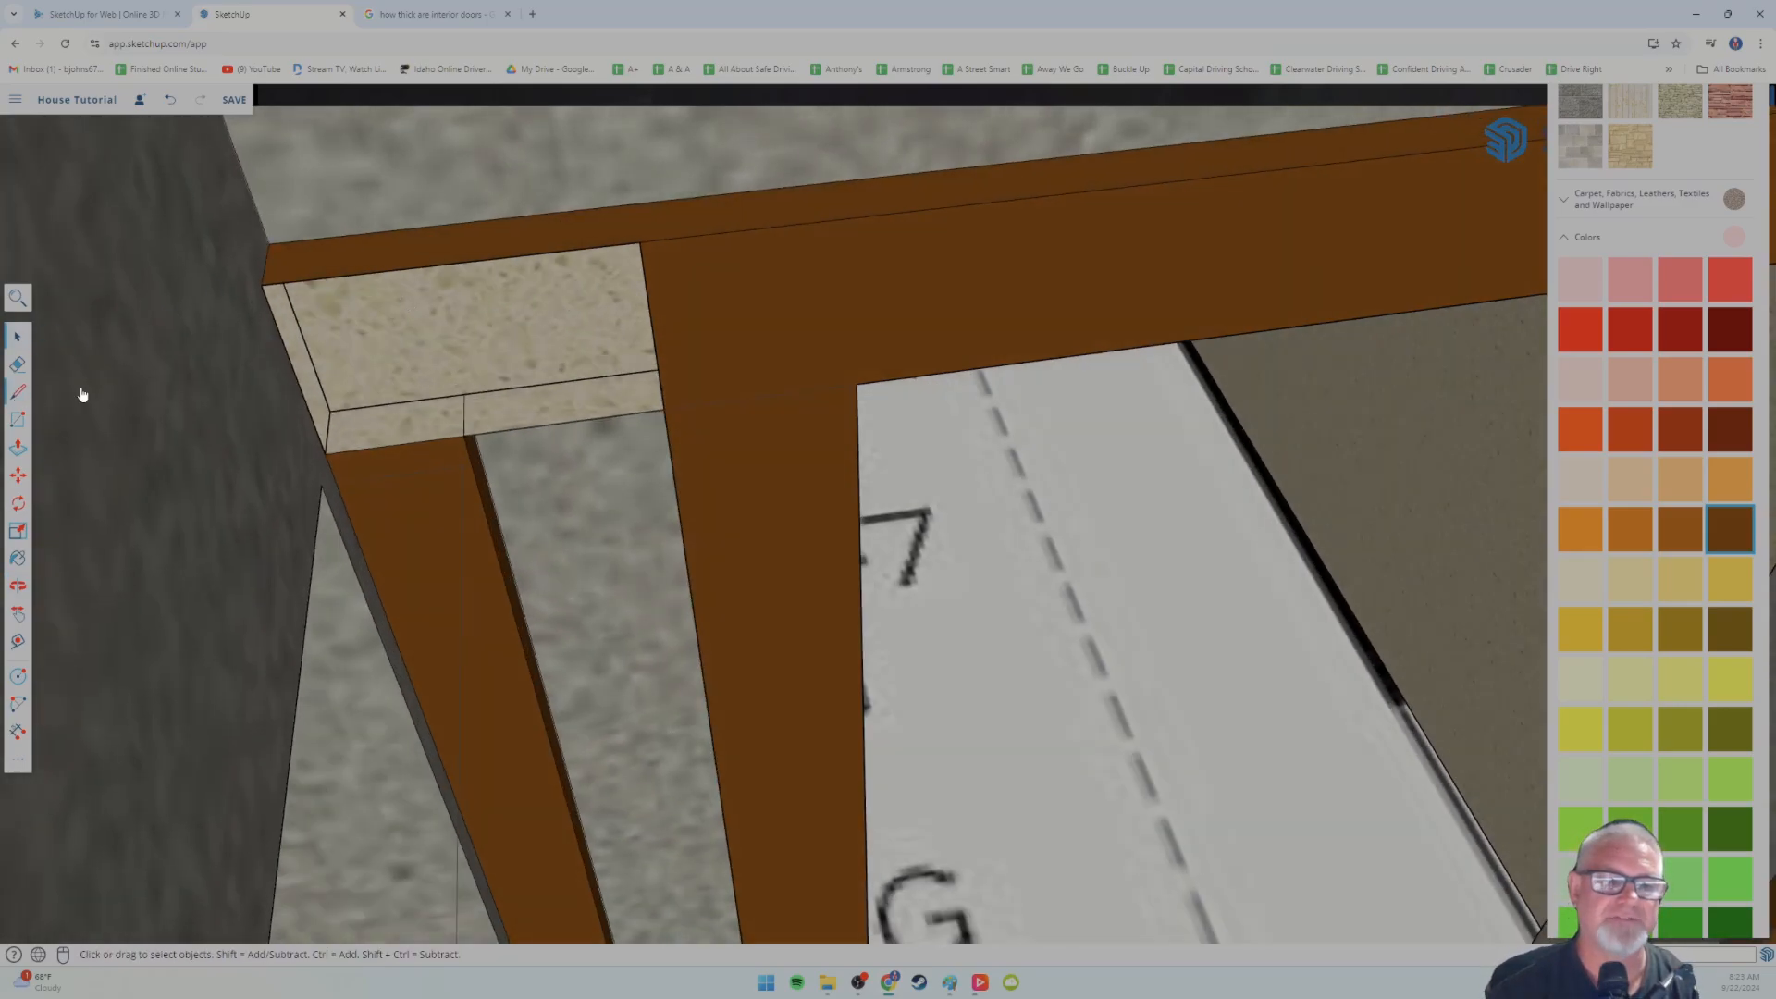
{"action": "left_click", "coordinate": [639, 241]}
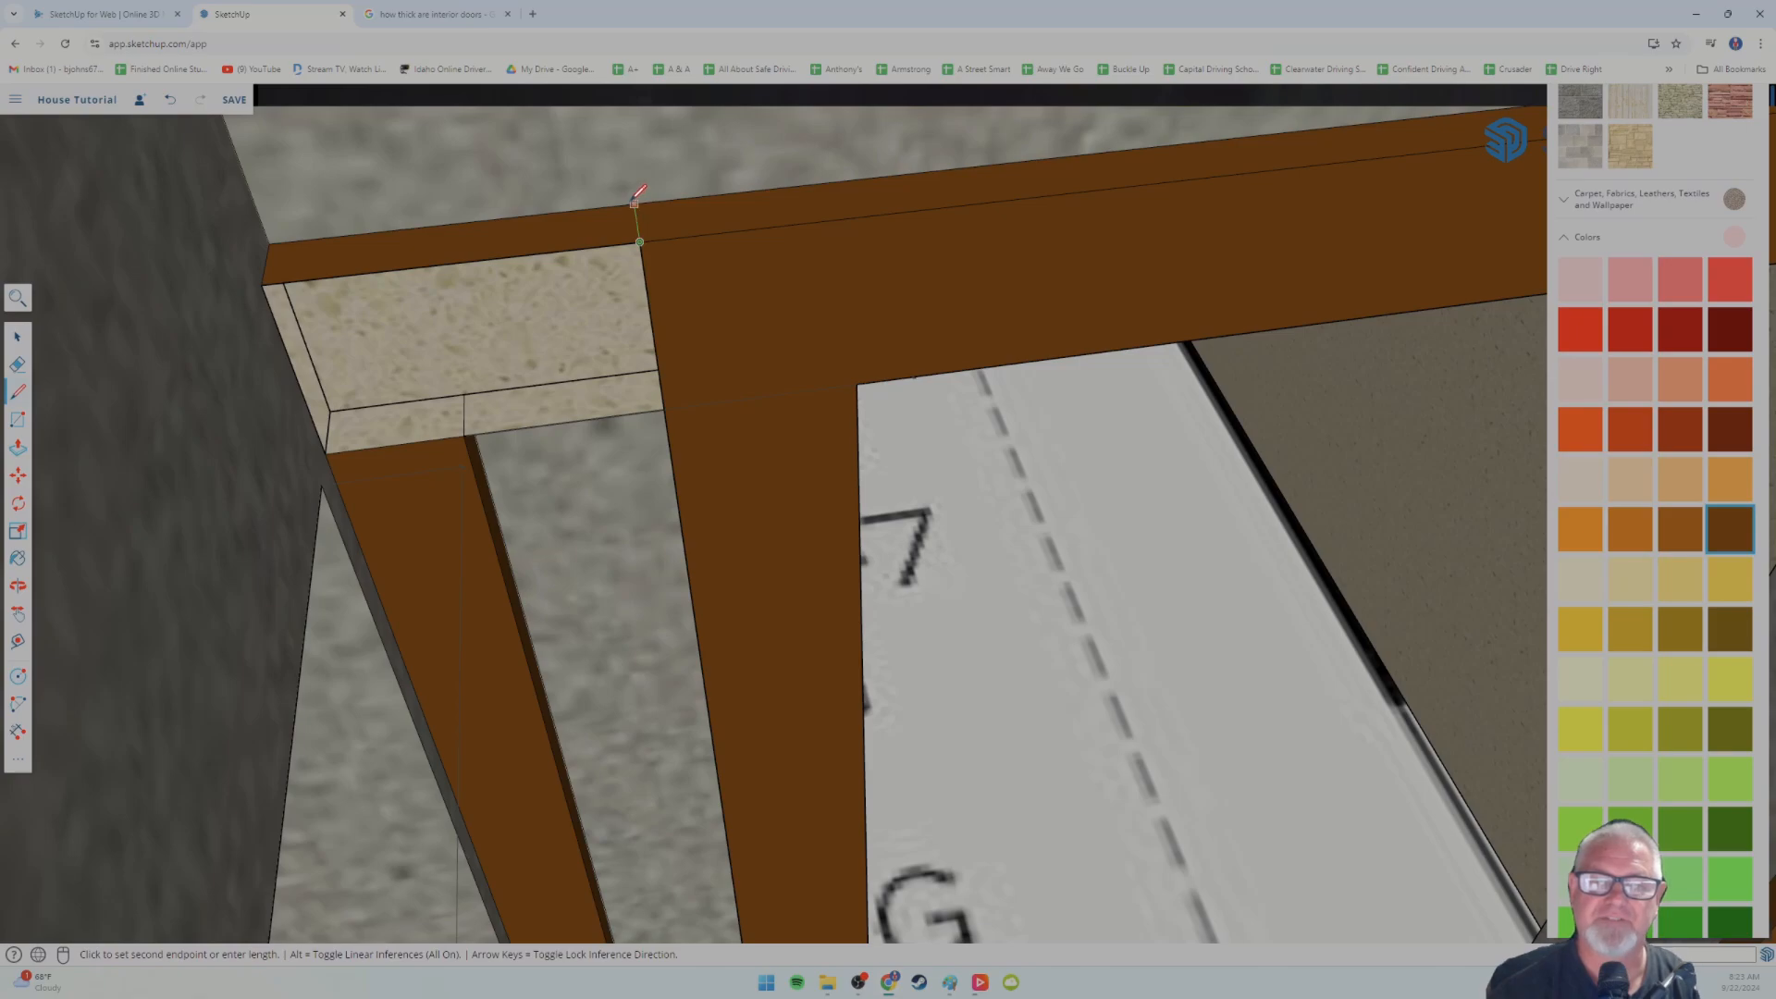
{"action": "left_click", "coordinate": [635, 206]}
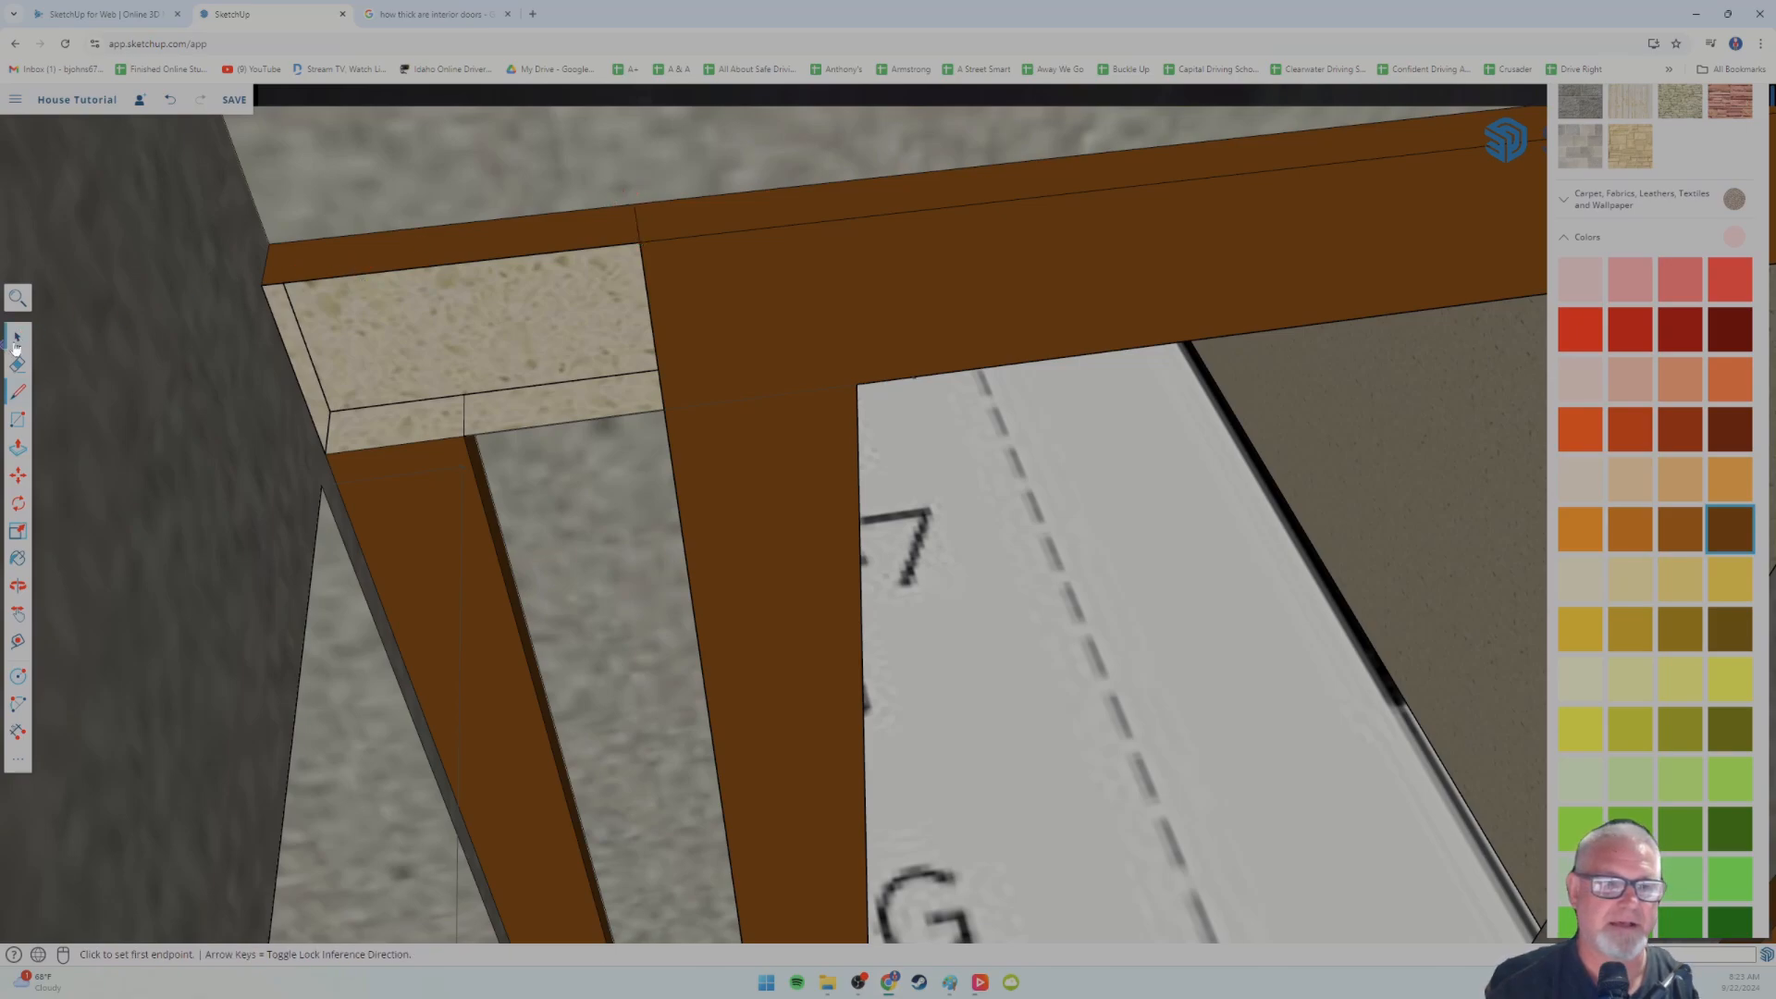
{"action": "left_click", "coordinate": [382, 262]}
{"action": "left_click", "coordinate": [17, 338]}
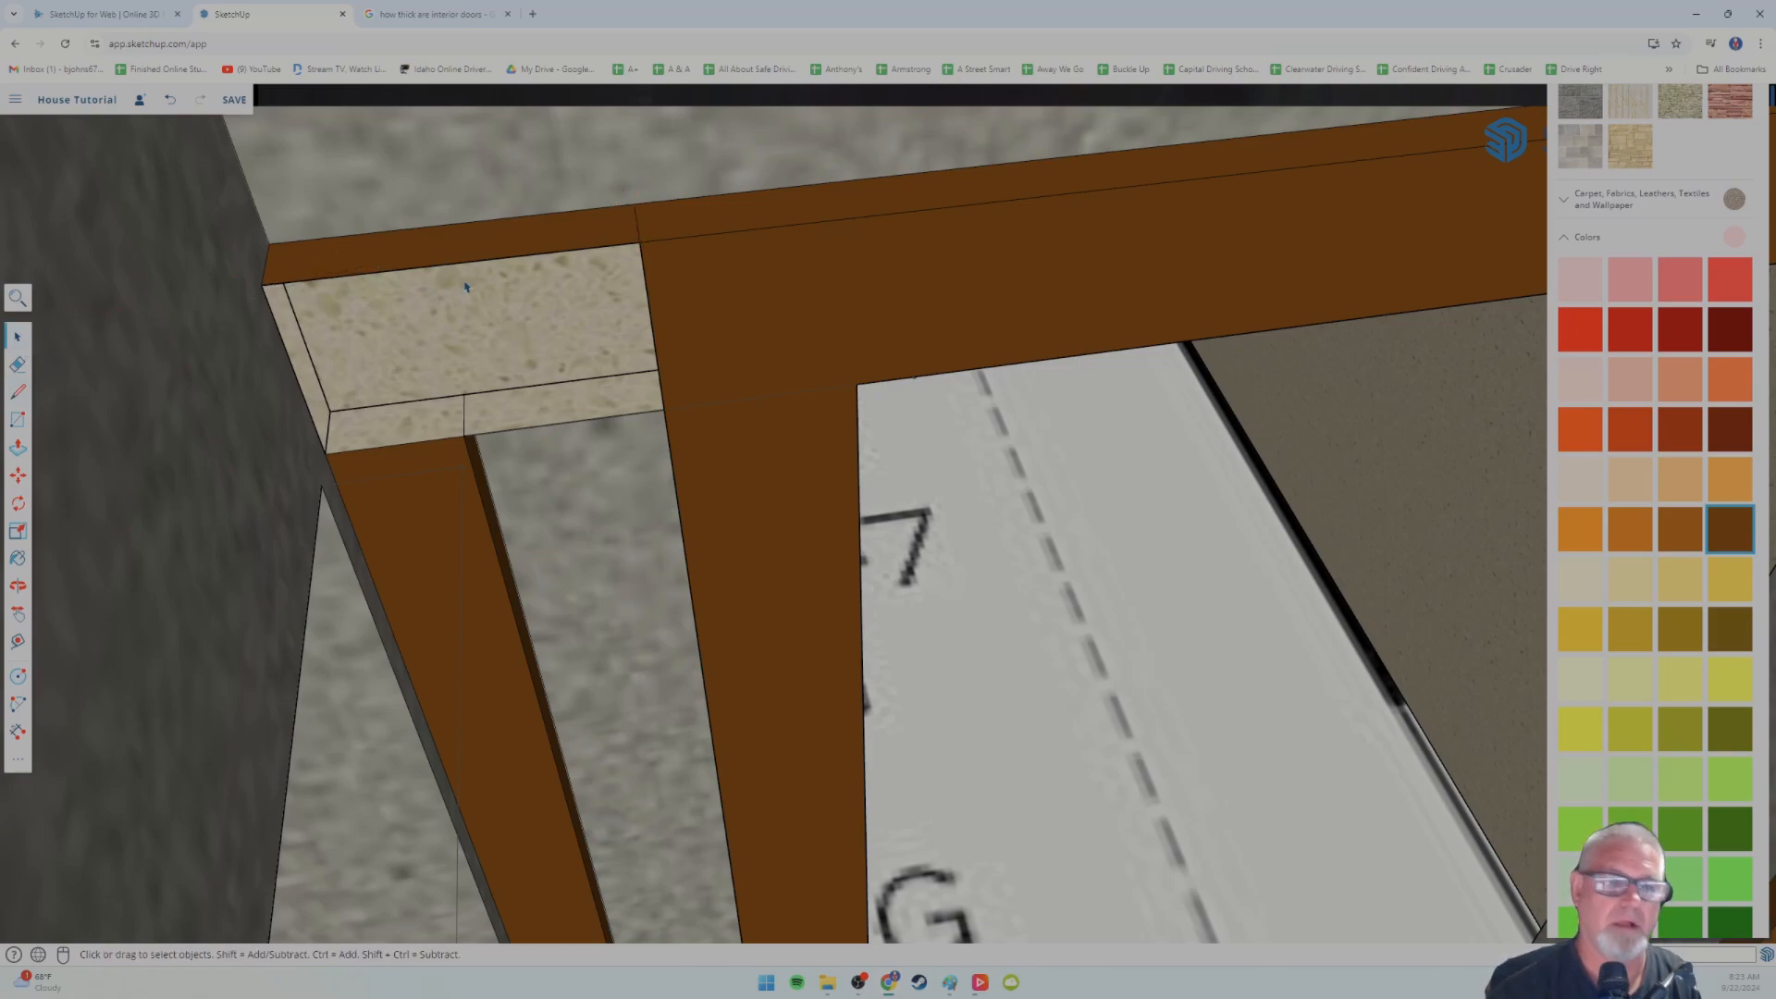
{"action": "left_click", "coordinate": [474, 253]}
{"action": "key", "text": "Delete"}
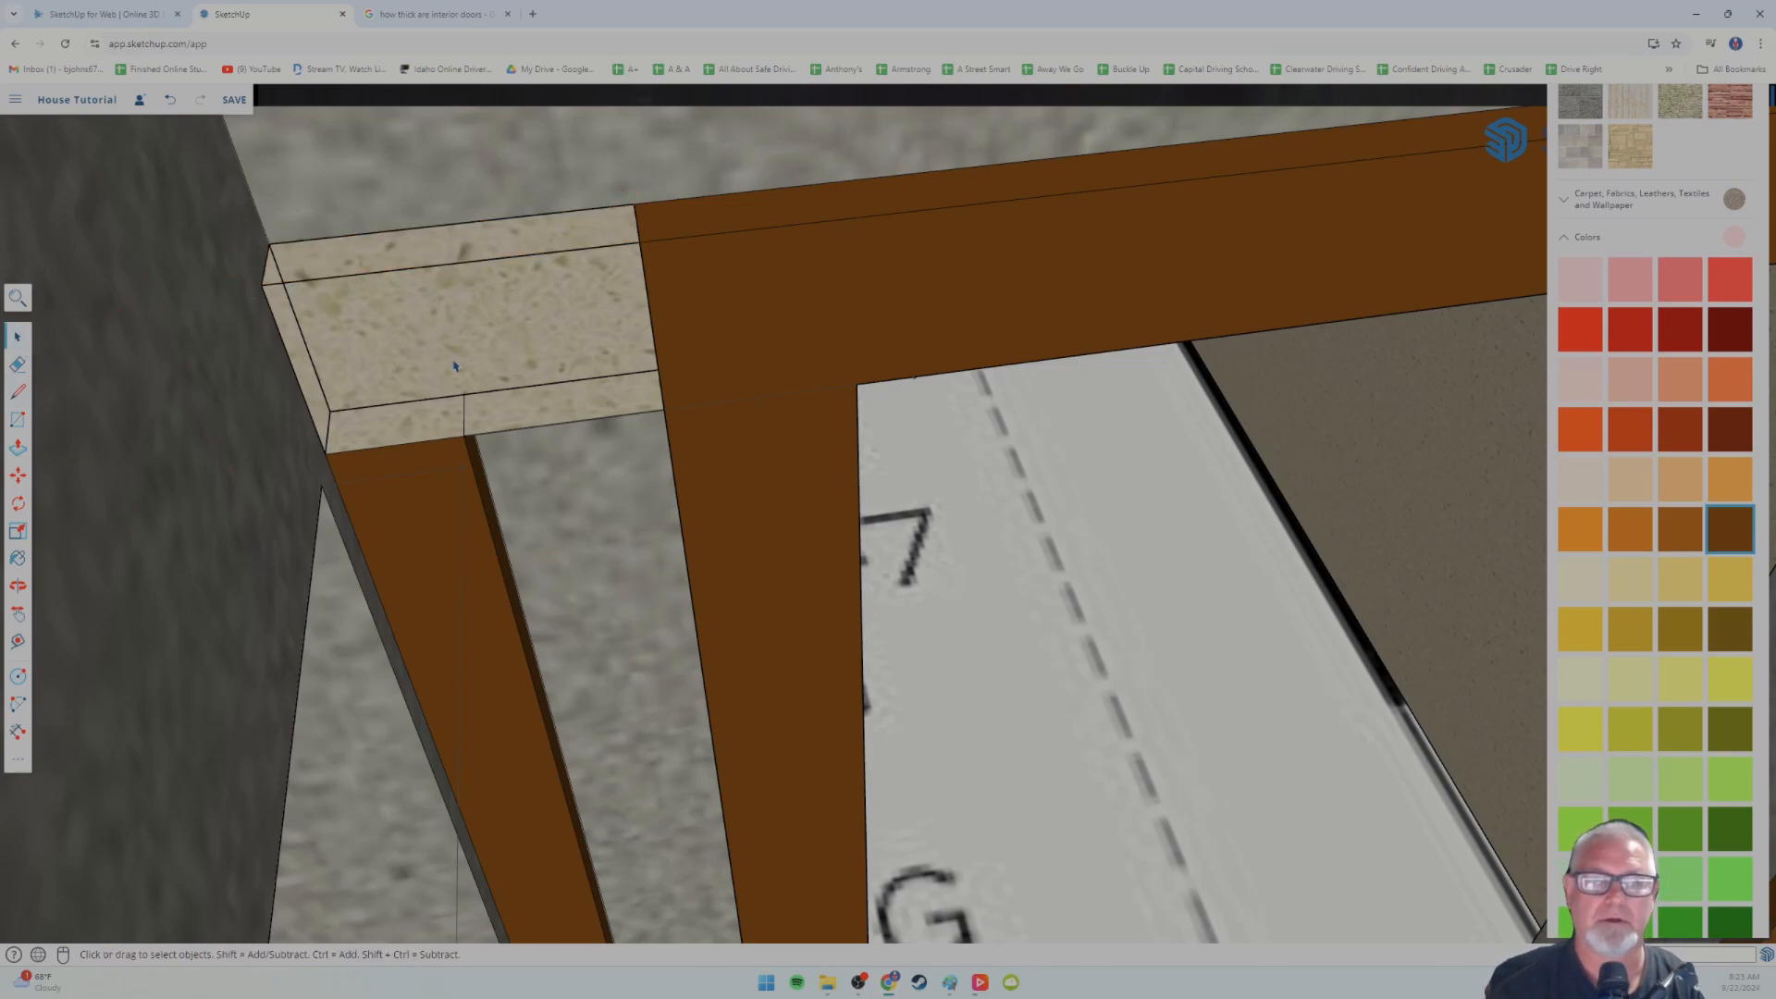
- Delete the underside faces of the head trim's end section above the outer post and the gap
{"action": "left_click", "coordinate": [524, 416]}
{"action": "key", "text": "Delete"}
{"action": "key", "text": "Delete"}
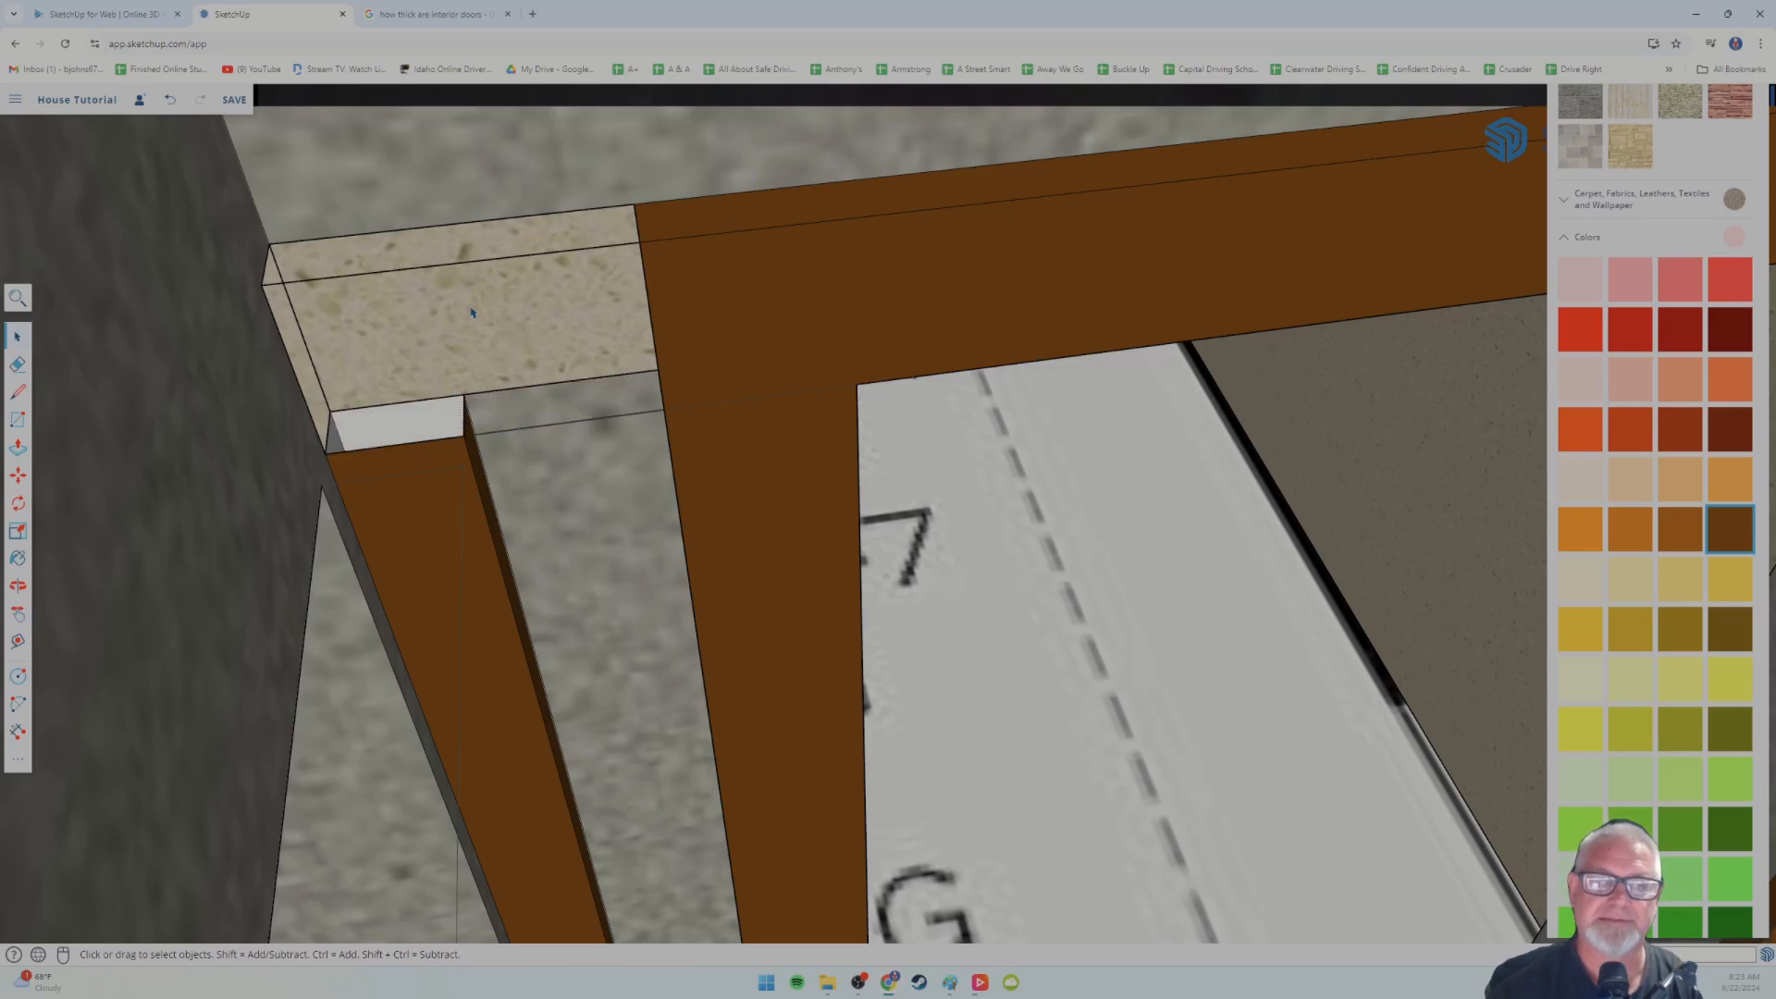
{"action": "left_click", "coordinate": [480, 268]}
{"action": "key", "text": "Delete"}
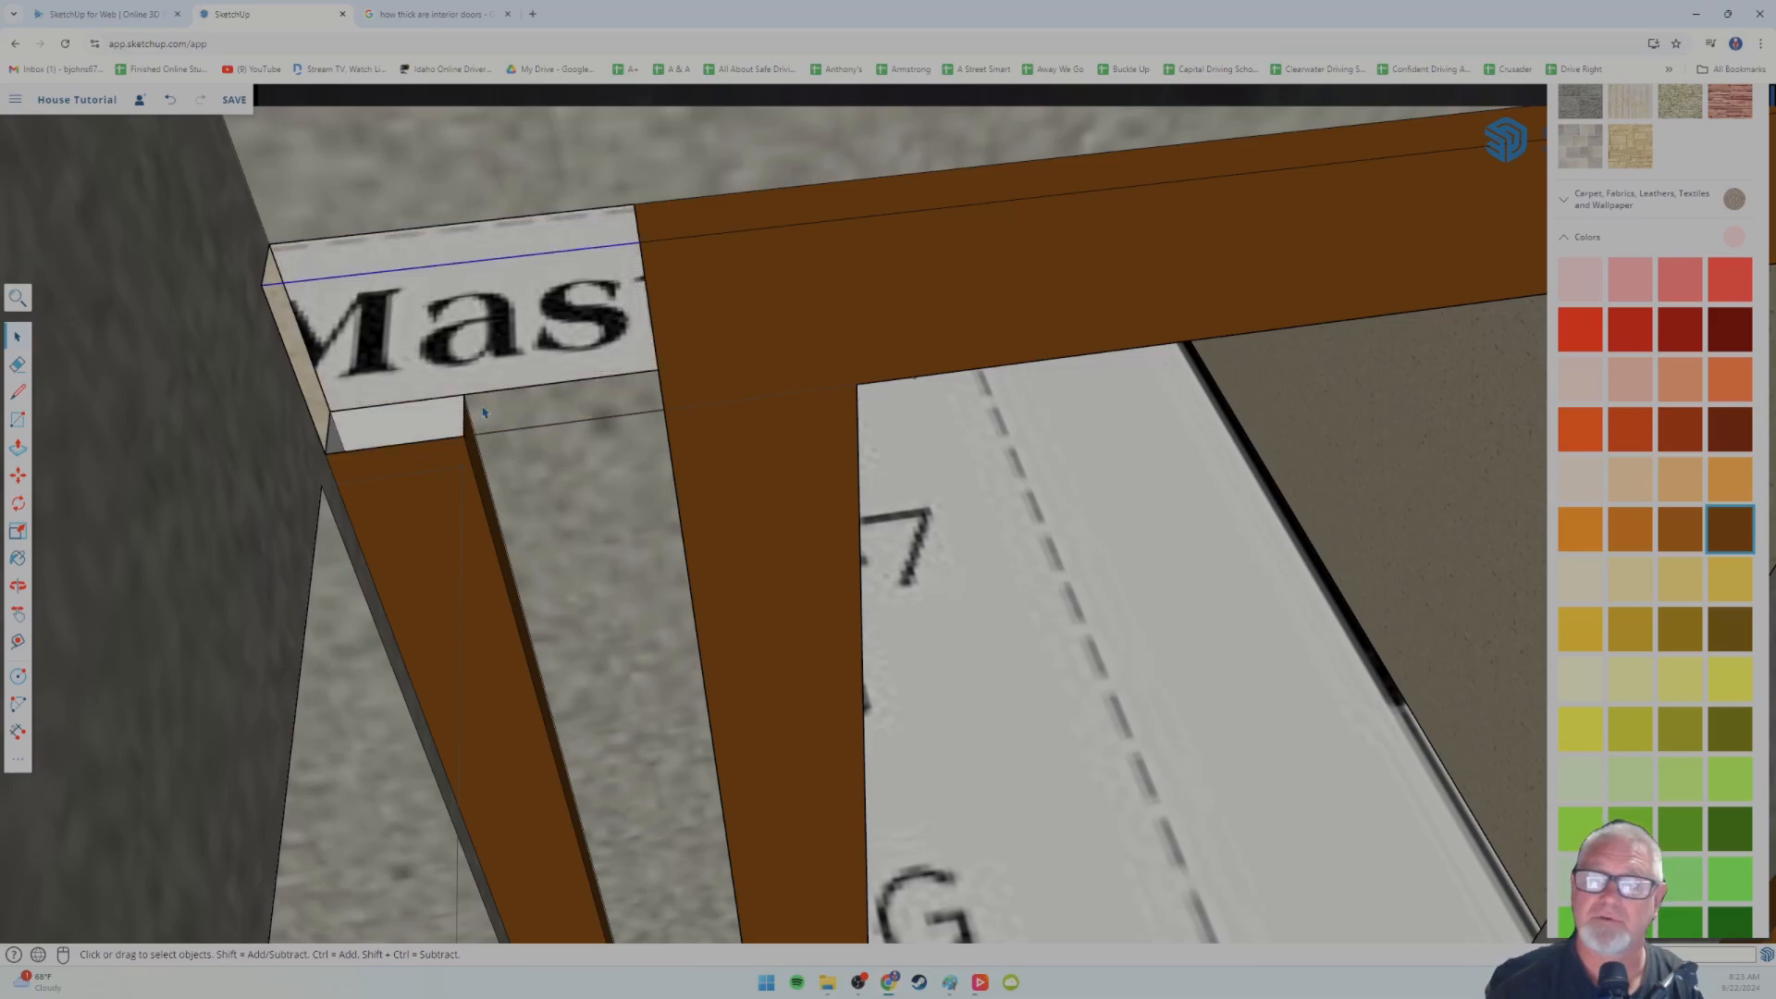
{"action": "middle_click_drag", "start_coordinate": [504, 453], "coordinate": [392, 416]}
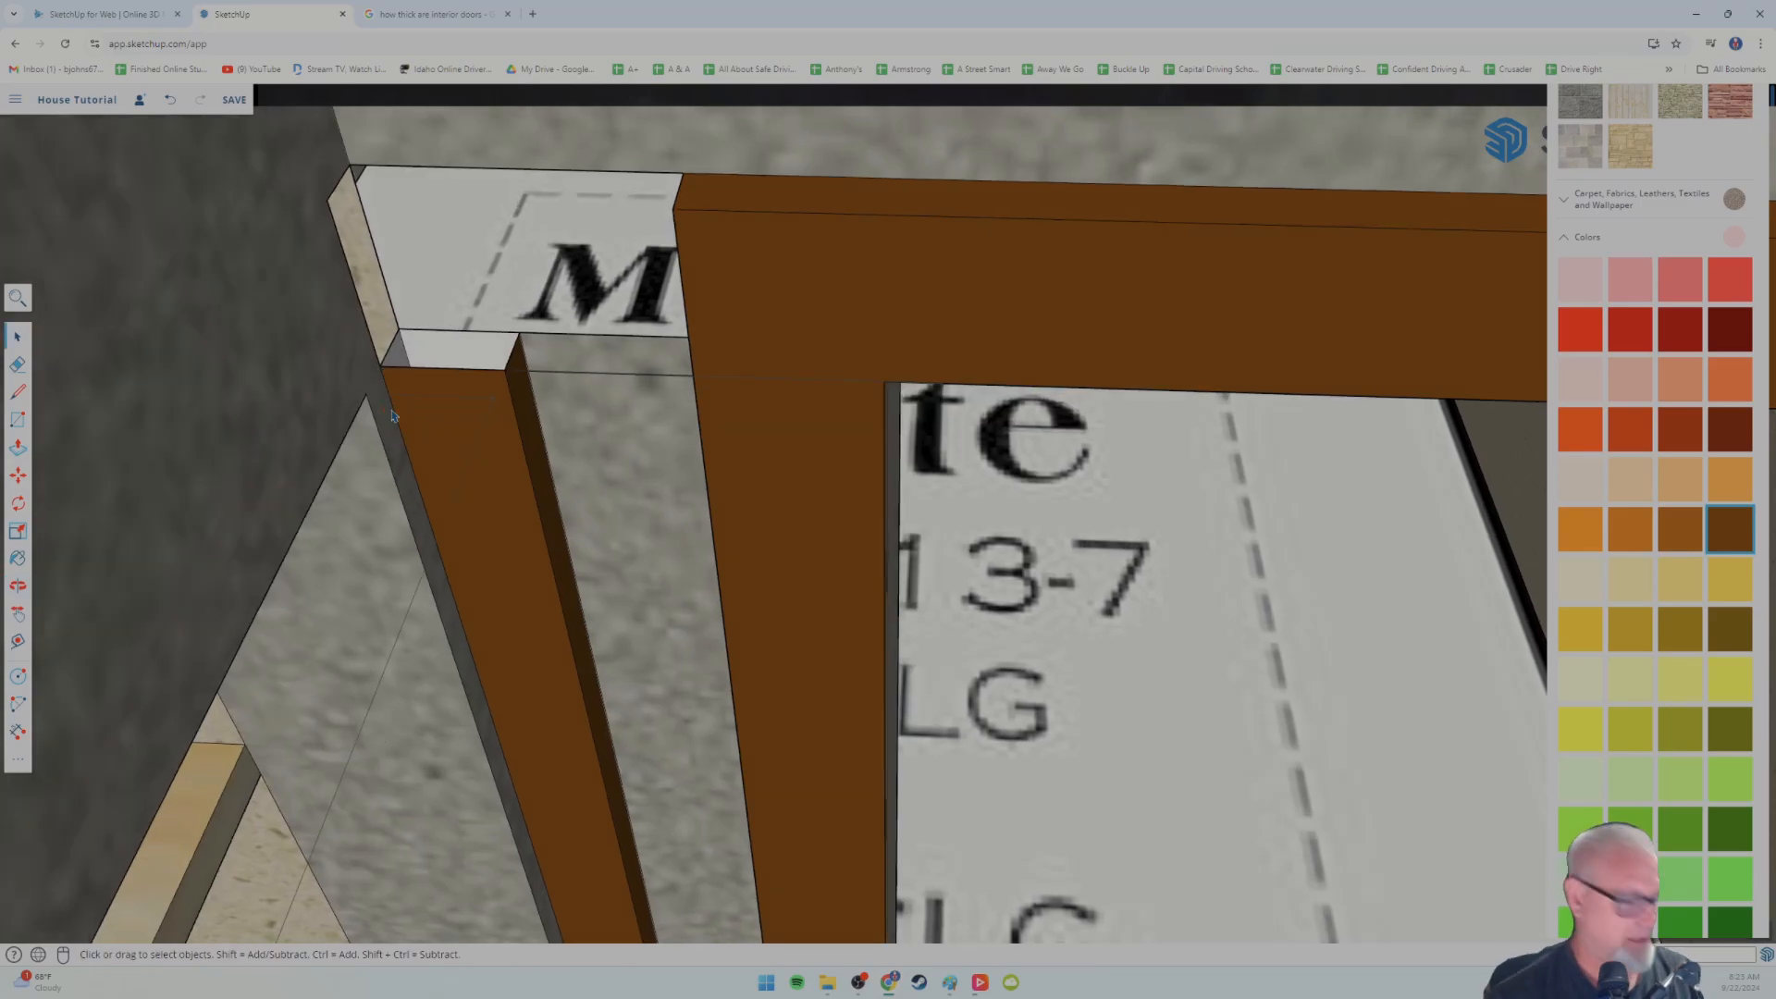
{"action": "key", "text": "ctrl+z"}
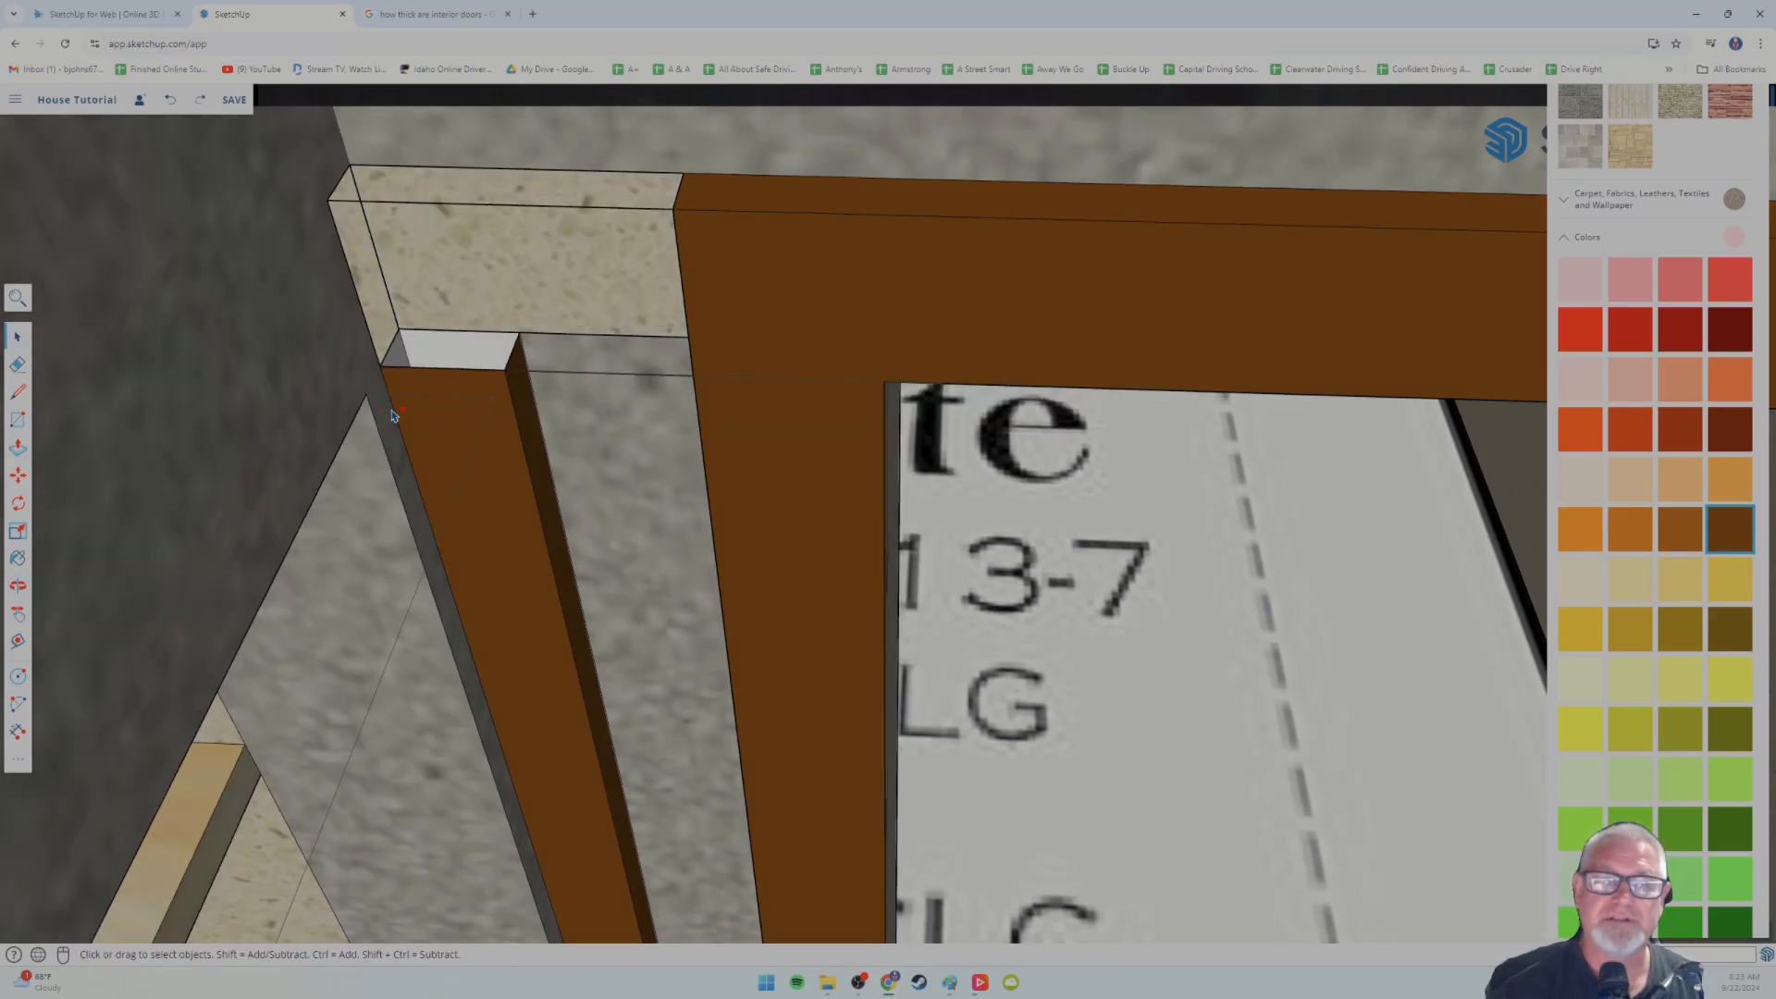
- Delete the leftover front top edge of the removed head trim section
{"action": "left_click", "coordinate": [360, 204]}
{"action": "key", "text": "Delete"}
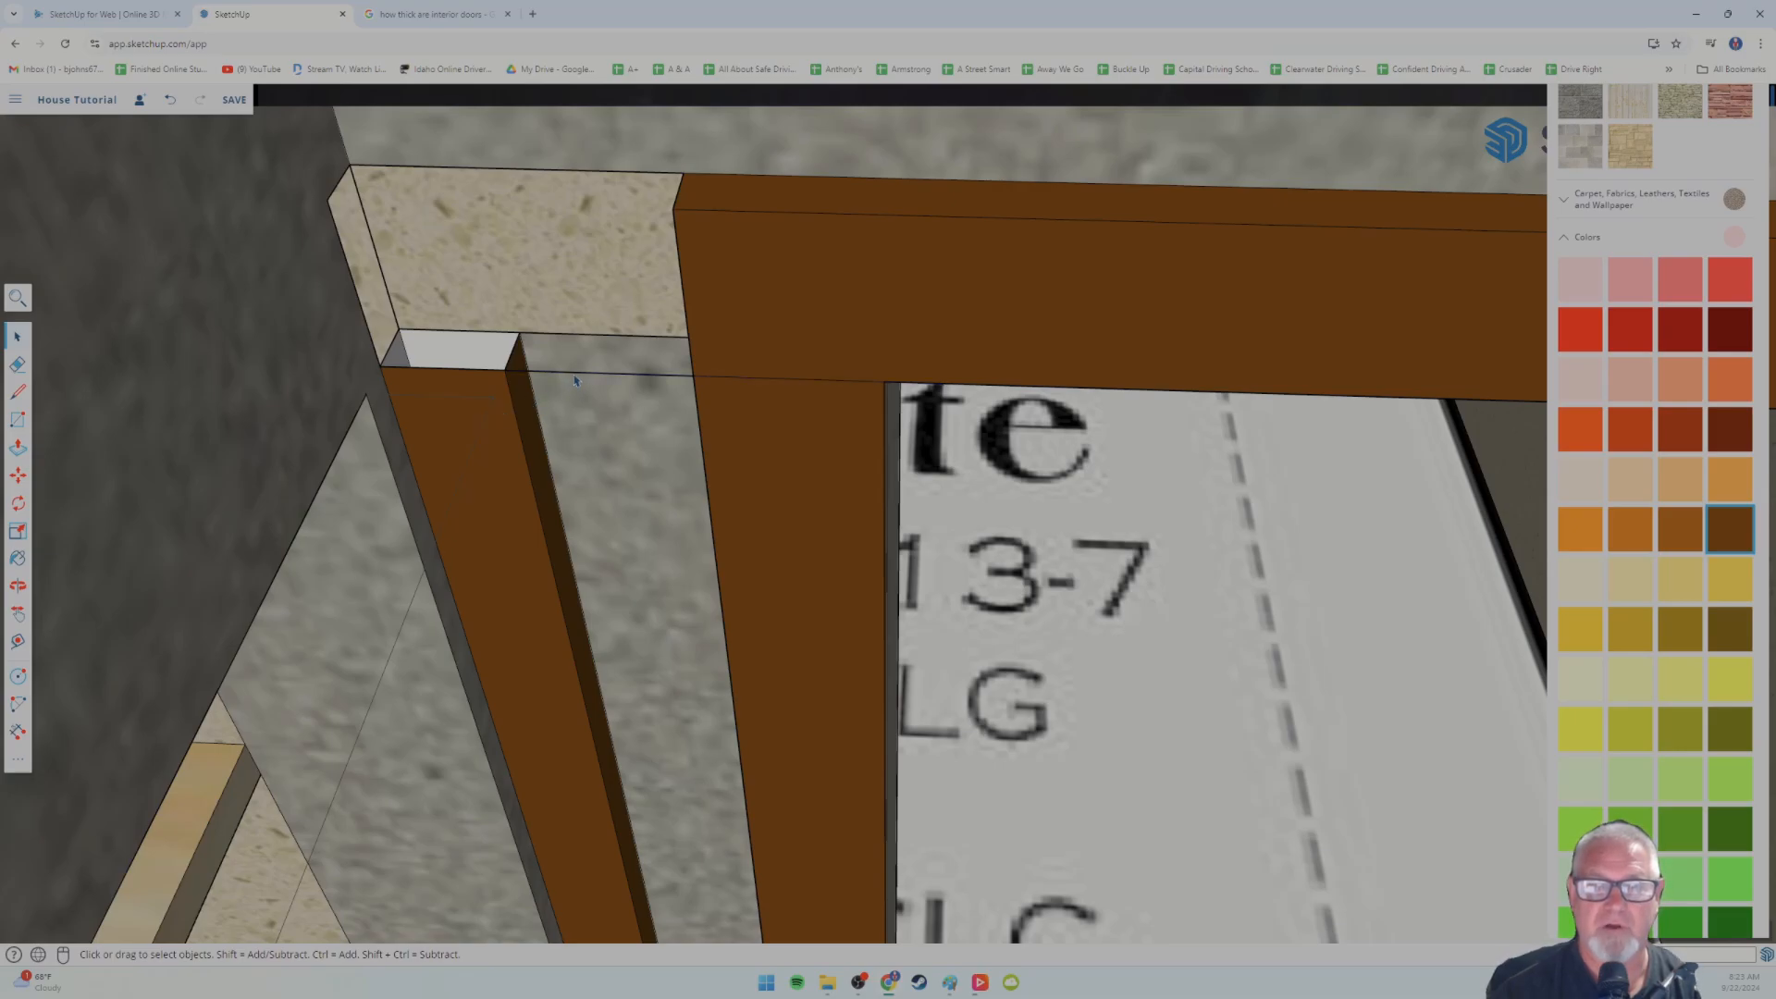
{"action": "middle_click_drag", "start_coordinate": [488, 506], "coordinate": [797, 513]}
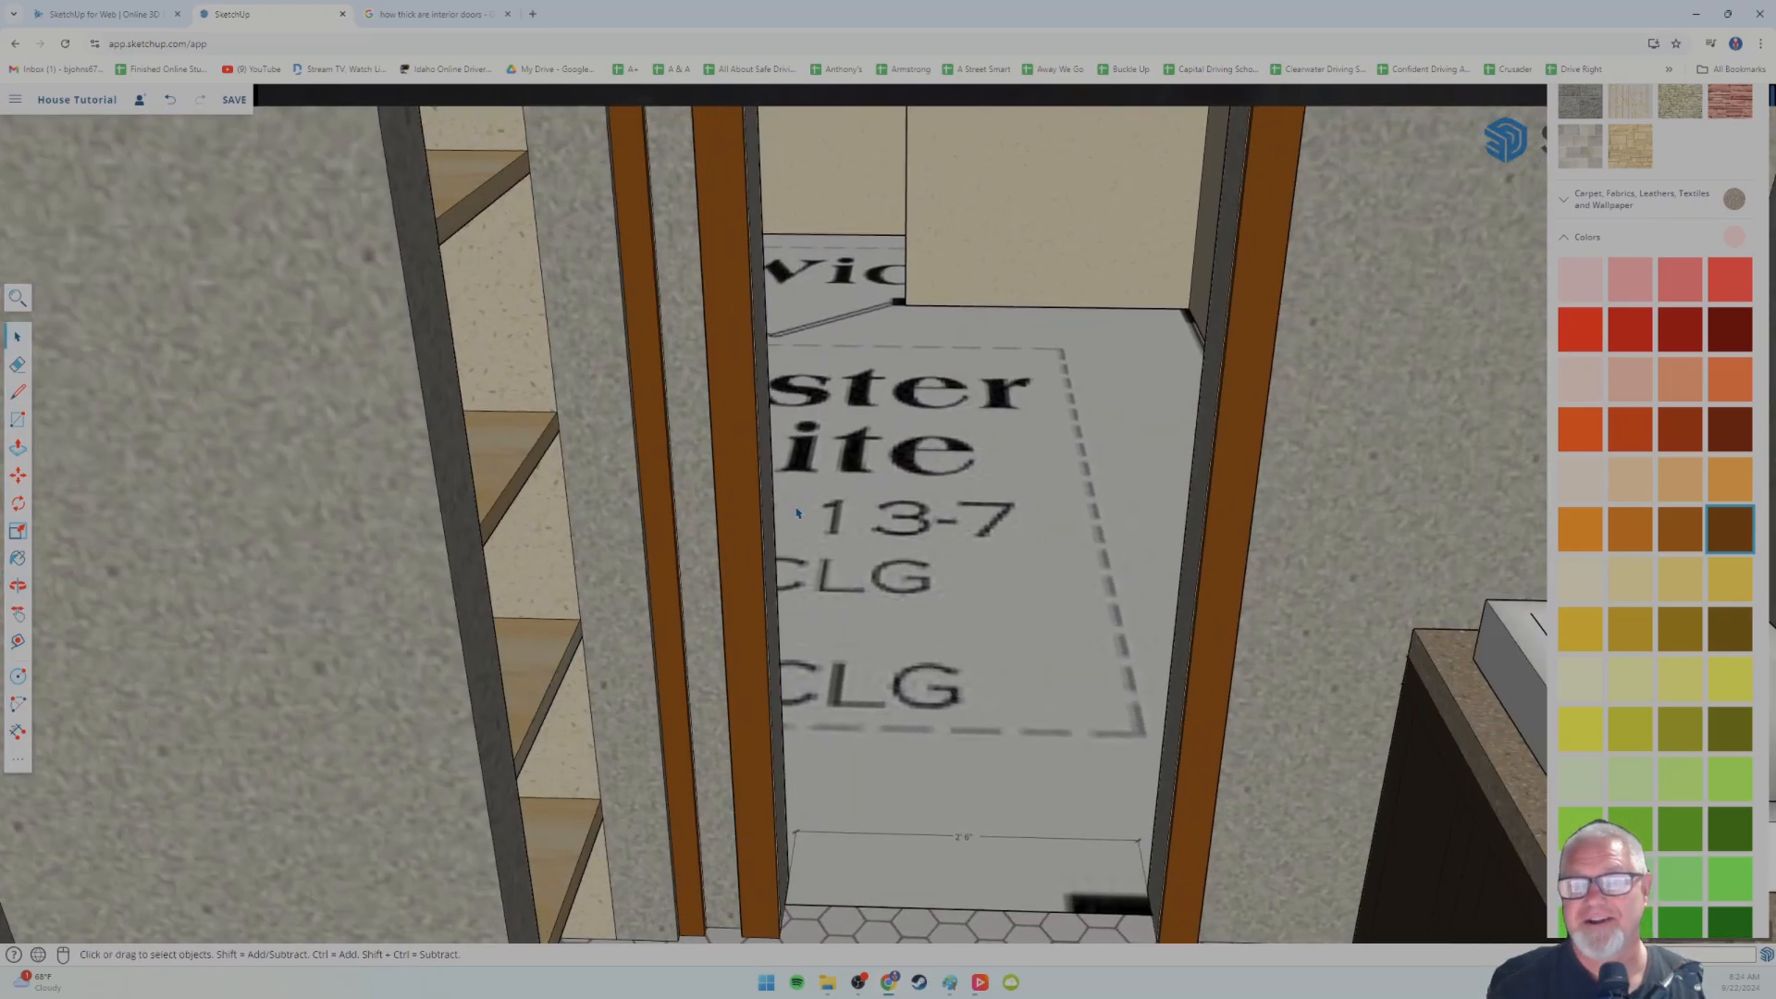
{"action": "scroll", "coordinate": [910, 475], "scroll_direction": "down", "scroll_amount": 2}
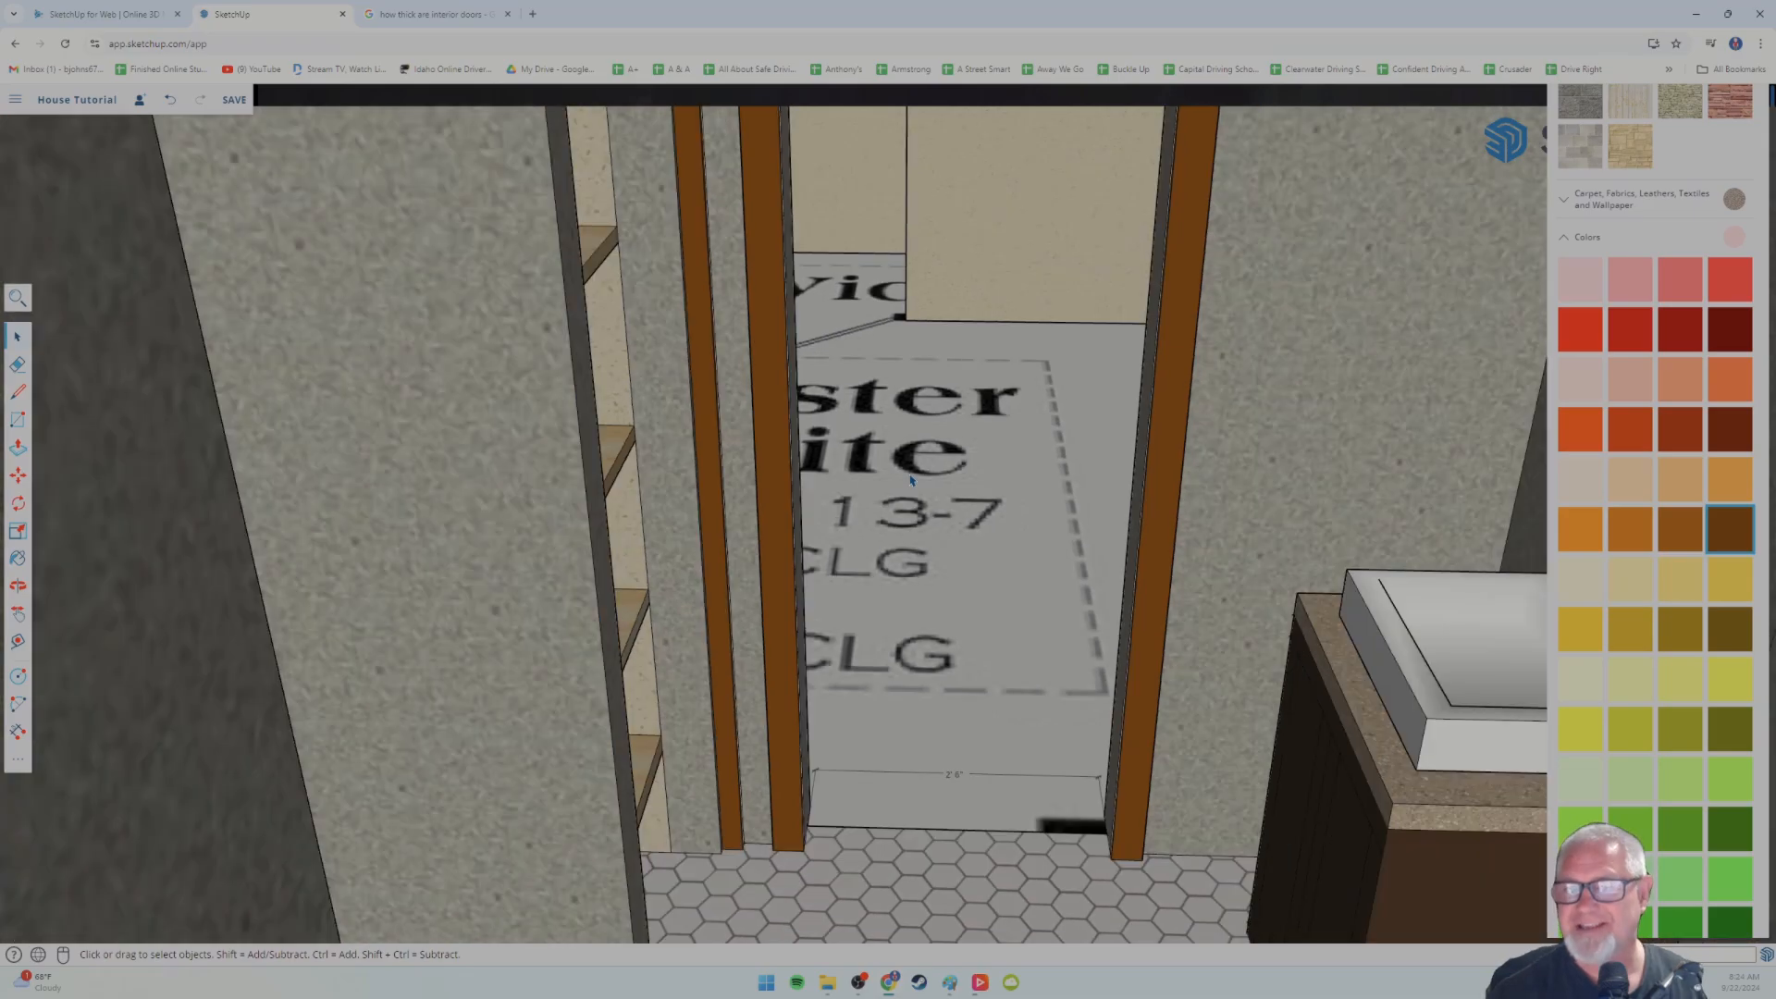
{"action": "scroll", "coordinate": [910, 459], "scroll_direction": "up", "scroll_amount": 8}
{"action": "scroll", "coordinate": [912, 461], "scroll_direction": "up", "scroll_amount": 5}
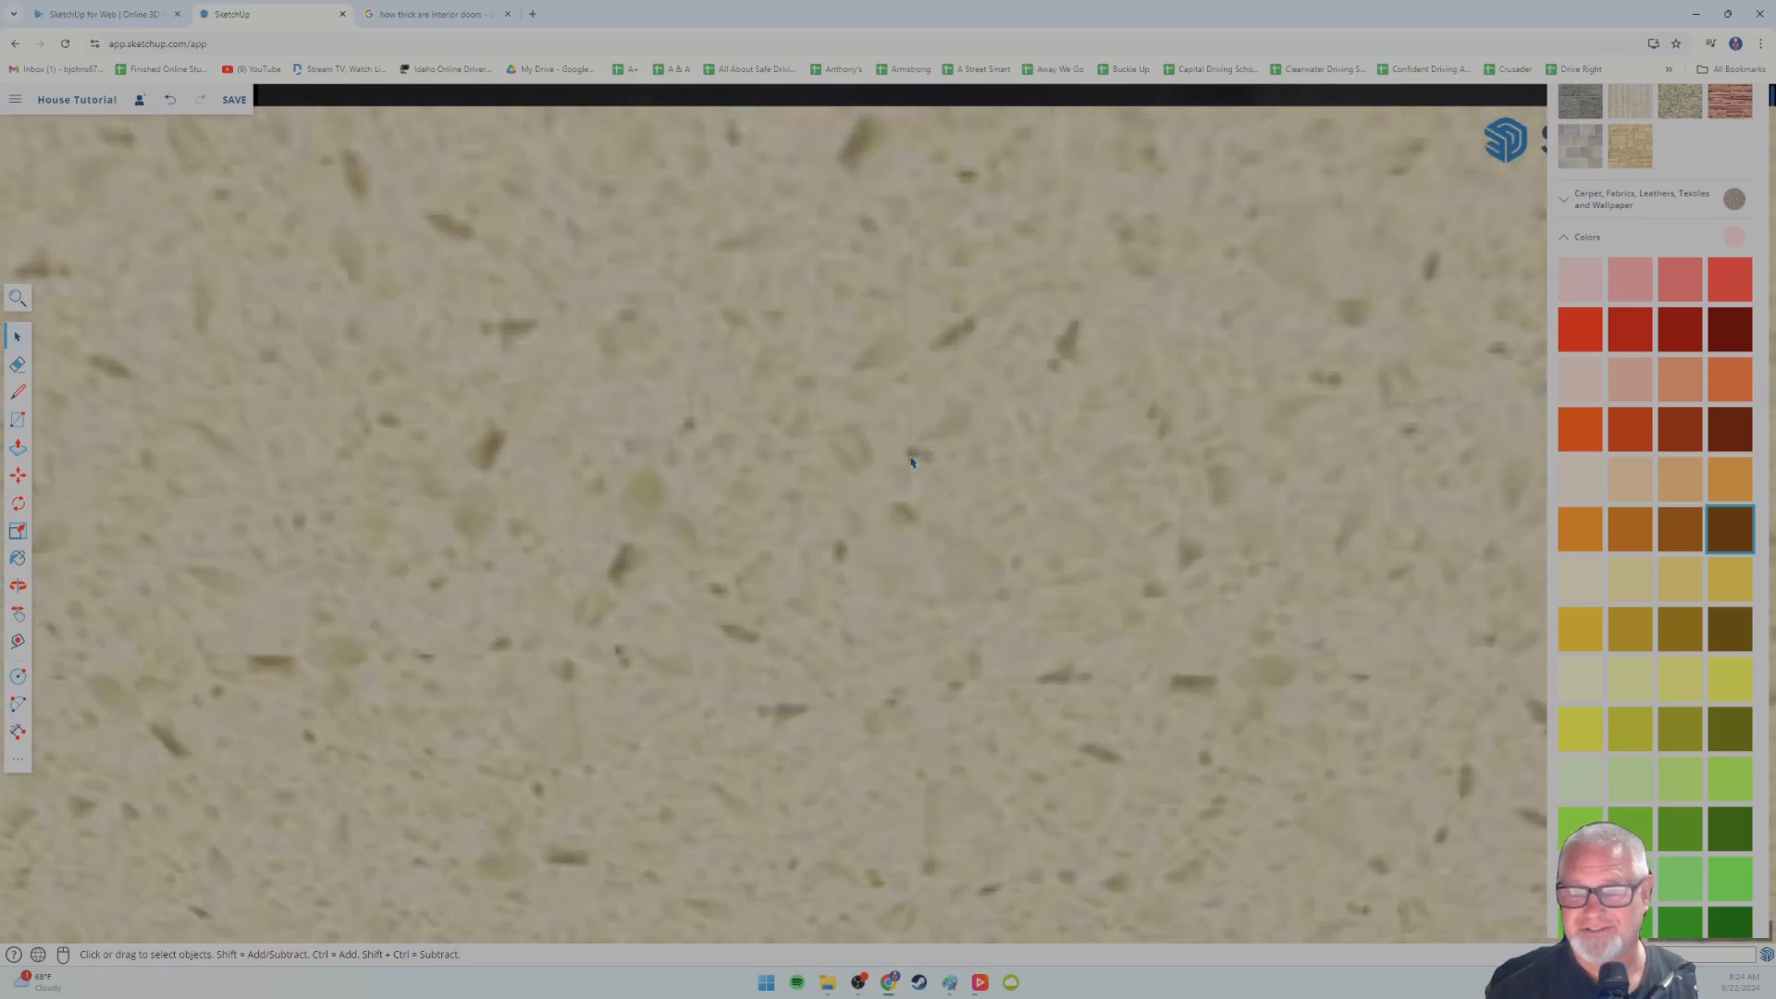
{"action": "scroll", "coordinate": [911, 462], "scroll_direction": "up", "scroll_amount": 6}
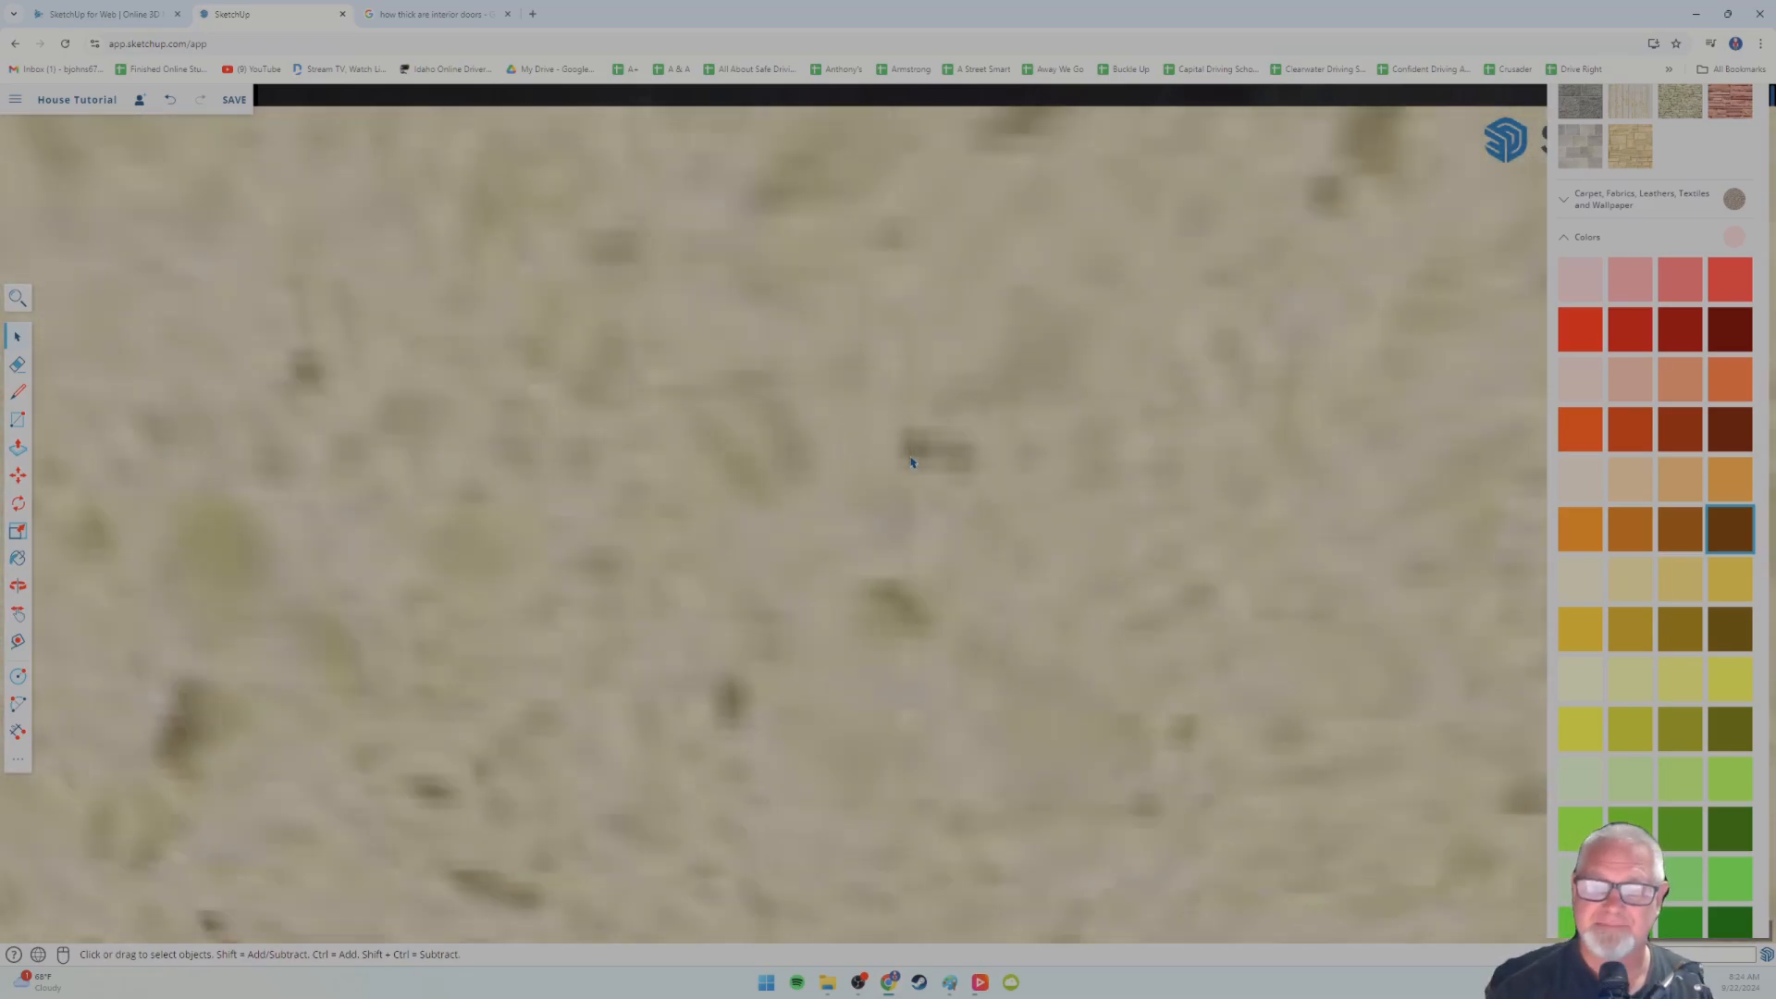
{"action": "scroll", "coordinate": [911, 463], "scroll_direction": "up", "scroll_amount": 2}
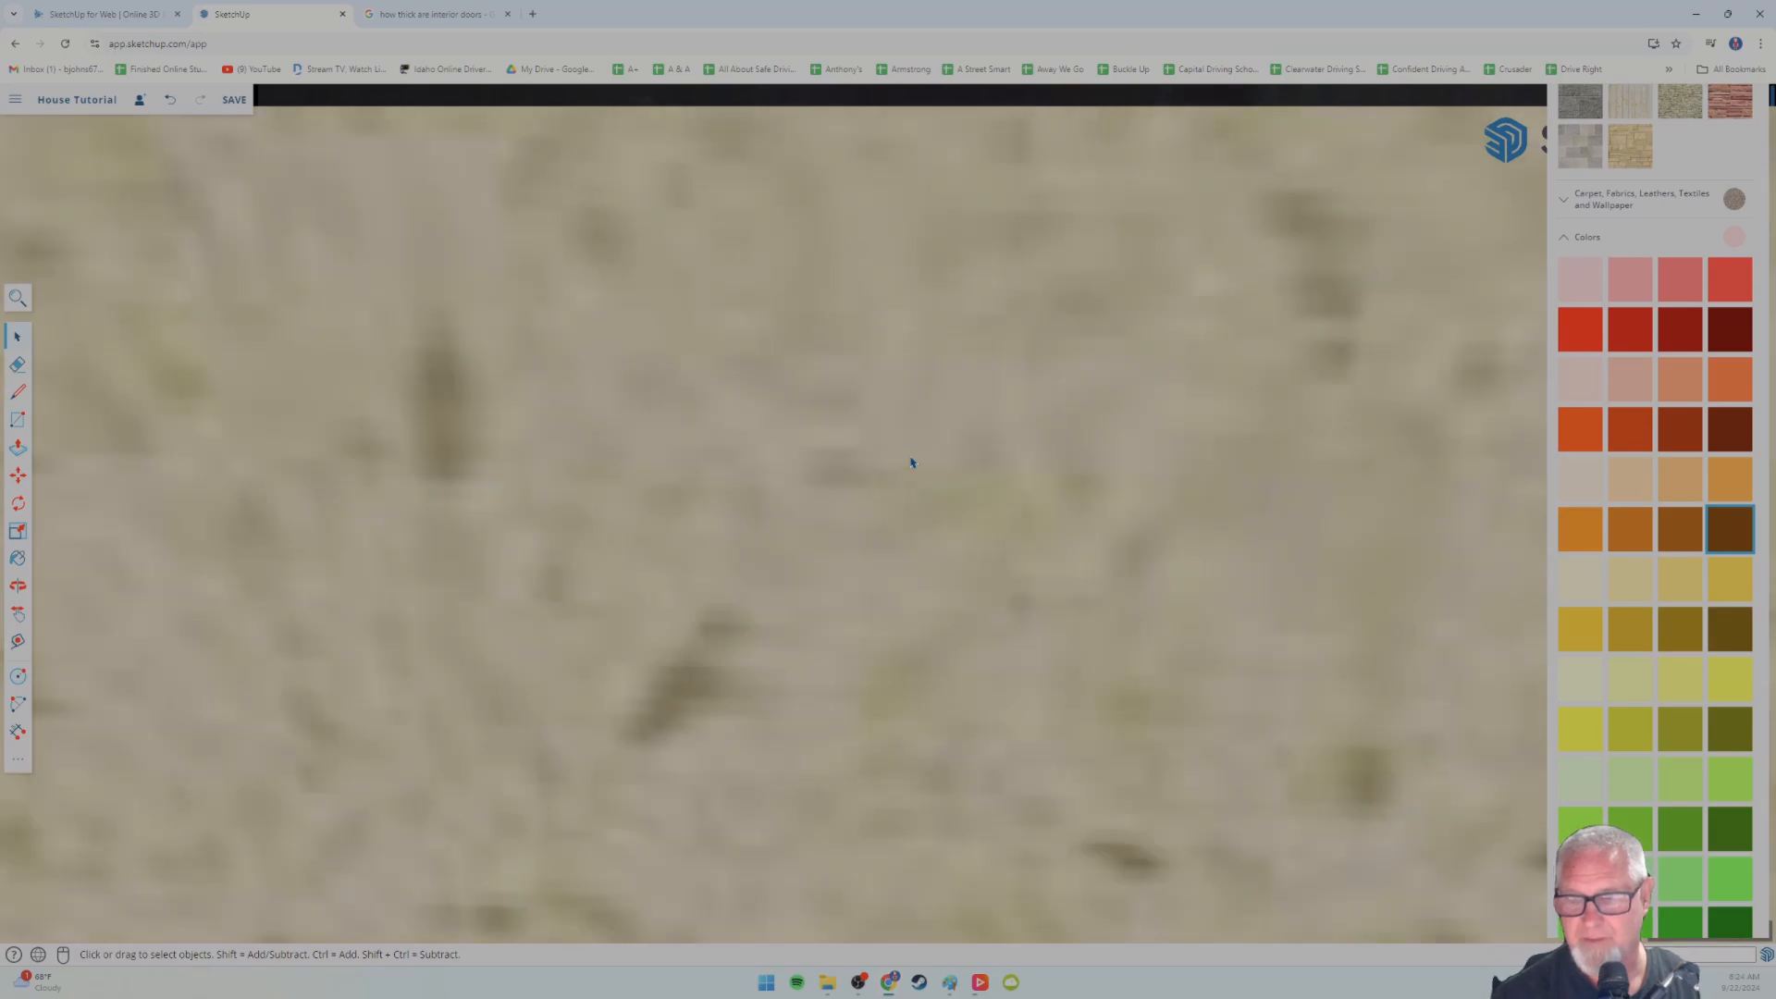
{"action": "scroll", "coordinate": [870, 498], "scroll_direction": "down", "scroll_amount": 6}
{"action": "scroll", "coordinate": [871, 497], "scroll_direction": "down", "scroll_amount": 5}
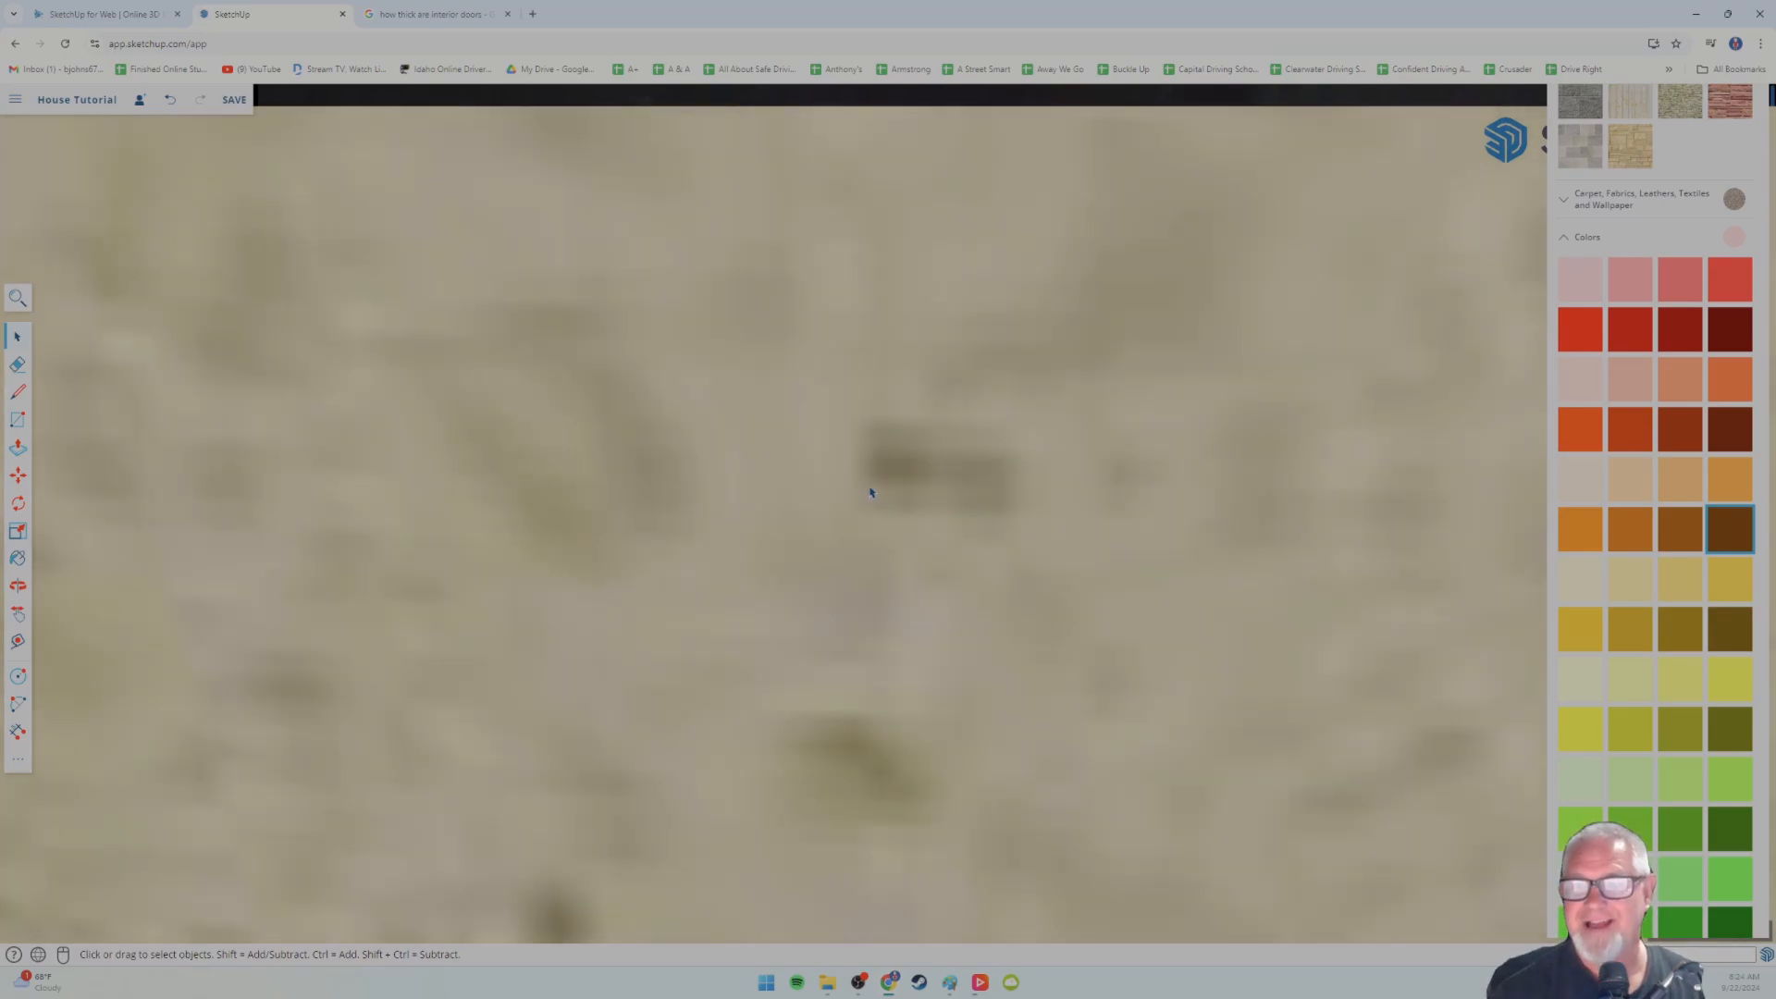
{"action": "scroll", "coordinate": [863, 445], "scroll_direction": "down", "scroll_amount": 5}
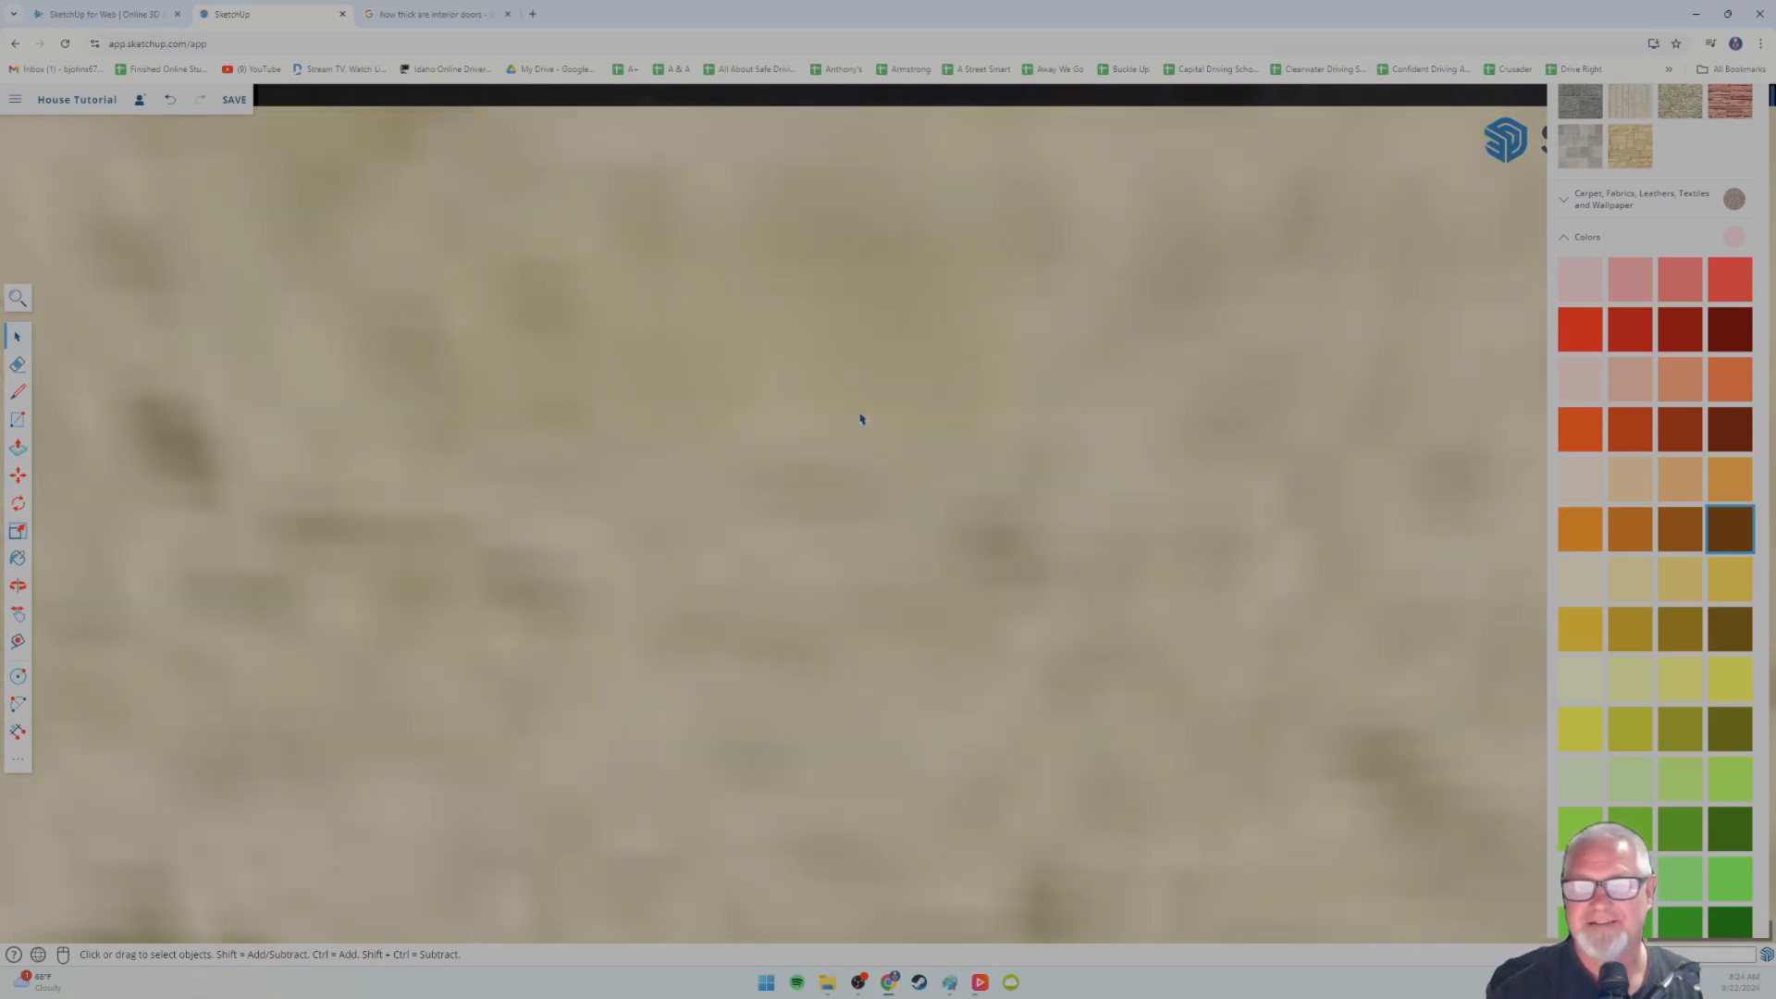
{"action": "scroll", "coordinate": [779, 550], "scroll_direction": "down", "scroll_amount": 10}
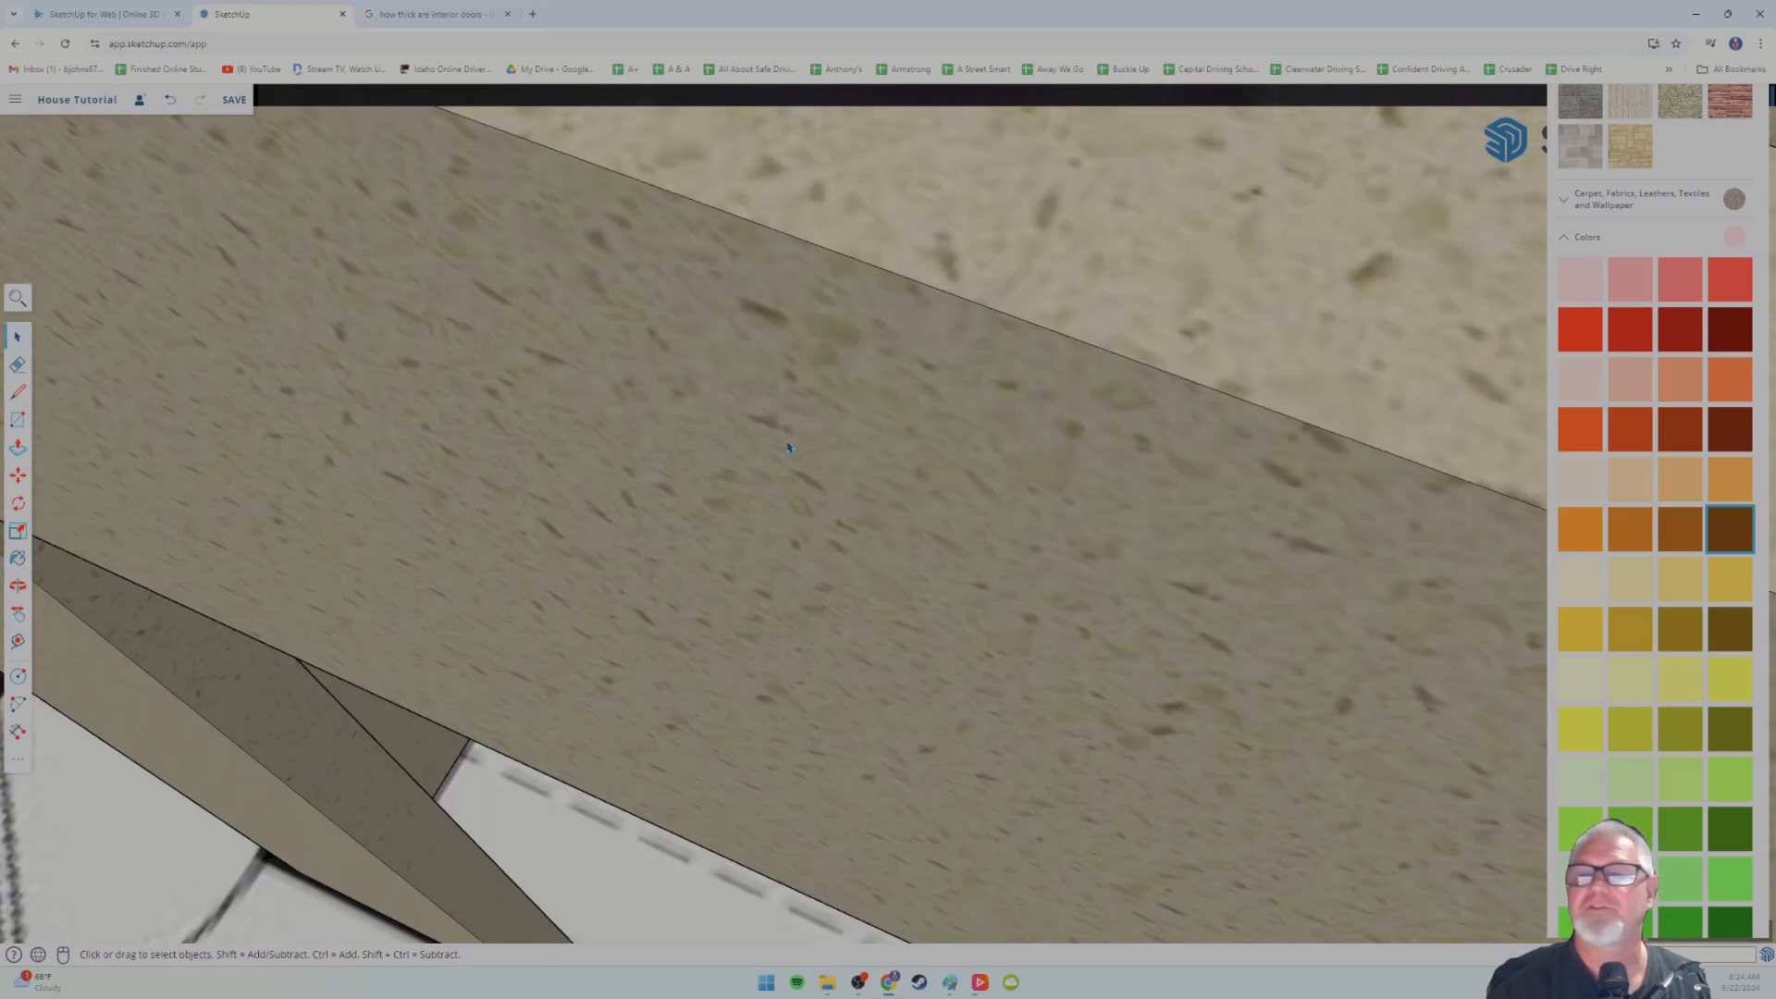
{"action": "scroll", "coordinate": [786, 481], "scroll_direction": "down", "scroll_amount": 3}
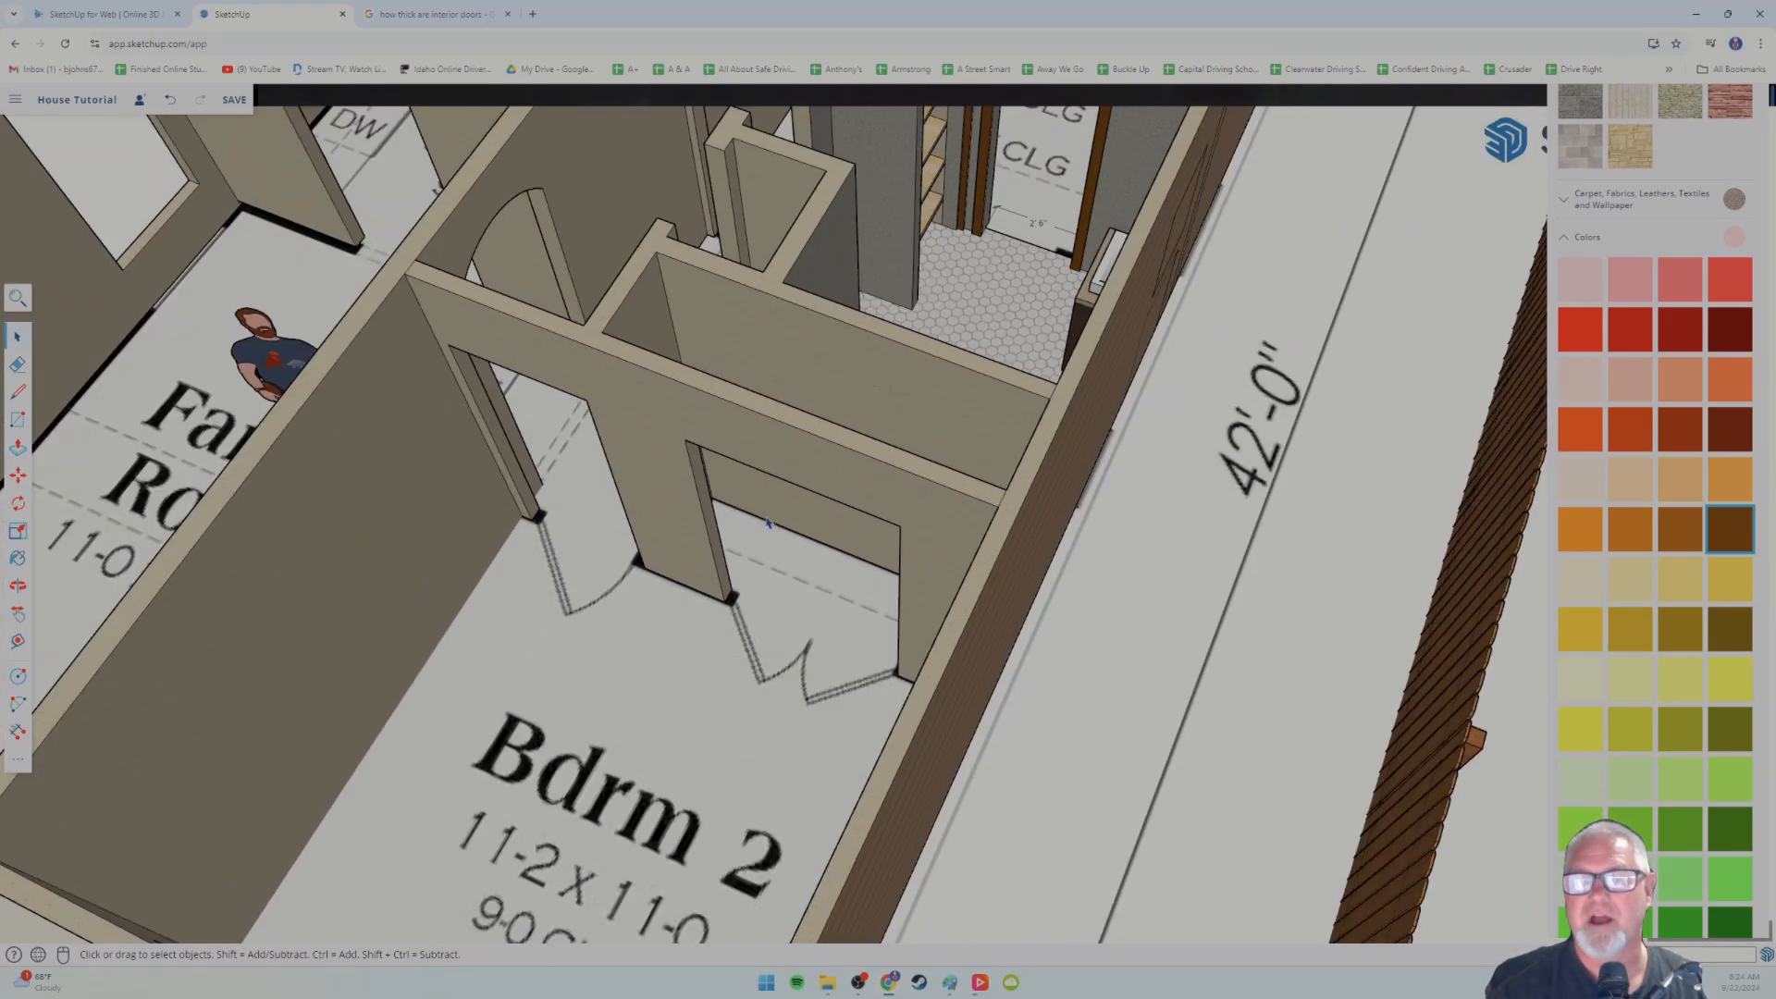
- Draw a line from the midpoint of the vanity-side door jamb's bottom edge along that edge toward the trim post
{"action": "middle_click_drag", "start_coordinate": [855, 544], "coordinate": [879, 629]}
{"action": "mouse_move", "coordinate": [777, 404]}
{"action": "middle_mouse_down"}
{"action": "mouse_move", "coordinate": [777, 458]}
{"action": "mouse_move", "coordinate": [704, 501]}
{"action": "middle_mouse_up"}
{"action": "middle_click_drag", "start_coordinate": [793, 369], "coordinate": [611, 668]}
{"action": "scroll", "coordinate": [692, 571], "scroll_direction": "up", "scroll_amount": 5}
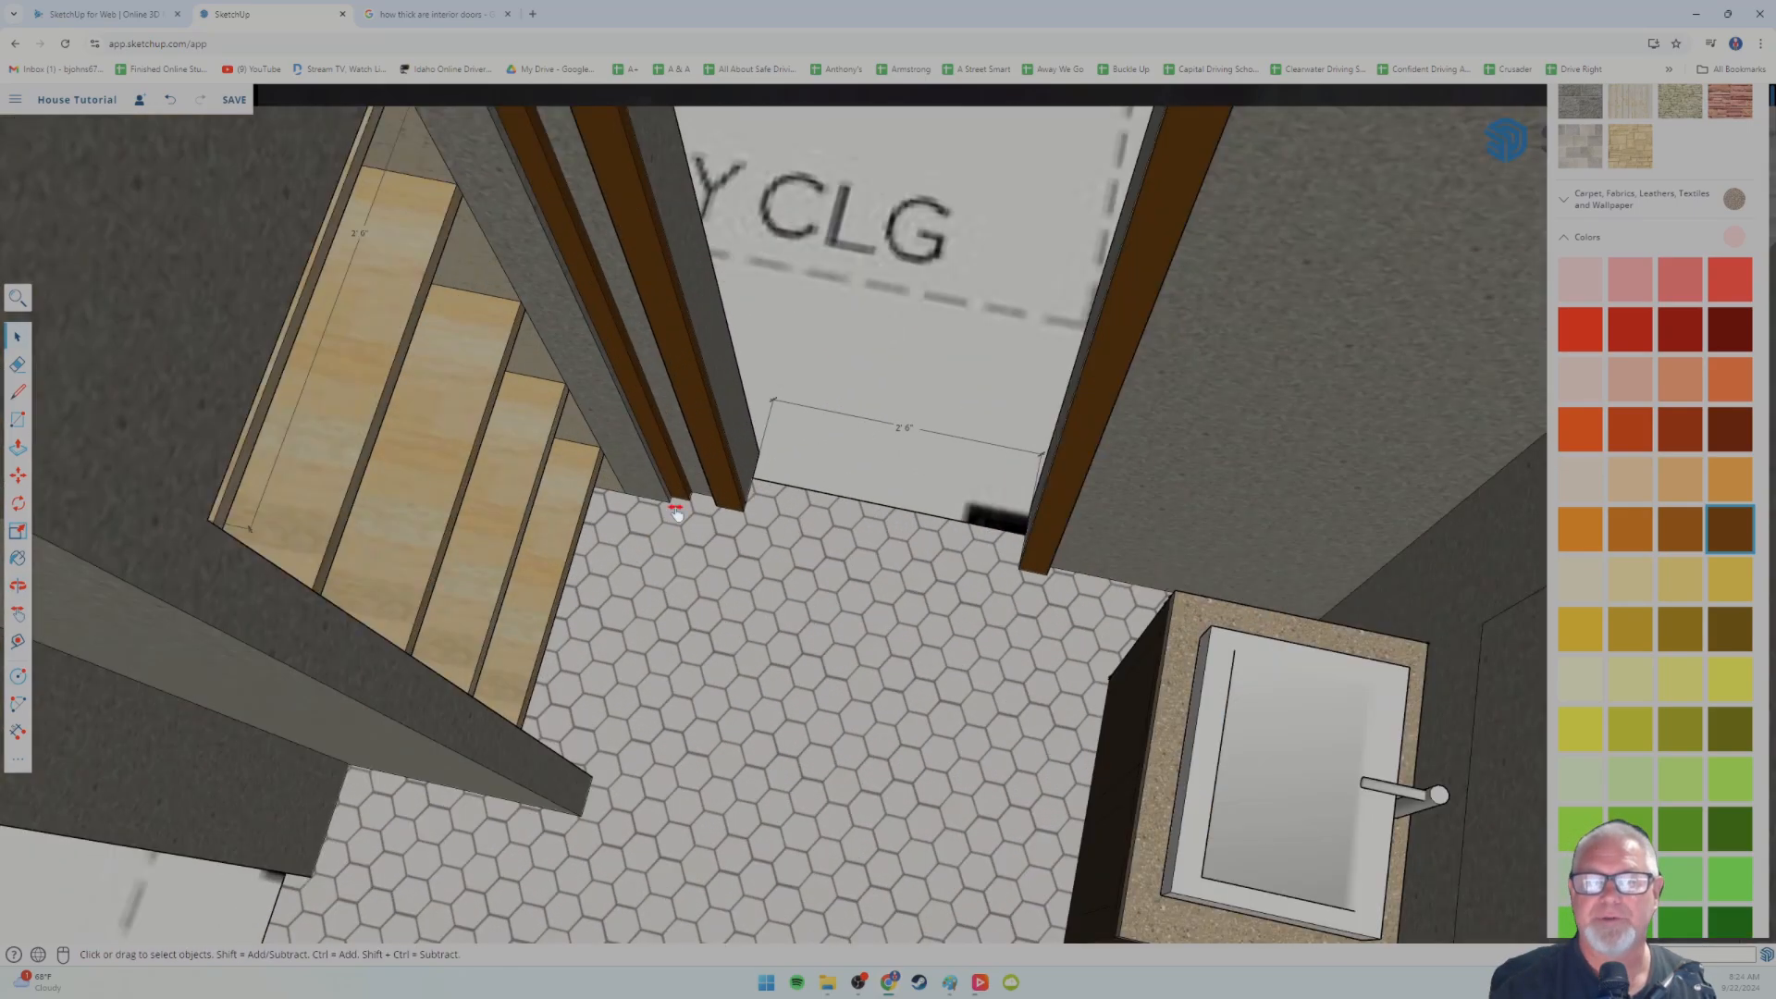
{"action": "middle_click_drag", "start_coordinate": [744, 493], "coordinate": [916, 710]}
{"action": "scroll", "coordinate": [916, 711], "scroll_direction": "up", "scroll_amount": 3}
{"action": "scroll", "coordinate": [915, 711], "scroll_direction": "up", "scroll_amount": 2}
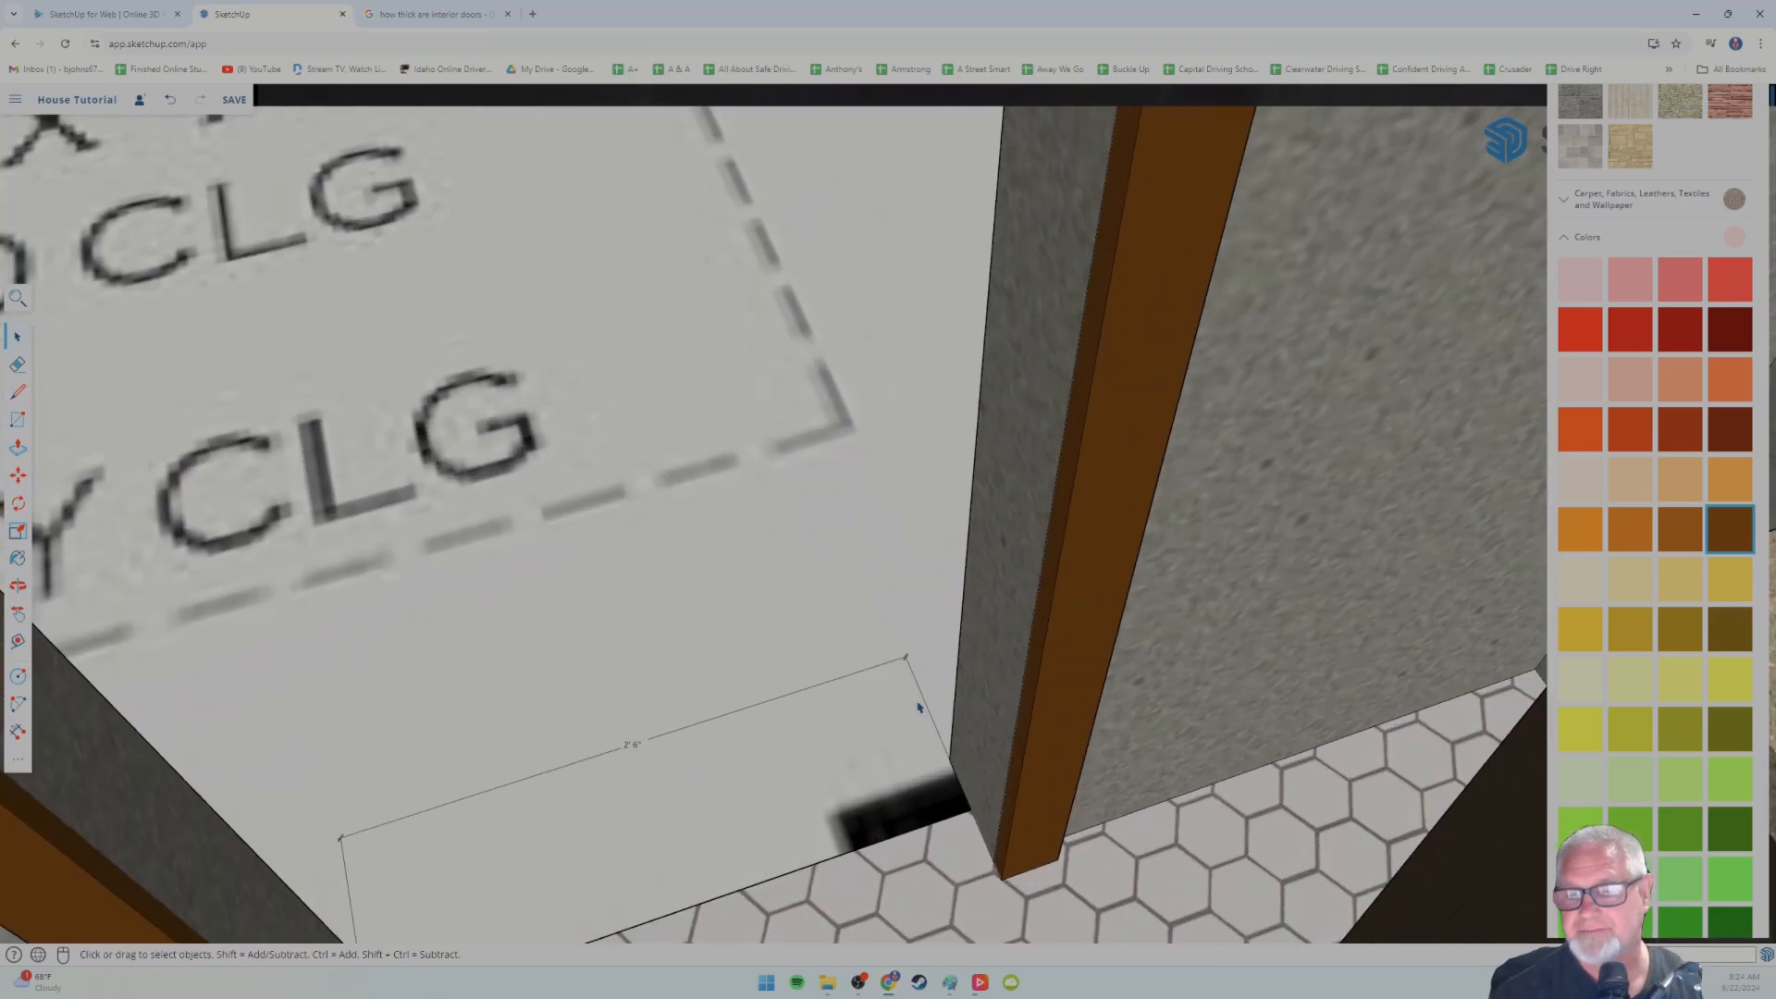
{"action": "scroll", "coordinate": [980, 696], "scroll_direction": "up", "scroll_amount": 2}
{"action": "middle_click_drag", "start_coordinate": [1002, 706], "coordinate": [969, 601]}
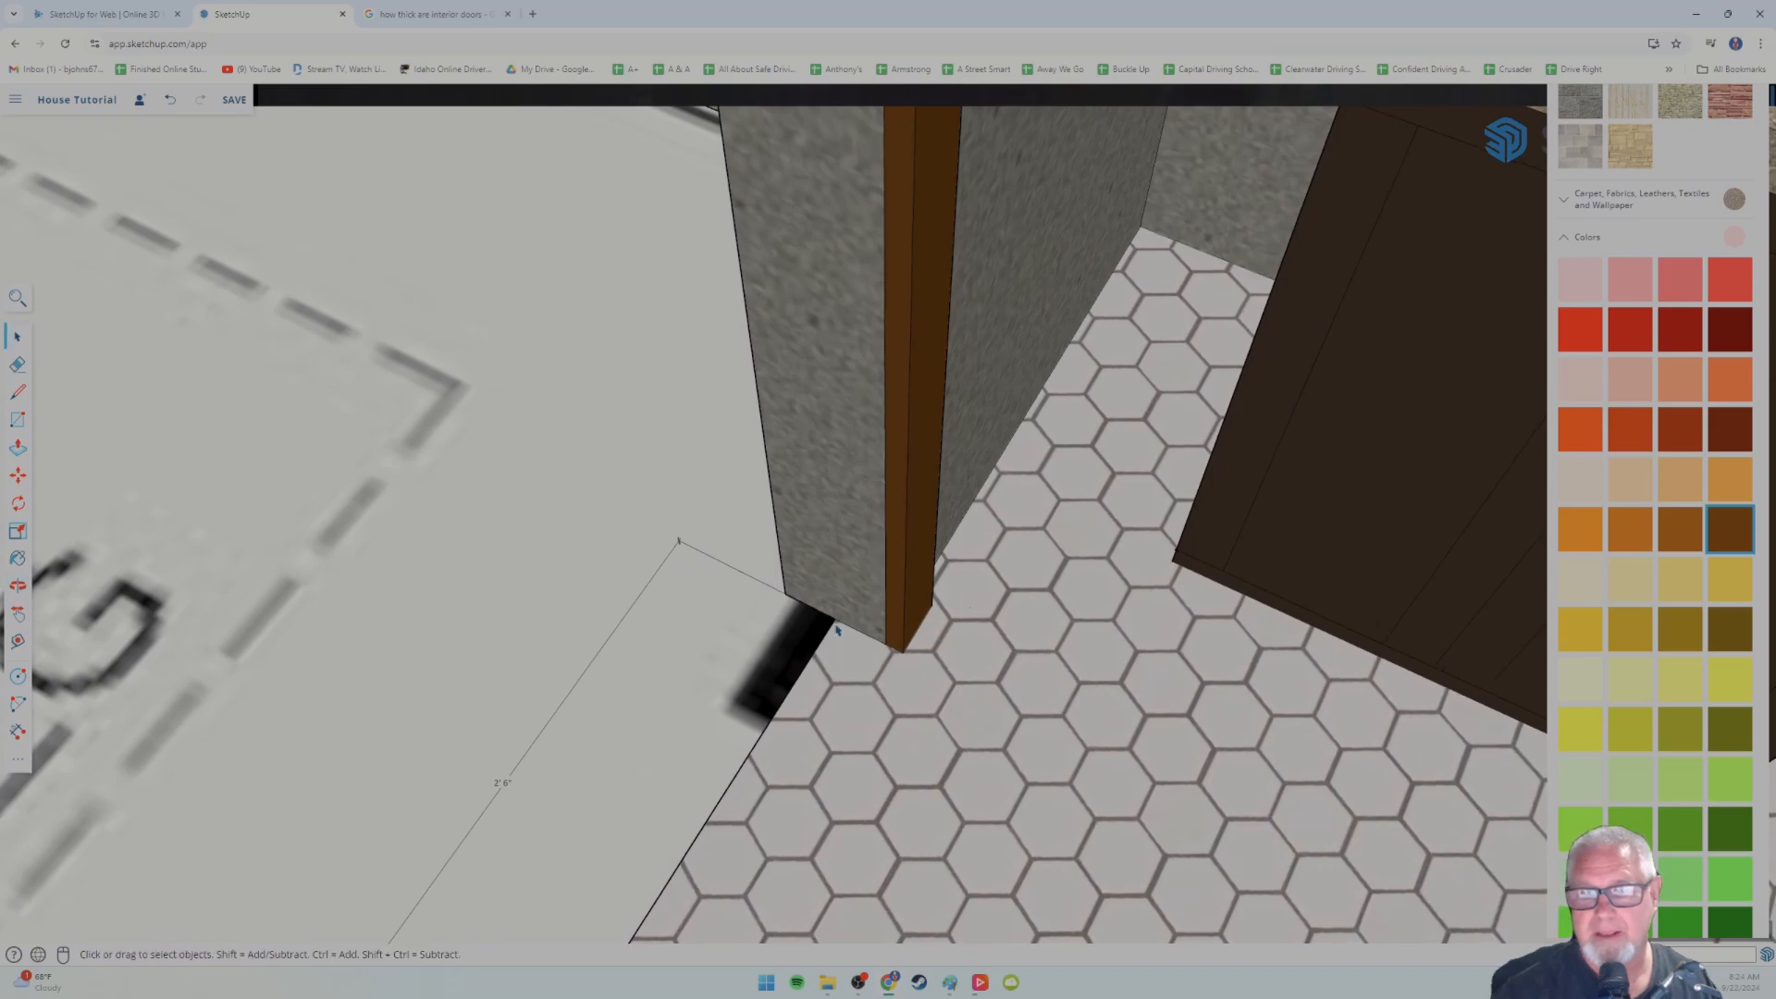
{"action": "middle_click_drag", "start_coordinate": [830, 702], "coordinate": [877, 697]}
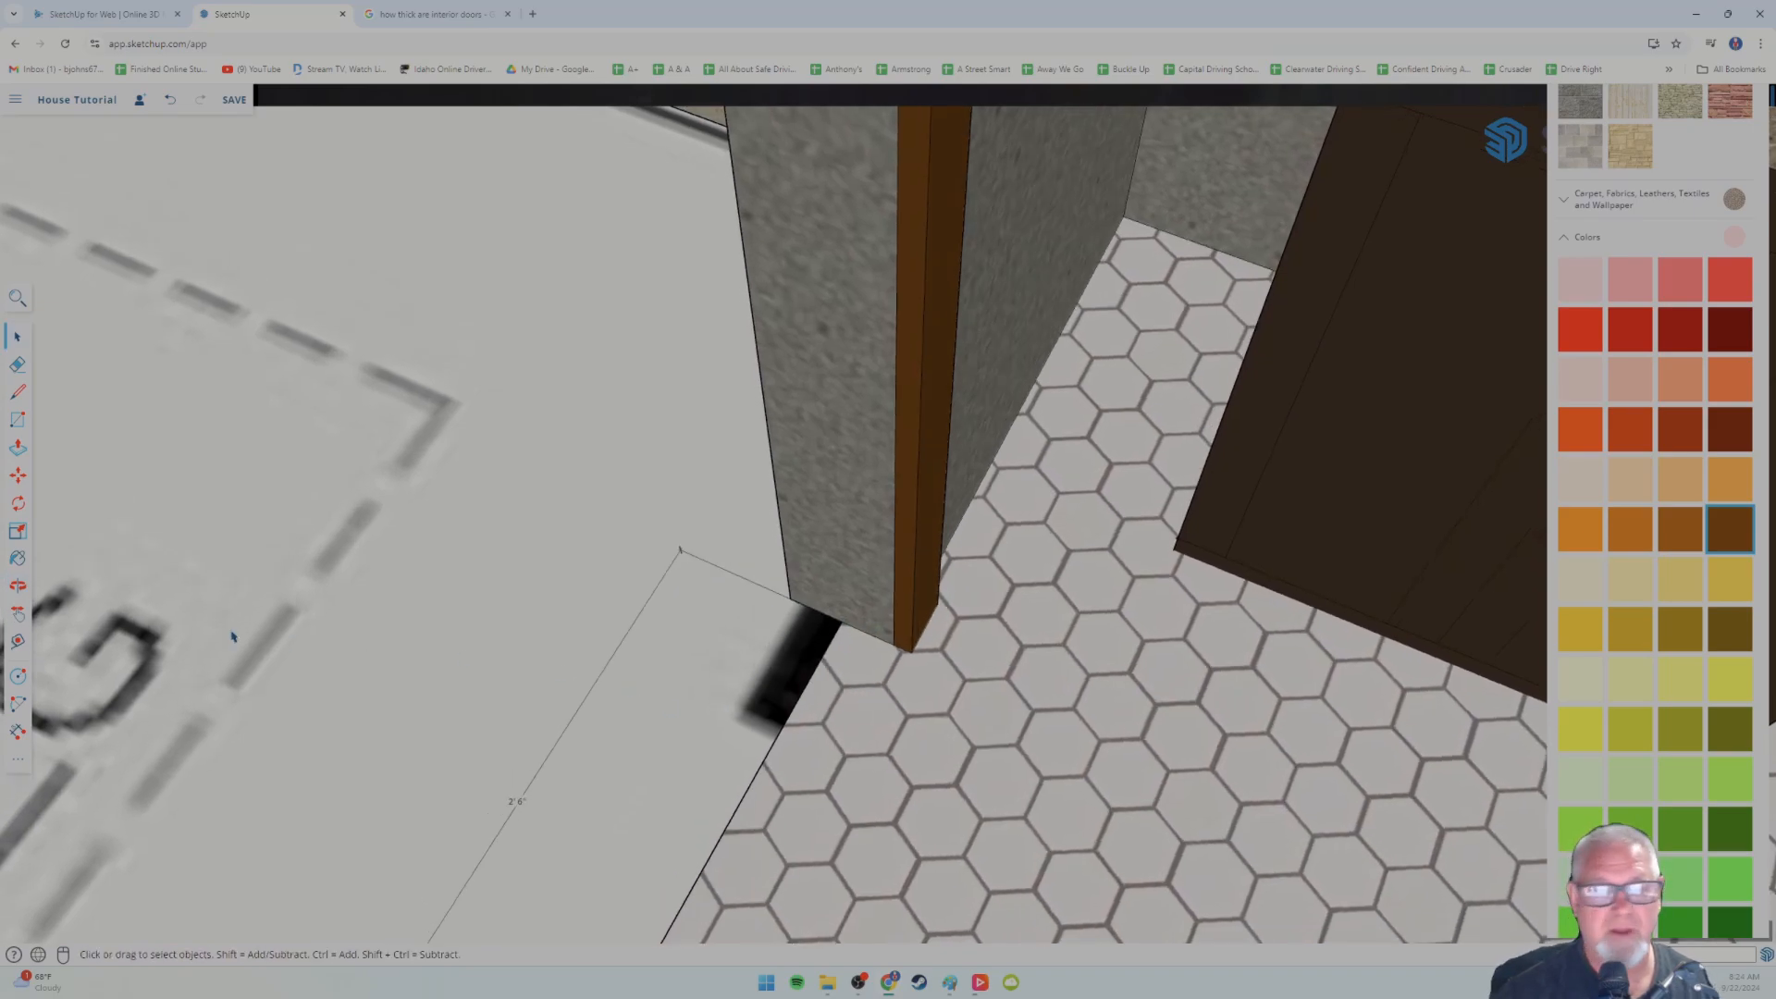
{"action": "left_click", "coordinate": [17, 393]}
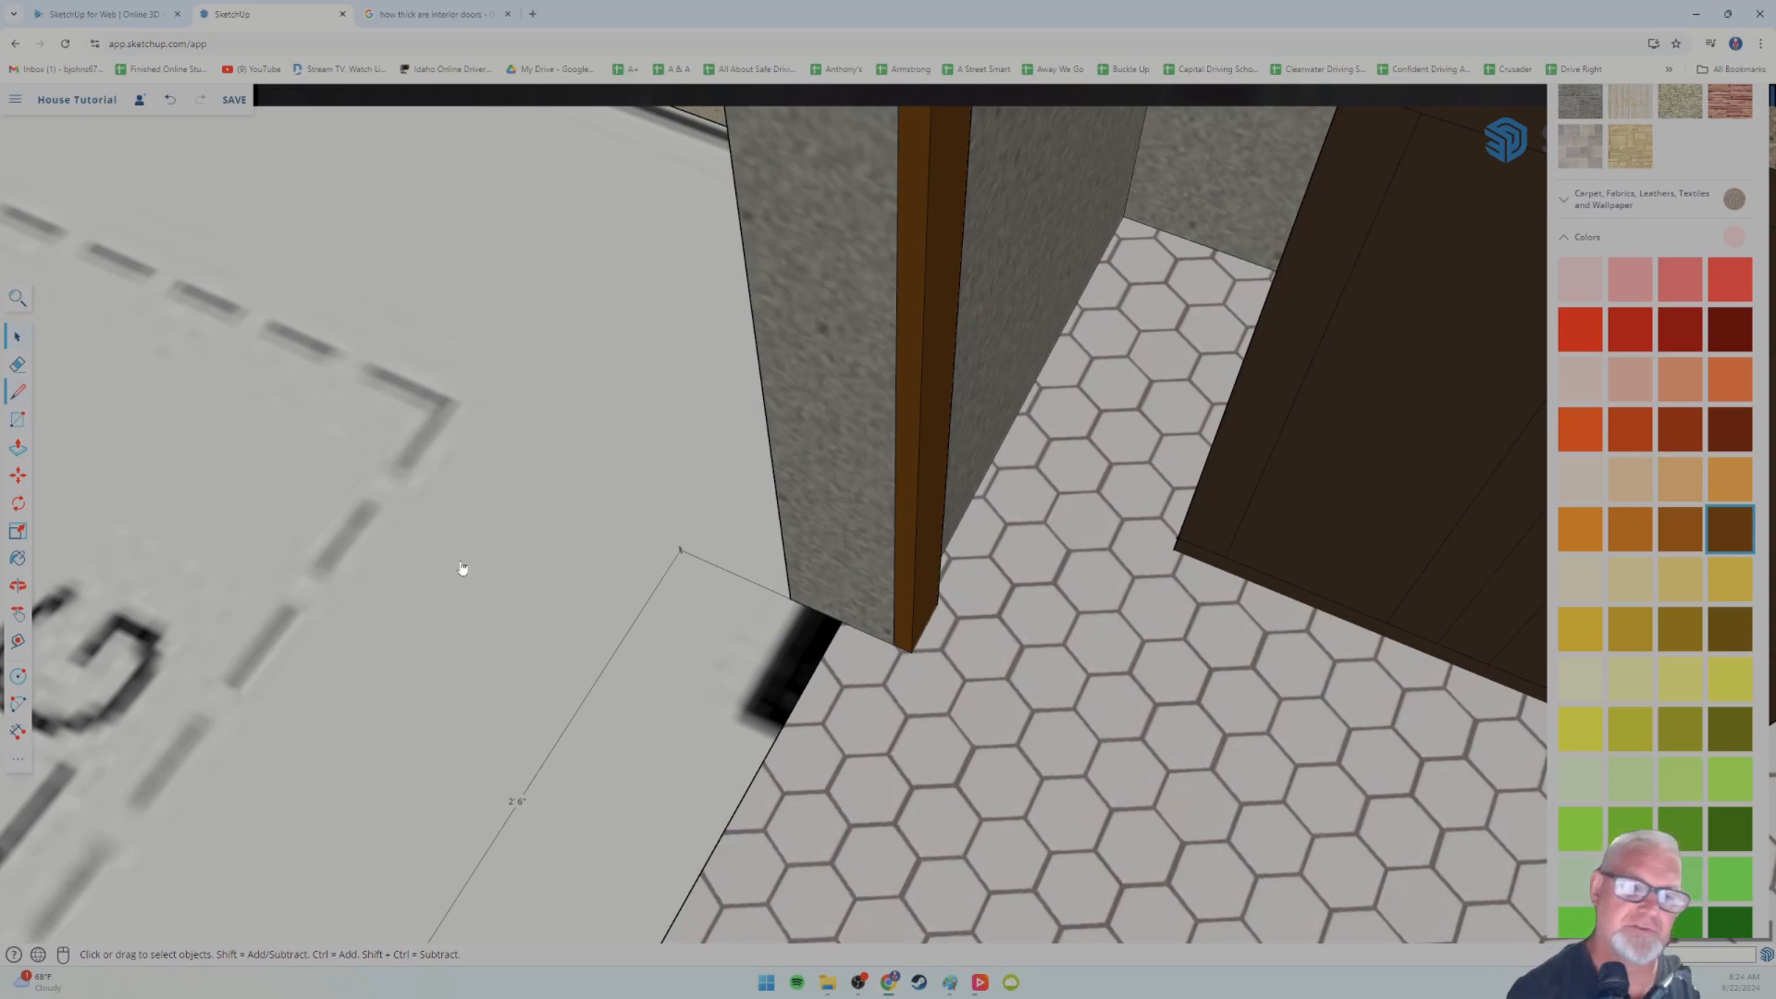
{"action": "left_click", "coordinate": [817, 610]}
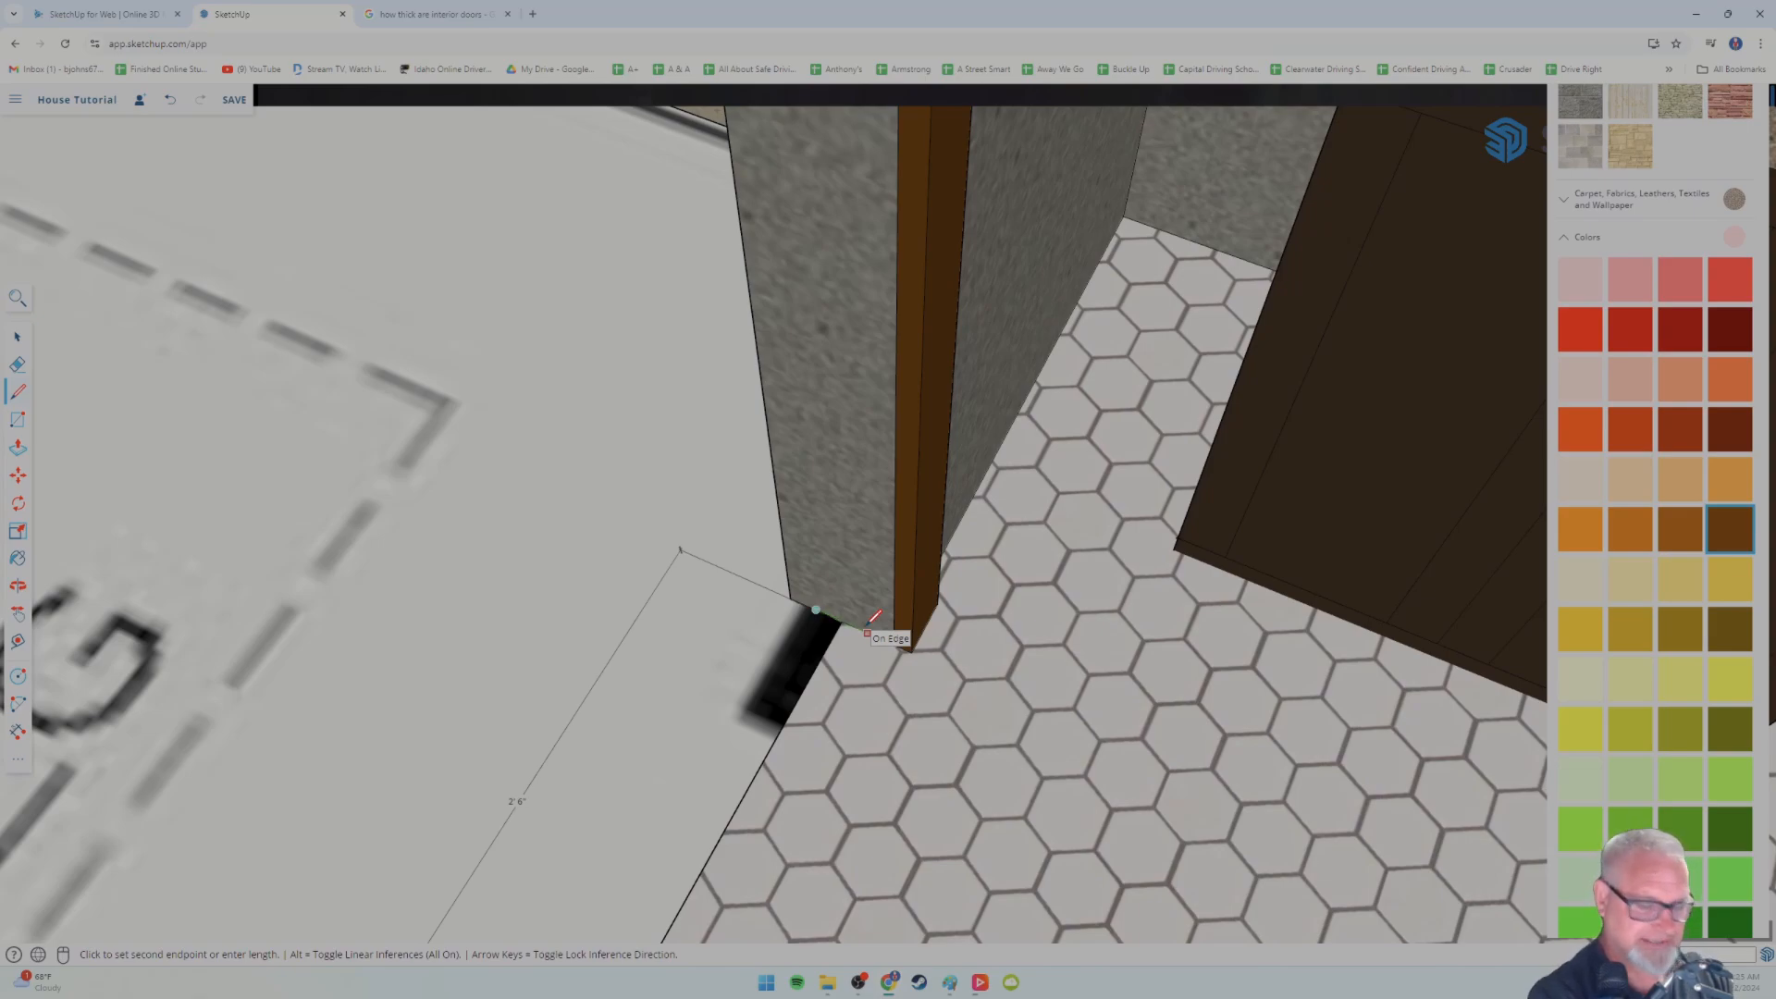
{"action": "key", "text": "Return"}
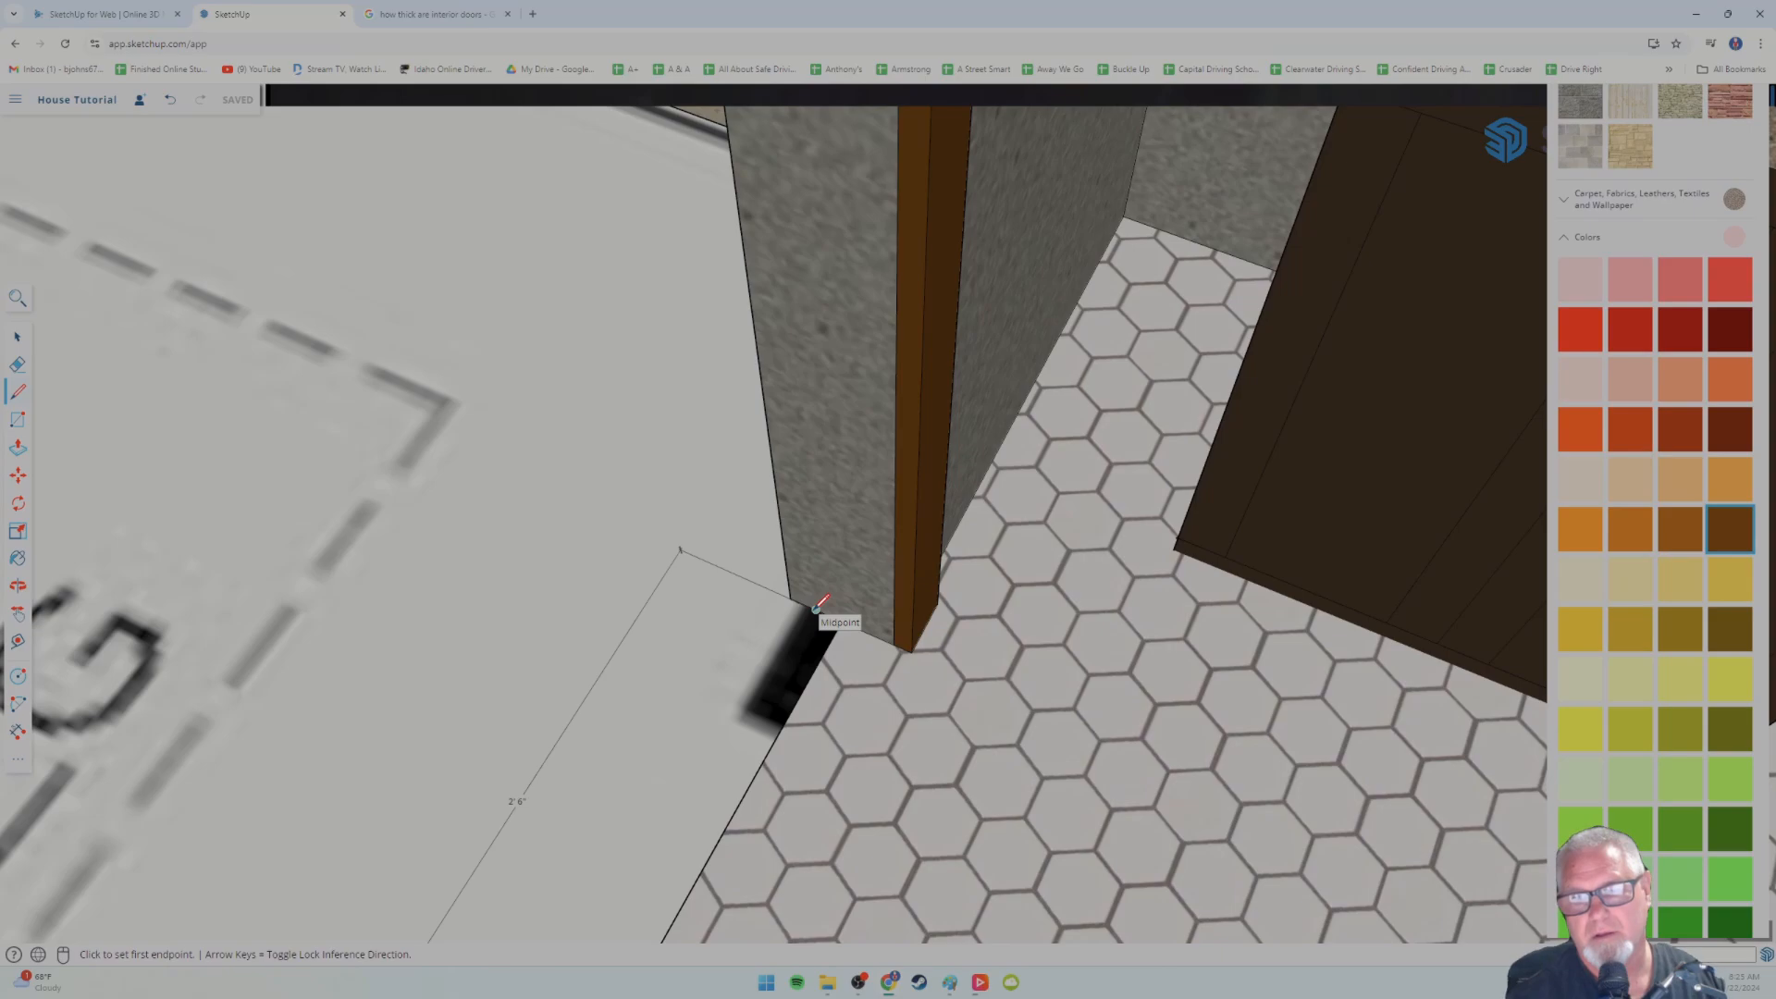
- Redraw the line from the jamb's bottom-edge midpoint, ending just short of the trim post
{"action": "left_click", "coordinate": [816, 608]}
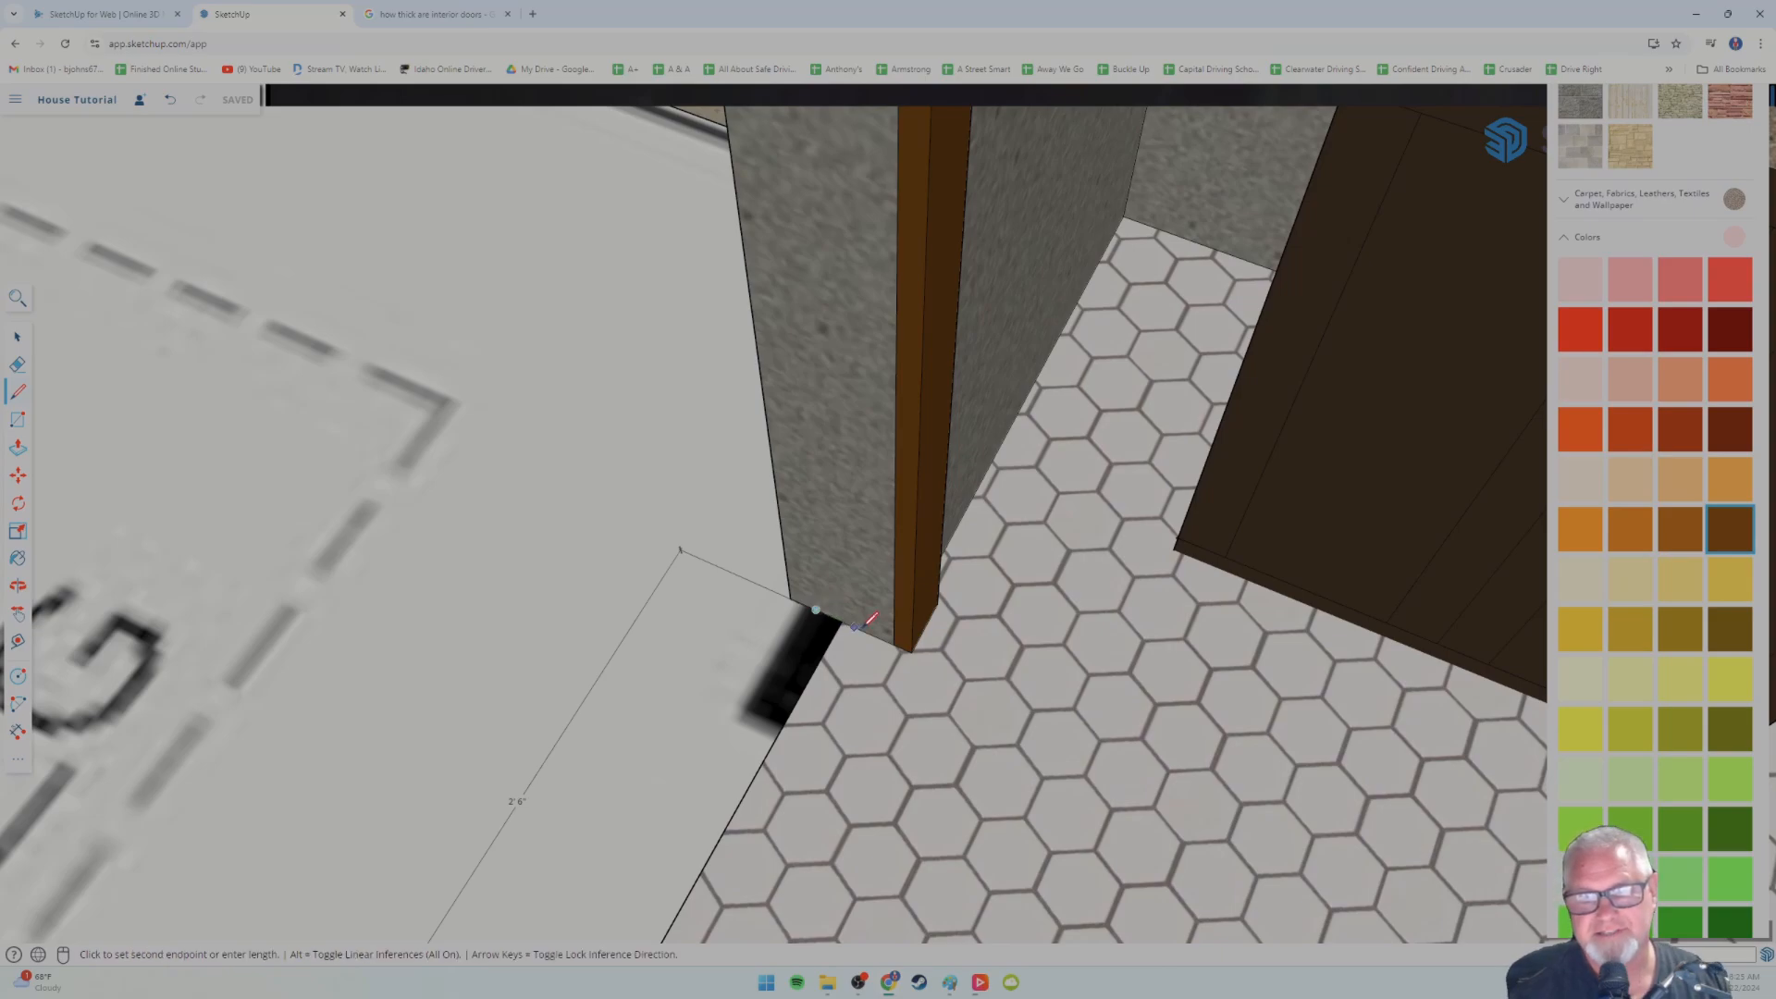
{"action": "left_click", "coordinate": [871, 618]}
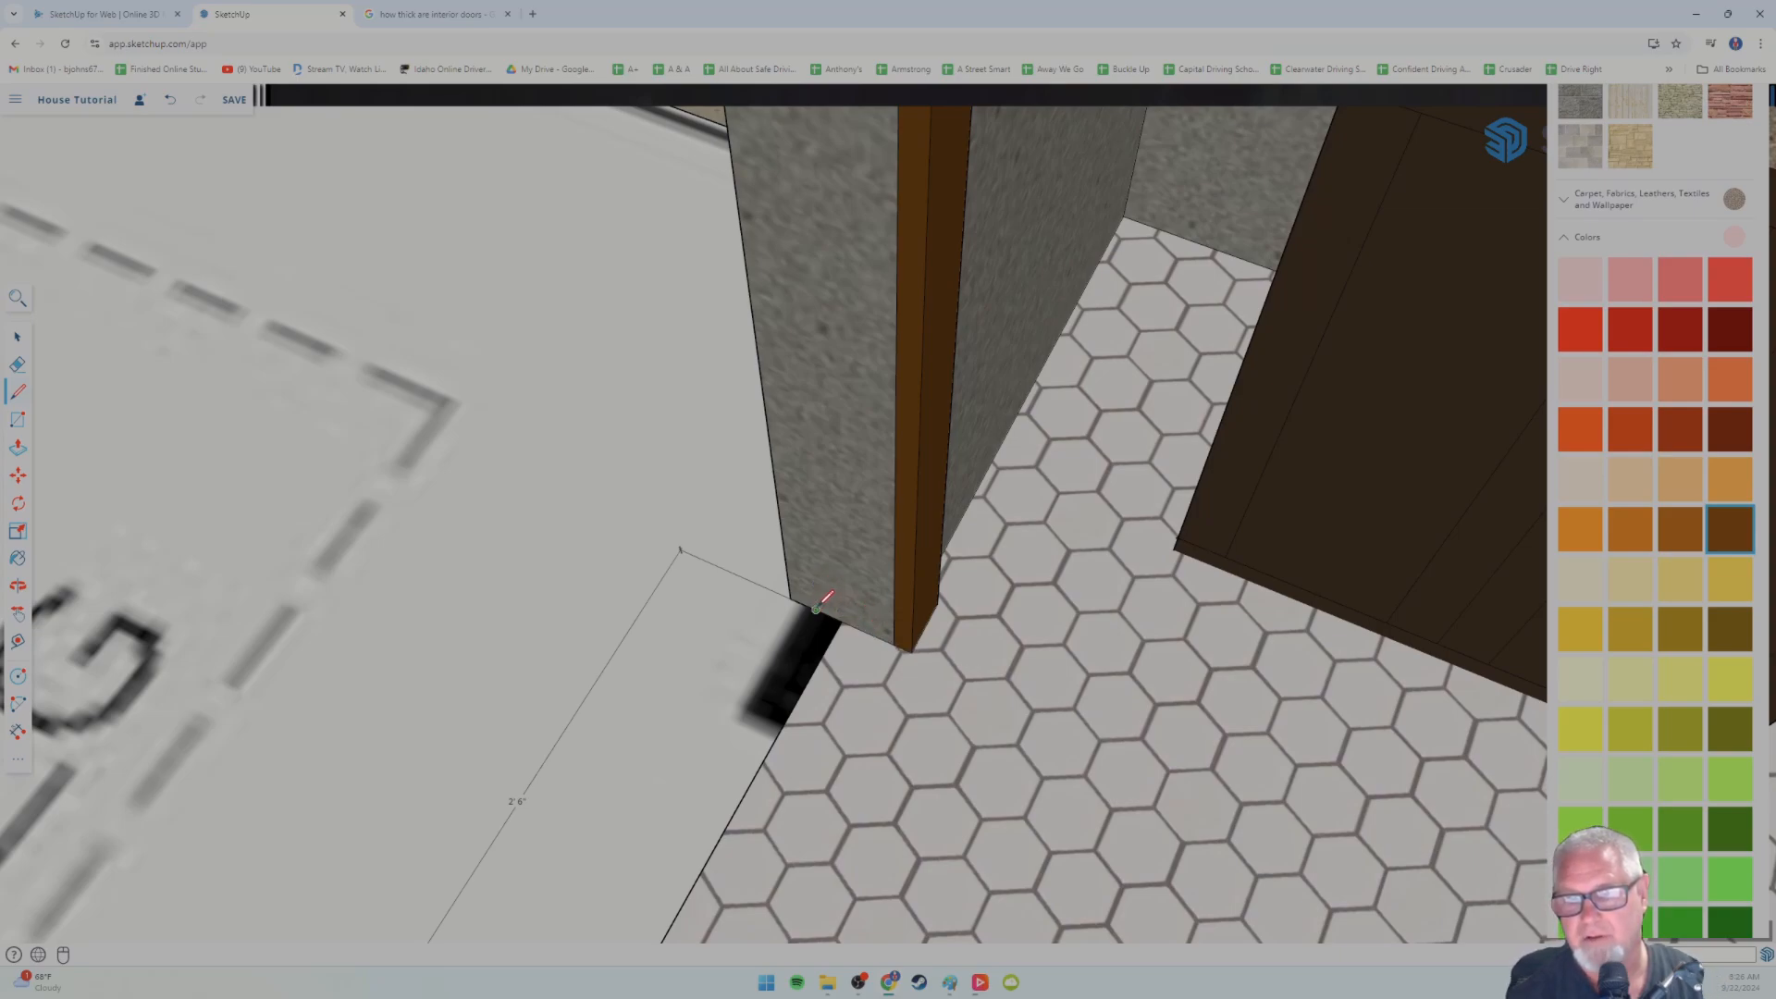
{"action": "left_click", "coordinate": [816, 609]}
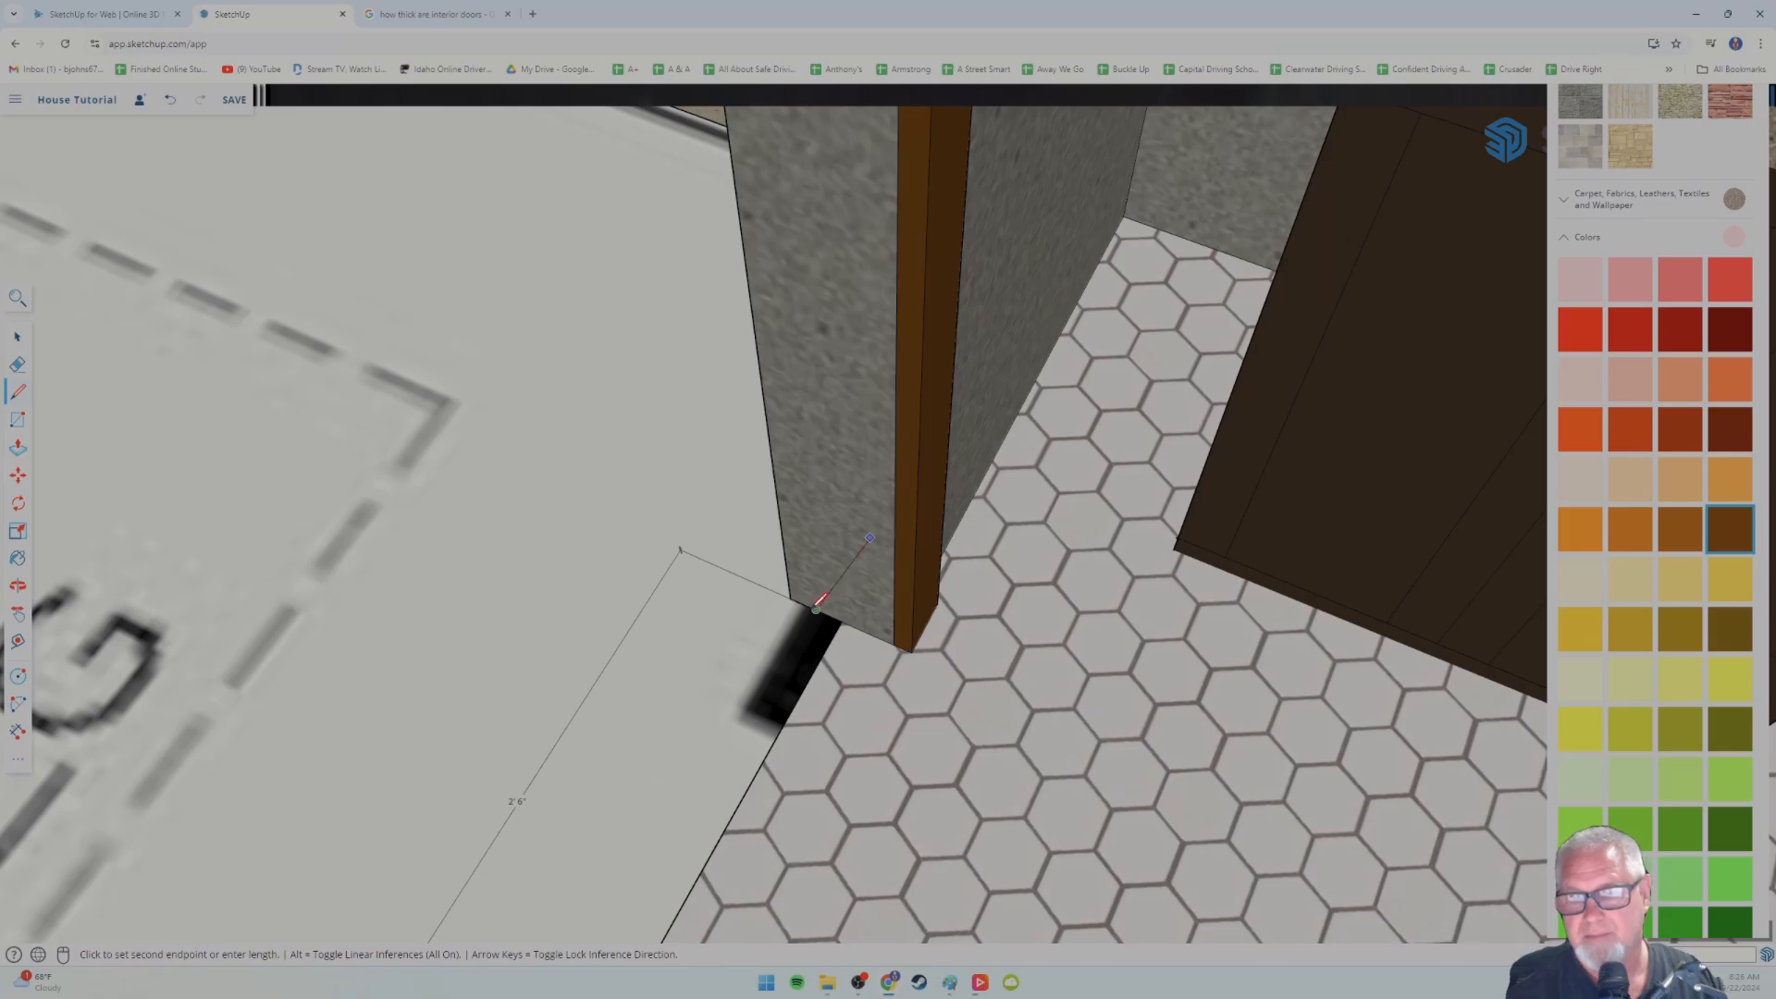
{"action": "key", "text": "Escape"}
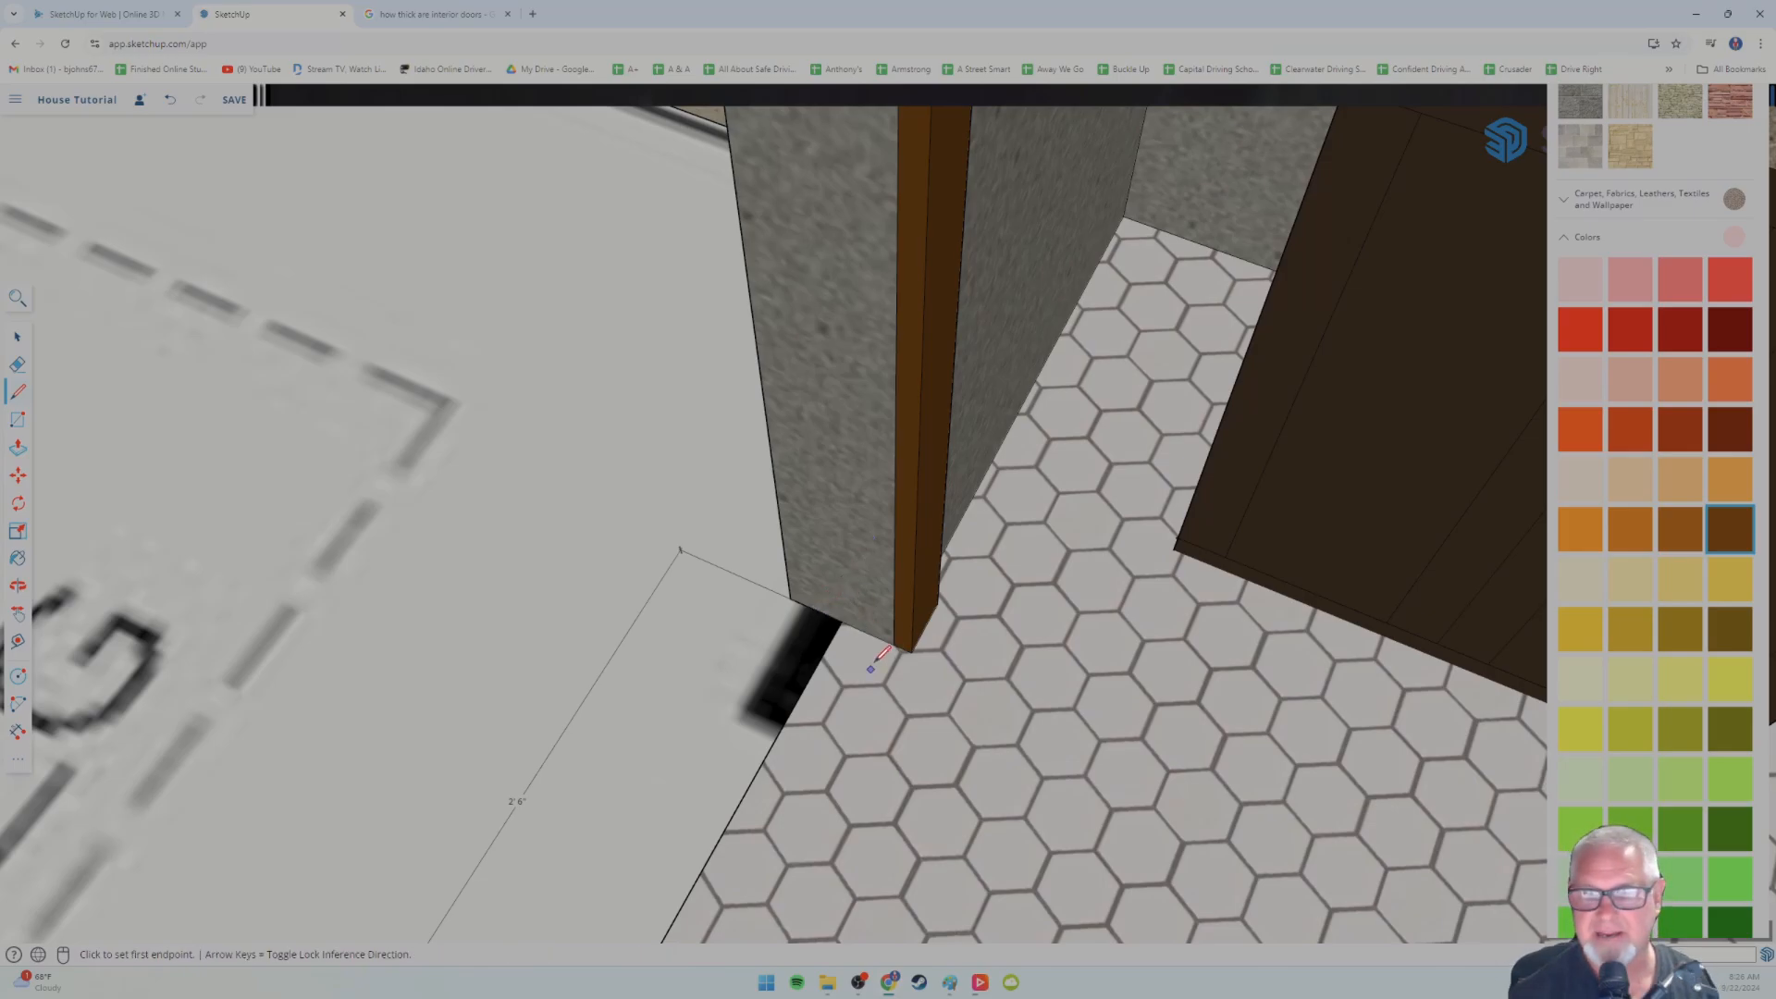
{"action": "middle_click_drag", "start_coordinate": [867, 672], "coordinate": [1003, 668]}
{"action": "mouse_move", "coordinate": [828, 560]}
{"action": "middle_mouse_down"}
{"action": "mouse_move", "coordinate": [879, 624]}
{"action": "mouse_move", "coordinate": [1095, 675]}
{"action": "mouse_move", "coordinate": [686, 690]}
{"action": "mouse_move", "coordinate": [583, 761]}
{"action": "mouse_move", "coordinate": [574, 708]}
{"action": "mouse_move", "coordinate": [781, 668]}
{"action": "mouse_move", "coordinate": [908, 546]}
{"action": "mouse_move", "coordinate": [959, 463]}
{"action": "middle_mouse_up"}
{"action": "middle_click_drag", "start_coordinate": [897, 563], "coordinate": [945, 518]}
{"action": "middle_click_drag", "start_coordinate": [877, 604], "coordinate": [918, 568]}
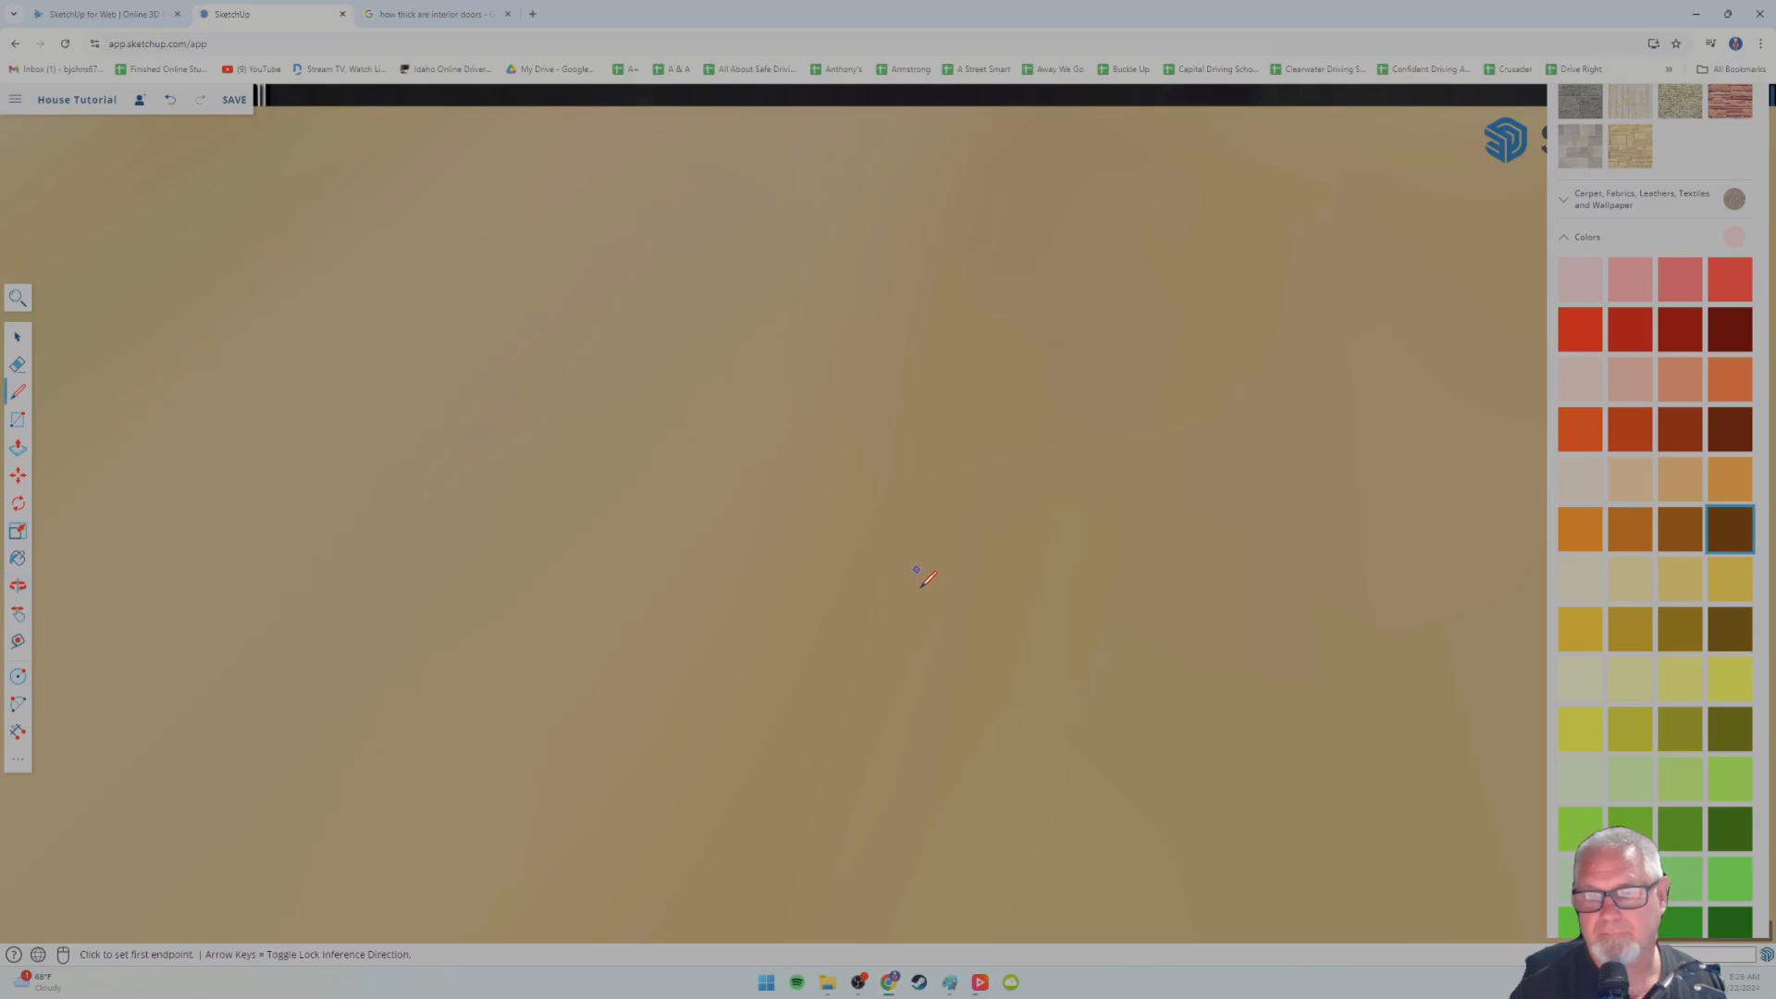
{"action": "middle_click_drag", "start_coordinate": [824, 713], "coordinate": [964, 576]}
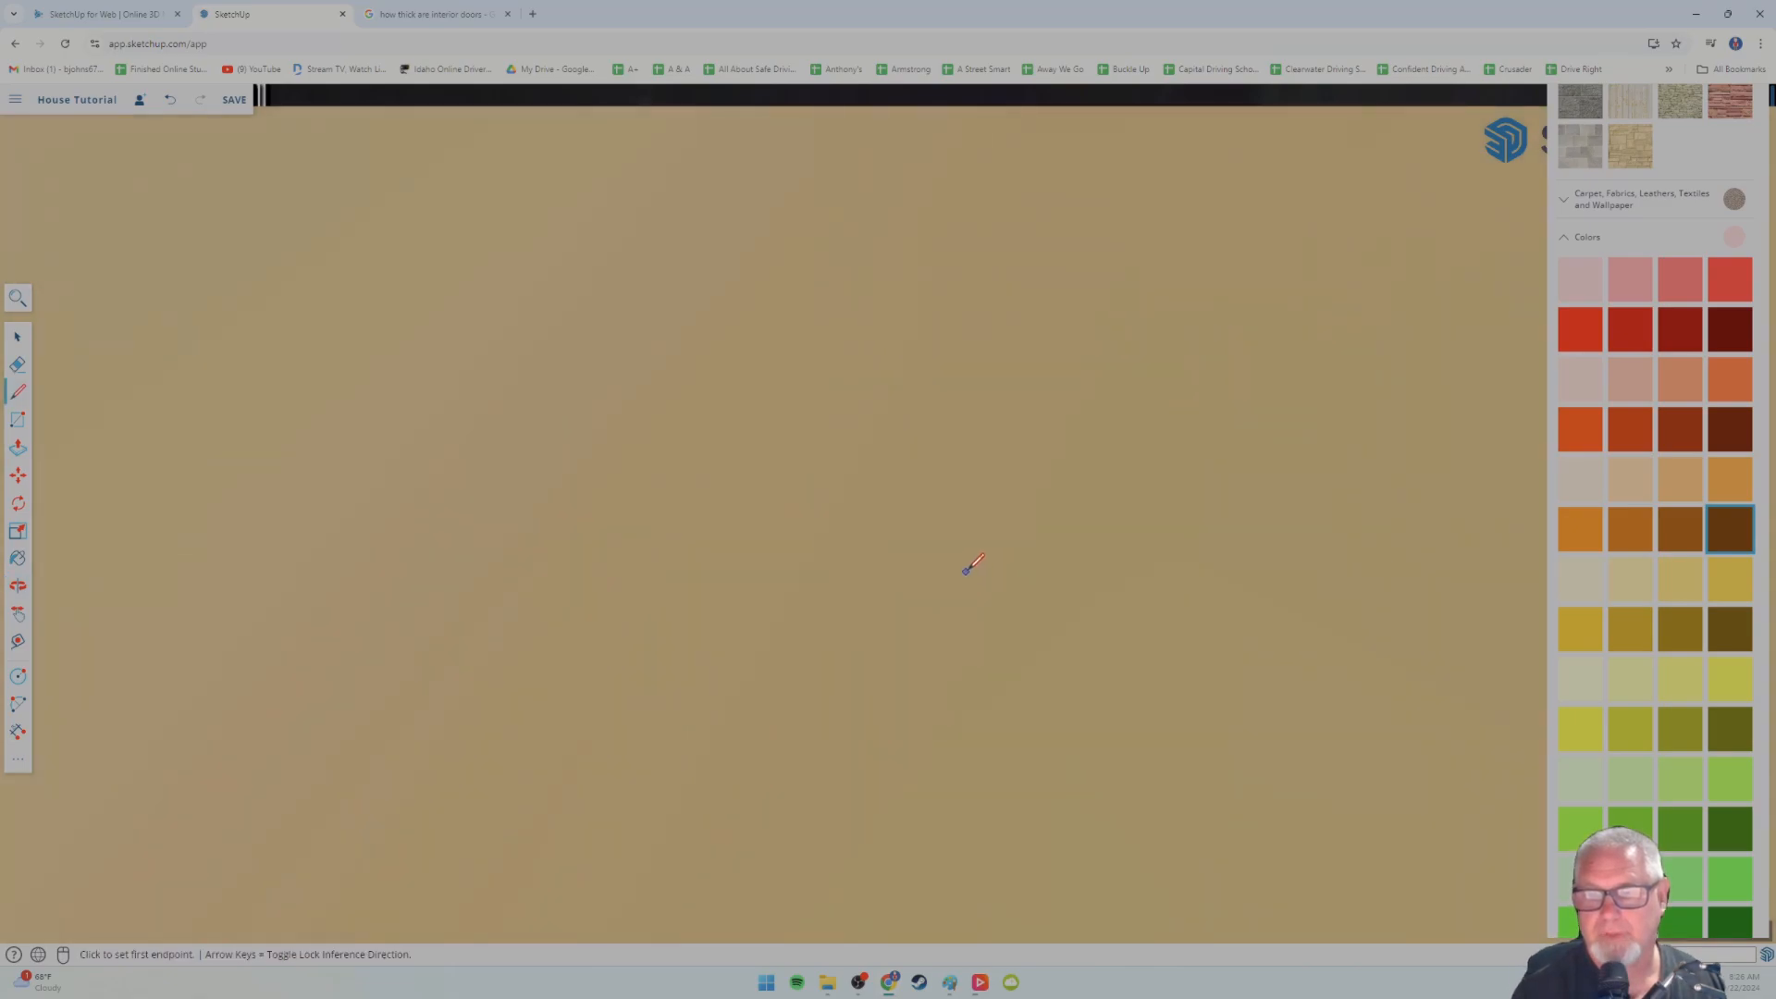
{"action": "mouse_move", "coordinate": [801, 709]}
{"action": "middle_mouse_down"}
{"action": "mouse_move", "coordinate": [952, 575]}
{"action": "mouse_move", "coordinate": [860, 639]}
{"action": "middle_mouse_up"}
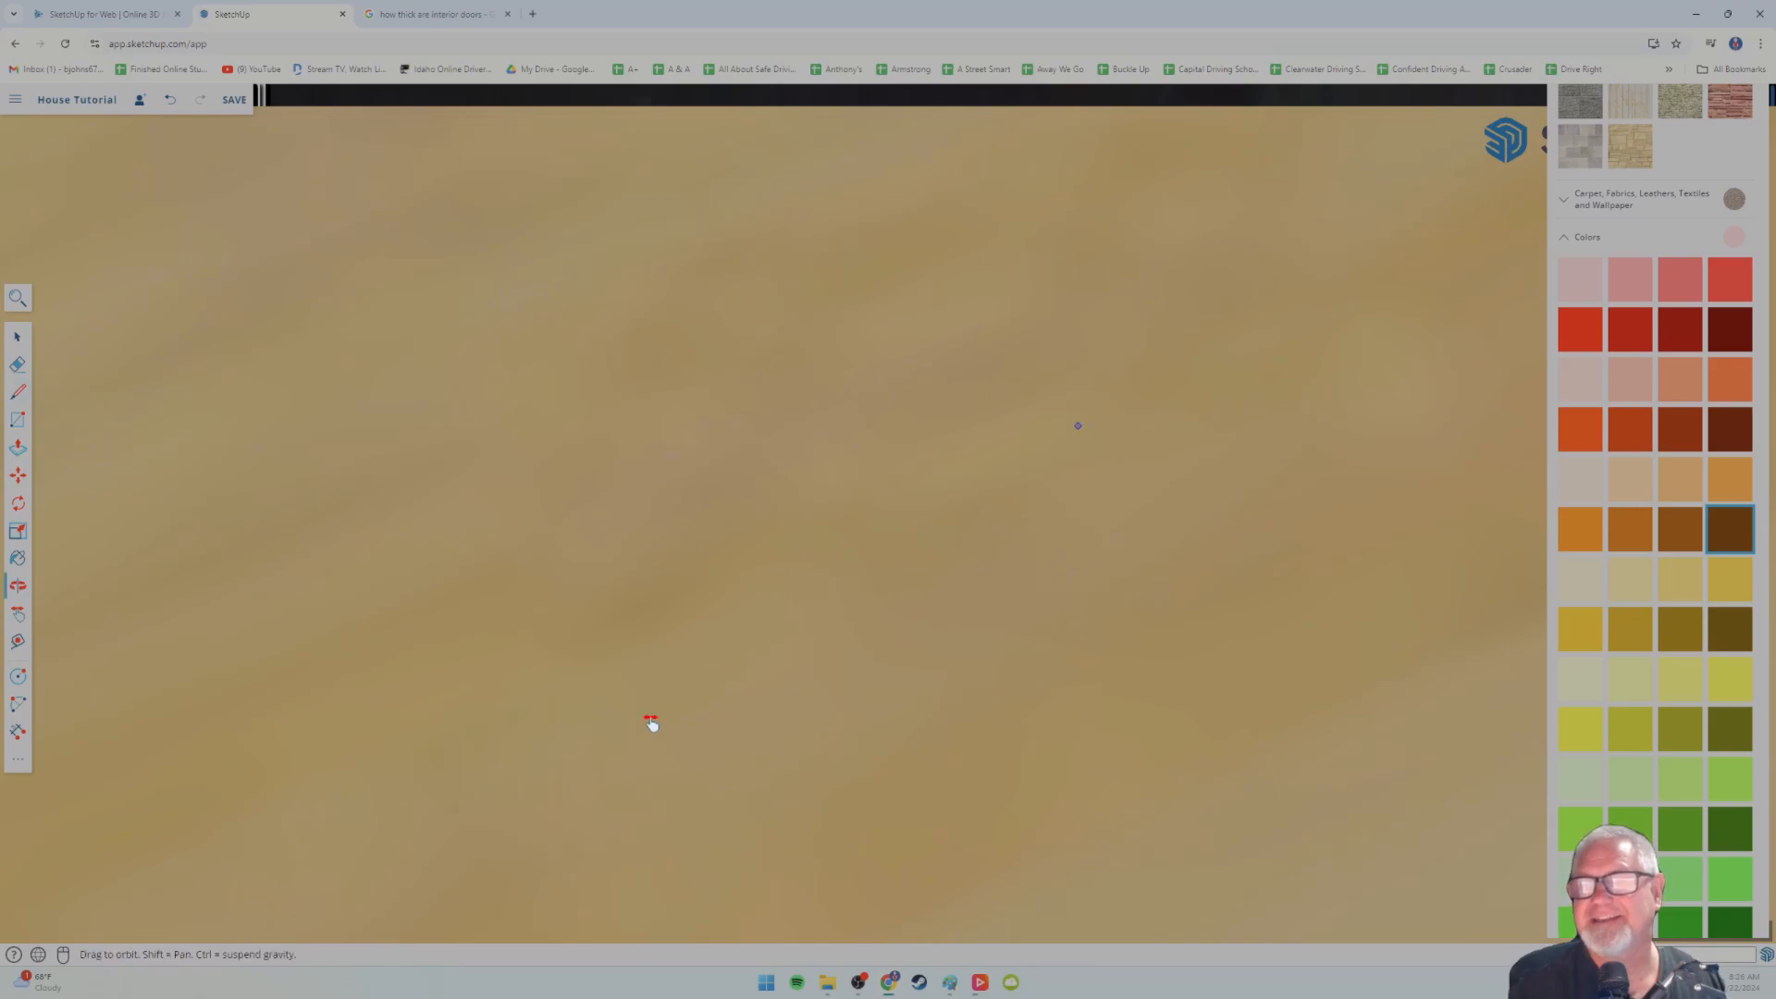
- Draw a short vertical line up the vanity-side jamb face from the midpoint of its bottom edge
{"action": "middle_click_drag", "start_coordinate": [652, 724], "coordinate": [988, 519]}
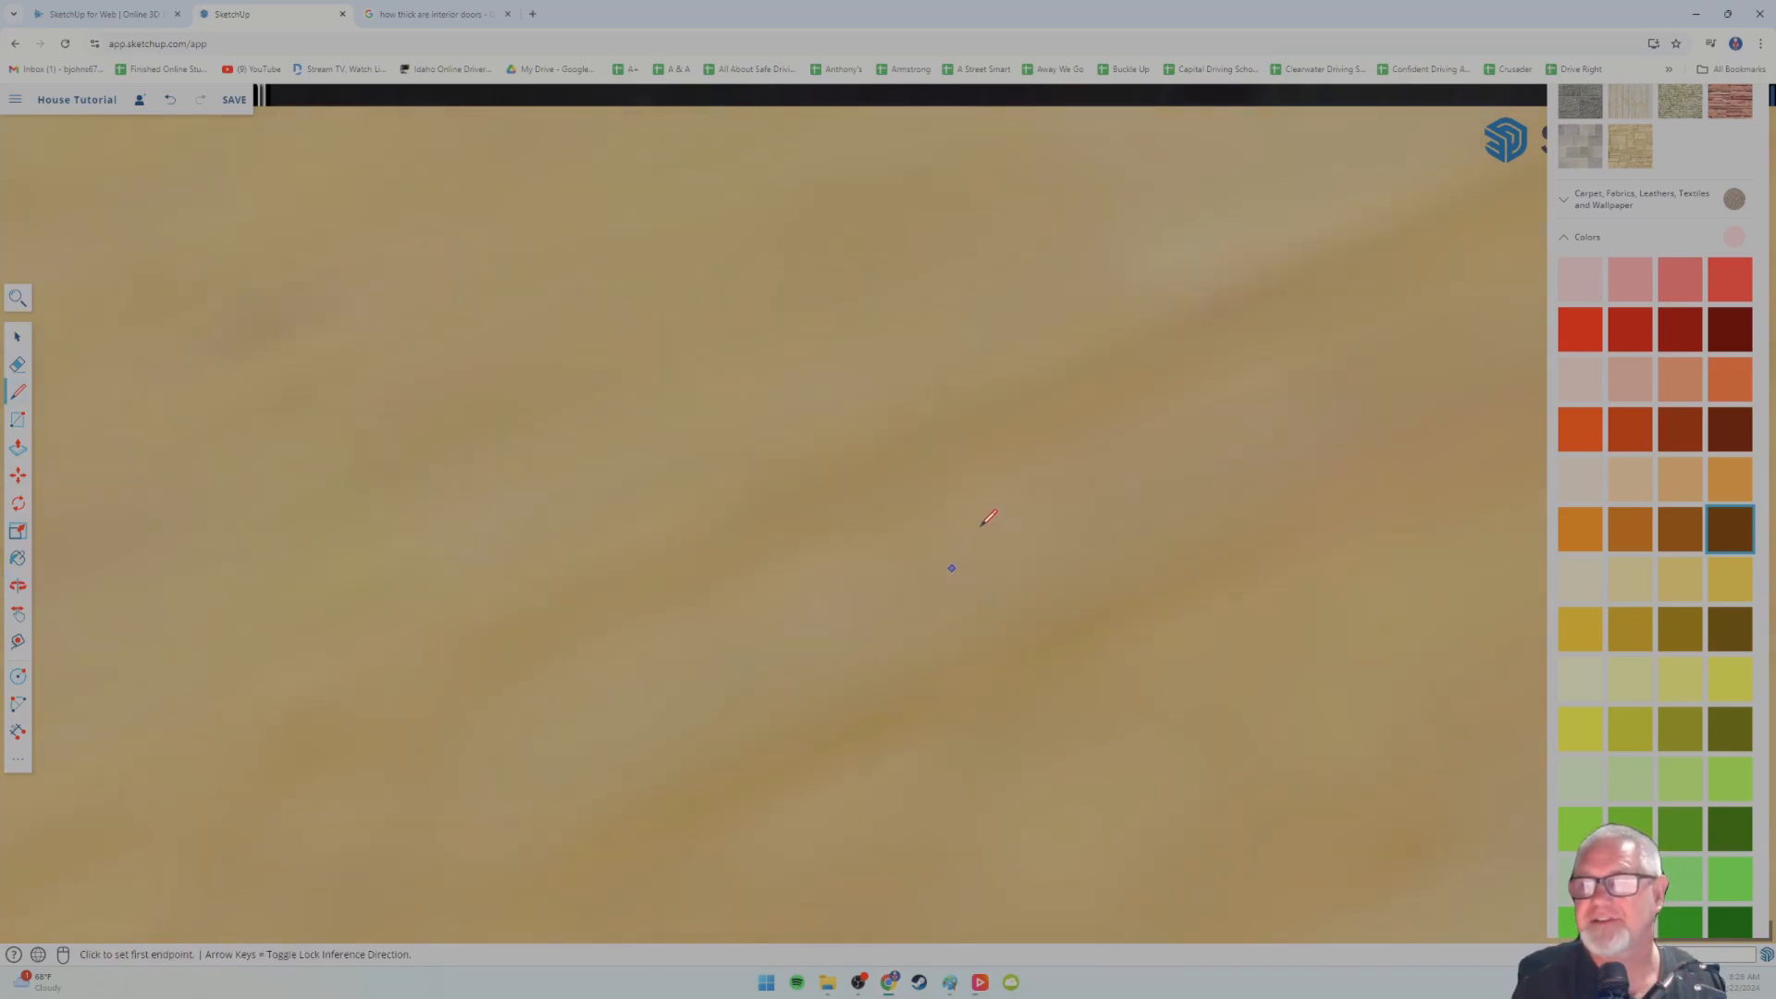
{"action": "scroll", "coordinate": [981, 525], "scroll_direction": "down", "scroll_amount": 6}
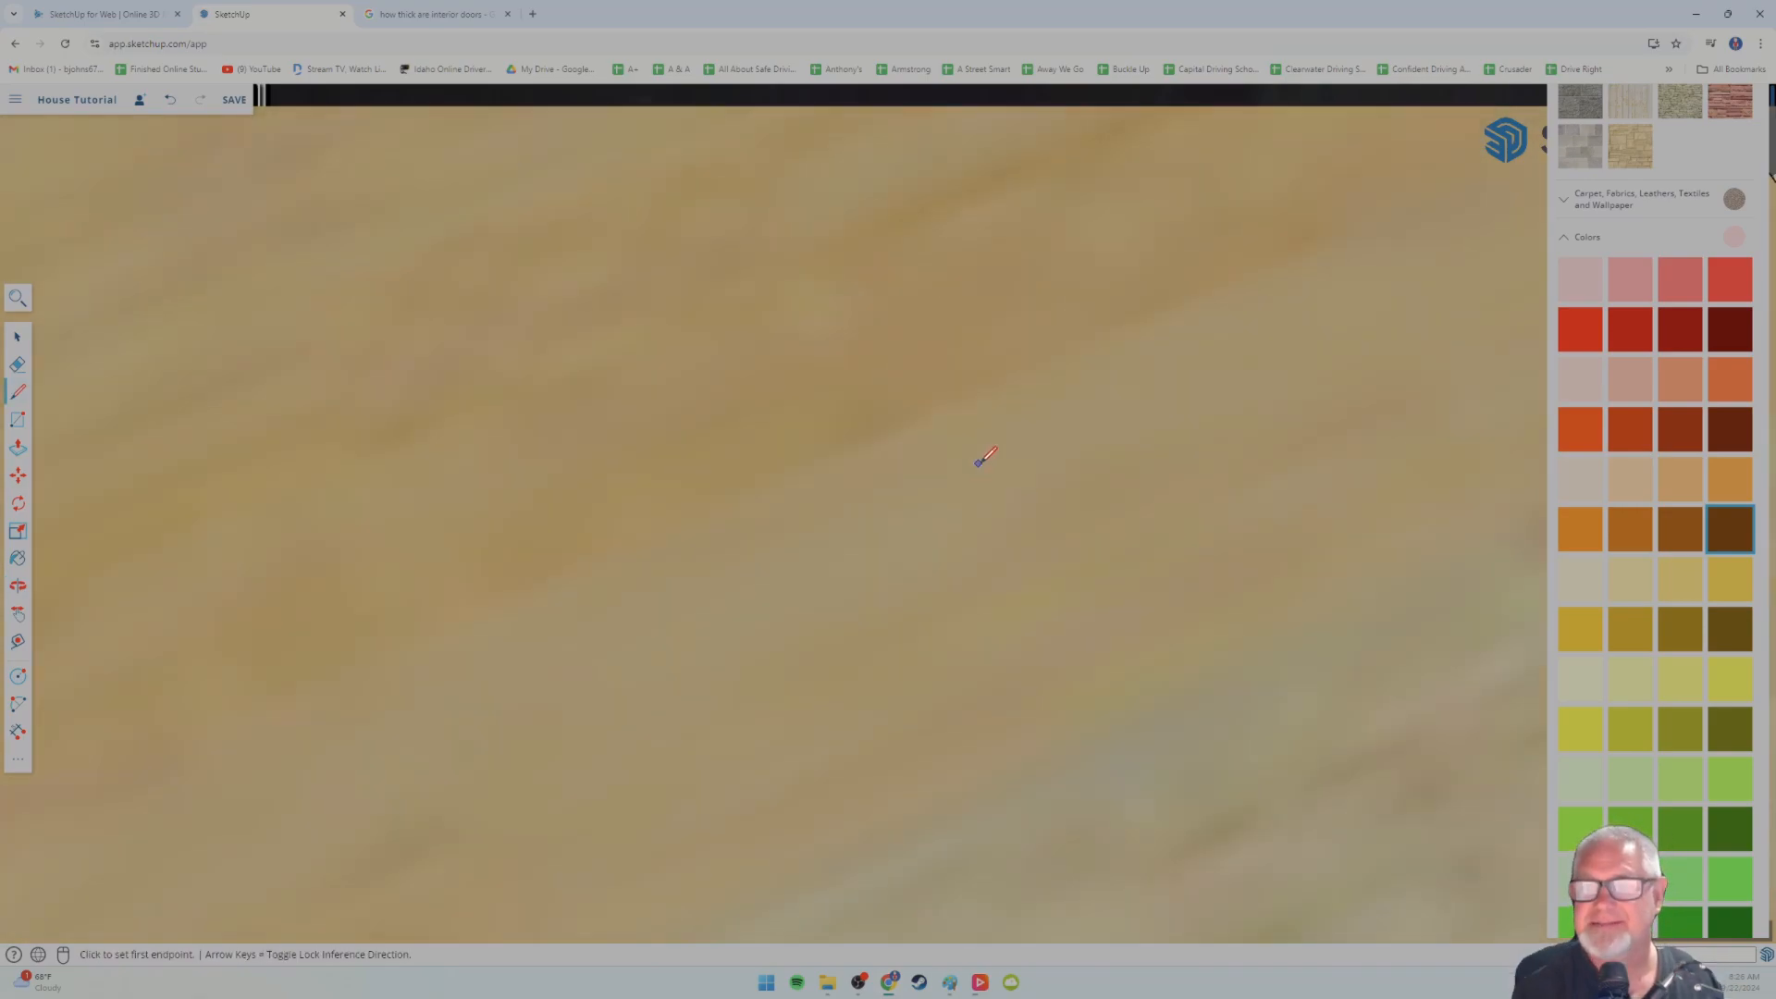
{"action": "scroll", "coordinate": [985, 456], "scroll_direction": "down", "scroll_amount": 5}
{"action": "scroll", "coordinate": [980, 472], "scroll_direction": "down", "scroll_amount": 3}
{"action": "middle_click_drag", "start_coordinate": [959, 484], "coordinate": [883, 525]}
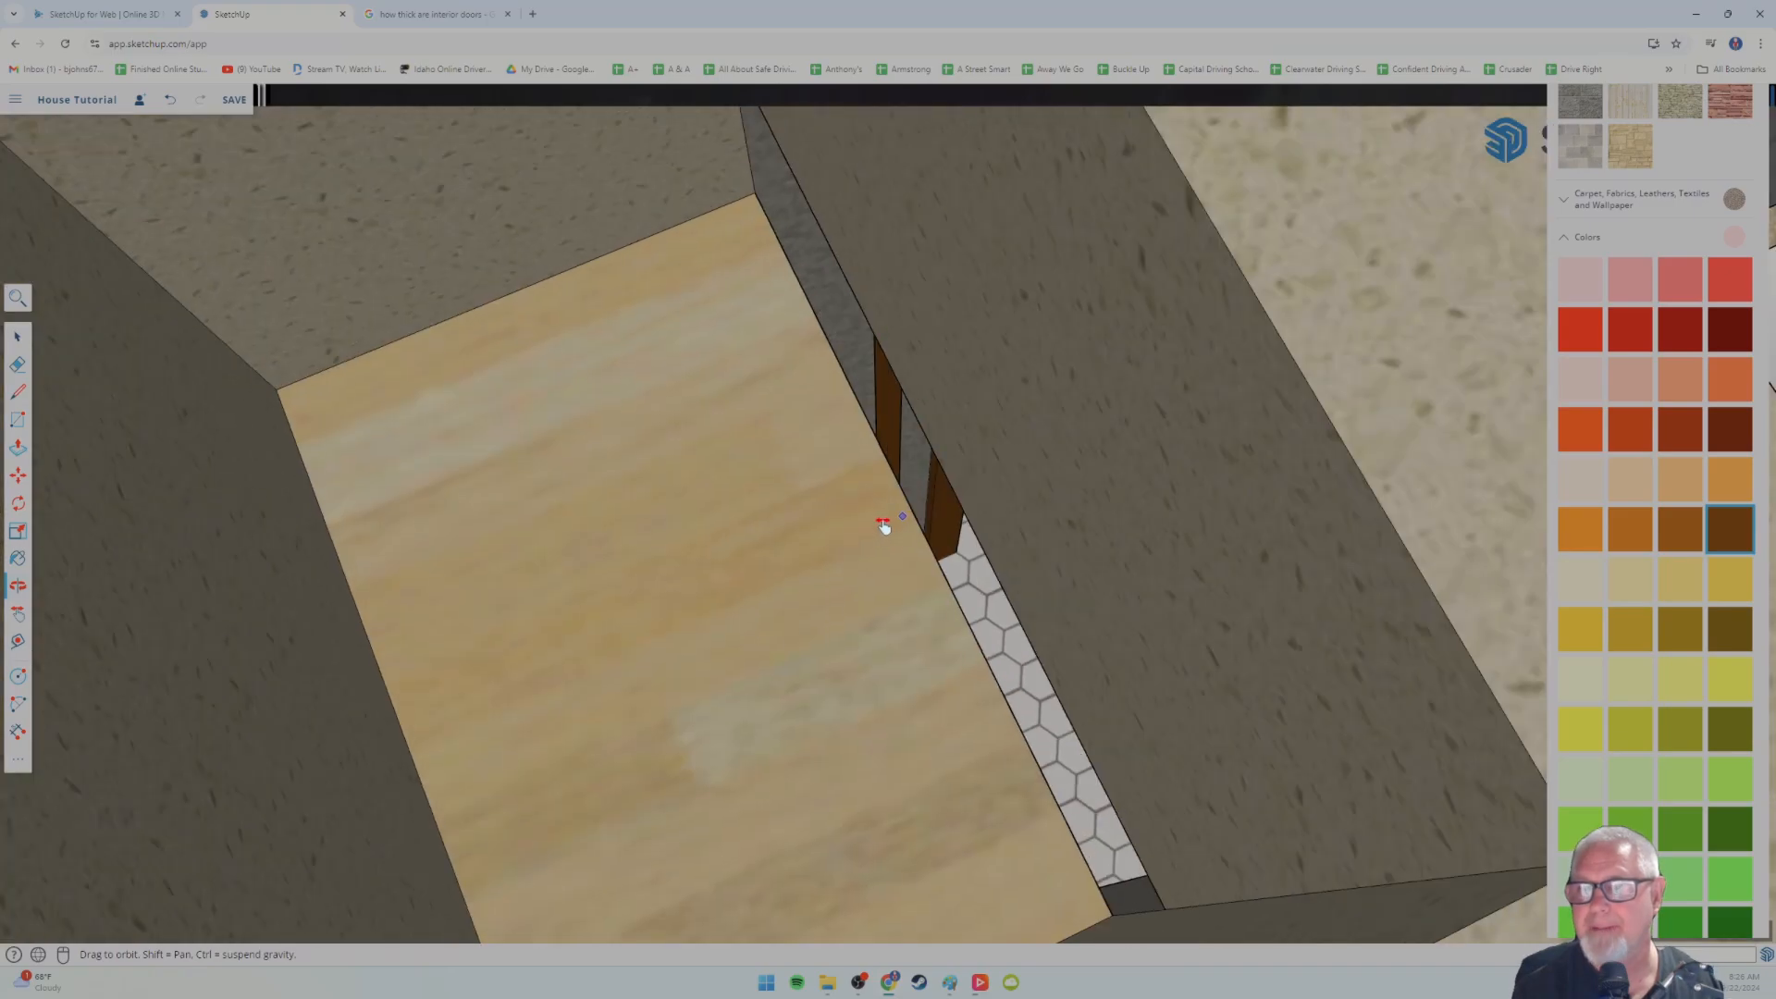
{"action": "scroll", "coordinate": [888, 518], "scroll_direction": "down", "scroll_amount": 5}
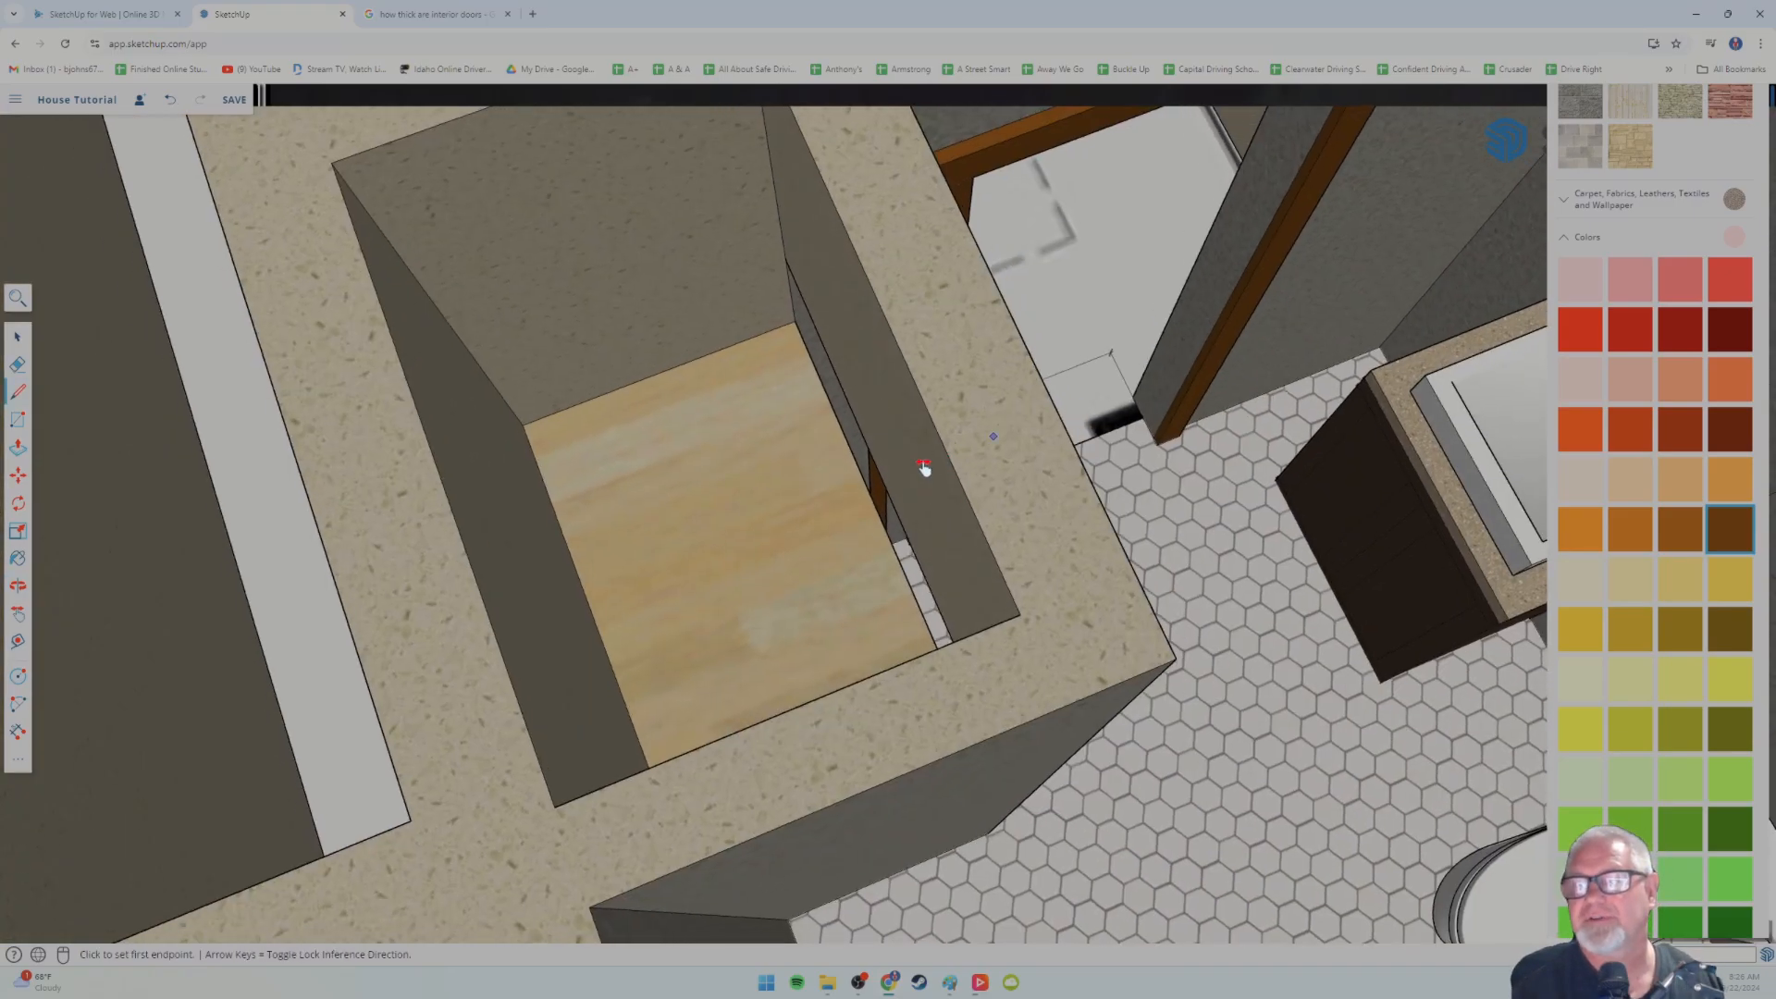
{"action": "middle_click_drag", "start_coordinate": [924, 467], "coordinate": [794, 532], "text": "shift"}
{"action": "scroll", "coordinate": [1001, 513], "scroll_direction": "up", "scroll_amount": 6}
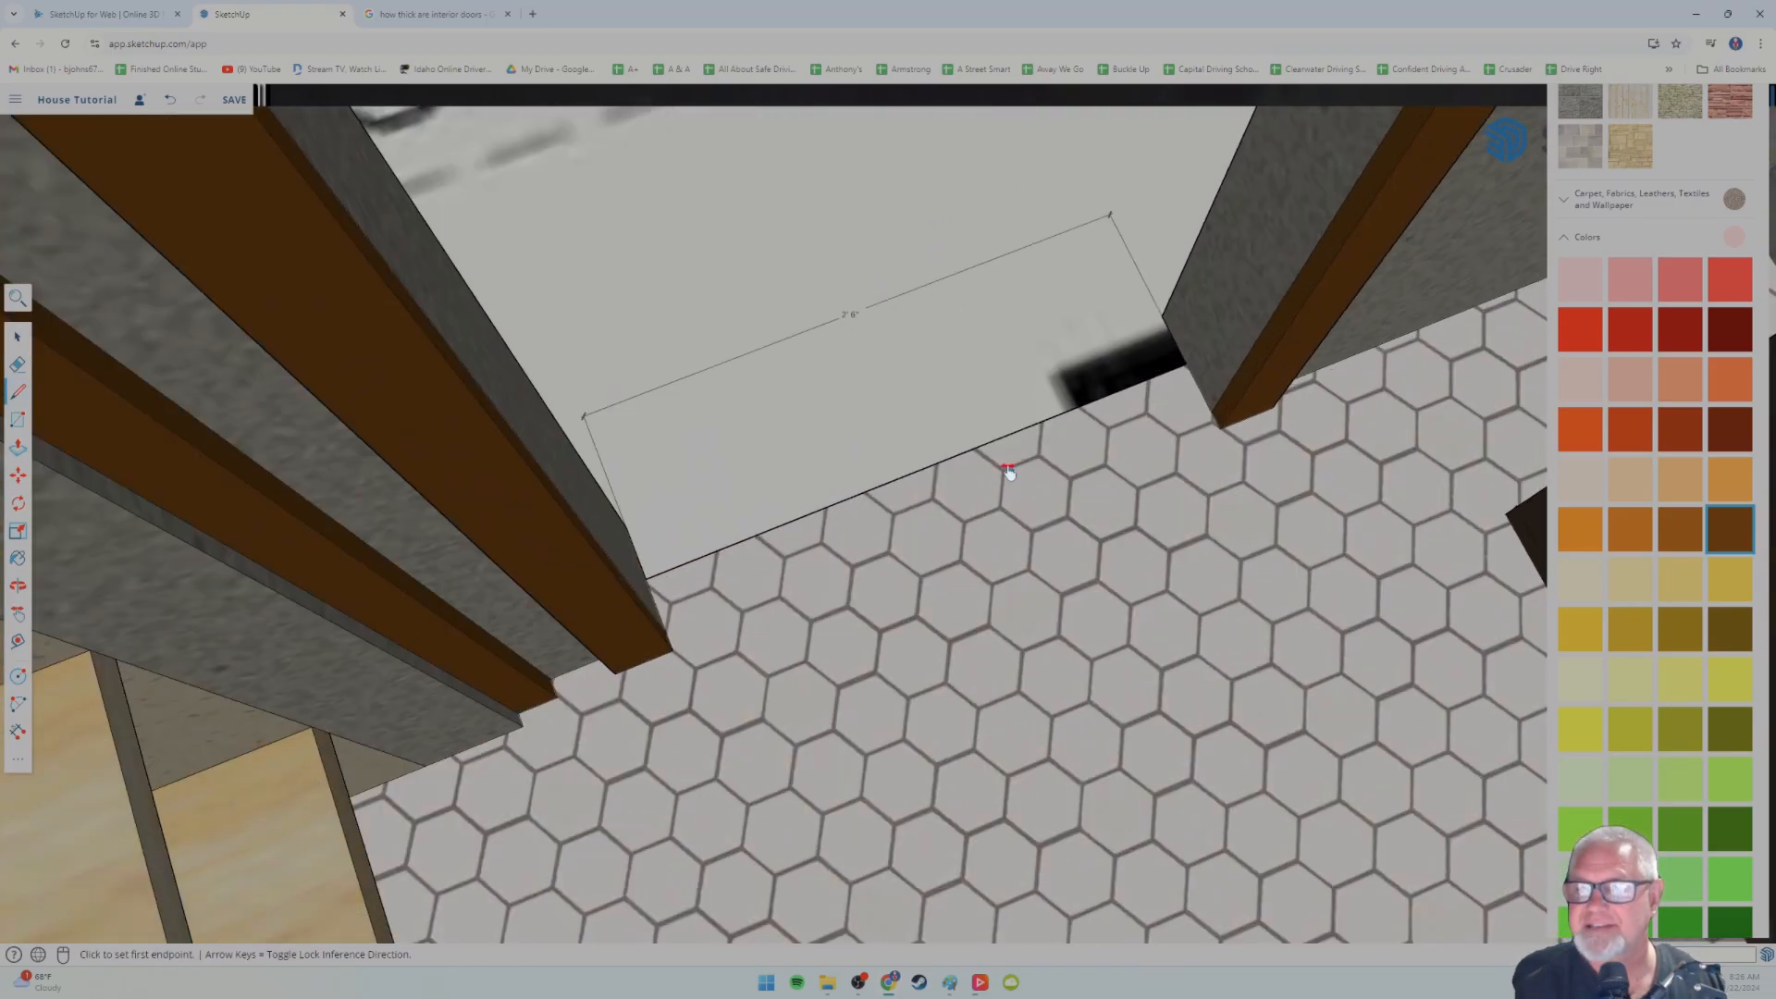
{"action": "middle_click_drag", "start_coordinate": [1009, 472], "coordinate": [992, 548]}
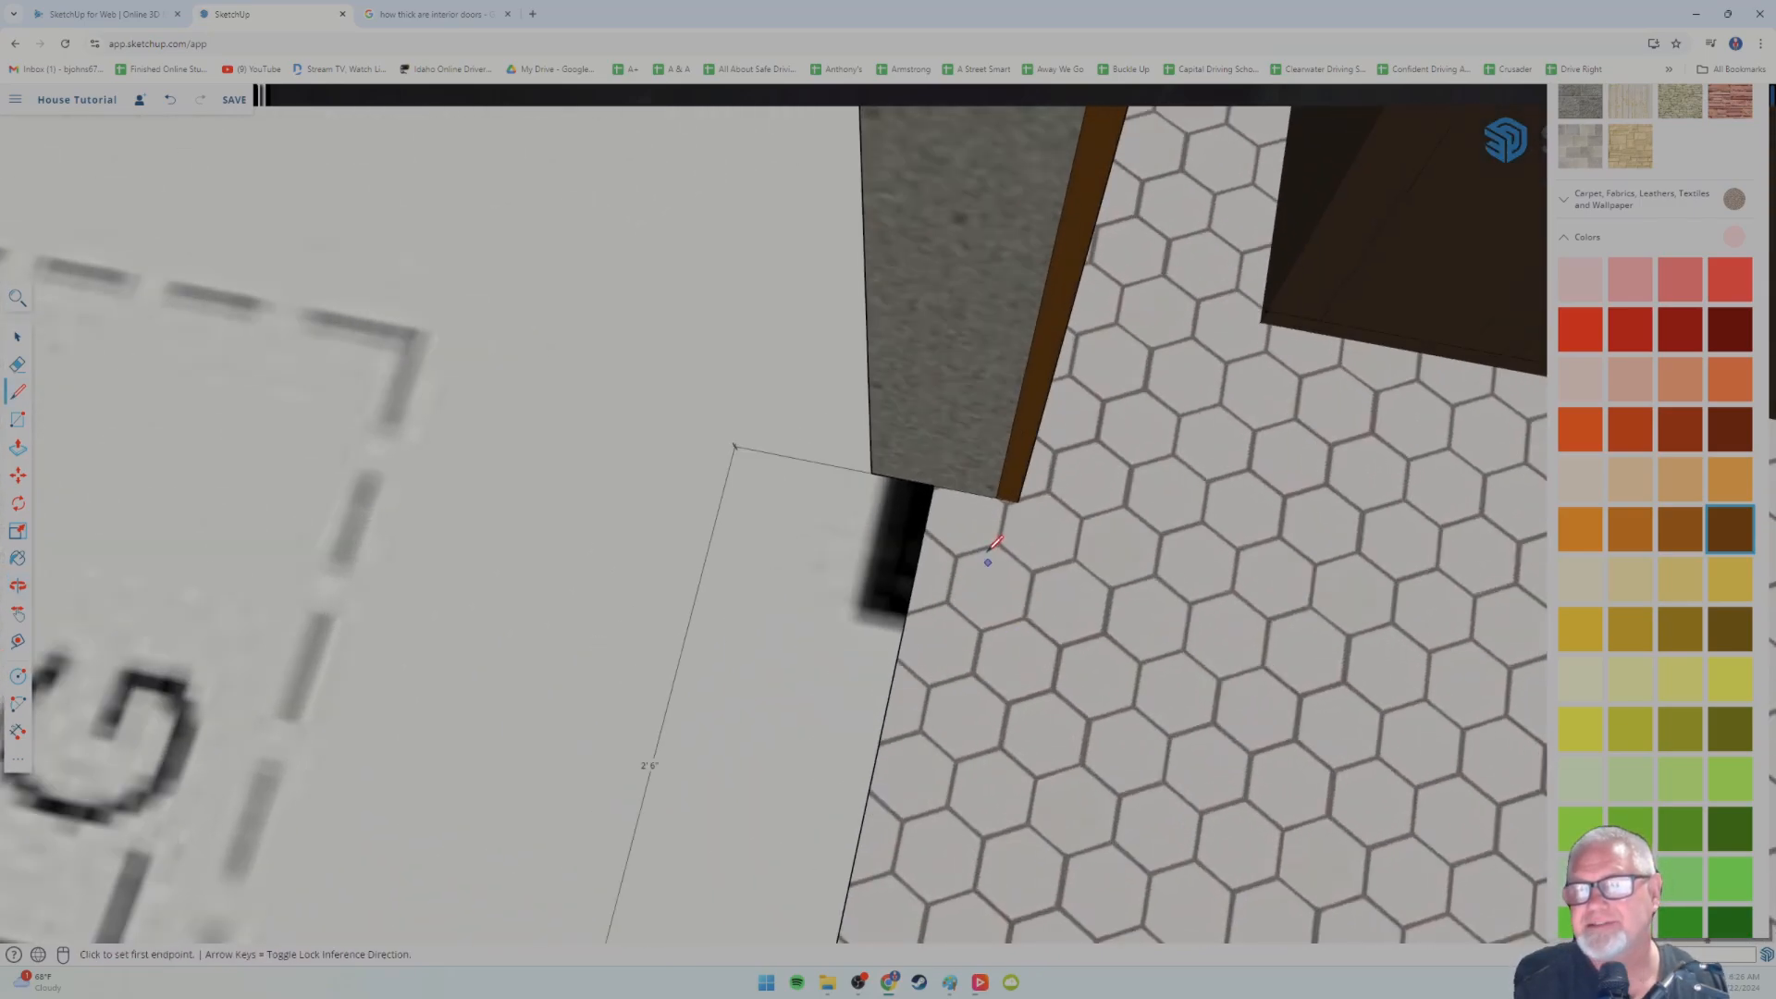
{"action": "scroll", "coordinate": [991, 547], "scroll_direction": "up", "scroll_amount": 5}
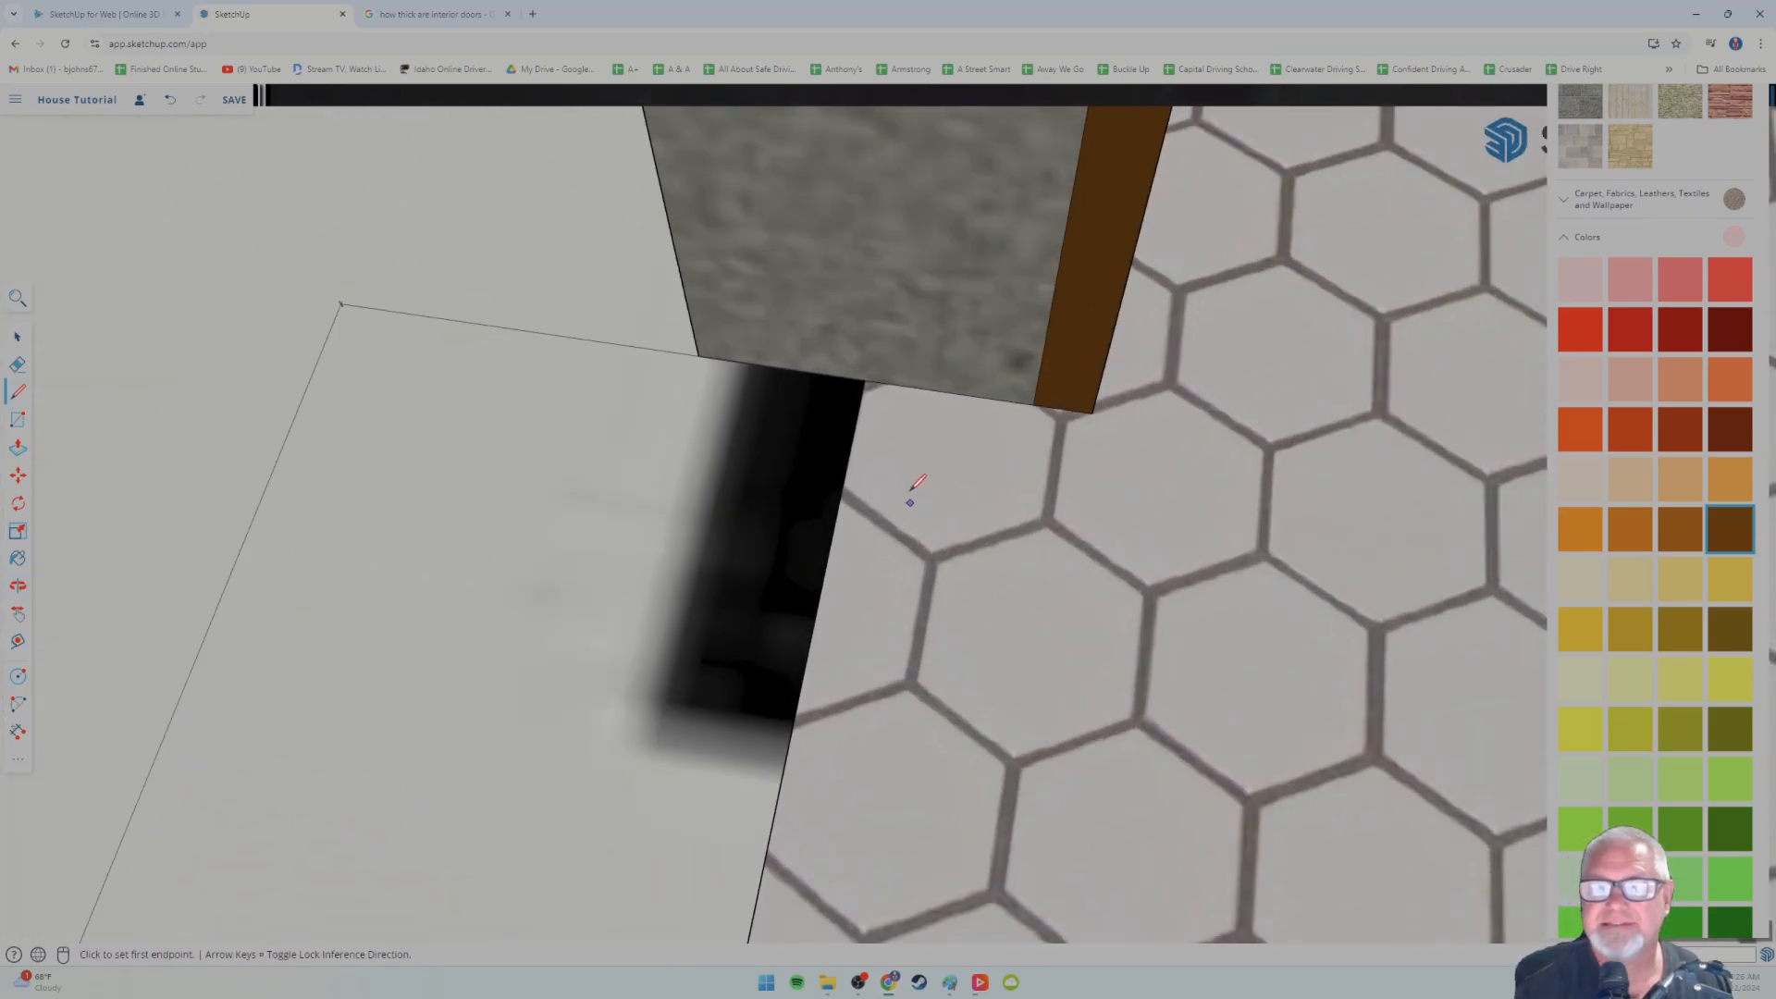
{"action": "middle_click_drag", "start_coordinate": [918, 483], "coordinate": [923, 534]}
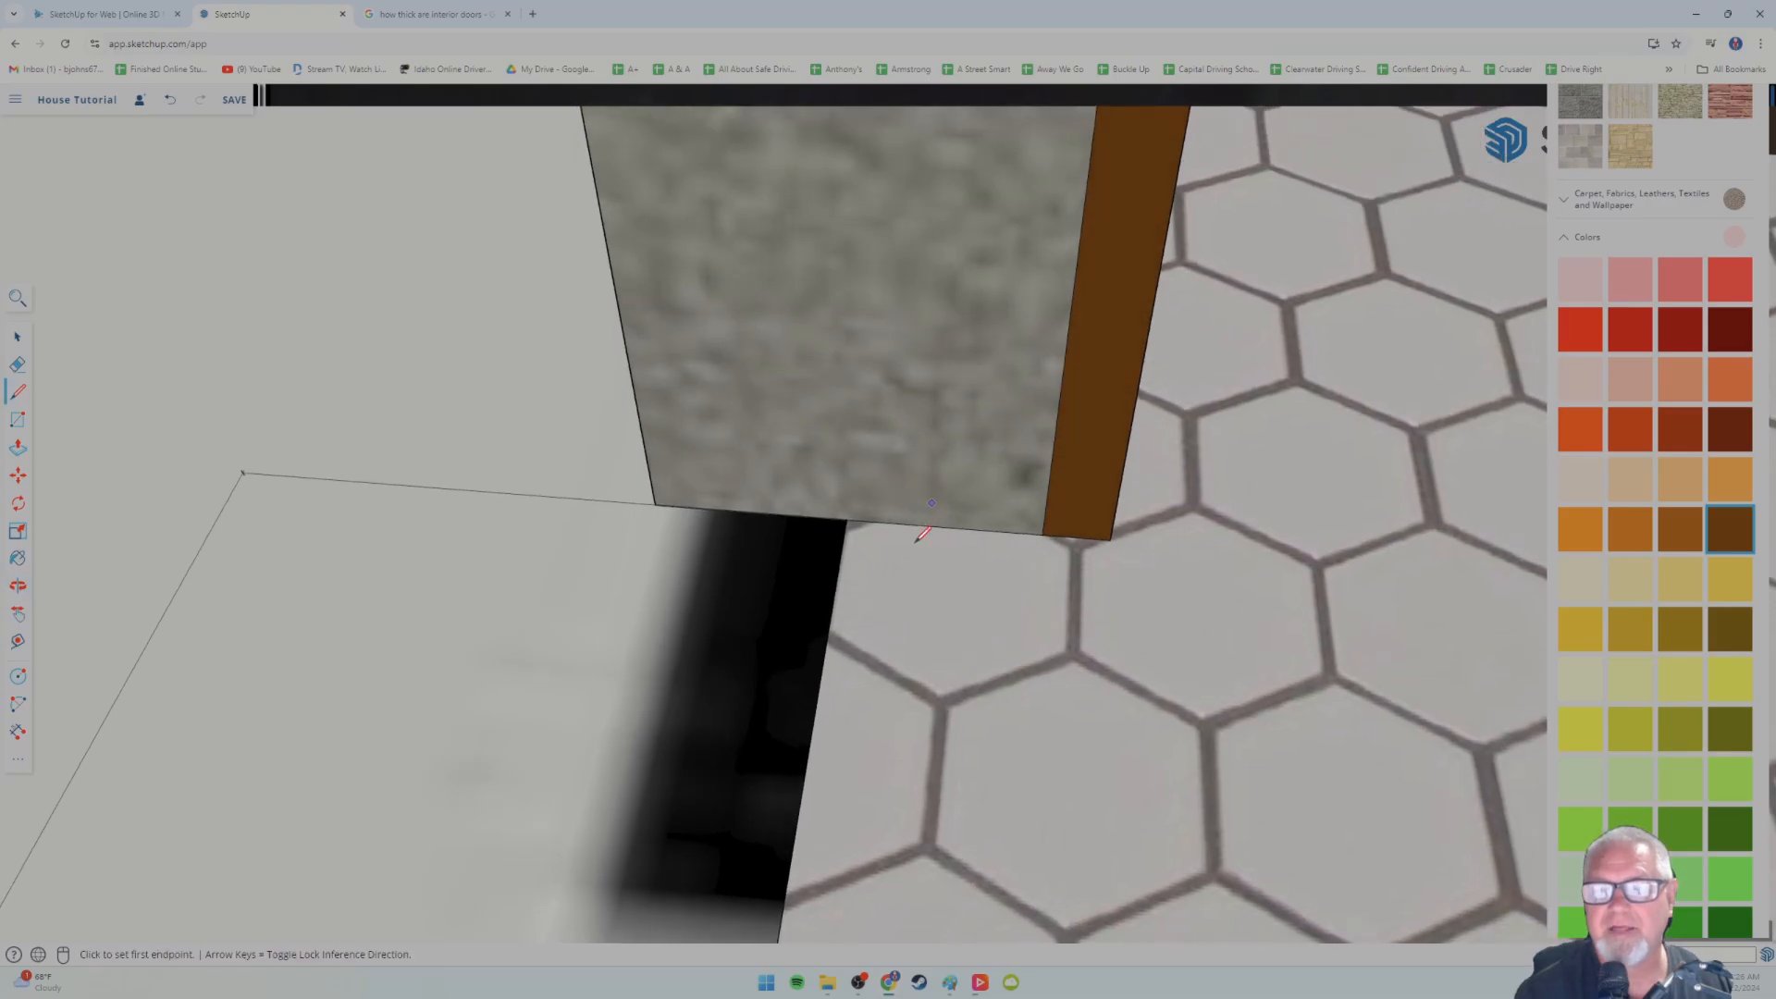
{"action": "scroll", "coordinate": [905, 559], "scroll_direction": "up", "scroll_amount": 3}
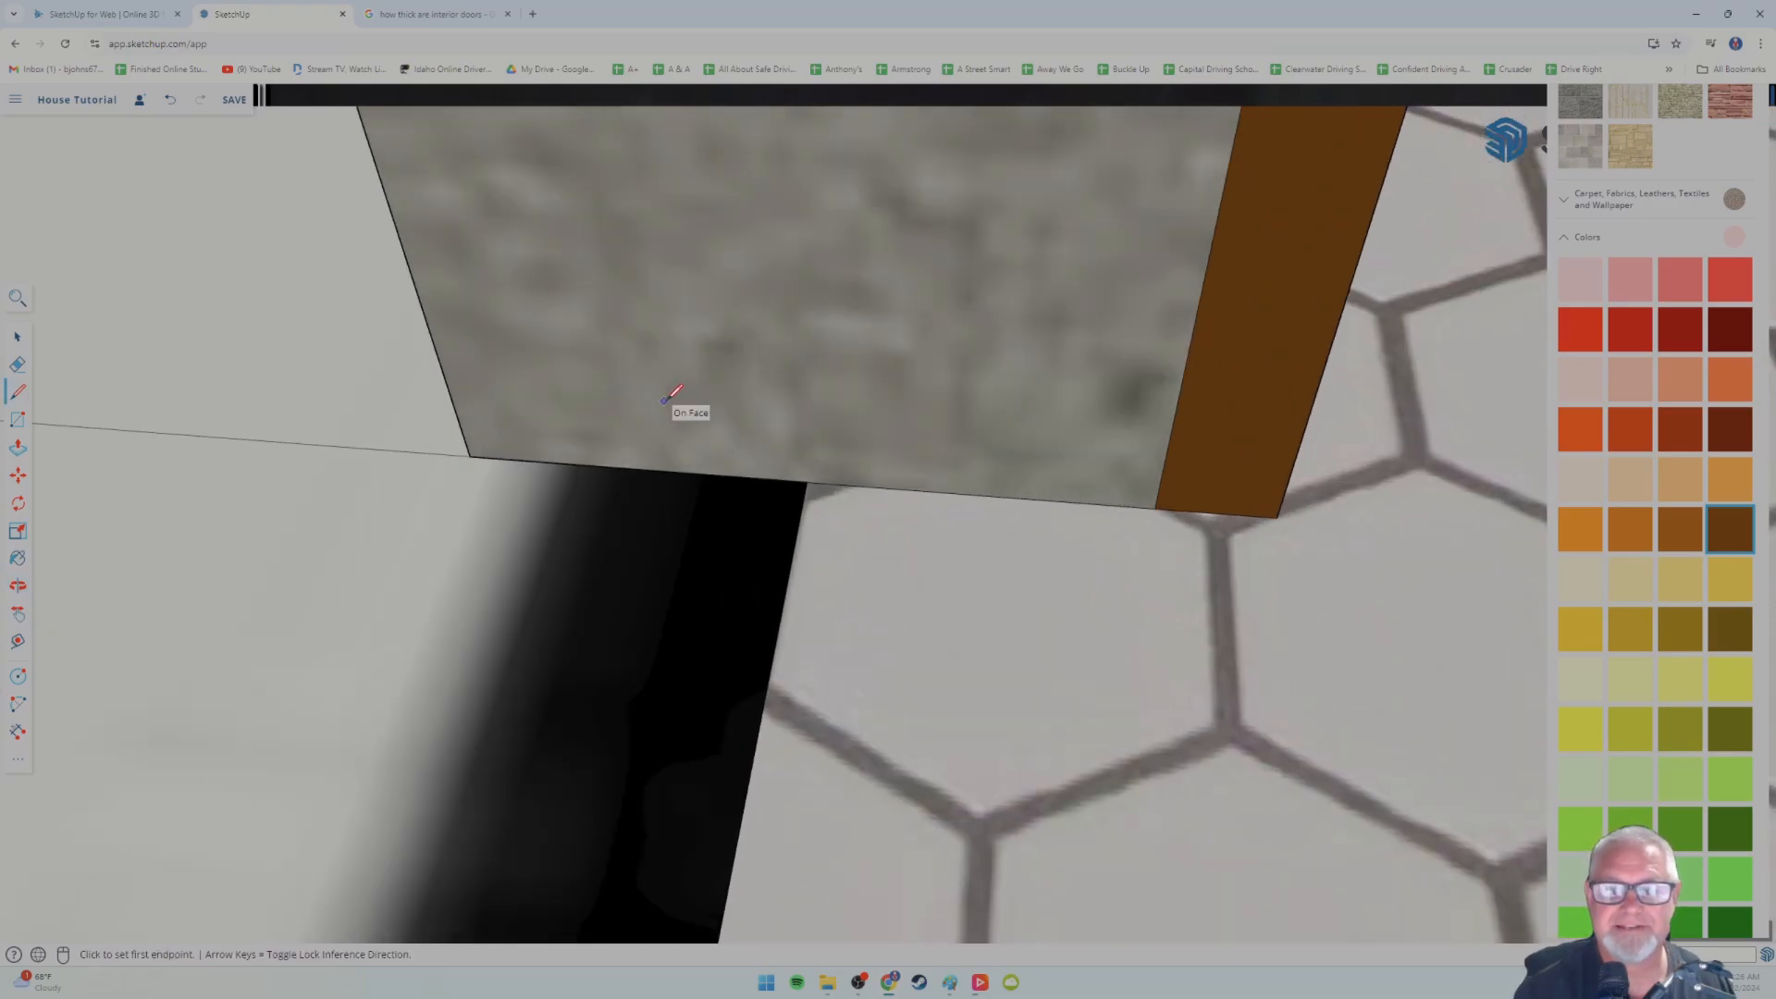
{"action": "left_click", "coordinate": [806, 482]}
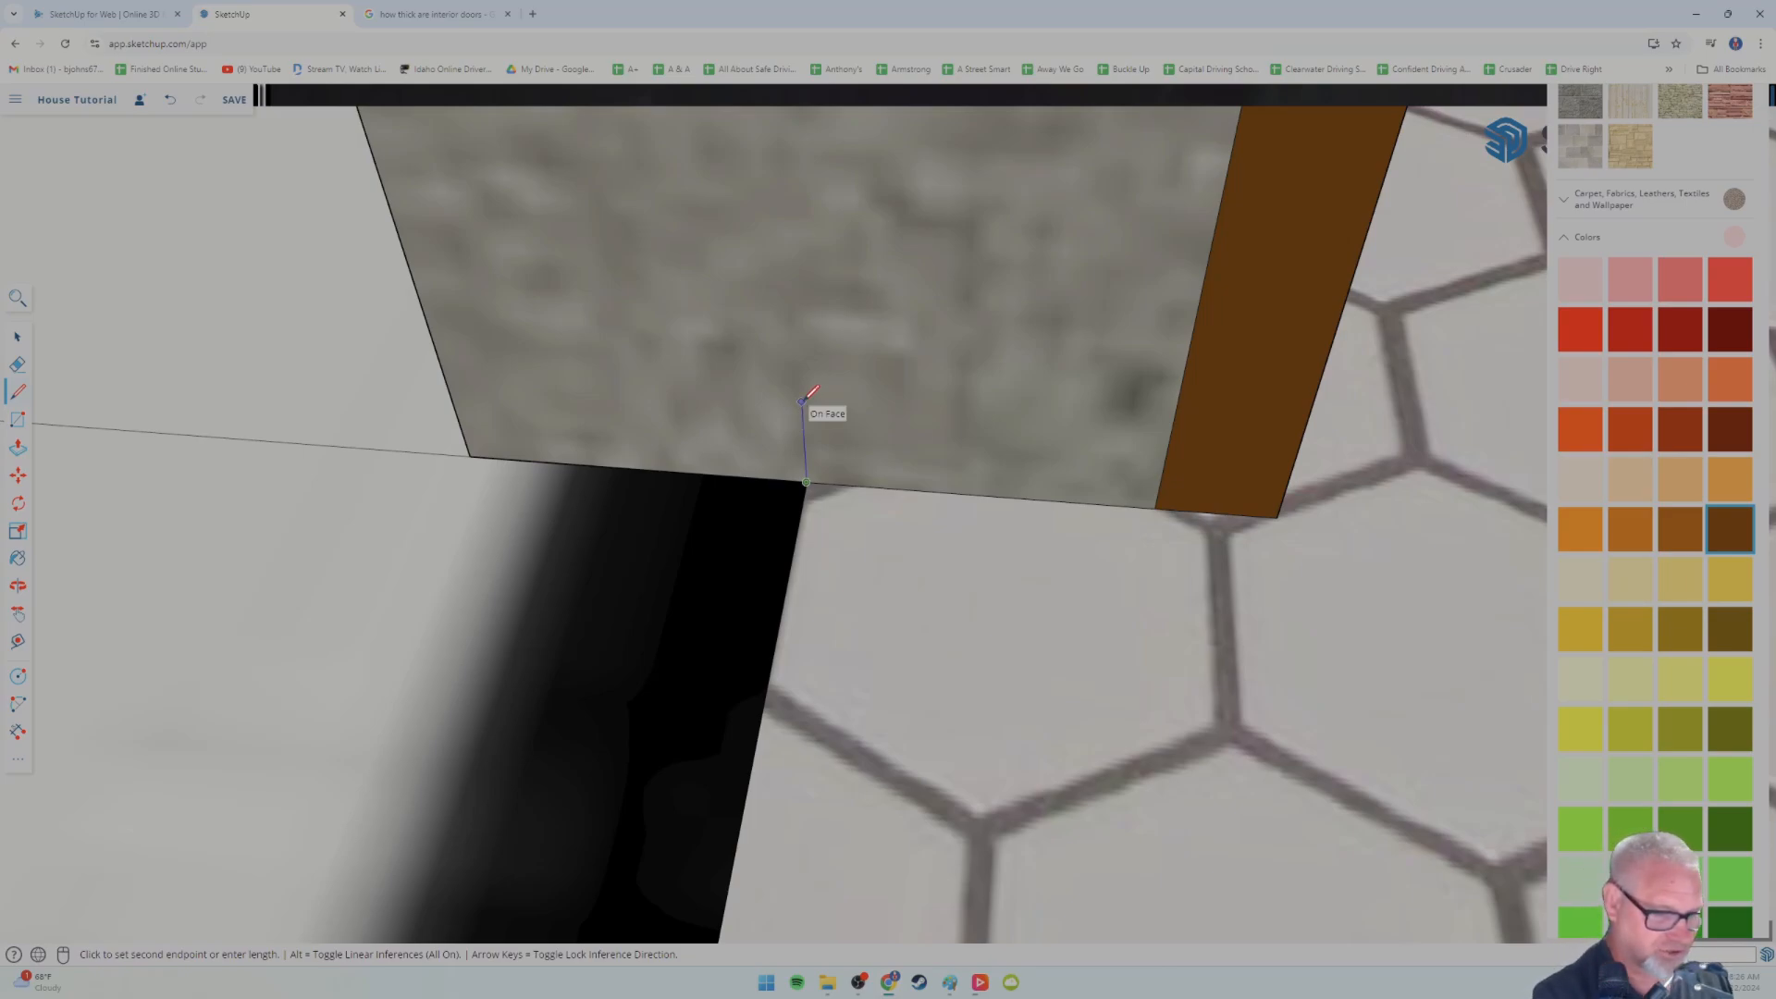
{"action": "left_click", "coordinate": [803, 400]}
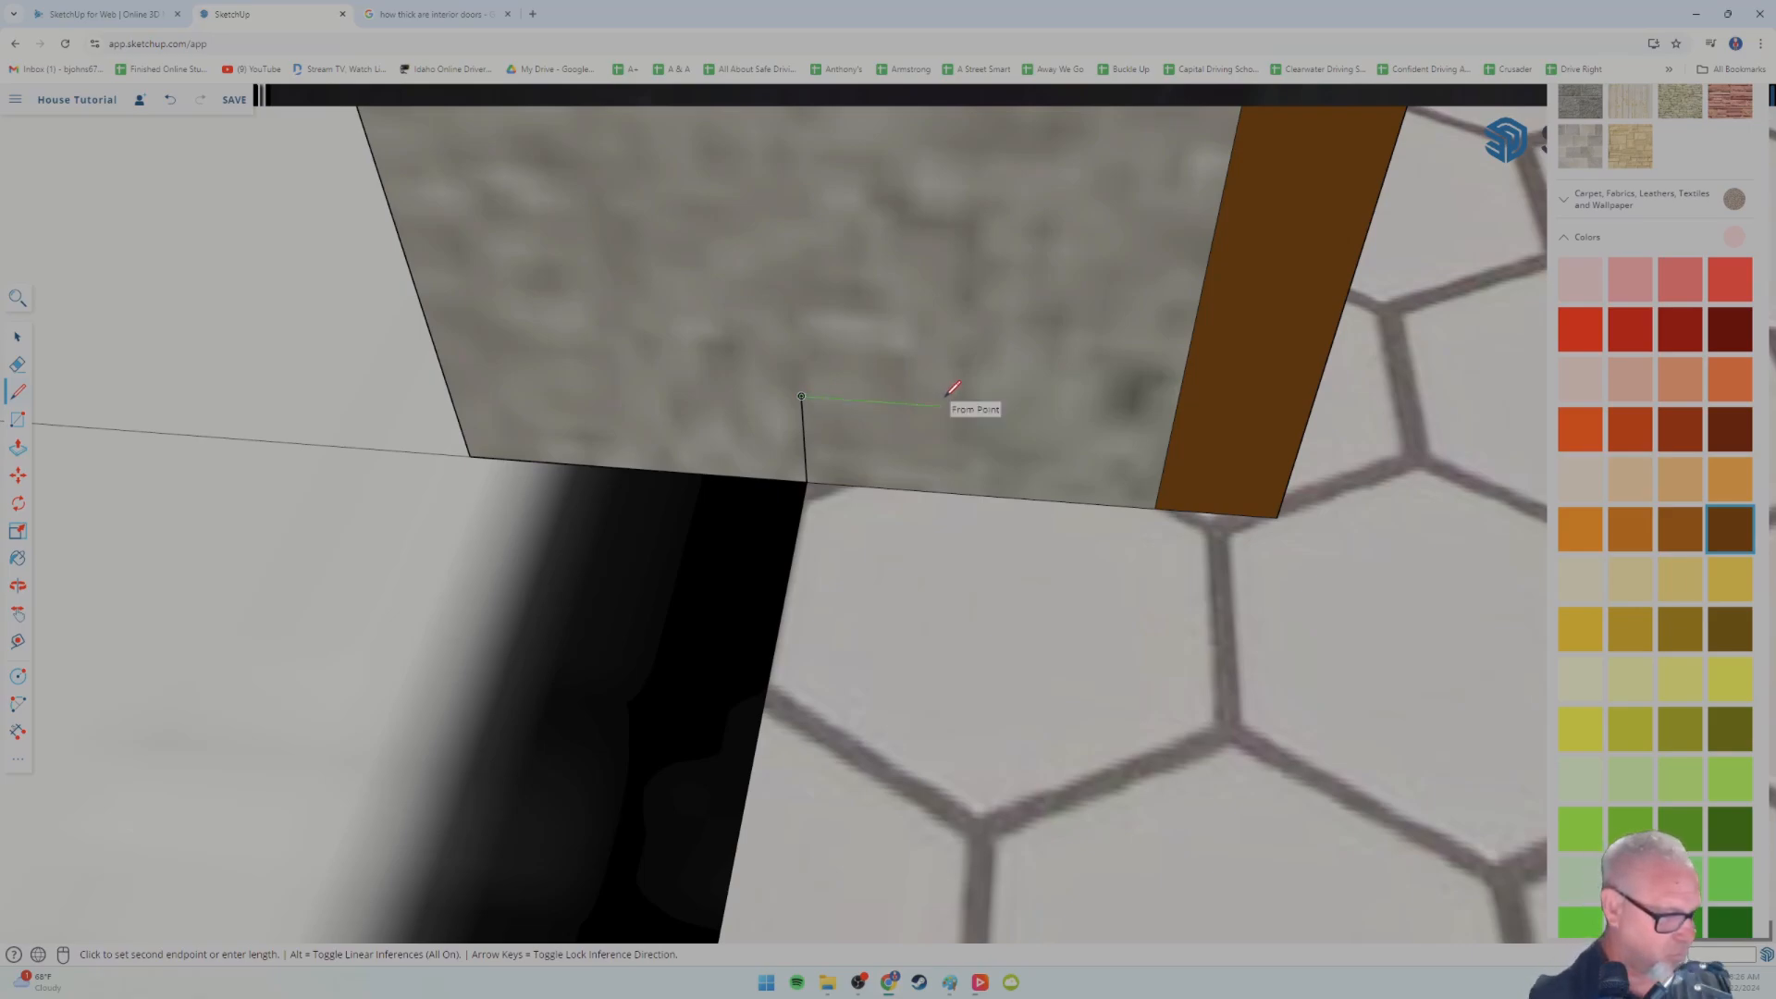
- Draw equal horizontal lines both ways from the short vertical line's upper end, and delete the vertical line
{"action": "key", "text": "Return"}
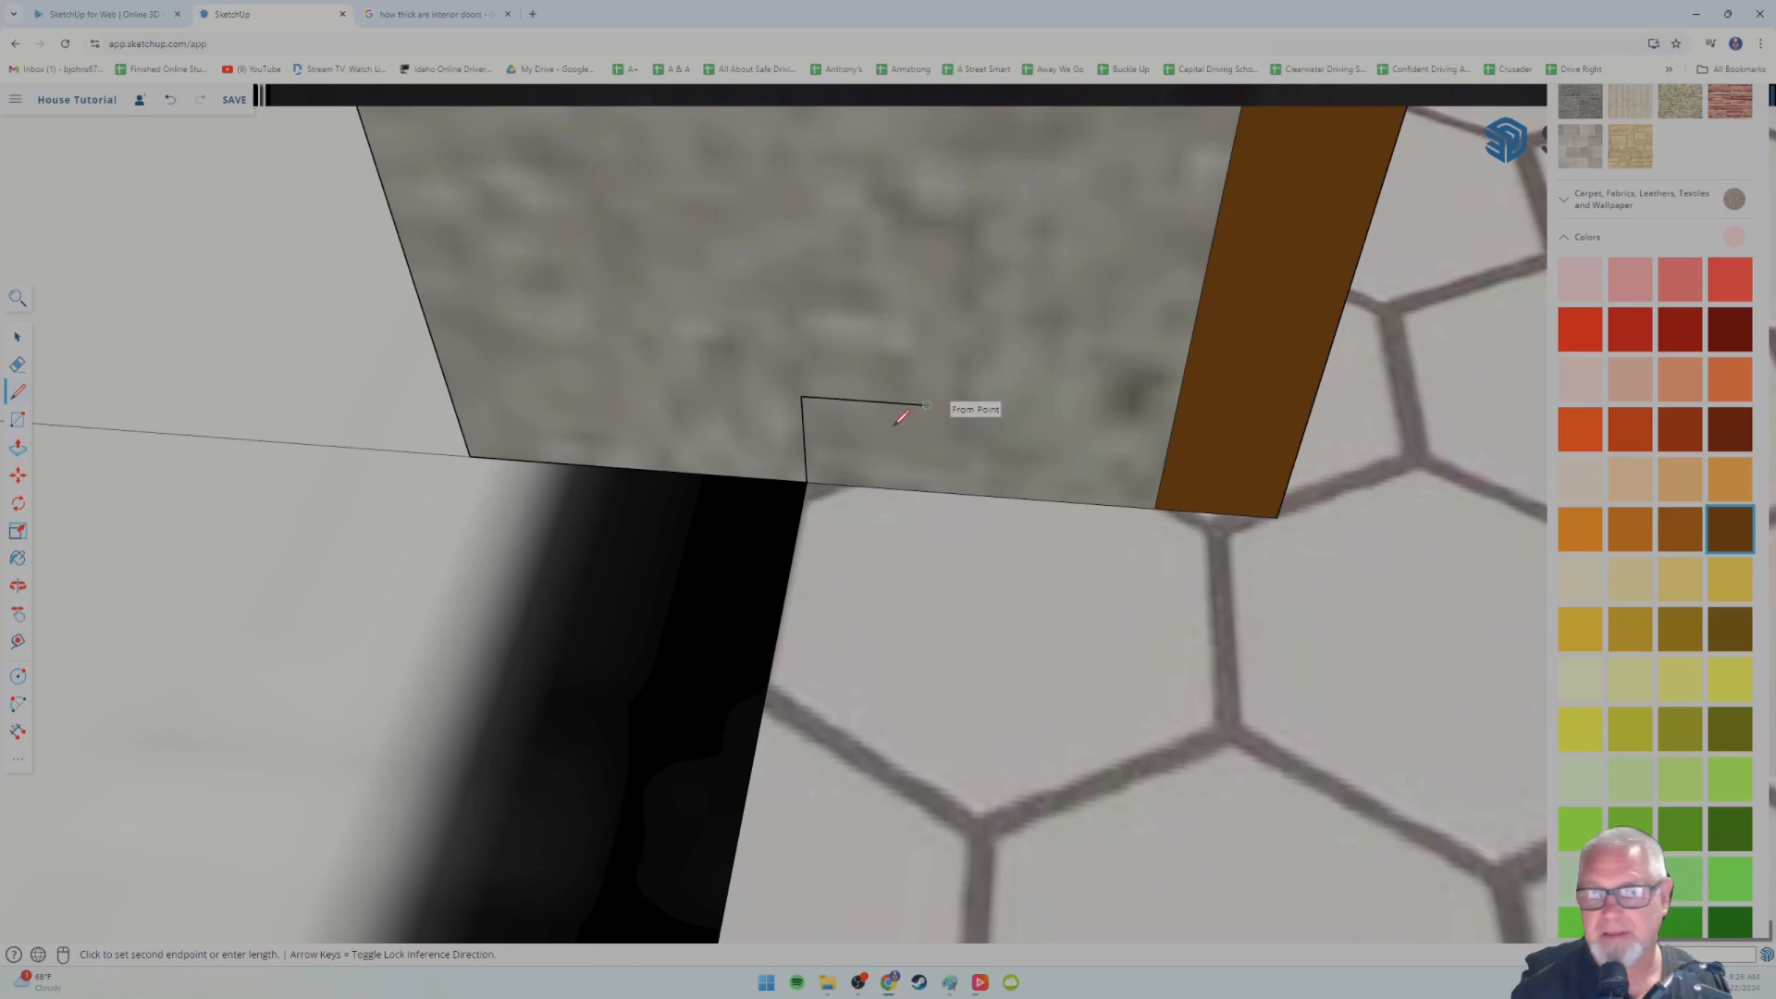
{"action": "key", "text": "Escape"}
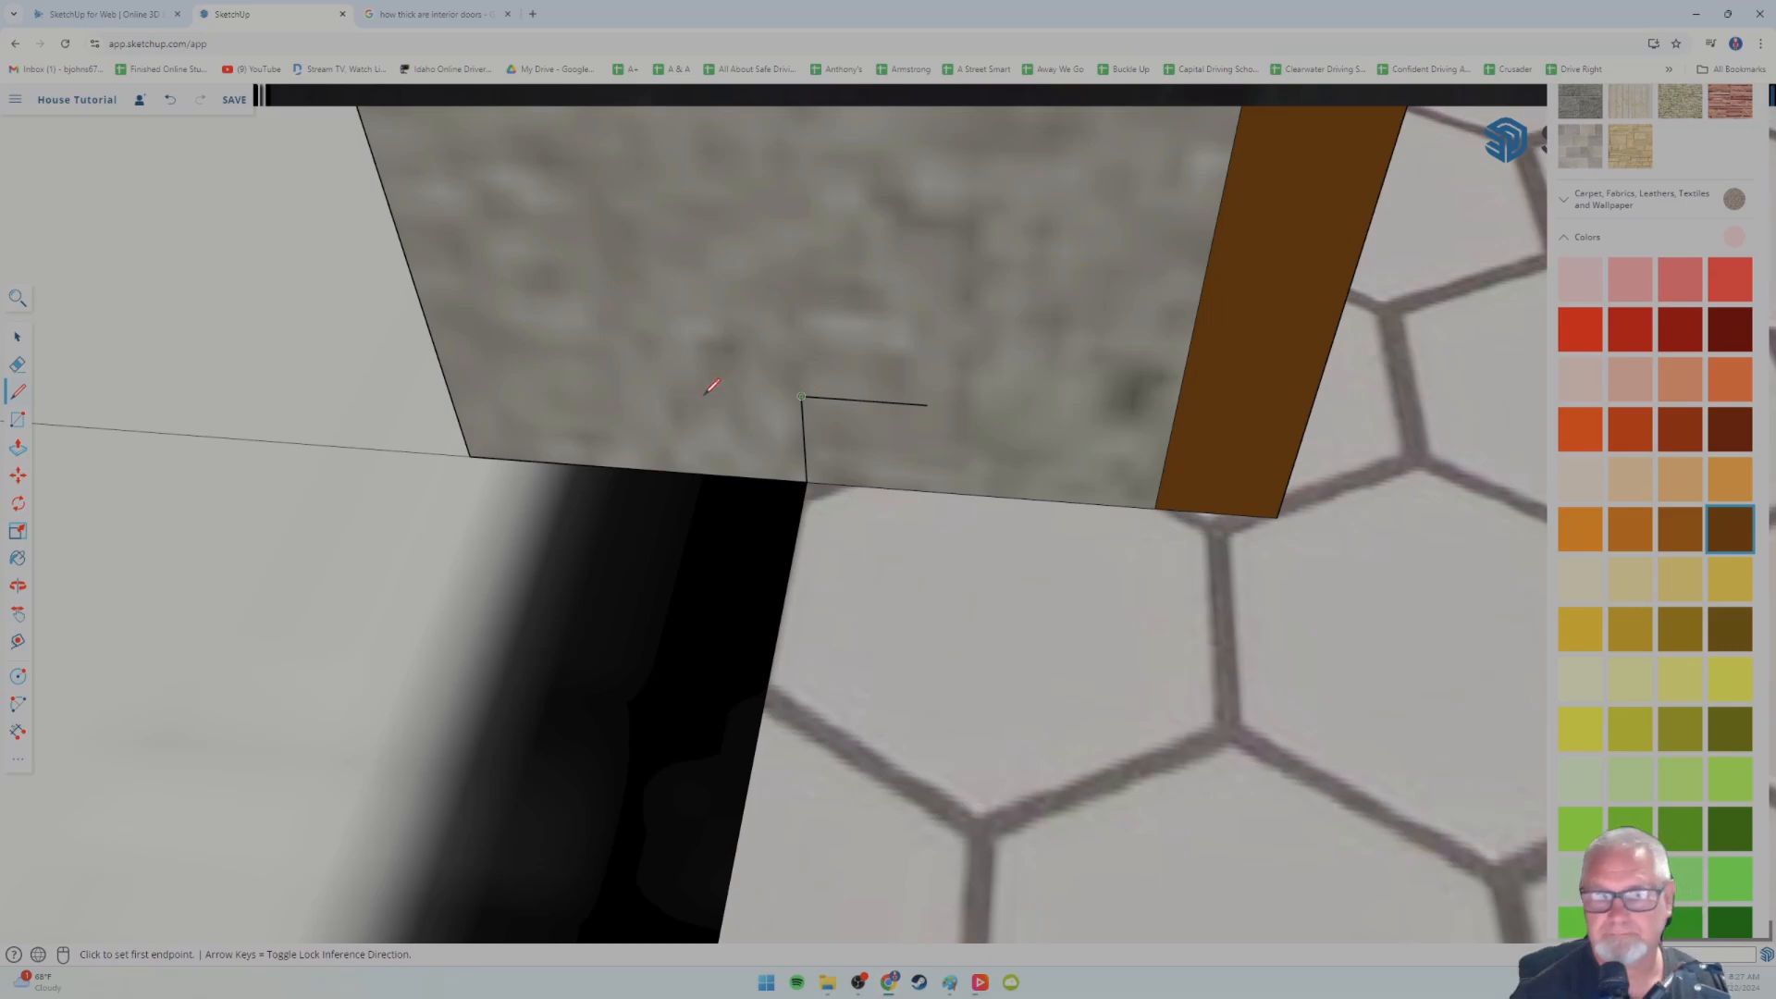
{"action": "left_click", "coordinate": [801, 396]}
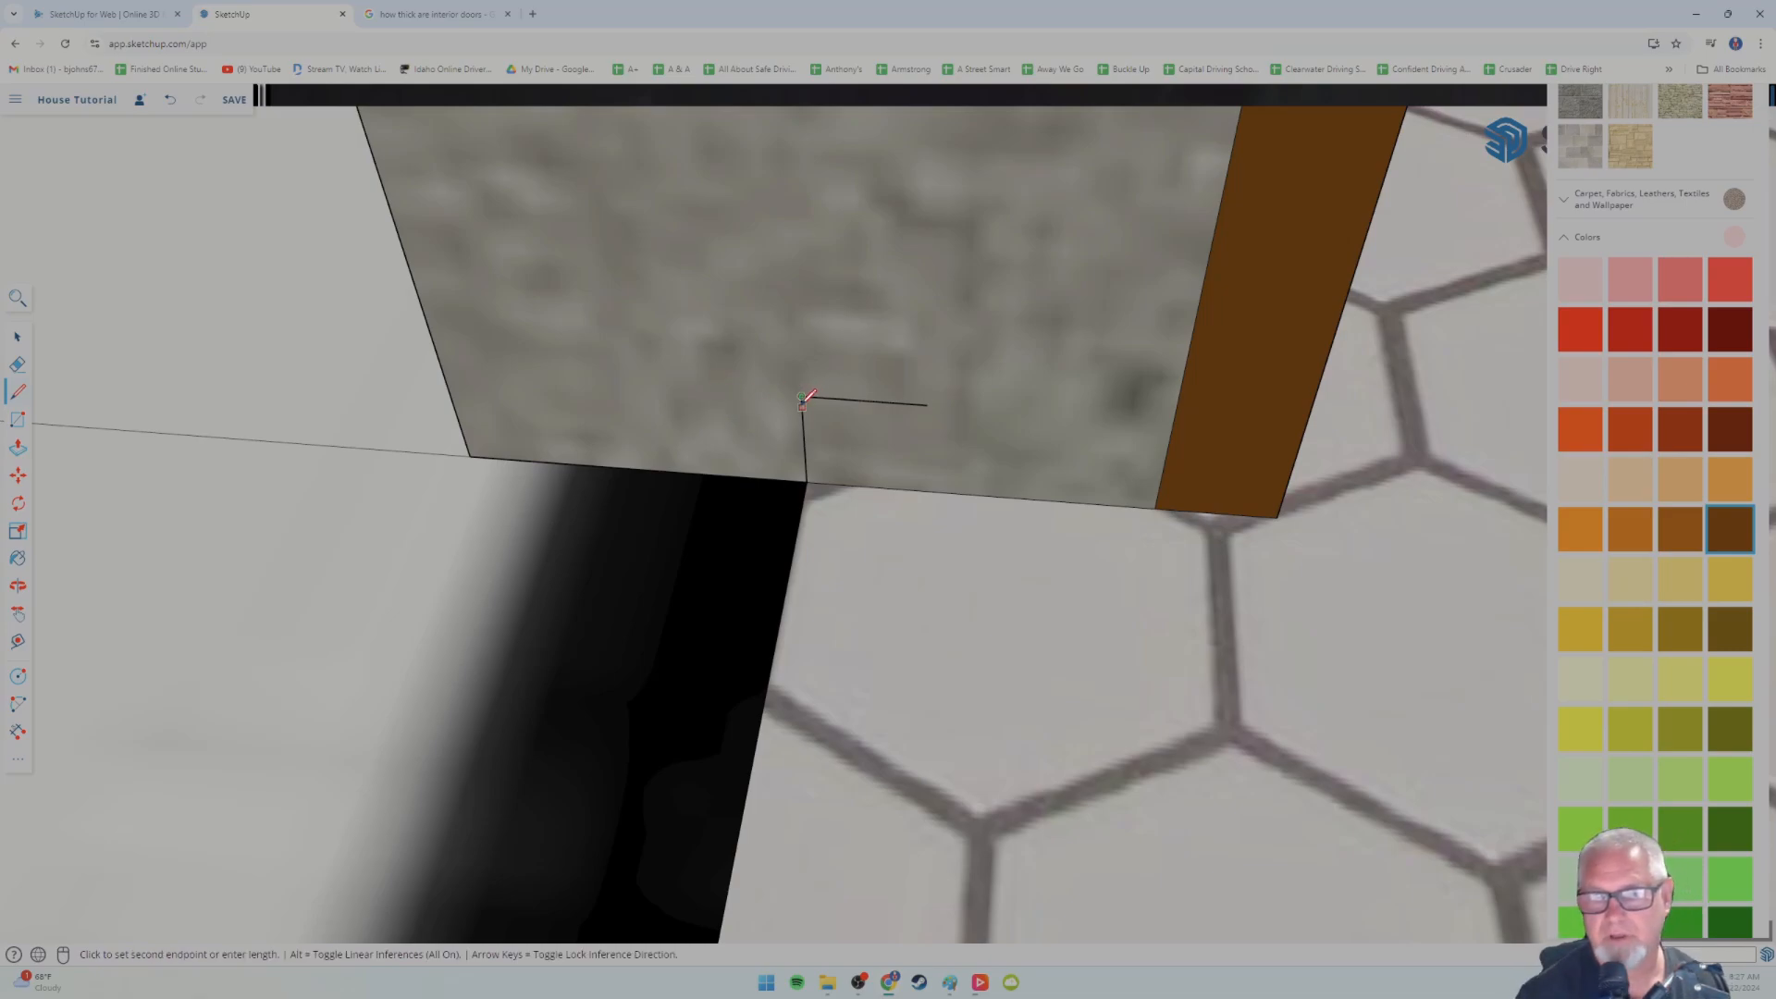
{"action": "left_click", "coordinate": [678, 387]}
{"action": "left_click", "coordinate": [17, 337]}
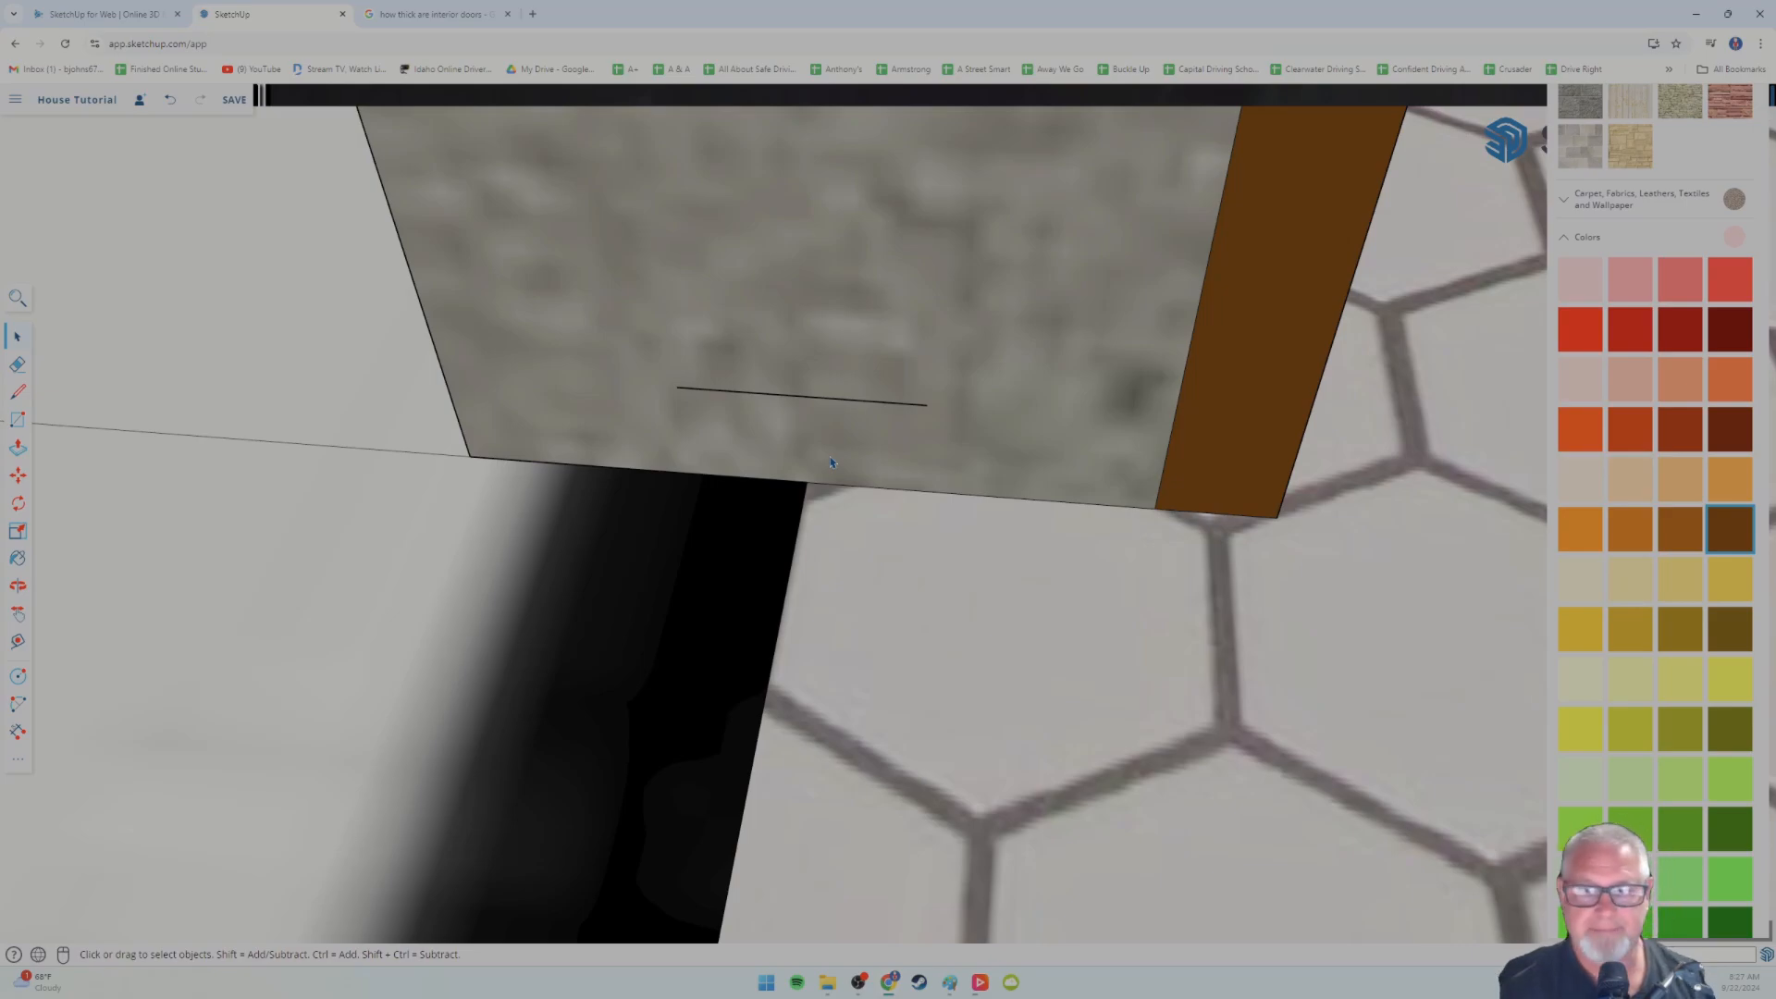
- Draw a vertical line up the jamb face from the end of the horizontal line farthest from the trim post
{"action": "middle_click_drag", "start_coordinate": [830, 463], "coordinate": [805, 550]}
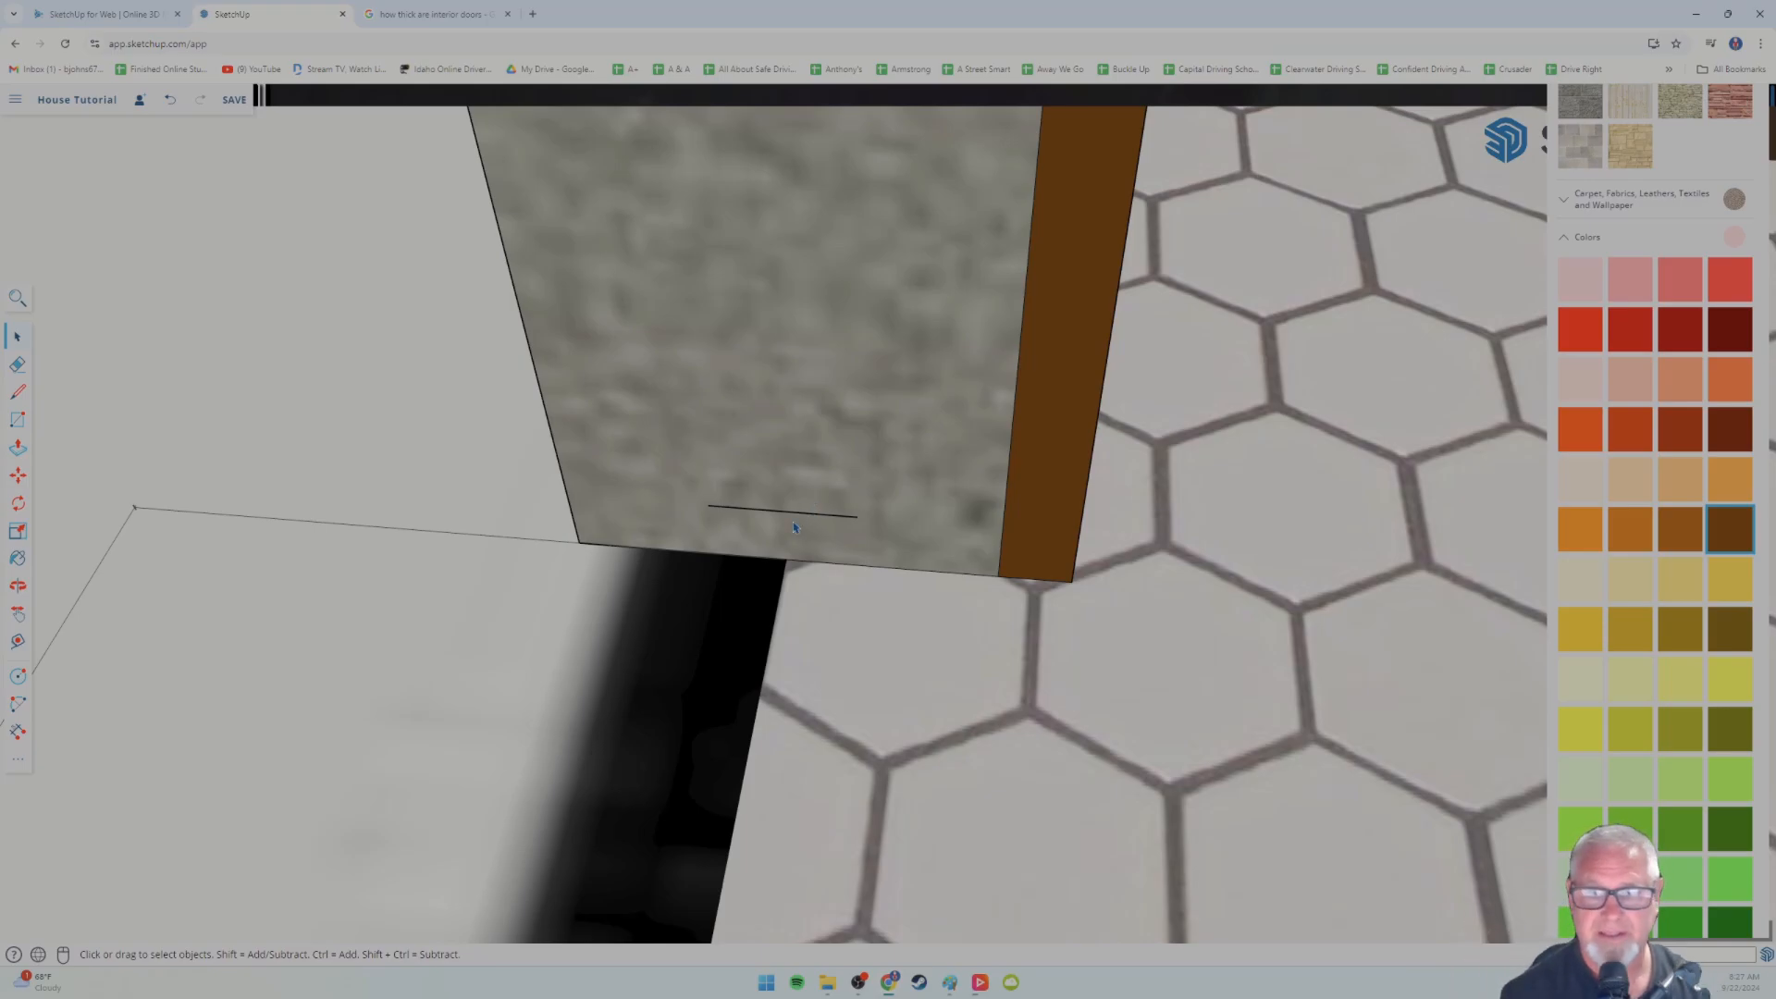
{"action": "middle_click_drag", "start_coordinate": [779, 499], "coordinate": [740, 541], "text": "shift"}
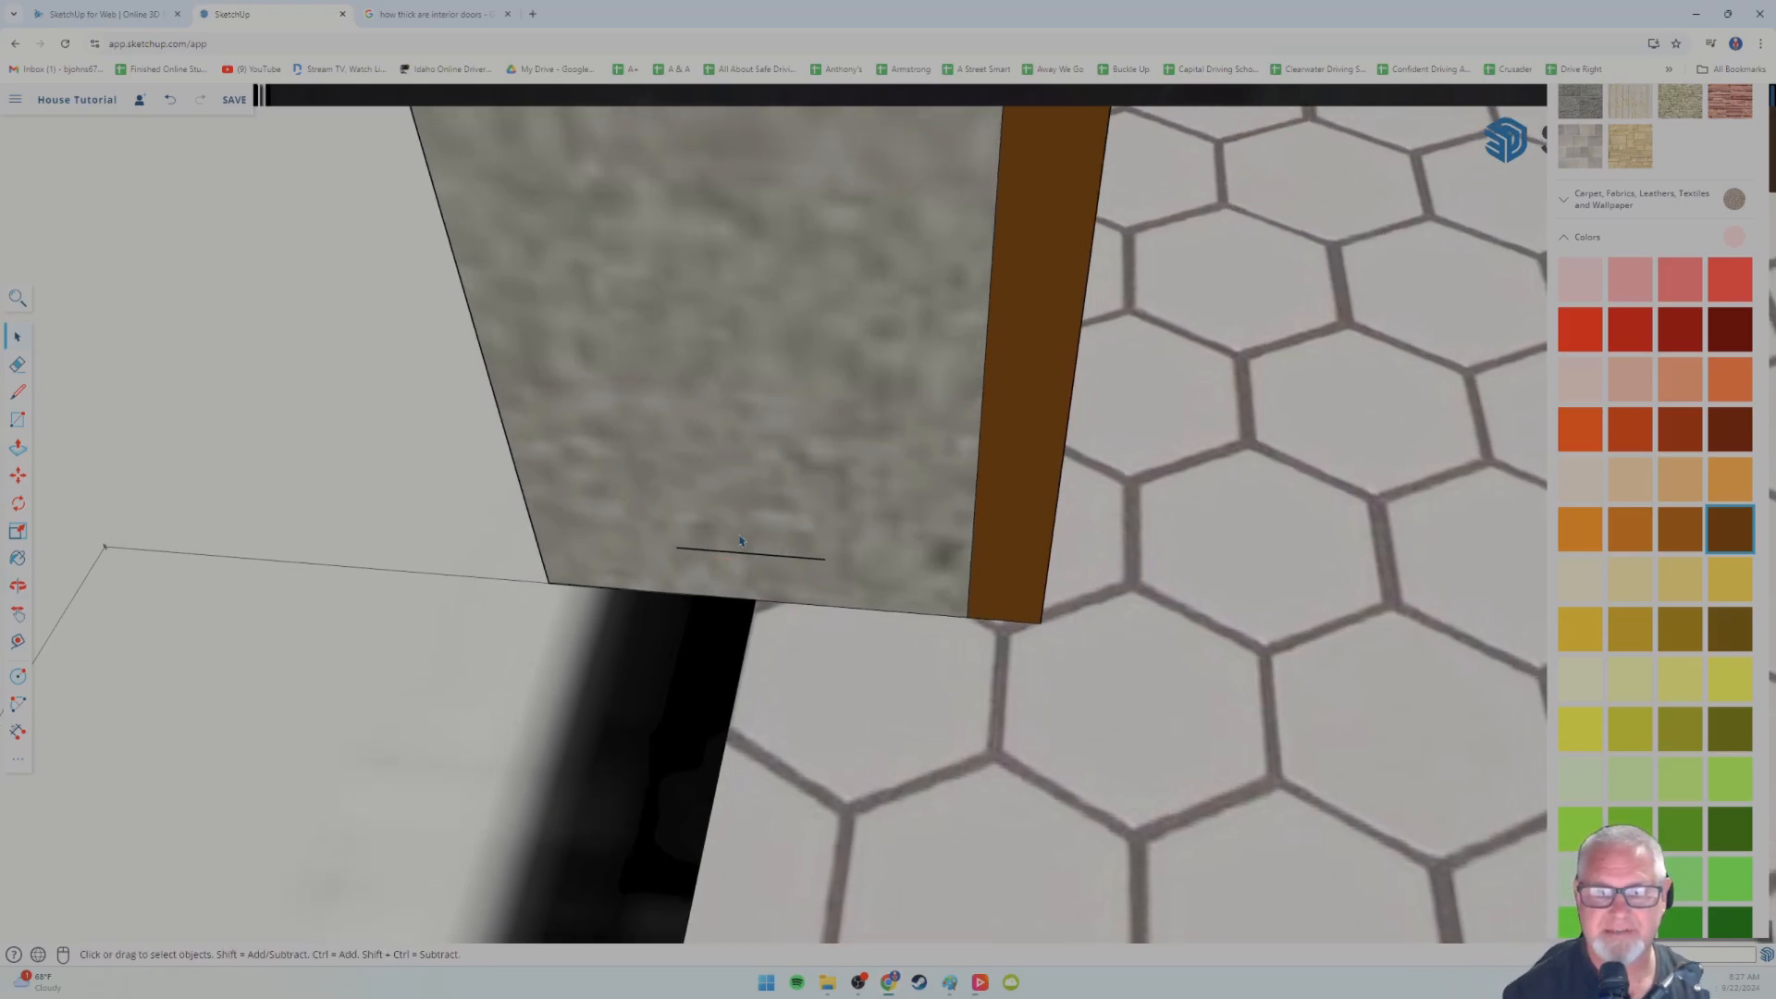
{"action": "scroll", "coordinate": [705, 547], "scroll_direction": "down", "scroll_amount": 2}
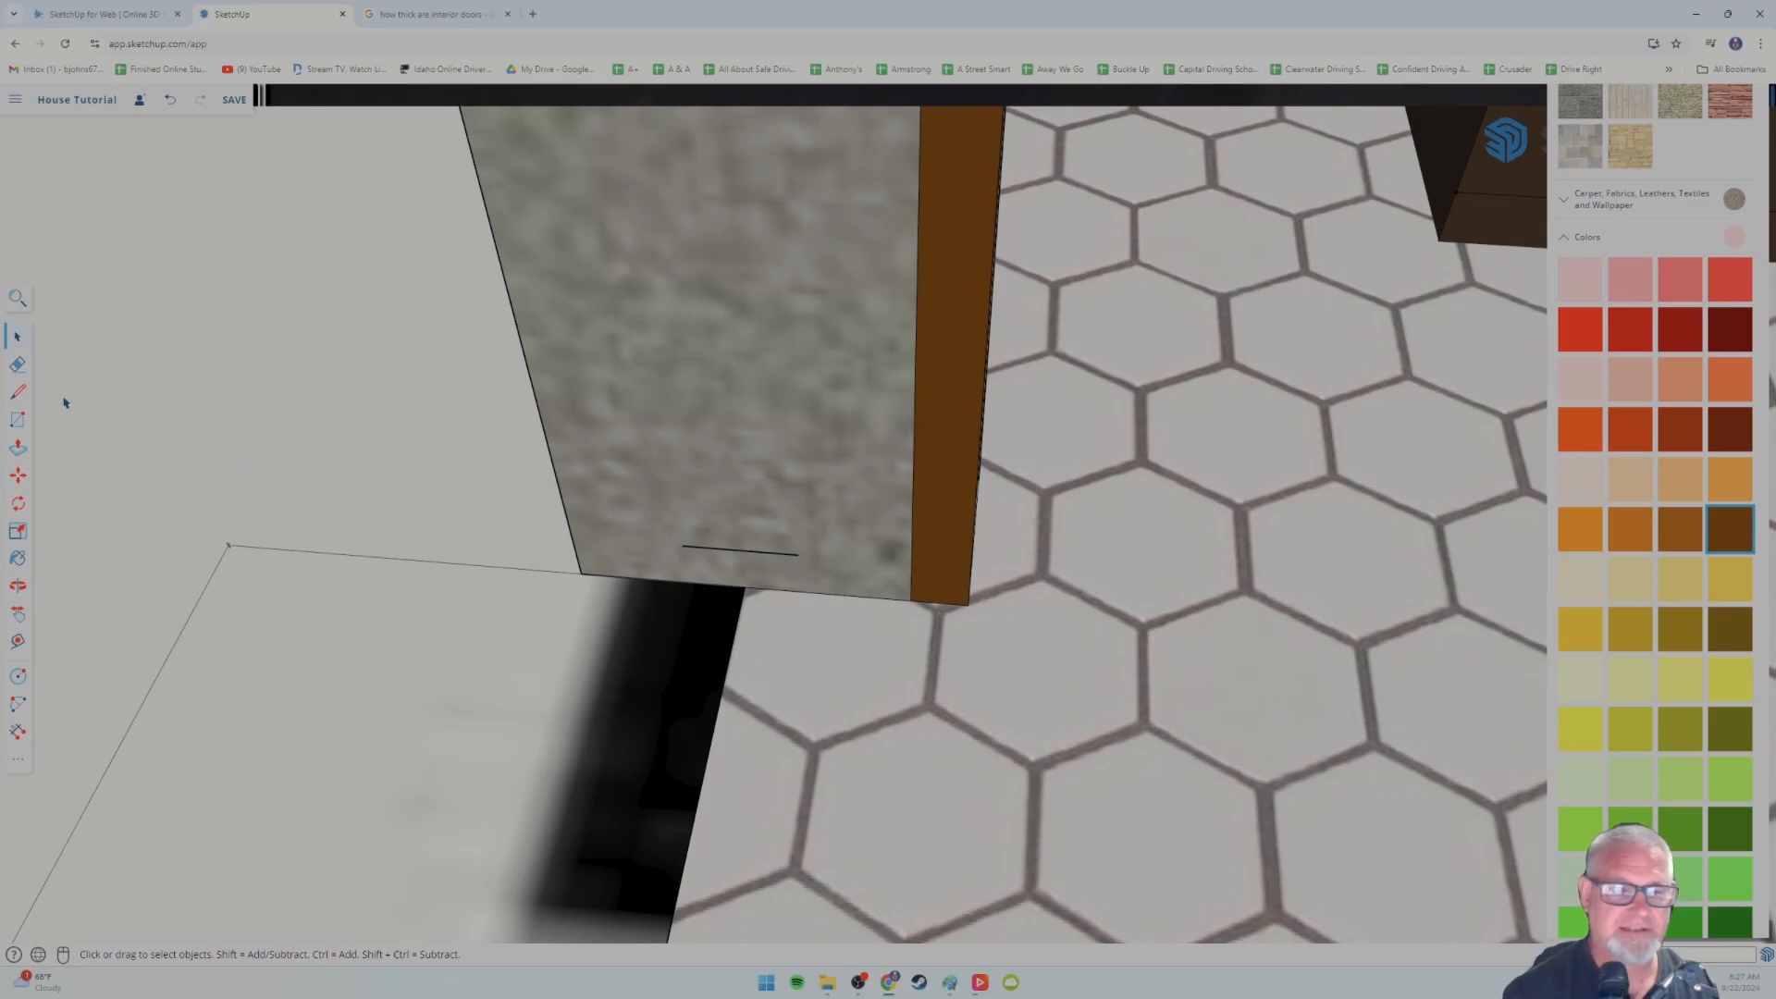
{"action": "left_click", "coordinate": [17, 396]}
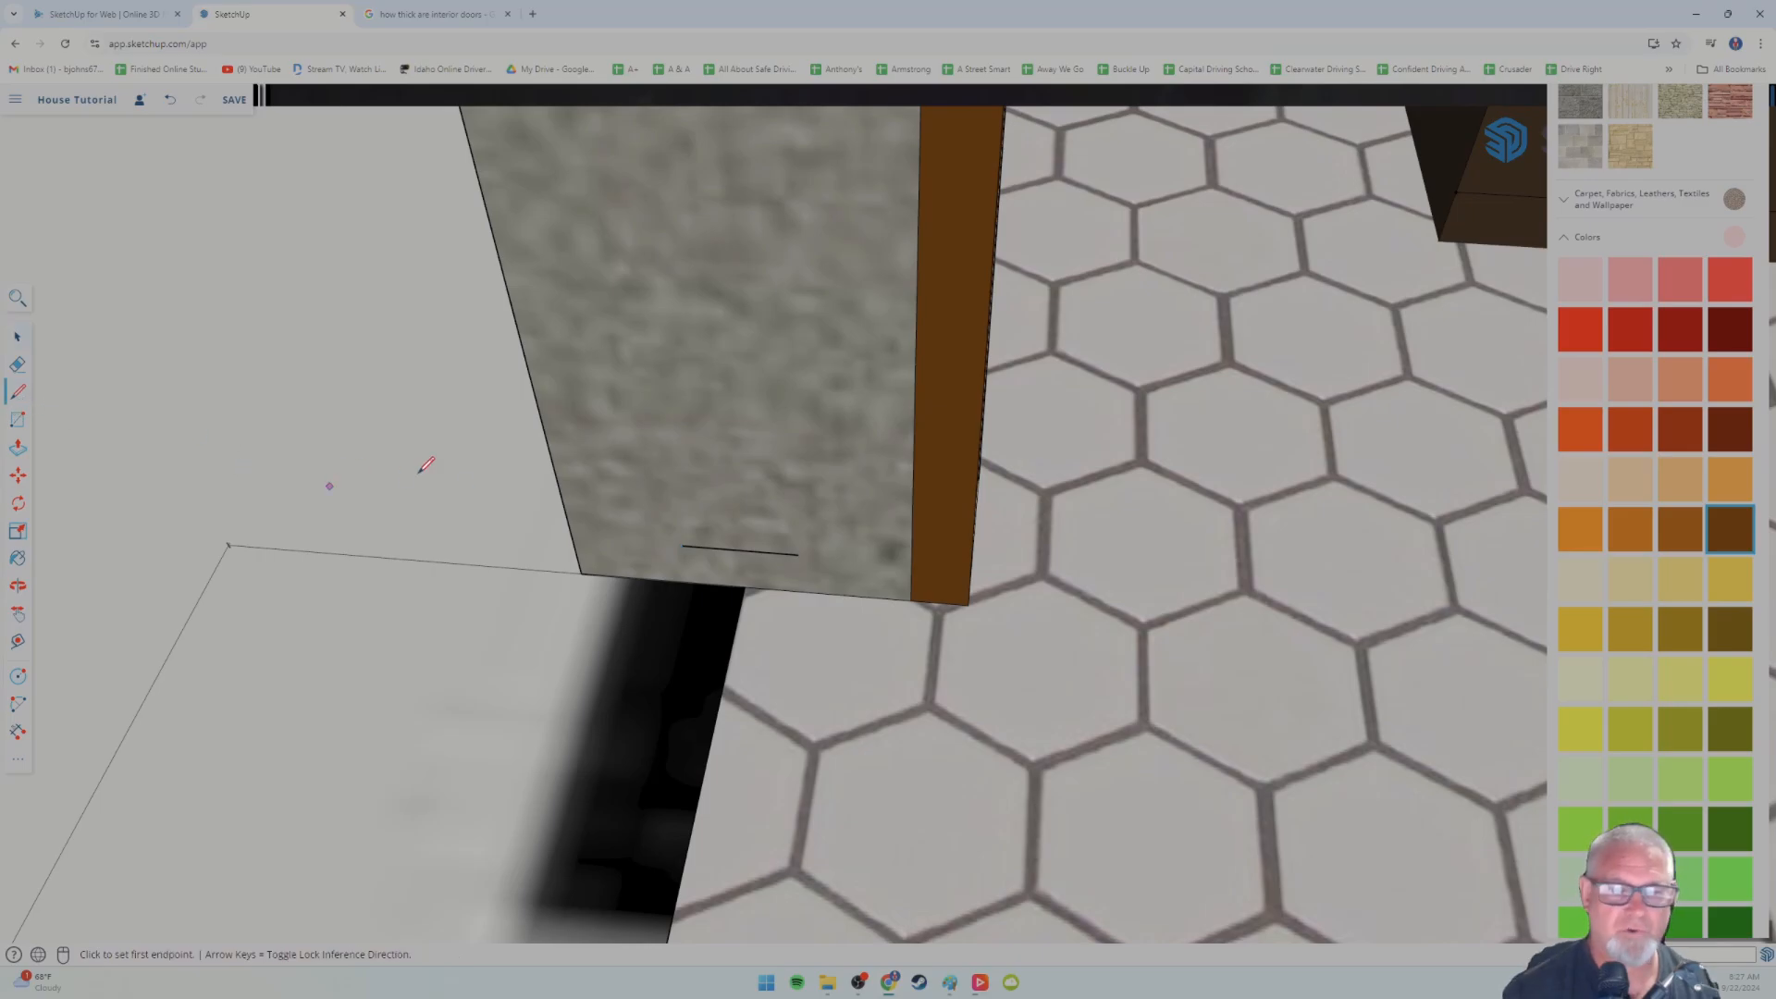
{"action": "left_click", "coordinate": [683, 545]}
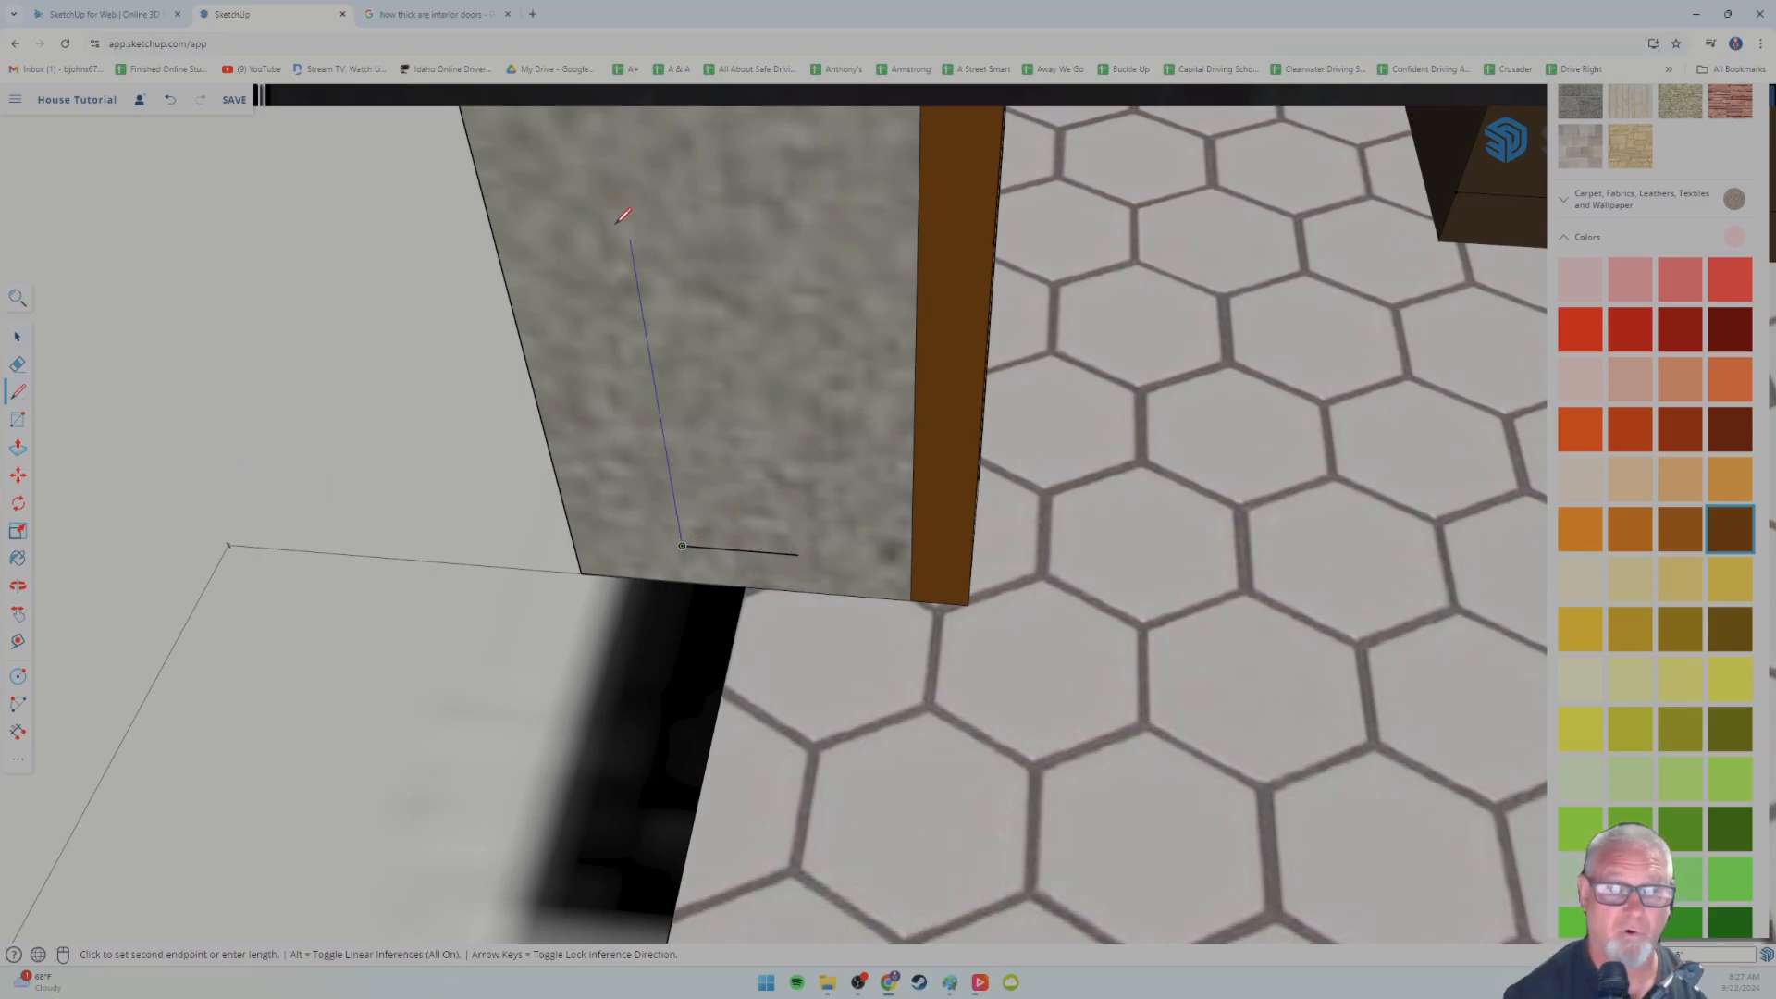
{"action": "middle_click_drag", "start_coordinate": [618, 198], "coordinate": [644, 536]}
{"action": "middle_click_drag", "start_coordinate": [584, 198], "coordinate": [627, 583], "text": "shift"}
{"action": "middle_click_drag", "start_coordinate": [550, 248], "coordinate": [572, 434], "text": "shift"}
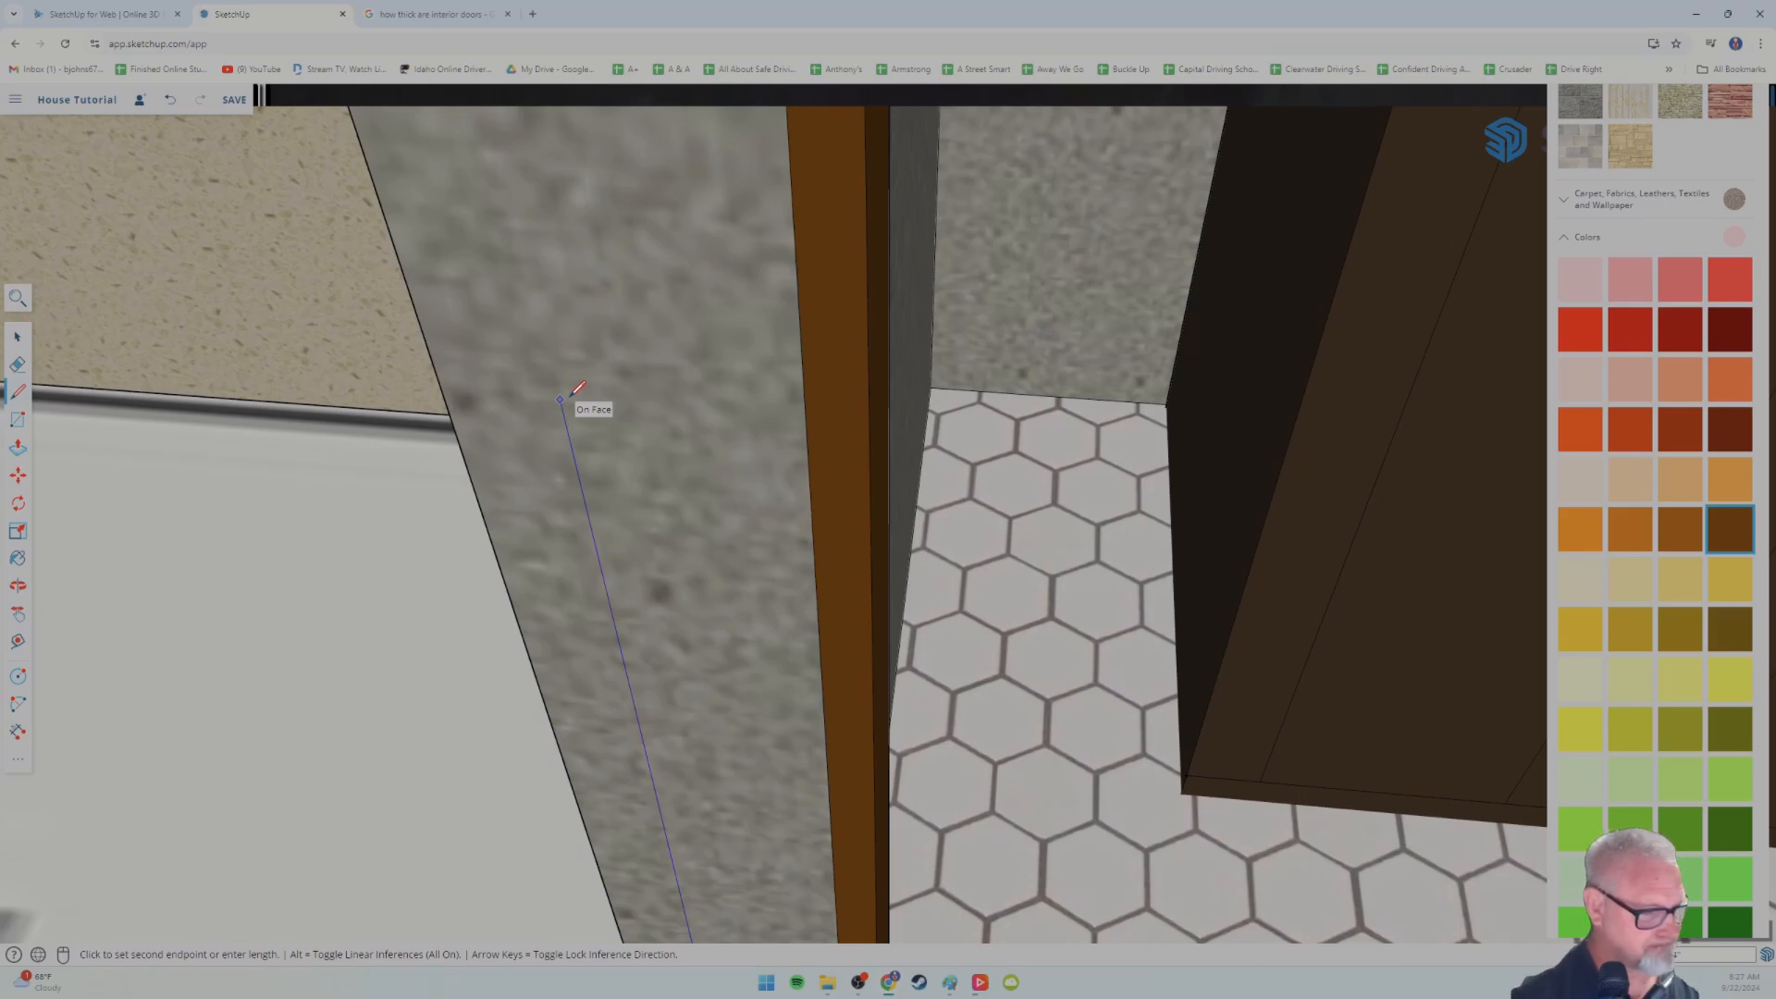
{"action": "middle_click_drag", "start_coordinate": [541, 222], "coordinate": [603, 543], "text": "shift"}
{"action": "middle_click_drag", "start_coordinate": [547, 432], "coordinate": [648, 648], "text": "shift"}
{"action": "middle_click_drag", "start_coordinate": [562, 393], "coordinate": [611, 544], "text": "shift"}
{"action": "scroll", "coordinate": [564, 353], "scroll_direction": "down", "scroll_amount": 3}
{"action": "scroll", "coordinate": [565, 353], "scroll_direction": "down", "scroll_amount": 3}
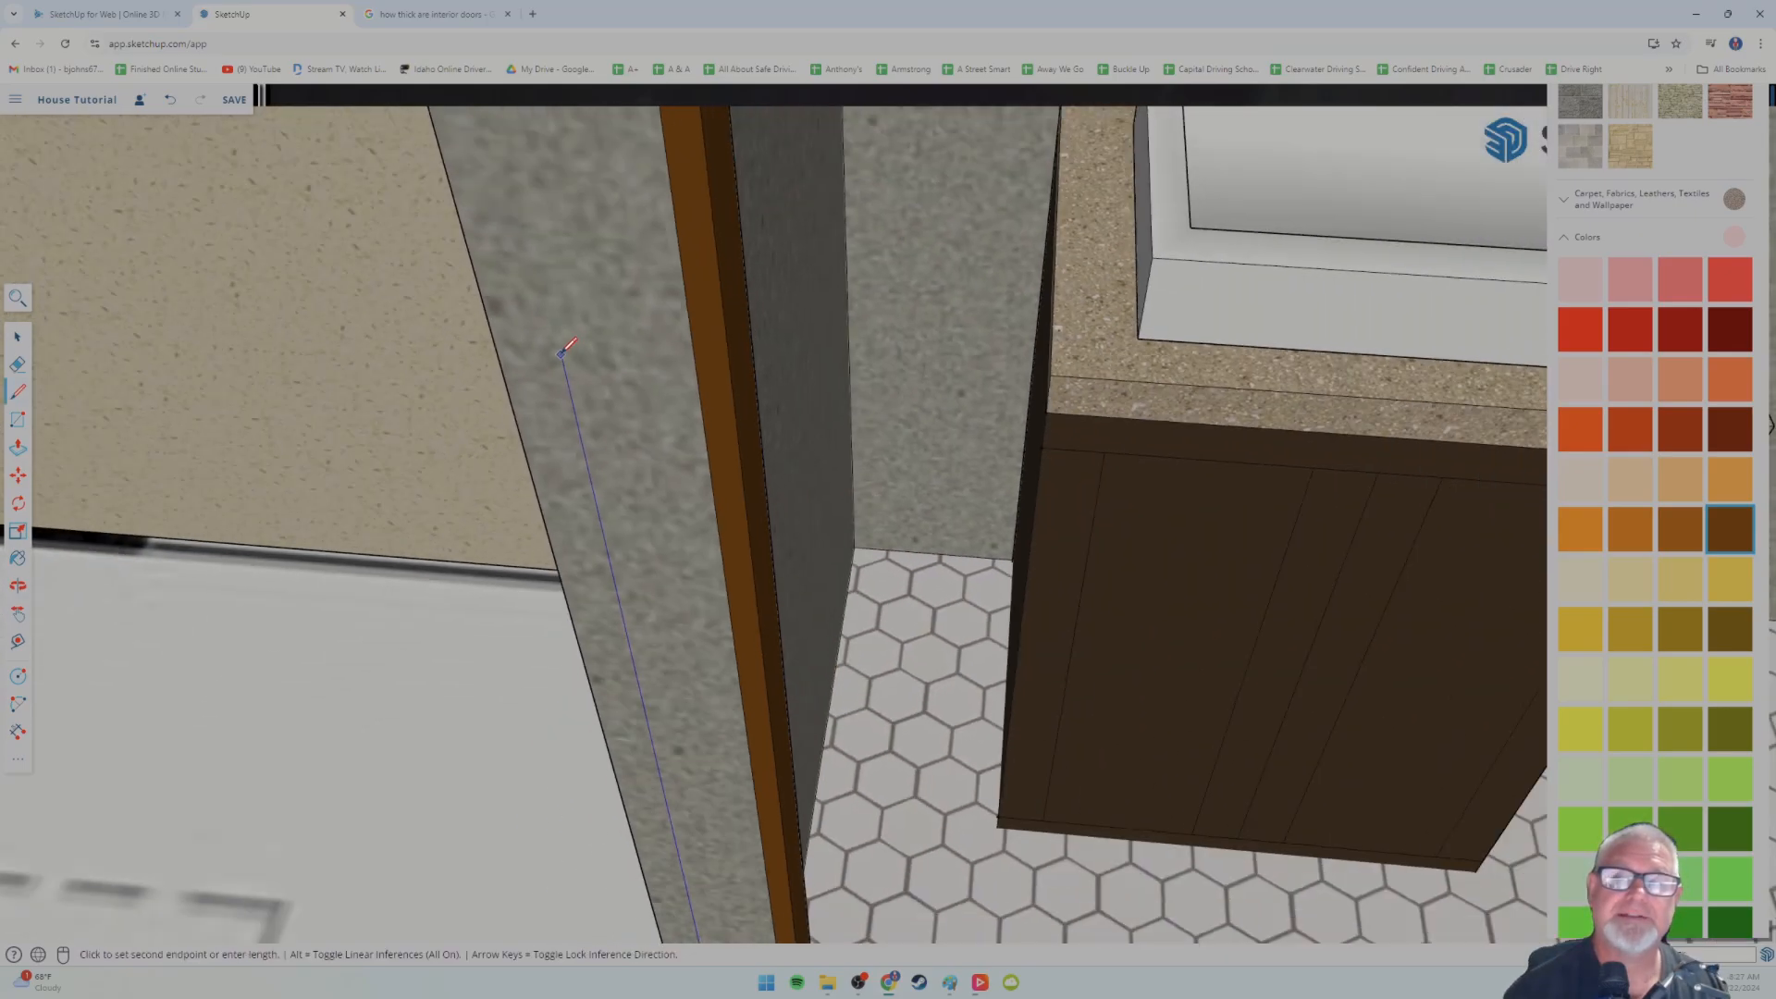
{"action": "middle_click_drag", "start_coordinate": [574, 407], "coordinate": [638, 680], "text": "shift"}
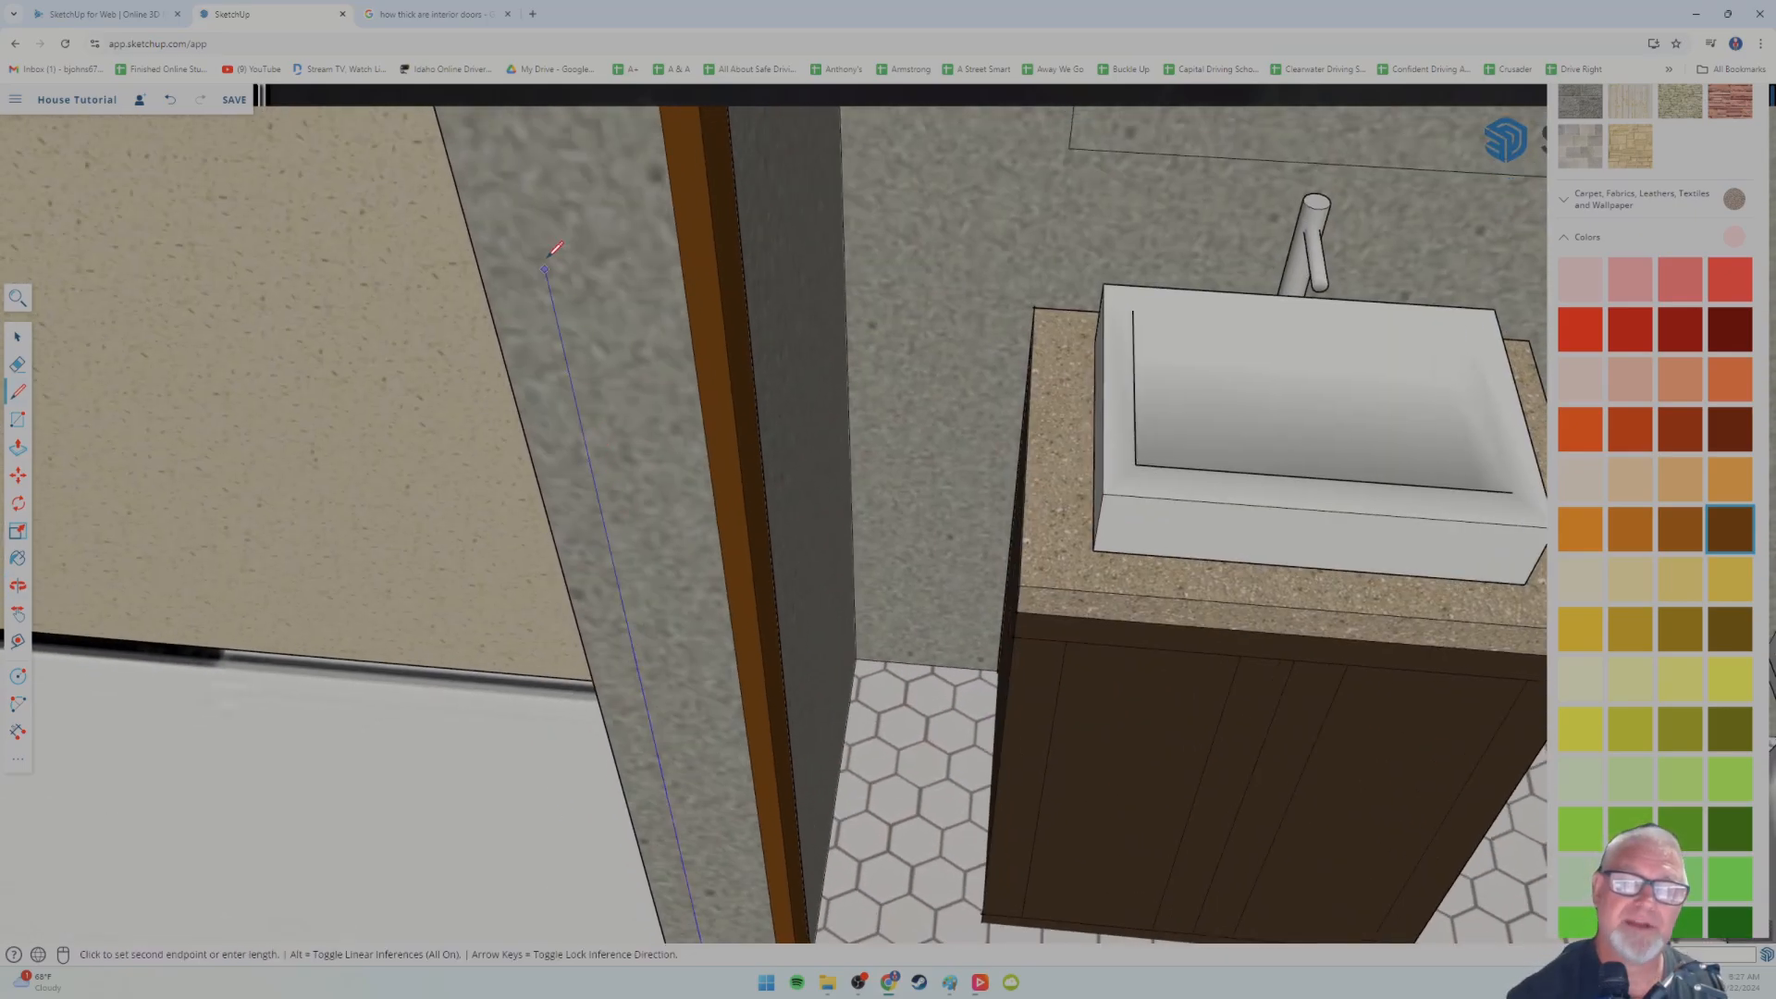
{"action": "middle_click_drag", "start_coordinate": [553, 250], "coordinate": [638, 666], "text": "shift"}
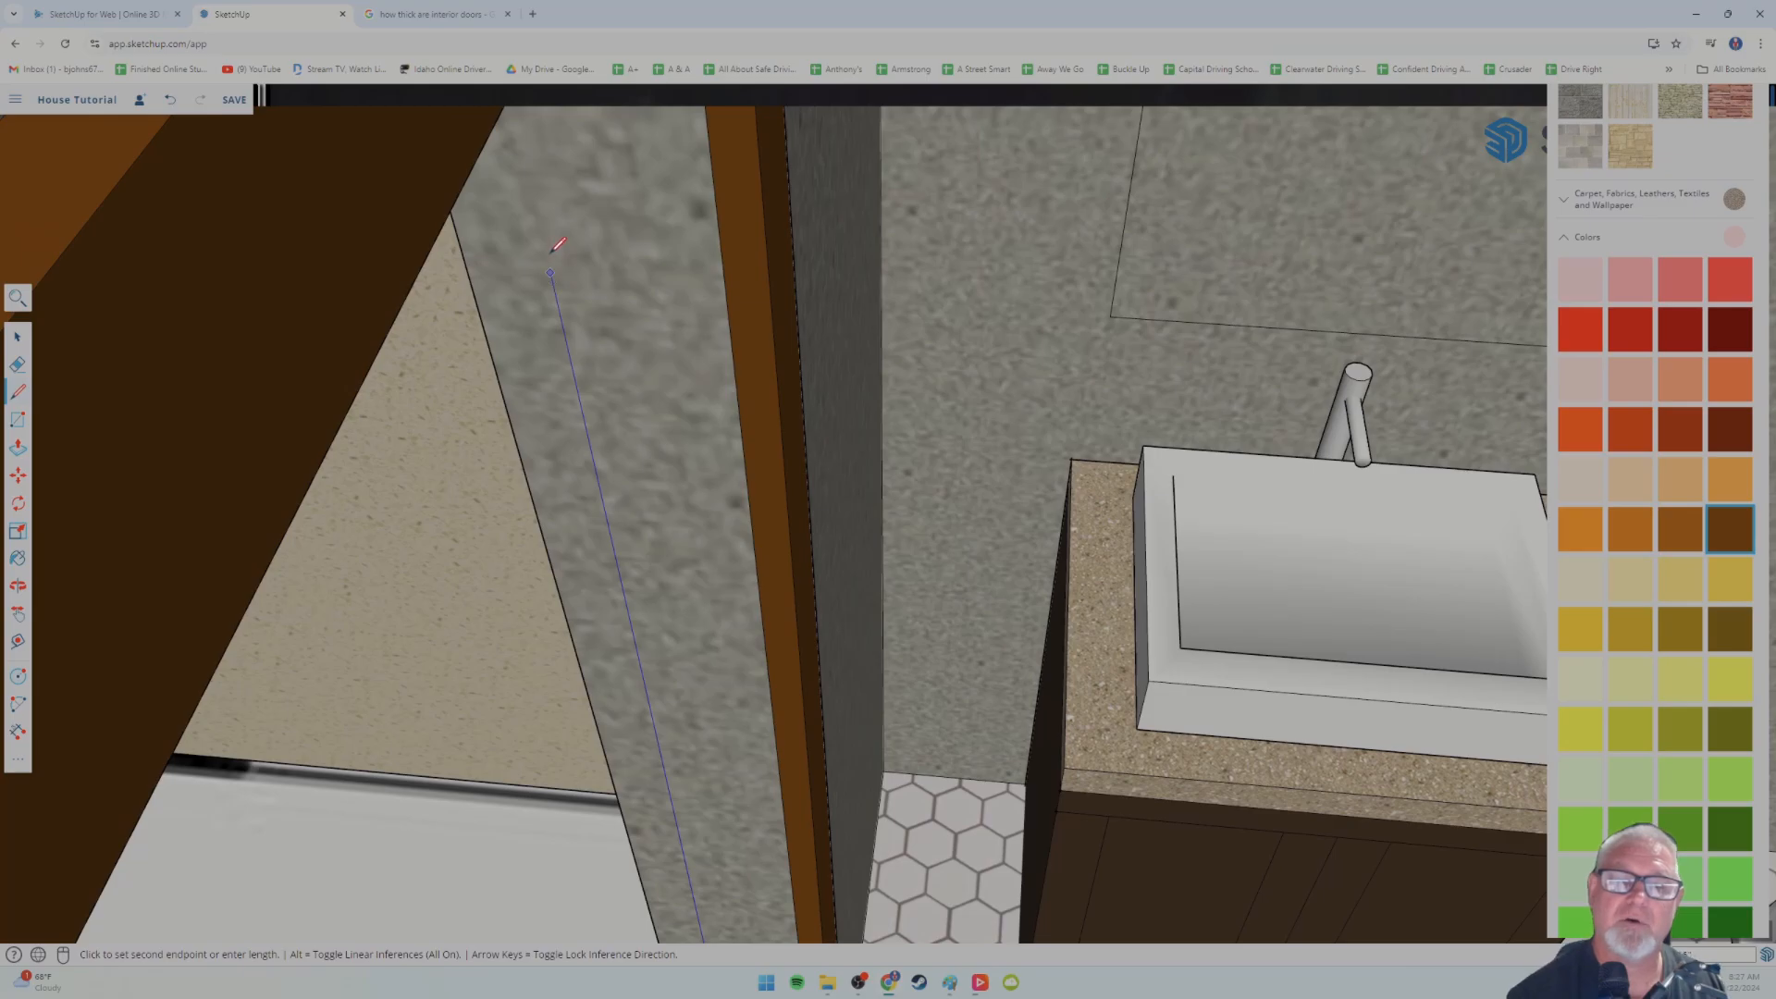
{"action": "scroll", "coordinate": [537, 198], "scroll_direction": "up", "scroll_amount": 3}
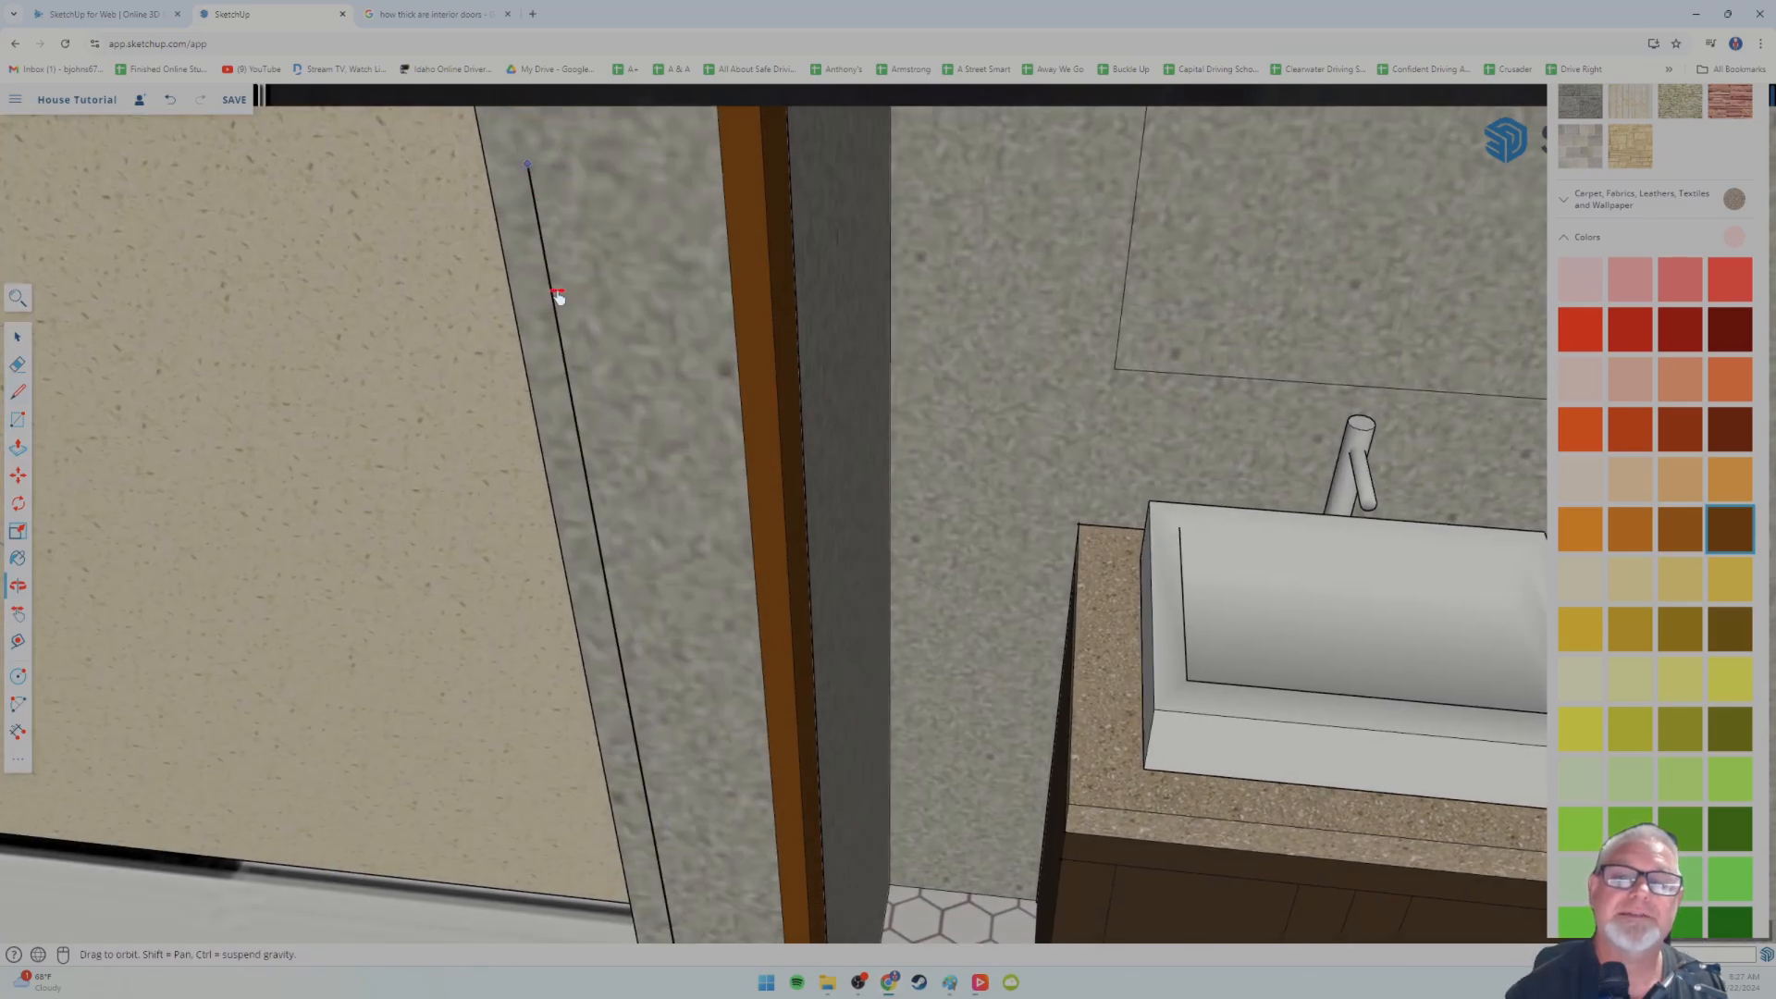
{"action": "mouse_move", "coordinate": [555, 297]}
{"action": "middle_mouse_down", "text": "shift"}
{"action": "mouse_move", "coordinate": [589, 635]}
{"action": "mouse_move", "coordinate": [563, 446]}
{"action": "mouse_move", "coordinate": [571, 301]}
{"action": "middle_mouse_up", "text": "shift"}
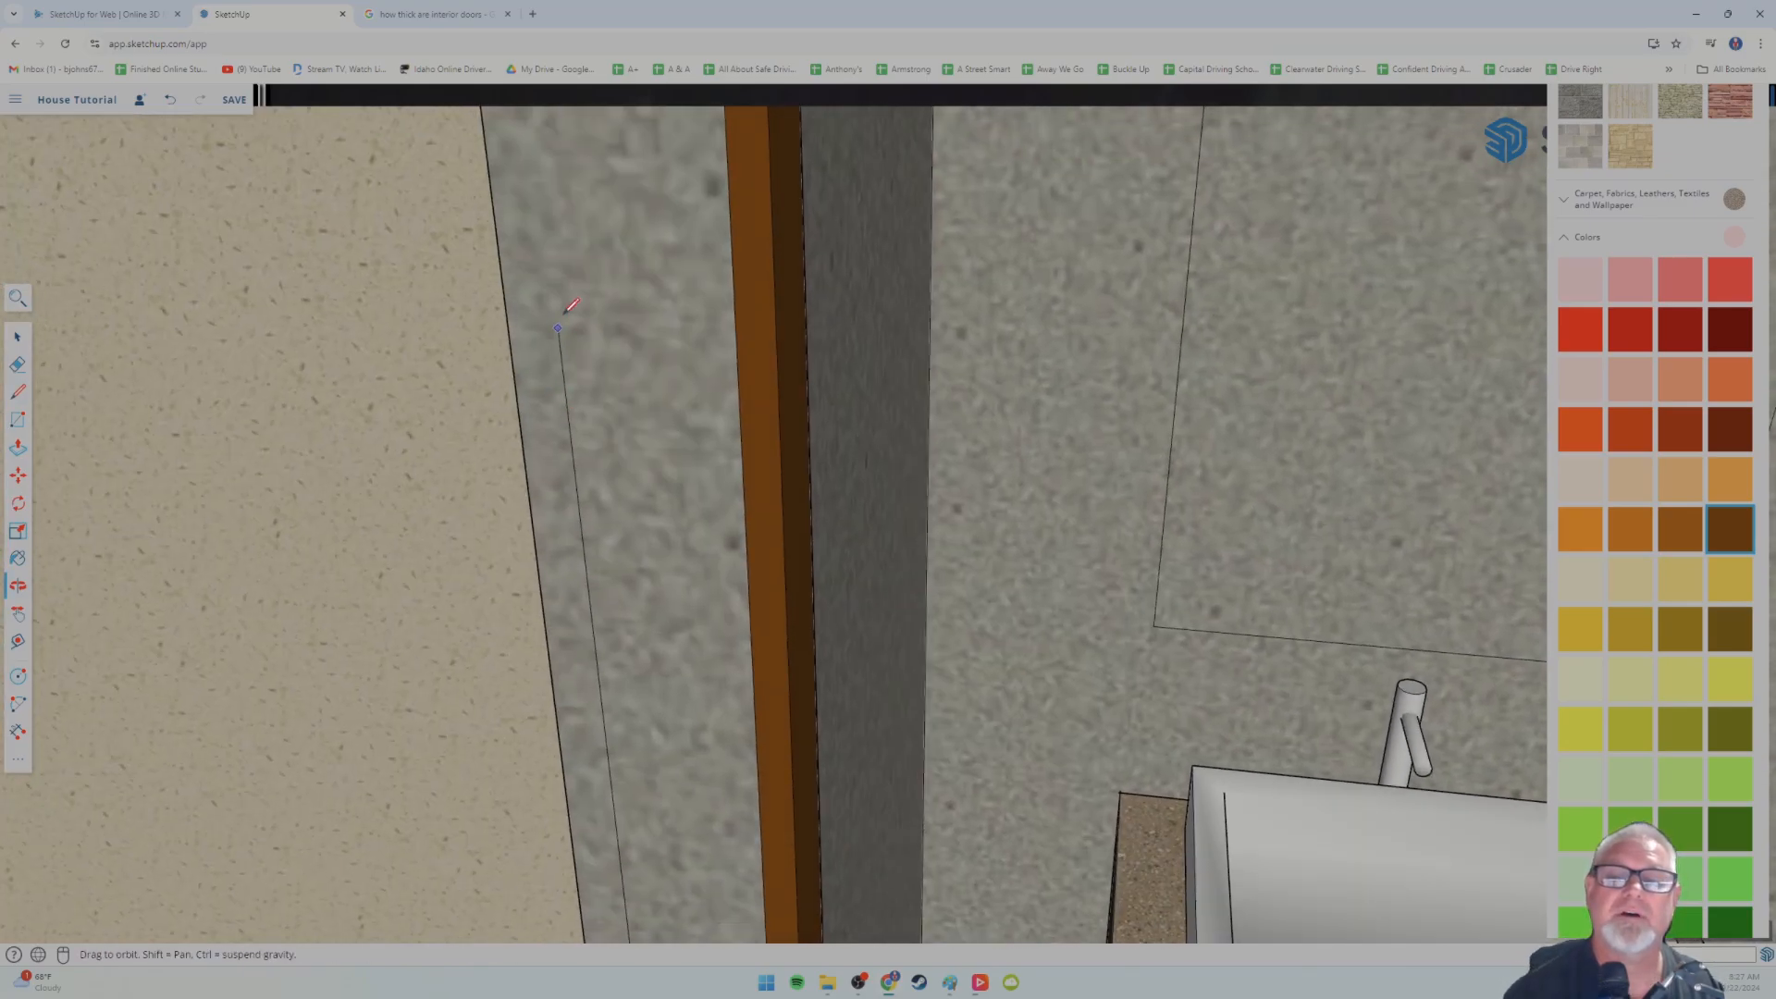
{"action": "left_click", "coordinate": [558, 138]}
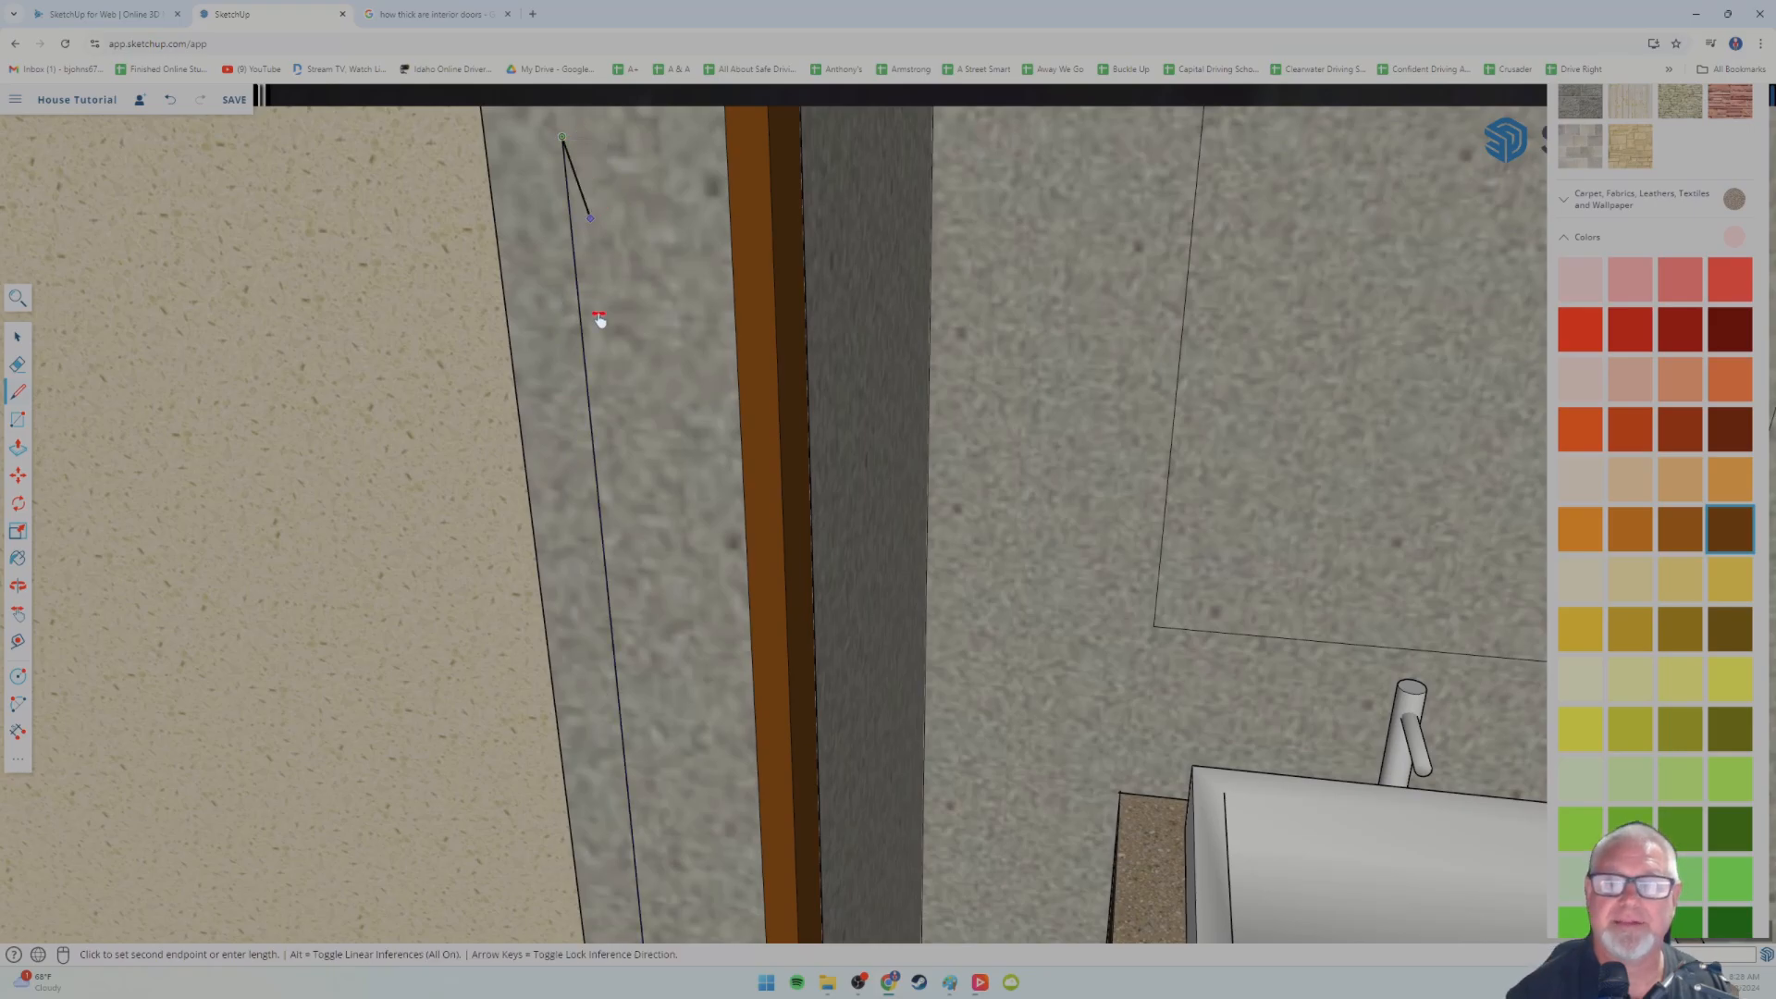
- Extend the vertical line to just below the door head, and draw a short horizontal line from its end toward the trim post
{"action": "middle_click_drag", "start_coordinate": [595, 317], "coordinate": [513, 282]}
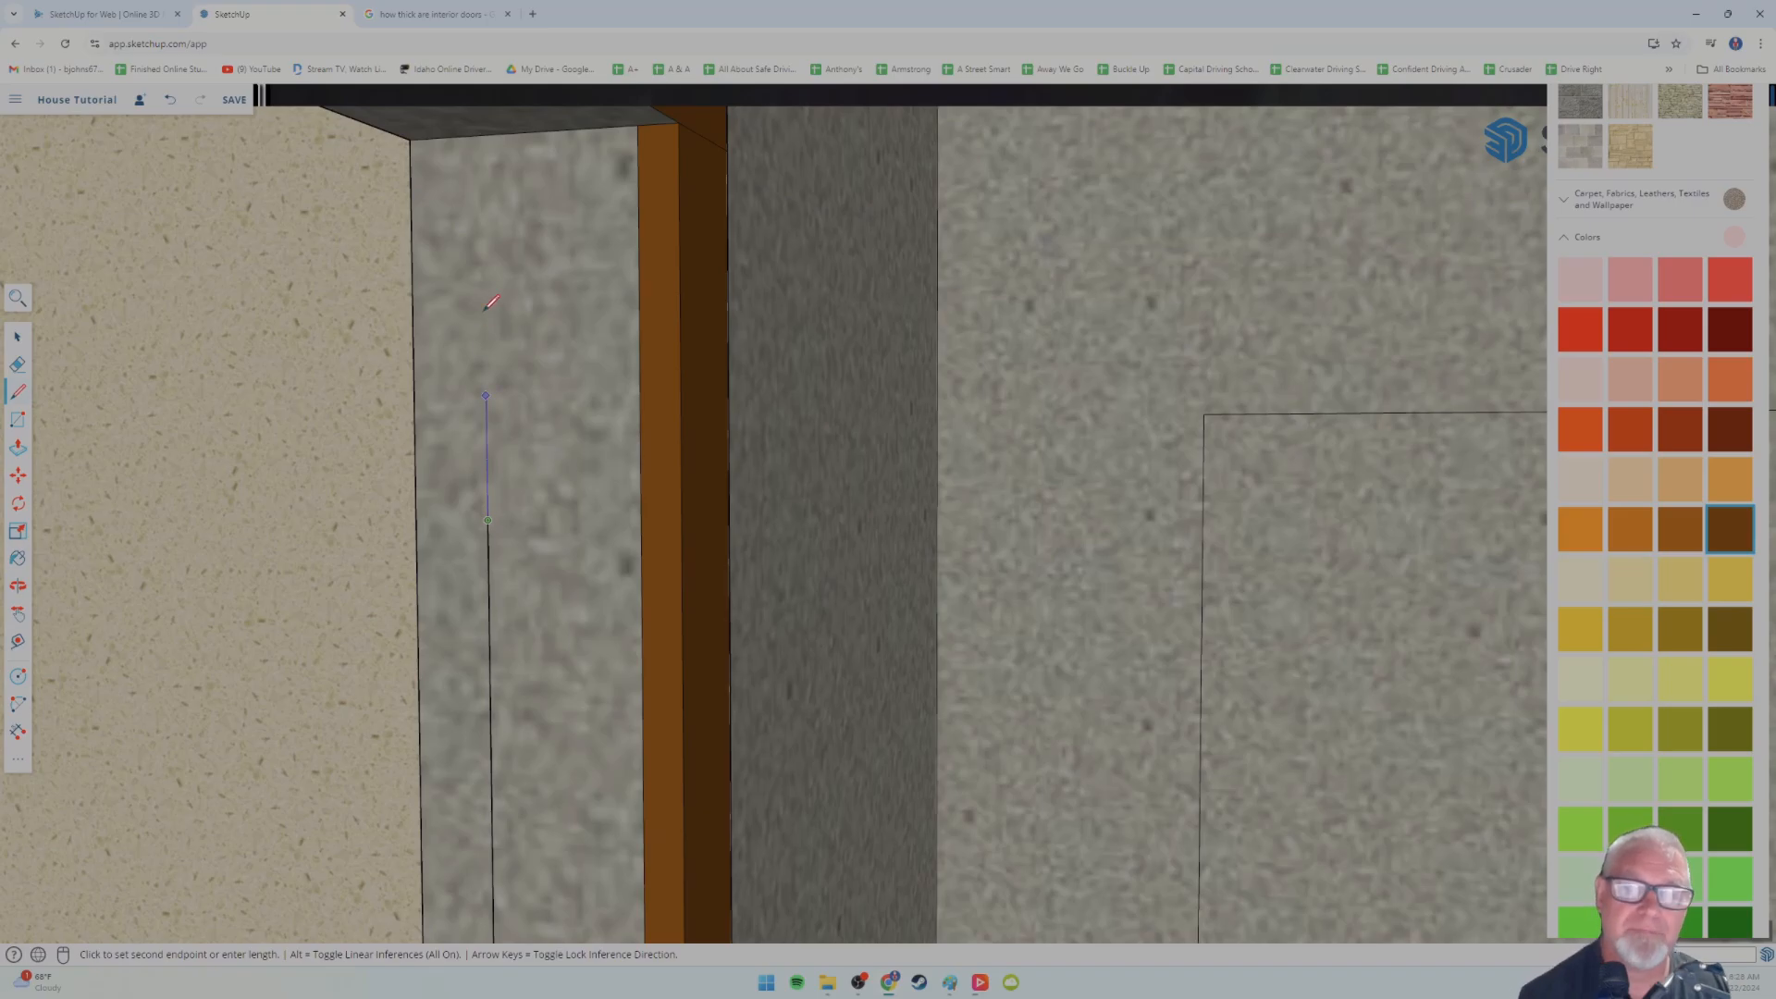
{"action": "left_click", "coordinate": [484, 210]}
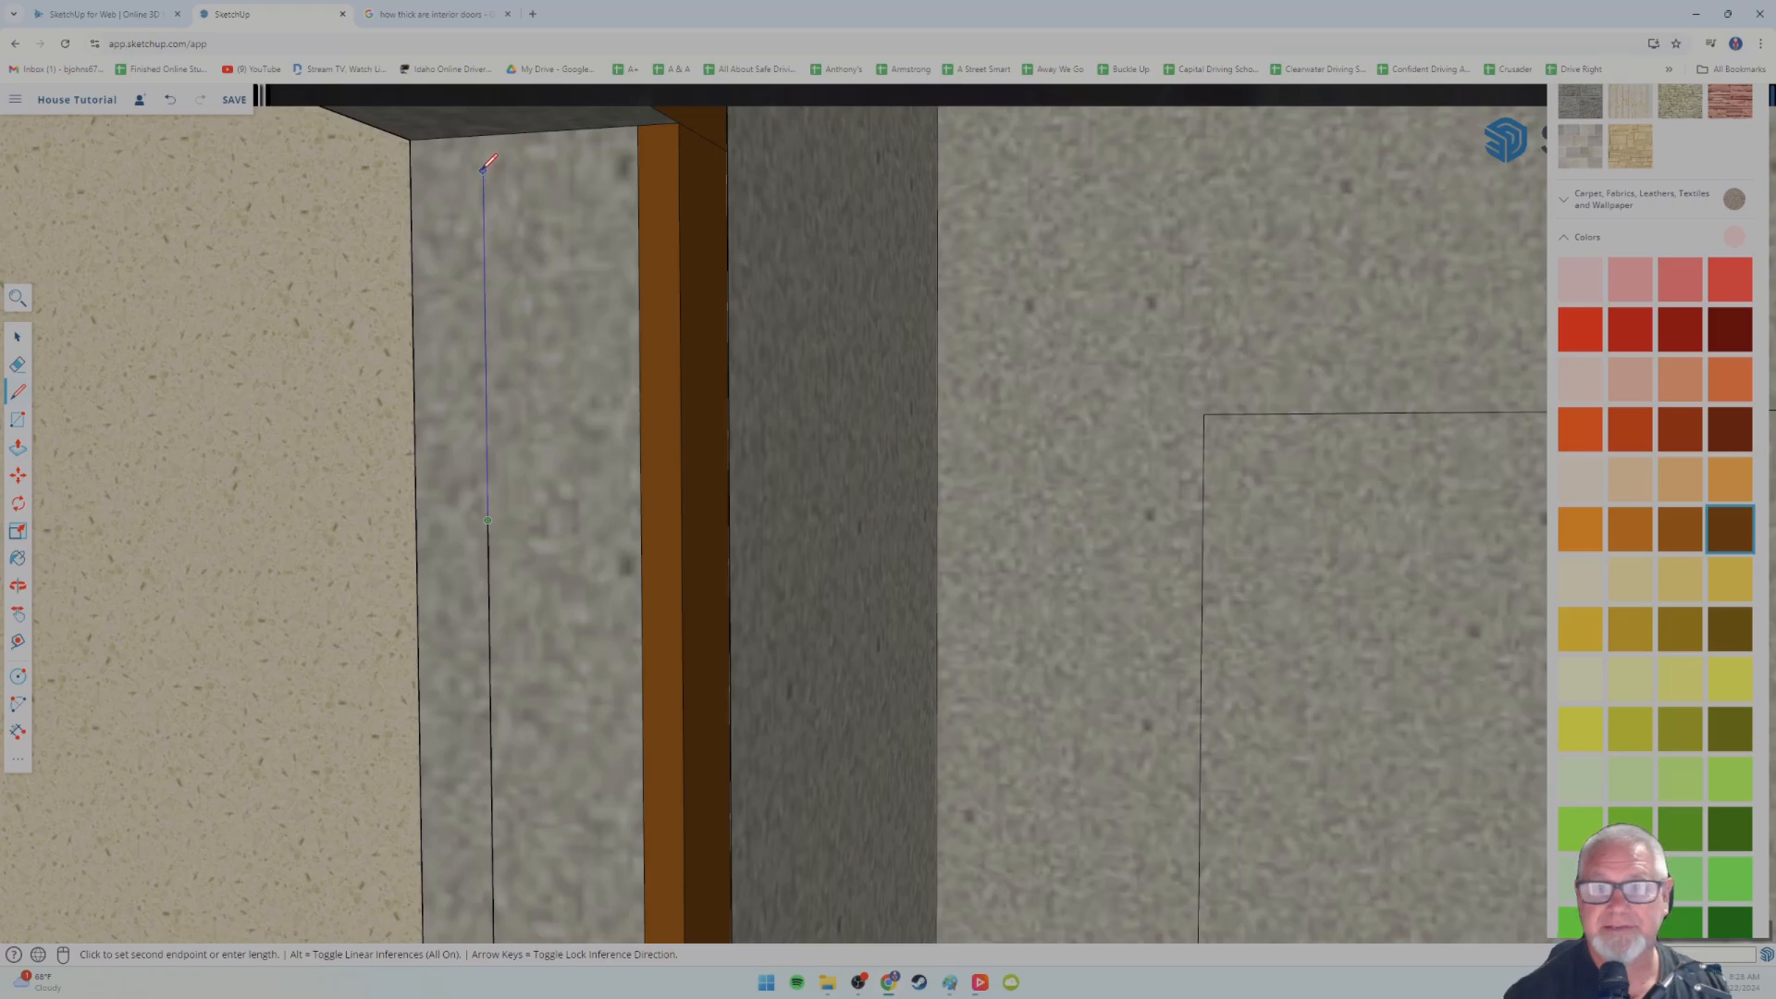
{"action": "left_click", "coordinate": [482, 174]}
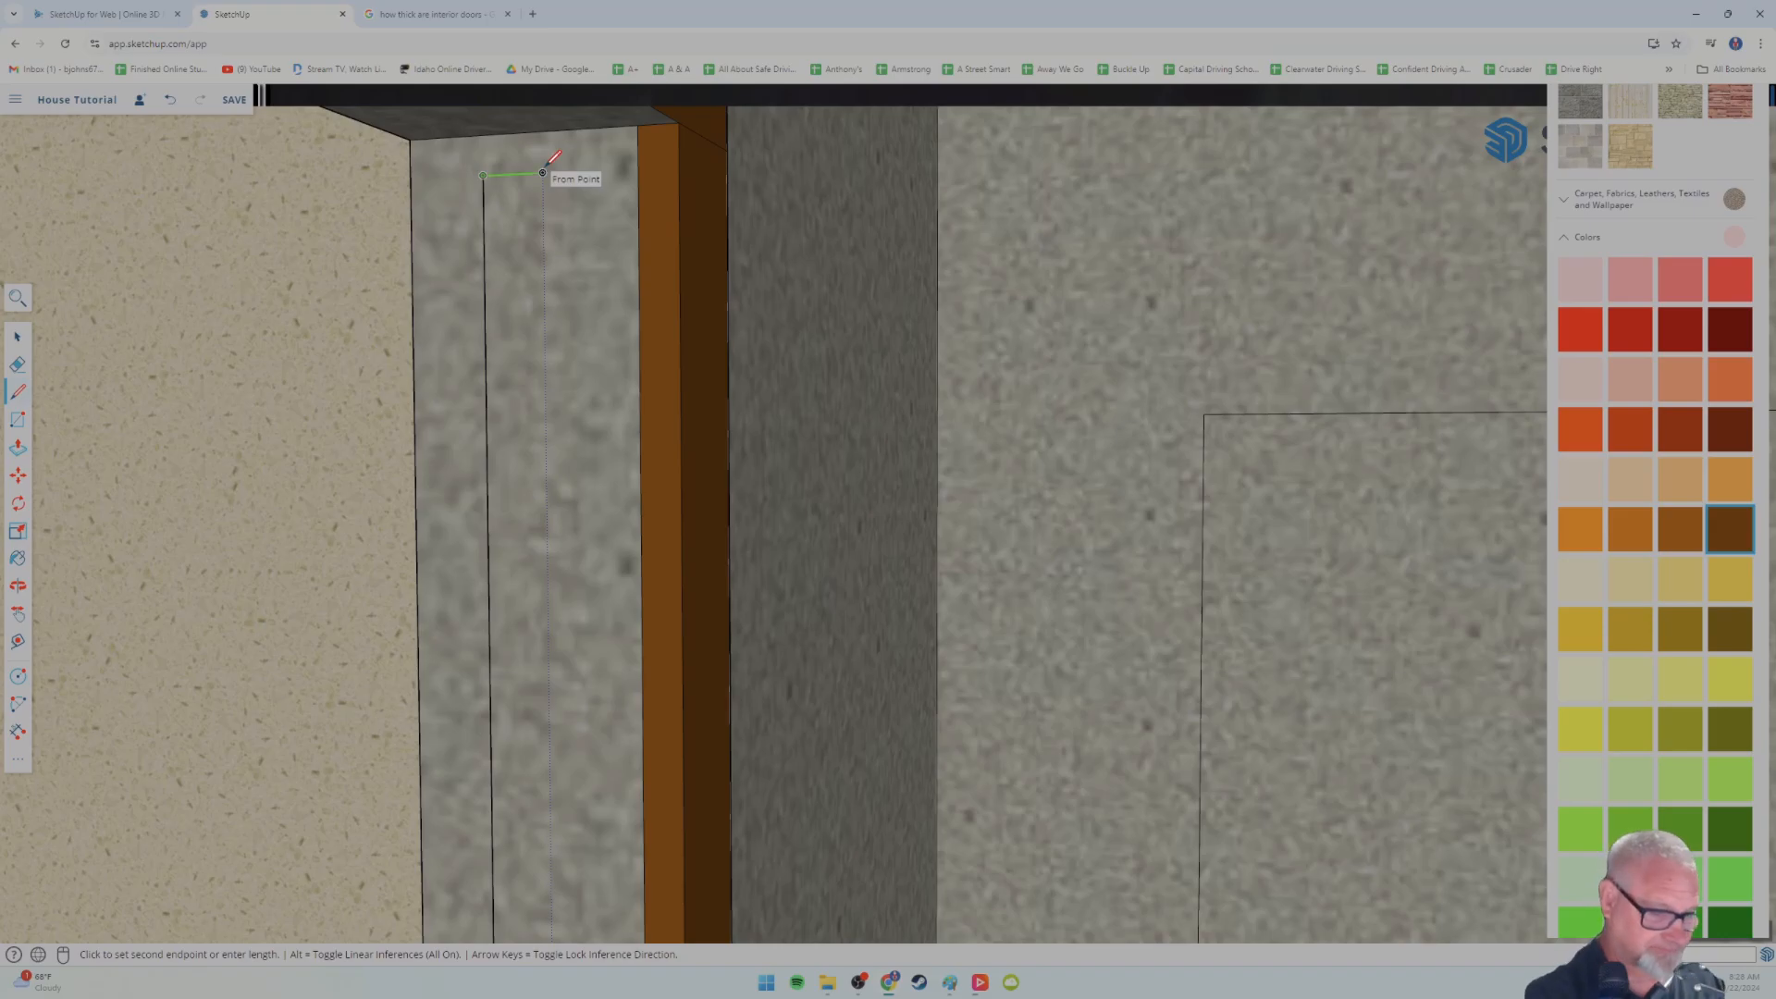
{"action": "left_click", "coordinate": [559, 171]}
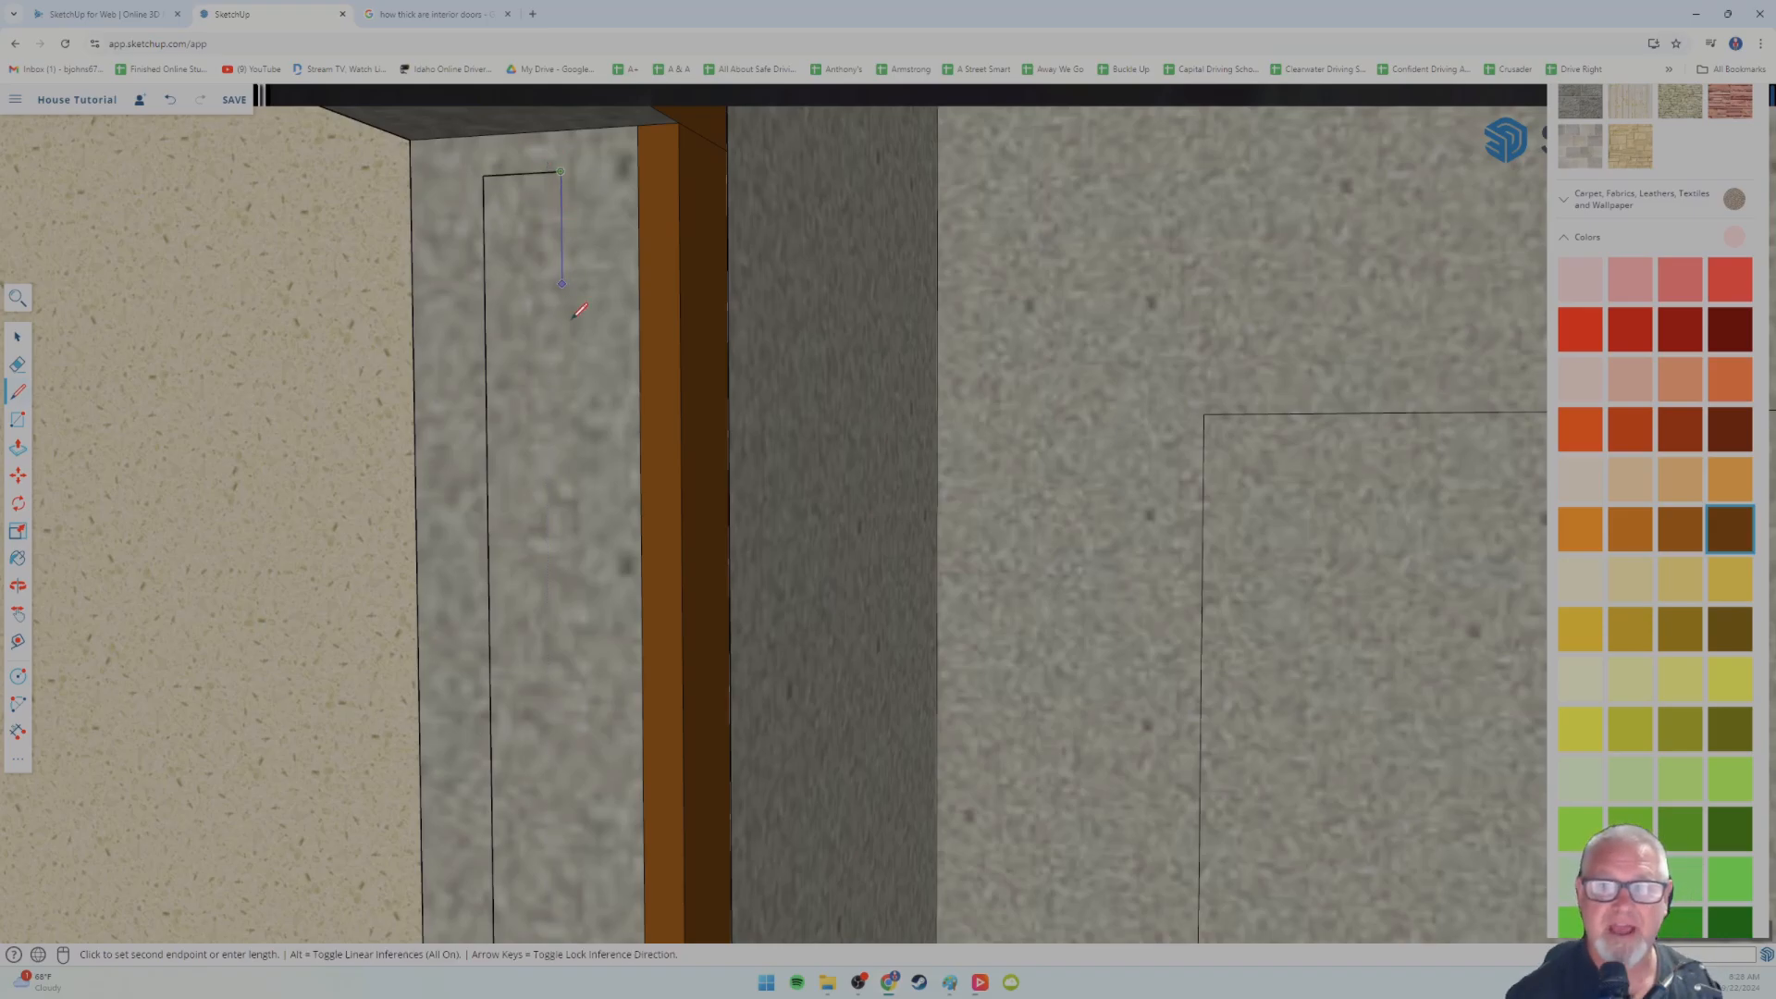
- Close the door's edge profile with a vertical line down the jamb from the upper horizontal line to the lower horizontal line's end
{"action": "mouse_move", "coordinate": [575, 566]}
{"action": "middle_mouse_down", "text": "shift"}
{"action": "mouse_move", "coordinate": [551, 448]}
{"action": "mouse_move", "coordinate": [555, 289]}
{"action": "middle_mouse_up", "text": "shift"}
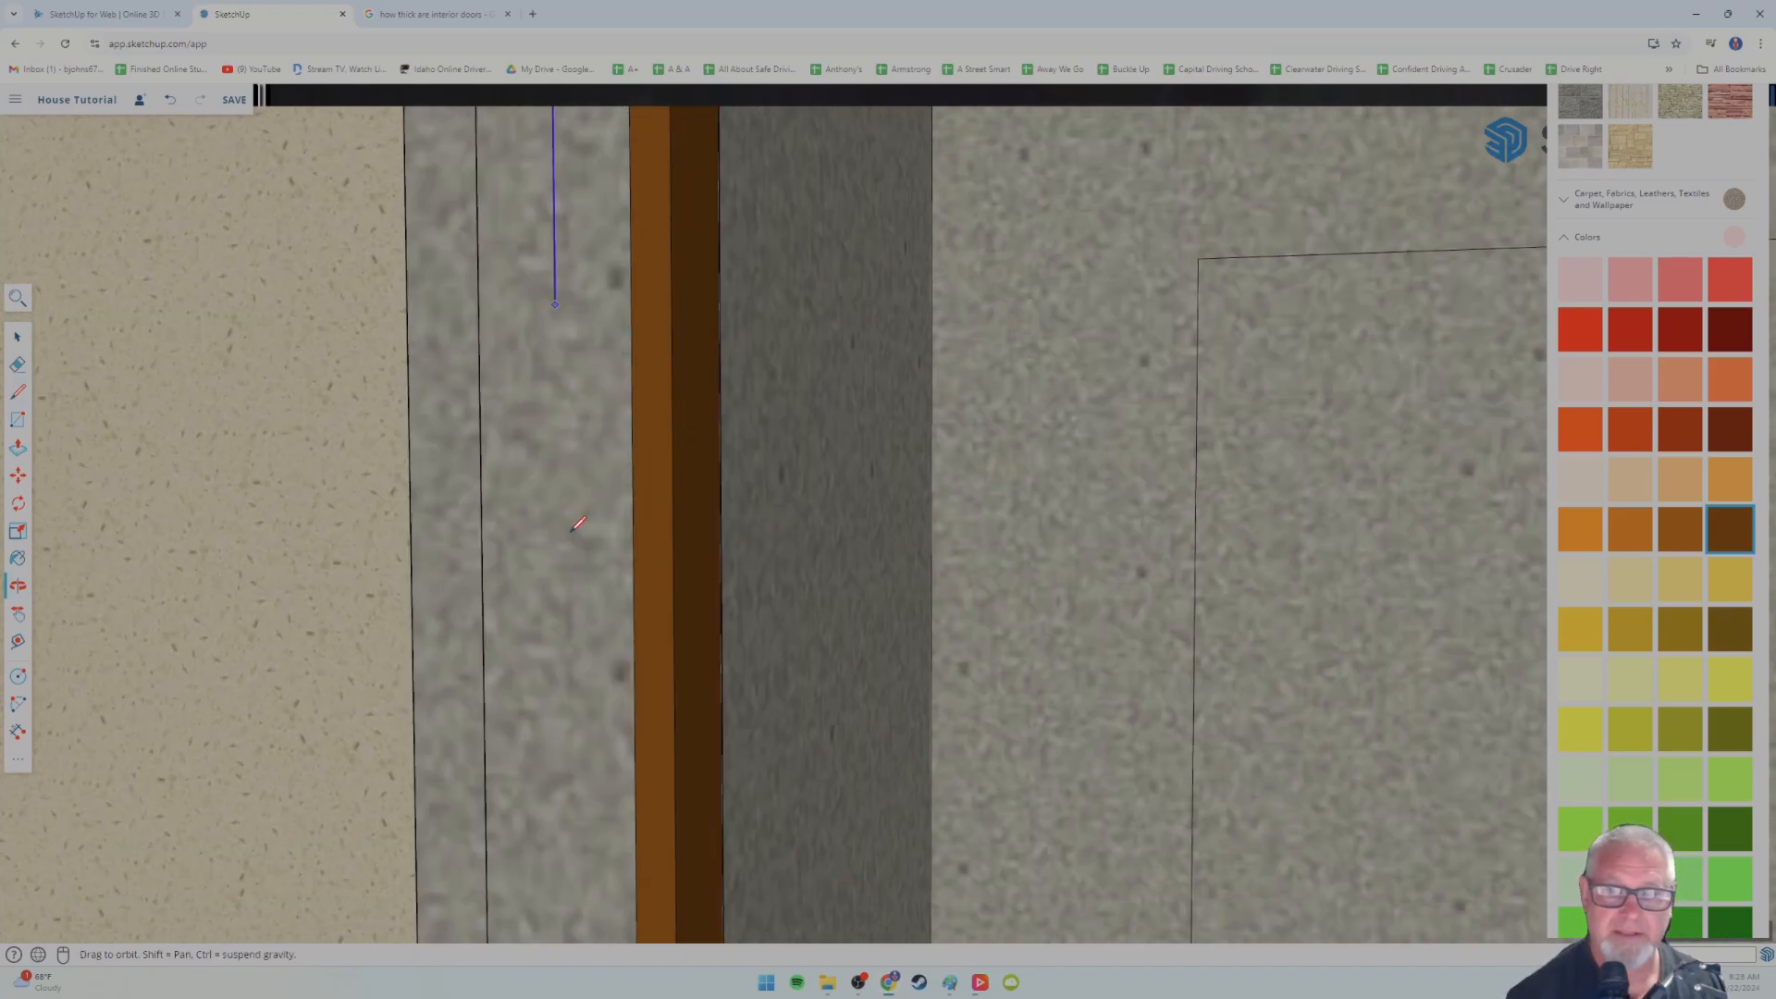
{"action": "scroll", "coordinate": [574, 644], "scroll_direction": "down", "scroll_amount": 1}
{"action": "scroll", "coordinate": [580, 639], "scroll_direction": "down", "scroll_amount": 5}
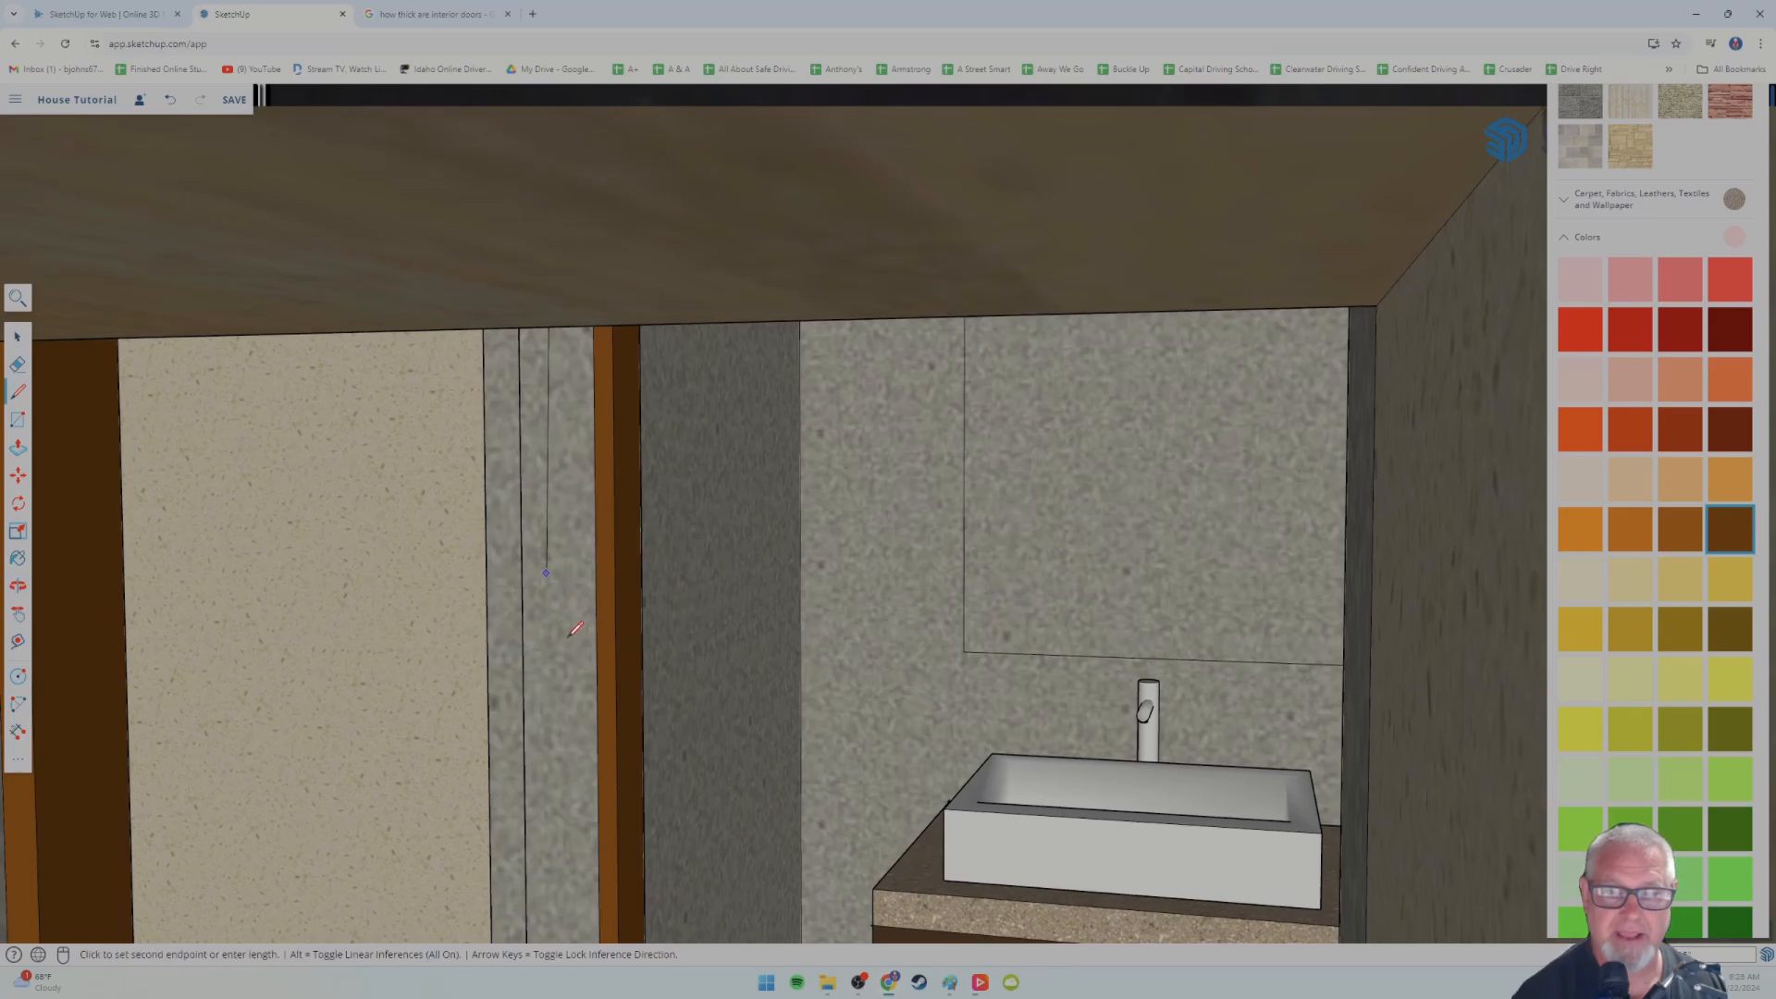
{"action": "scroll", "coordinate": [578, 654], "scroll_direction": "up", "scroll_amount": 4}
{"action": "middle_click_drag", "start_coordinate": [566, 644], "coordinate": [561, 457], "text": "shift"}
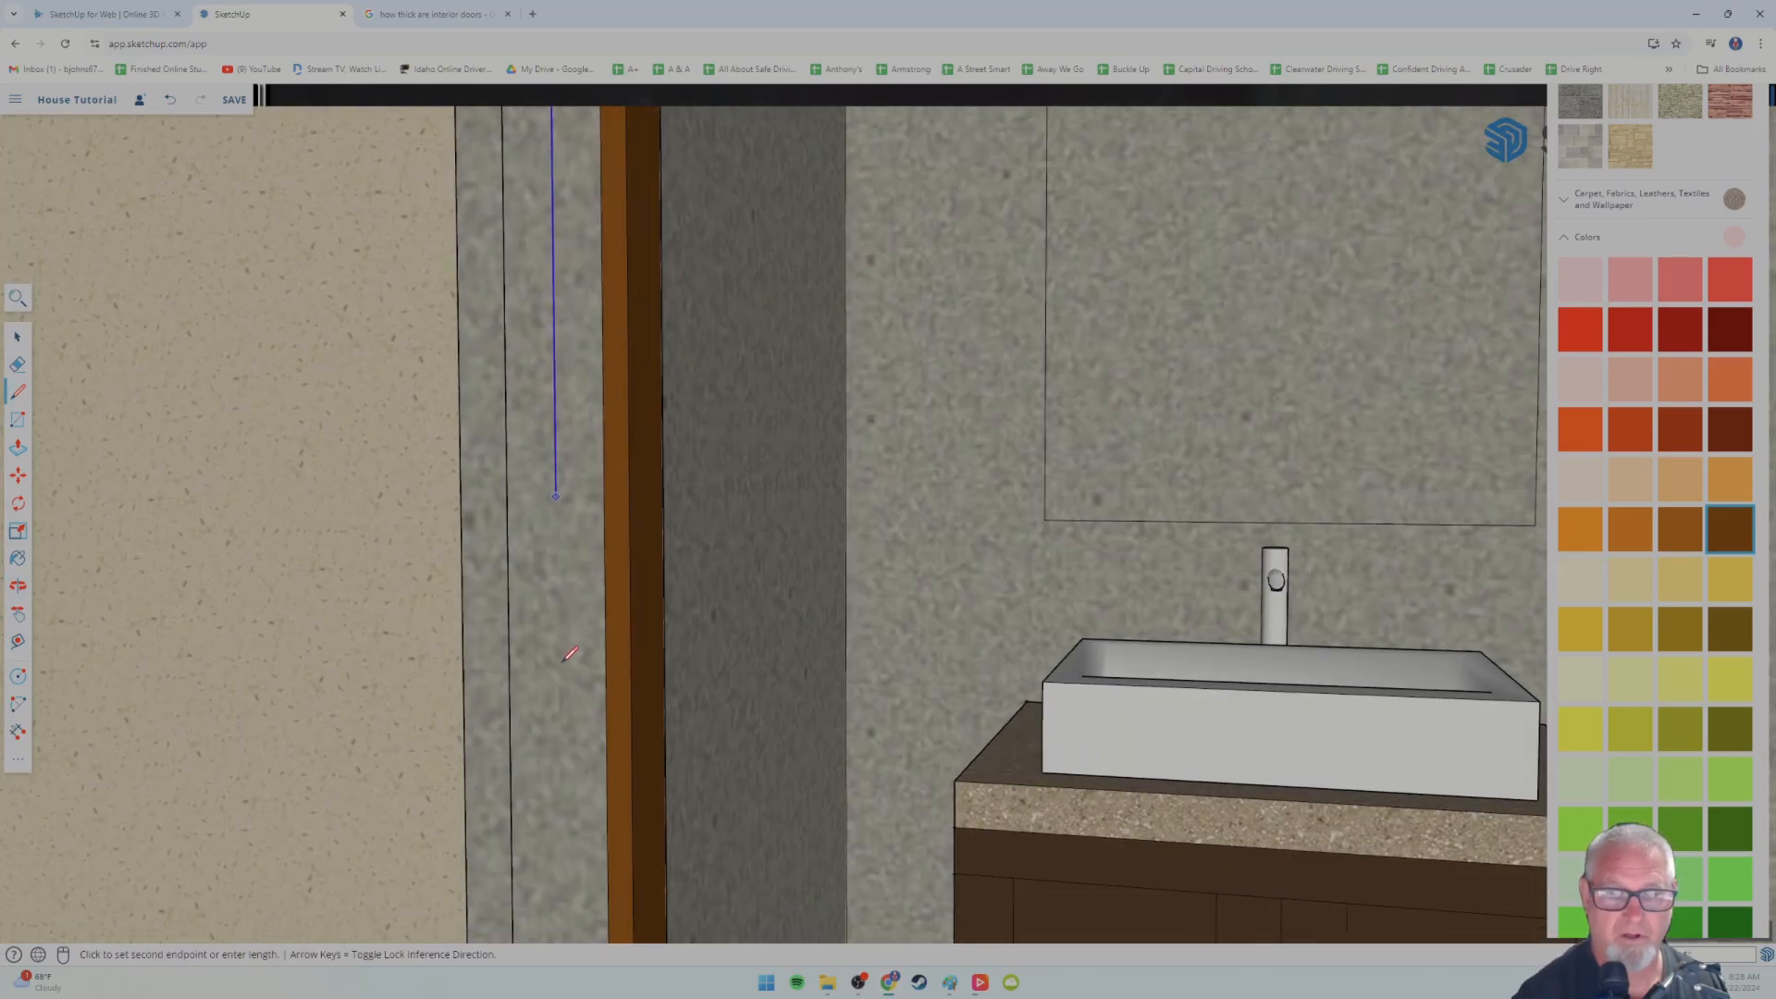
{"action": "middle_click_drag", "start_coordinate": [562, 753], "coordinate": [571, 551], "text": "shift"}
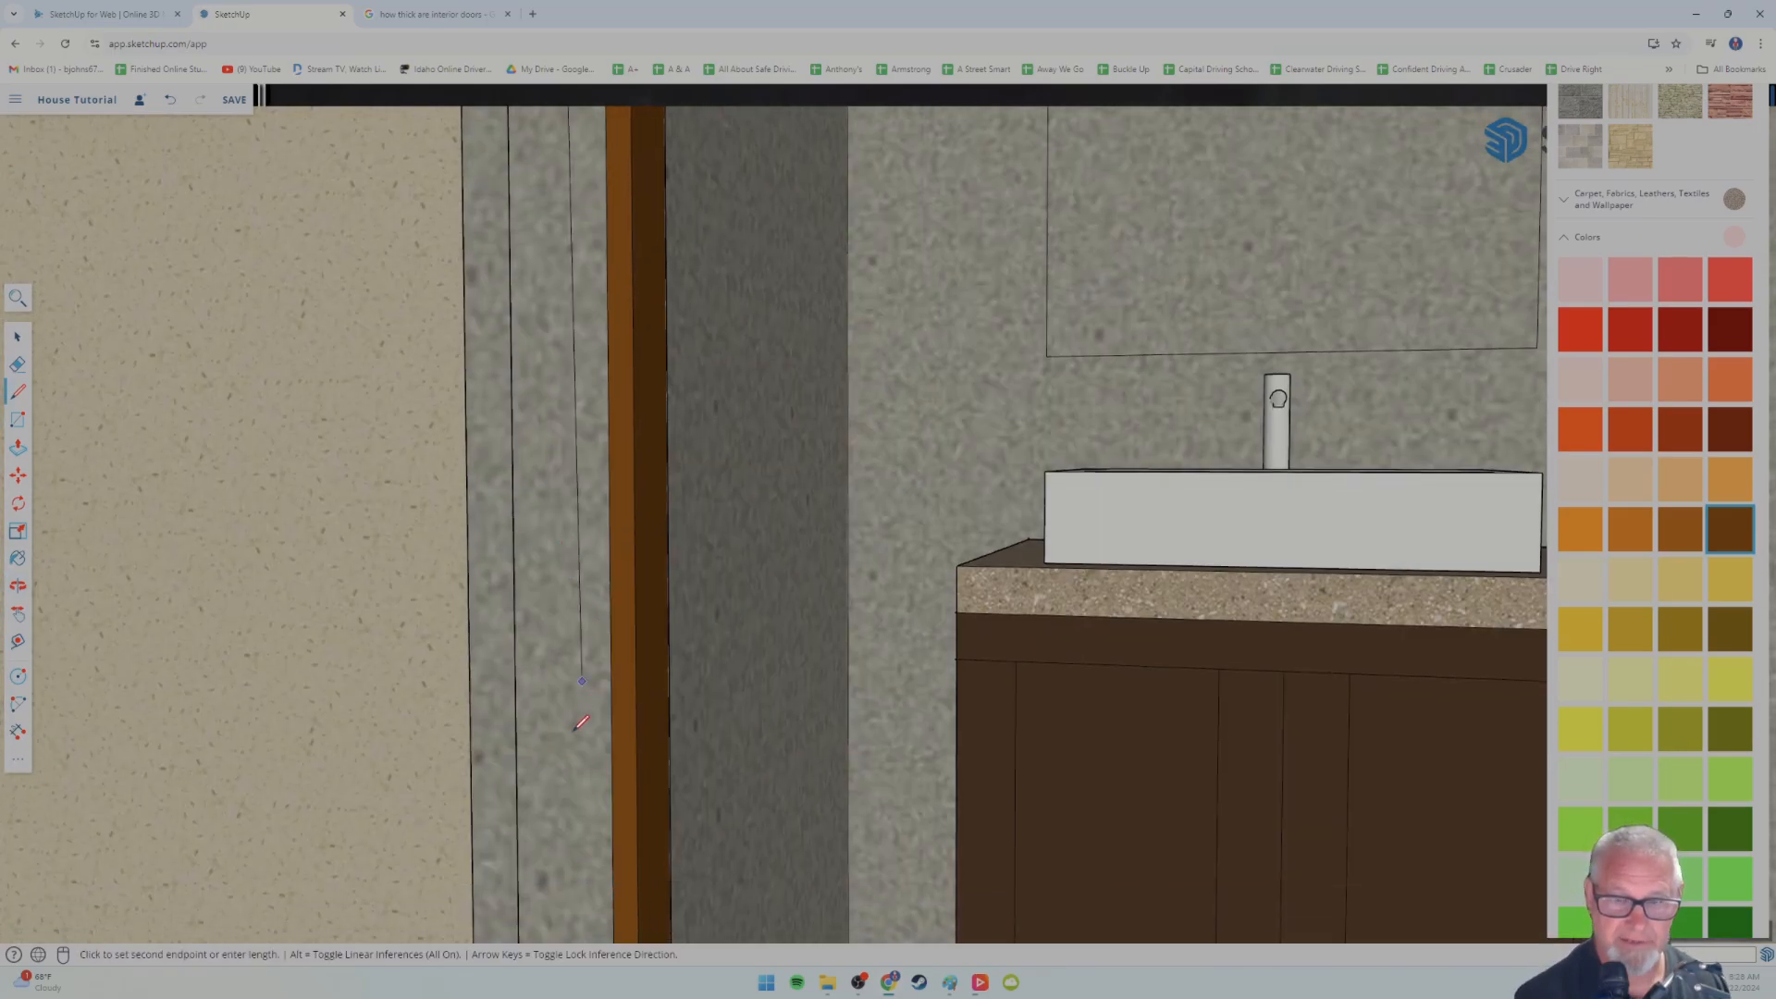
{"action": "middle_click_drag", "start_coordinate": [571, 765], "coordinate": [575, 552], "text": "shift"}
{"action": "middle_click_drag", "start_coordinate": [592, 796], "coordinate": [606, 704], "text": "shift"}
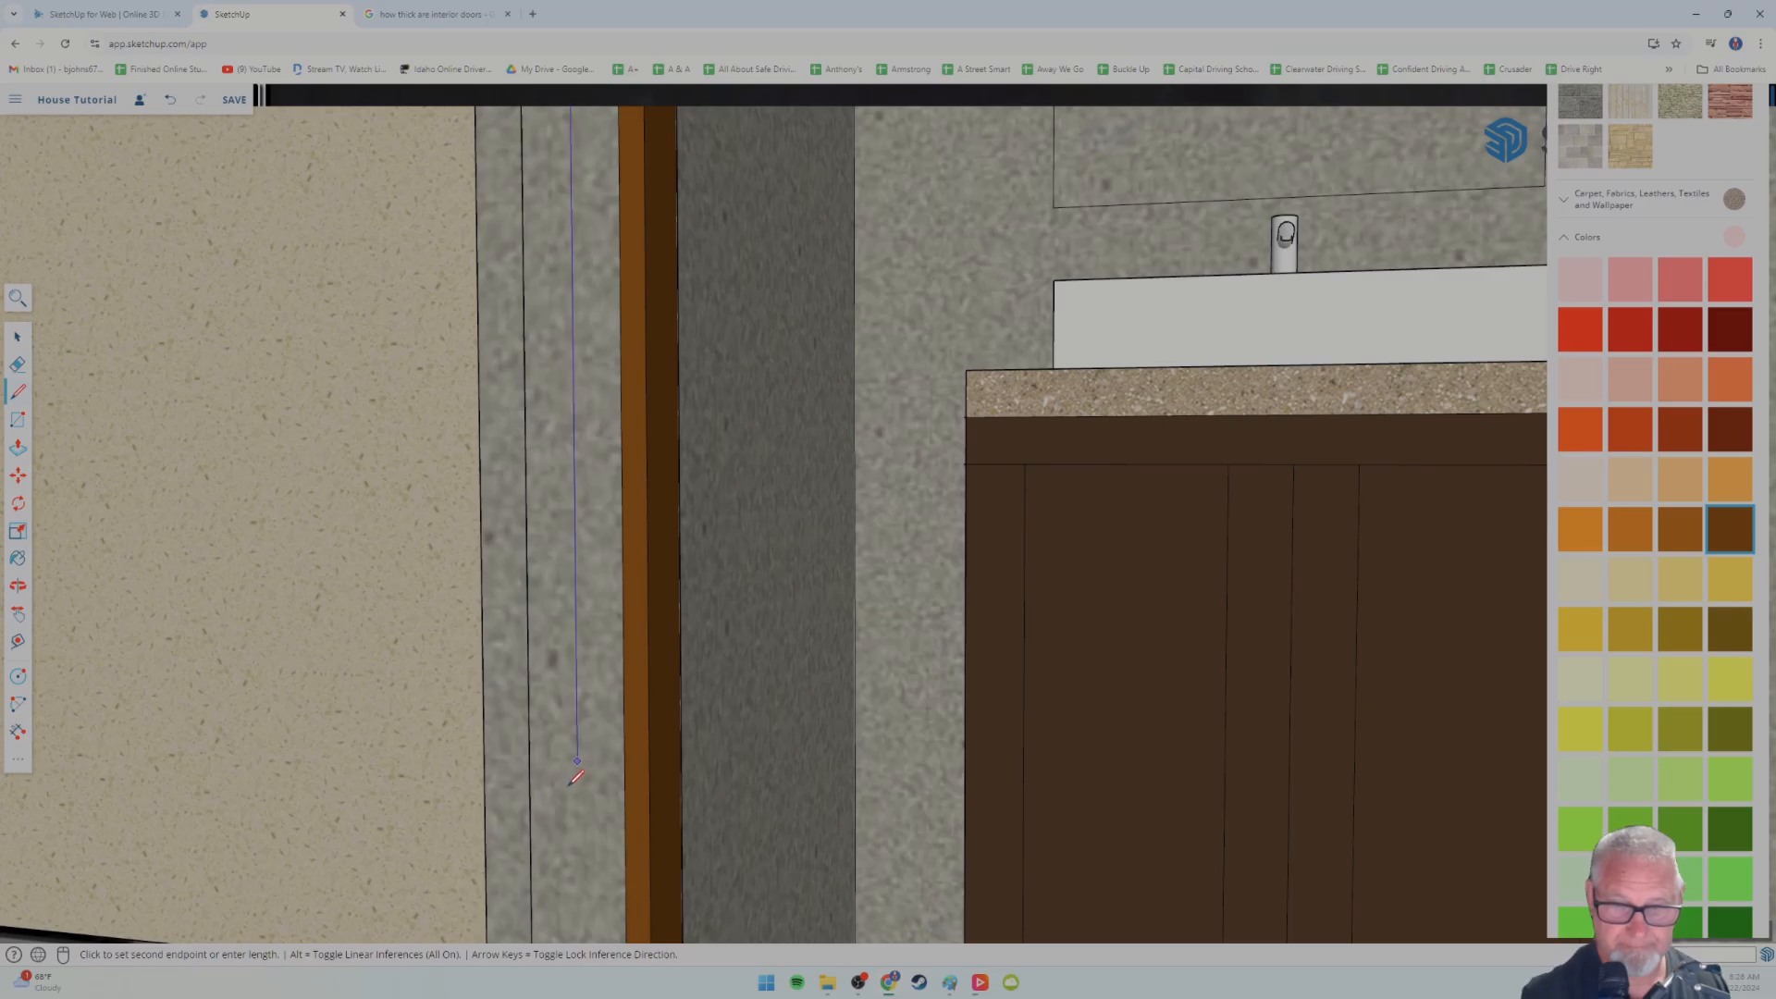
{"action": "mouse_move", "coordinate": [601, 872]}
{"action": "middle_mouse_down", "text": "shift"}
{"action": "mouse_move", "coordinate": [619, 705]}
{"action": "mouse_move", "coordinate": [588, 420]}
{"action": "middle_mouse_up", "text": "shift"}
{"action": "scroll", "coordinate": [592, 721], "scroll_direction": "up", "scroll_amount": 5}
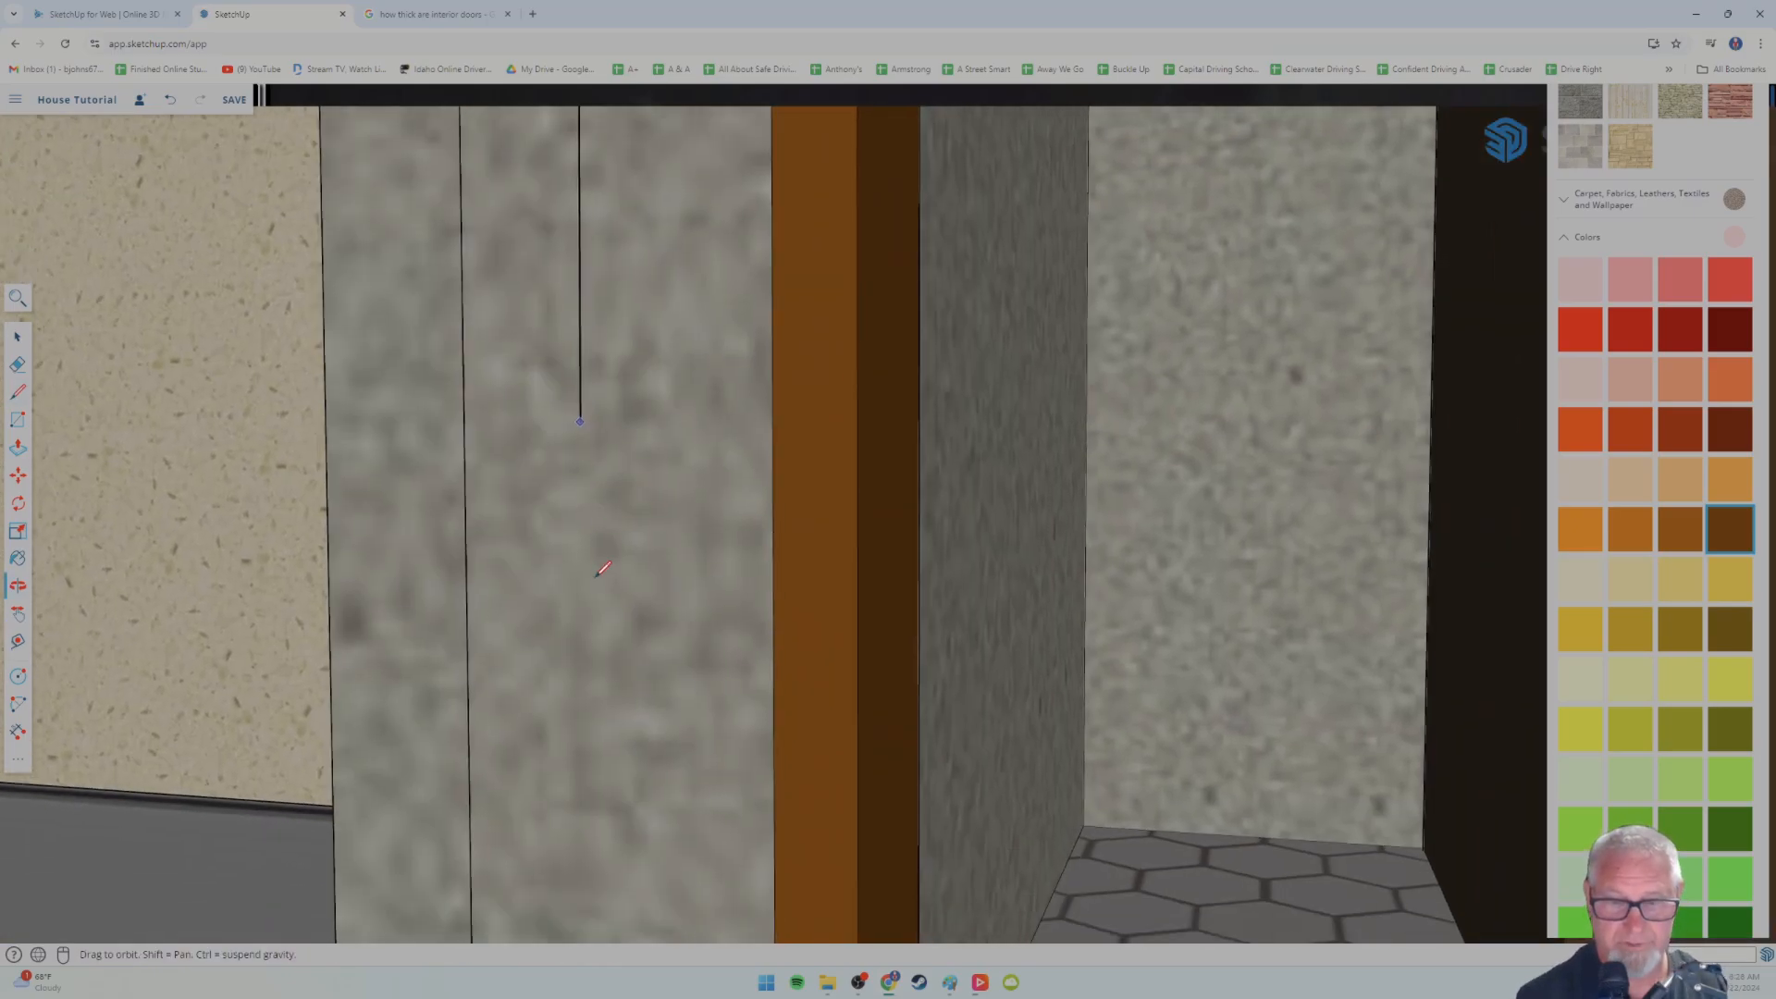
{"action": "middle_click_drag", "start_coordinate": [595, 781], "coordinate": [588, 556], "text": "shift"}
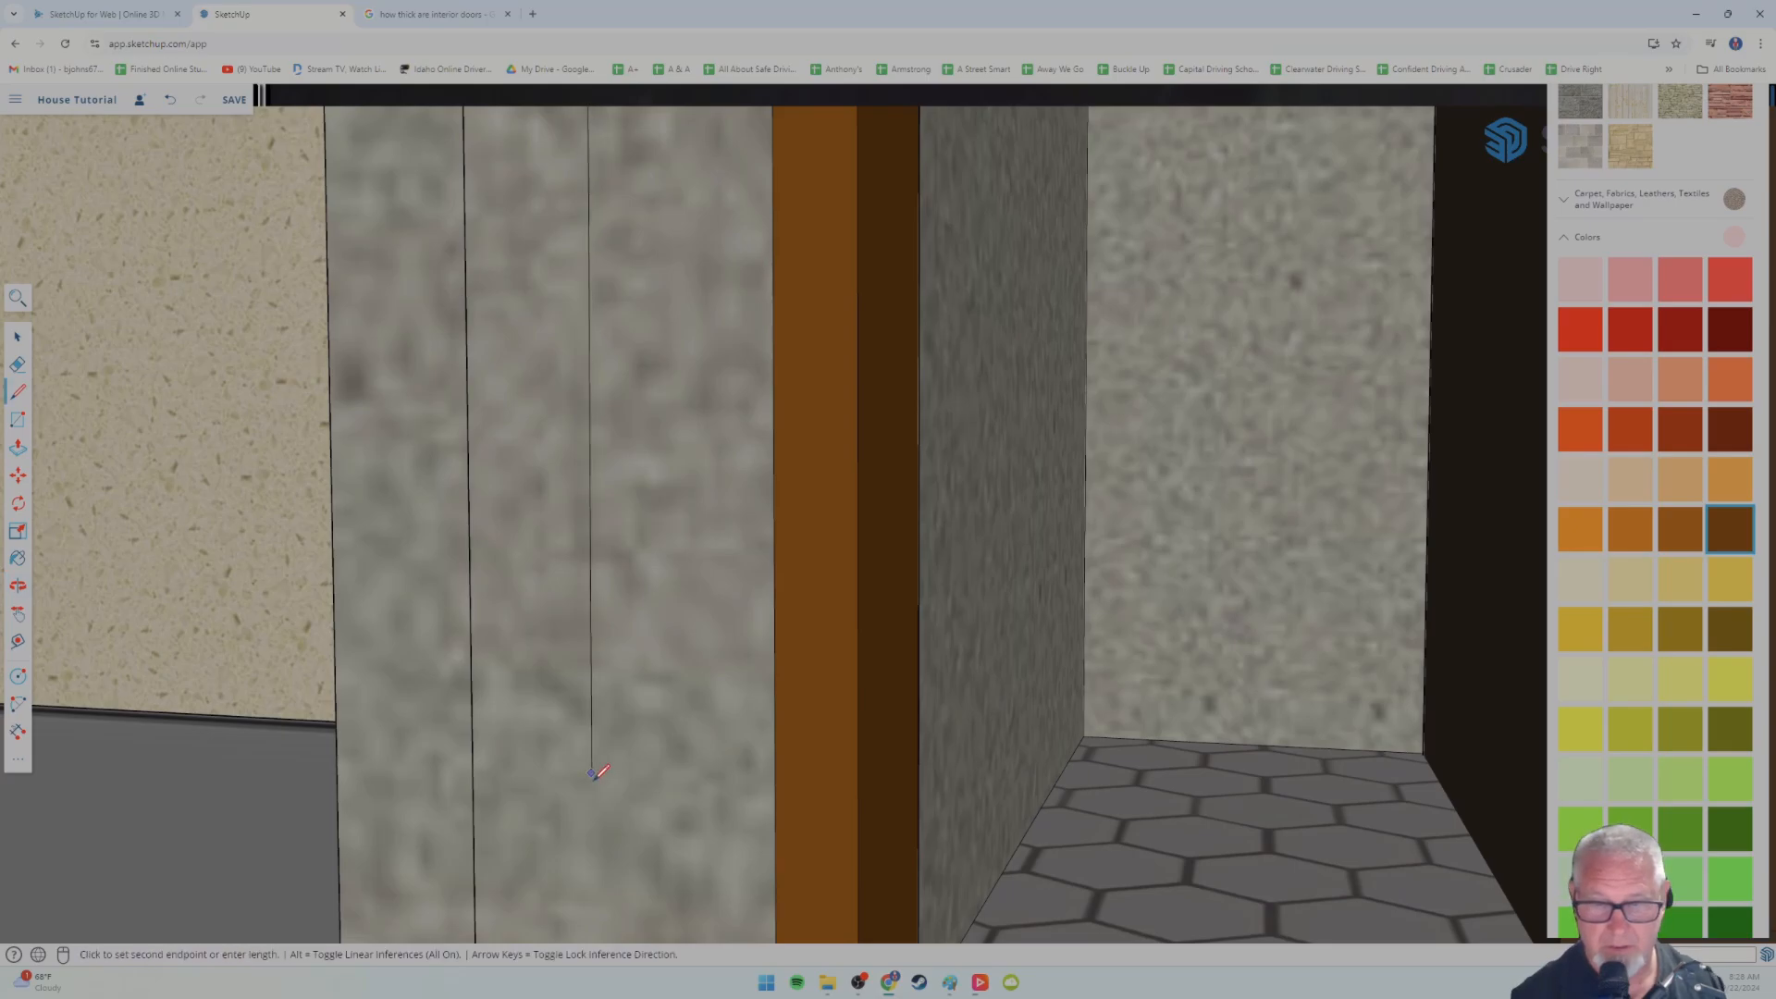
{"action": "middle_click_drag", "start_coordinate": [595, 773], "coordinate": [596, 516], "text": "shift"}
{"action": "middle_click_drag", "start_coordinate": [599, 715], "coordinate": [600, 642], "text": "shift"}
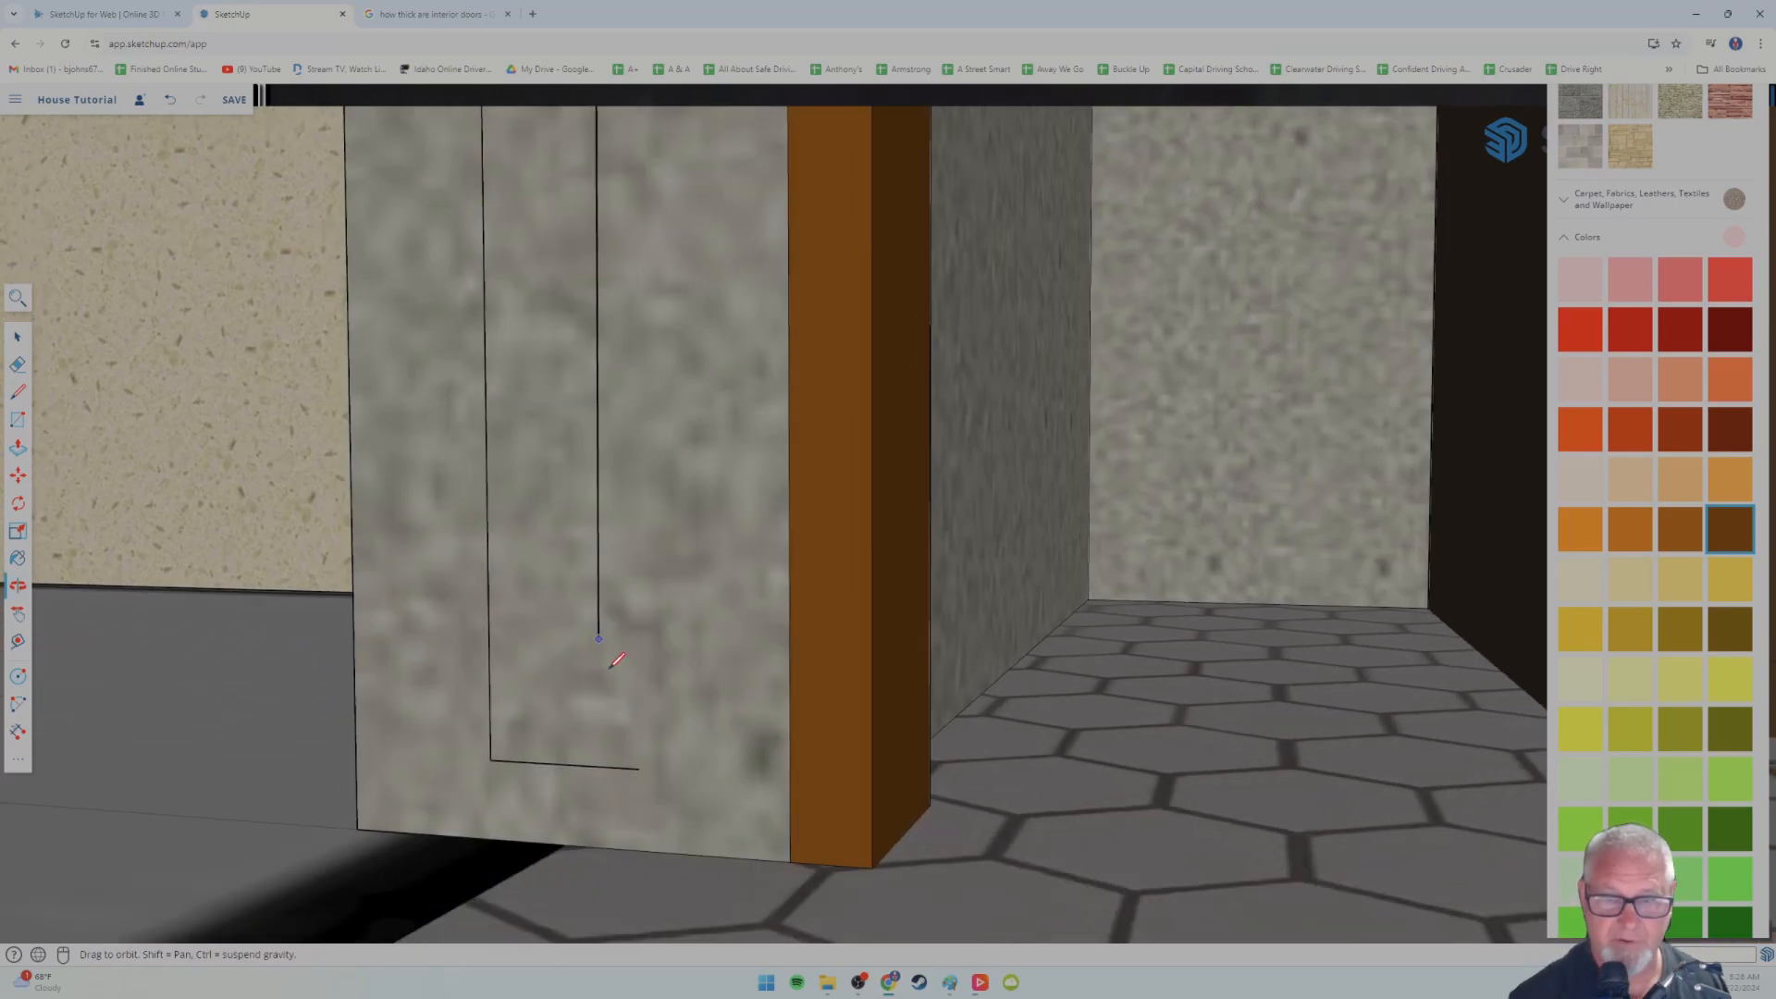
{"action": "left_click", "coordinate": [639, 767]}
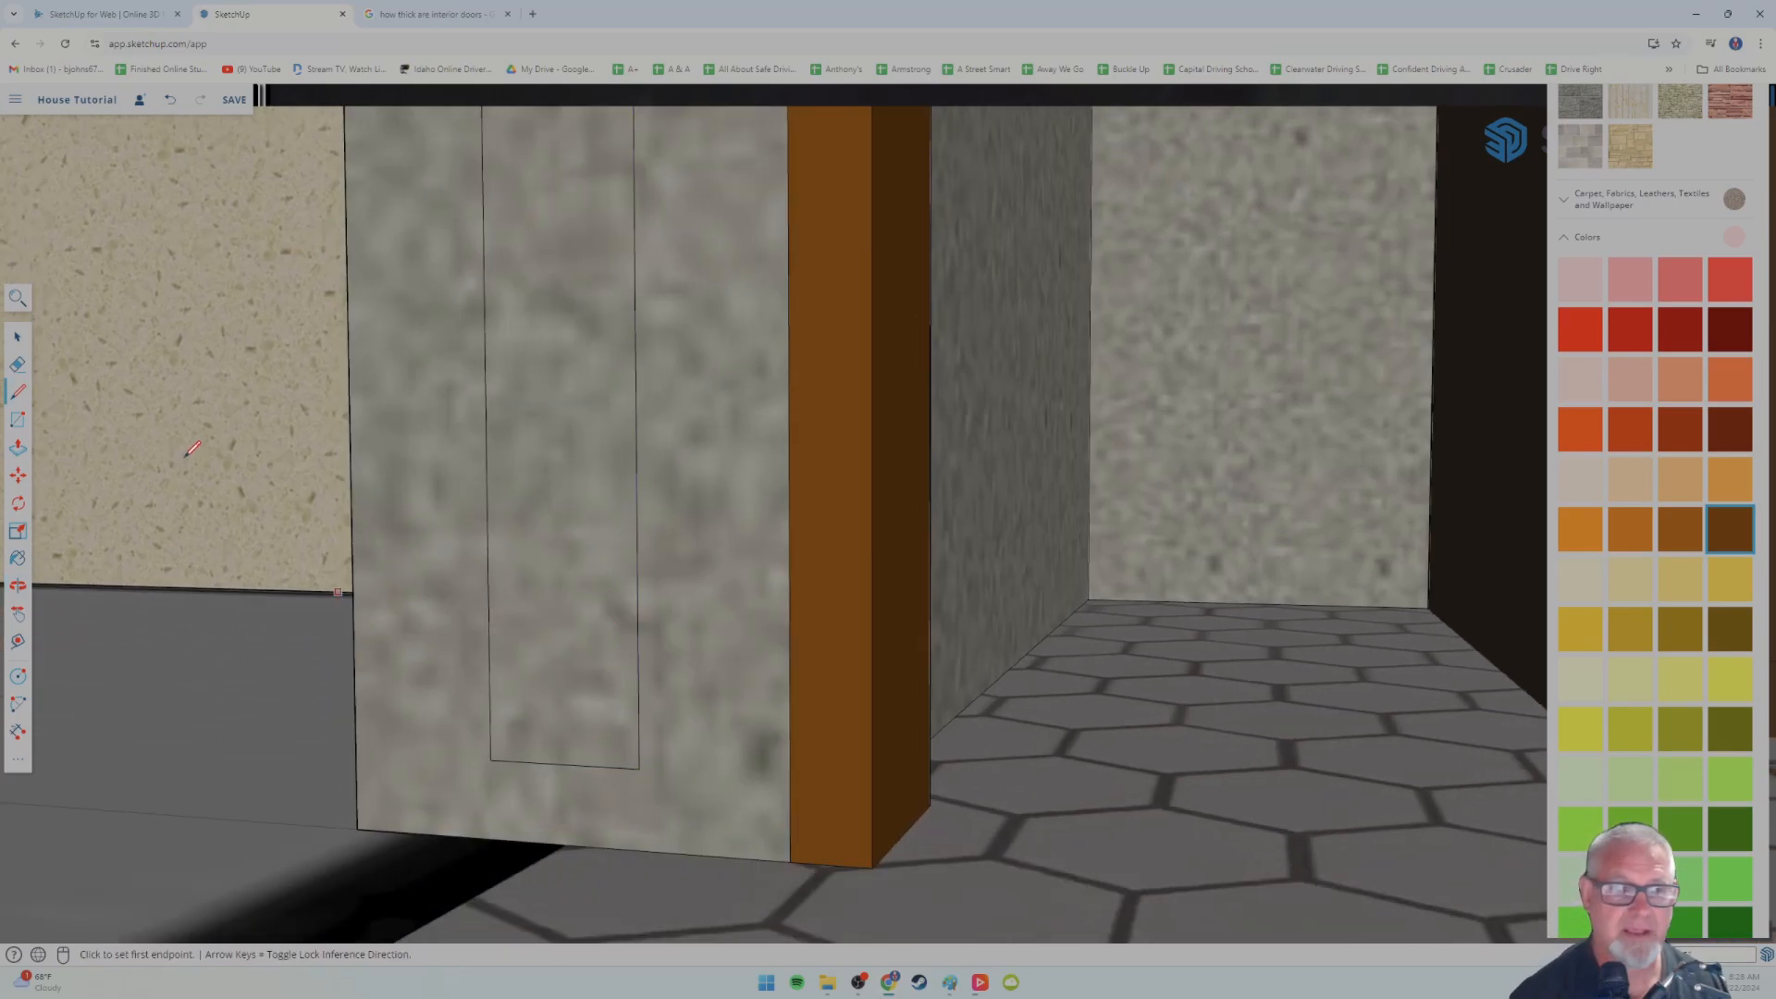
- Select the closed door profile on the jamb and Push/Pull it partway out into the doorway
{"action": "left_click", "coordinate": [16, 336]}
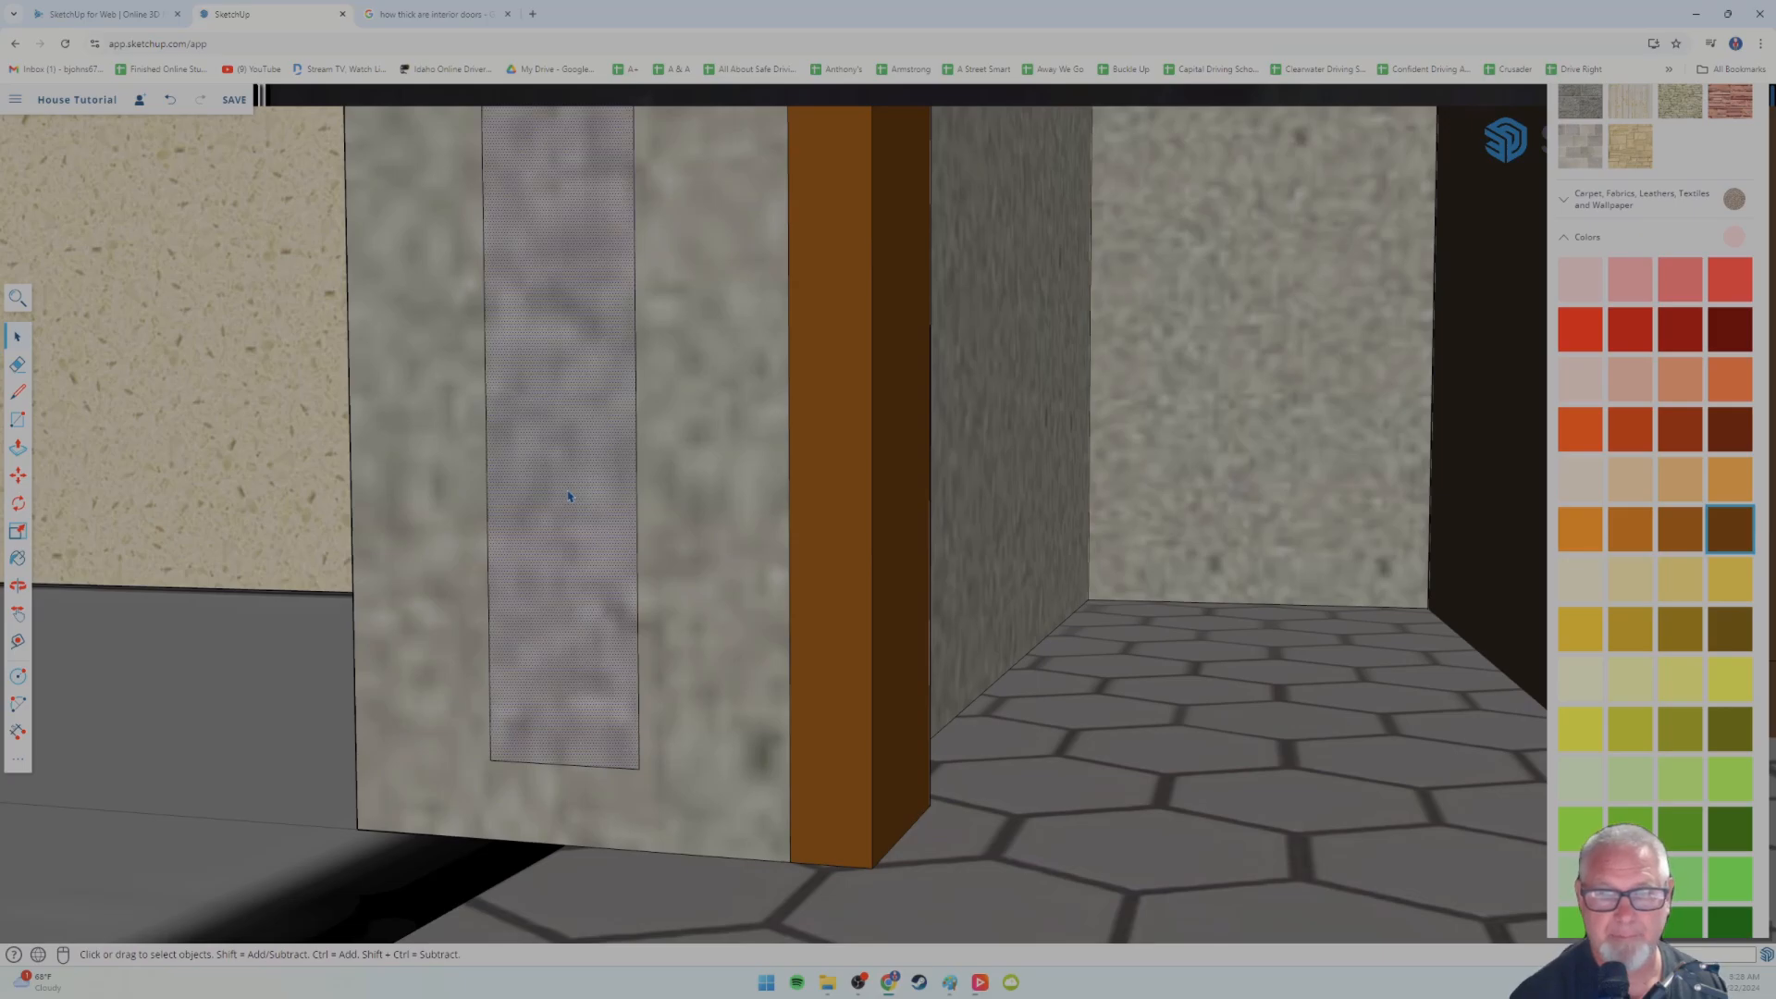
{"action": "middle_click_drag", "start_coordinate": [337, 526], "coordinate": [35, 485]}
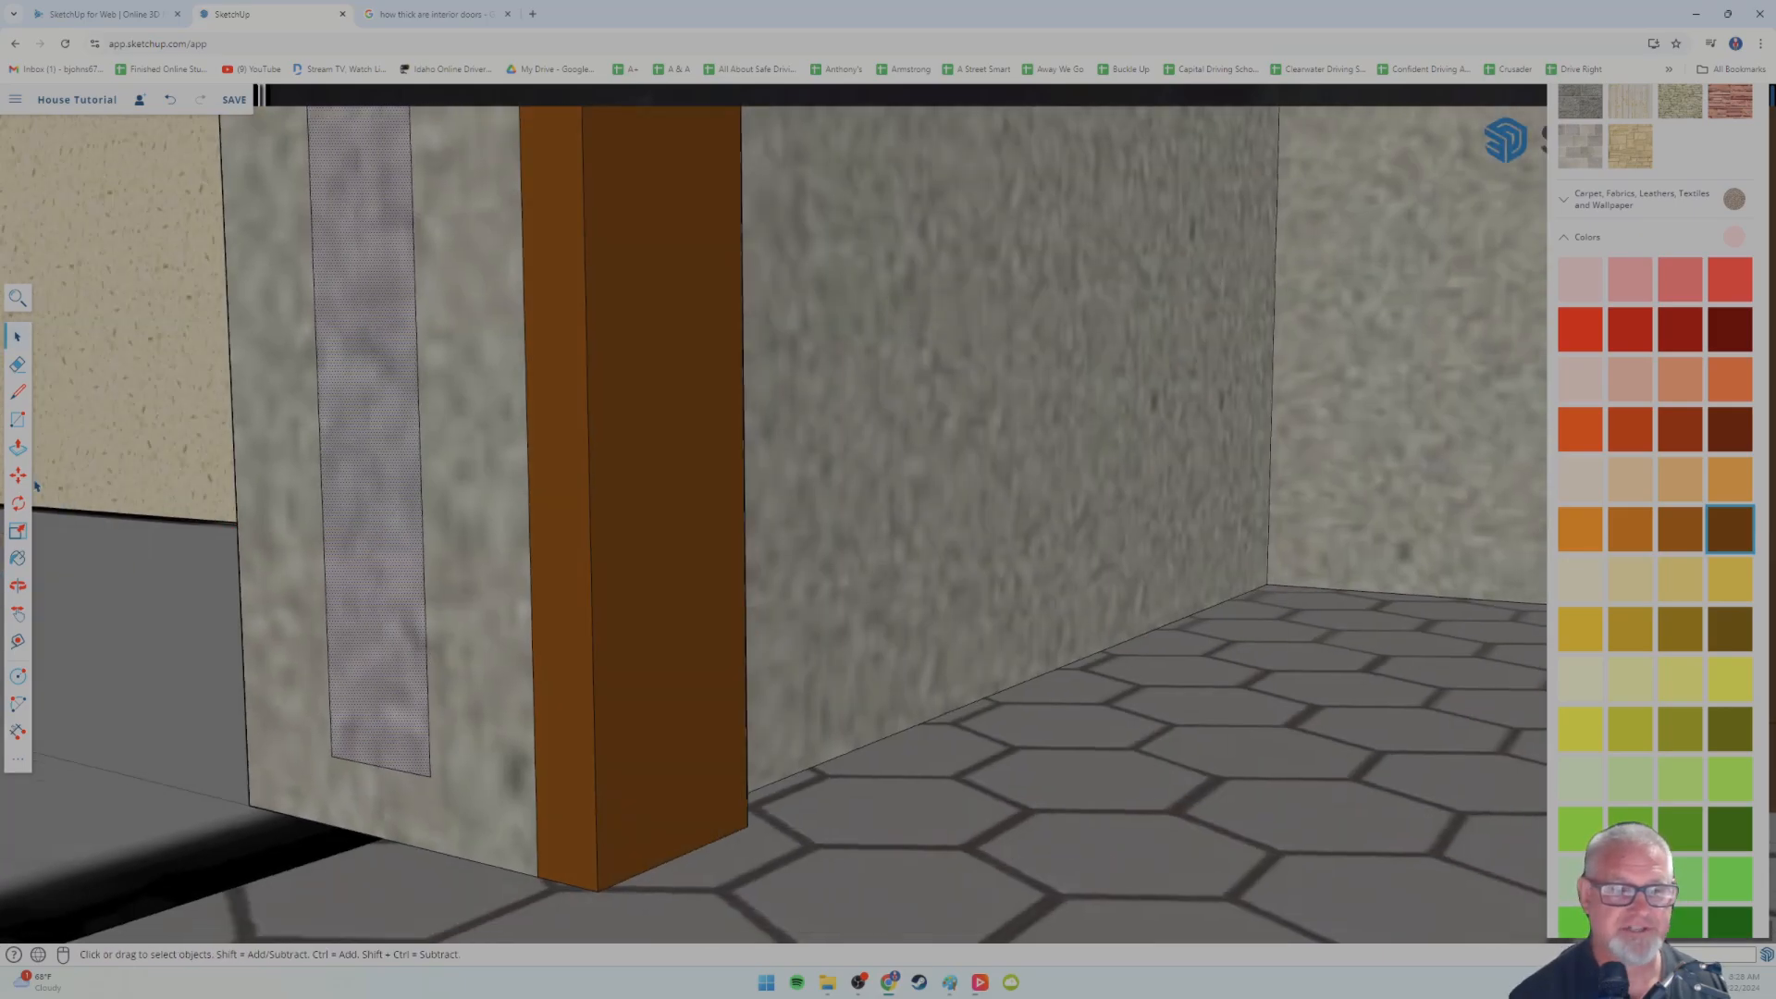
{"action": "left_click", "coordinate": [313, 519]}
{"action": "middle_click_drag", "start_coordinate": [174, 585], "coordinate": [413, 591]}
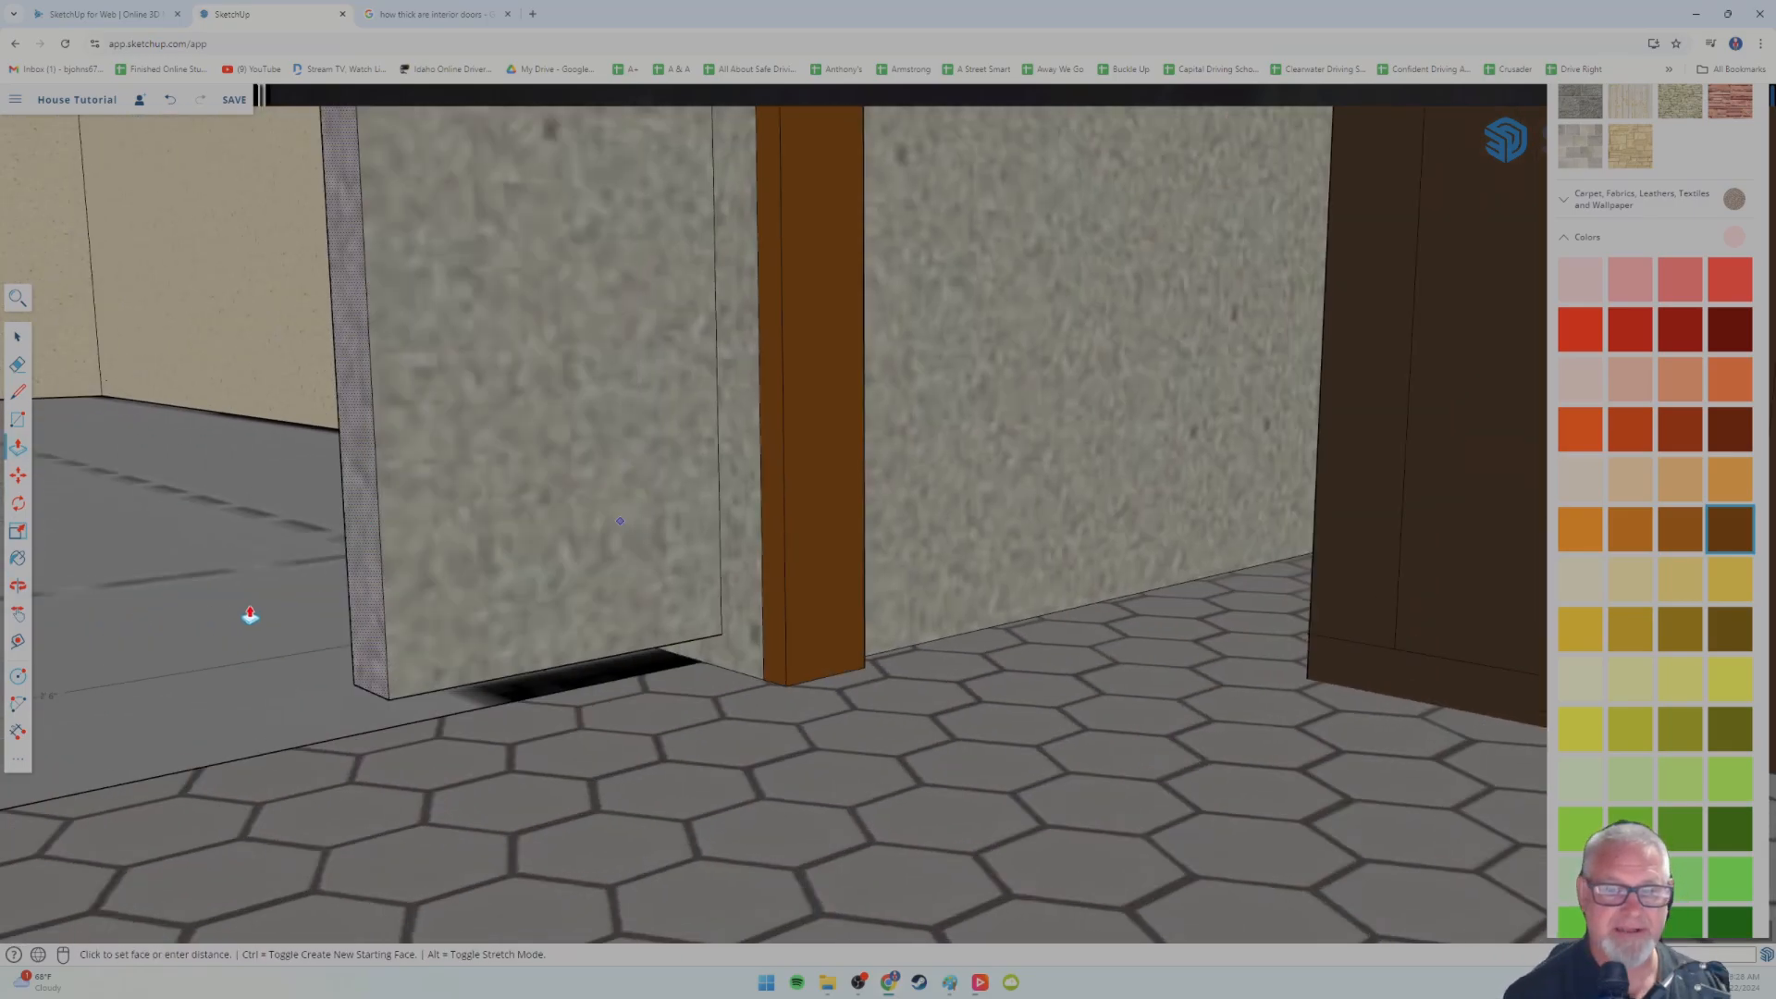
{"action": "left_click", "coordinate": [274, 650]}
{"action": "middle_click_drag", "start_coordinate": [274, 650], "coordinate": [717, 558]}
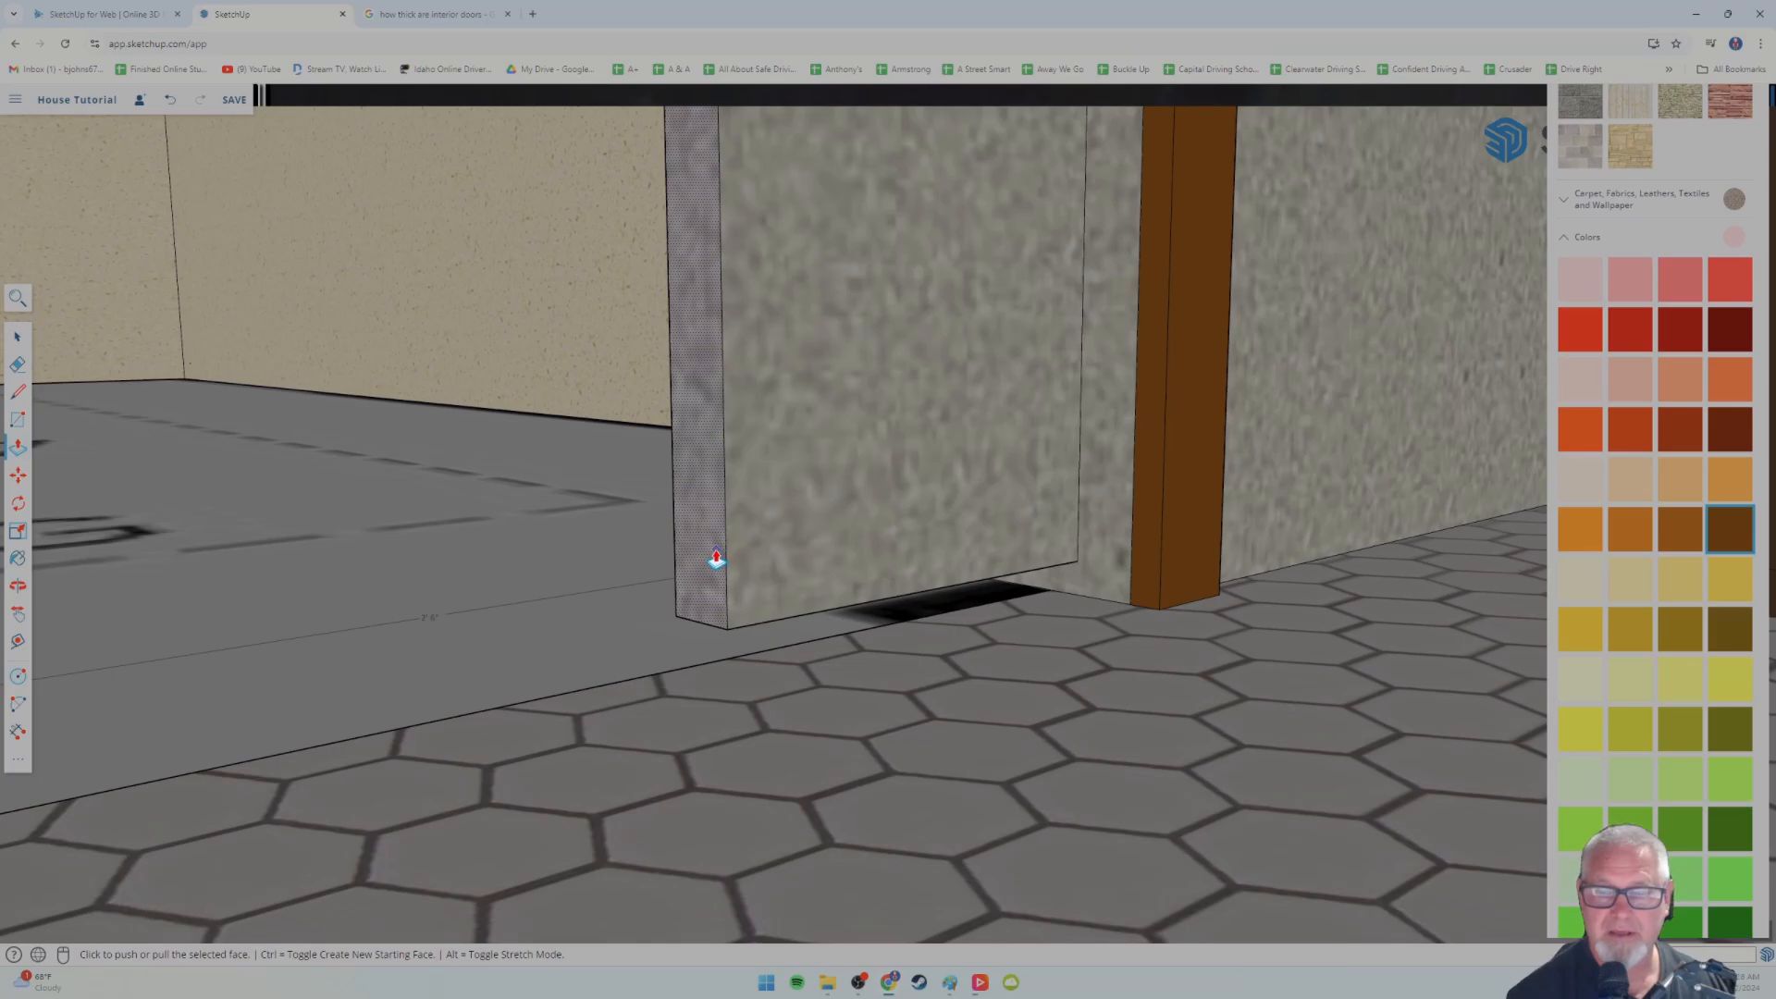
- Pull the door's free edge farther across the doorway until it nearly reaches the opposite trim post
{"action": "left_click", "coordinate": [706, 544]}
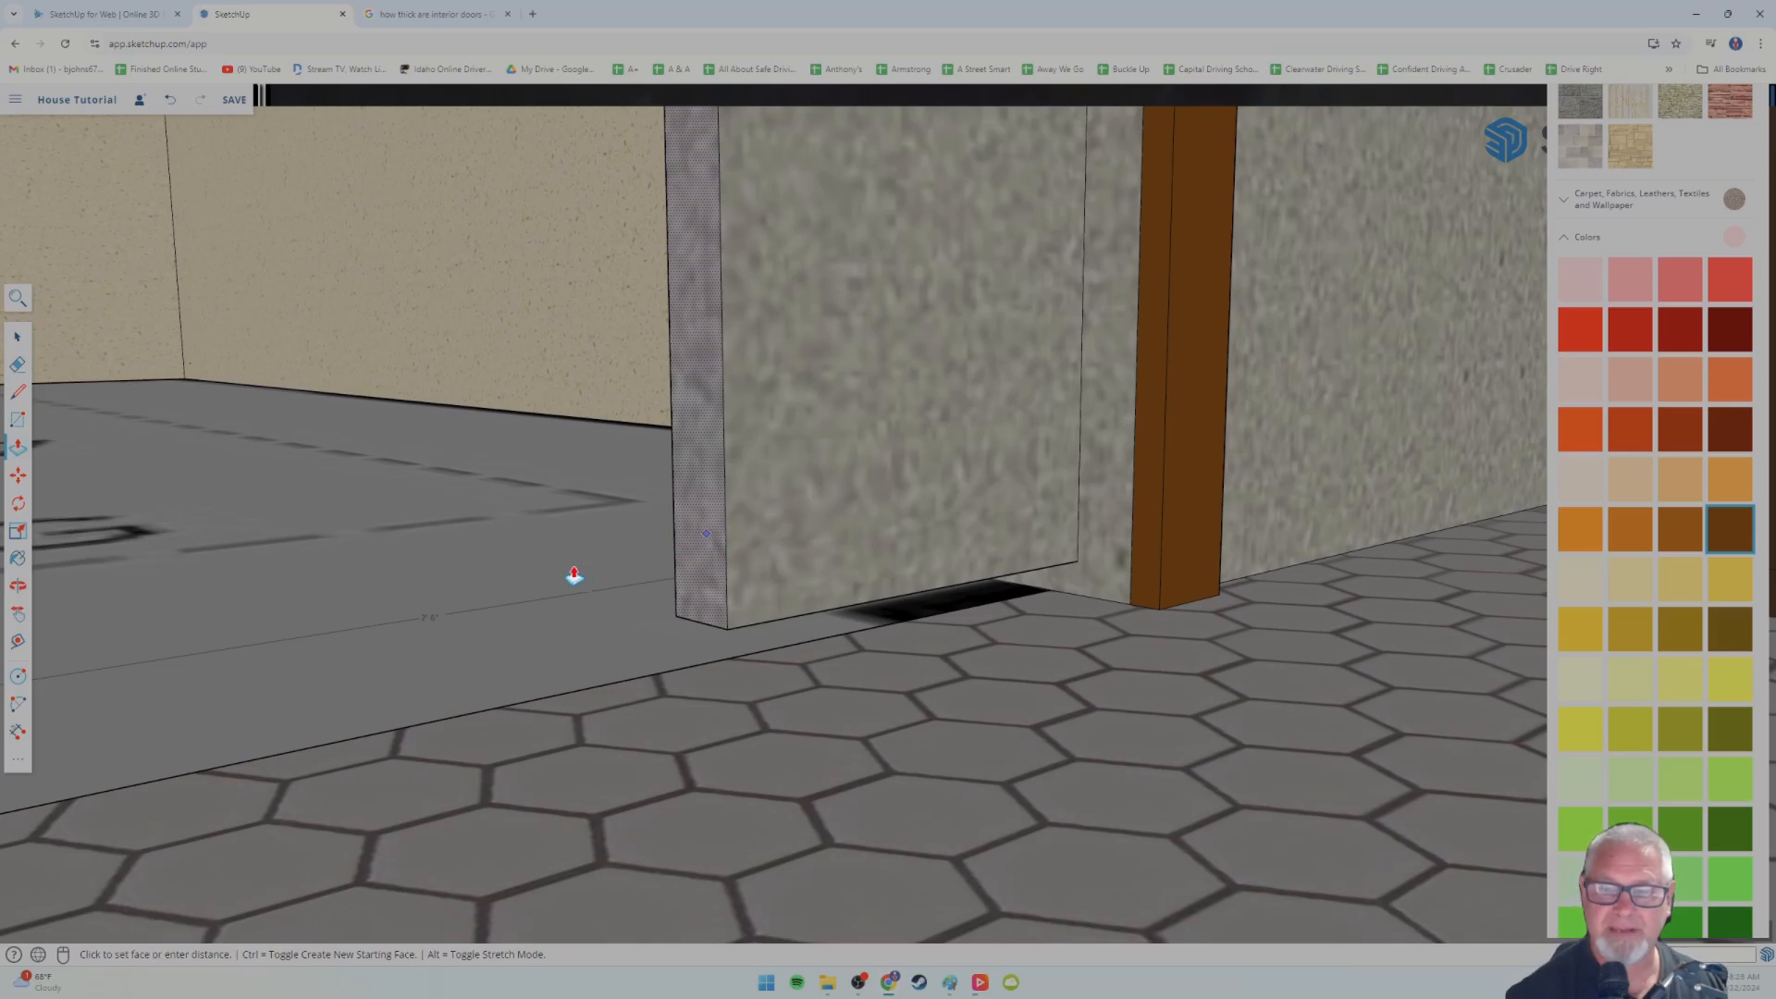
{"action": "middle_click_drag", "start_coordinate": [379, 706], "coordinate": [647, 673], "text": "shift"}
{"action": "left_click", "coordinate": [491, 577]}
{"action": "left_click", "coordinate": [265, 618]}
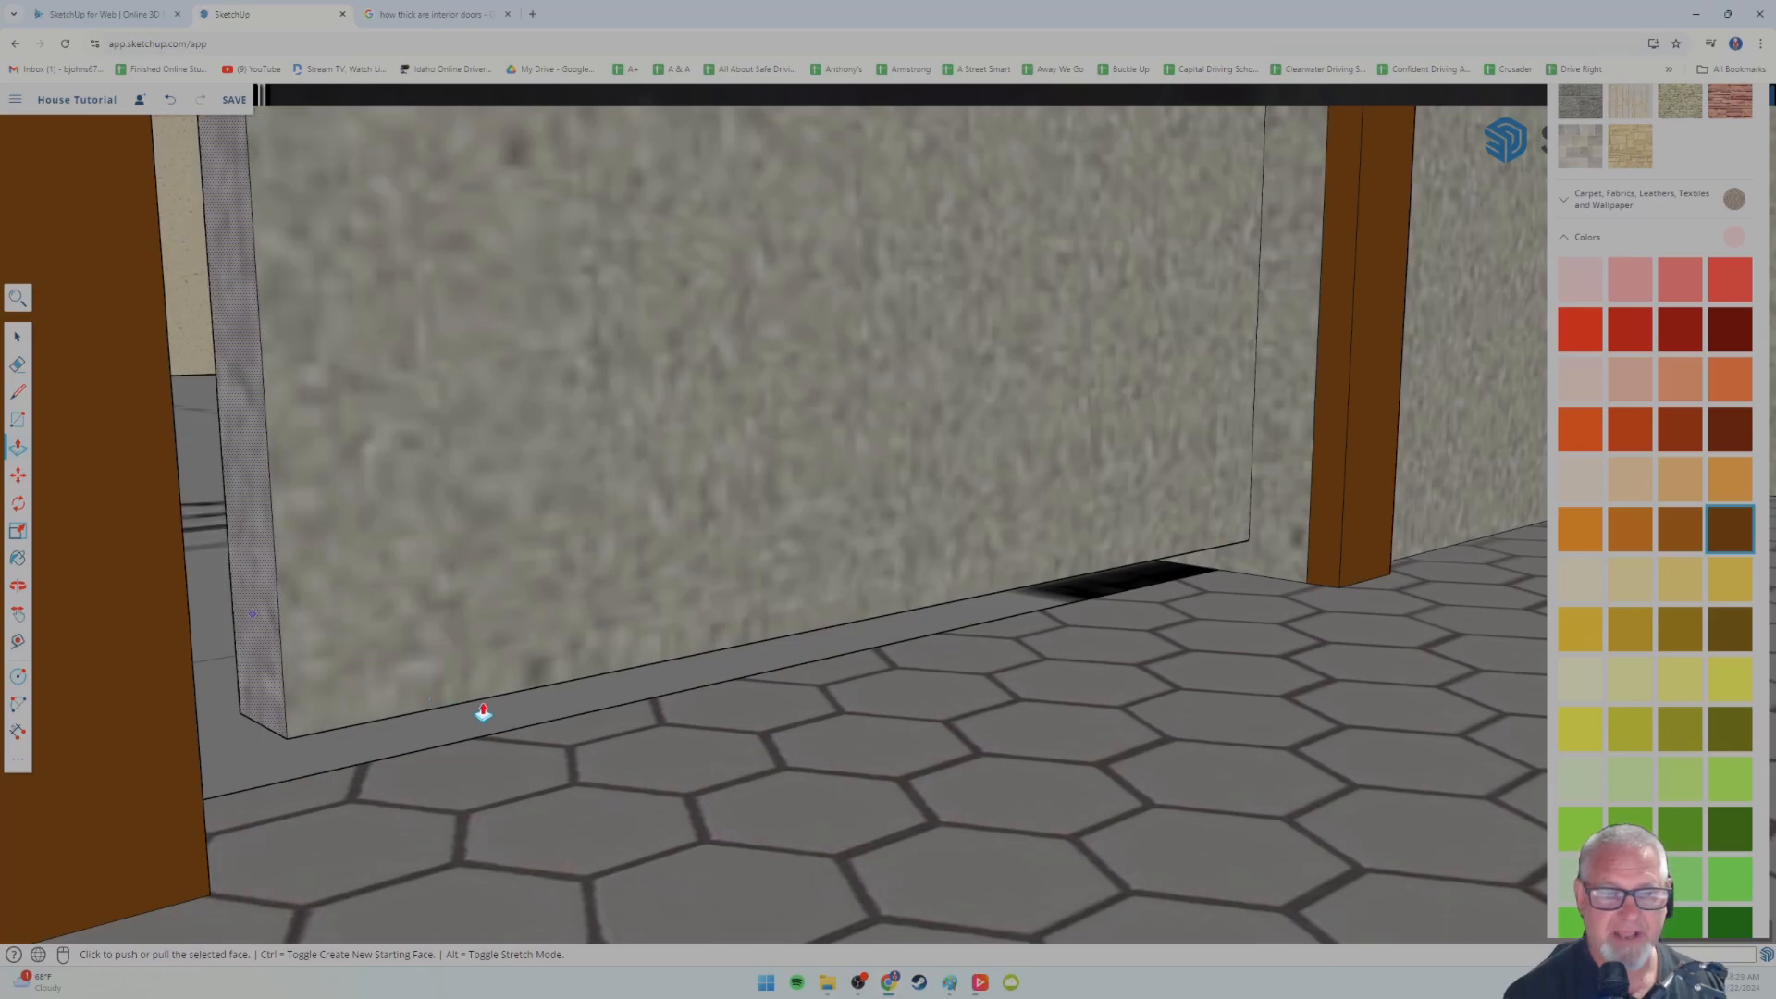
{"action": "middle_click_drag", "start_coordinate": [484, 713], "coordinate": [335, 710]}
{"action": "middle_click_drag", "start_coordinate": [152, 625], "coordinate": [224, 636]}
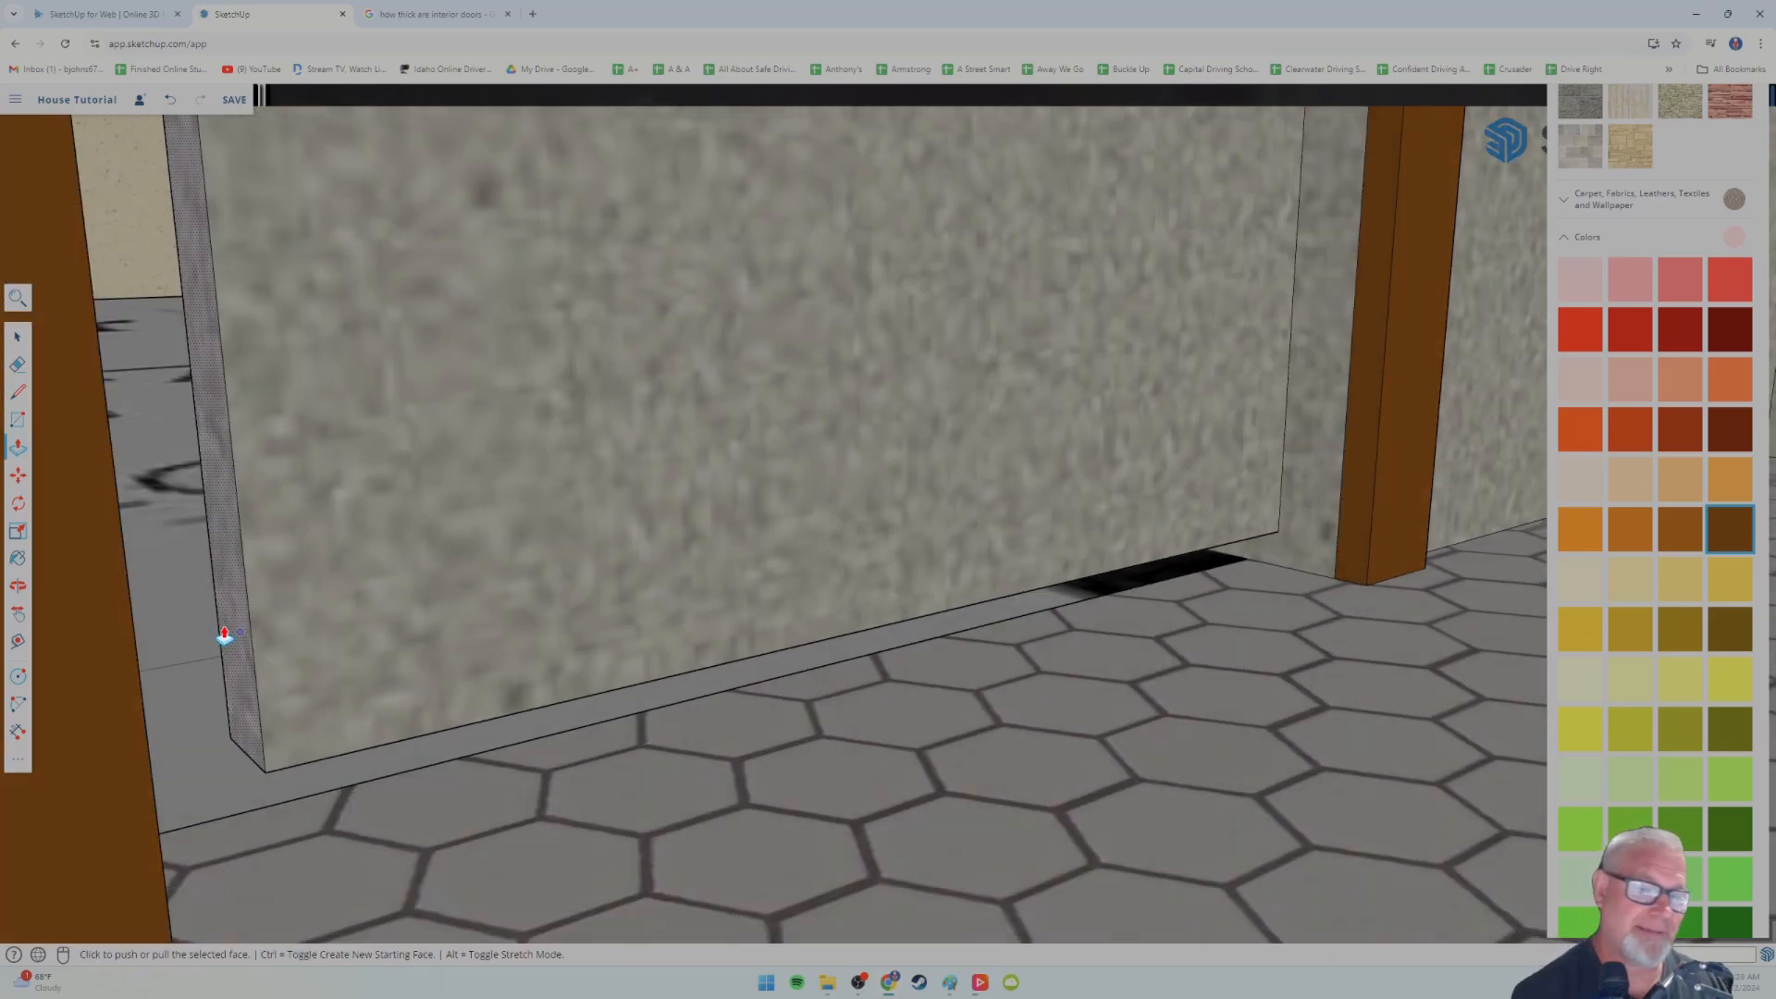
{"action": "left_click", "coordinate": [127, 622]}
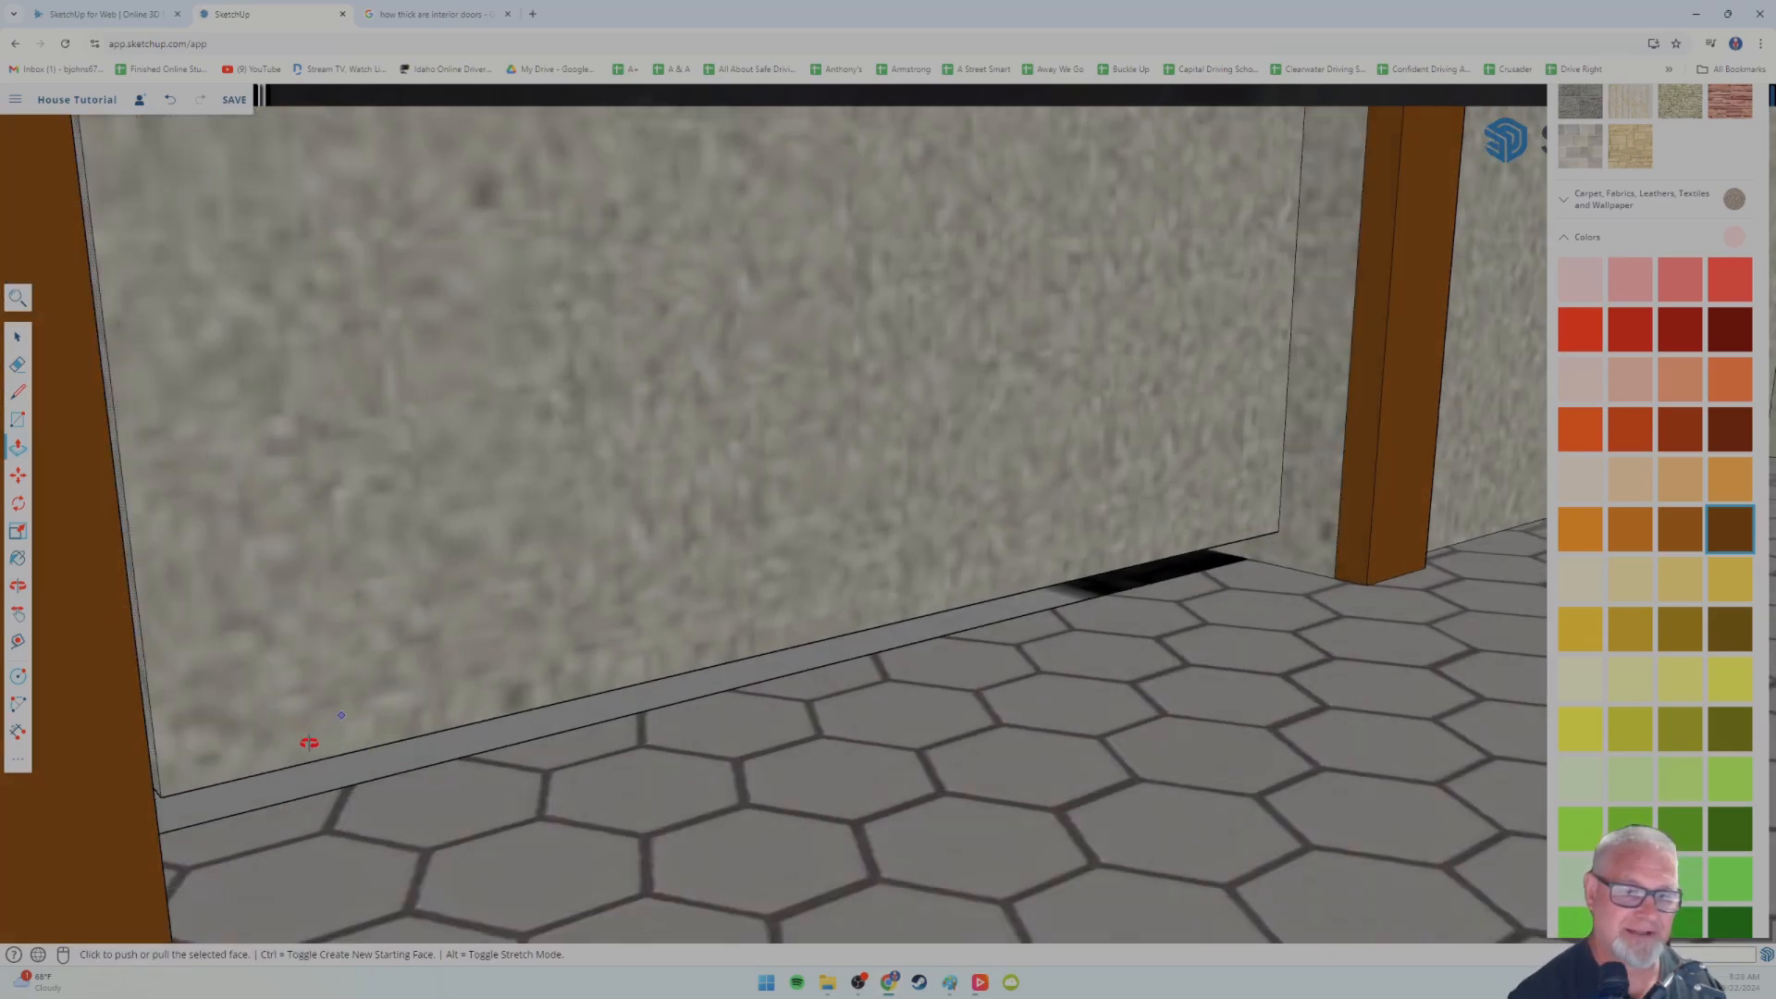
- Pull the door's free edge closer to the opposite jamb to narrow the gap beside the trim post
{"action": "middle_click_drag", "start_coordinate": [309, 741], "coordinate": [243, 741]}
{"action": "scroll", "coordinate": [242, 742], "scroll_direction": "down", "scroll_amount": 6}
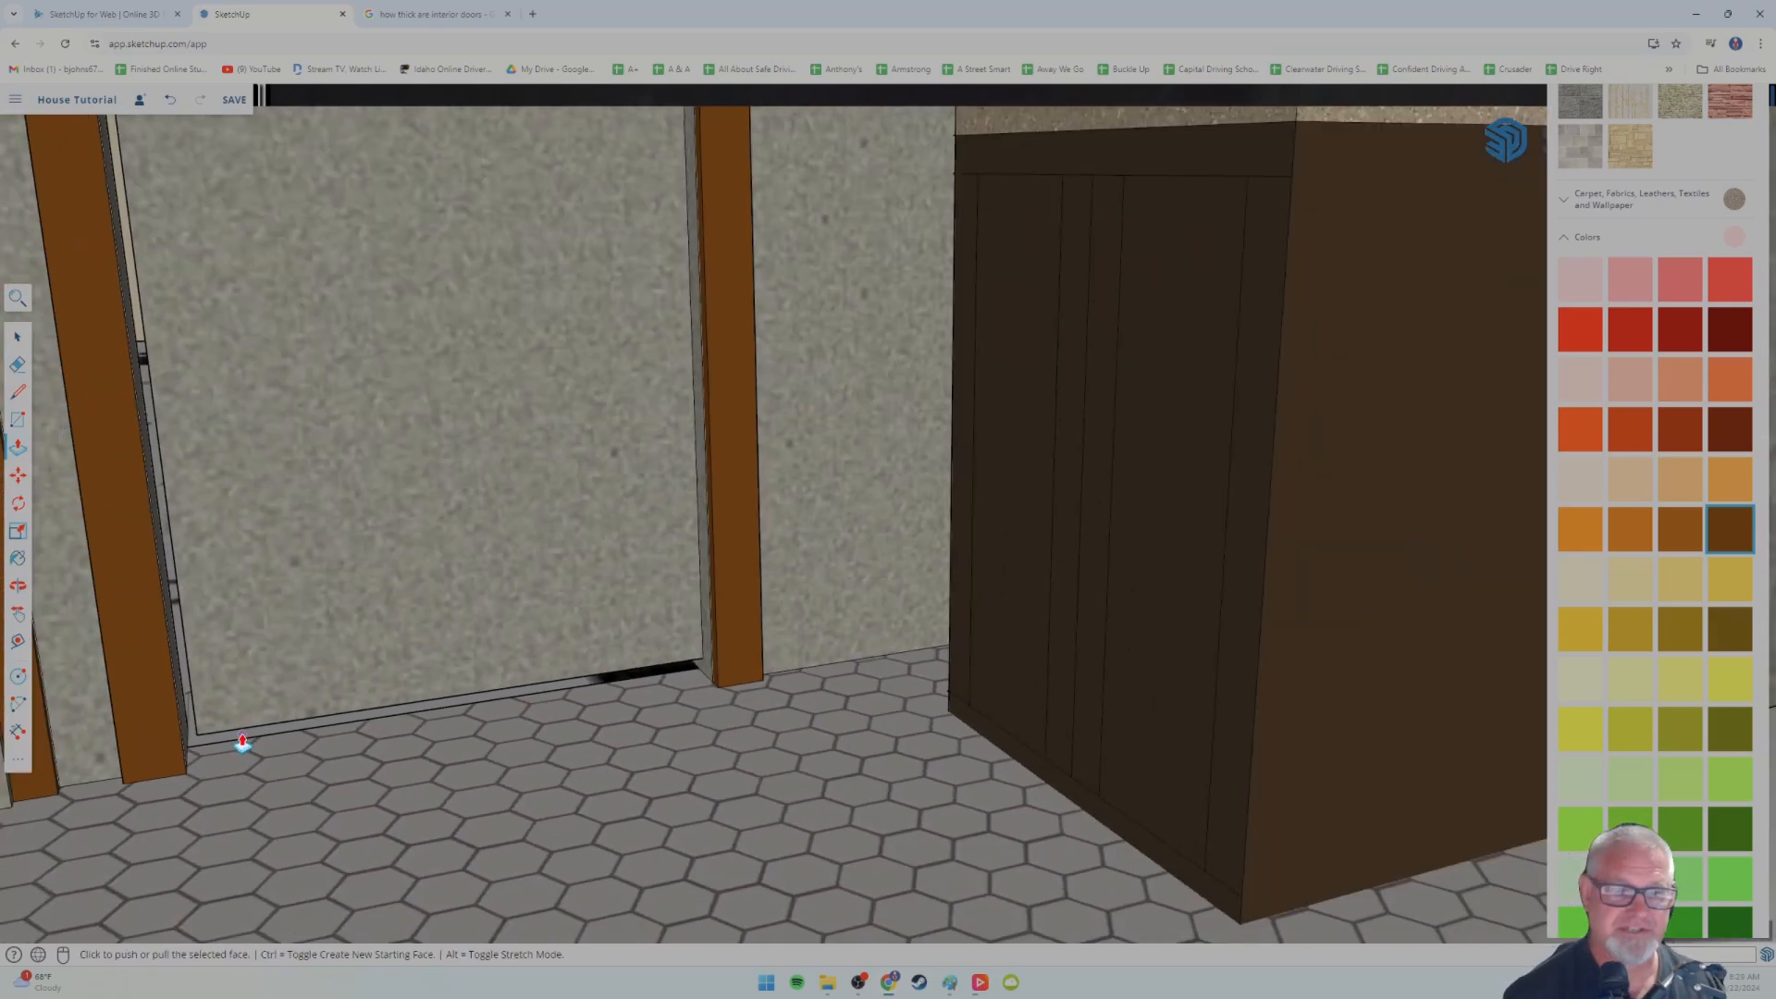
{"action": "scroll", "coordinate": [221, 725], "scroll_direction": "up", "scroll_amount": 6}
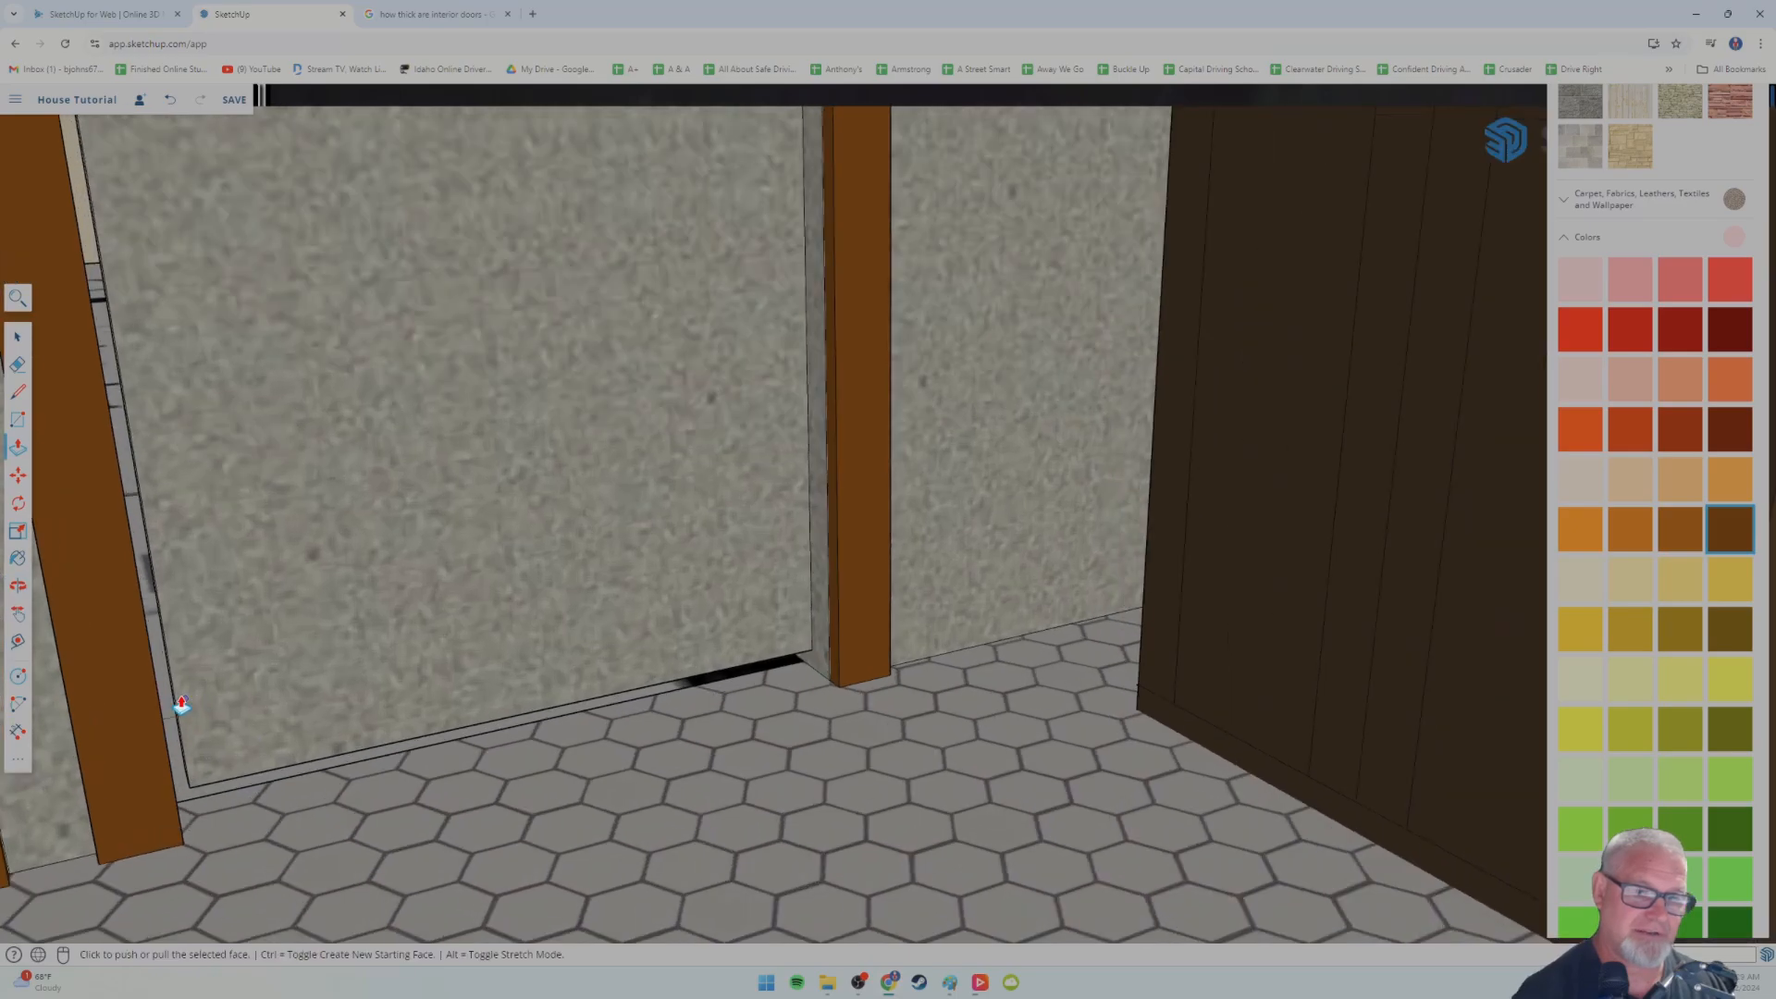
{"action": "scroll", "coordinate": [180, 703], "scroll_direction": "up", "scroll_amount": 3}
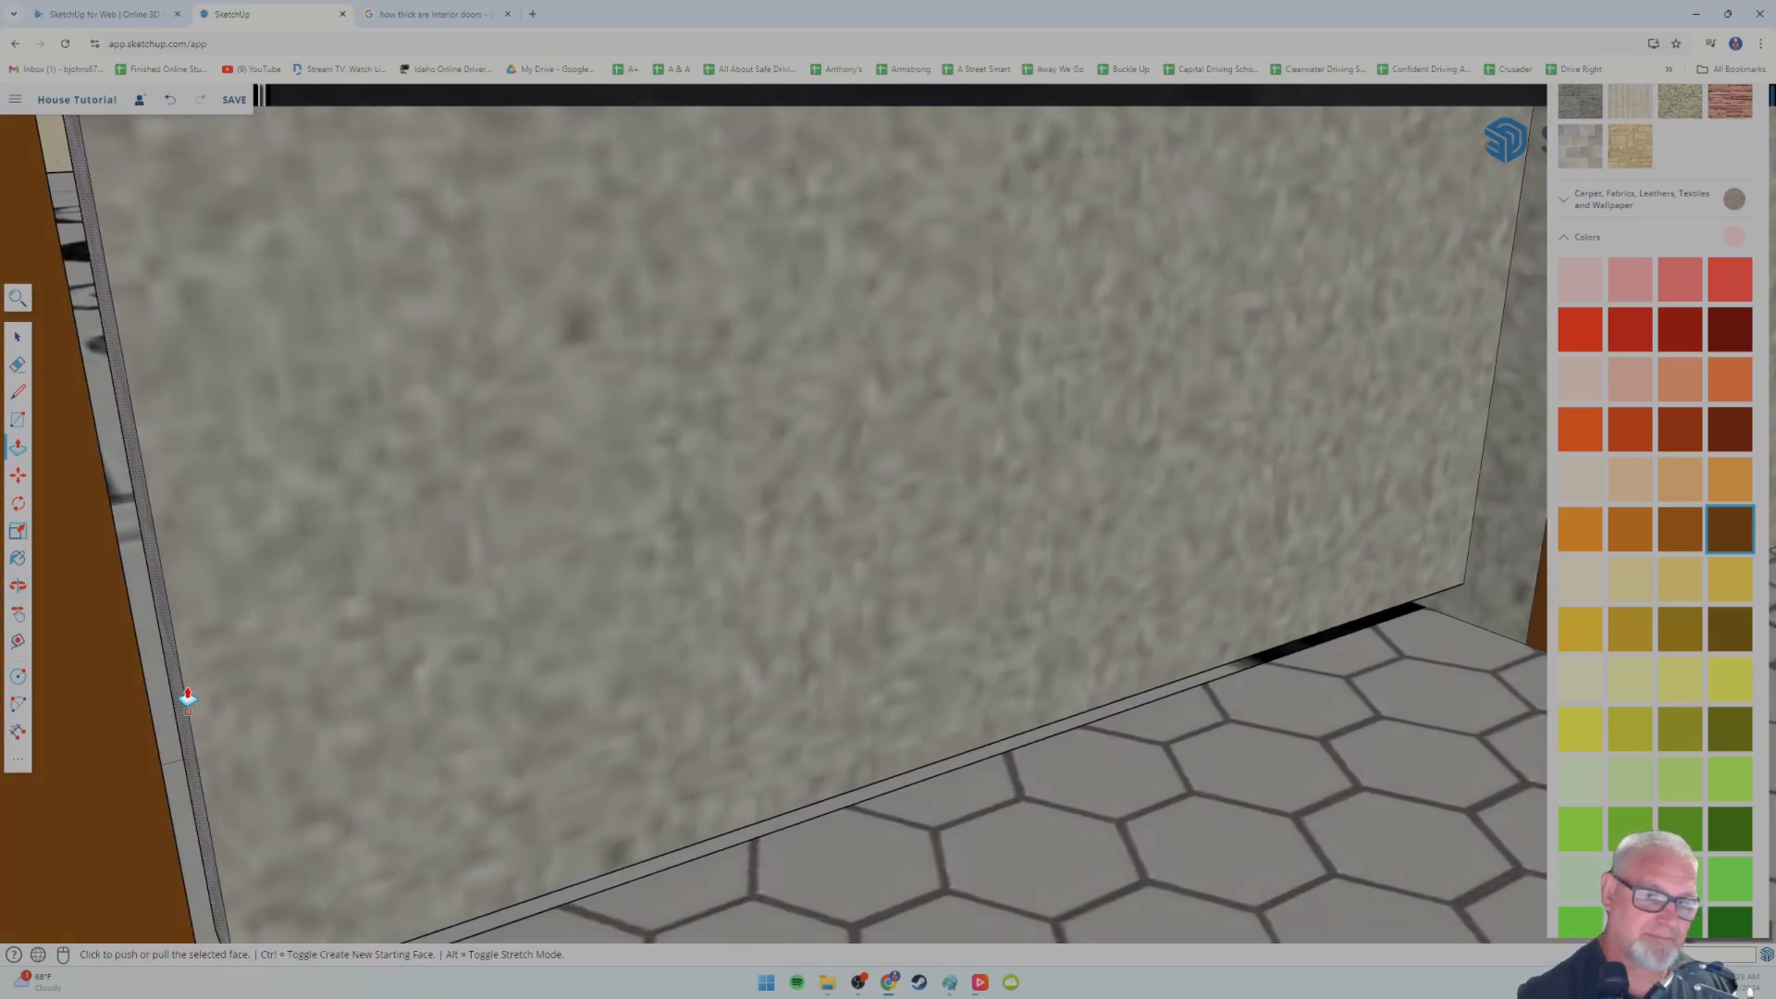
{"action": "left_click", "coordinate": [174, 683]}
{"action": "left_click", "coordinate": [131, 702]}
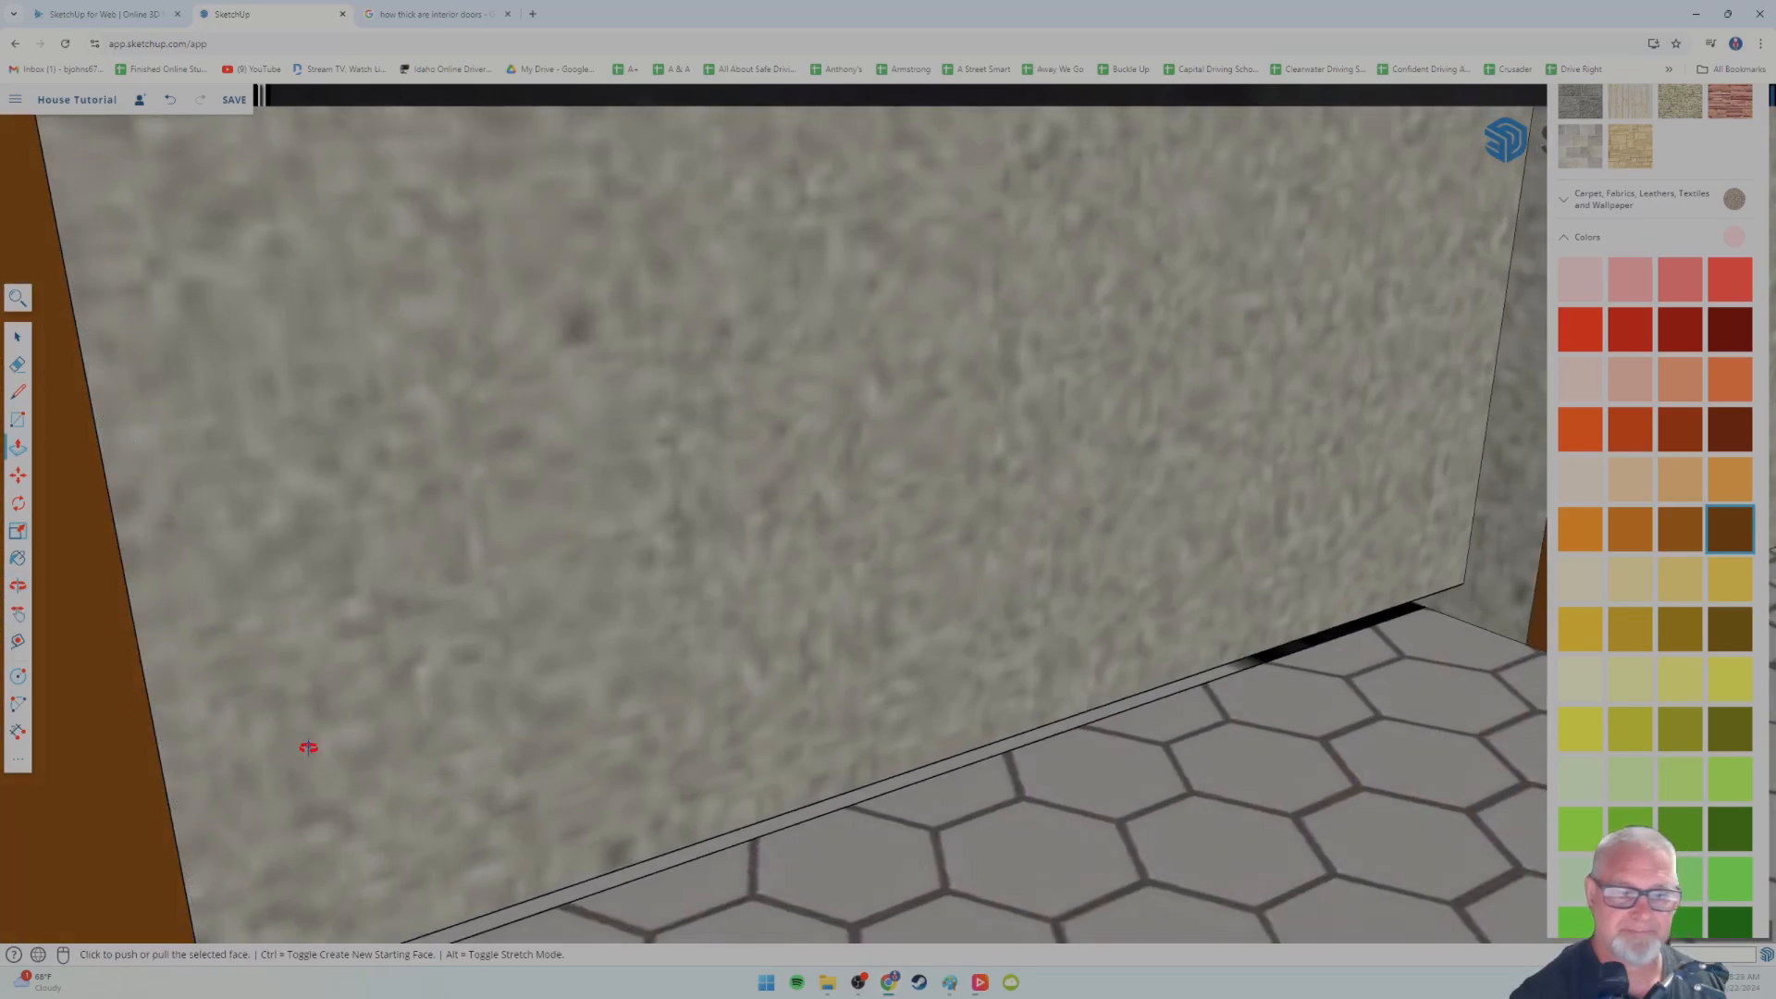
{"action": "middle_click_drag", "start_coordinate": [309, 746], "coordinate": [266, 737]}
{"action": "scroll", "coordinate": [265, 736], "scroll_direction": "down", "scroll_amount": 5}
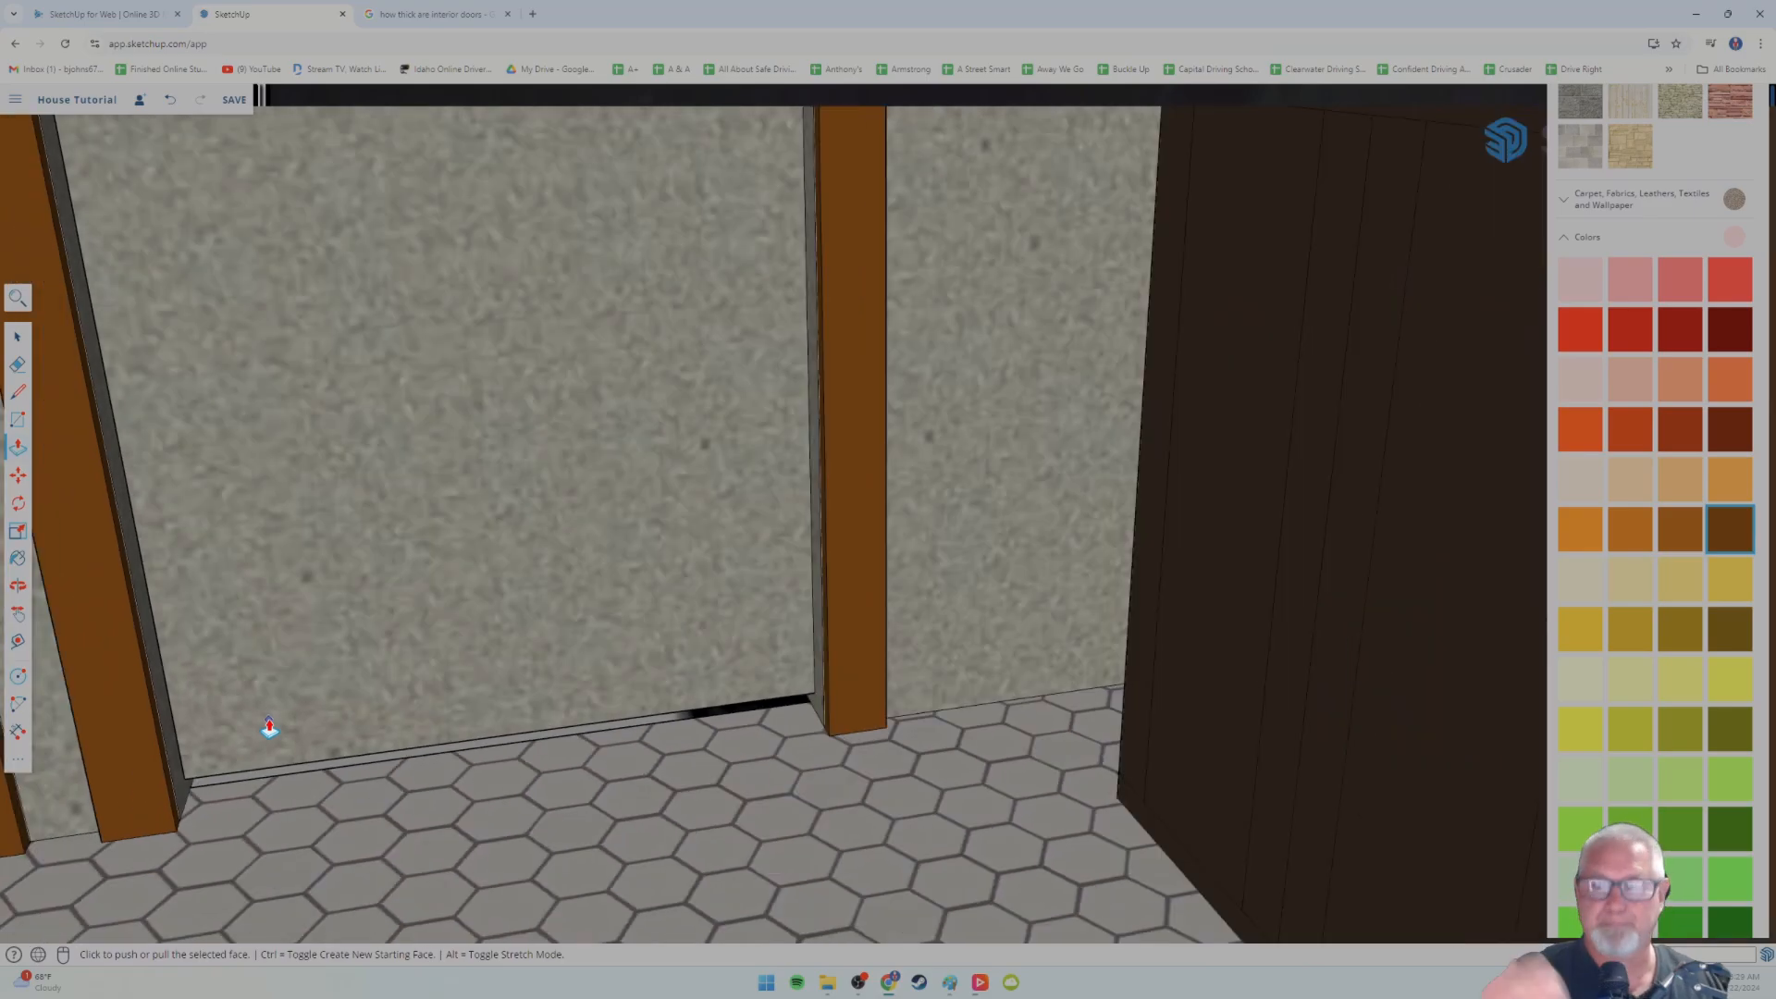
- Select the door's thin top face below the head trim and start Push/Pull on it
{"action": "mouse_move", "coordinate": [395, 765]}
{"action": "middle_mouse_down"}
{"action": "mouse_move", "coordinate": [391, 732]}
{"action": "mouse_move", "coordinate": [385, 769]}
{"action": "middle_mouse_up"}
{"action": "middle_click_drag", "start_coordinate": [447, 509], "coordinate": [432, 585]}
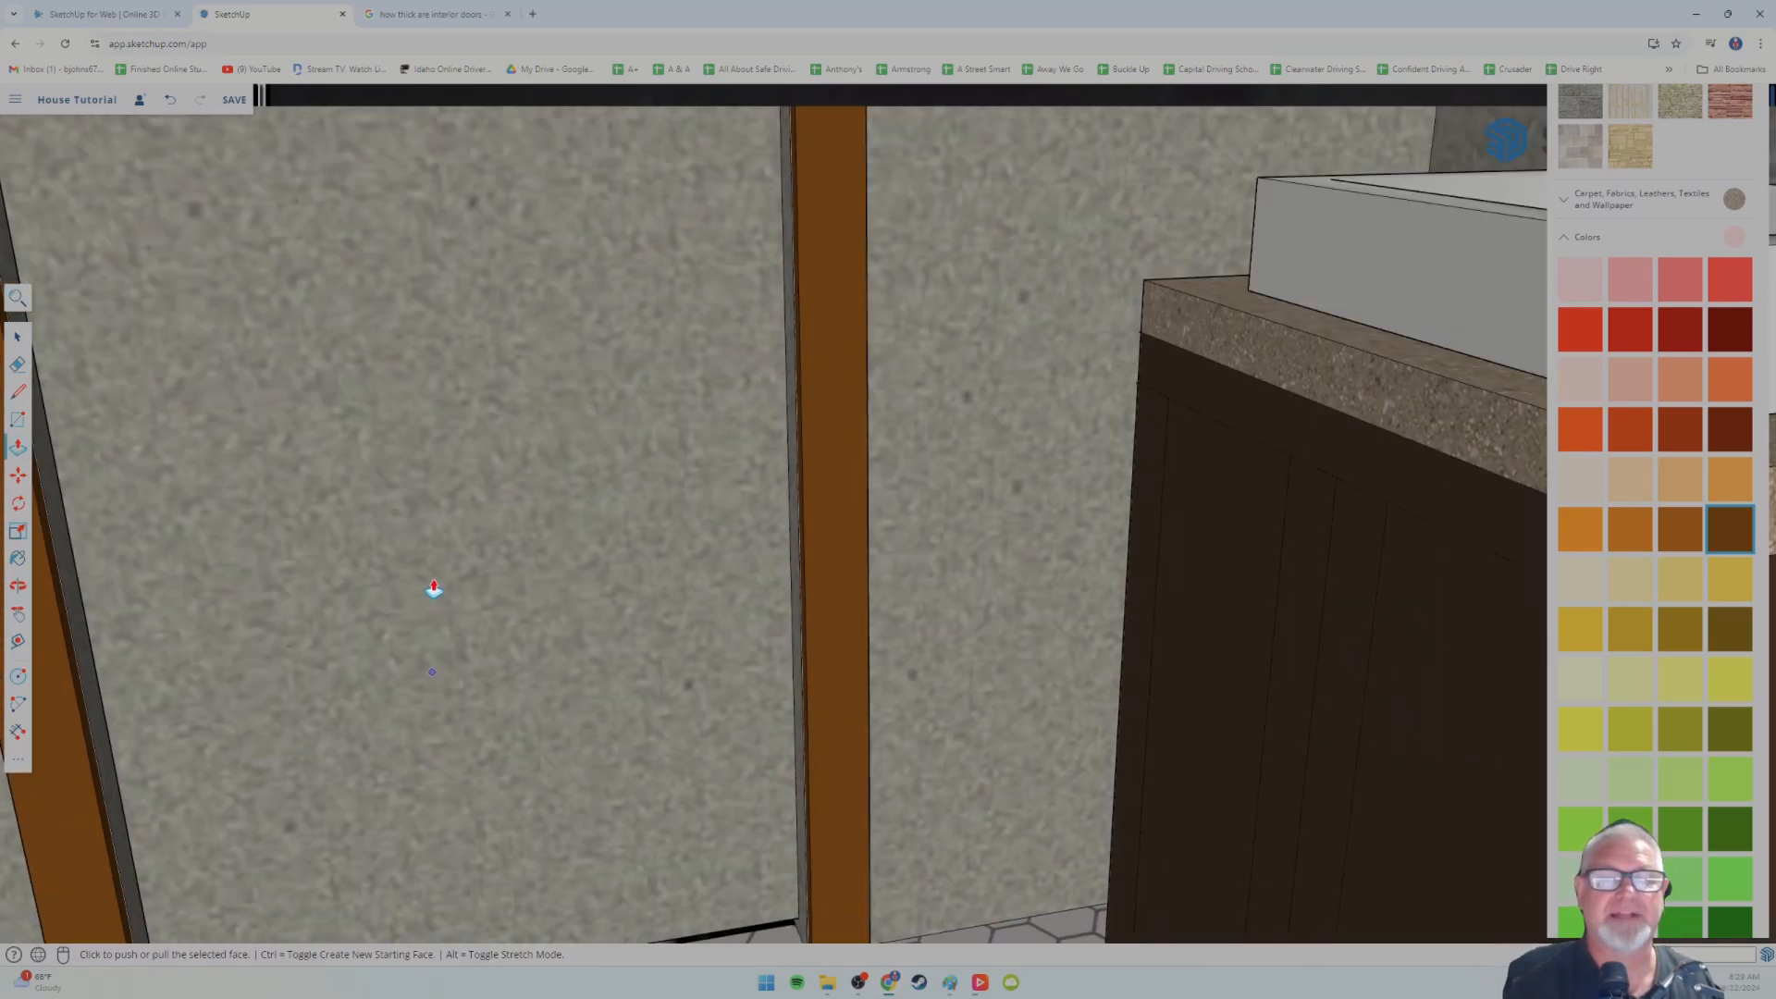
{"action": "scroll", "coordinate": [427, 538], "scroll_direction": "down", "scroll_amount": 5}
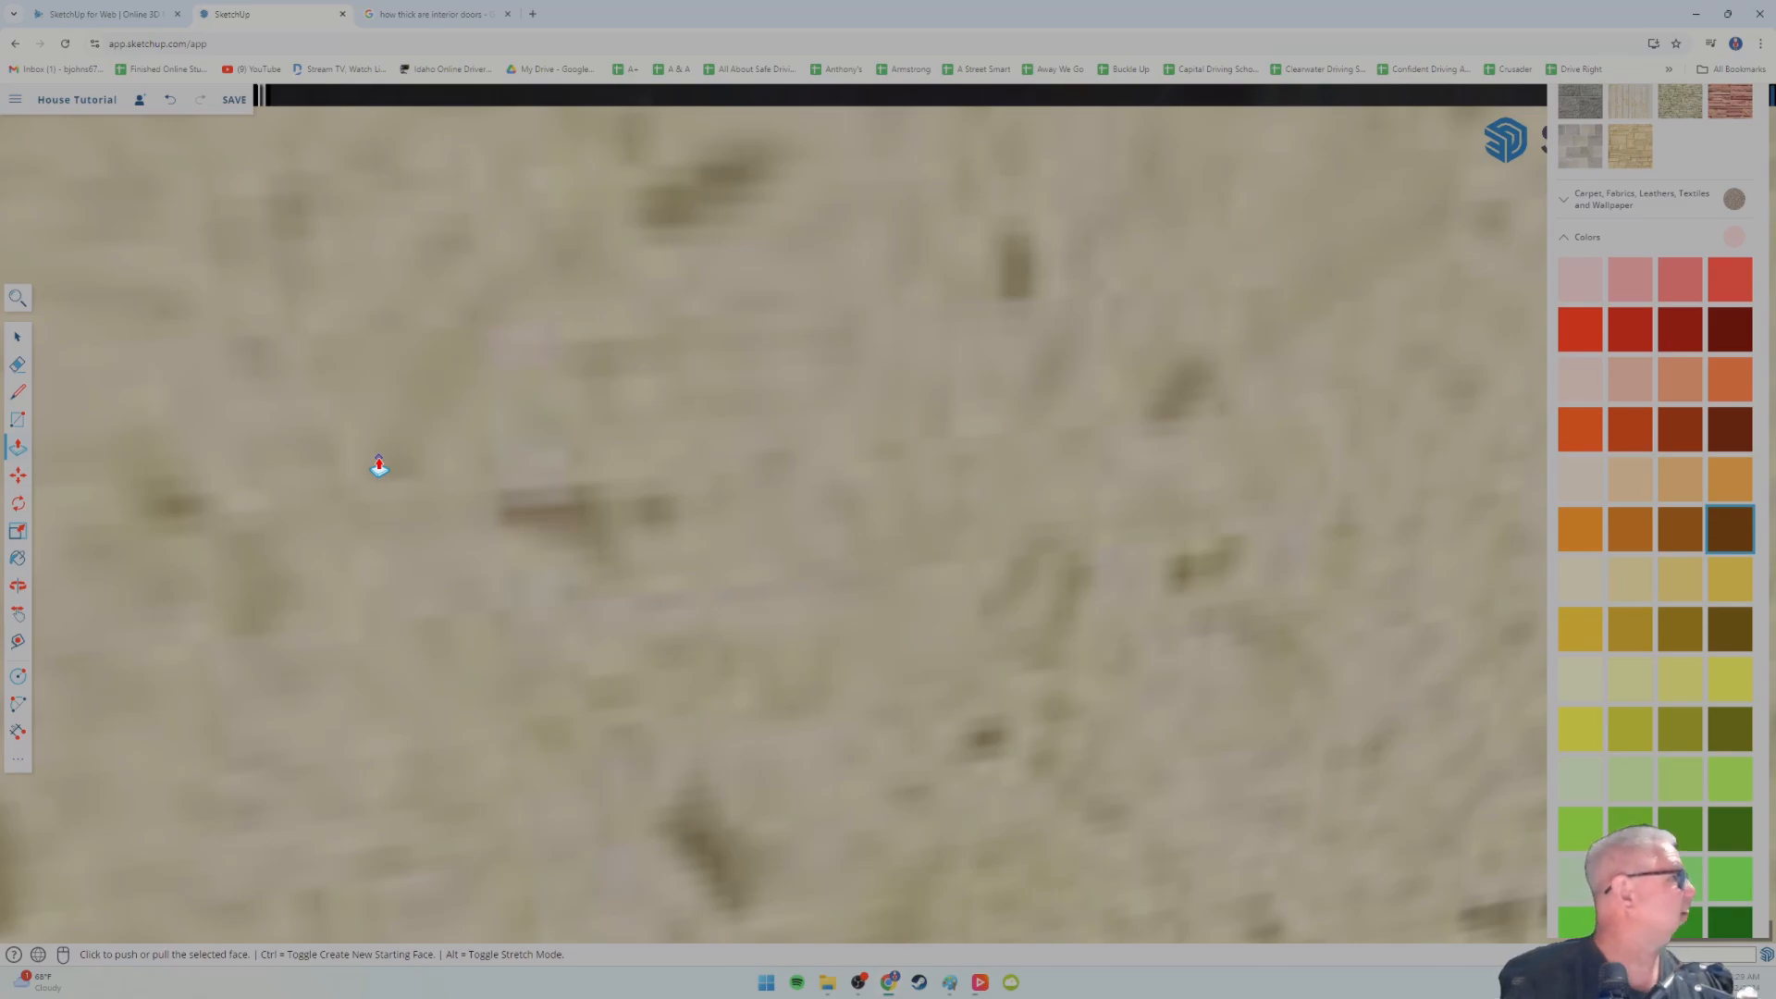
{"action": "scroll", "coordinate": [357, 492], "scroll_direction": "down", "scroll_amount": 5}
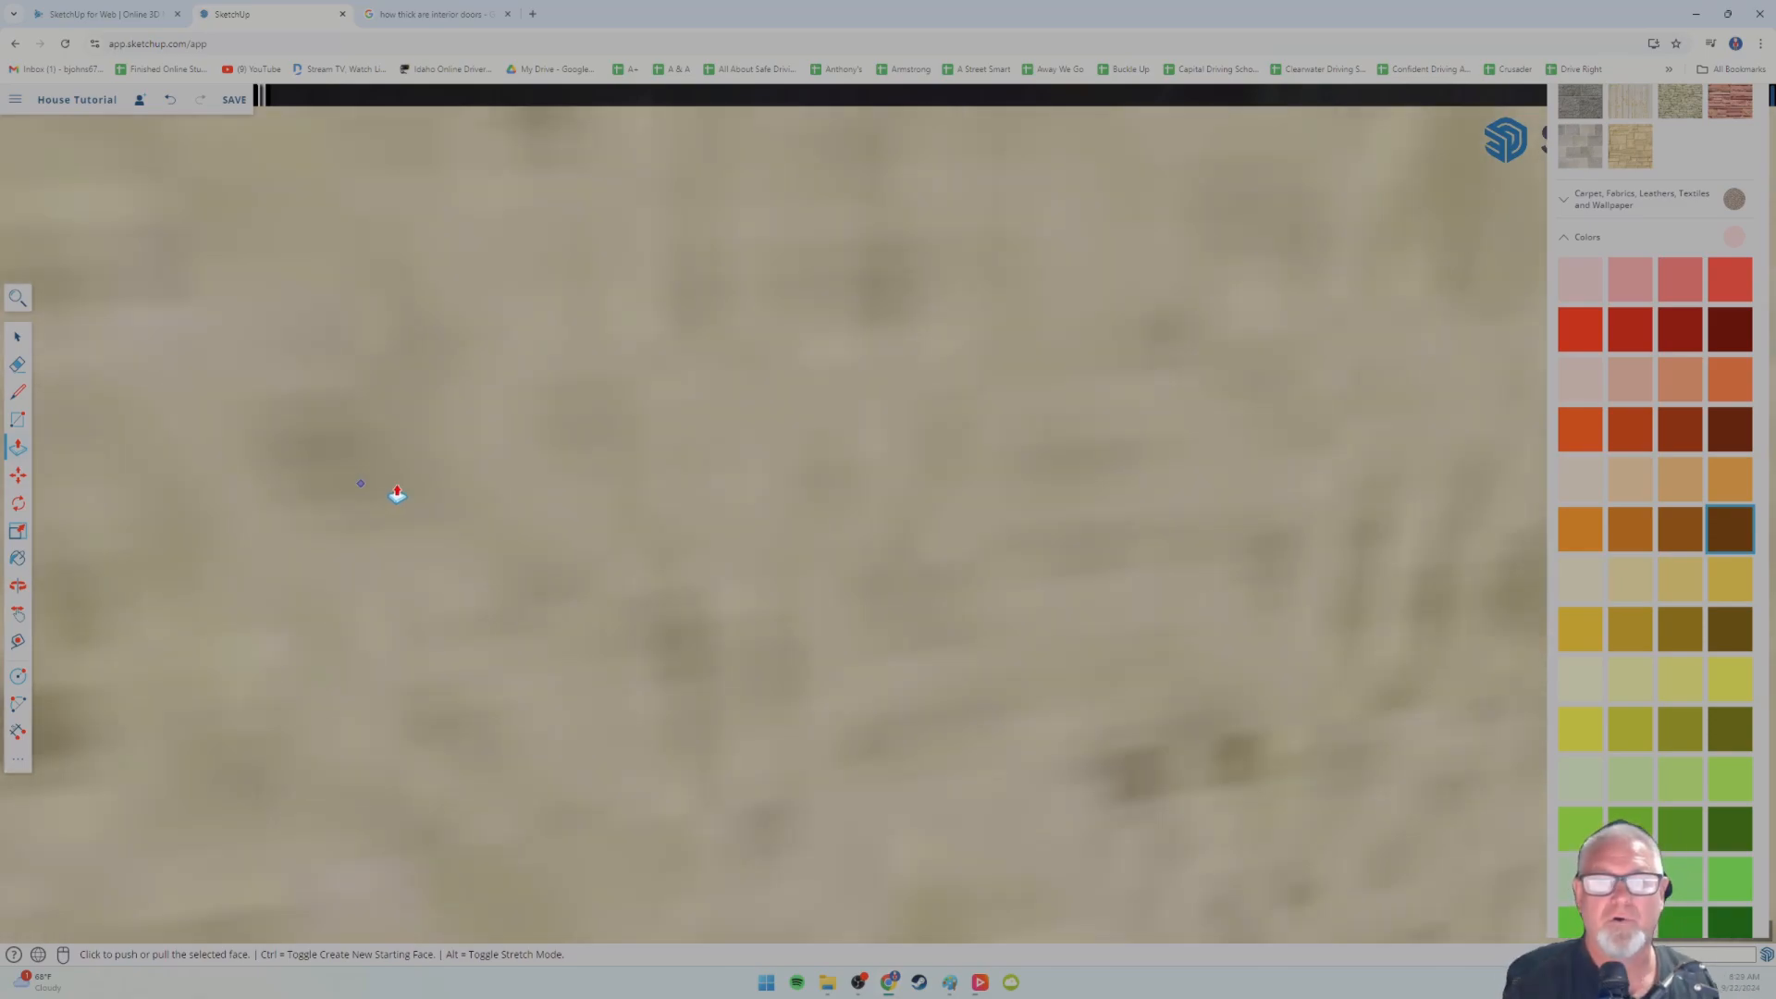
{"action": "scroll", "coordinate": [407, 494], "scroll_direction": "down", "scroll_amount": 3}
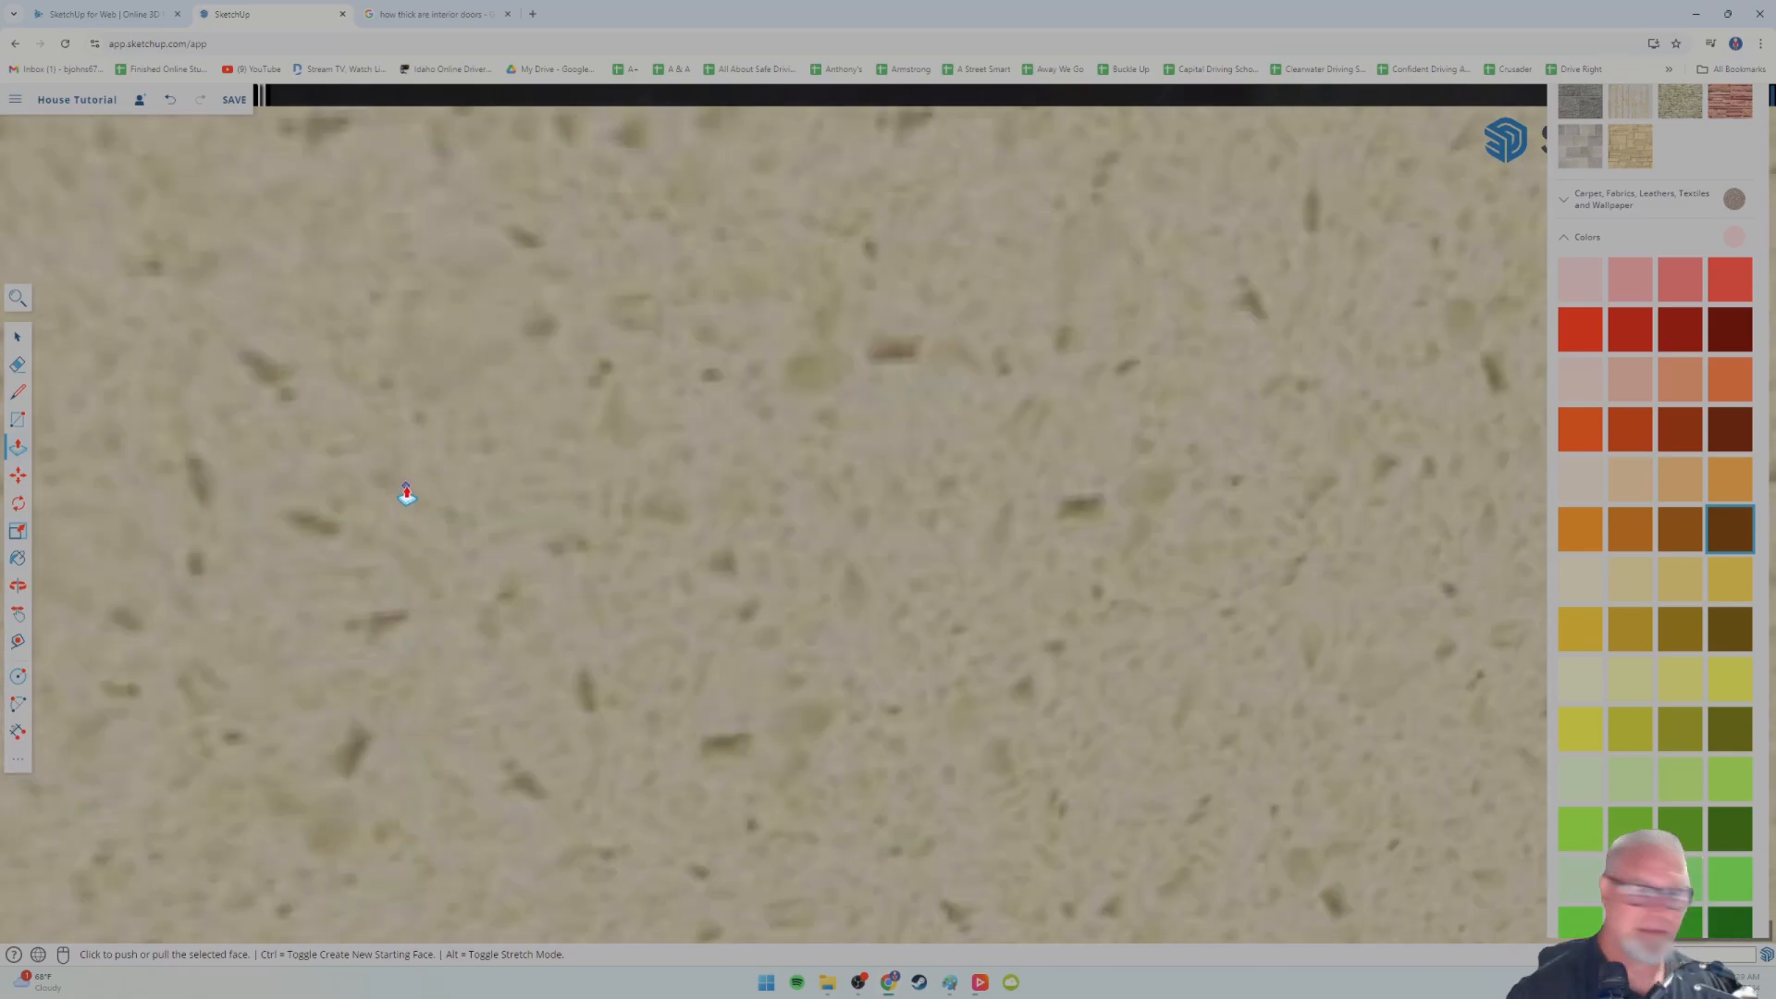
{"action": "scroll", "coordinate": [407, 494], "scroll_direction": "down", "scroll_amount": 6}
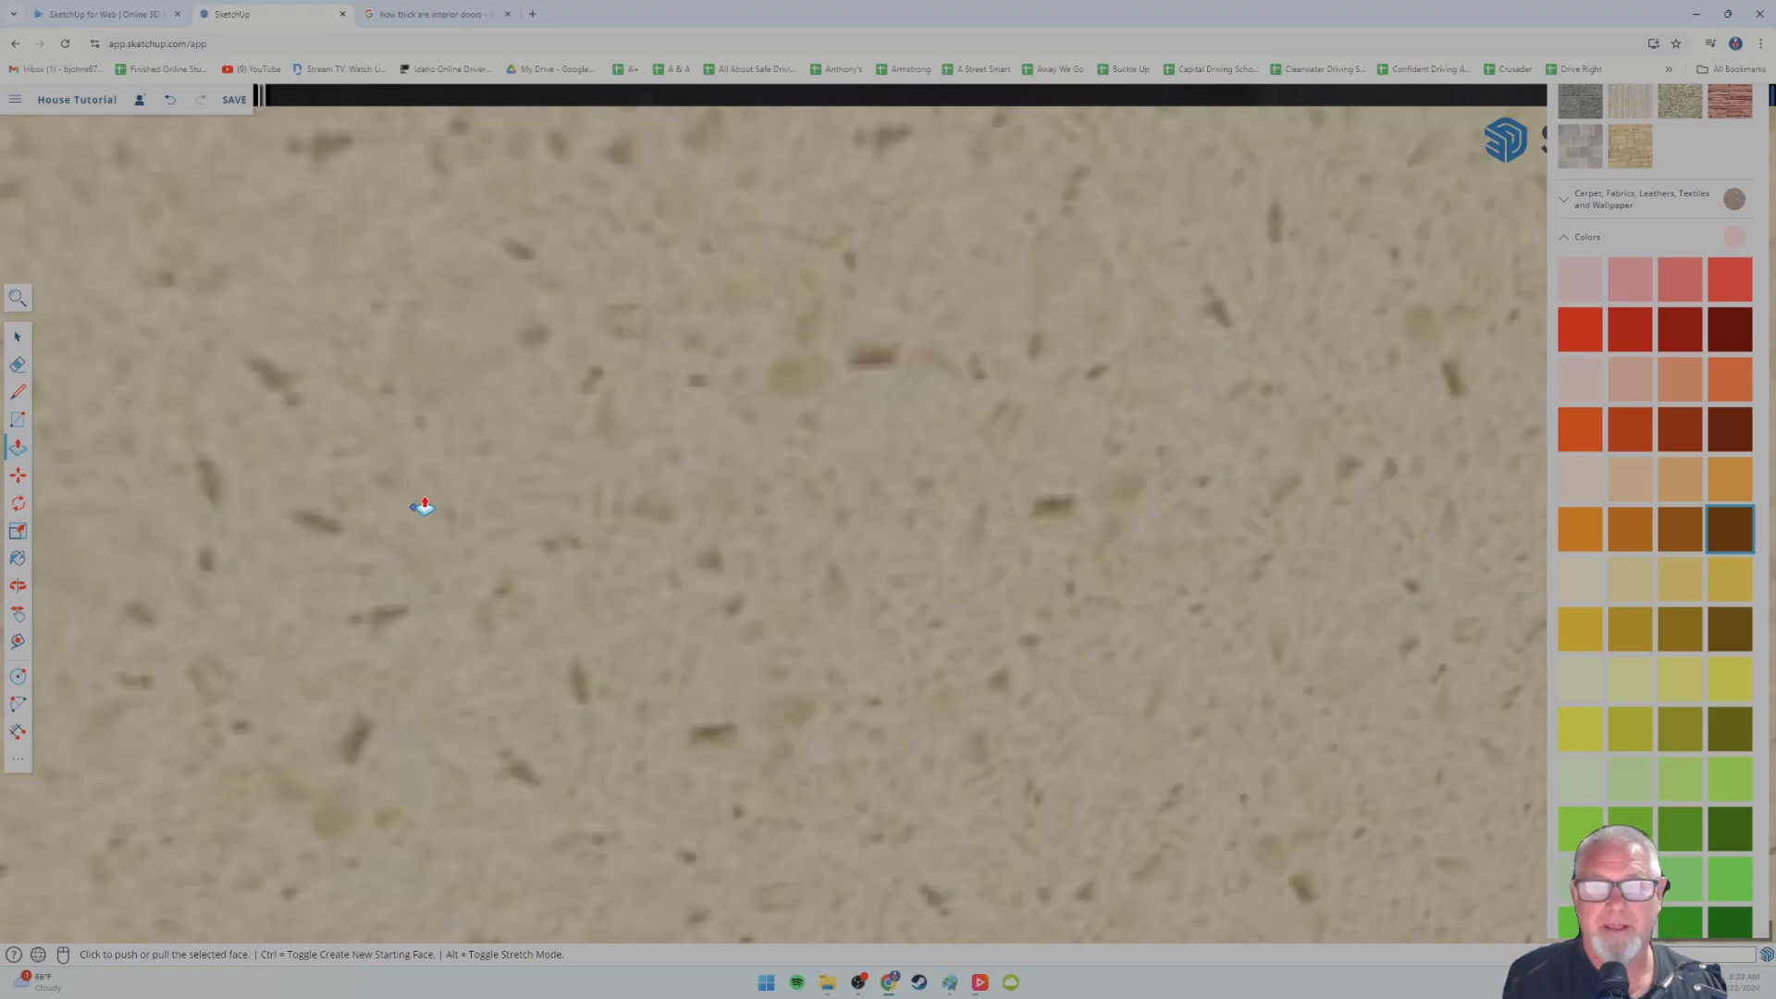
{"action": "scroll", "coordinate": [511, 457], "scroll_direction": "down", "scroll_amount": 8}
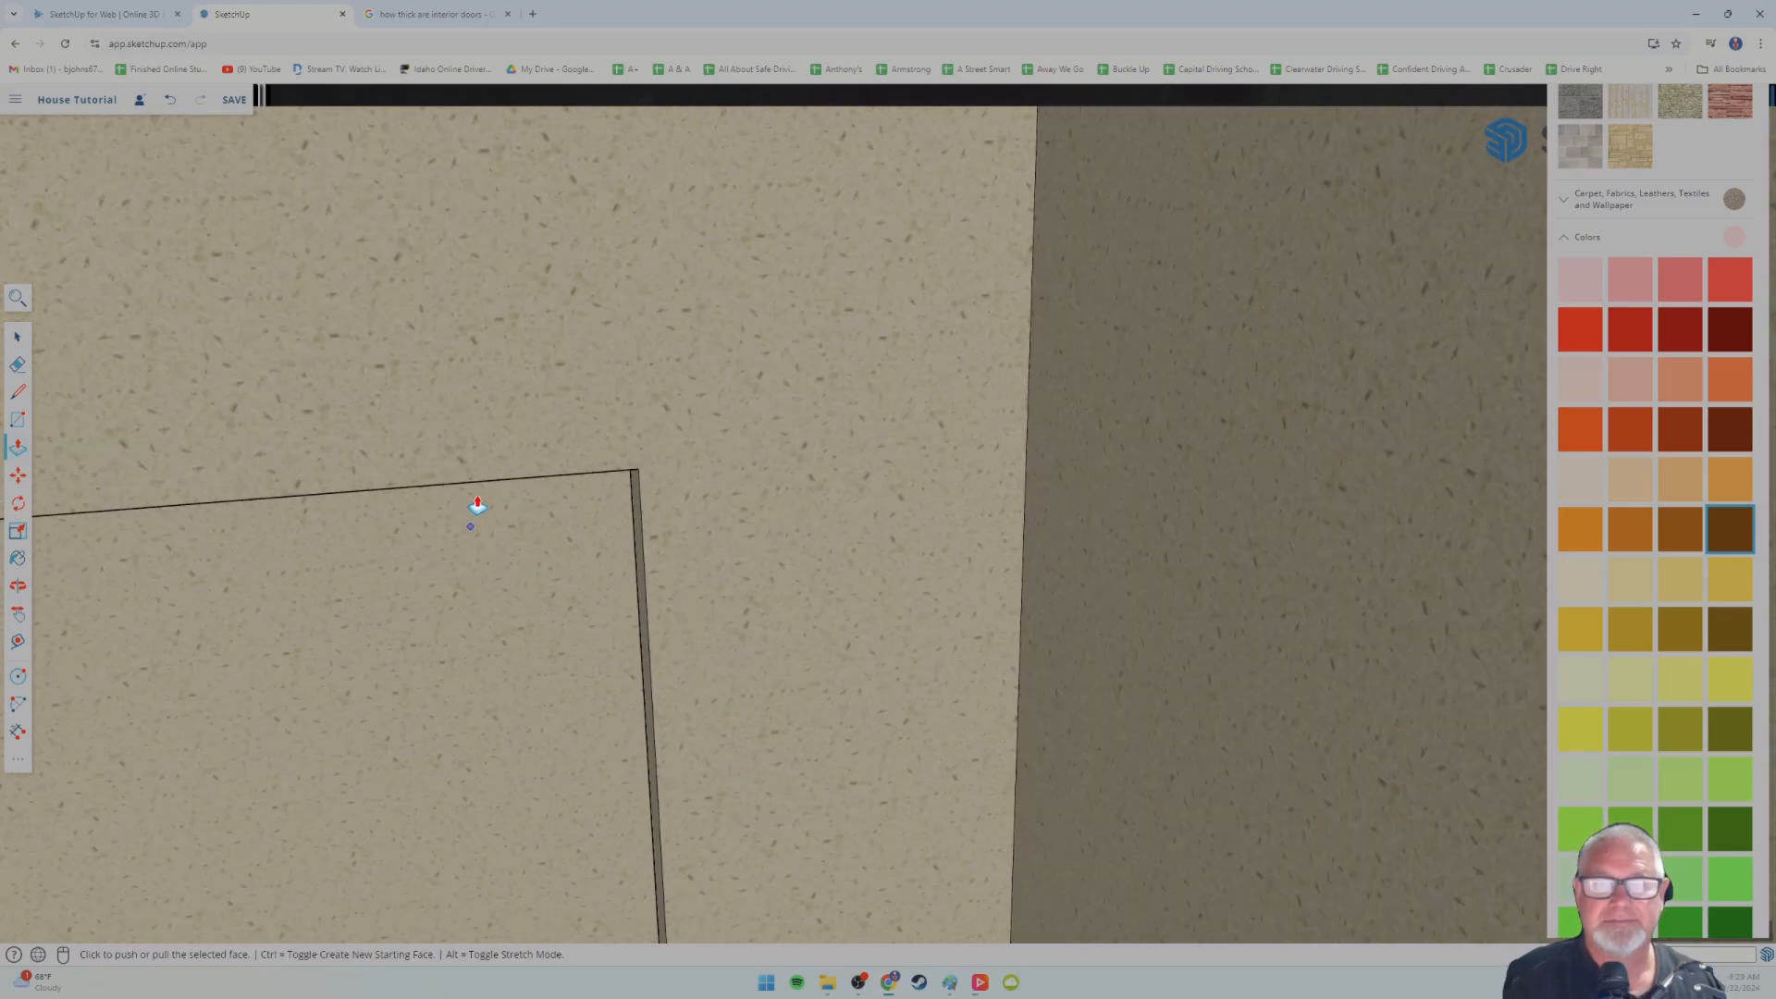
{"action": "scroll", "coordinate": [453, 472], "scroll_direction": "down", "scroll_amount": 4}
{"action": "scroll", "coordinate": [520, 662], "scroll_direction": "up", "scroll_amount": 6}
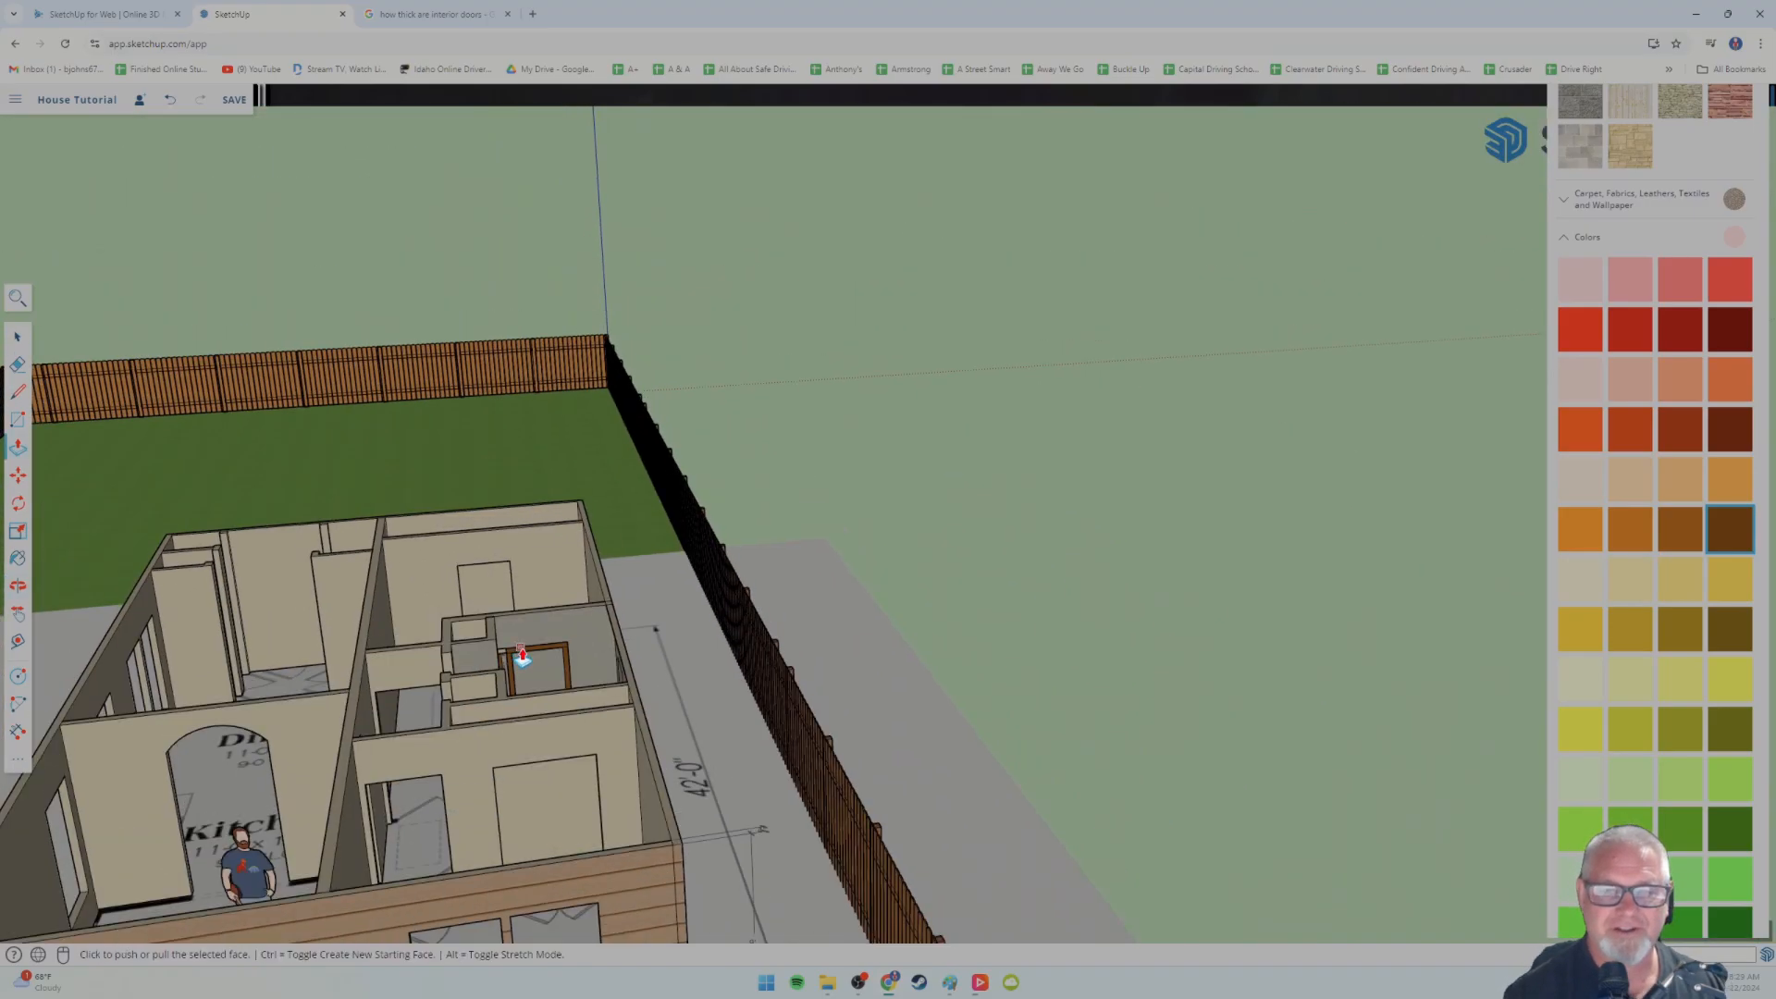
{"action": "scroll", "coordinate": [529, 670], "scroll_direction": "up", "scroll_amount": 10}
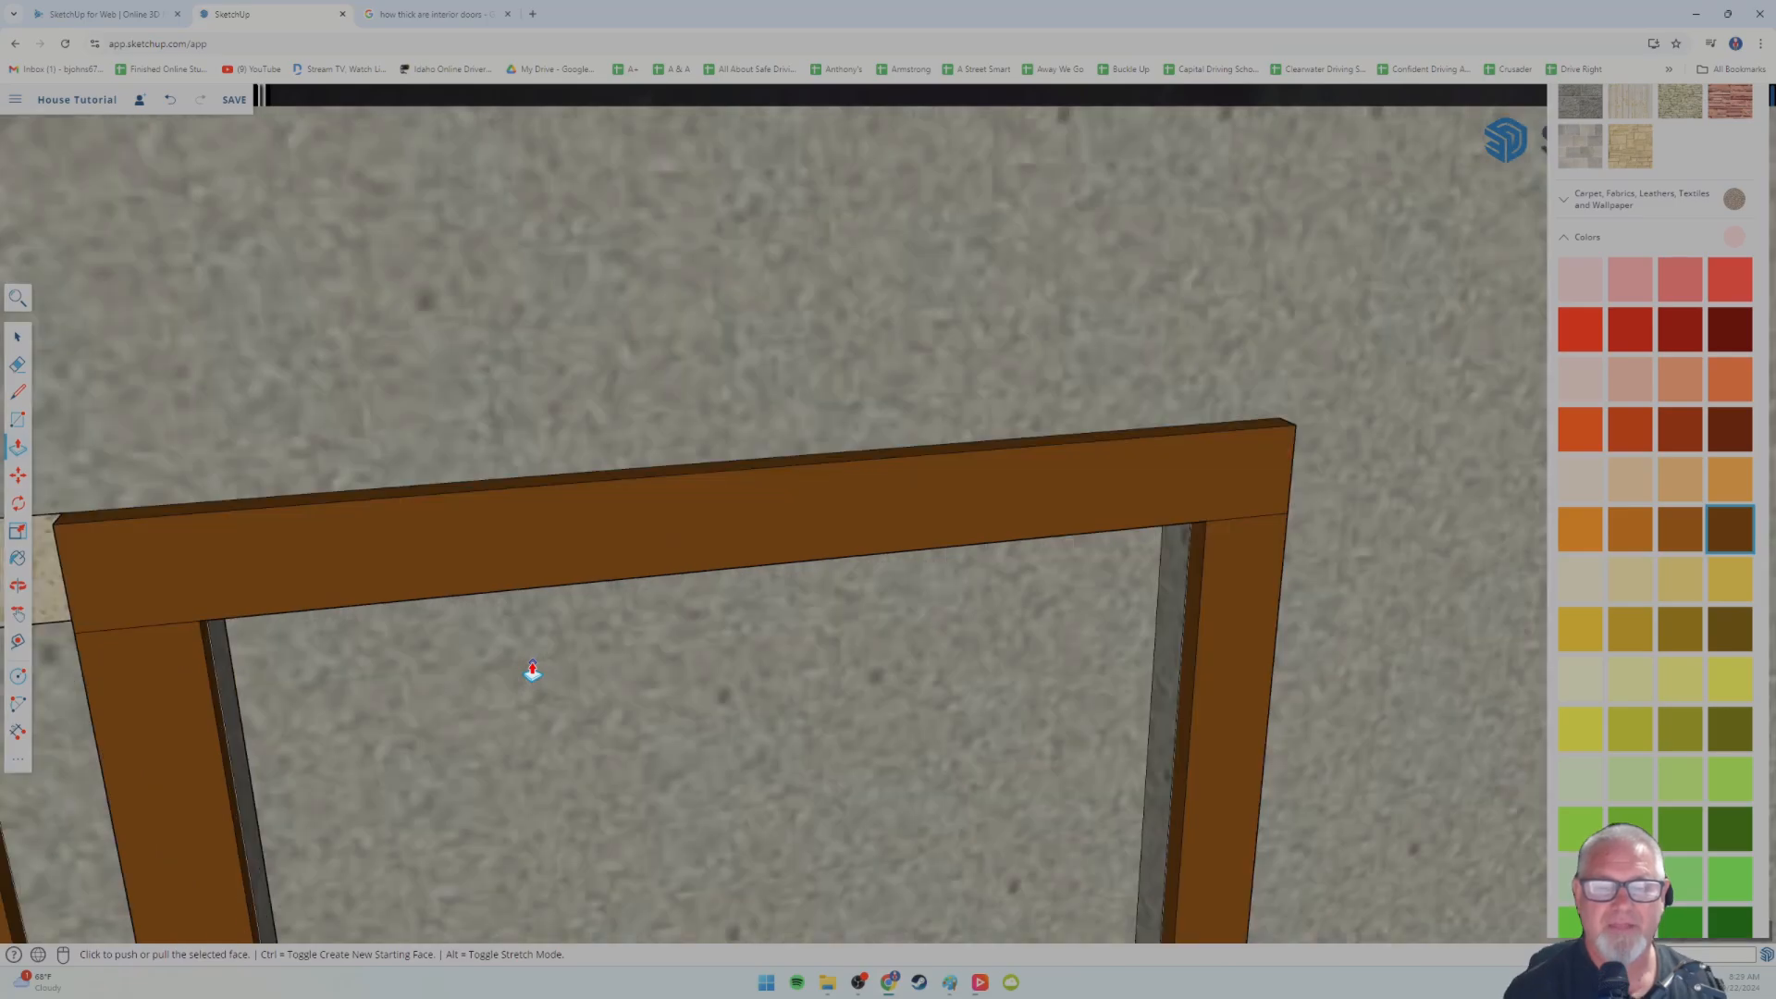
{"action": "middle_click_drag", "start_coordinate": [529, 640], "coordinate": [514, 607]}
{"action": "scroll", "coordinate": [504, 601], "scroll_direction": "up", "scroll_amount": 5}
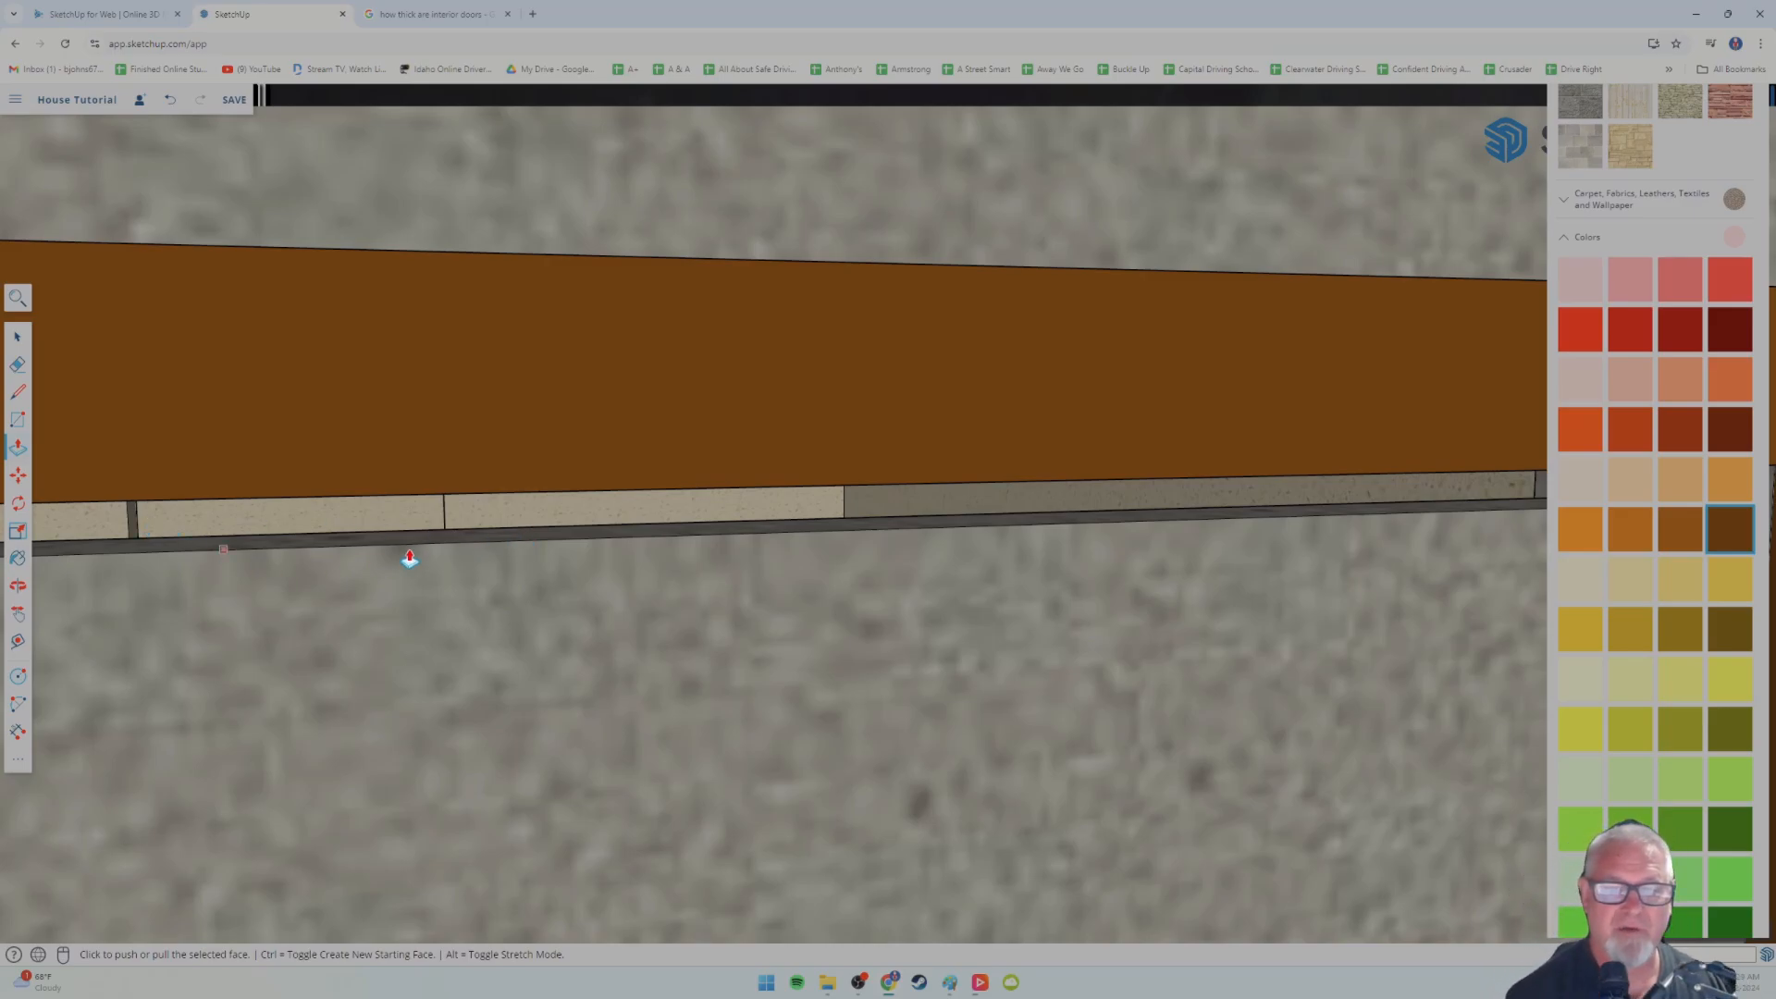
{"action": "scroll", "coordinate": [421, 551], "scroll_direction": "up", "scroll_amount": 2}
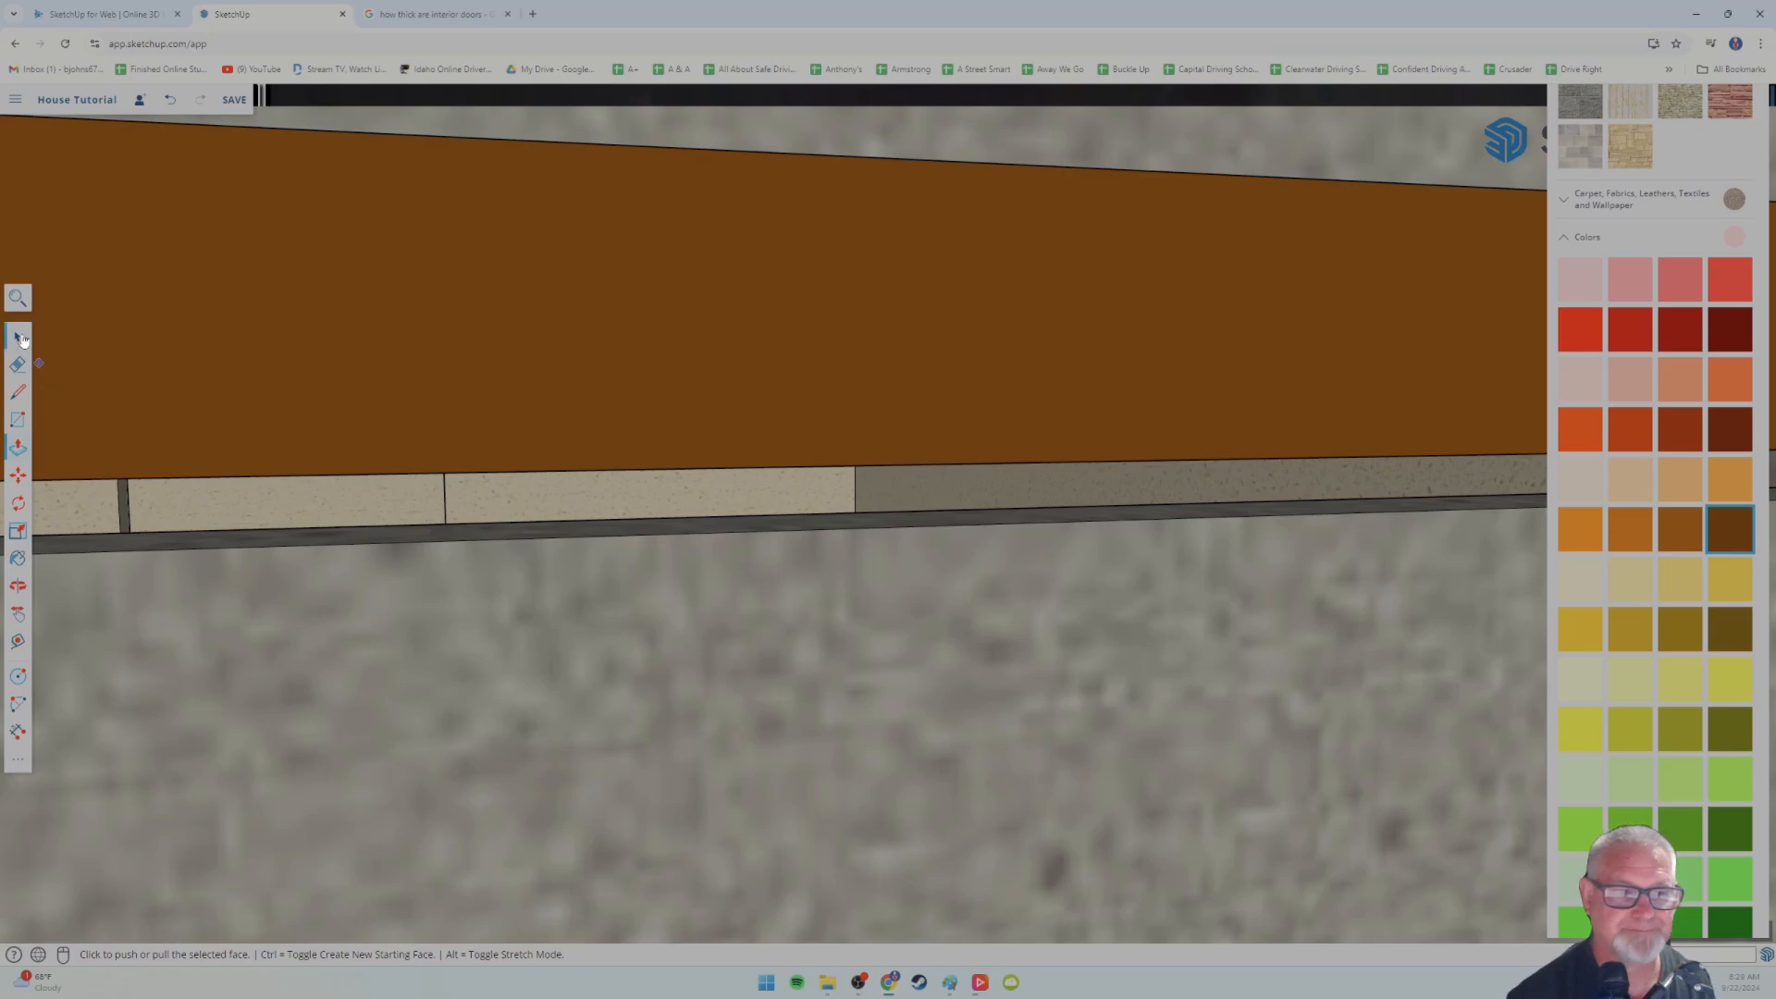
{"action": "key", "text": "space"}
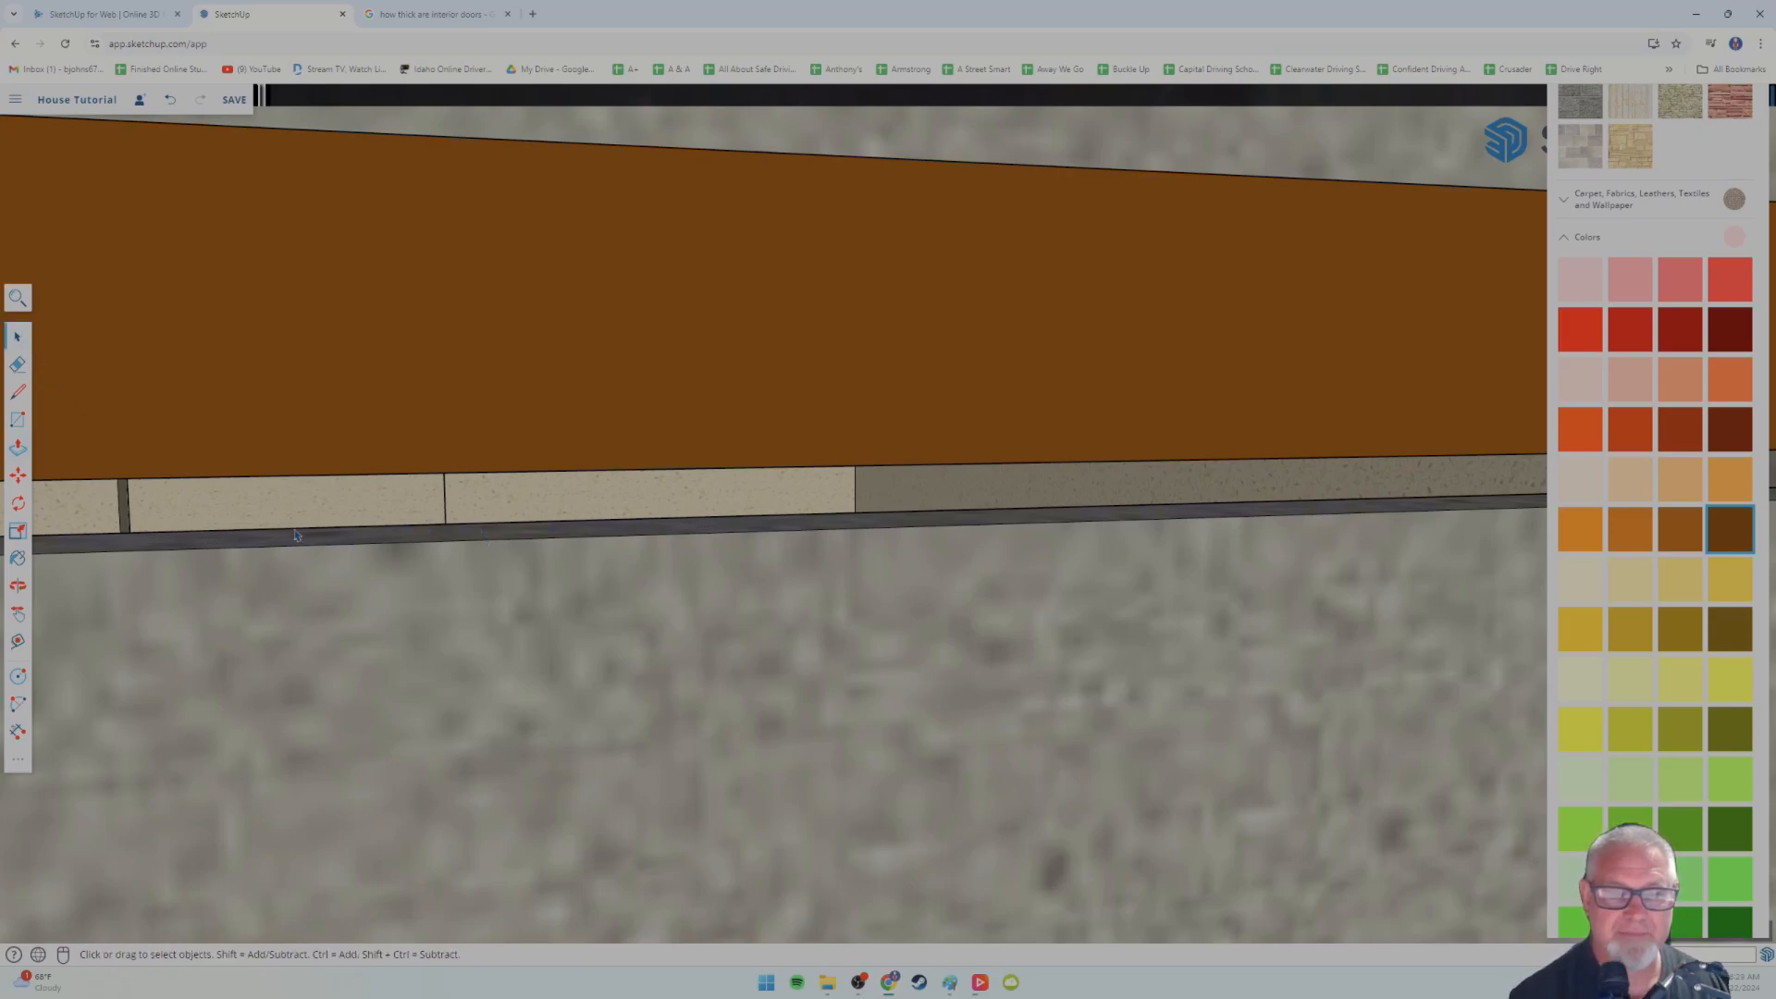
{"action": "key", "text": "p"}
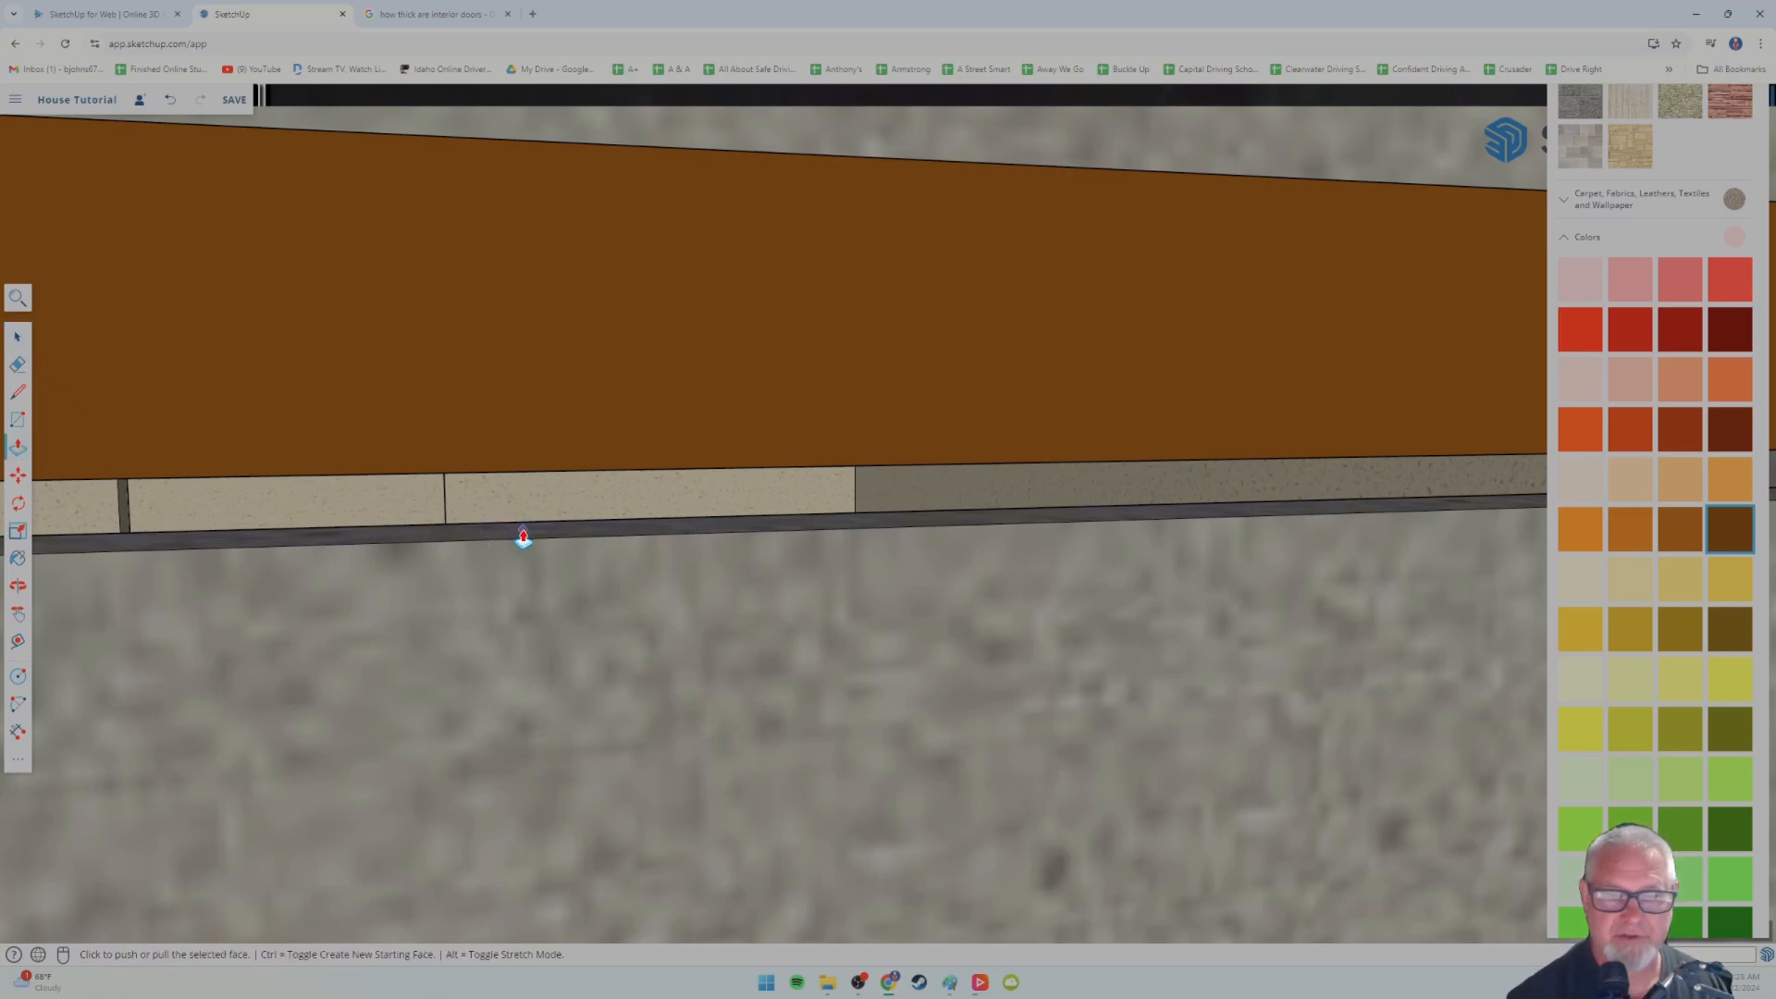
- Push/pull the thin dark face under the door's head trim up to the trim's lower edge
{"action": "left_click", "coordinate": [523, 537]}
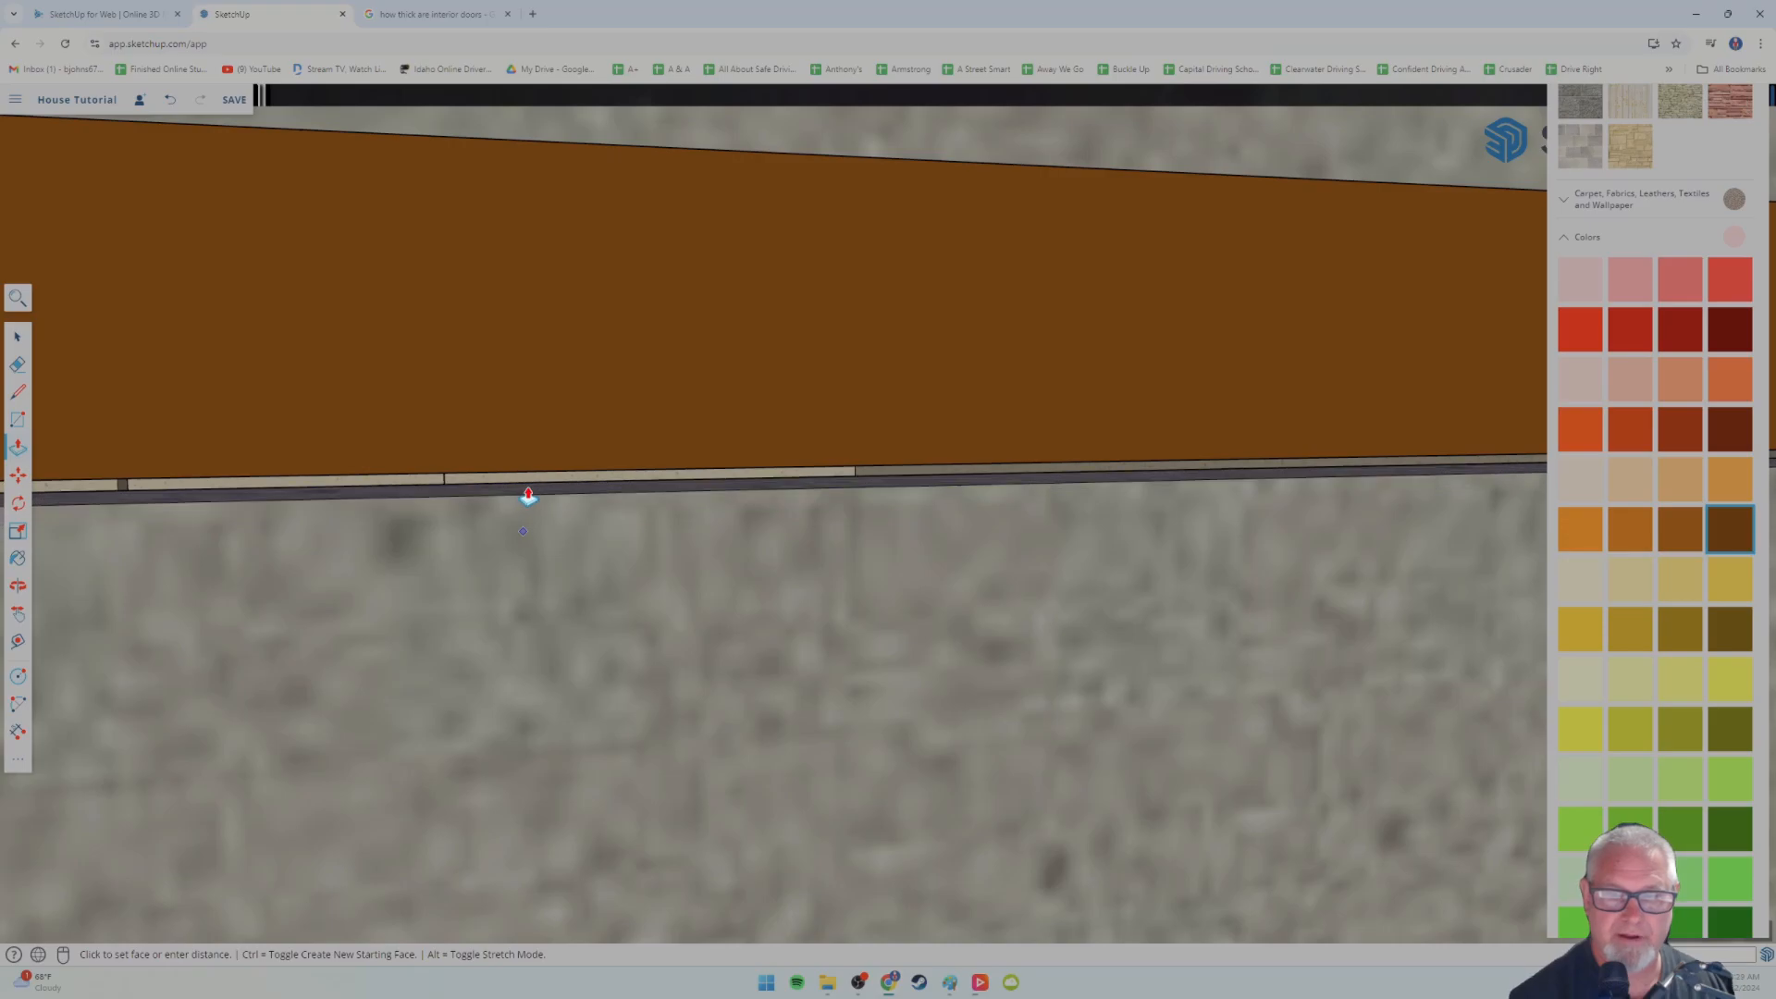
{"action": "left_click", "coordinate": [527, 483]}
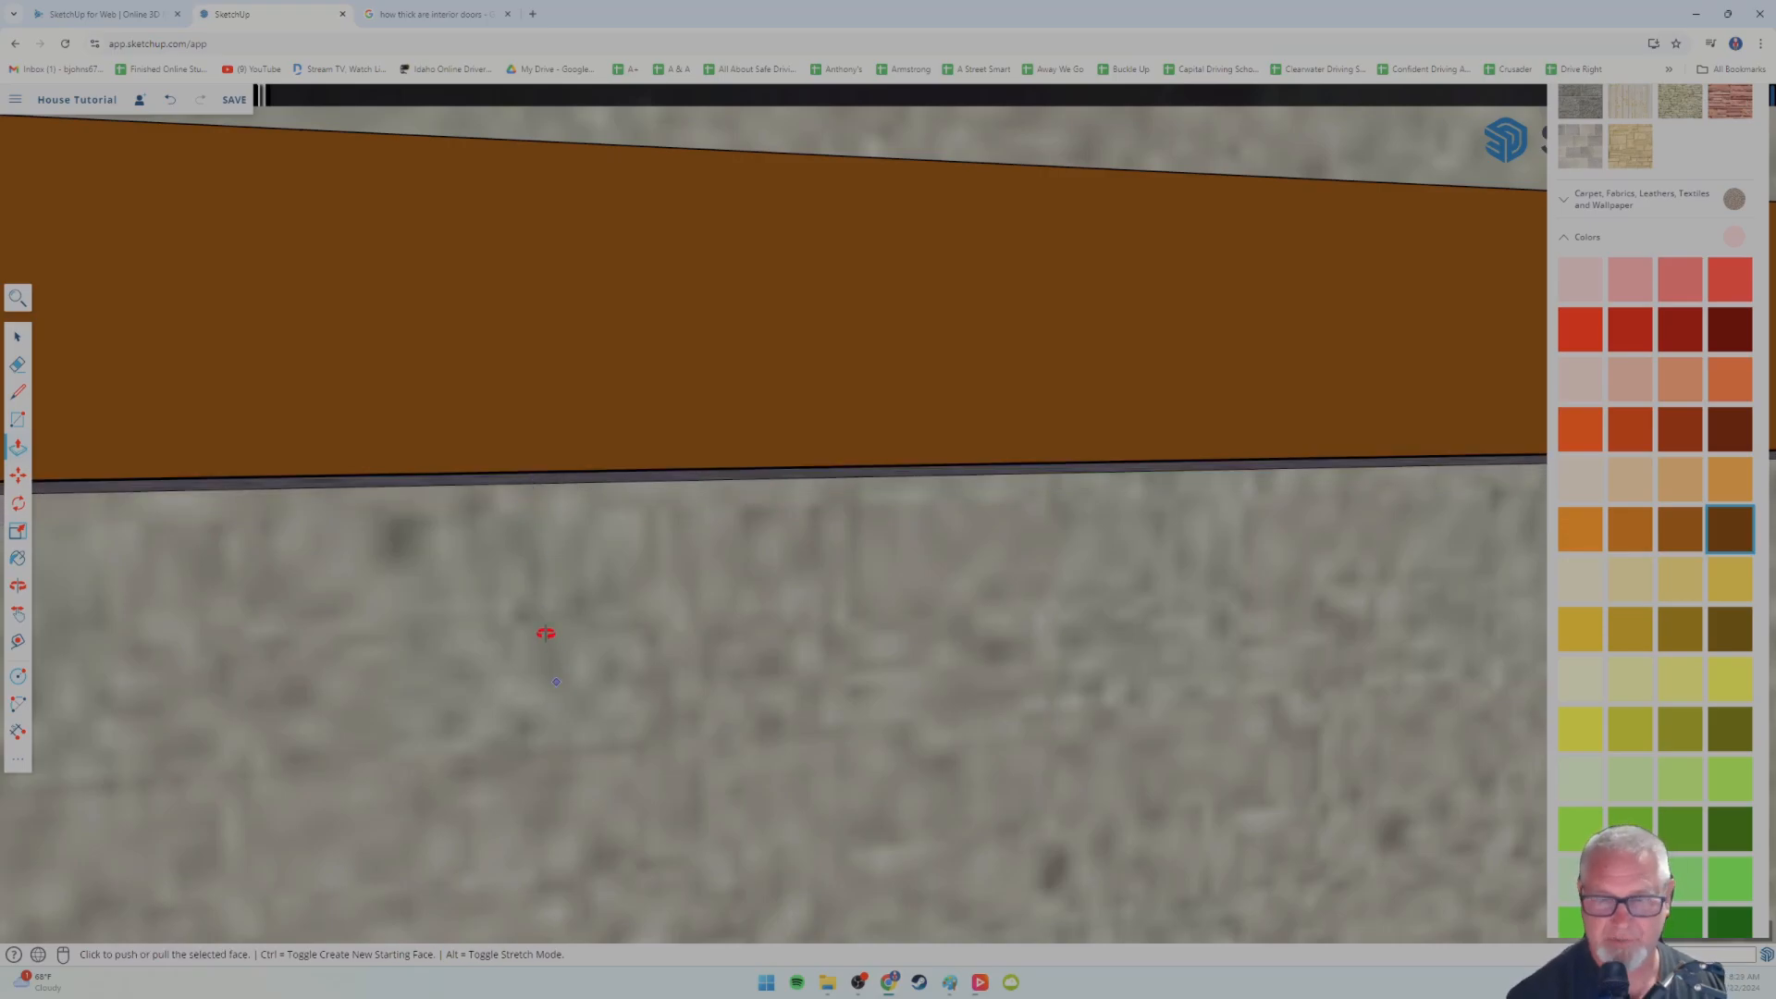
{"action": "scroll", "coordinate": [546, 634], "scroll_direction": "down", "scroll_amount": 2}
{"action": "scroll", "coordinate": [551, 638], "scroll_direction": "down", "scroll_amount": 4}
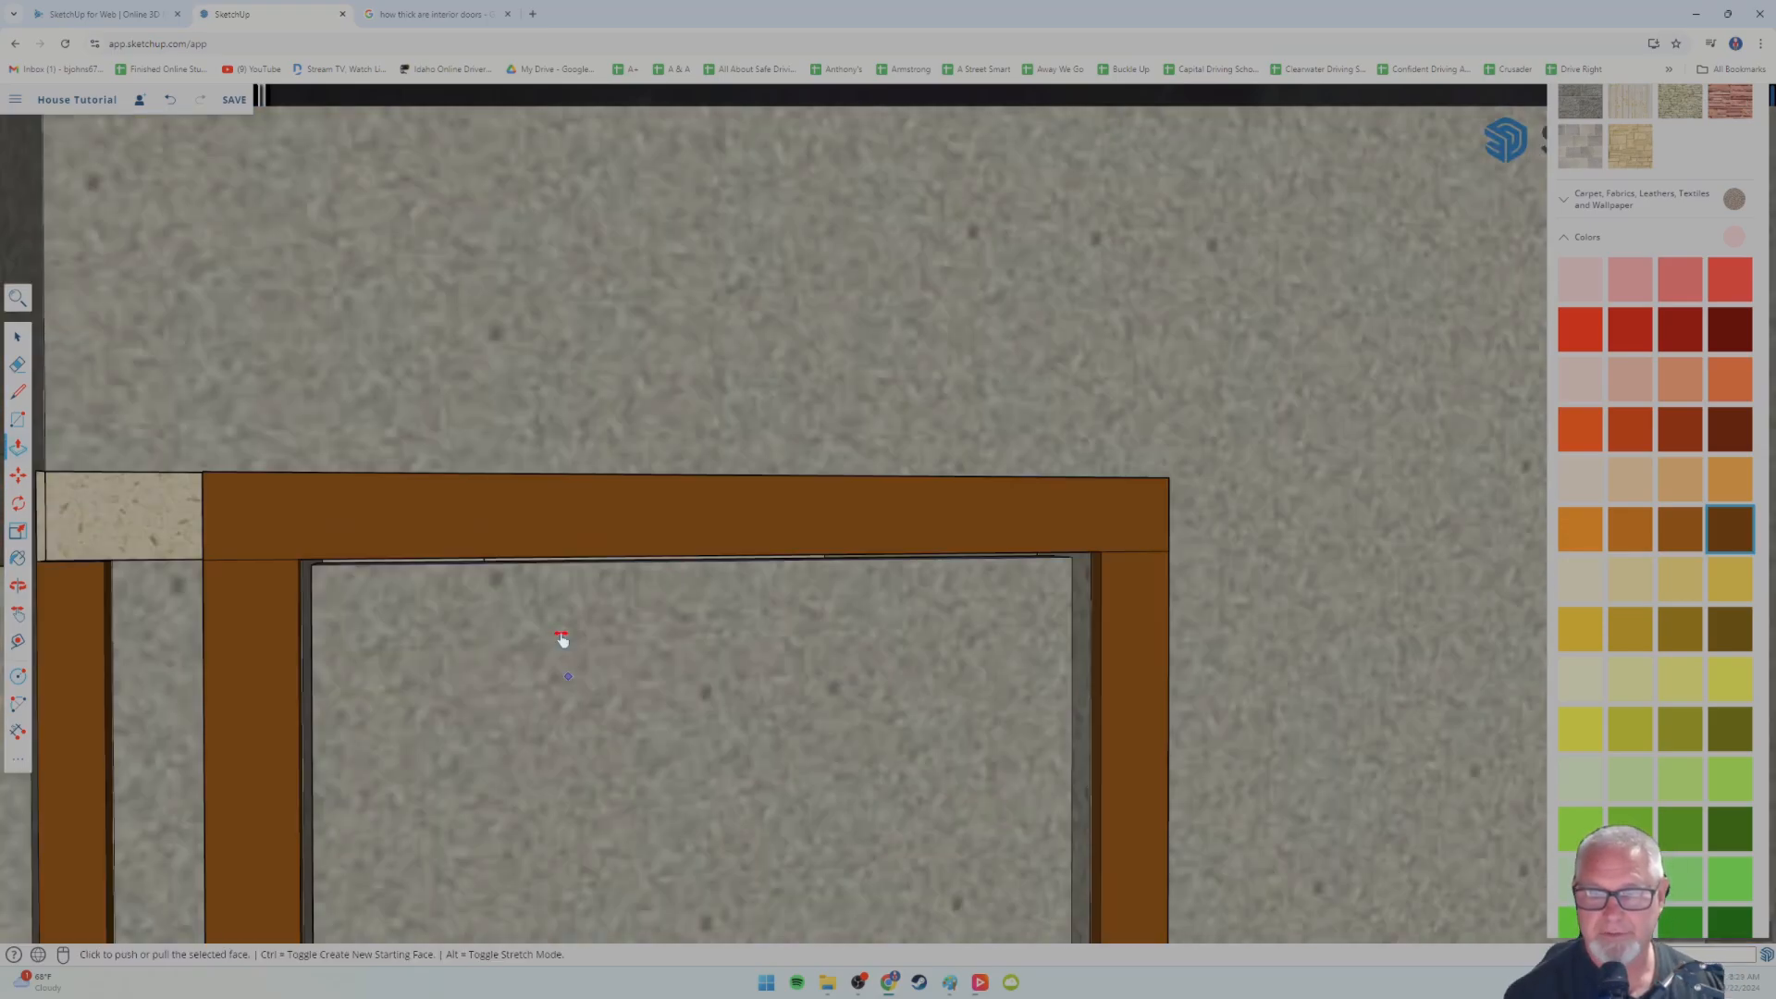
{"action": "middle_click_drag", "start_coordinate": [563, 640], "coordinate": [509, 328], "text": "shift"}
{"action": "middle_click_drag", "start_coordinate": [571, 577], "coordinate": [524, 379], "text": "shift"}
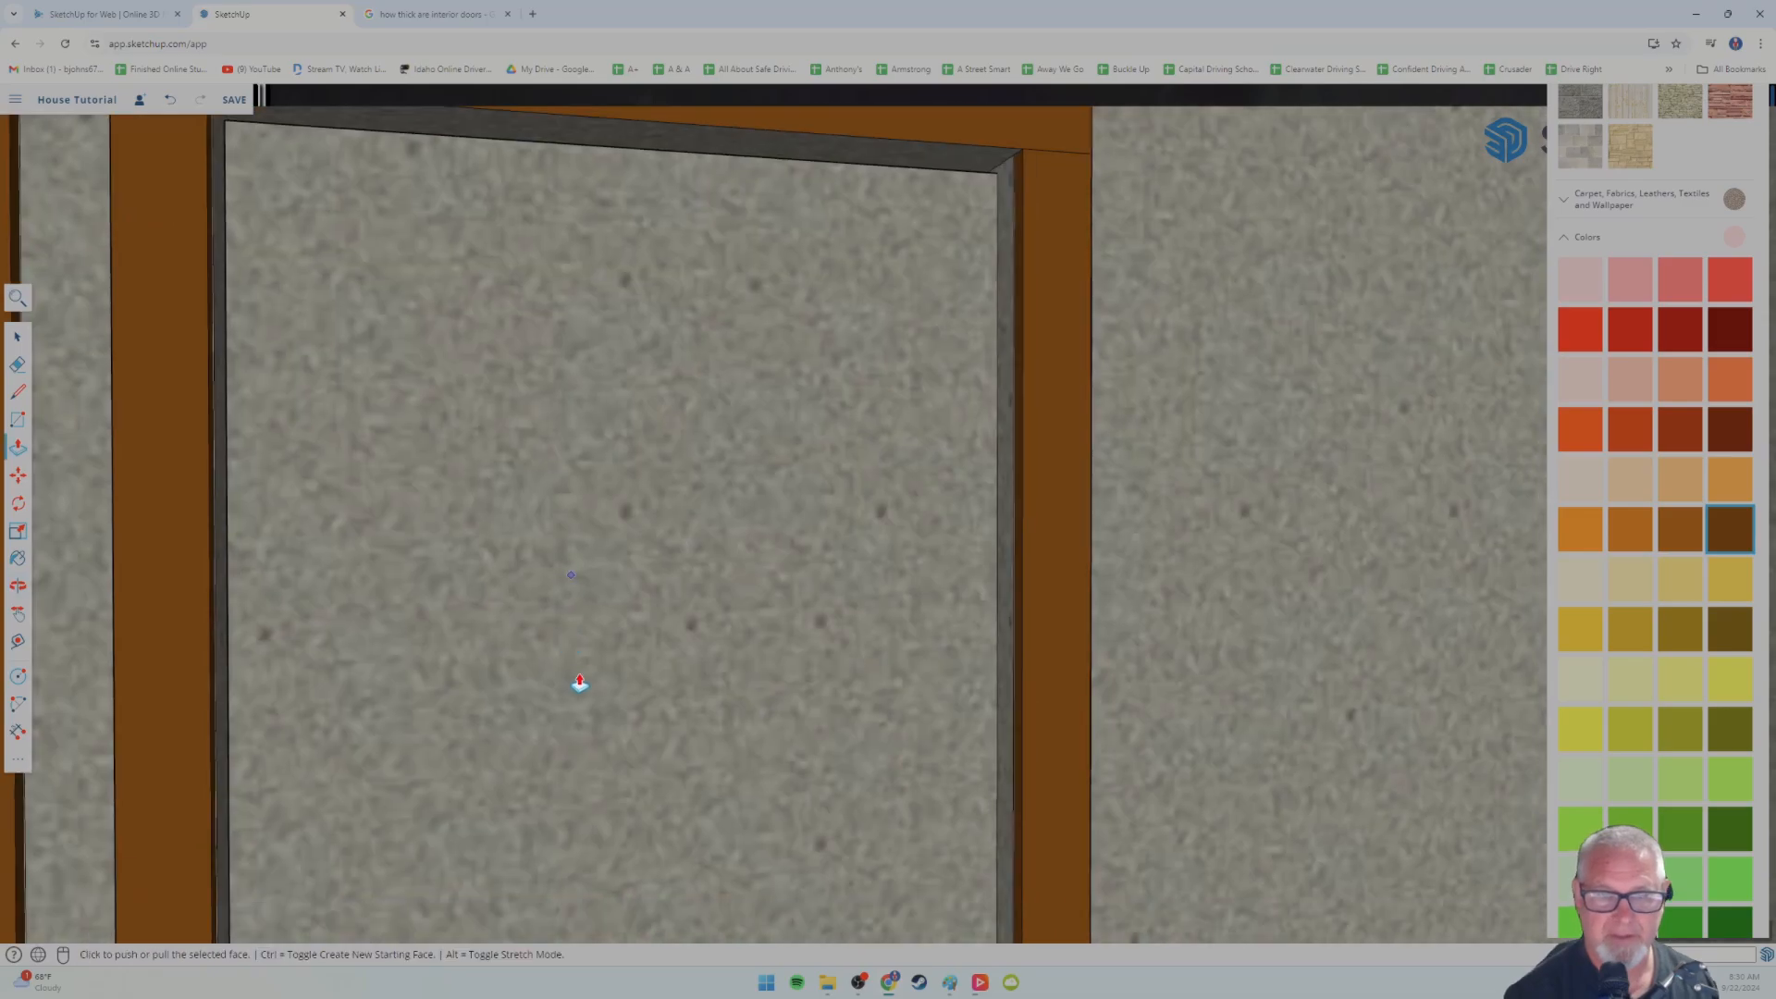
{"action": "scroll", "coordinate": [579, 683], "scroll_direction": "down", "scroll_amount": 3}
{"action": "scroll", "coordinate": [579, 682], "scroll_direction": "up", "scroll_amount": 5}
{"action": "scroll", "coordinate": [579, 682], "scroll_direction": "up", "scroll_amount": 6}
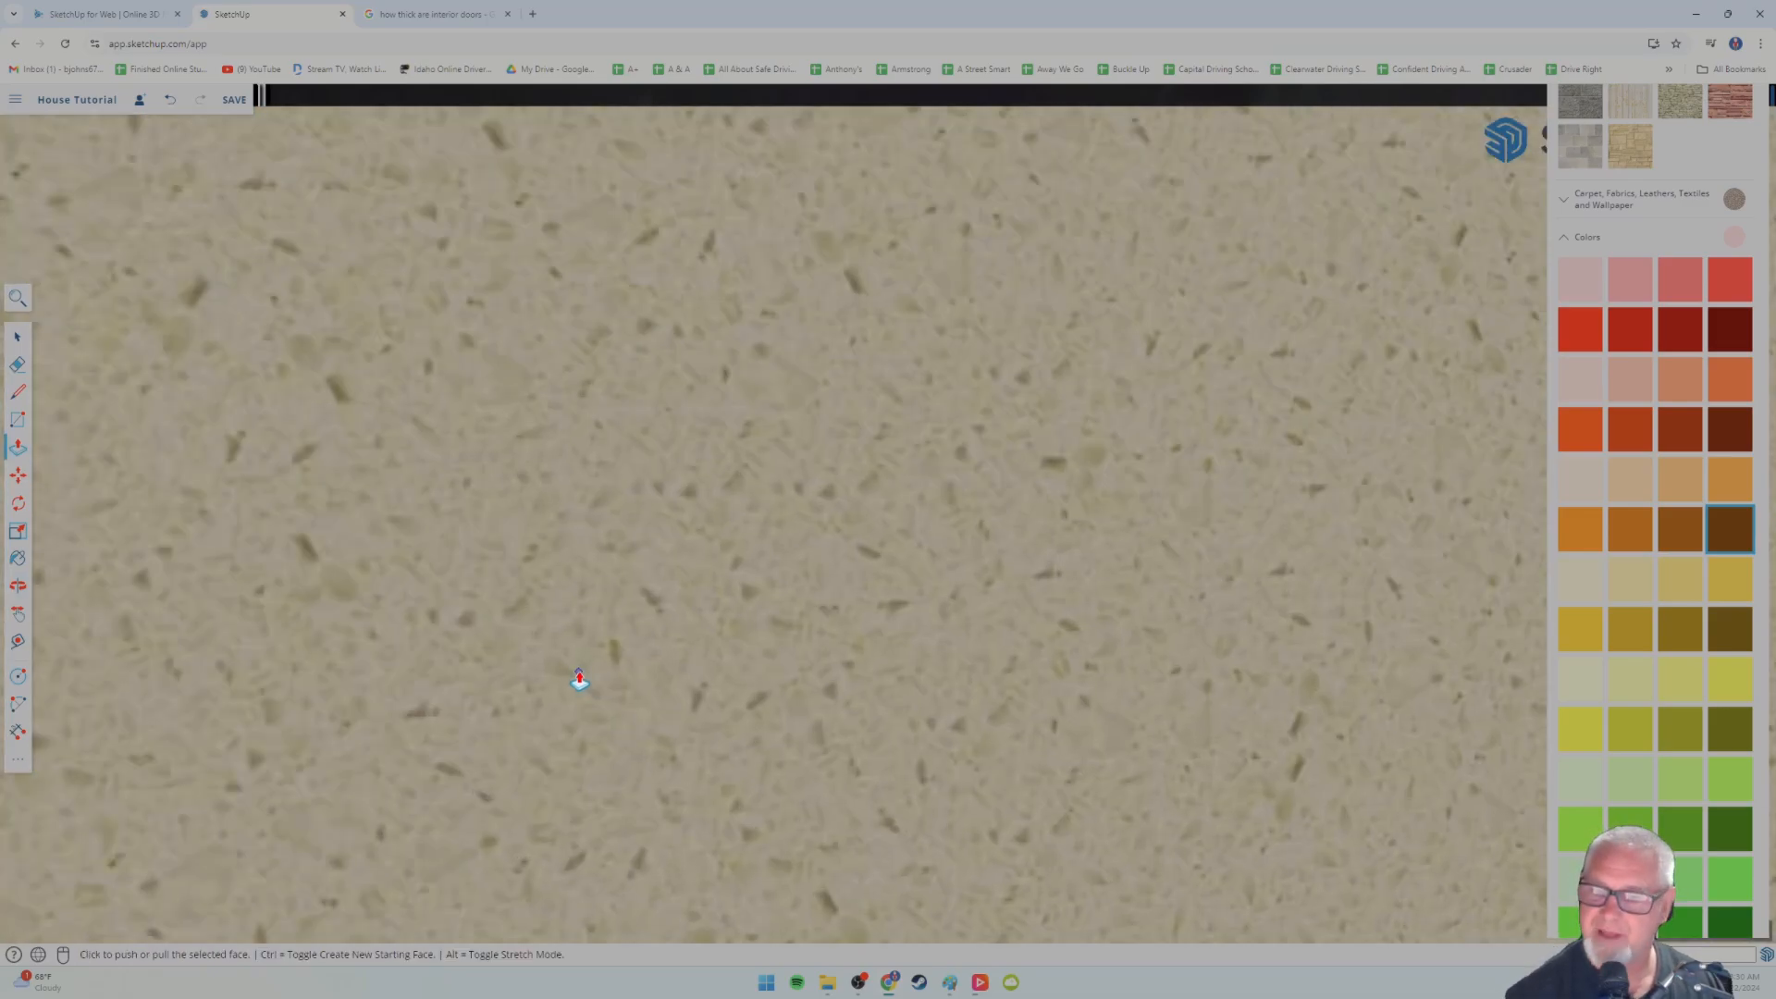
{"action": "scroll", "coordinate": [580, 680], "scroll_direction": "up", "scroll_amount": 5}
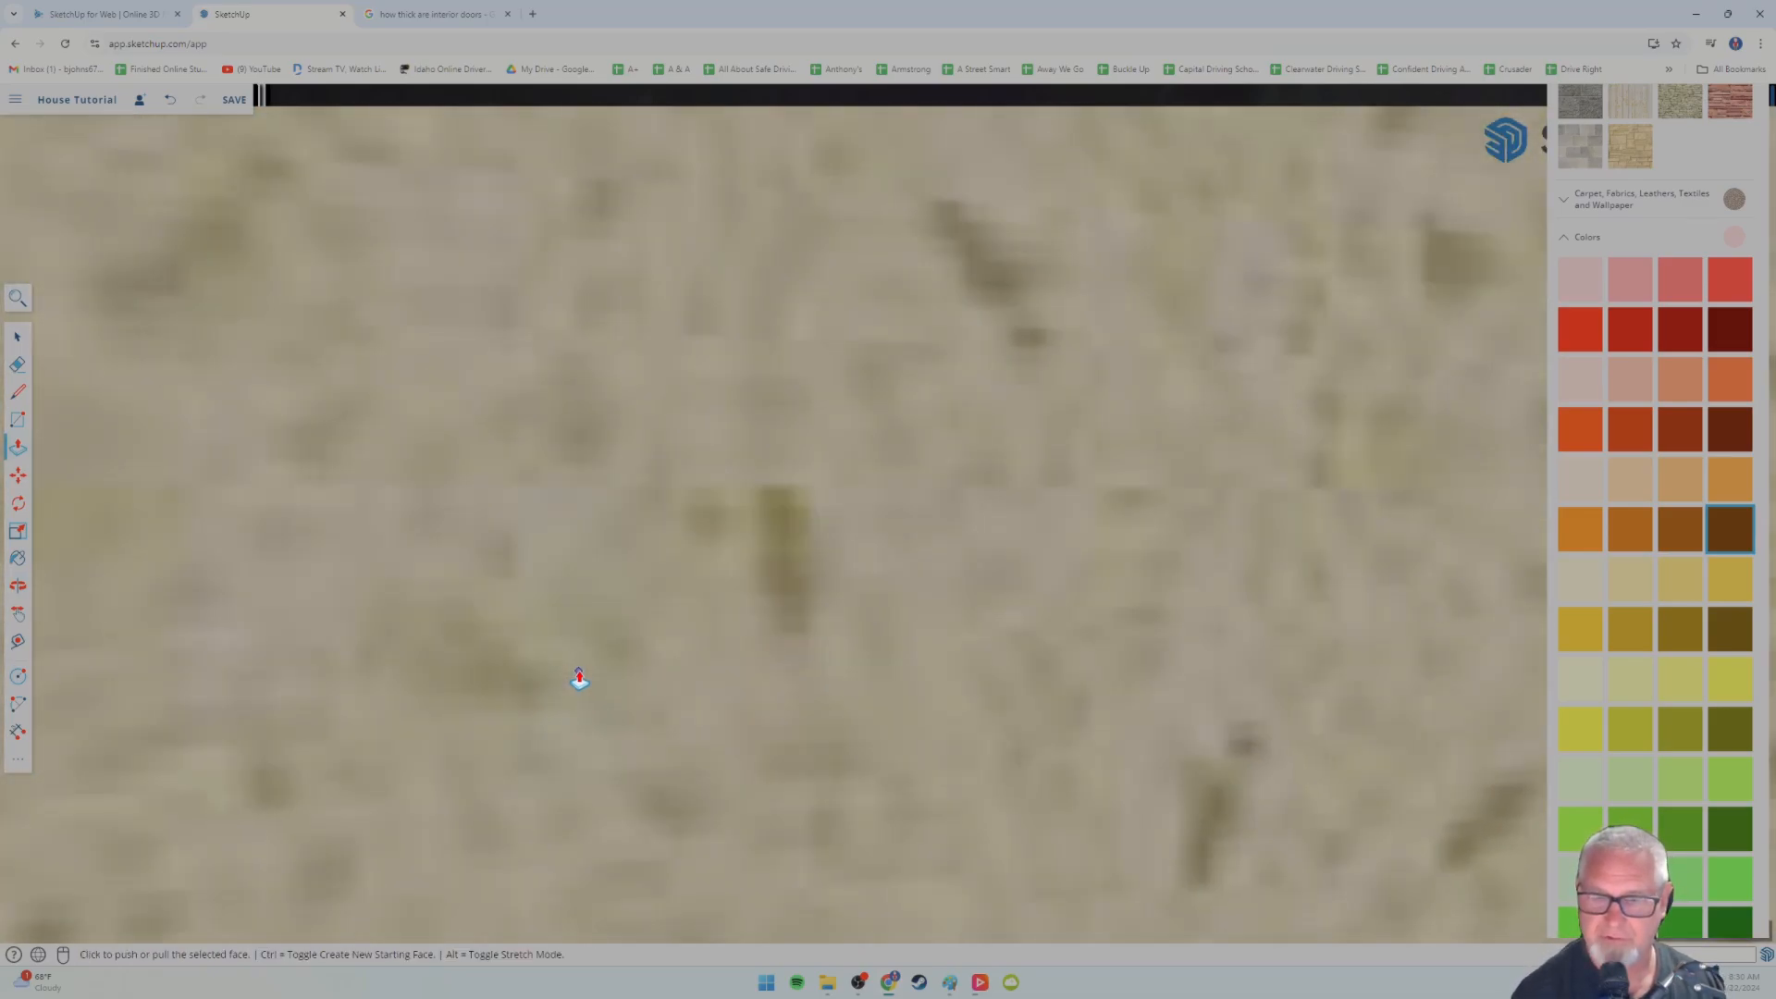
{"action": "scroll", "coordinate": [579, 680], "scroll_direction": "up", "scroll_amount": 5}
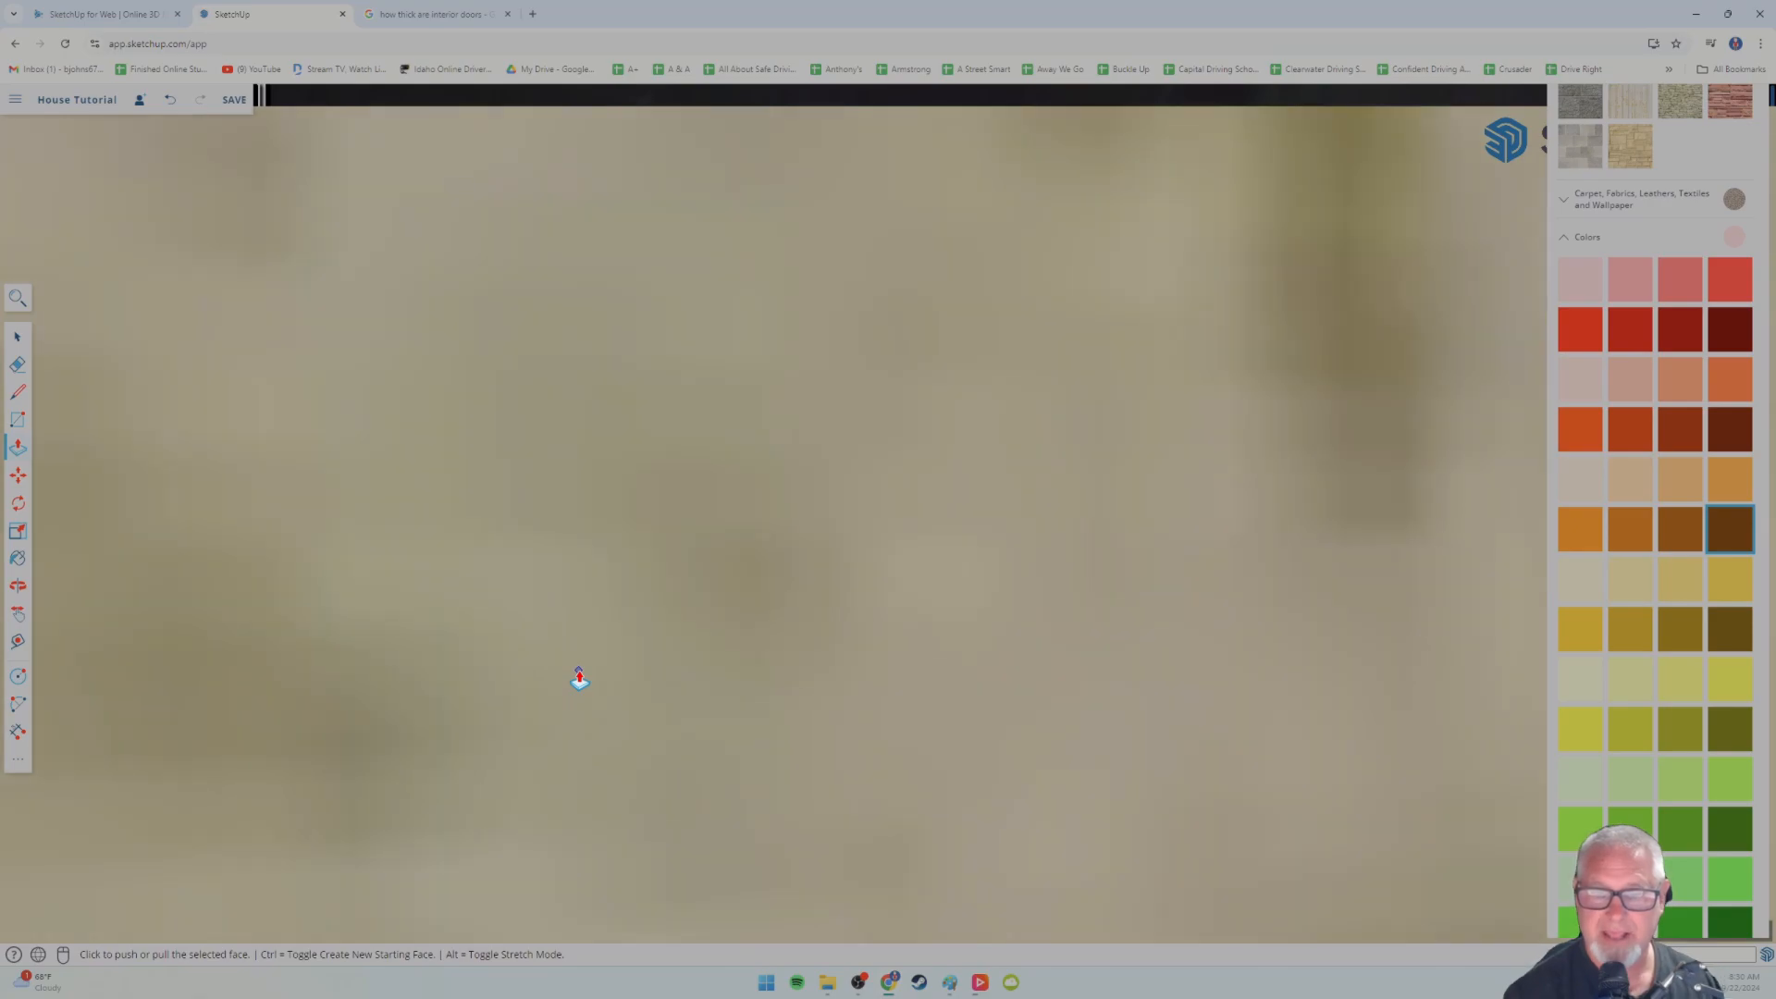
{"action": "scroll", "coordinate": [579, 680], "scroll_direction": "up", "scroll_amount": 4}
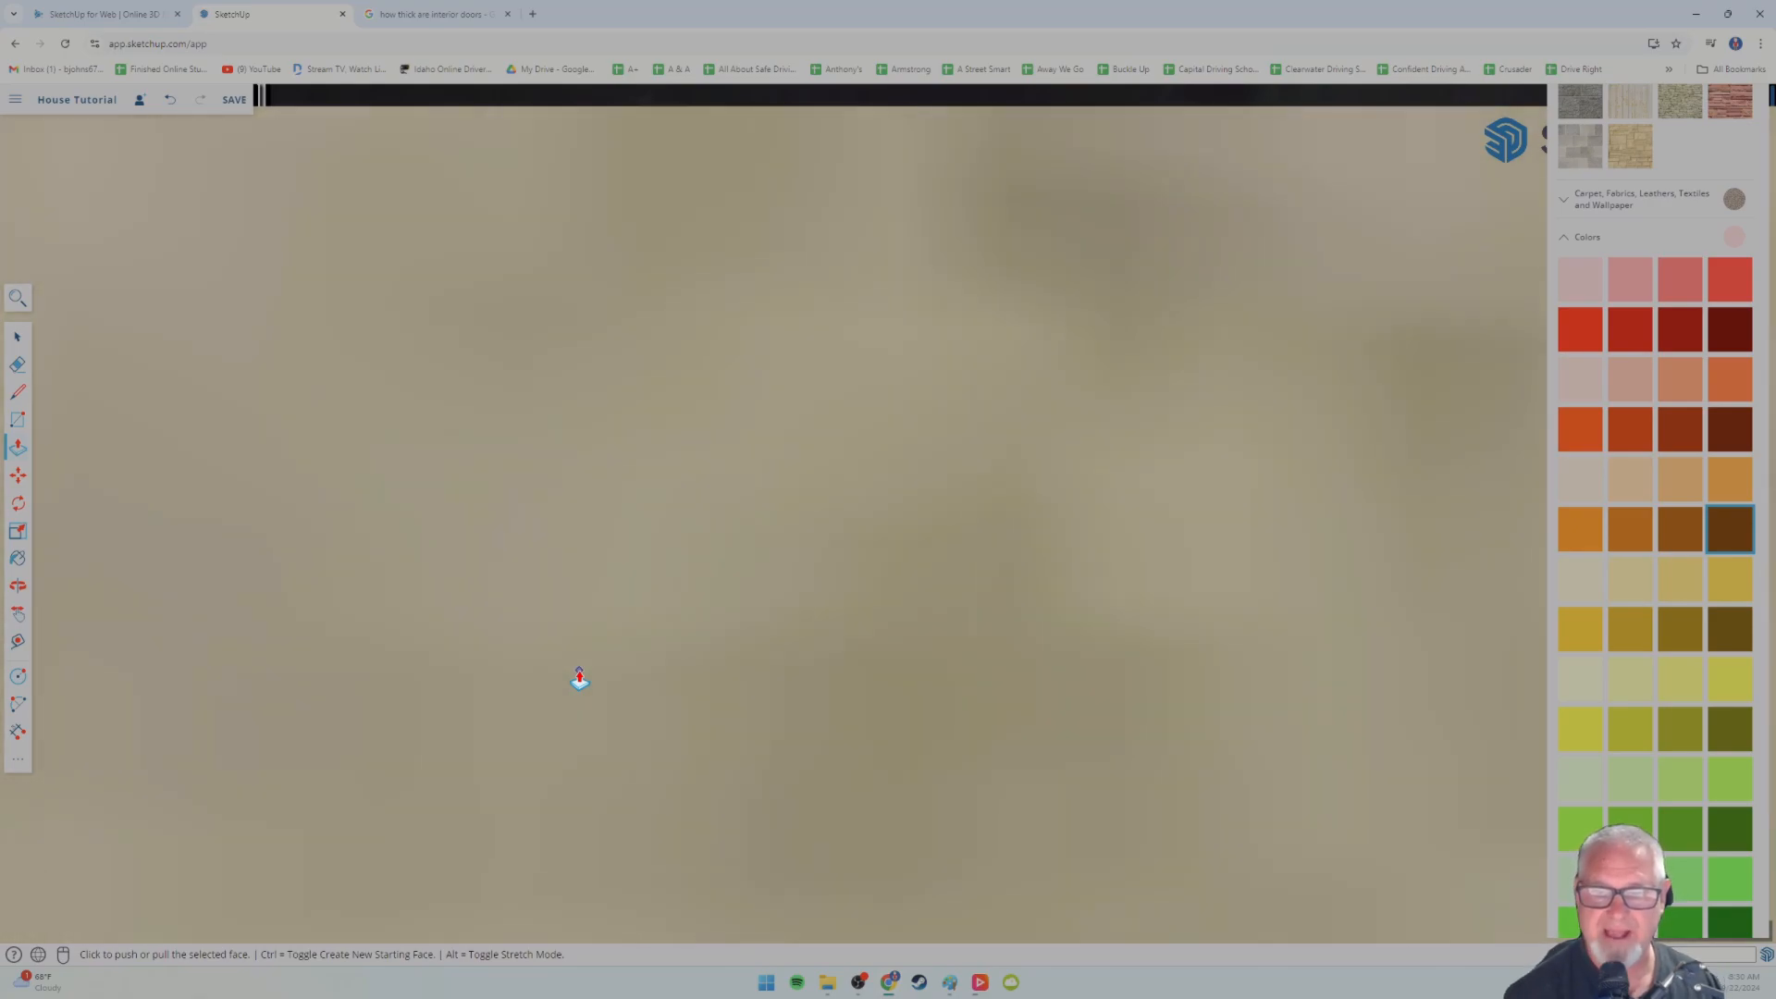
{"action": "middle_click_drag", "start_coordinate": [580, 680], "coordinate": [597, 628]}
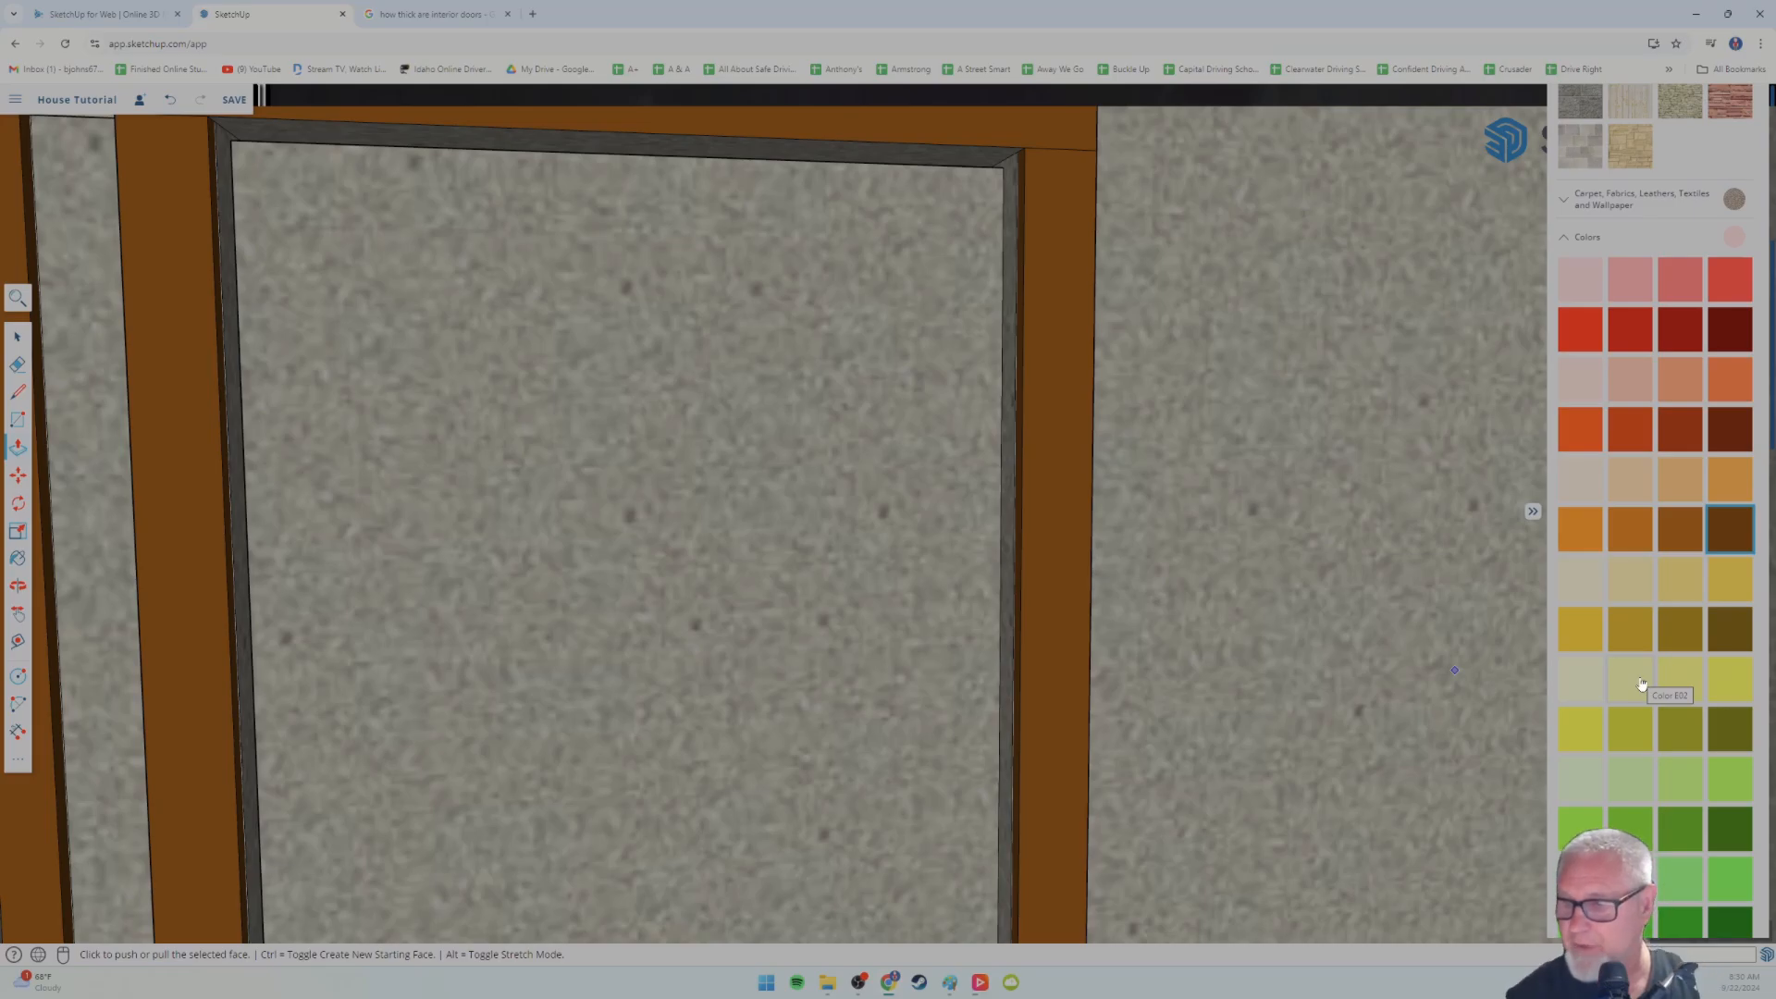
- Paint the door panel inside the brown frame with a dark blue colour
{"action": "scroll", "coordinate": [1627, 697], "scroll_direction": "down", "scroll_amount": 8}
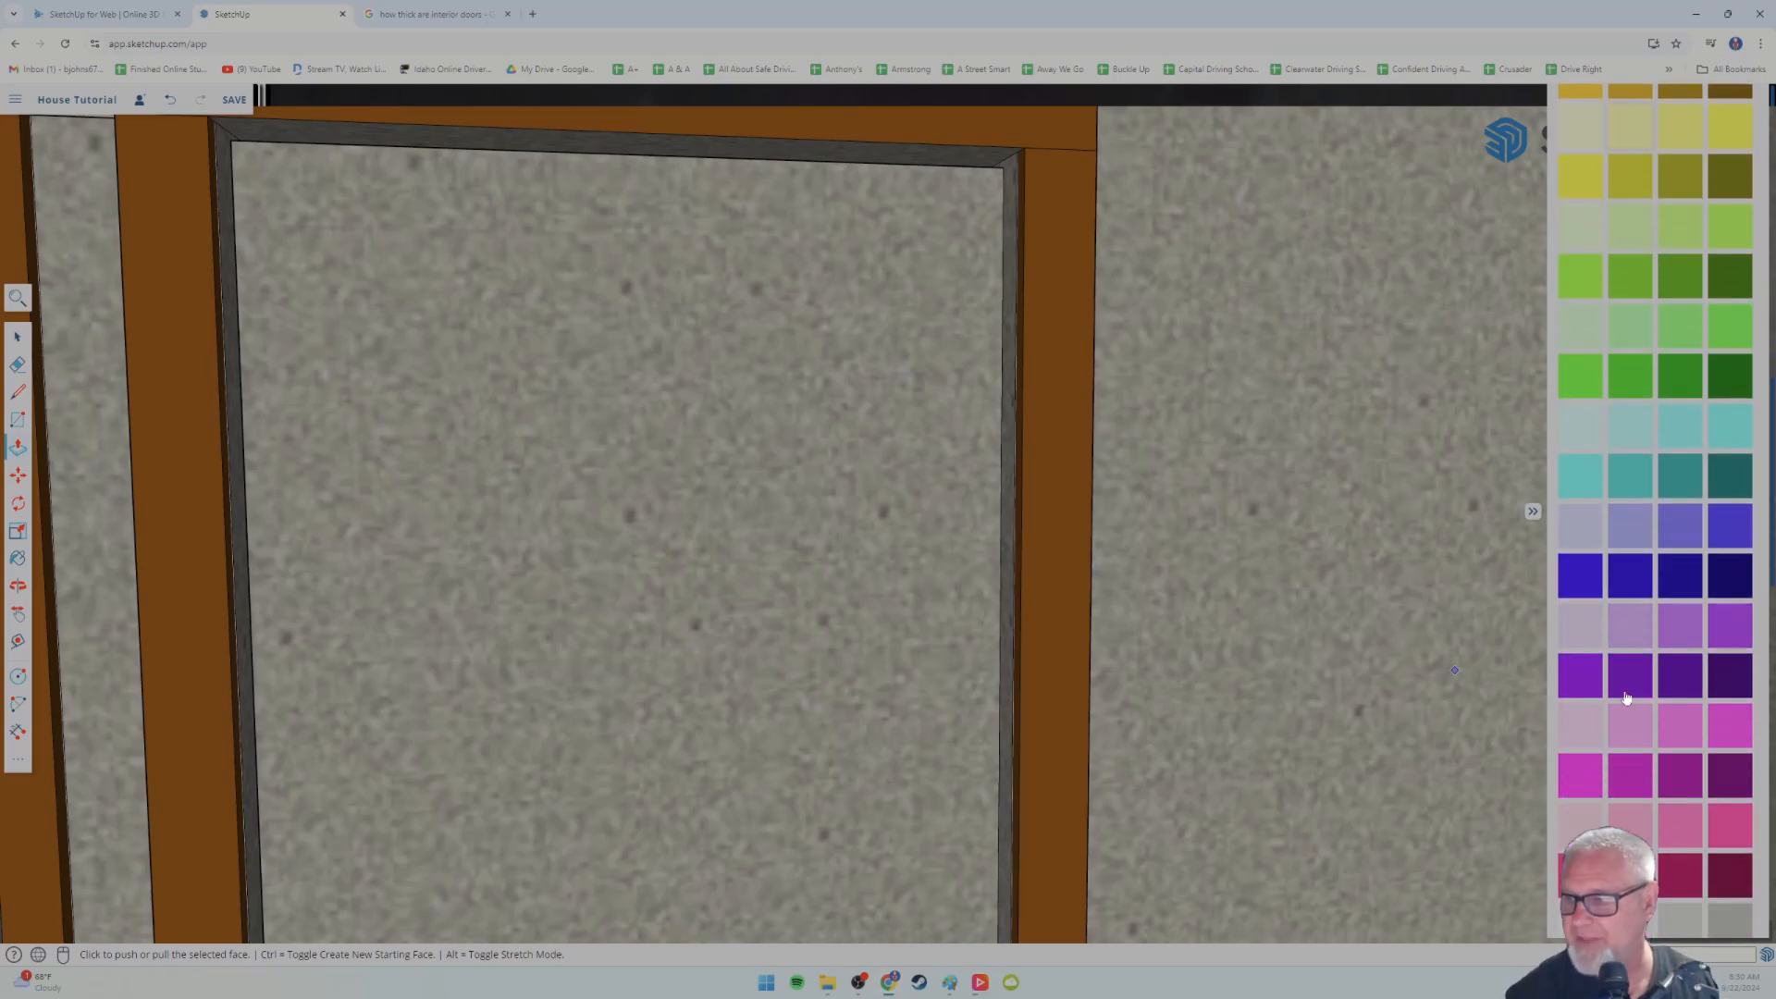
{"action": "left_click", "coordinate": [1630, 434]}
{"action": "left_click", "coordinate": [813, 511]}
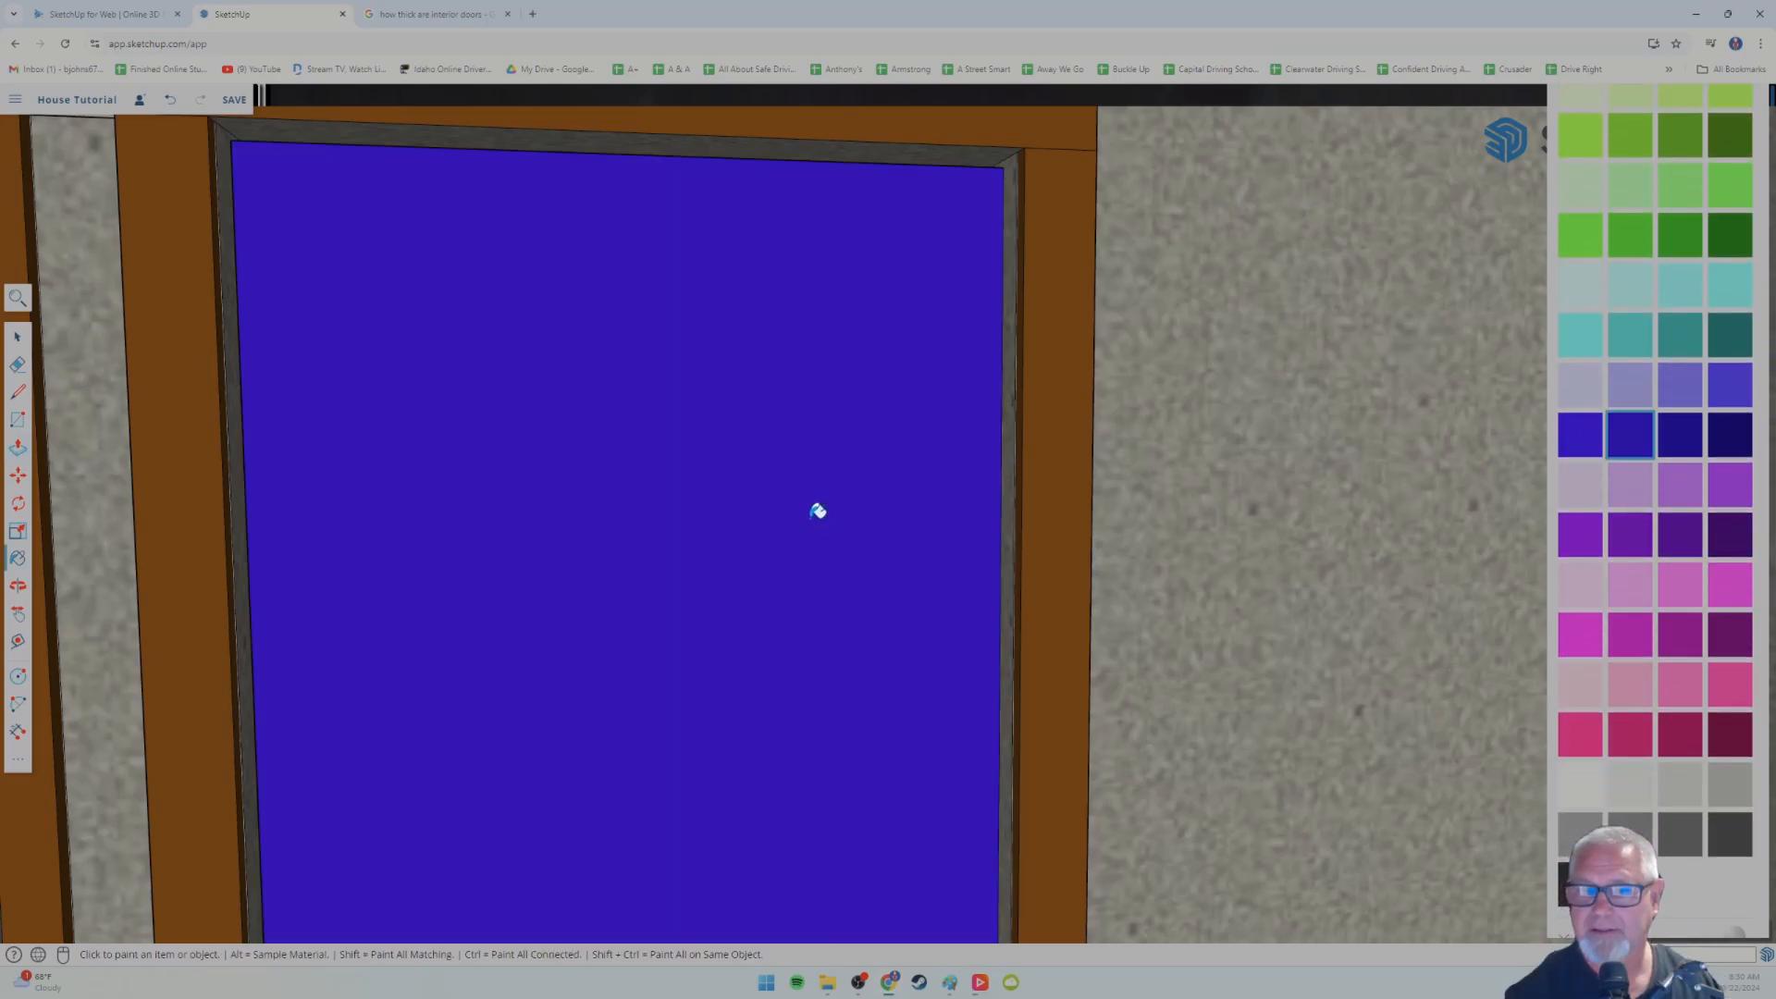
{"action": "scroll", "coordinate": [1200, 668], "scroll_direction": "down", "scroll_amount": 3}
{"action": "scroll", "coordinate": [1201, 667], "scroll_direction": "down", "scroll_amount": 2}
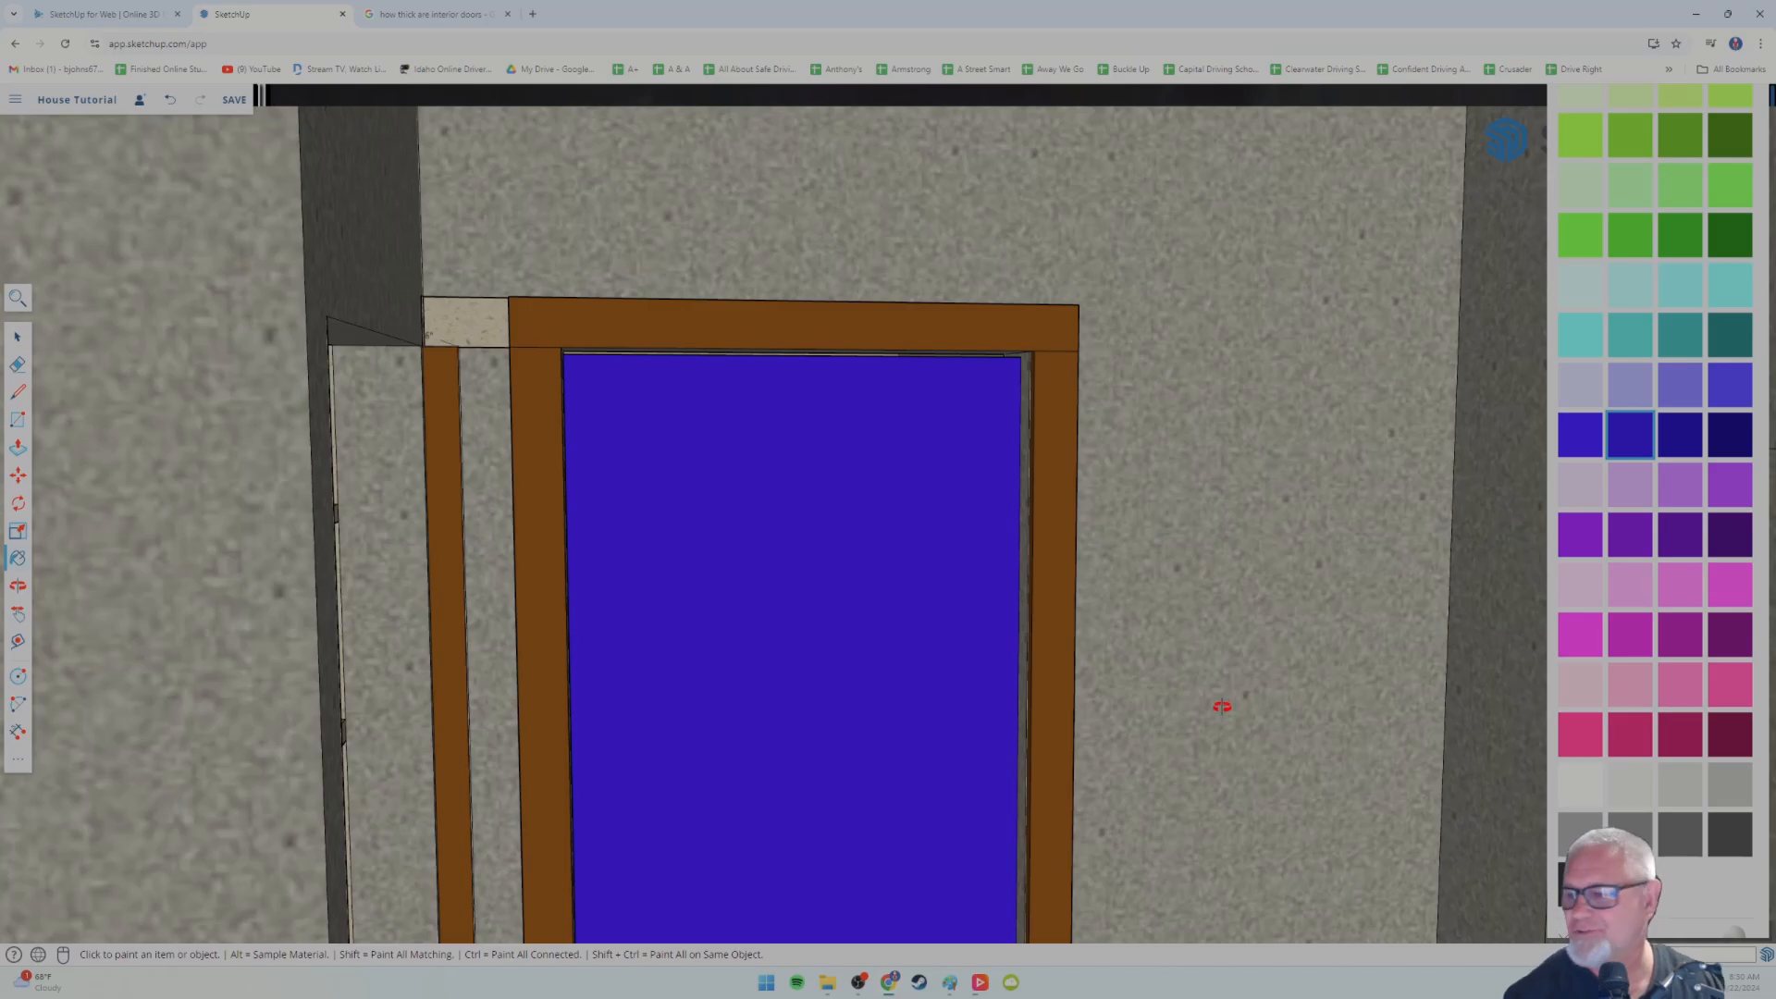
- Paint the door panel with the multicoloured horizontal plank material from the Wood collection
{"action": "scroll", "coordinate": [1599, 812], "scroll_direction": "down", "scroll_amount": 5}
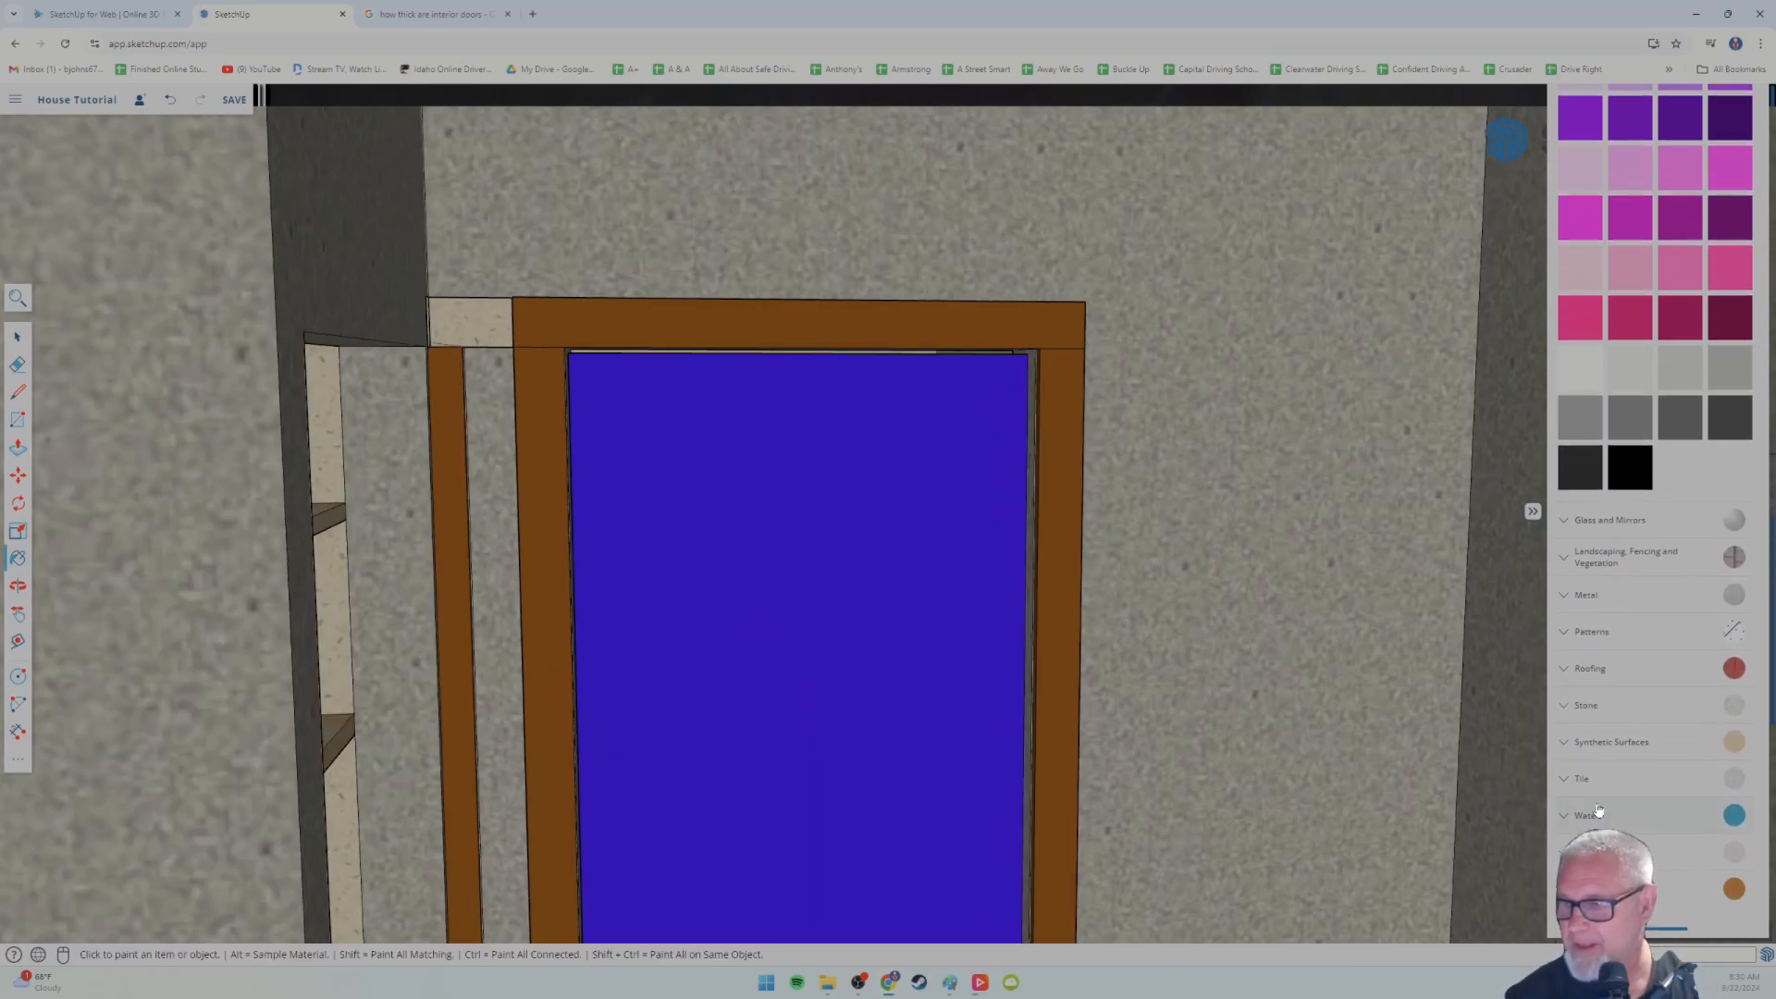
{"action": "scroll", "coordinate": [1600, 811], "scroll_direction": "down", "scroll_amount": 2}
{"action": "left_click", "coordinate": [1576, 686]}
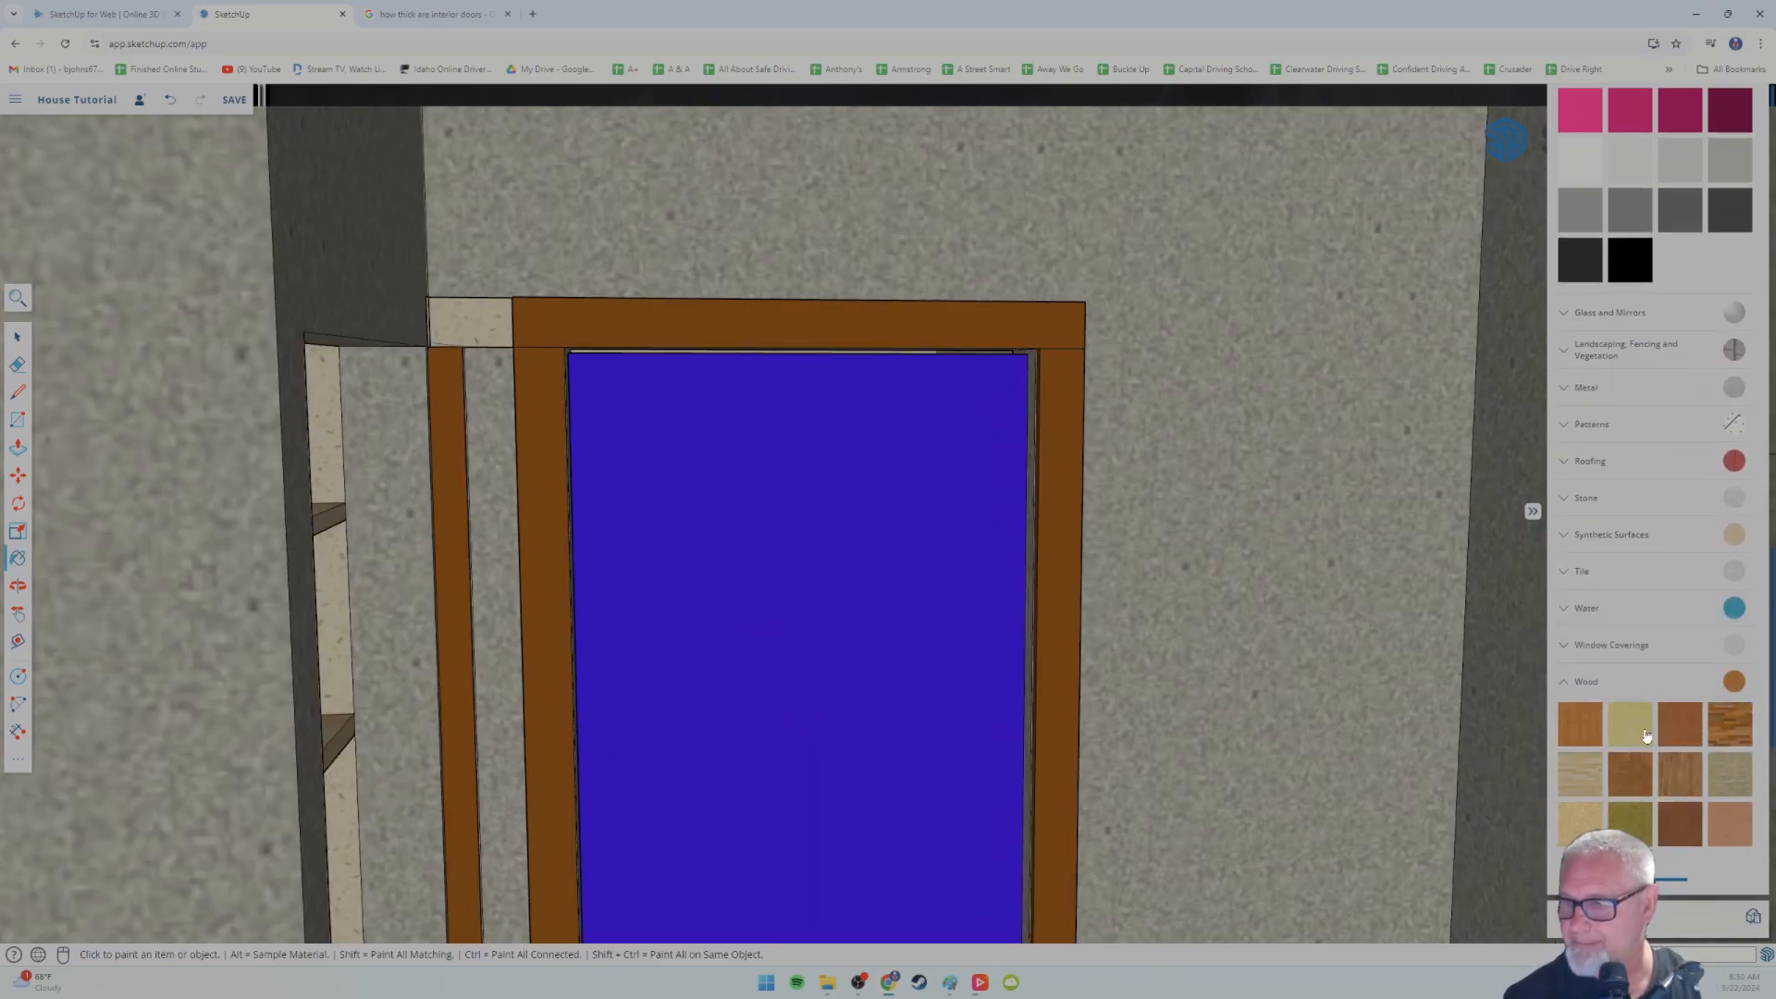
{"action": "left_click", "coordinate": [1733, 736]}
{"action": "left_click", "coordinate": [837, 646]}
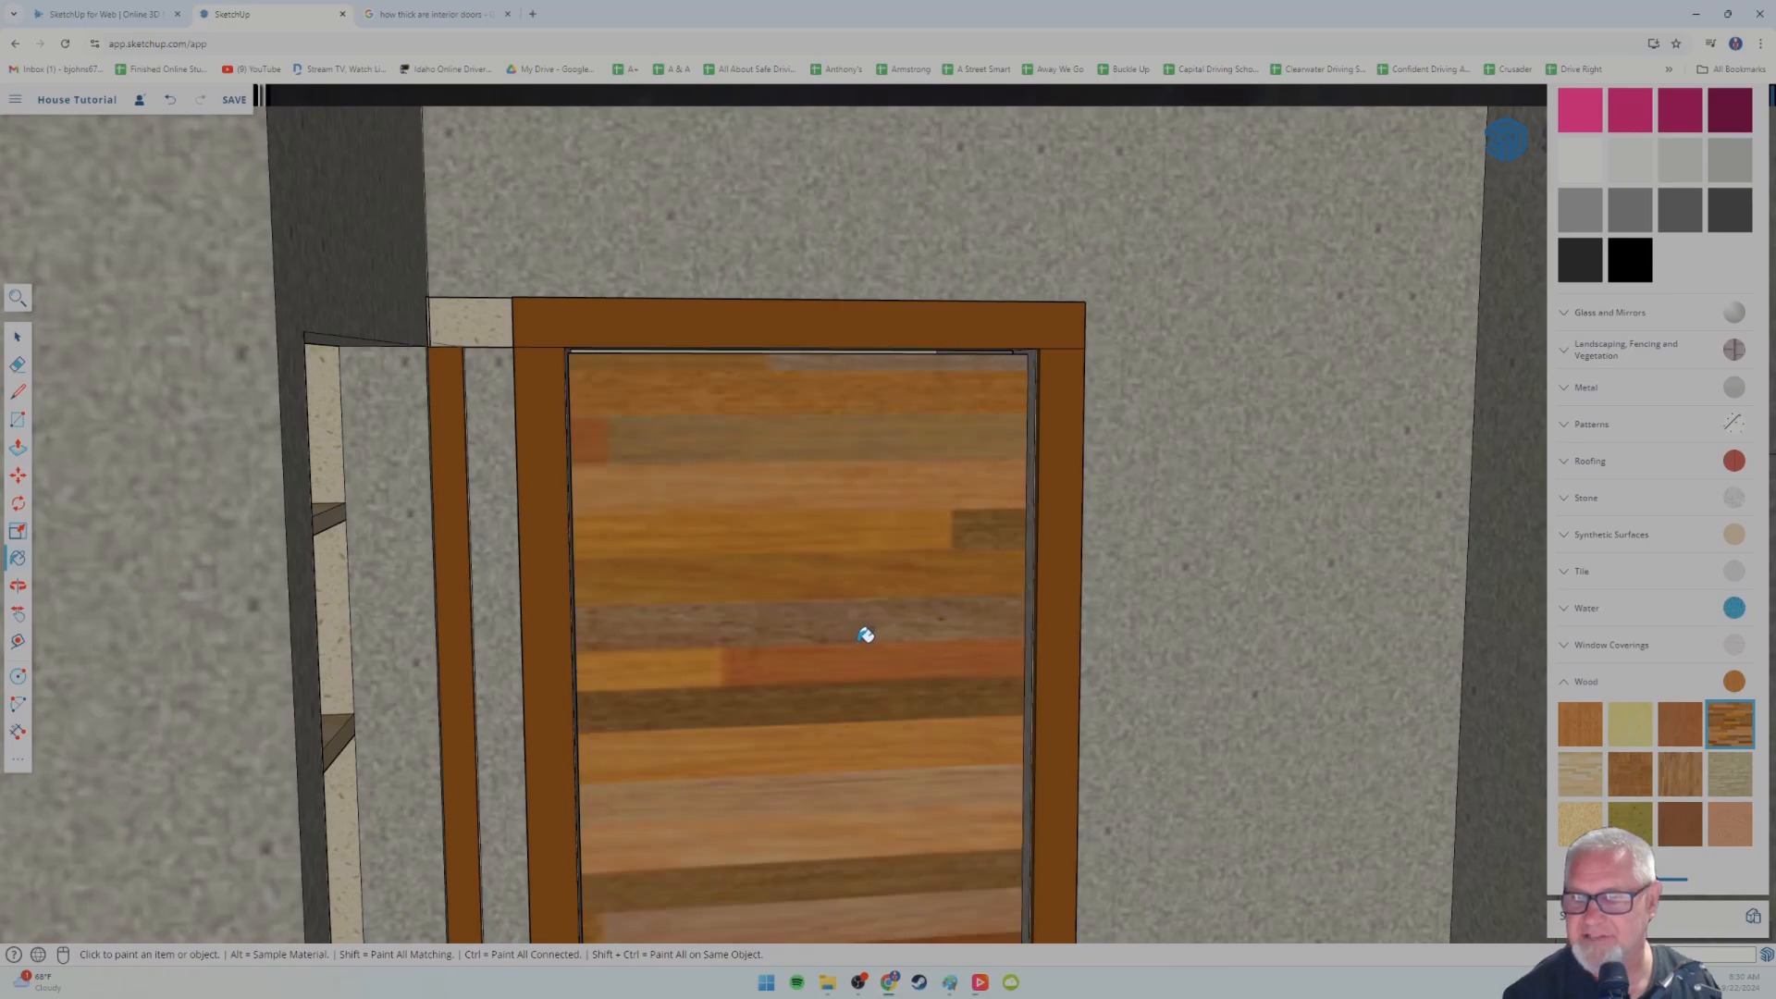
- Repaint the door panel with the pinkish-brown wood material with swirled grain
{"action": "left_click", "coordinate": [1743, 829]}
{"action": "left_click", "coordinate": [912, 663]}
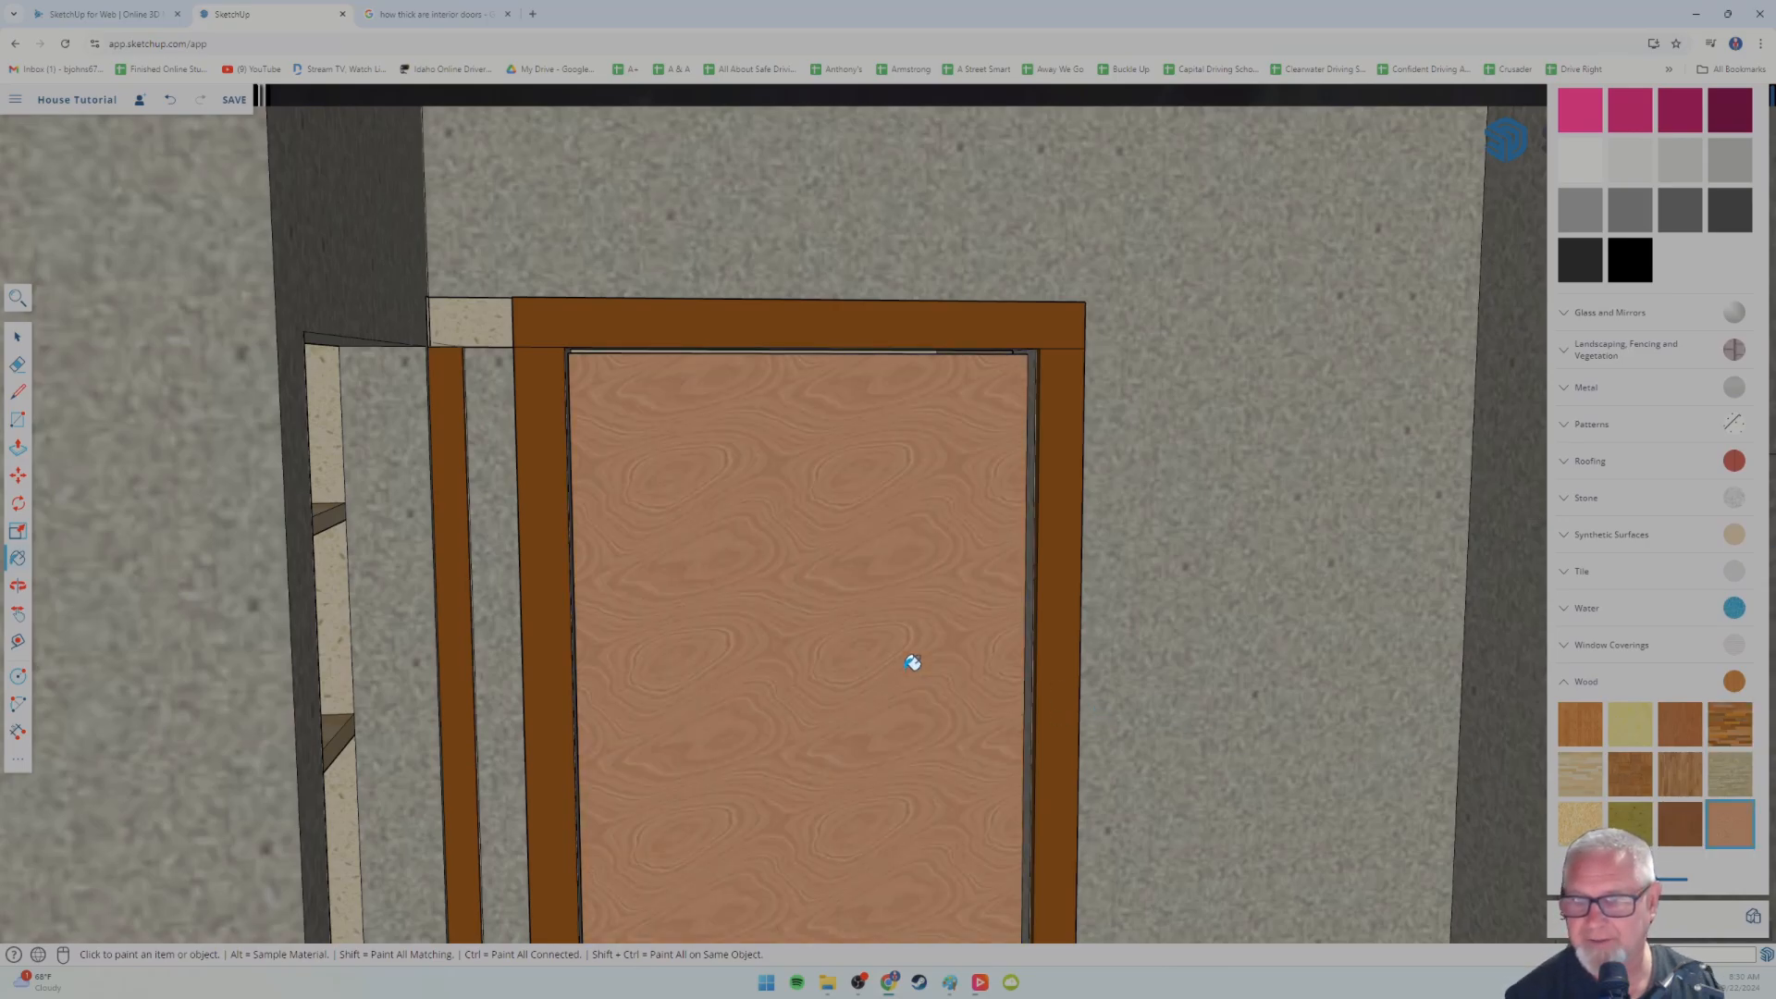
{"action": "middle_click_drag", "start_coordinate": [781, 713], "coordinate": [718, 722]}
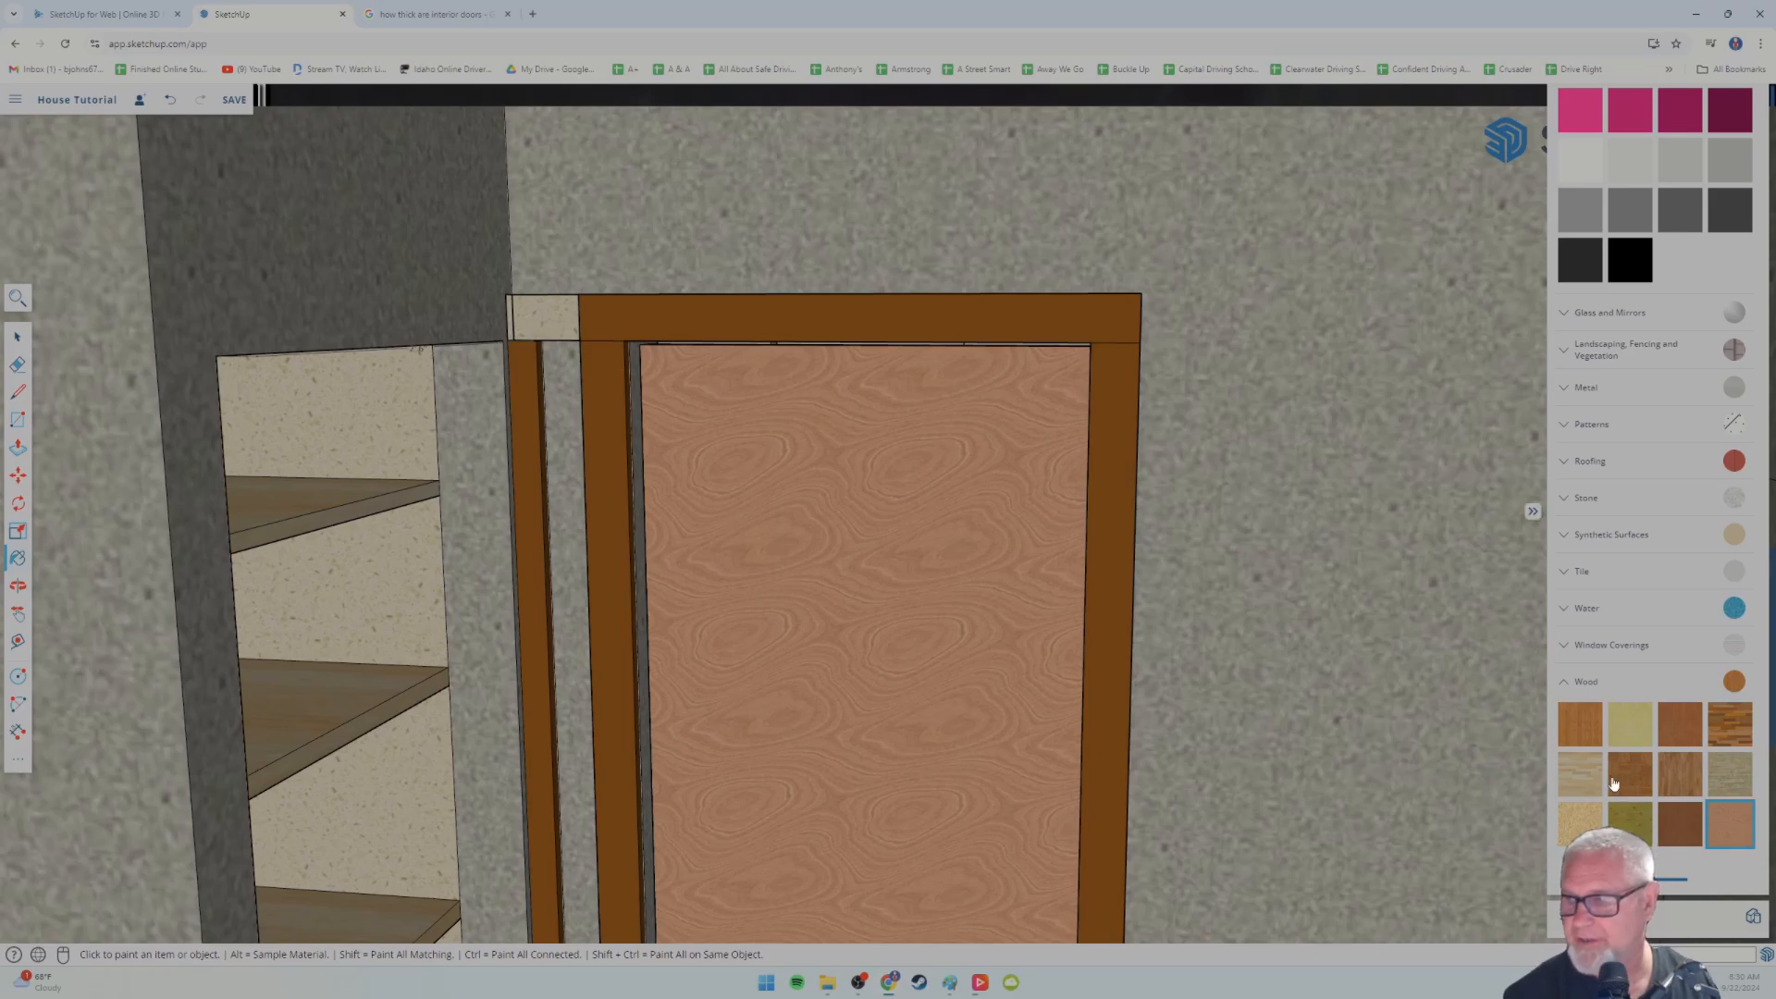
- Try three more Wood materials on the door panel: tan particle board, yellowish board and reddish-brown vertical grain
{"action": "left_click", "coordinate": [1593, 826]}
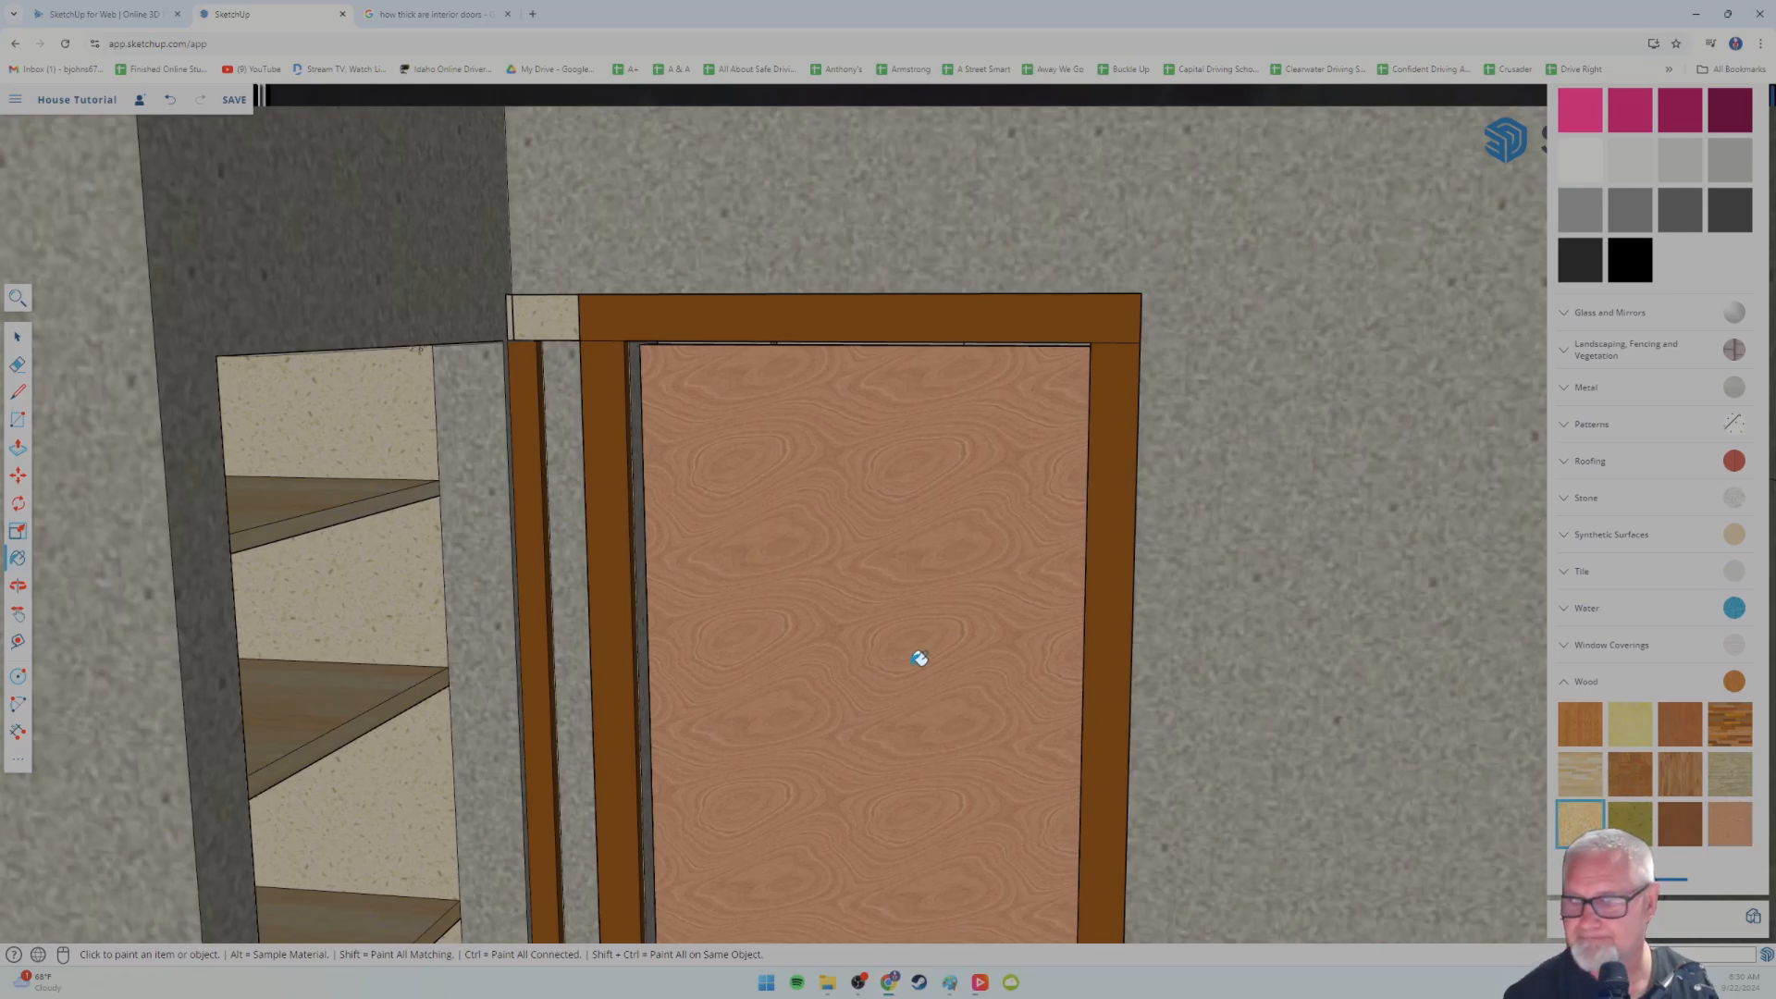
{"action": "left_click", "coordinate": [950, 658]}
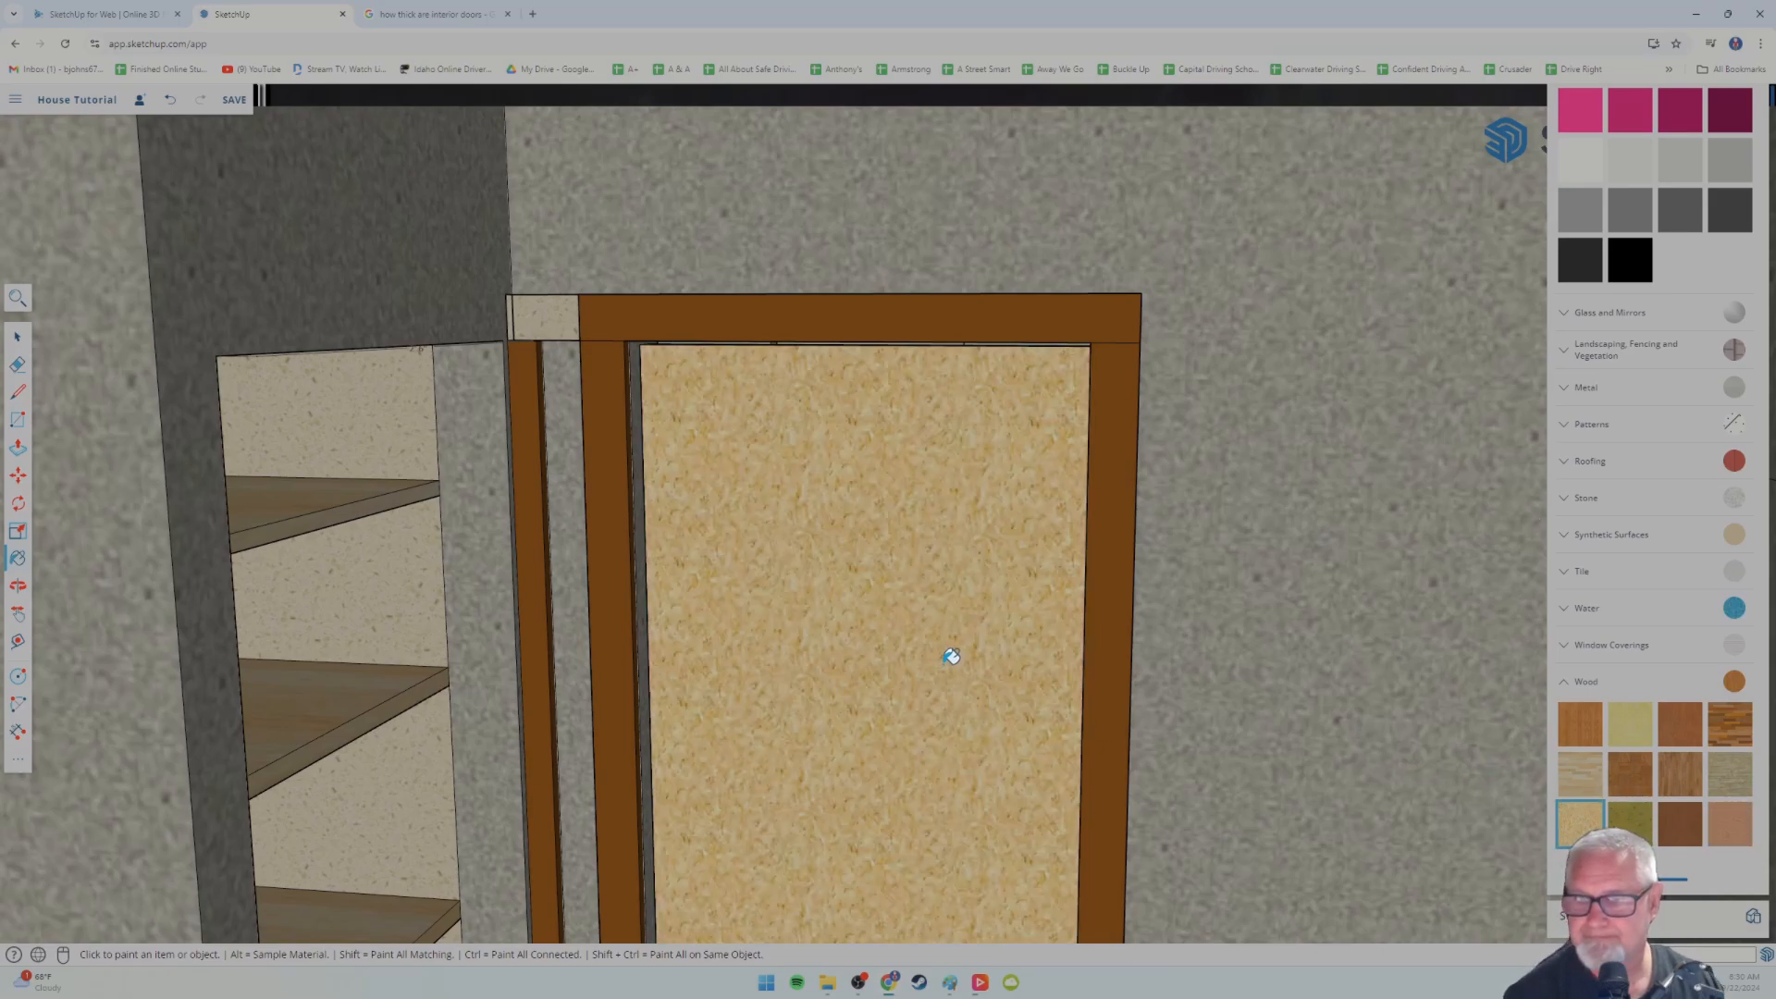
{"action": "left_click", "coordinate": [1623, 731]}
{"action": "left_click", "coordinate": [950, 646]}
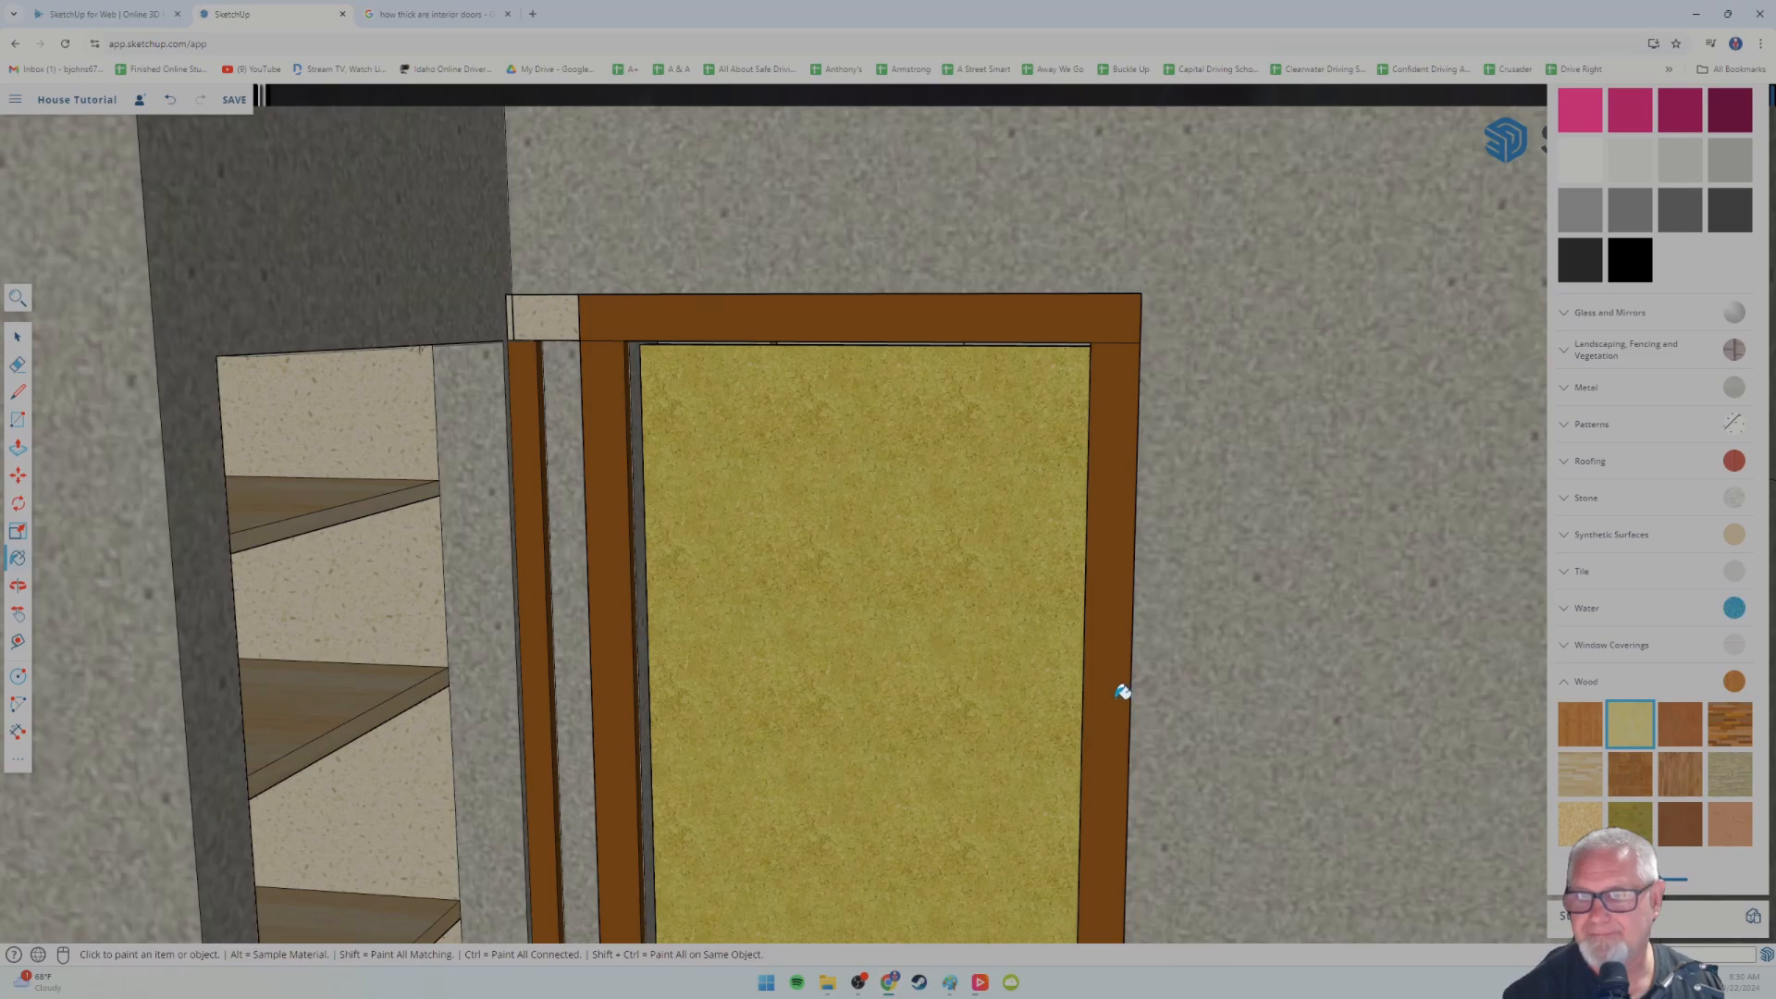
{"action": "left_click", "coordinate": [1680, 731]}
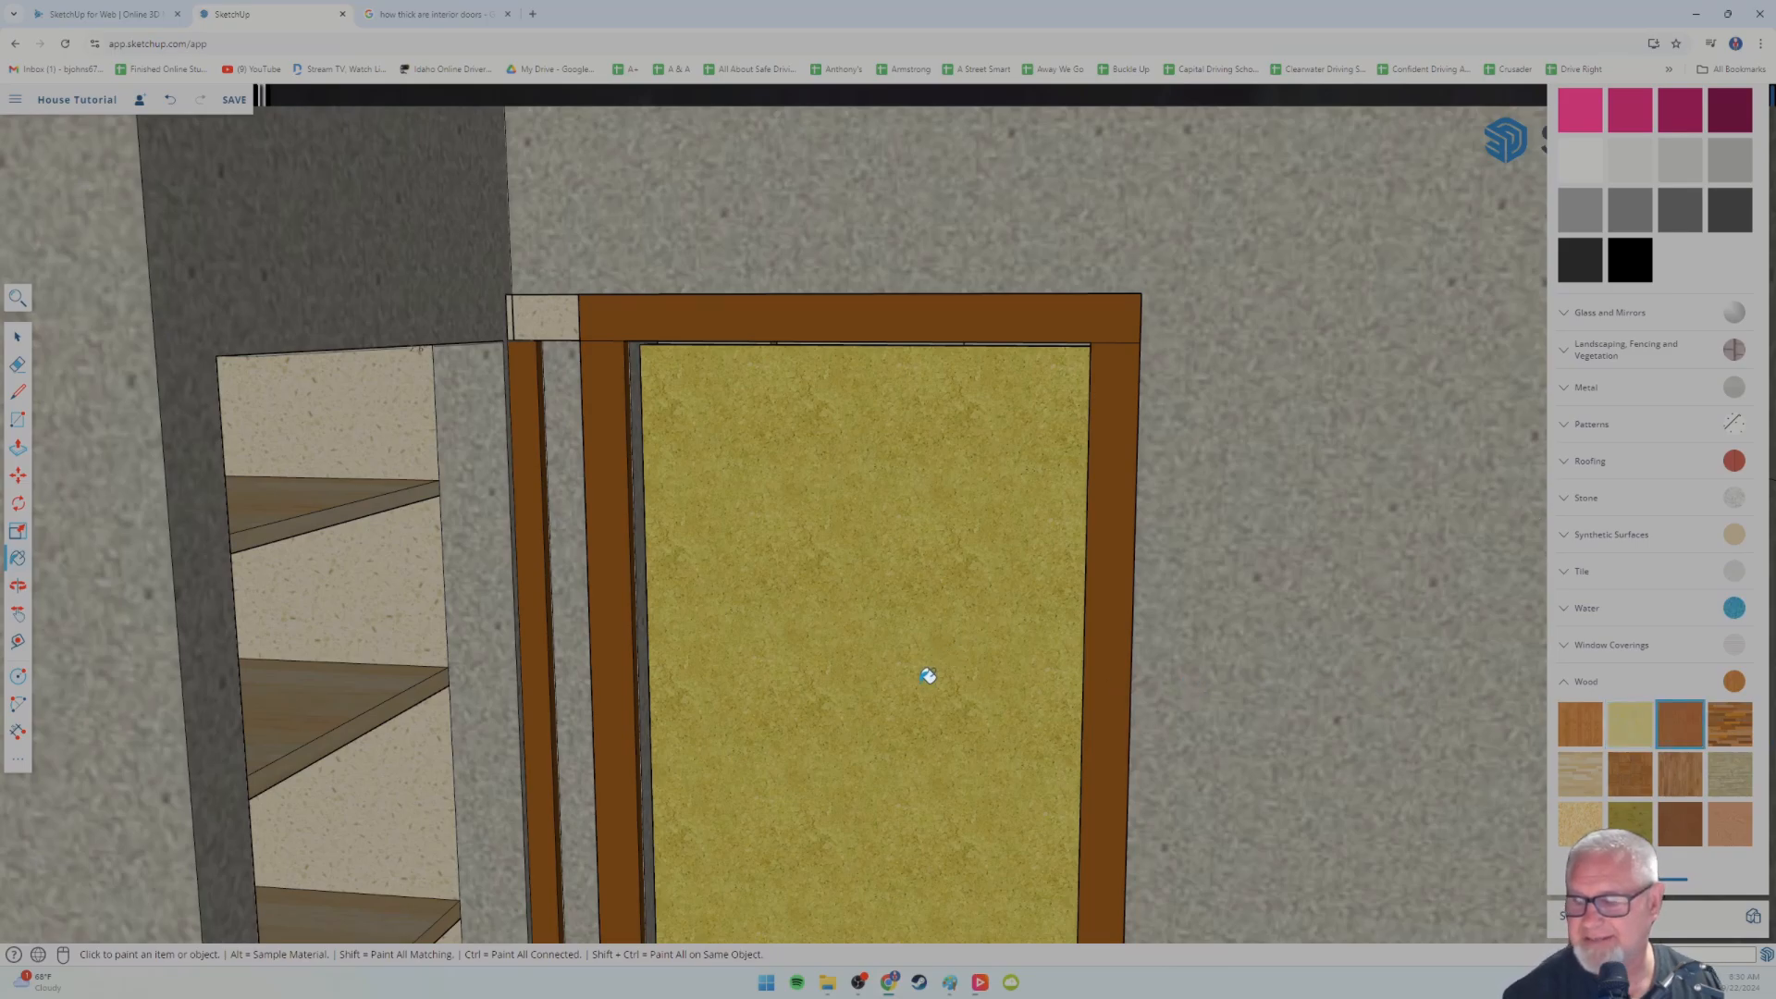
{"action": "left_click", "coordinate": [870, 655]}
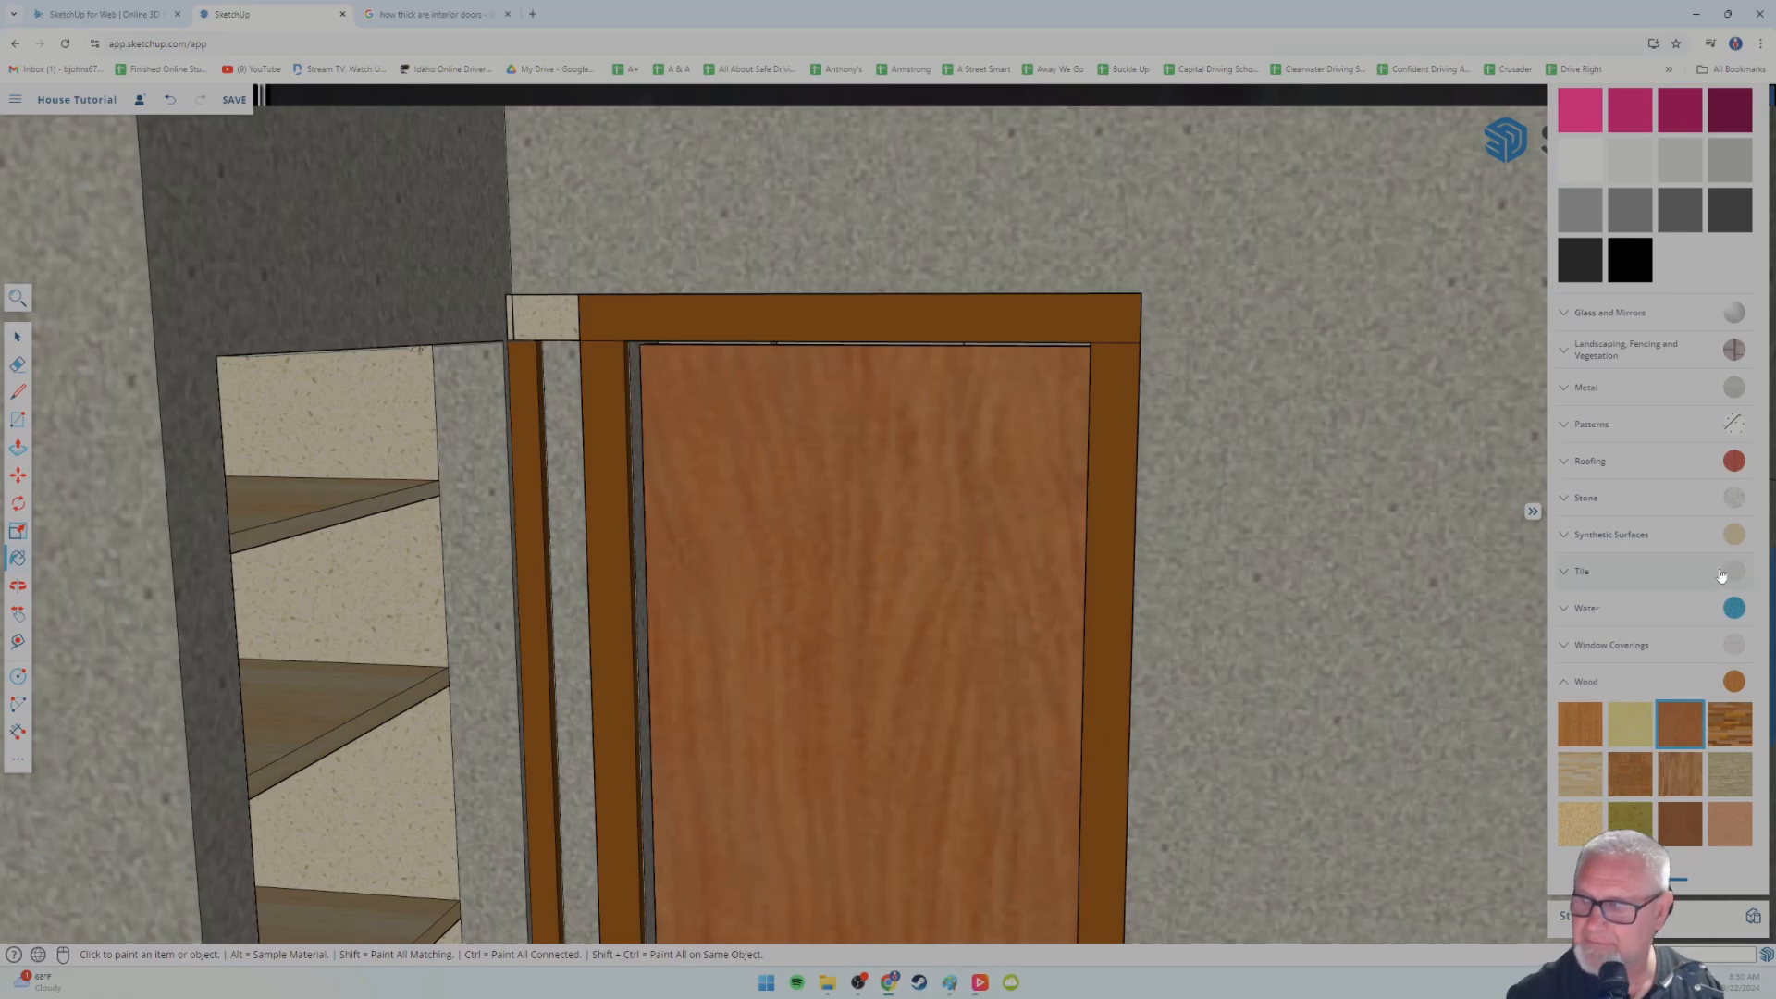
- Paint the door panel with the white swatch, the lightest of the neutral colours
{"action": "scroll", "coordinate": [1629, 430], "scroll_direction": "up", "scroll_amount": 2}
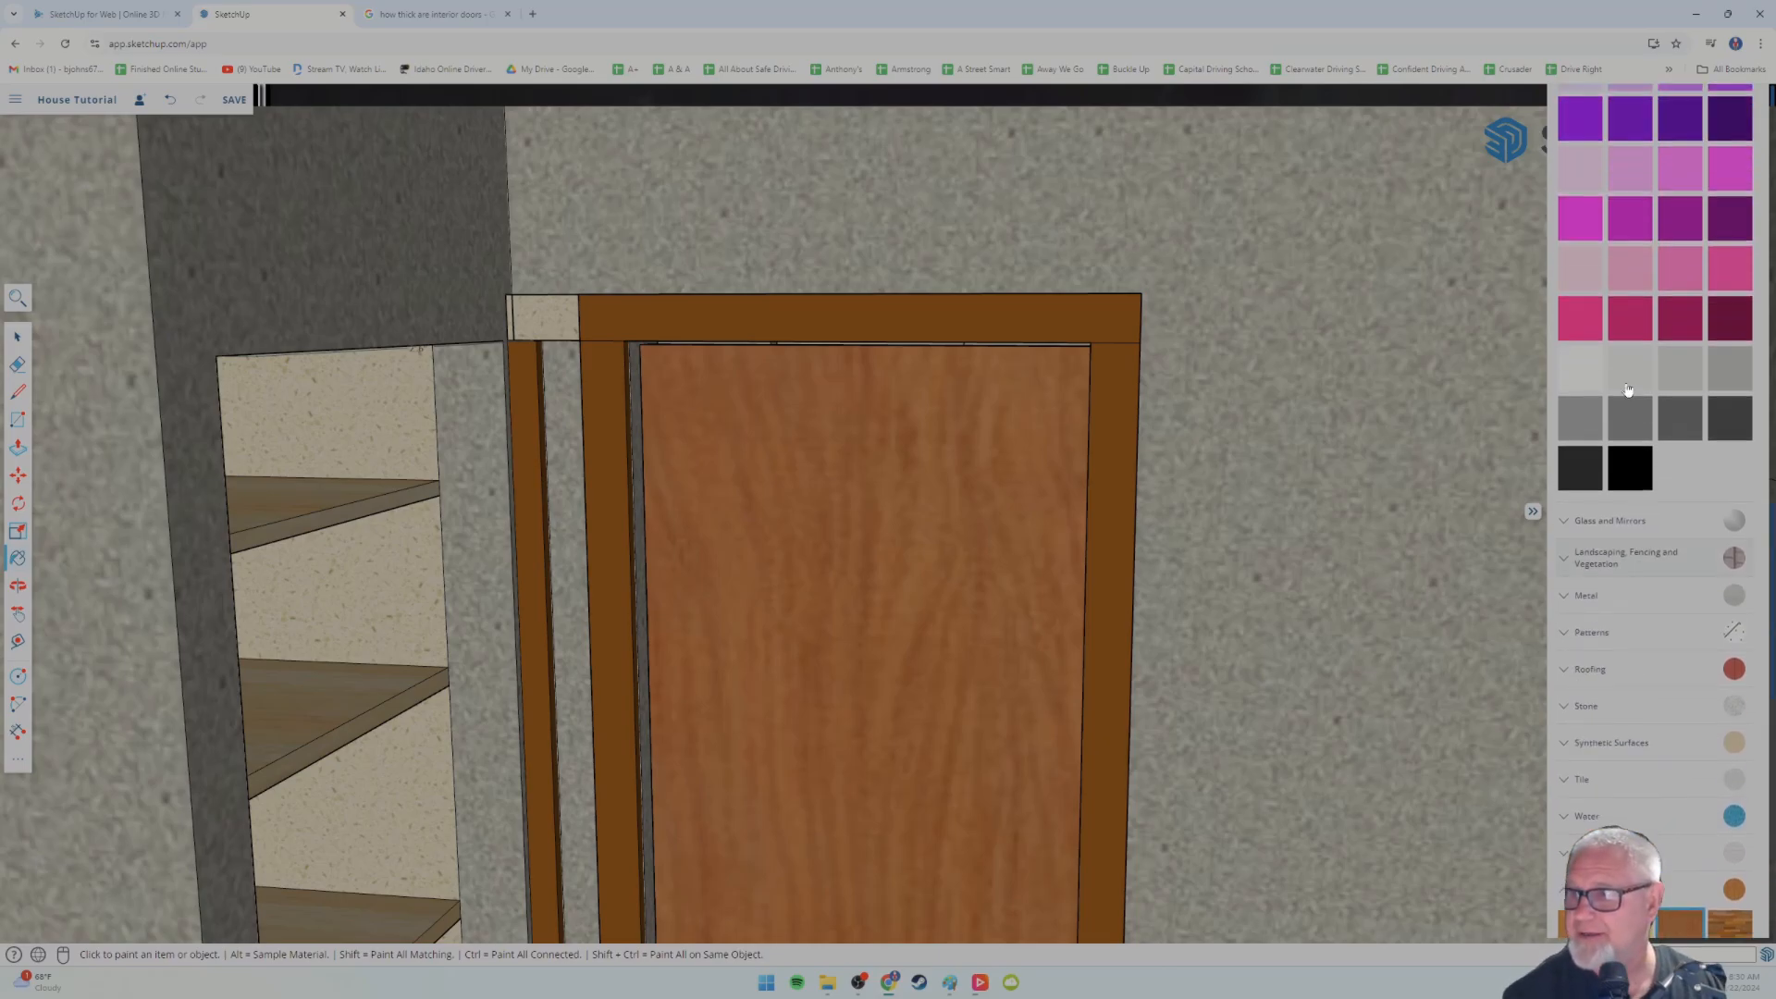
{"action": "left_click", "coordinate": [1598, 376]}
{"action": "left_click", "coordinate": [895, 511]}
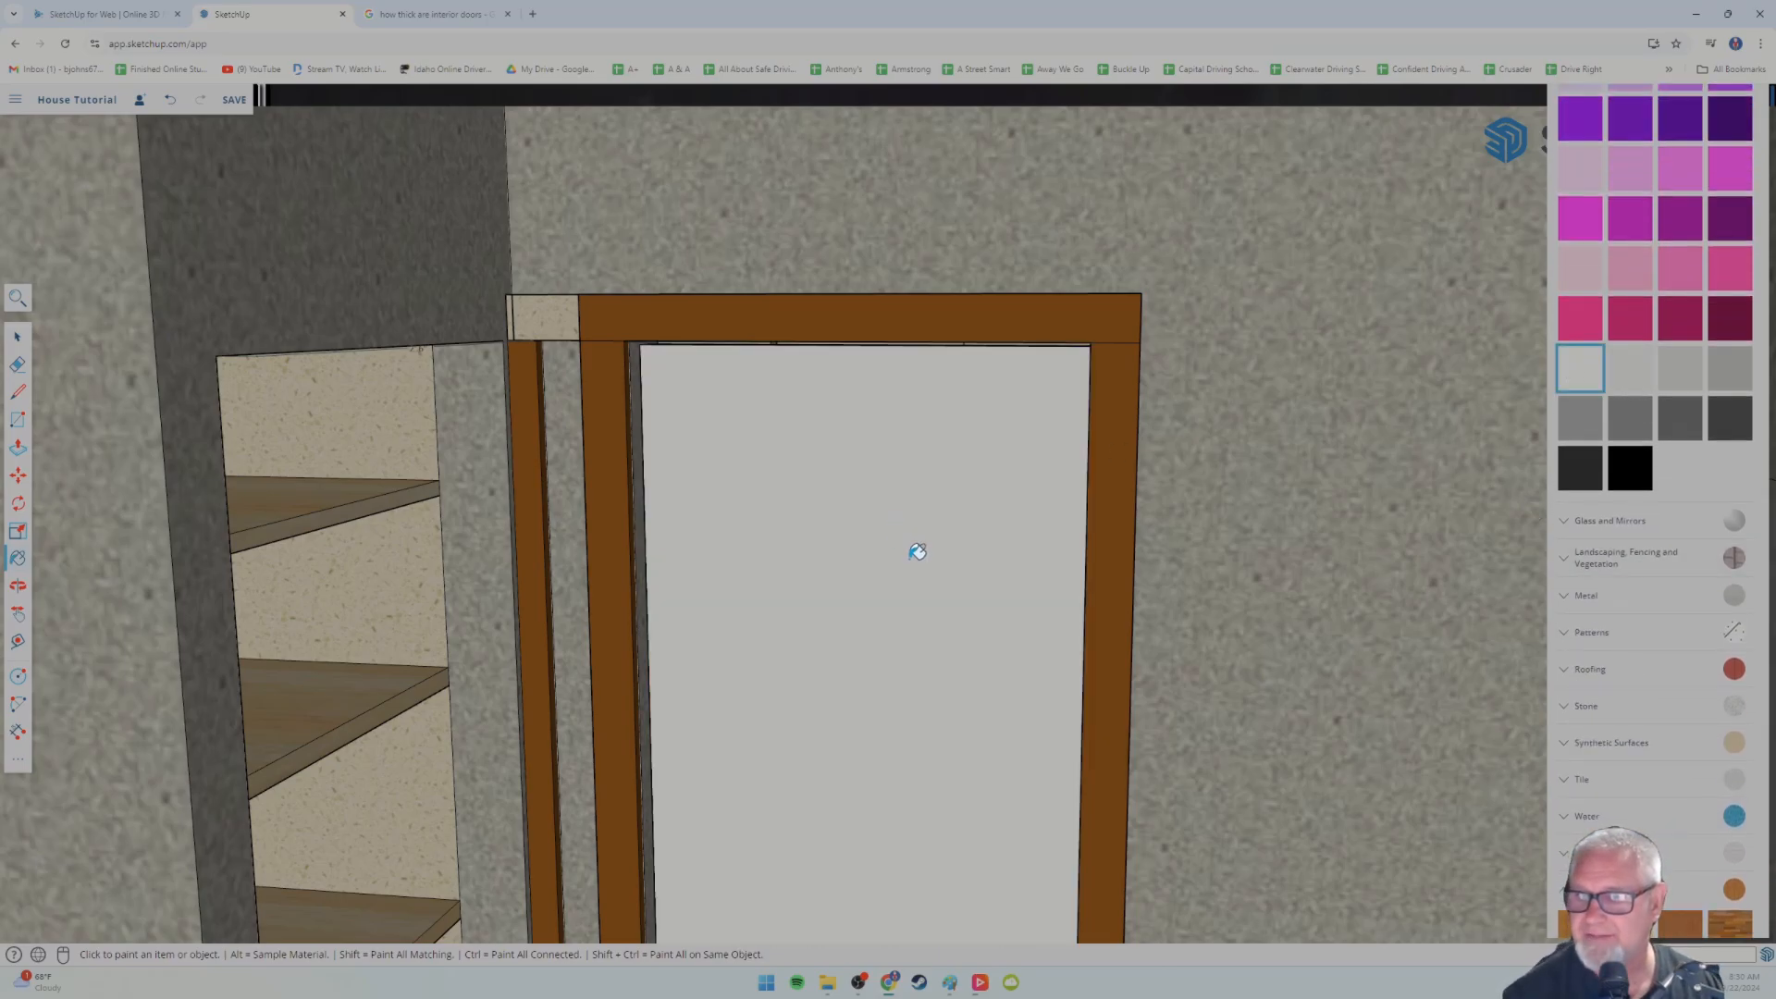
{"action": "scroll", "coordinate": [917, 551], "scroll_direction": "down", "scroll_amount": 1}
{"action": "scroll", "coordinate": [1043, 575], "scroll_direction": "down", "scroll_amount": 1}
{"action": "scroll", "coordinate": [1122, 559], "scroll_direction": "up", "scroll_amount": 5}
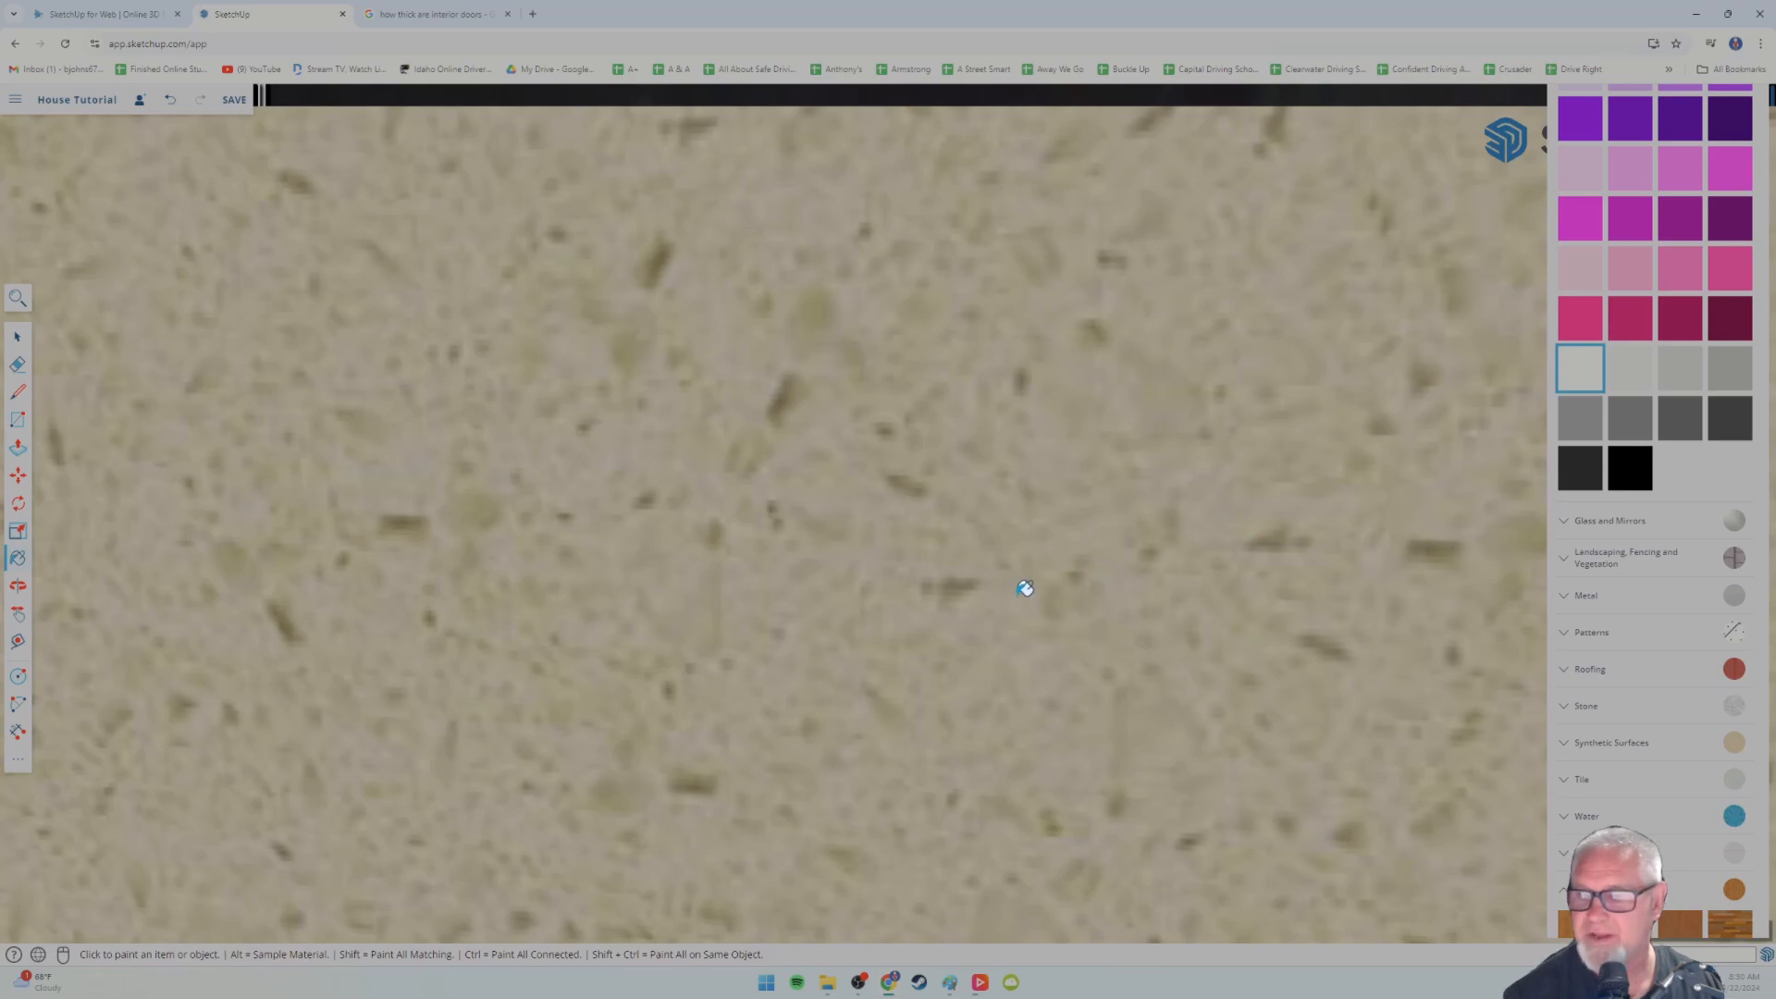
{"action": "scroll", "coordinate": [1025, 589], "scroll_direction": "up", "scroll_amount": 4}
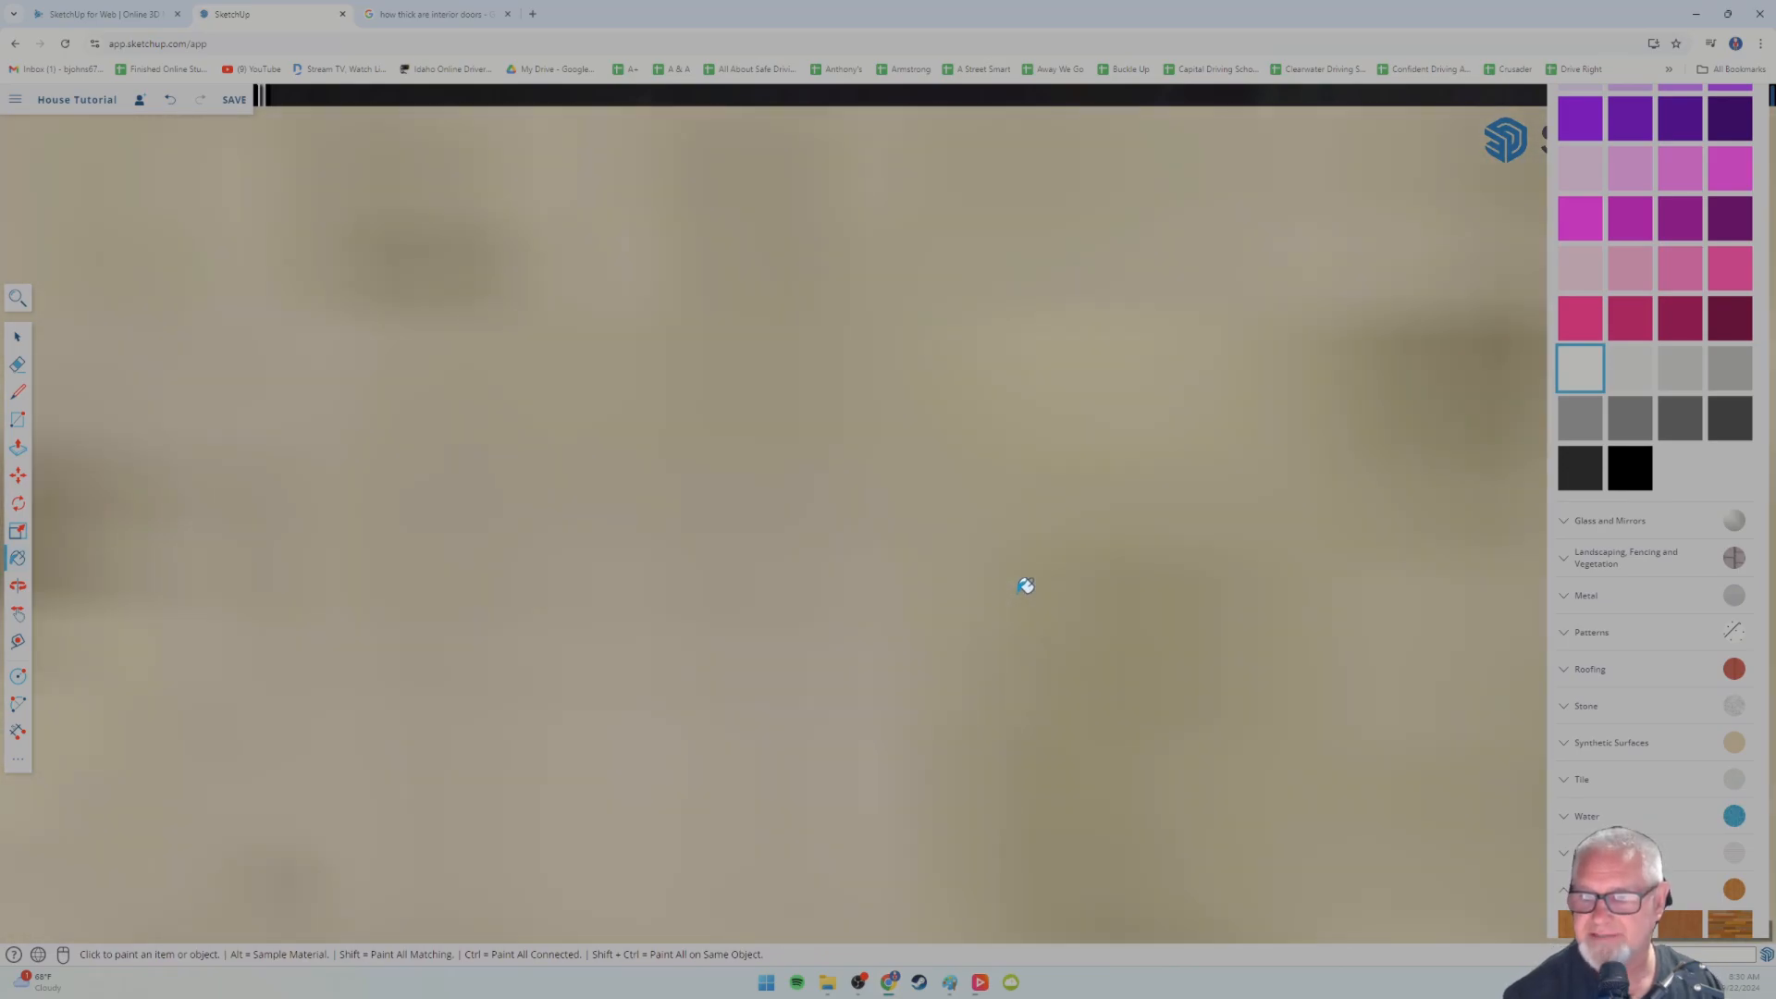
{"action": "scroll", "coordinate": [1025, 584], "scroll_direction": "down", "scroll_amount": 6}
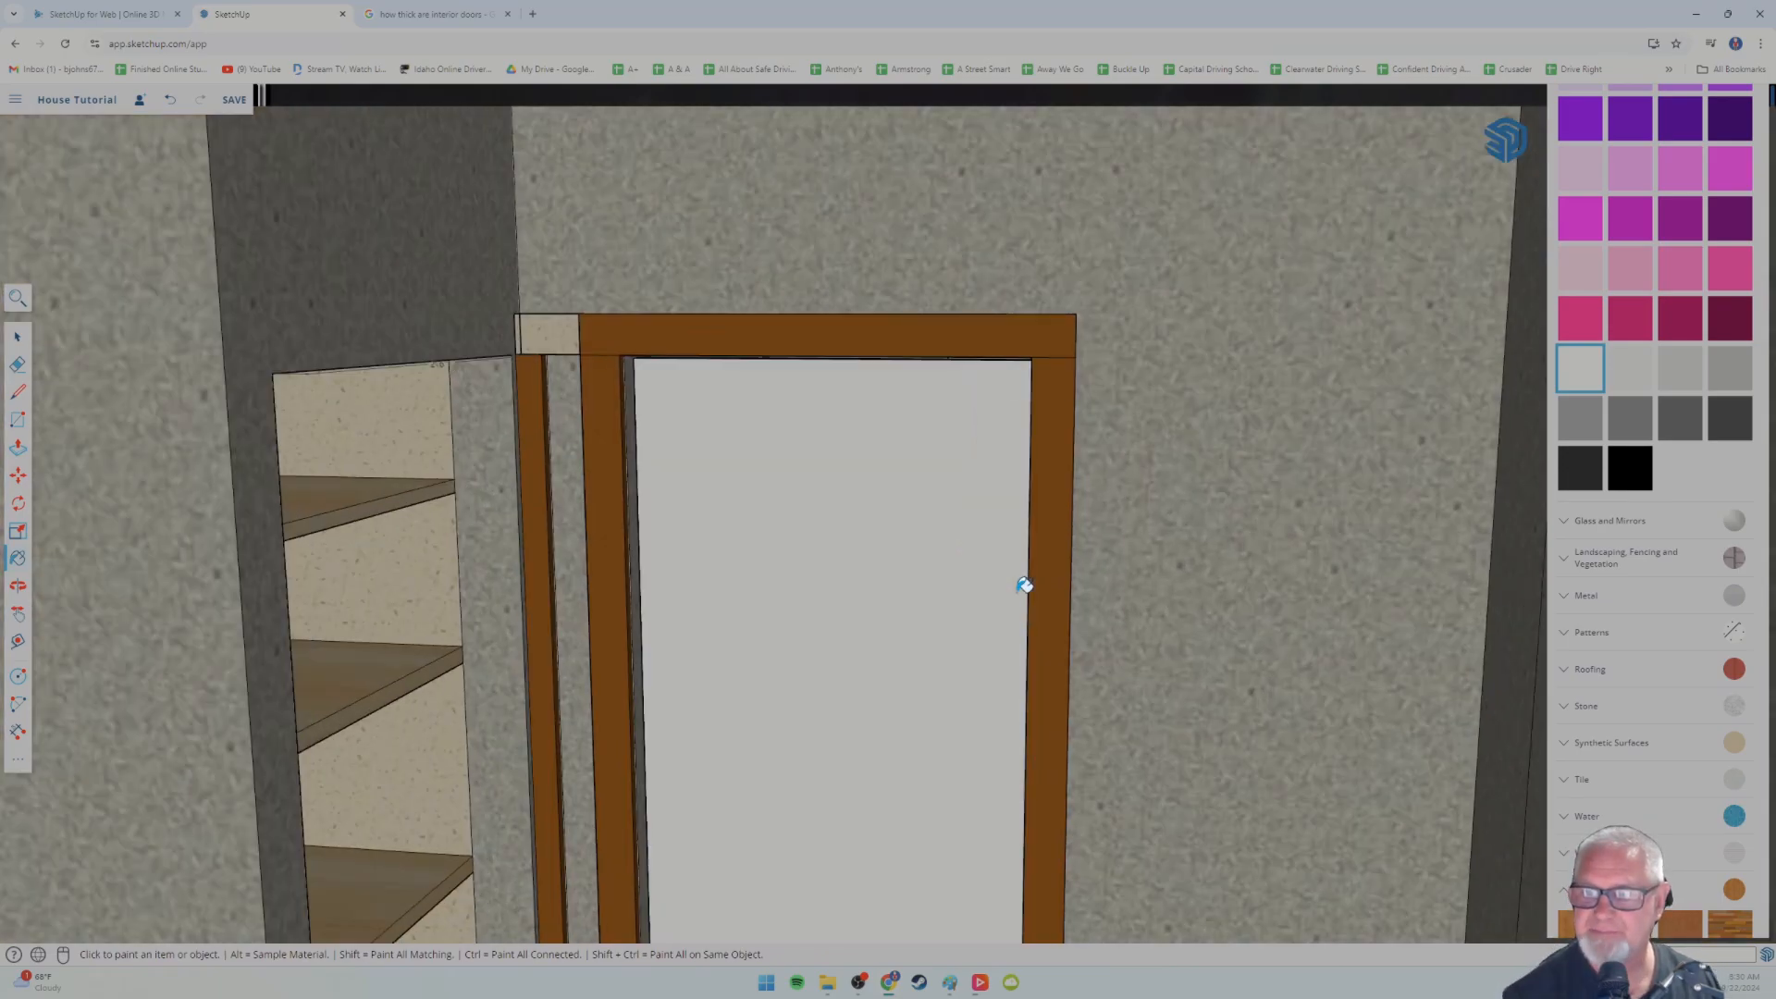
{"action": "scroll", "coordinate": [1024, 586], "scroll_direction": "up", "scroll_amount": 2}
{"action": "left_click", "coordinate": [1630, 370]}
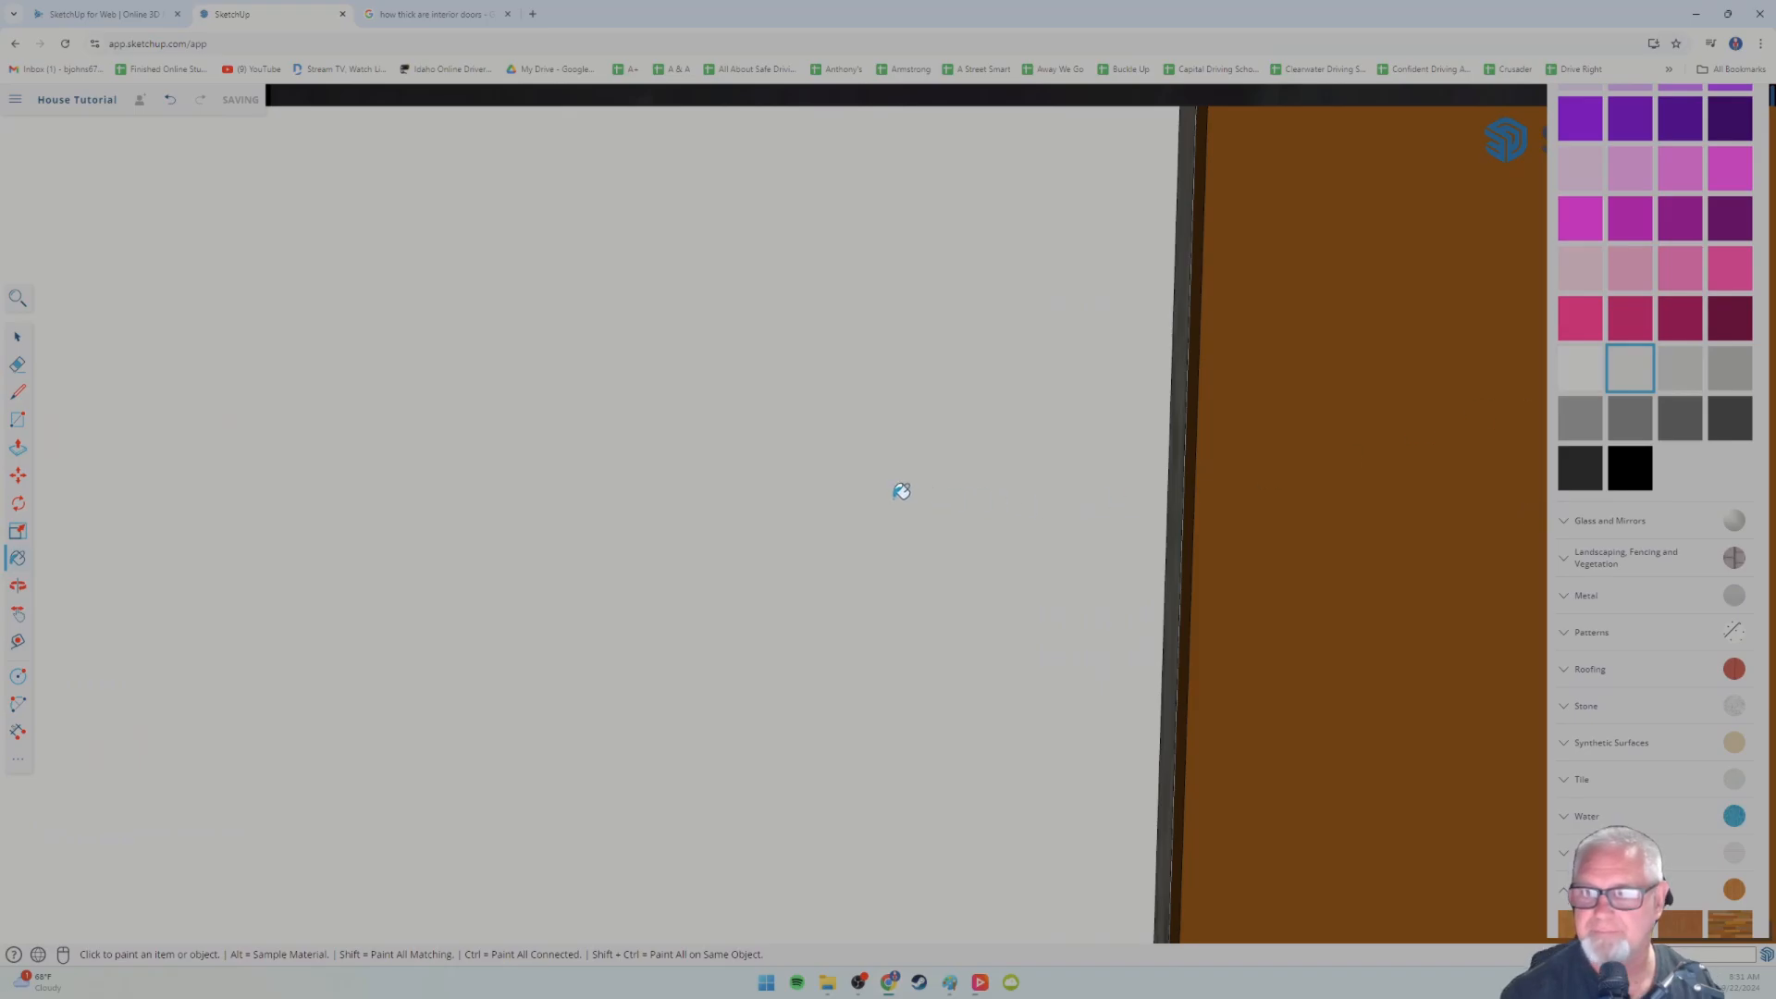
{"action": "scroll", "coordinate": [905, 487], "scroll_direction": "down", "scroll_amount": 5}
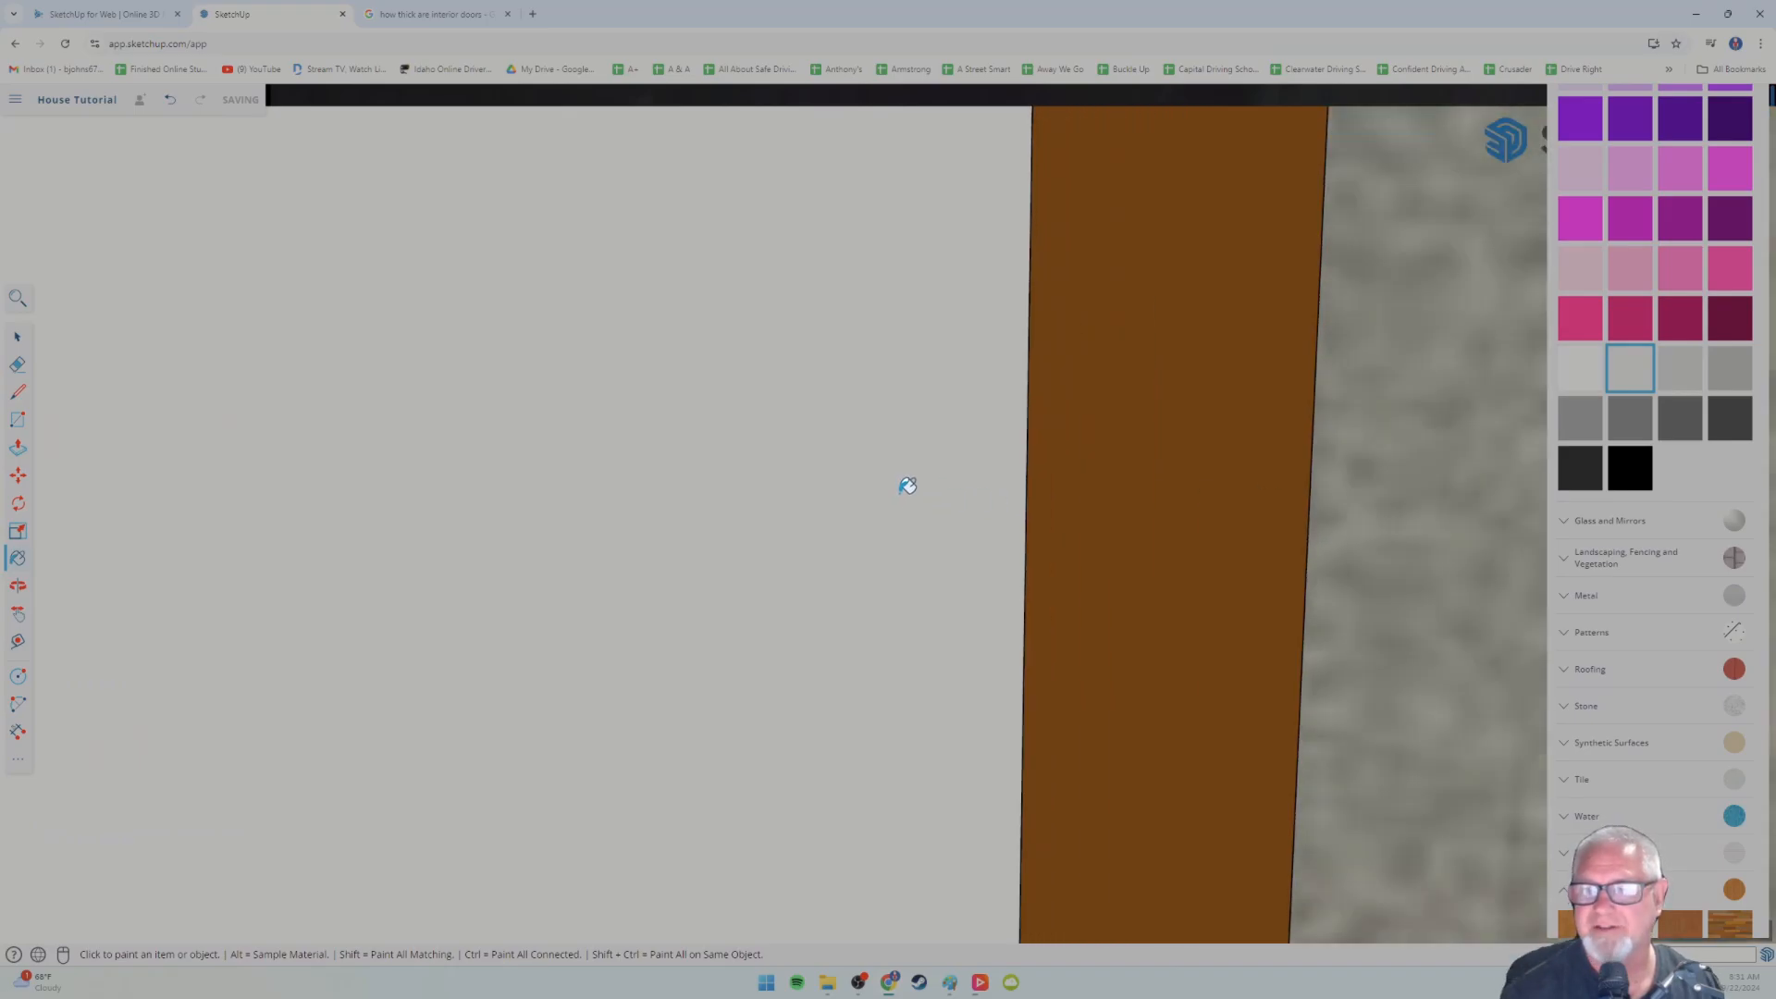
{"action": "key", "text": "o"}
{"action": "middle_click_drag", "start_coordinate": [776, 519], "coordinate": [761, 522]}
{"action": "middle_click_drag", "start_coordinate": [884, 493], "coordinate": [829, 499]}
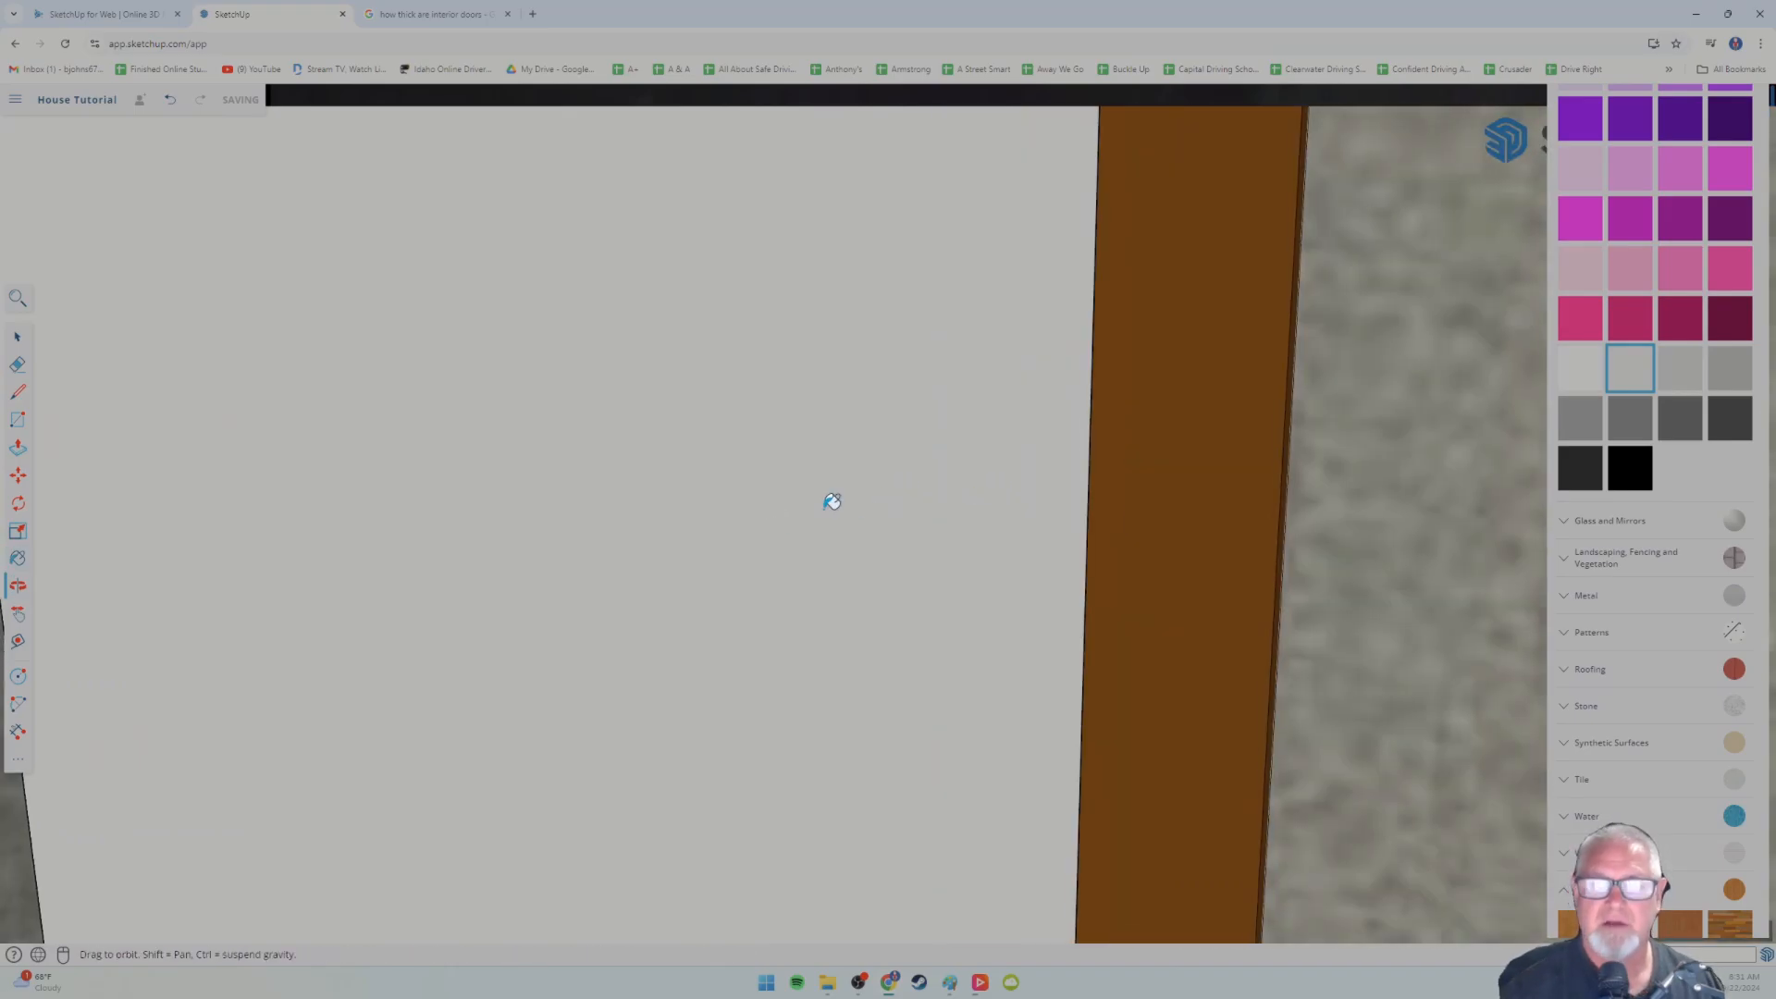
{"action": "scroll", "coordinate": [831, 501], "scroll_direction": "down", "scroll_amount": 2}
{"action": "scroll", "coordinate": [832, 501], "scroll_direction": "down", "scroll_amount": 4}
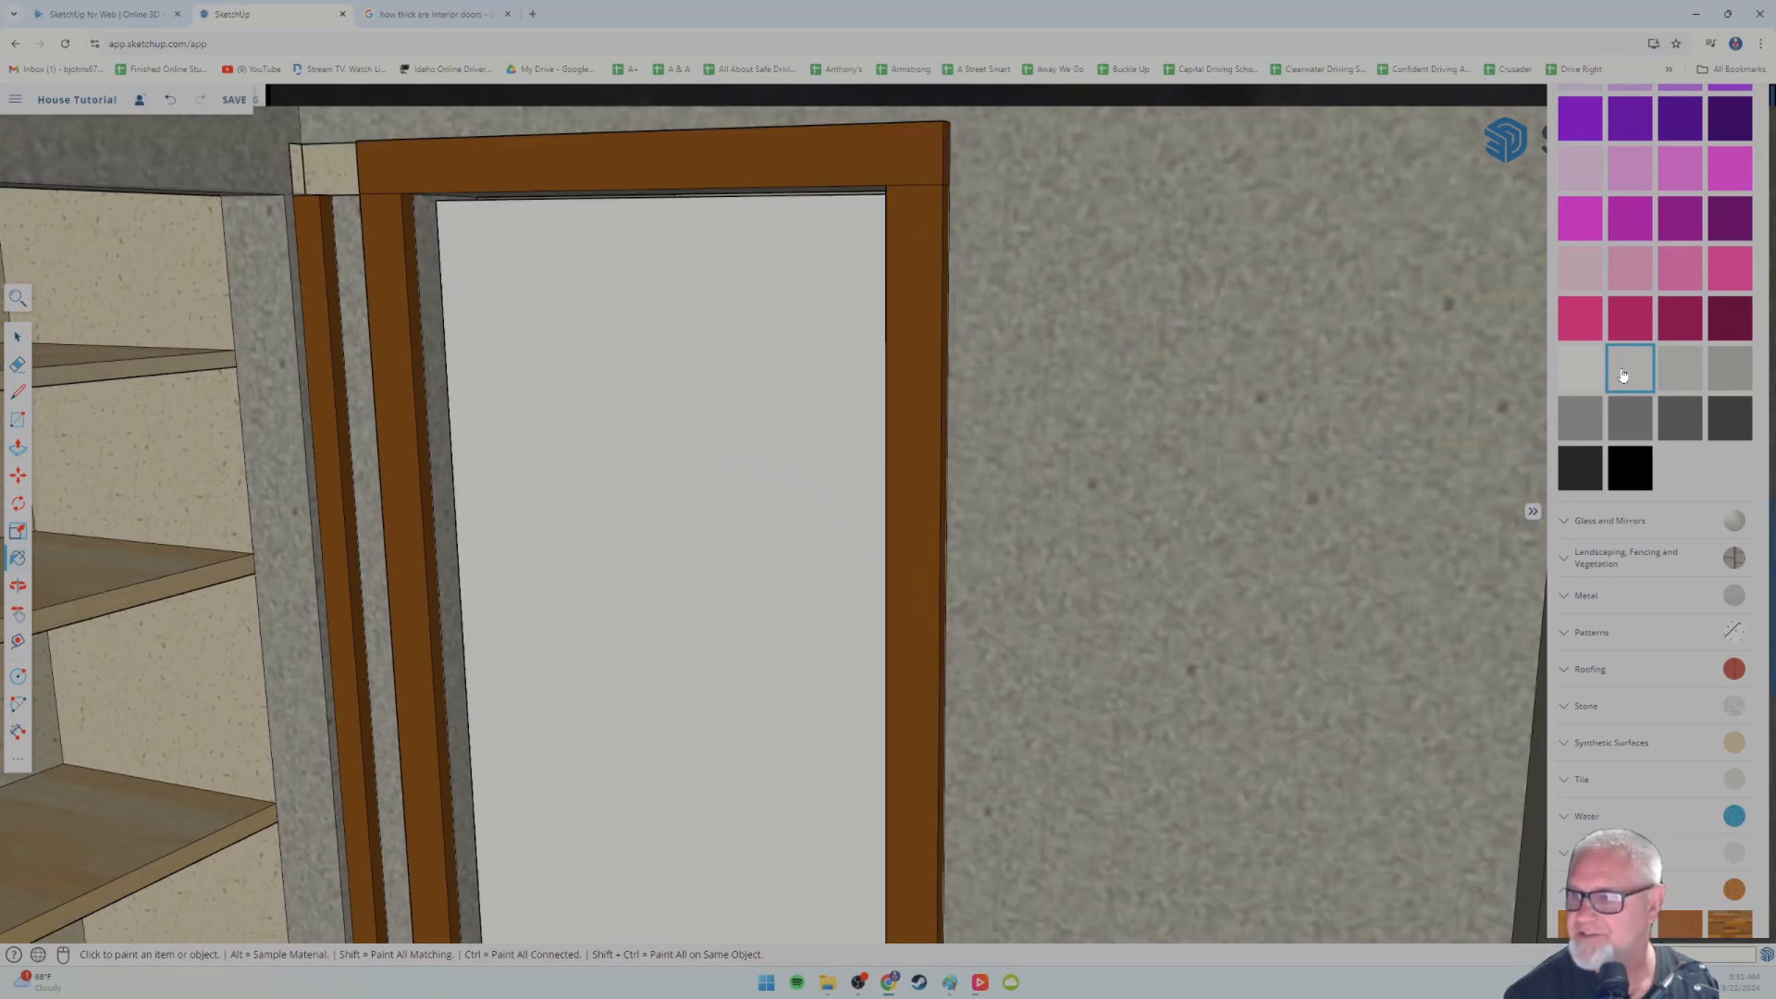
- Repaint the door panel with the third-lightest neutral gray colour
{"action": "left_click", "coordinate": [1680, 370]}
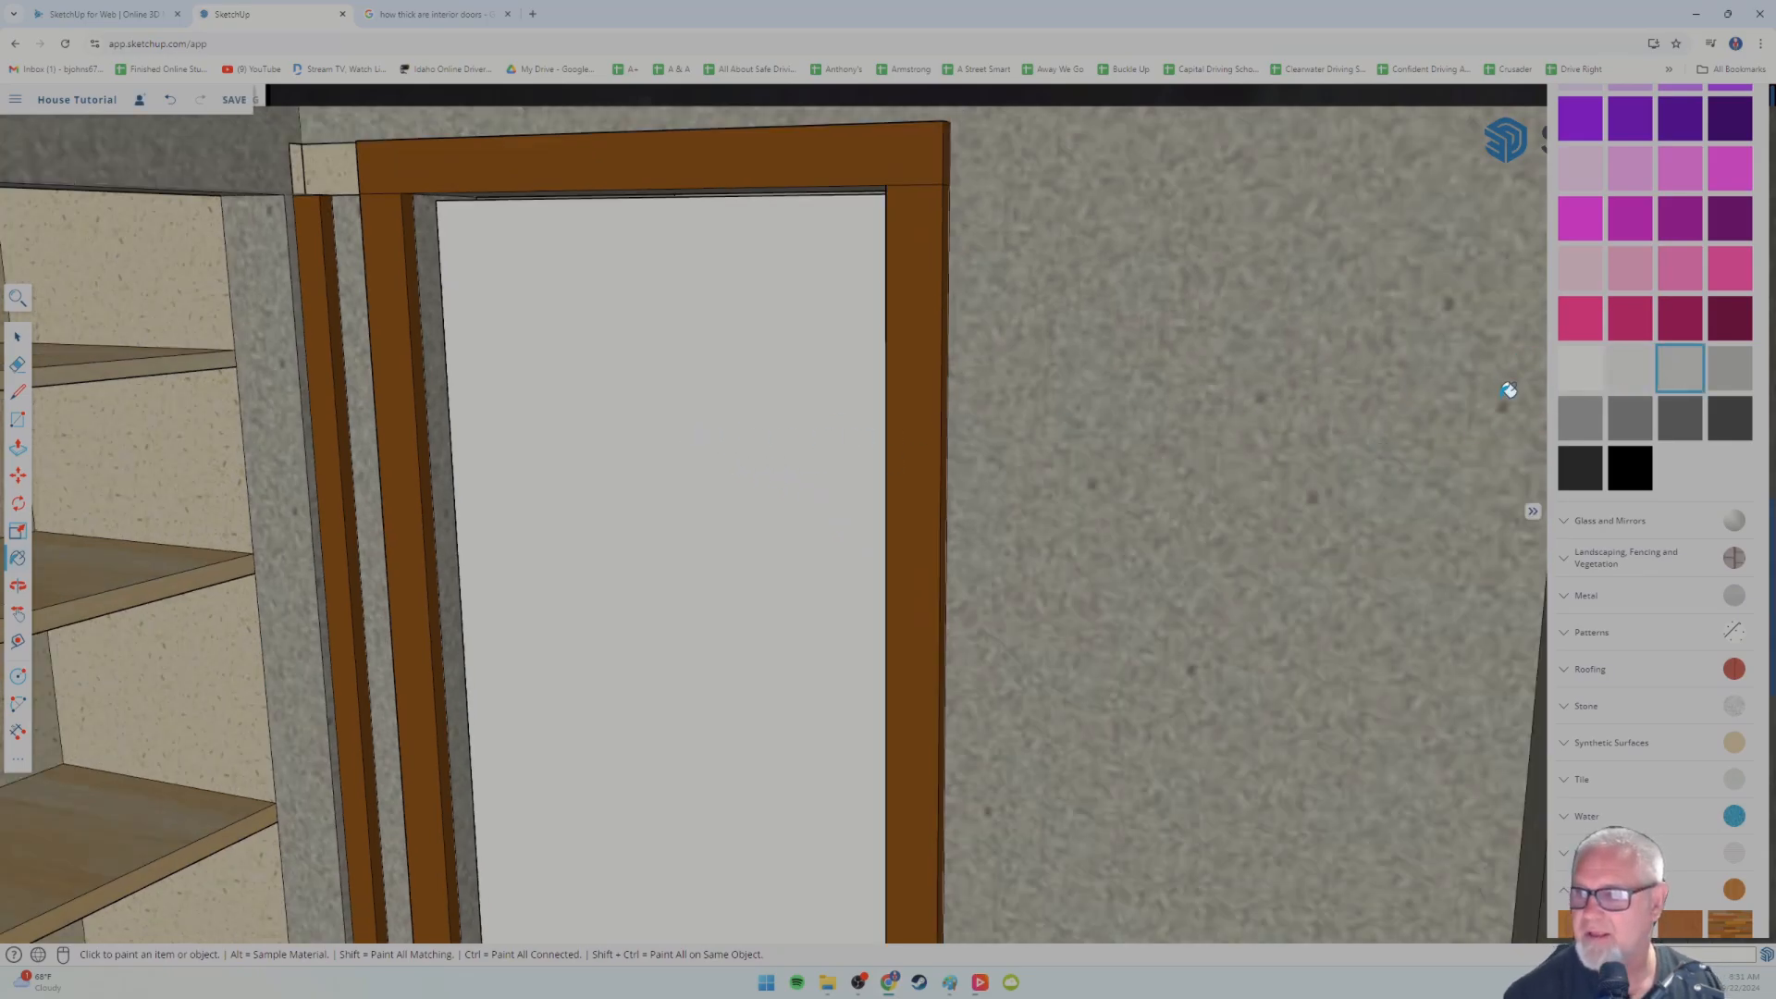
{"action": "left_click", "coordinate": [773, 481]}
{"action": "scroll", "coordinate": [925, 507], "scroll_direction": "down", "scroll_amount": 5}
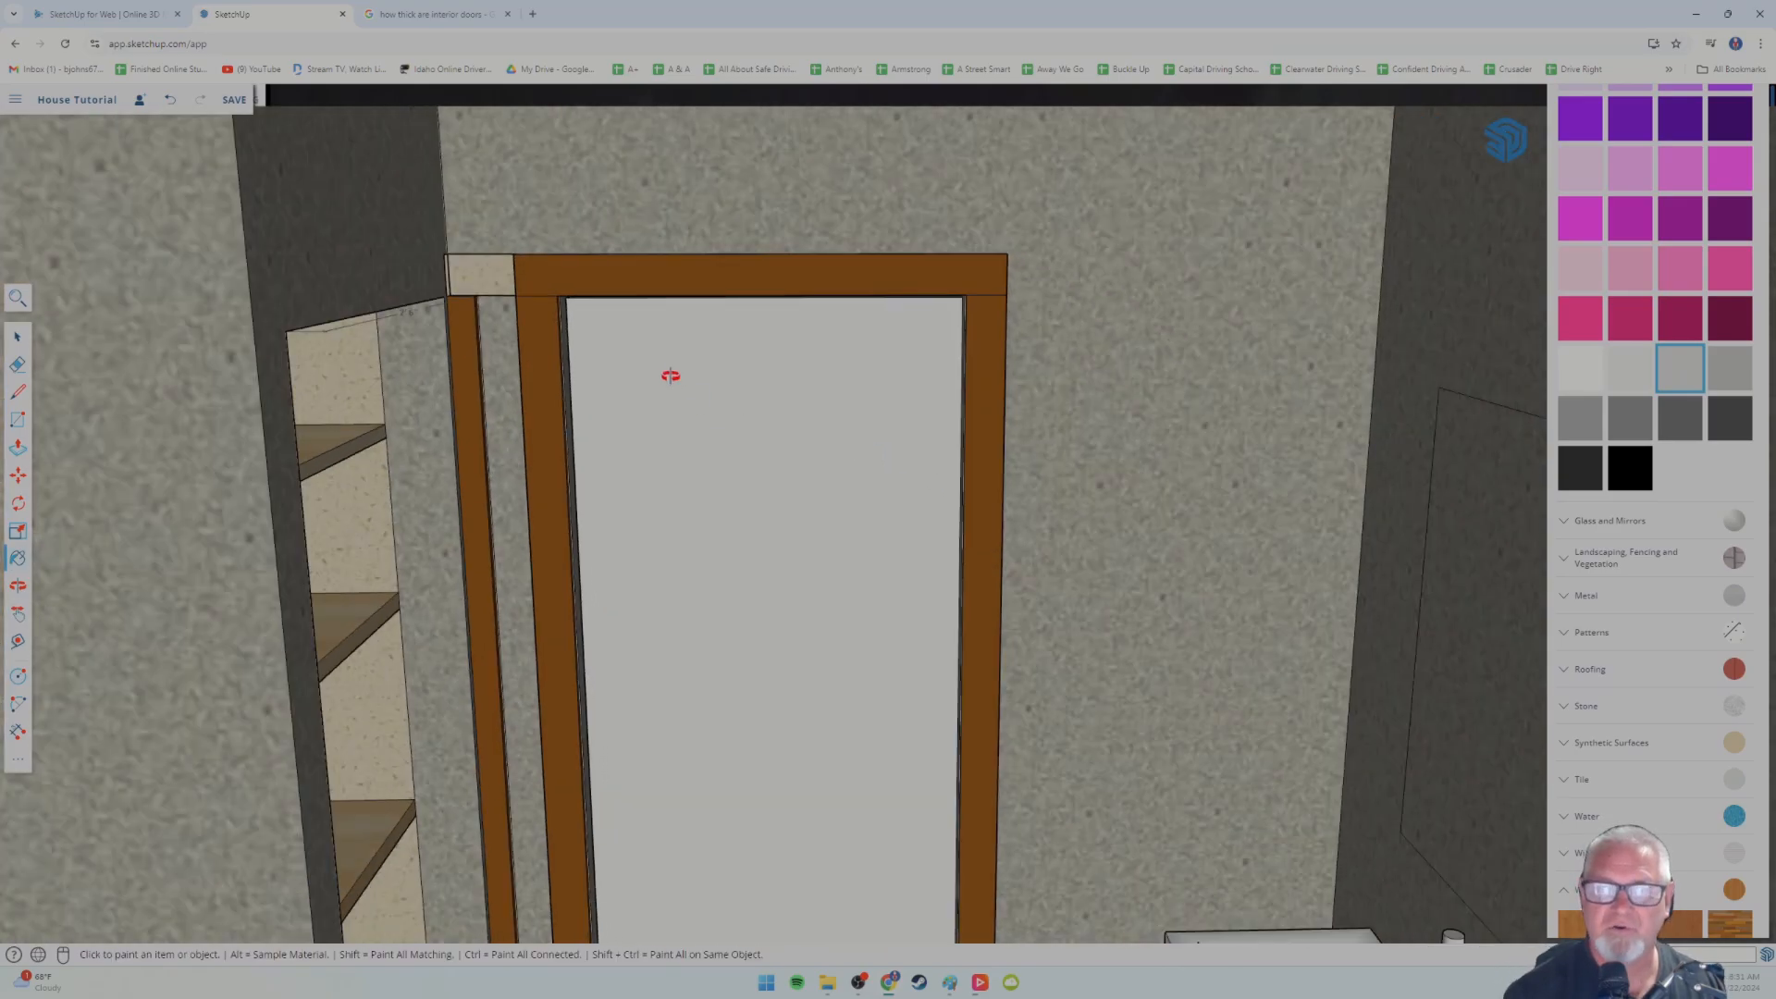
- Paint the door panel one shade darker, using the fourth neutral gray colour
{"action": "mouse_move", "coordinate": [666, 376]}
{"action": "middle_mouse_down"}
{"action": "mouse_move", "coordinate": [864, 432]}
{"action": "mouse_move", "coordinate": [686, 433]}
{"action": "mouse_move", "coordinate": [833, 444]}
{"action": "mouse_move", "coordinate": [817, 543]}
{"action": "middle_mouse_up"}
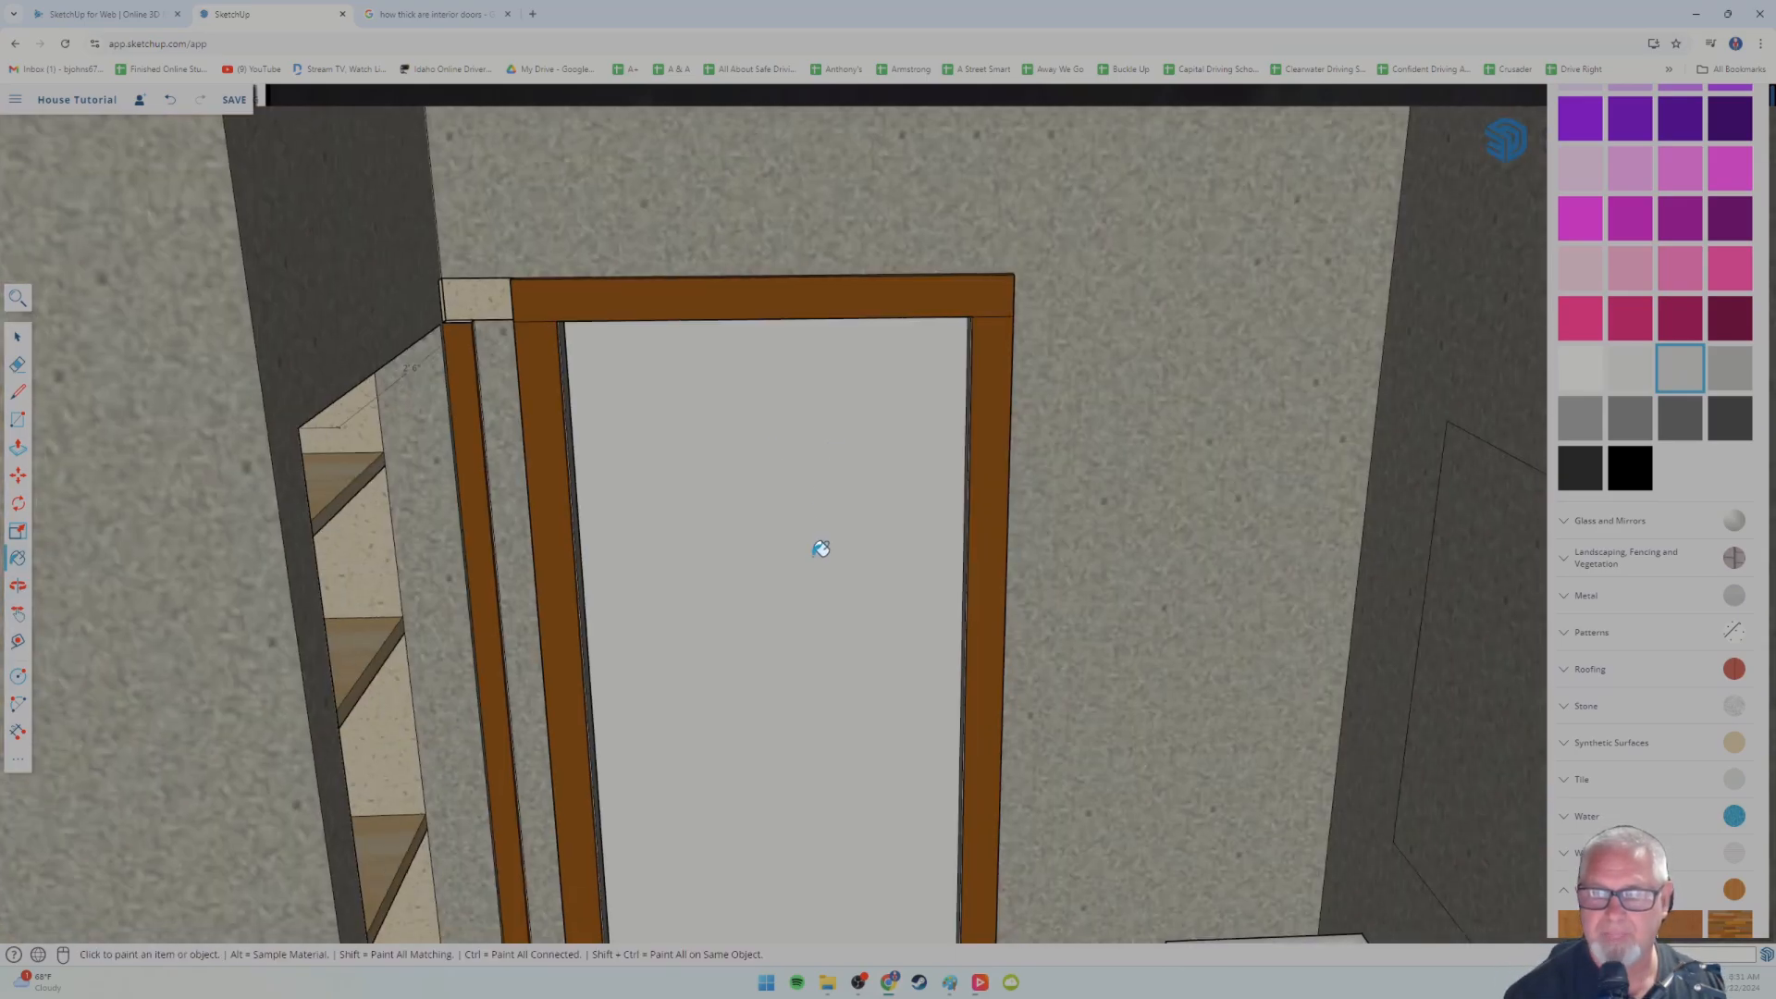
{"action": "left_click", "coordinate": [1730, 368]}
{"action": "left_click", "coordinate": [906, 538]}
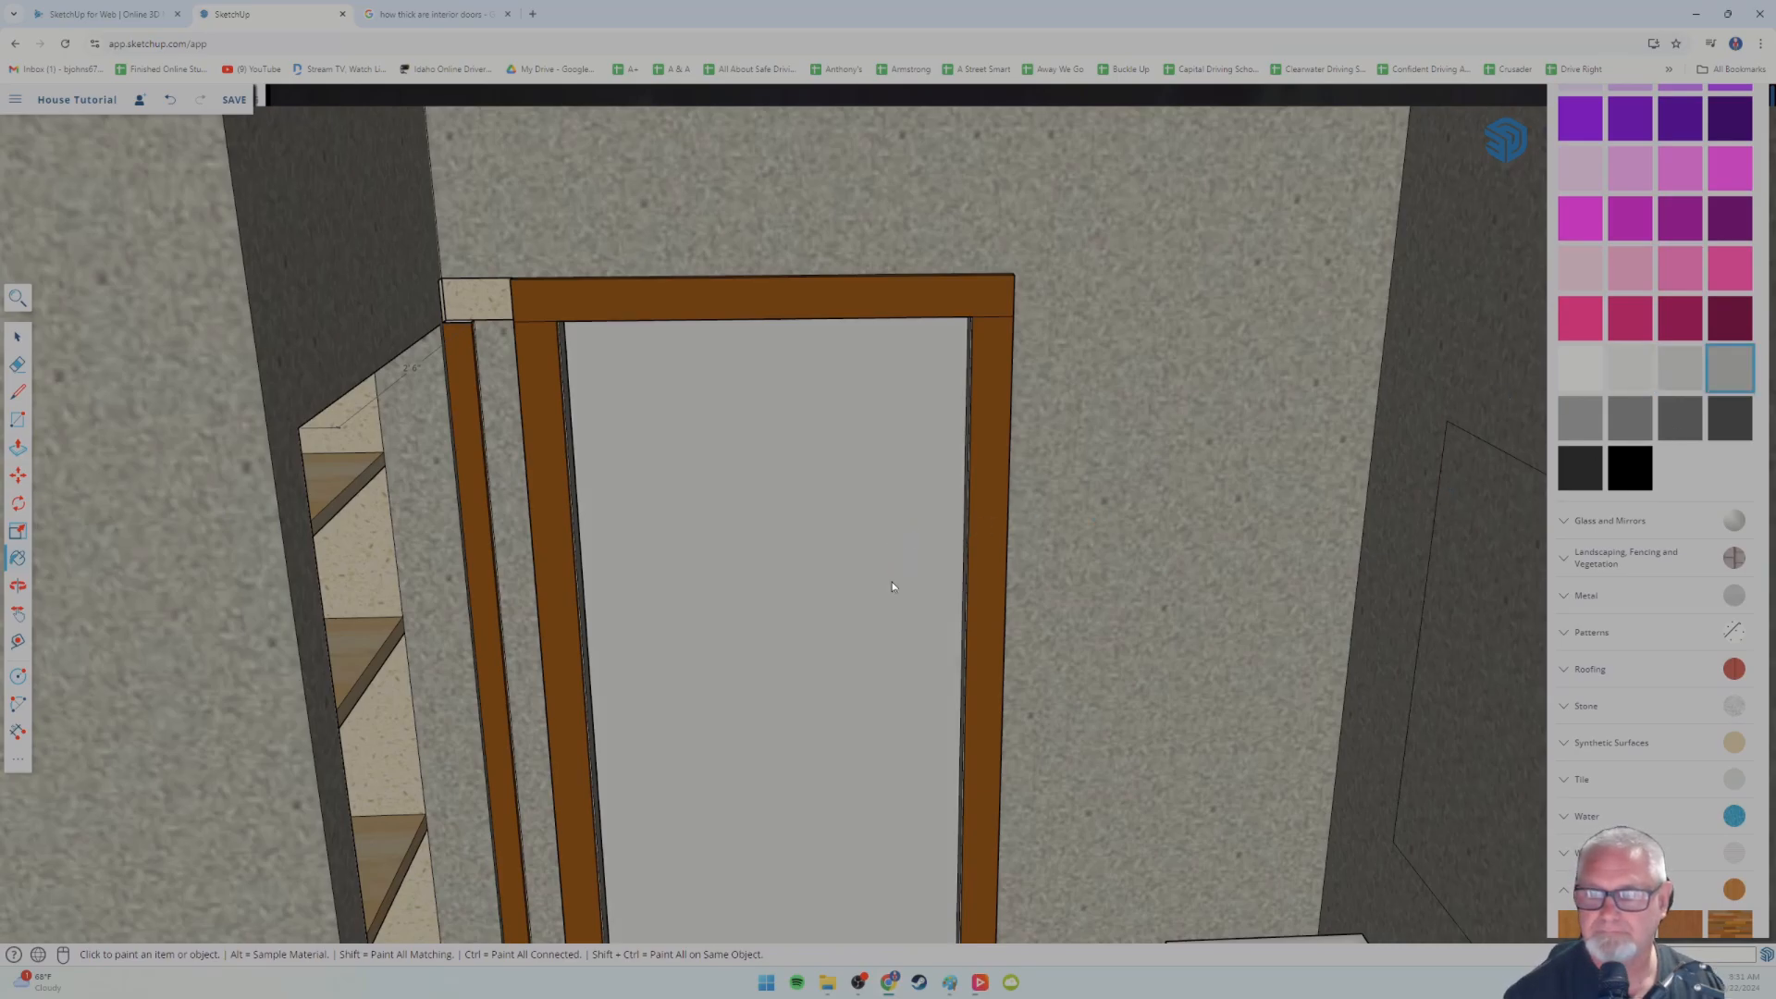
- Paint the door panel one shade lighter again, using the neutral gray Color M02
{"action": "mouse_move", "coordinate": [892, 581]}
{"action": "middle_mouse_down"}
{"action": "mouse_move", "coordinate": [872, 523]}
{"action": "mouse_move", "coordinate": [962, 535]}
{"action": "middle_mouse_up"}
{"action": "left_click", "coordinate": [1680, 369]}
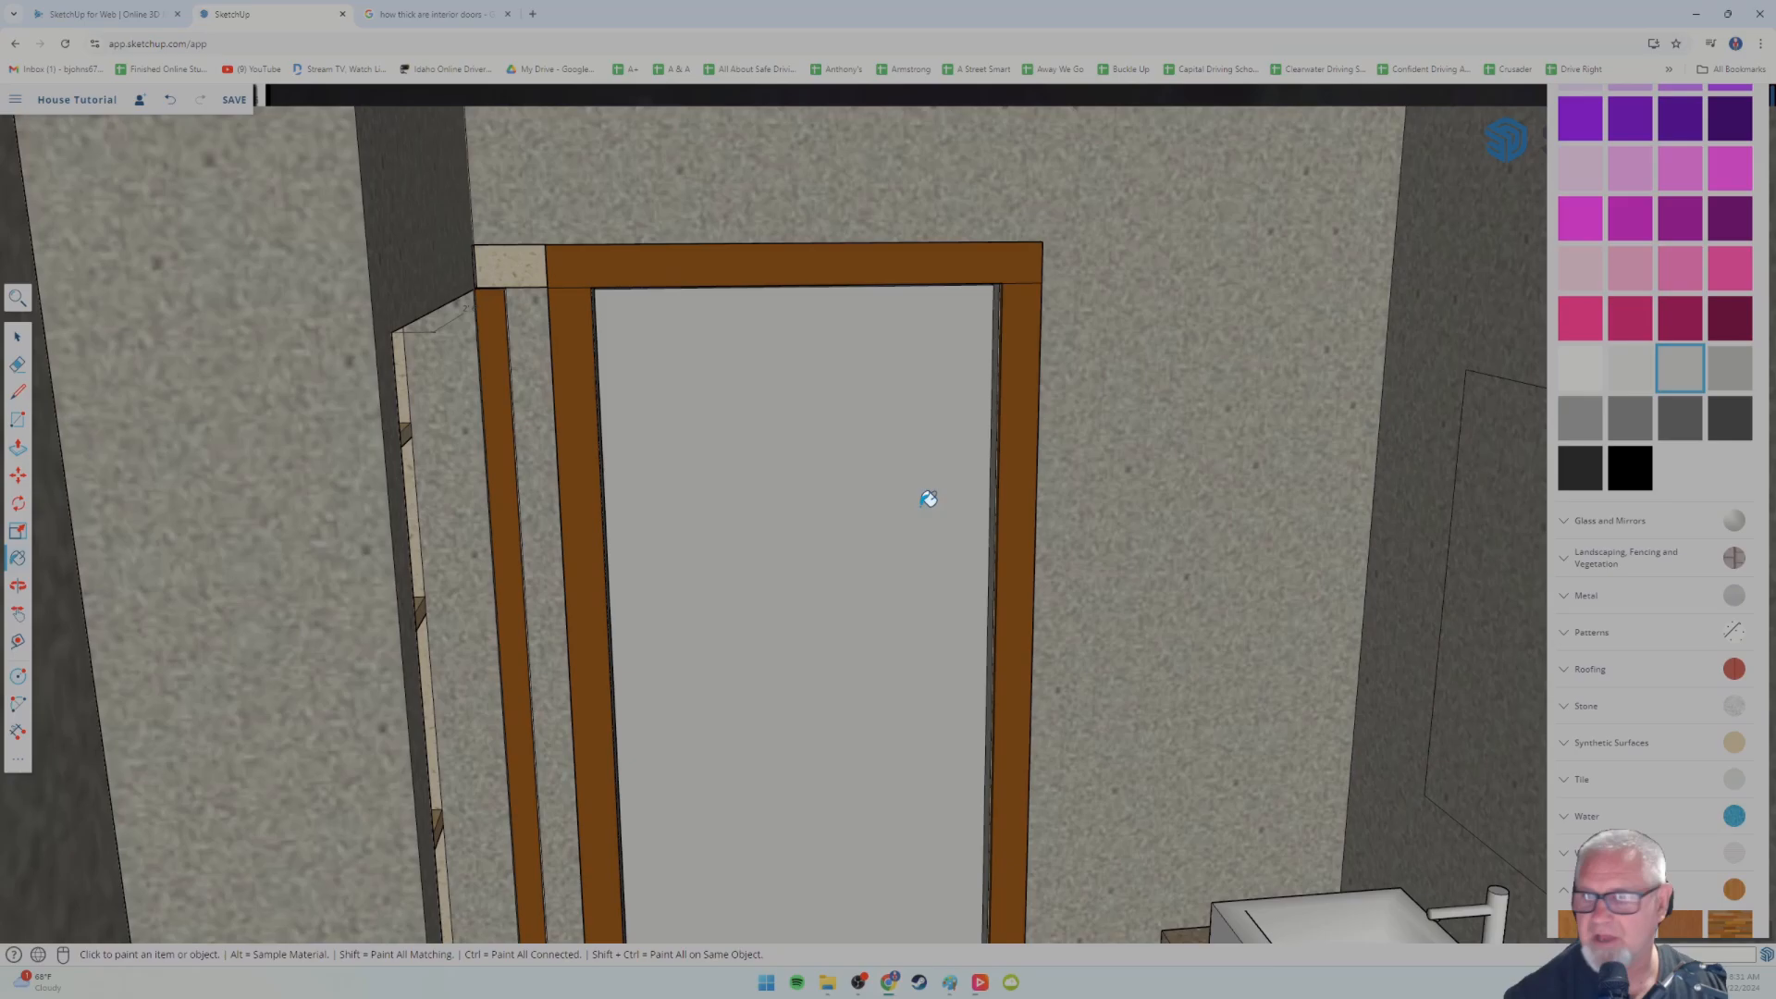
{"action": "left_click", "coordinate": [813, 490]}
{"action": "mouse_move", "coordinate": [876, 562]}
{"action": "middle_mouse_down"}
{"action": "mouse_move", "coordinate": [845, 579]}
{"action": "mouse_move", "coordinate": [853, 551]}
{"action": "middle_mouse_up"}
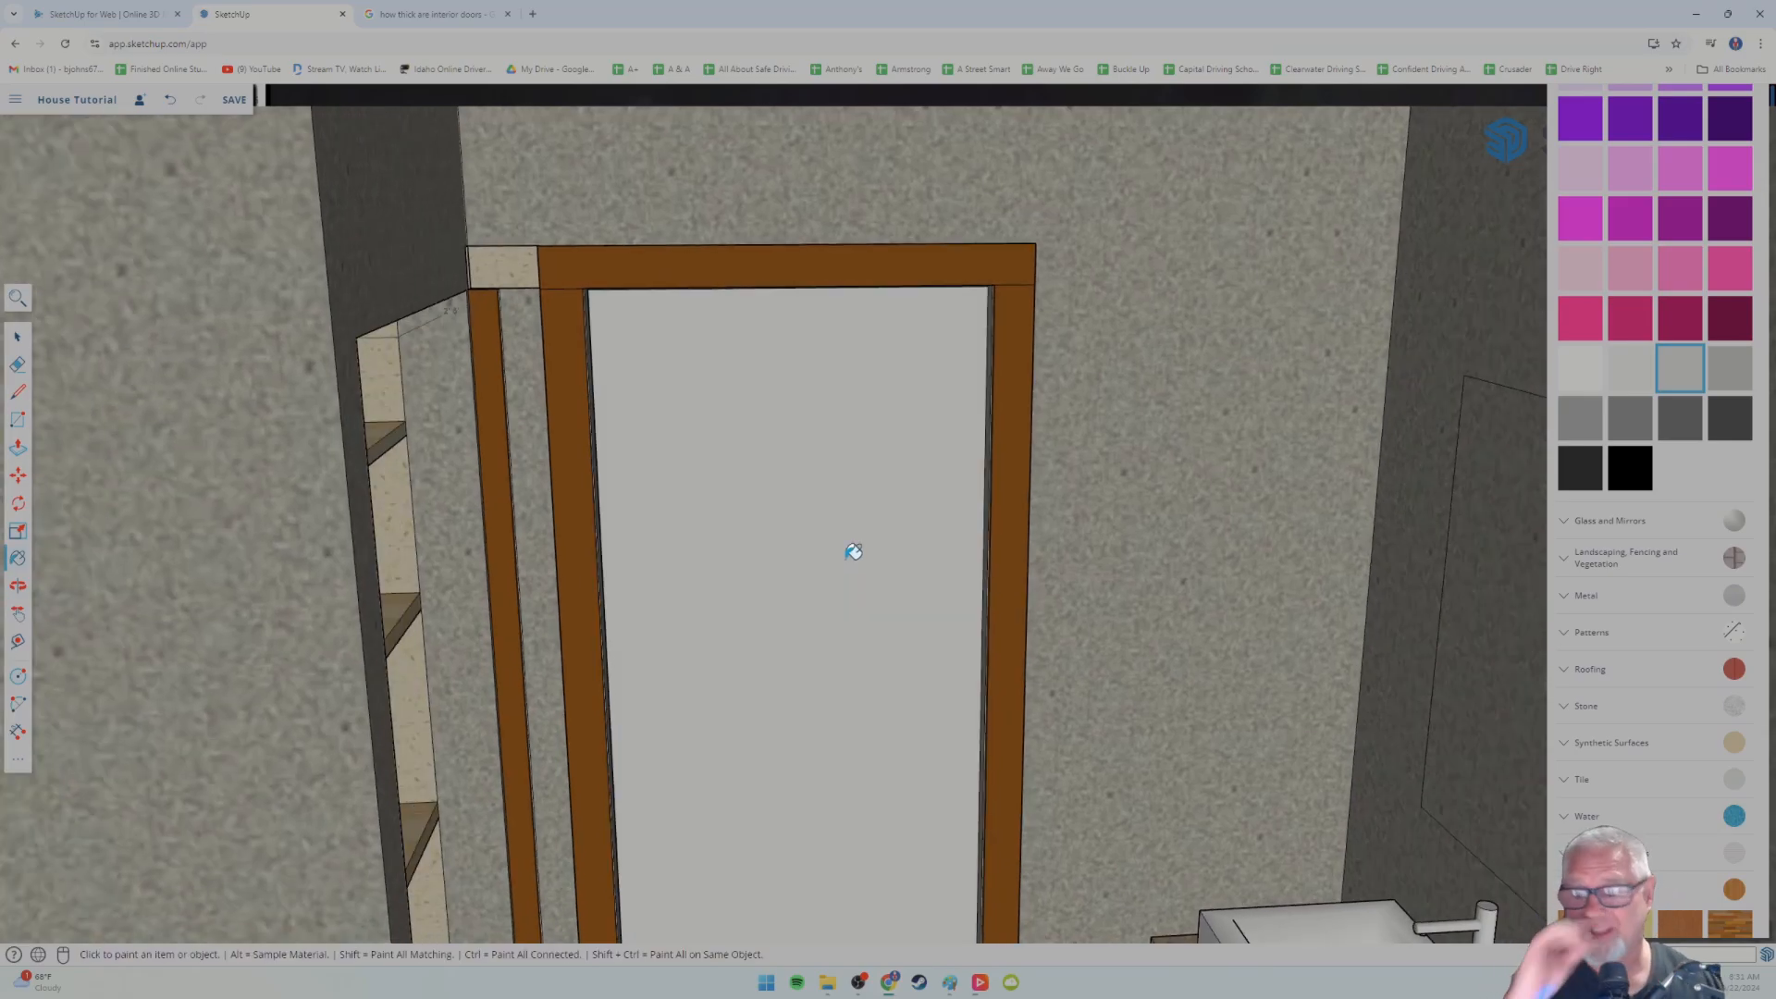
- Search the 3D Warehouse models for "doorknob"
{"action": "scroll", "coordinate": [1625, 385], "scroll_direction": "up", "scroll_amount": 12}
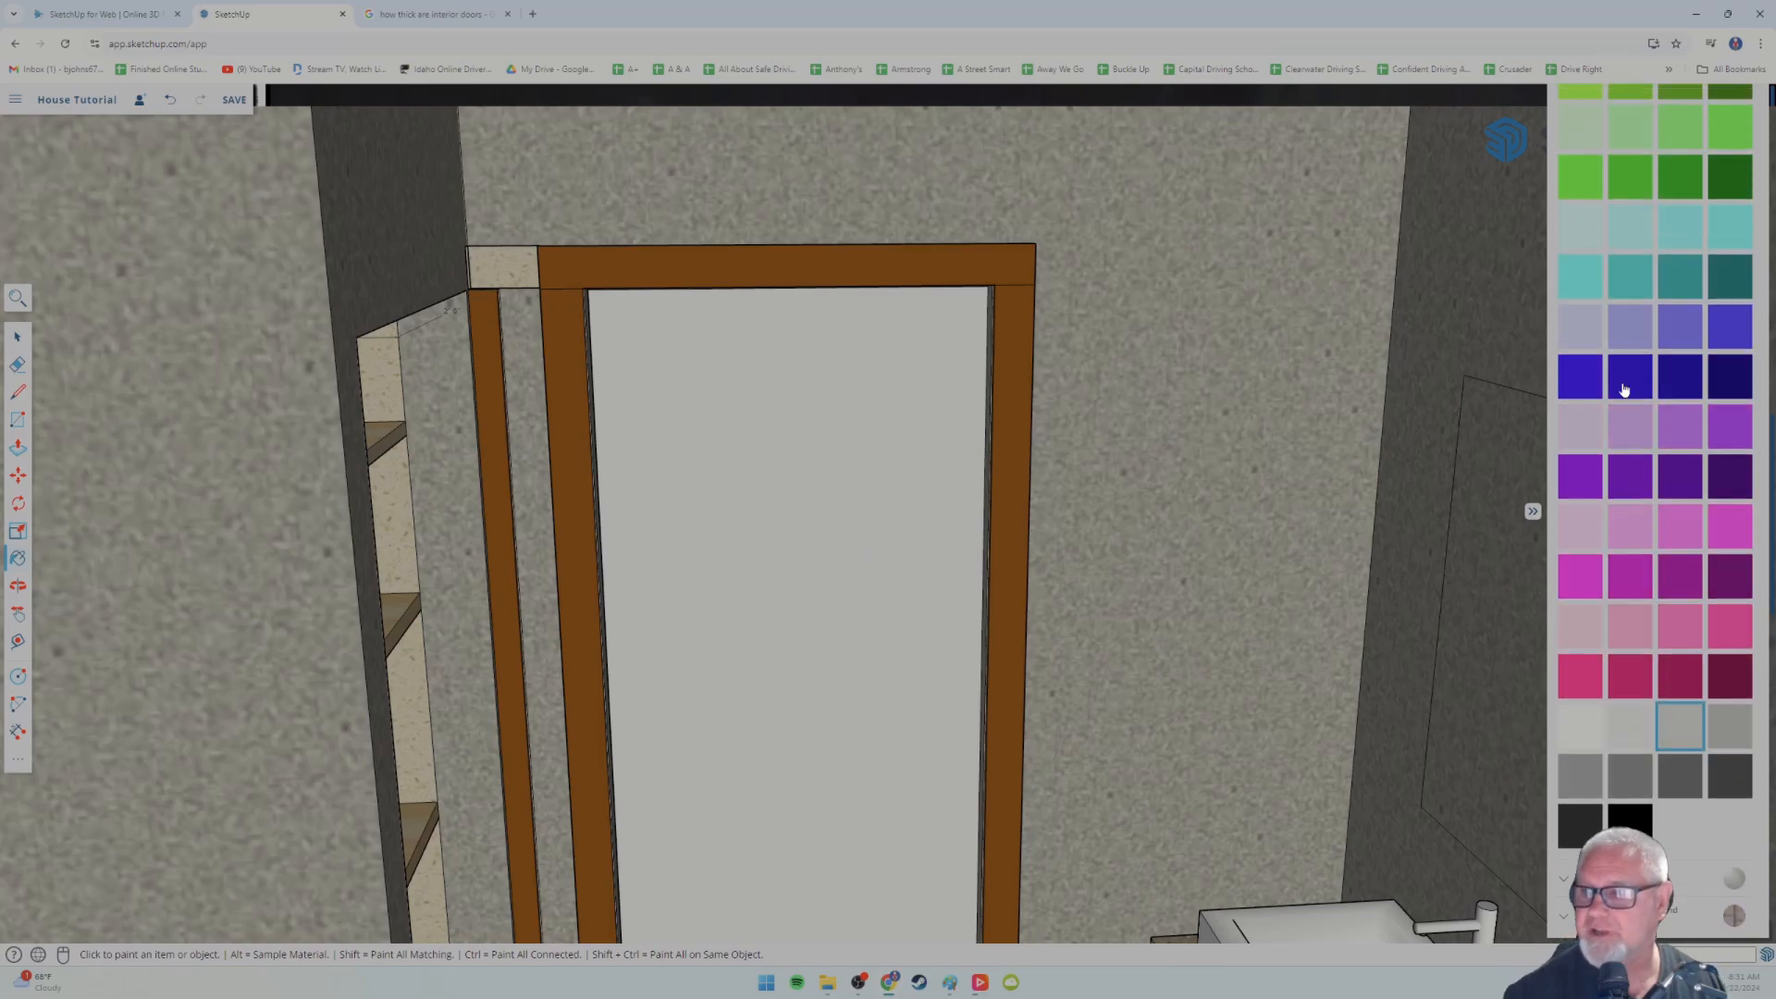
{"action": "scroll", "coordinate": [1634, 302], "scroll_direction": "up", "scroll_amount": 7}
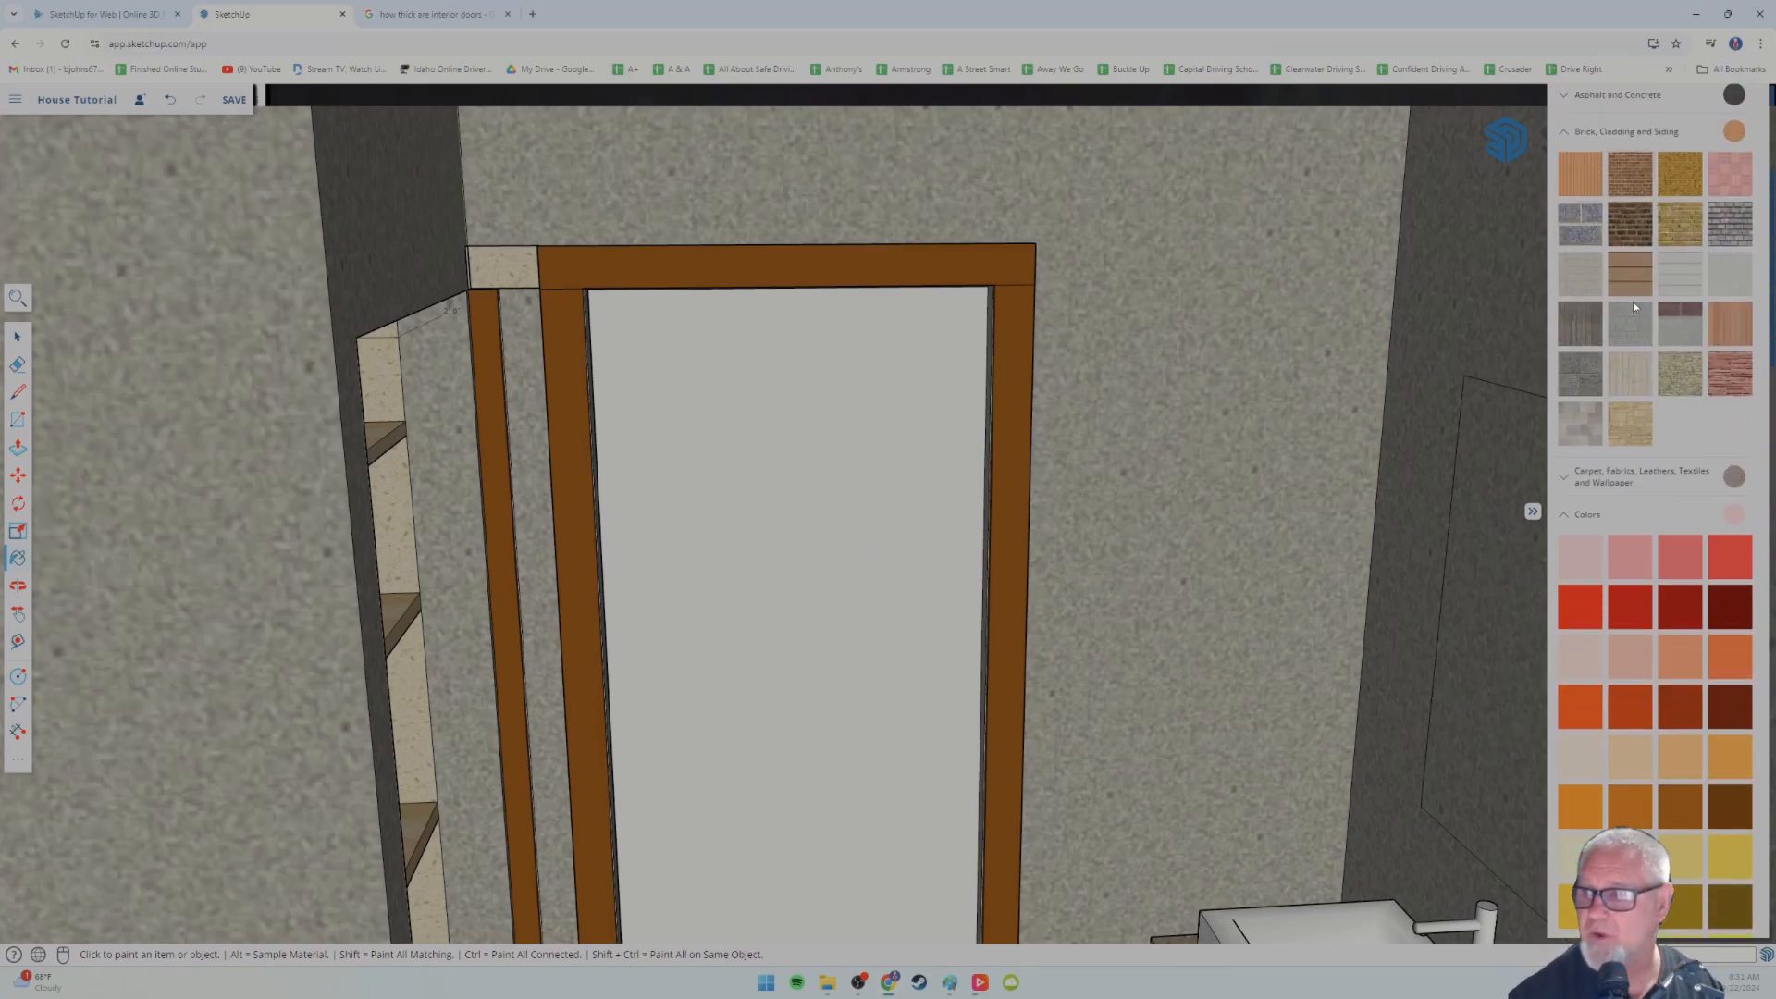
{"action": "left_click", "coordinate": [1755, 207]}
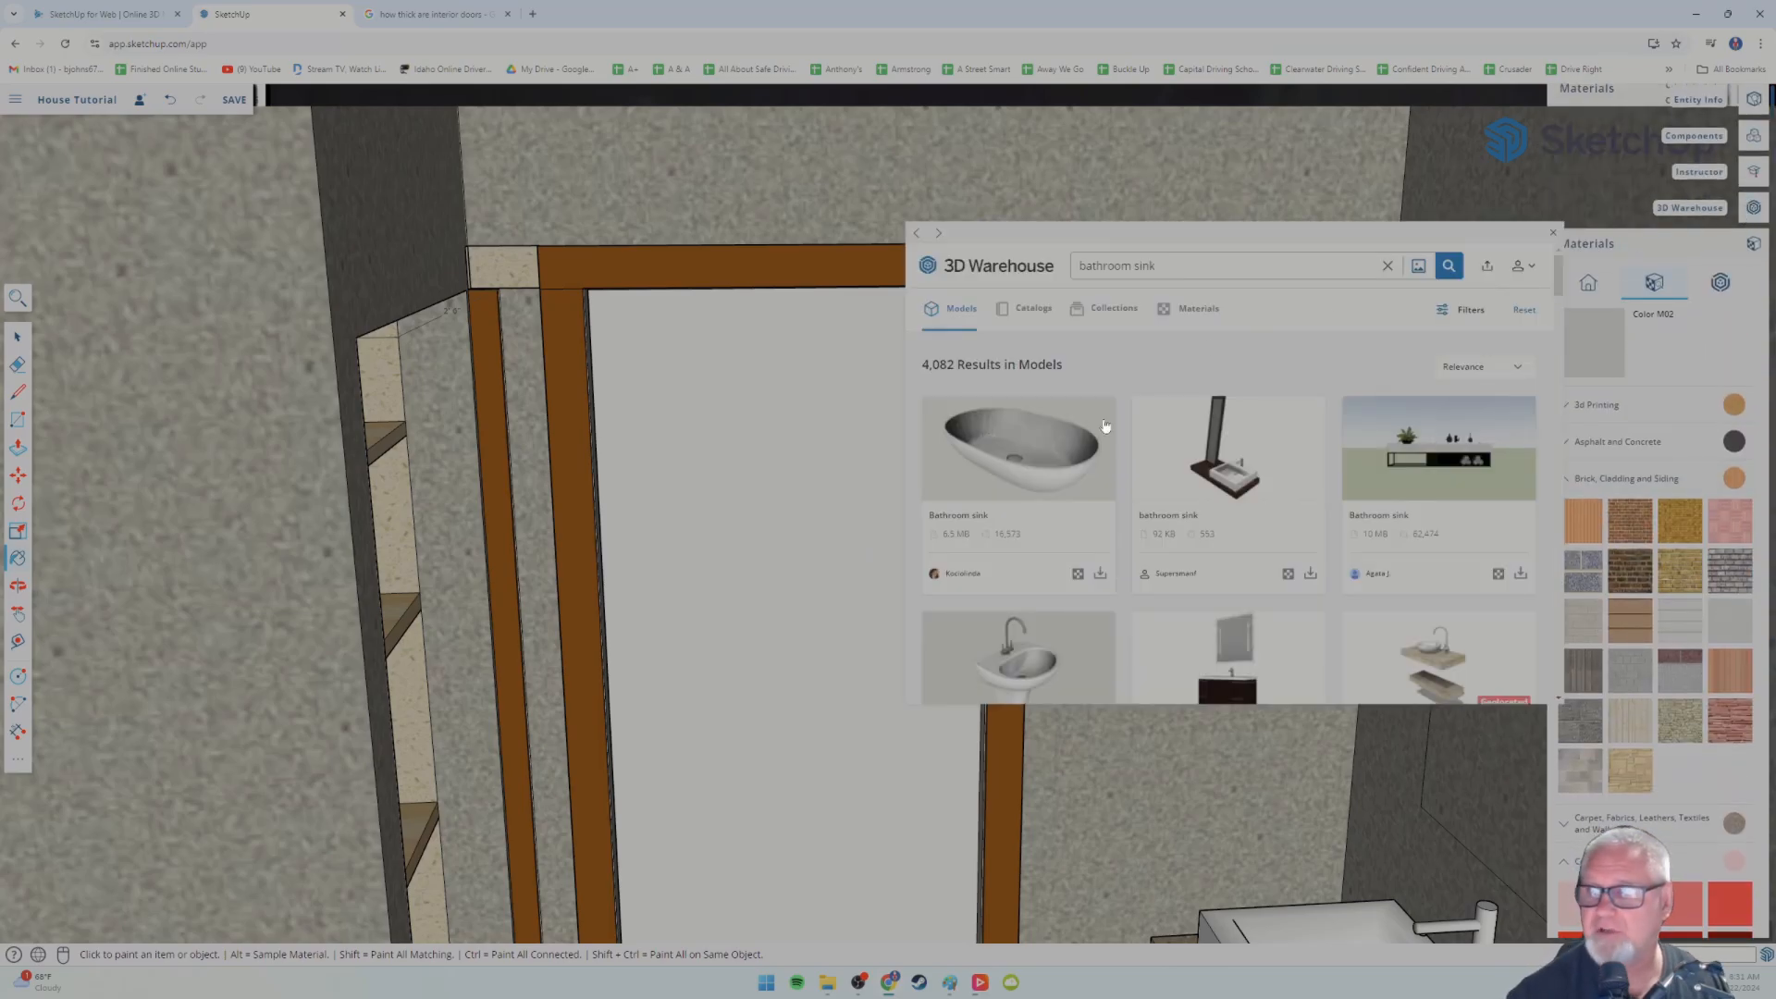
{"action": "type", "text": "doorknob"}
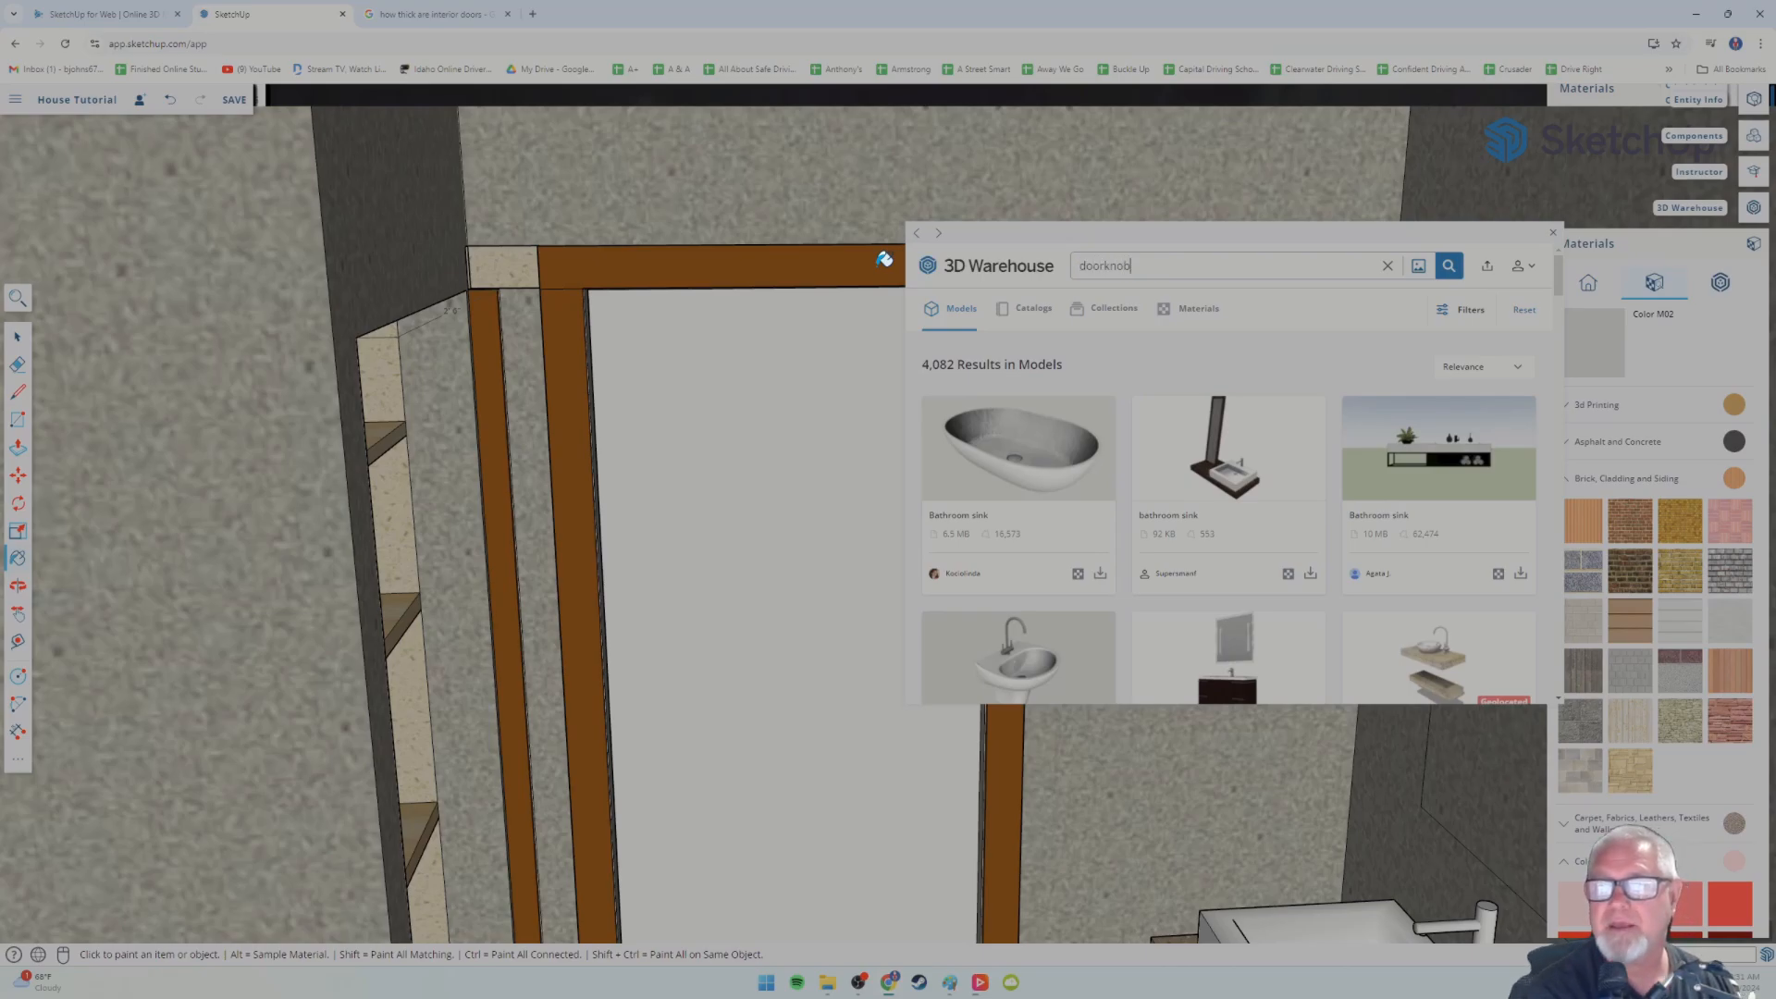
{"action": "key", "text": "Return"}
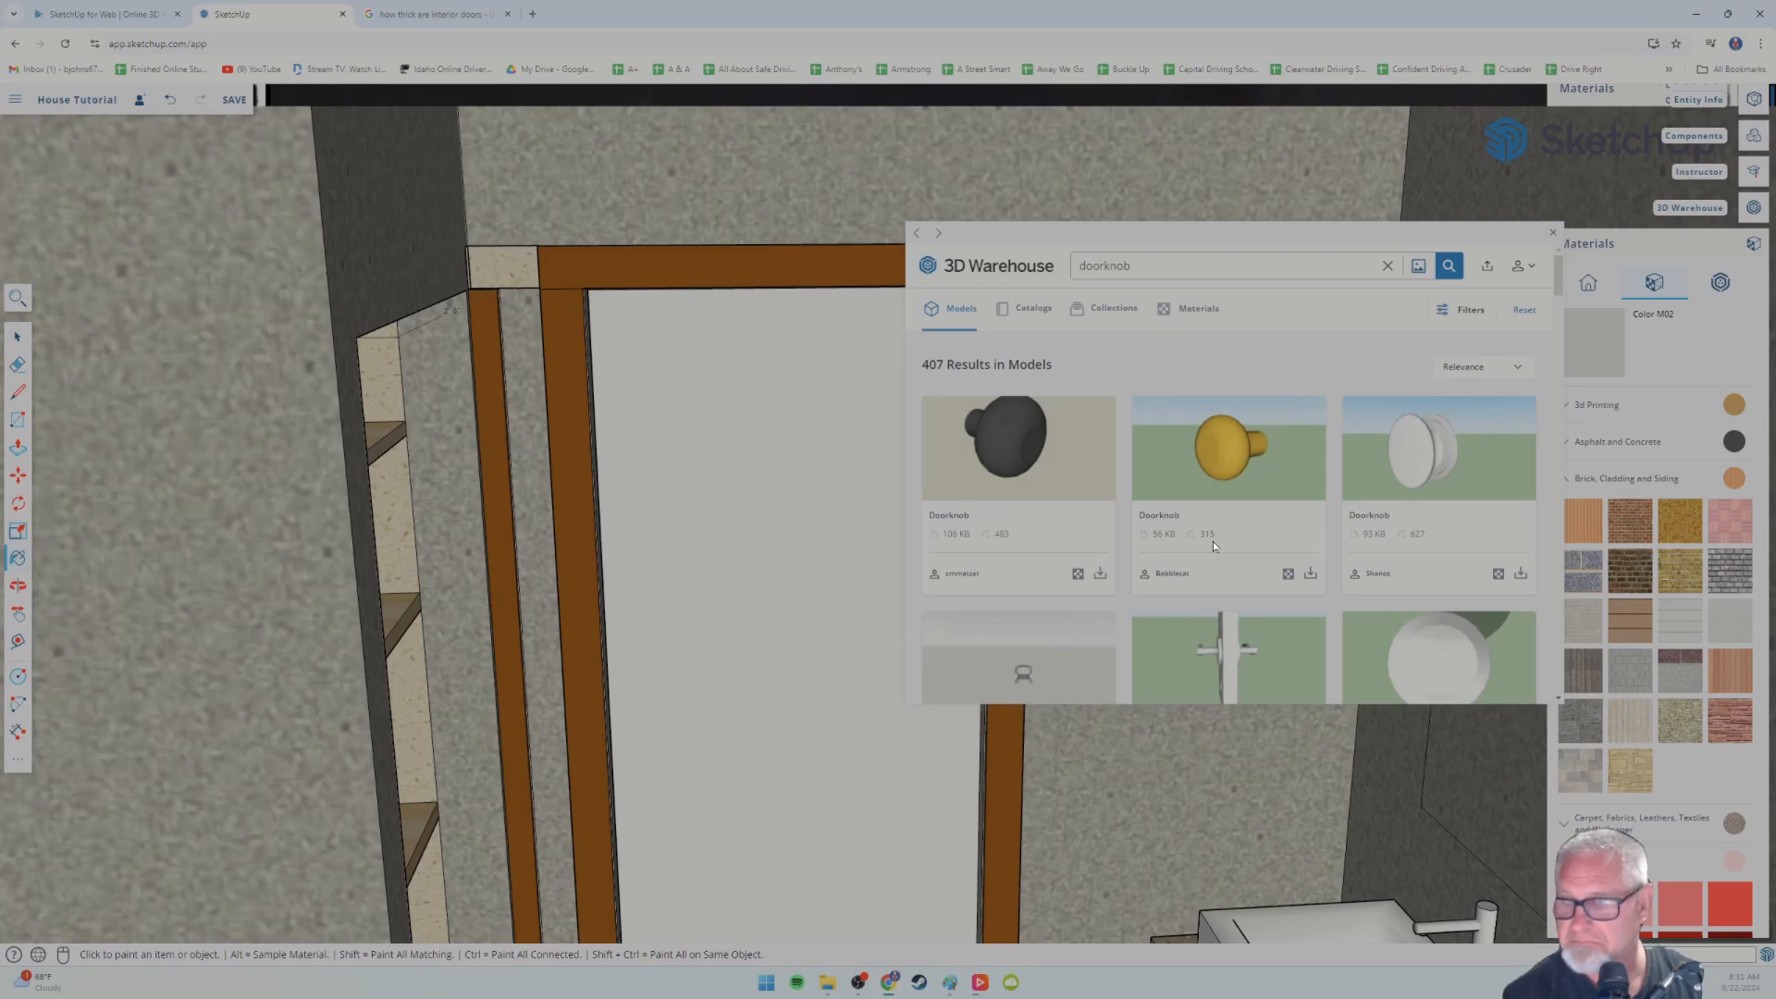
- Browse the doorknob models in the search results and compare knob and lever styles suited to the interior door
{"action": "scroll", "coordinate": [1164, 592], "scroll_direction": "down", "scroll_amount": 4}
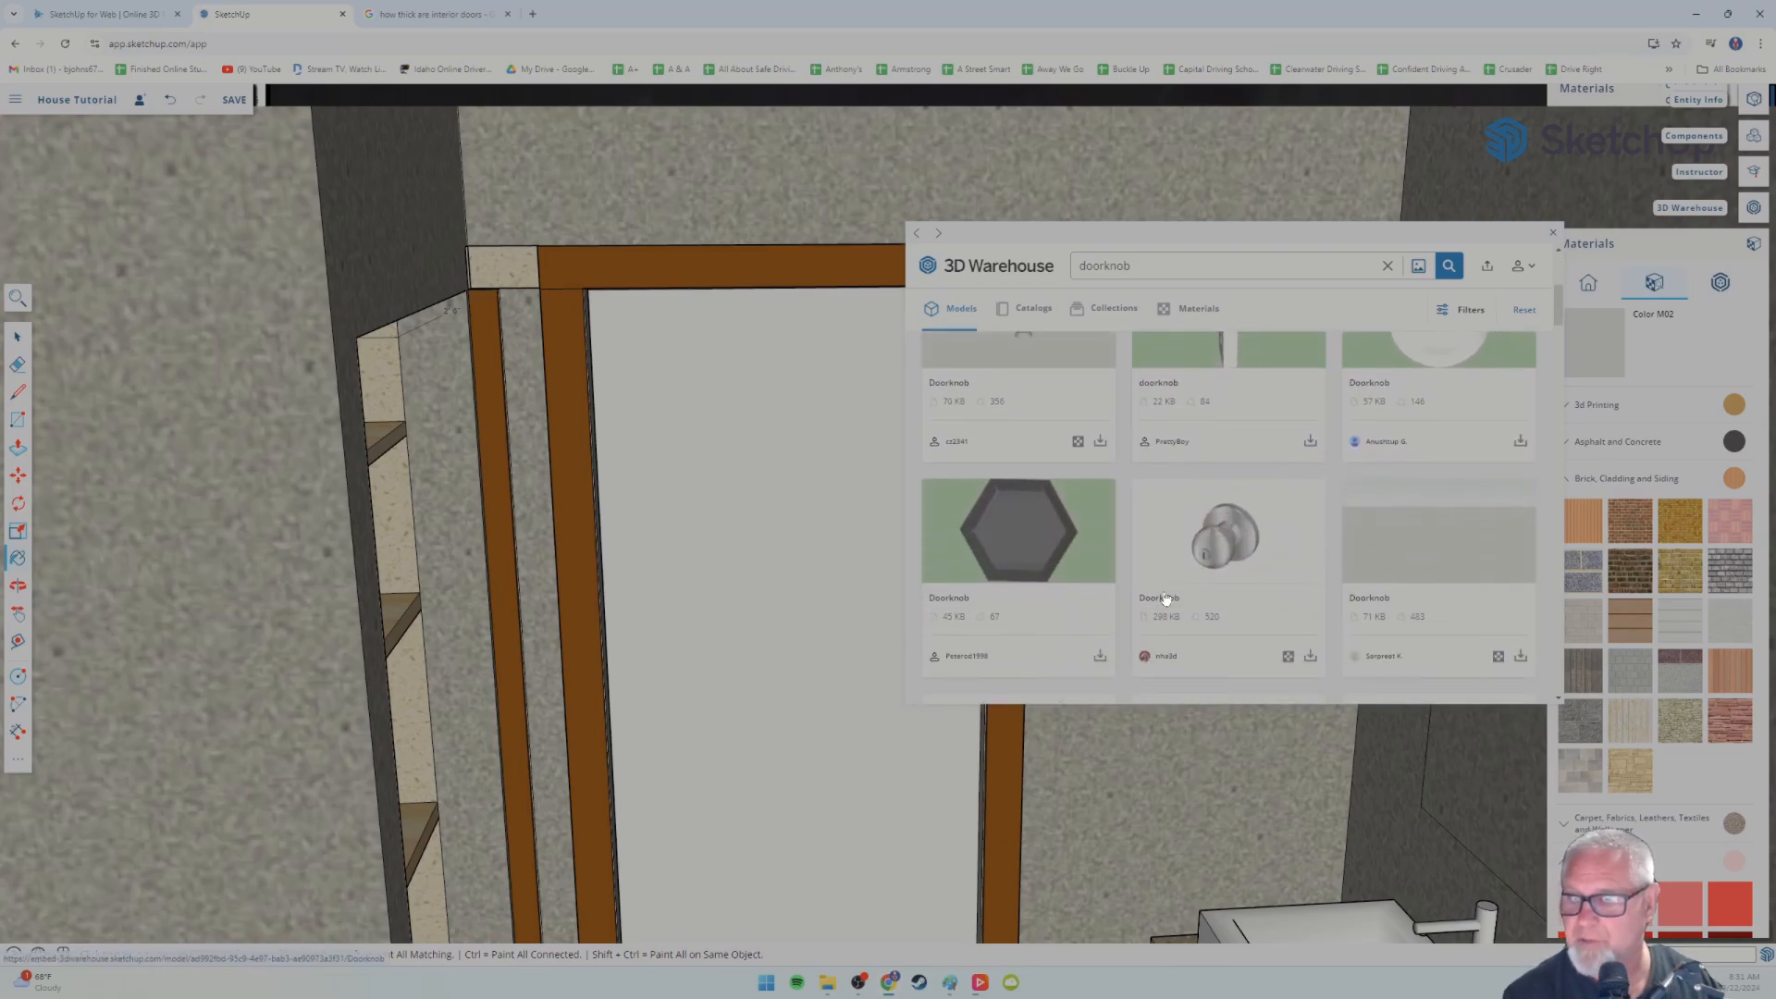
{"action": "scroll", "coordinate": [1166, 596], "scroll_direction": "down", "scroll_amount": 2}
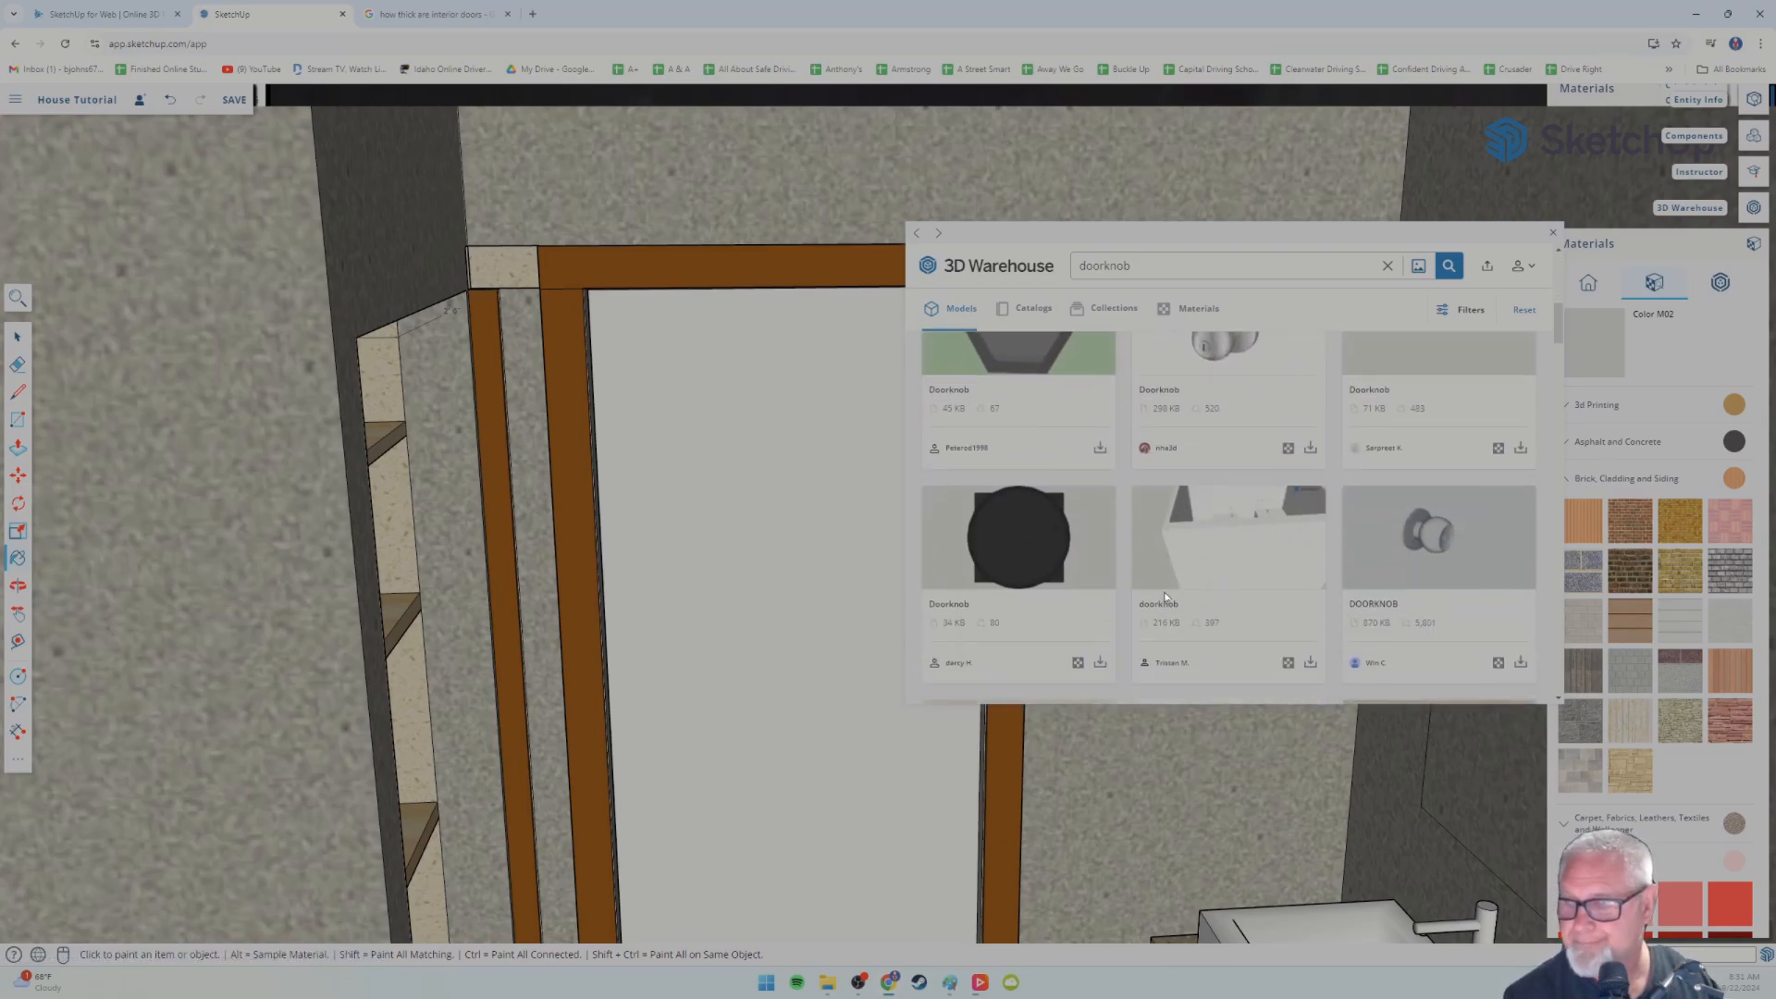
{"action": "scroll", "coordinate": [1163, 592], "scroll_direction": "down", "scroll_amount": 2}
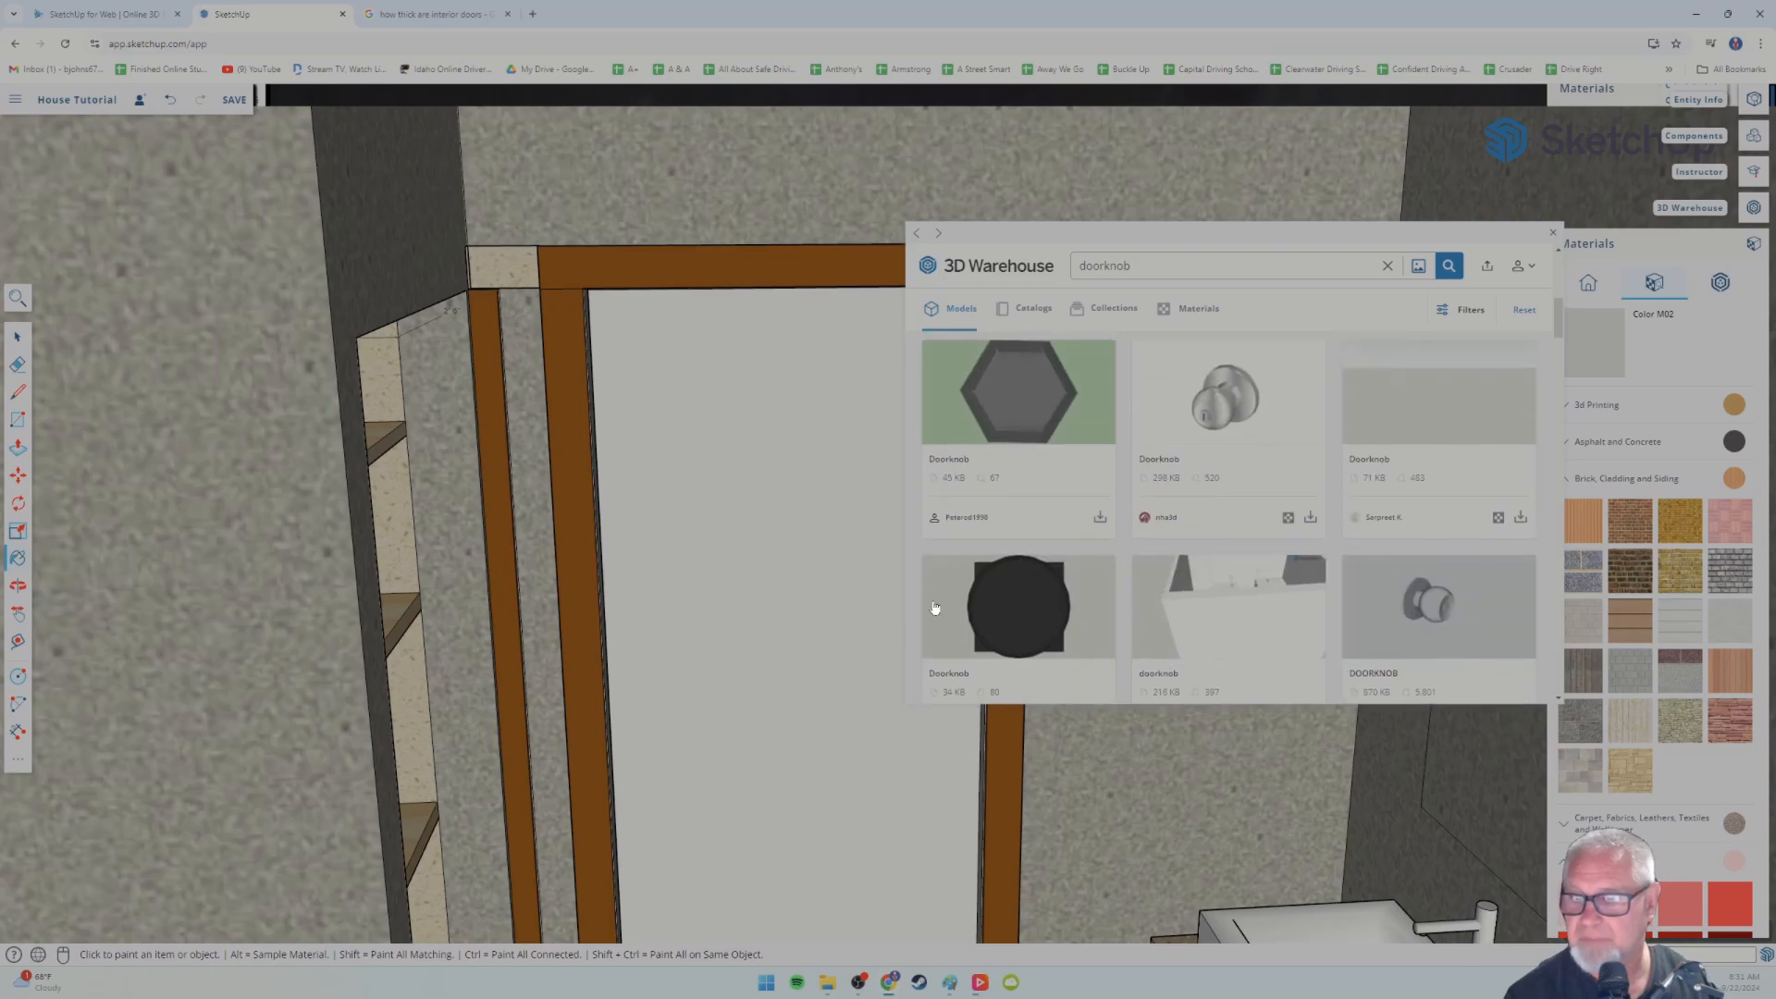
{"action": "scroll", "coordinate": [1272, 611], "scroll_direction": "down", "scroll_amount": 2}
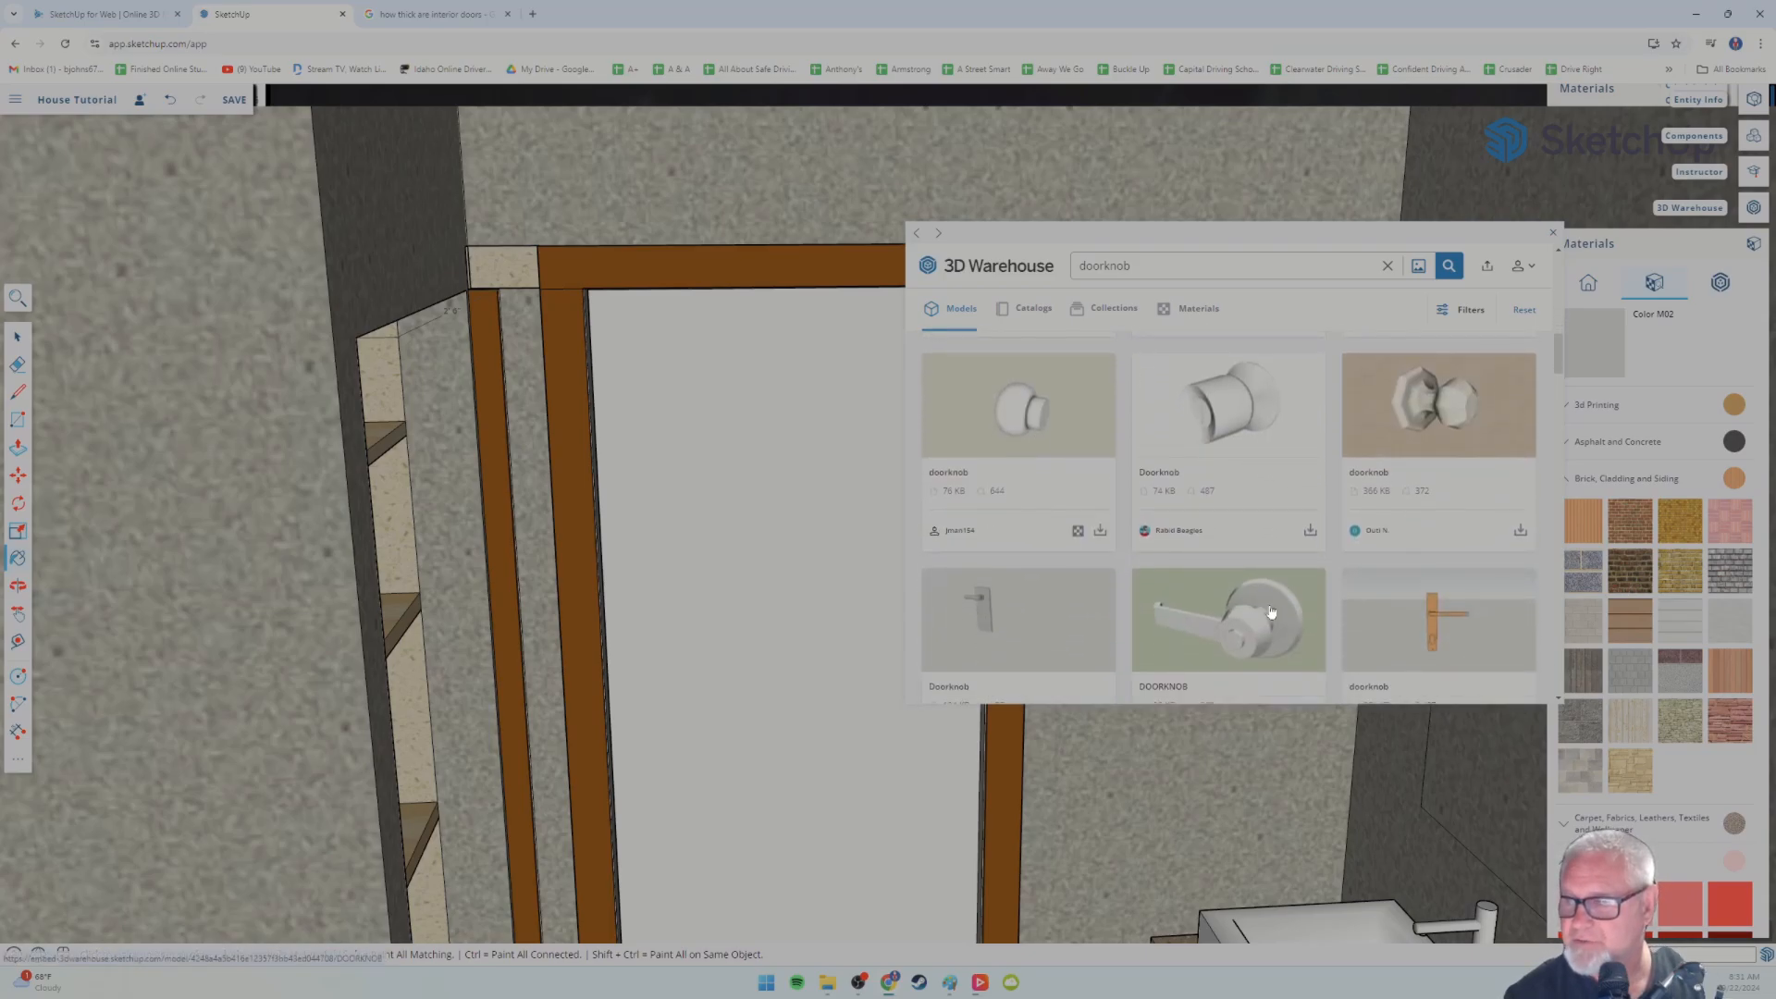
{"action": "scroll", "coordinate": [1193, 530], "scroll_direction": "down", "scroll_amount": 2}
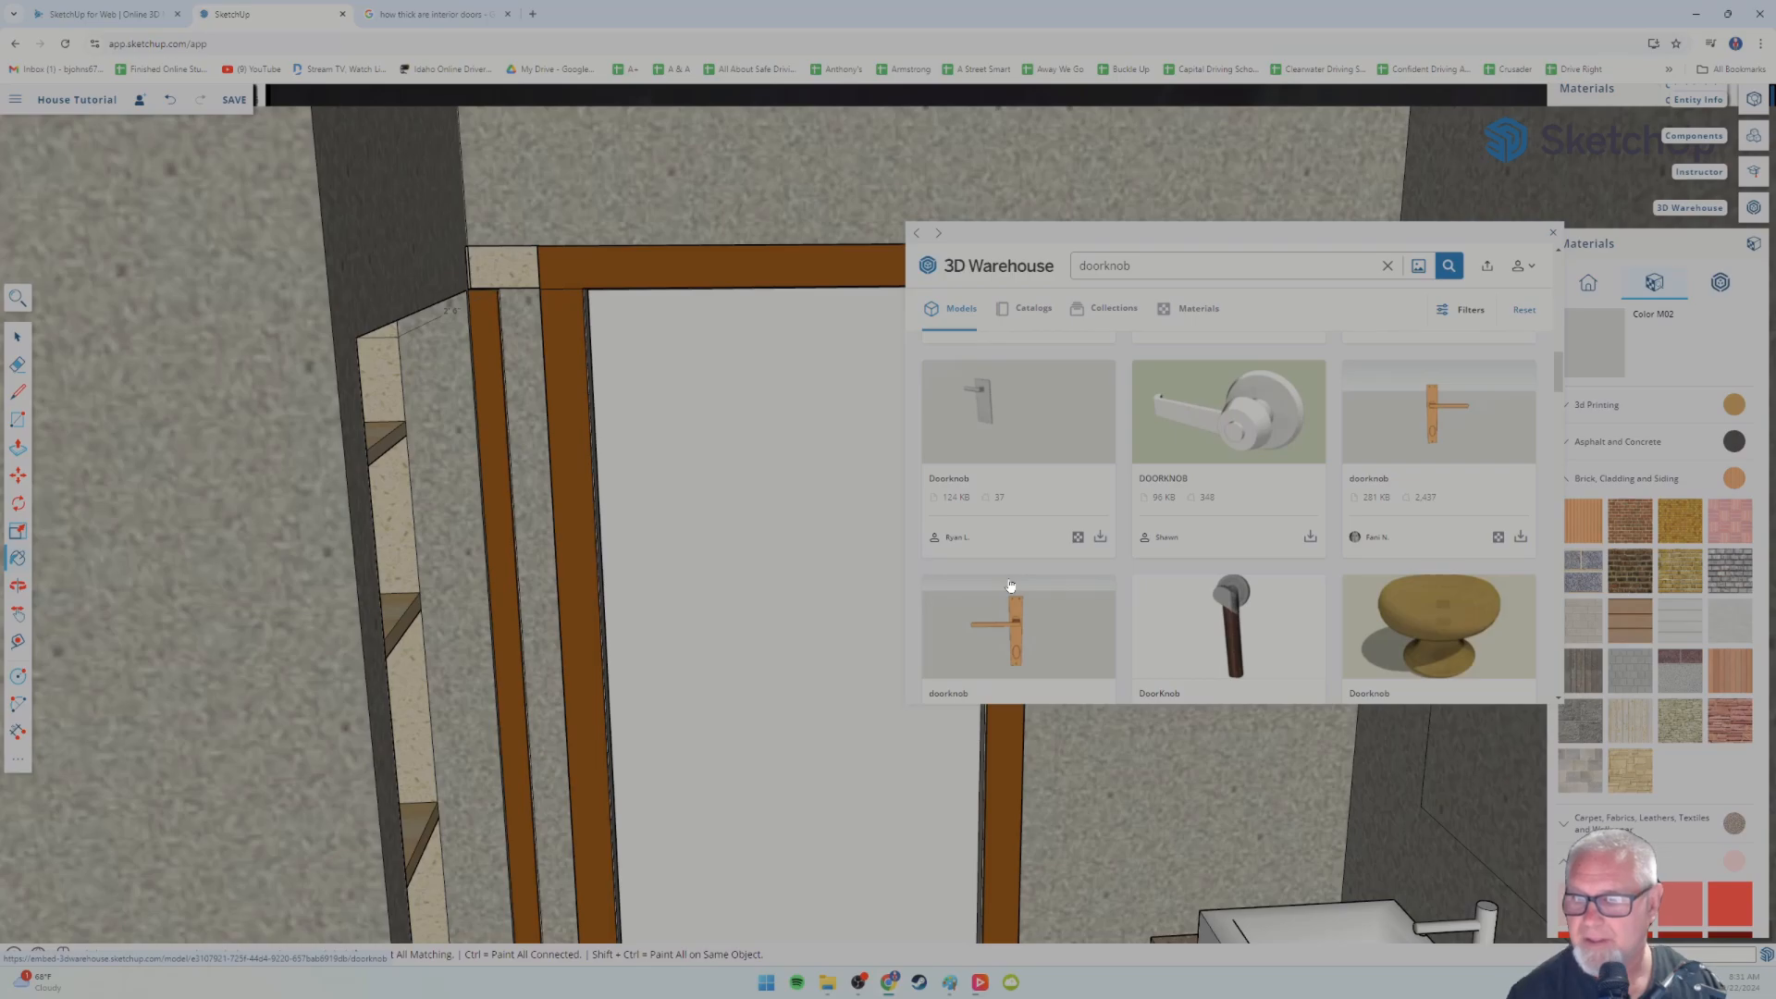
{"action": "scroll", "coordinate": [1012, 585], "scroll_direction": "down", "scroll_amount": 3}
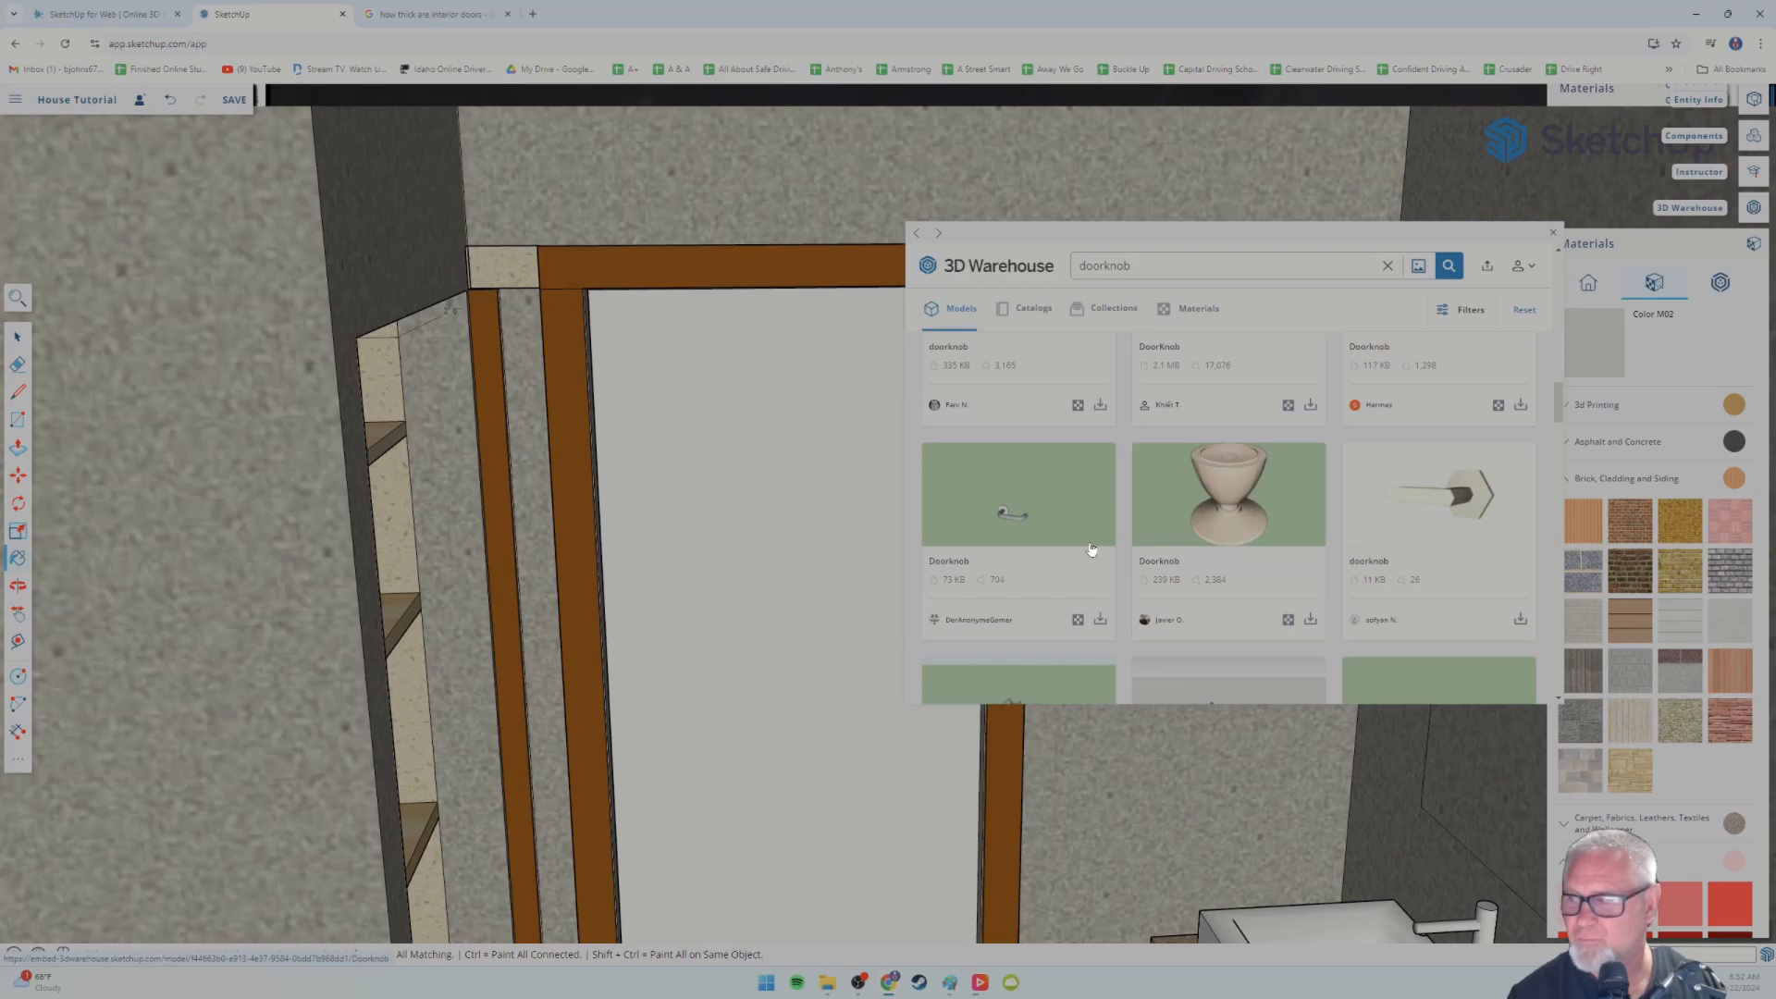
{"action": "scroll", "coordinate": [1092, 550], "scroll_direction": "down", "scroll_amount": 3}
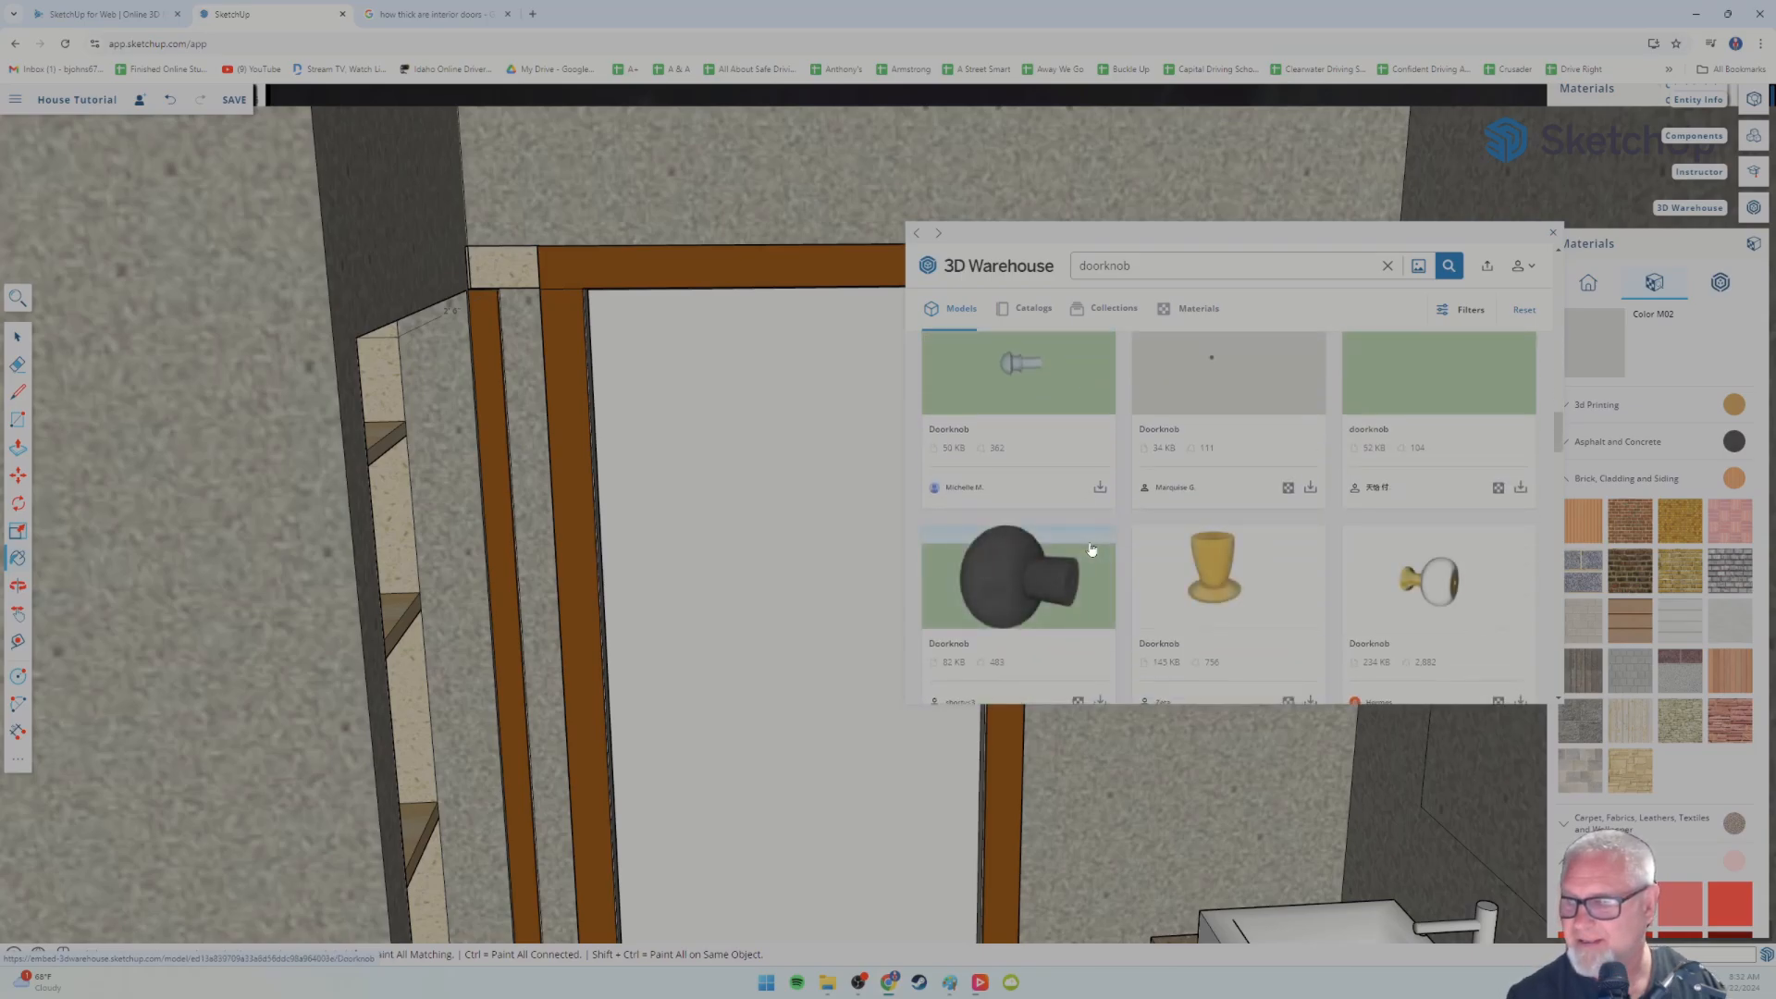
{"action": "scroll", "coordinate": [1092, 549], "scroll_direction": "down", "scroll_amount": 2}
{"action": "scroll", "coordinate": [1184, 514], "scroll_direction": "down", "scroll_amount": 5}
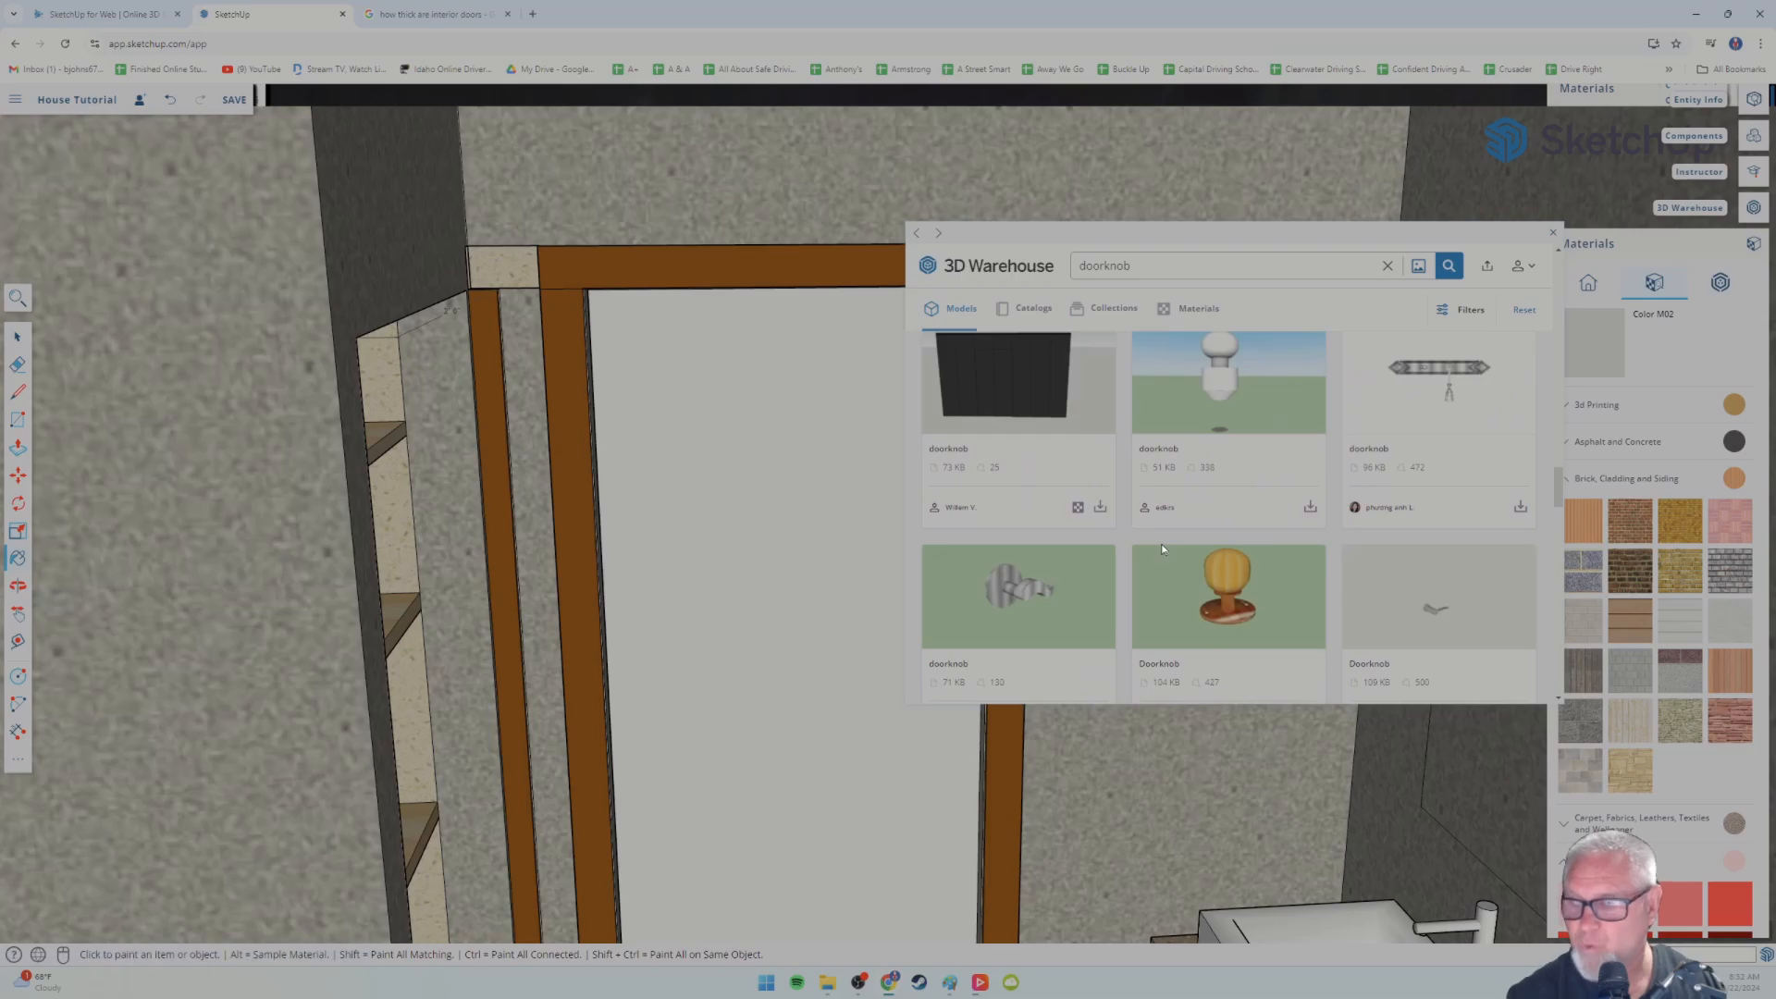
{"action": "scroll", "coordinate": [1162, 546], "scroll_direction": "down", "scroll_amount": 3}
{"action": "scroll", "coordinate": [1163, 549], "scroll_direction": "up", "scroll_amount": 3}
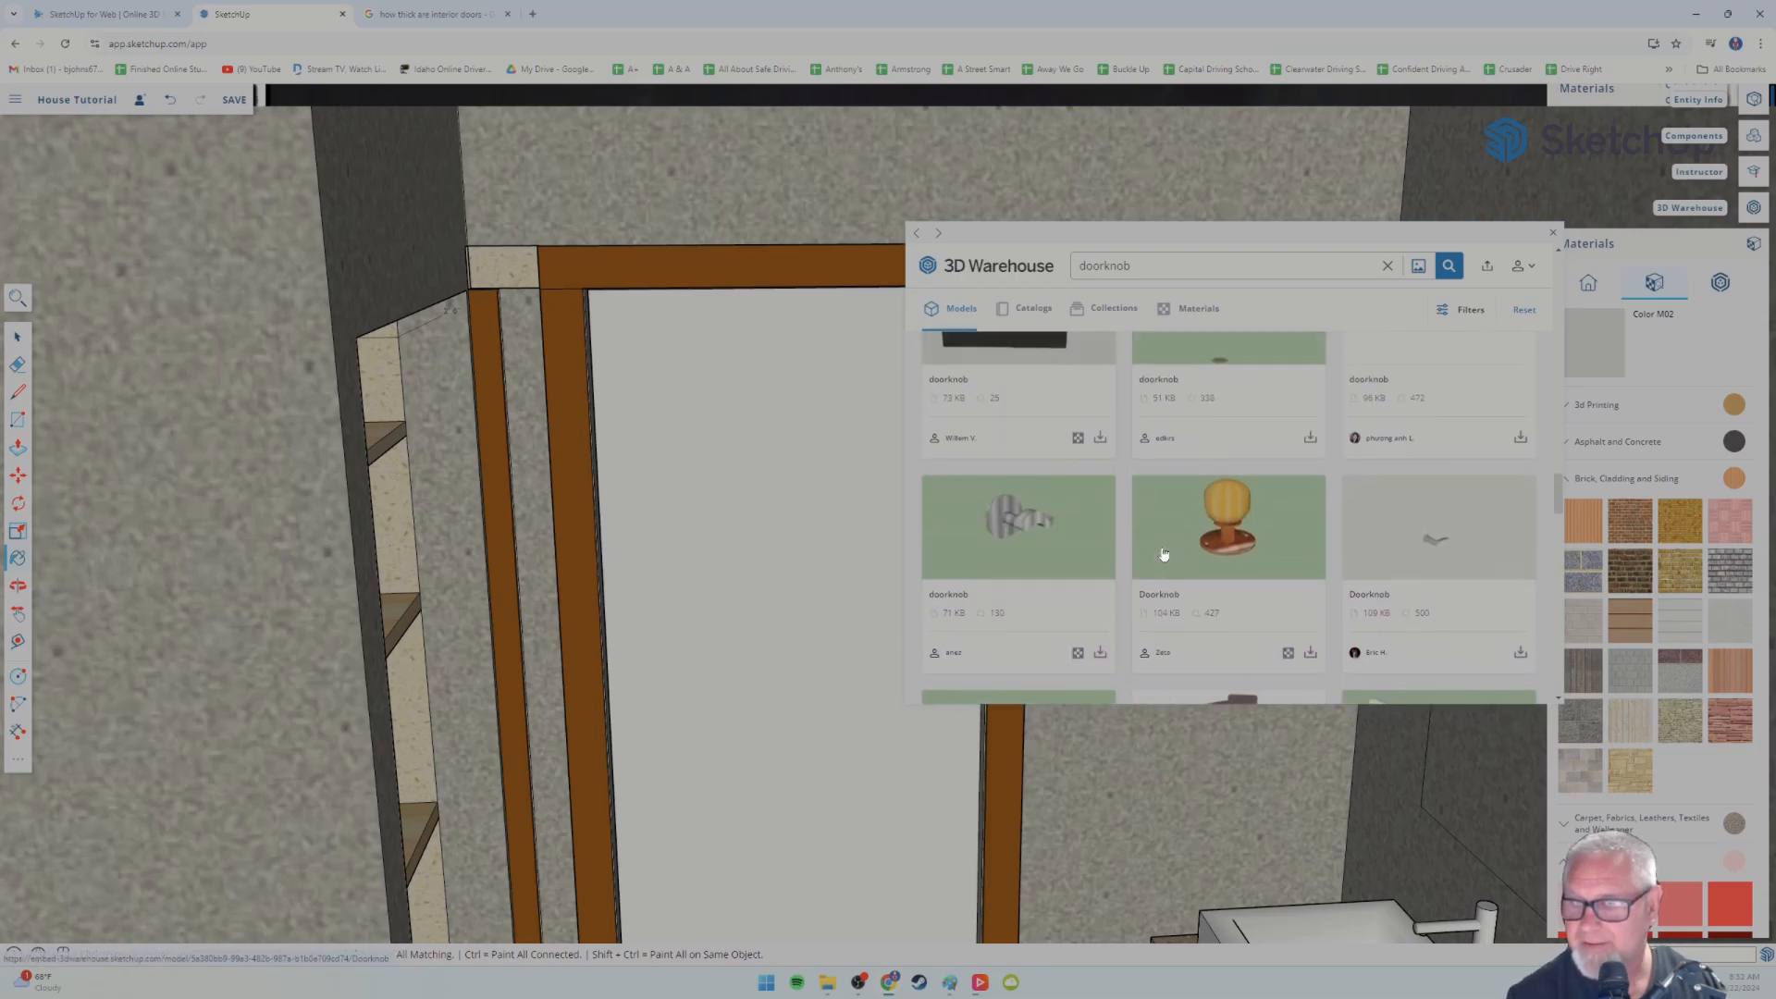
{"action": "scroll", "coordinate": [1092, 574], "scroll_direction": "down", "scroll_amount": 3}
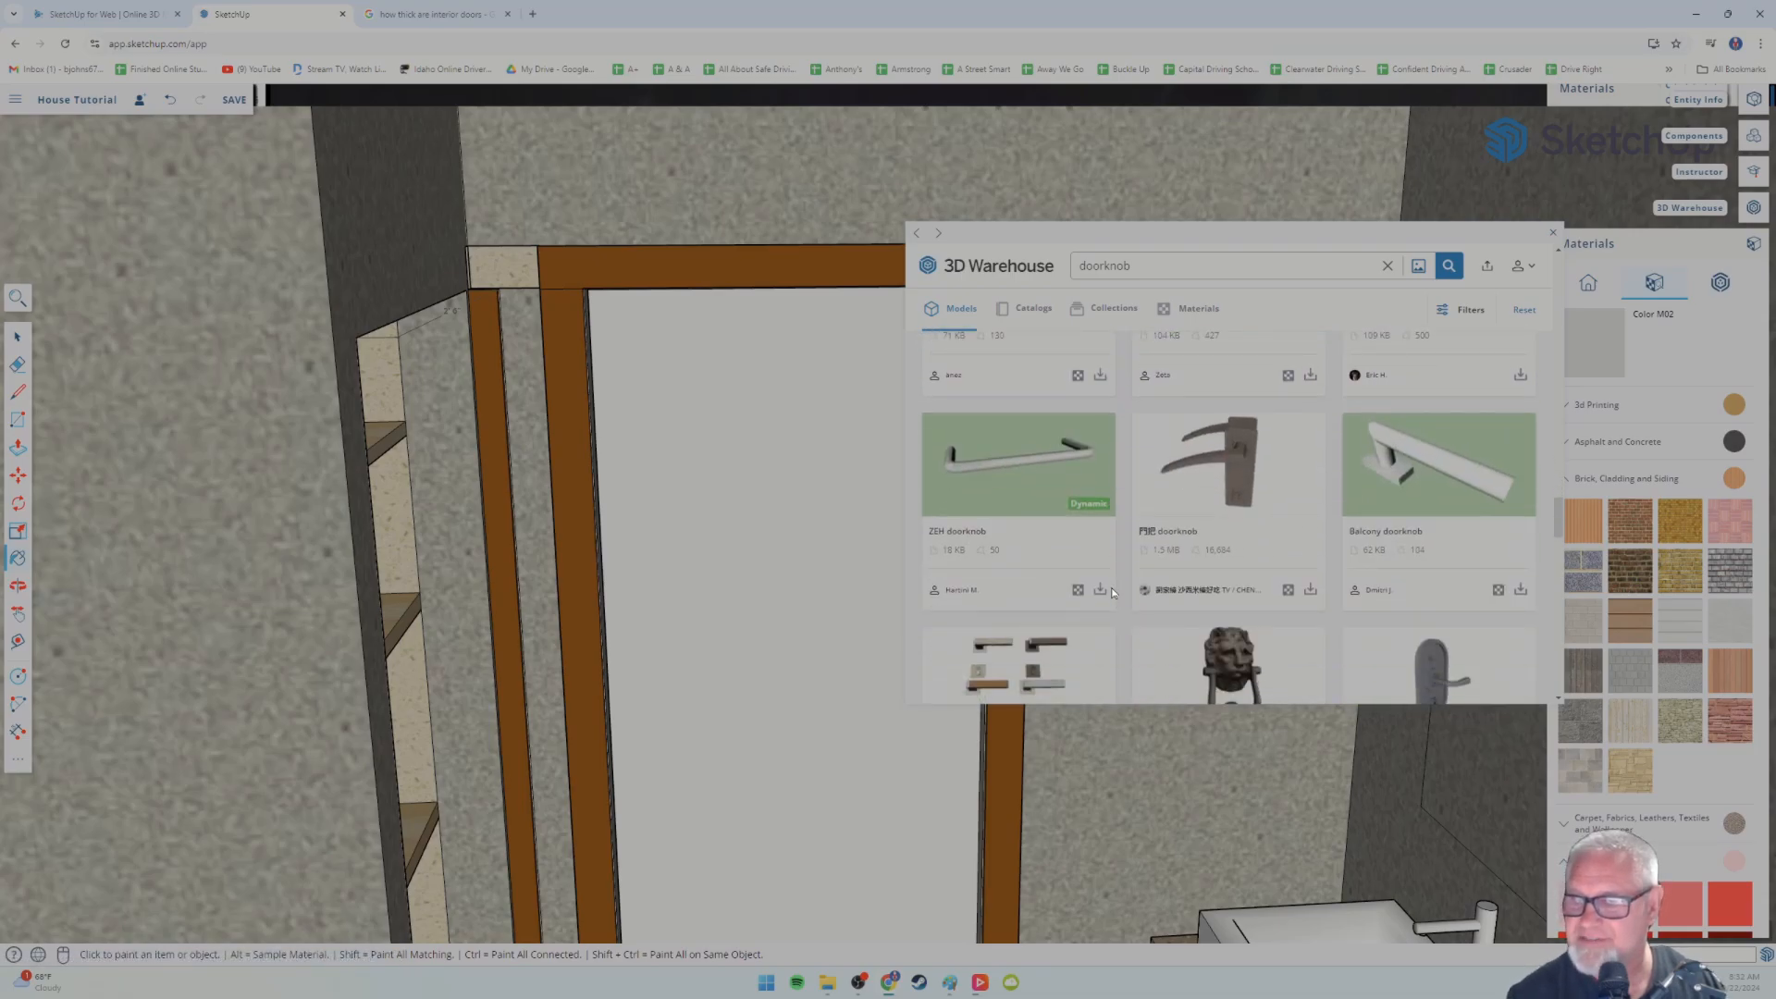
{"action": "scroll", "coordinate": [1112, 592], "scroll_direction": "down", "scroll_amount": 5}
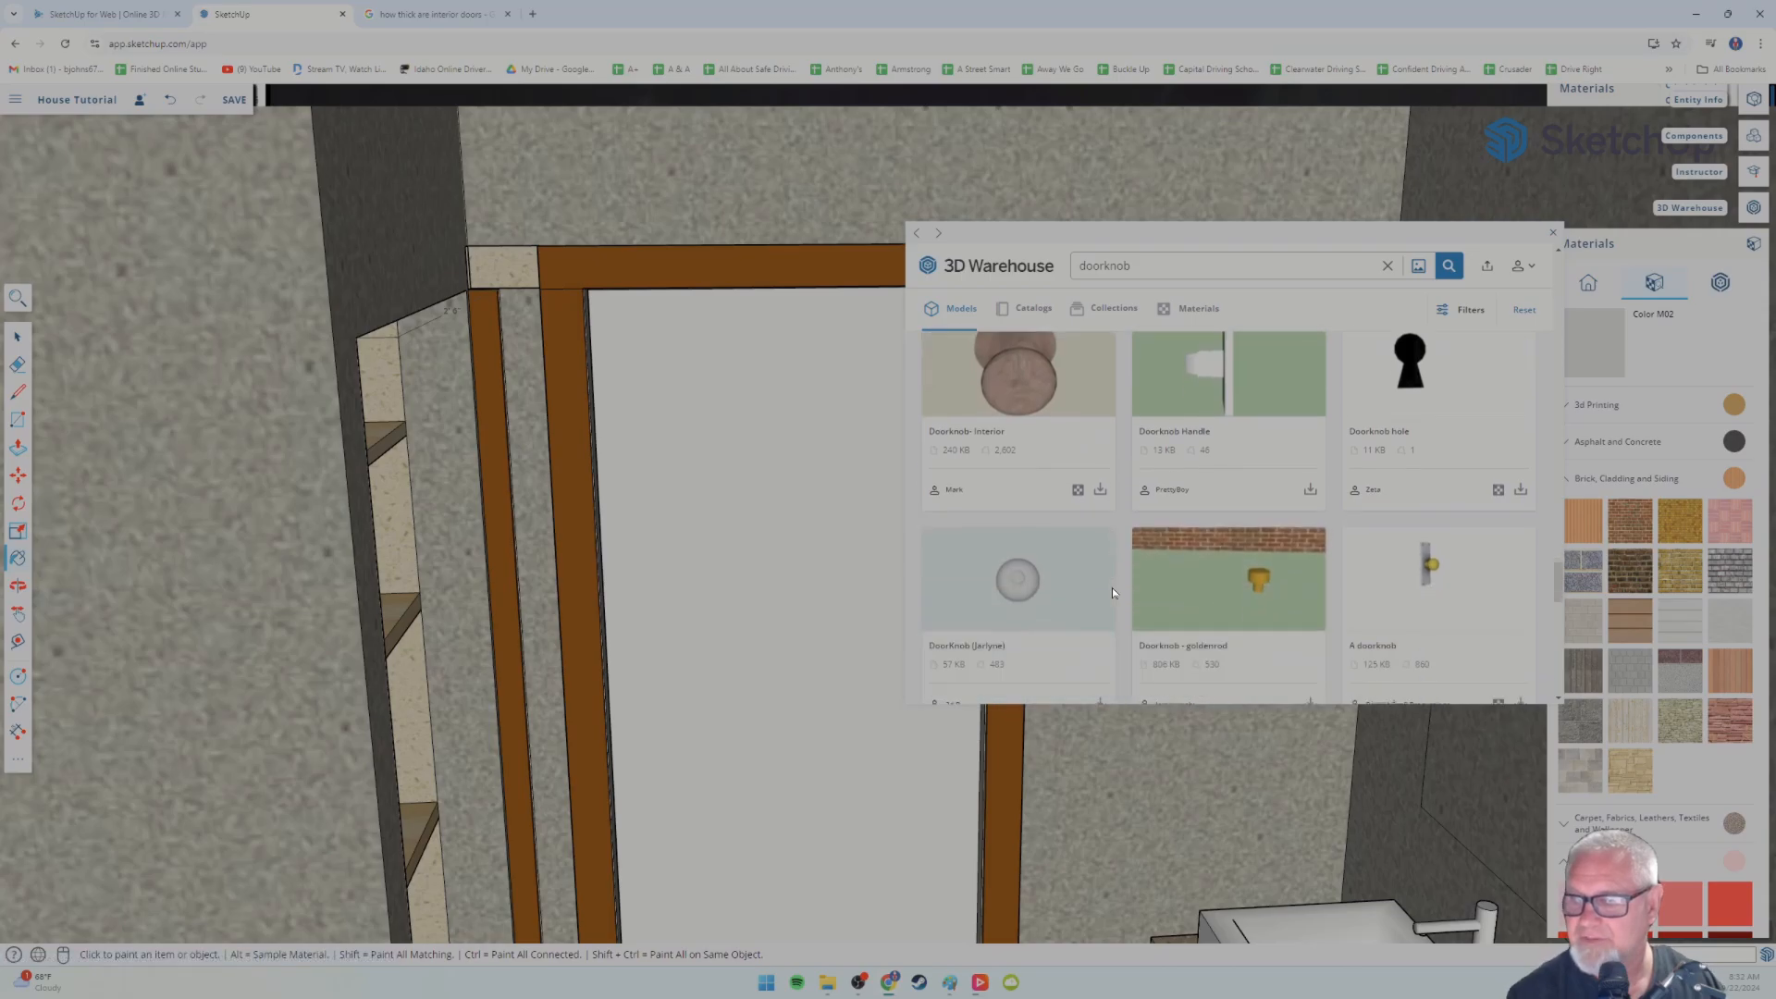
{"action": "scroll", "coordinate": [1113, 592], "scroll_direction": "down", "scroll_amount": 5}
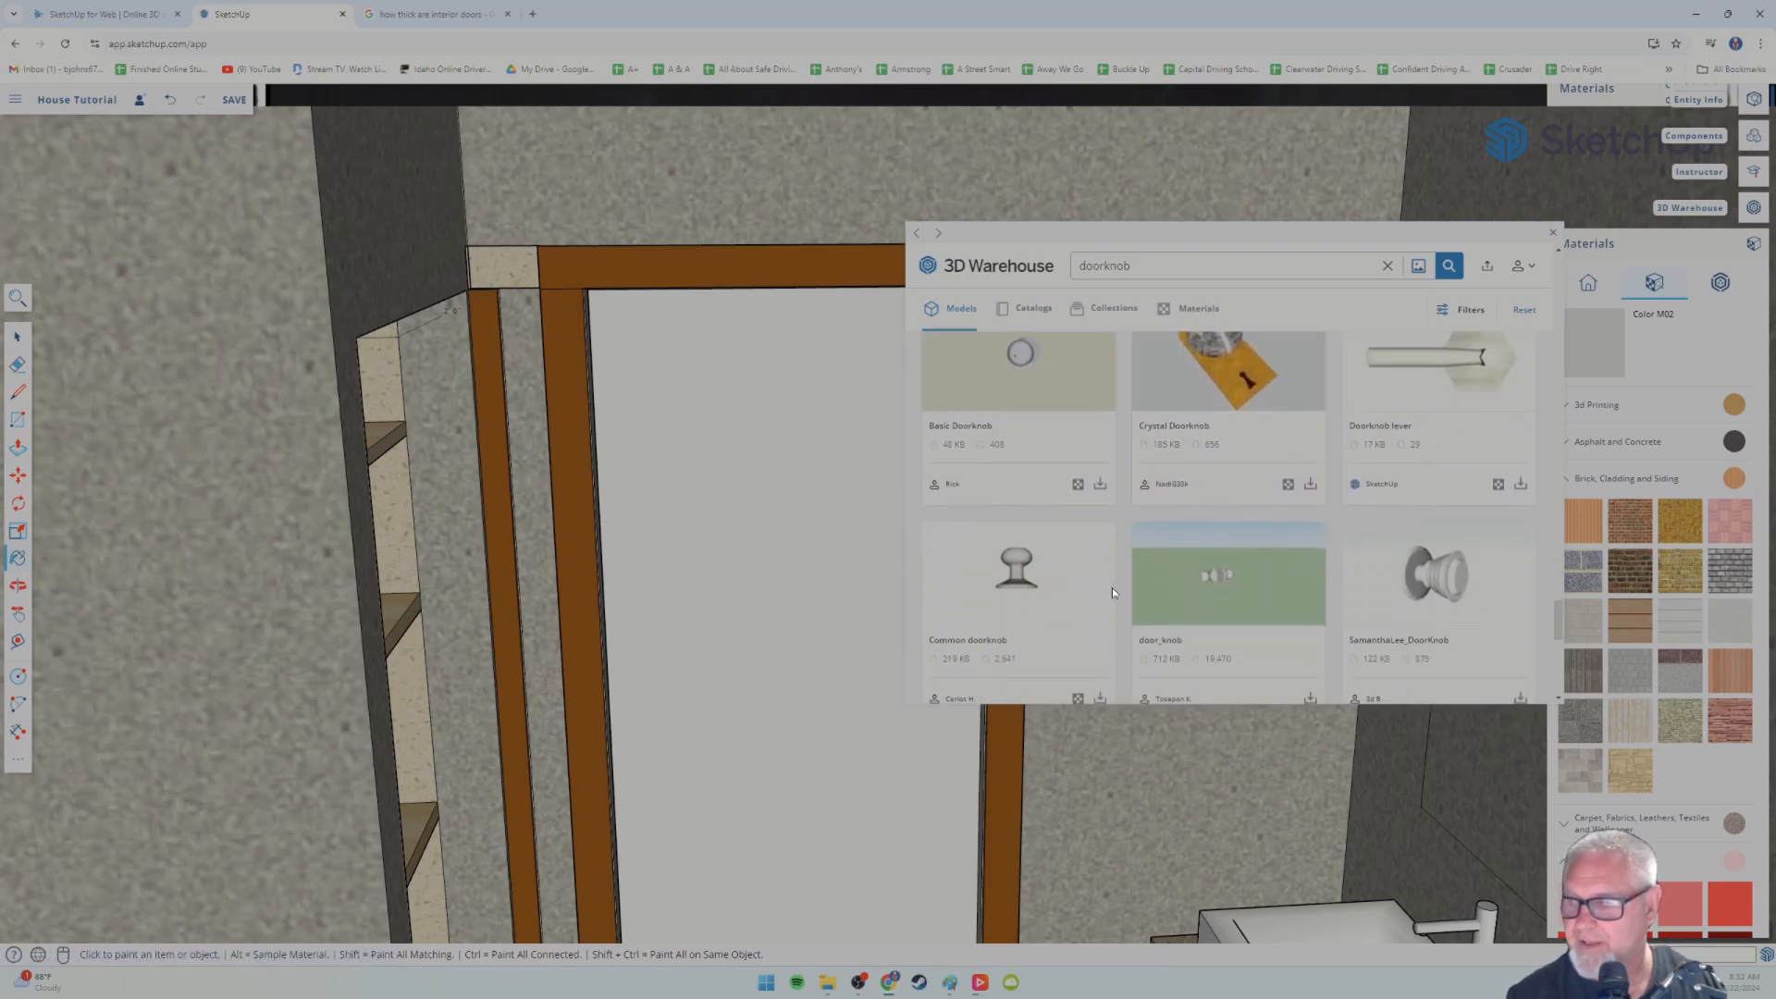
{"action": "scroll", "coordinate": [1113, 591], "scroll_direction": "down", "scroll_amount": 3}
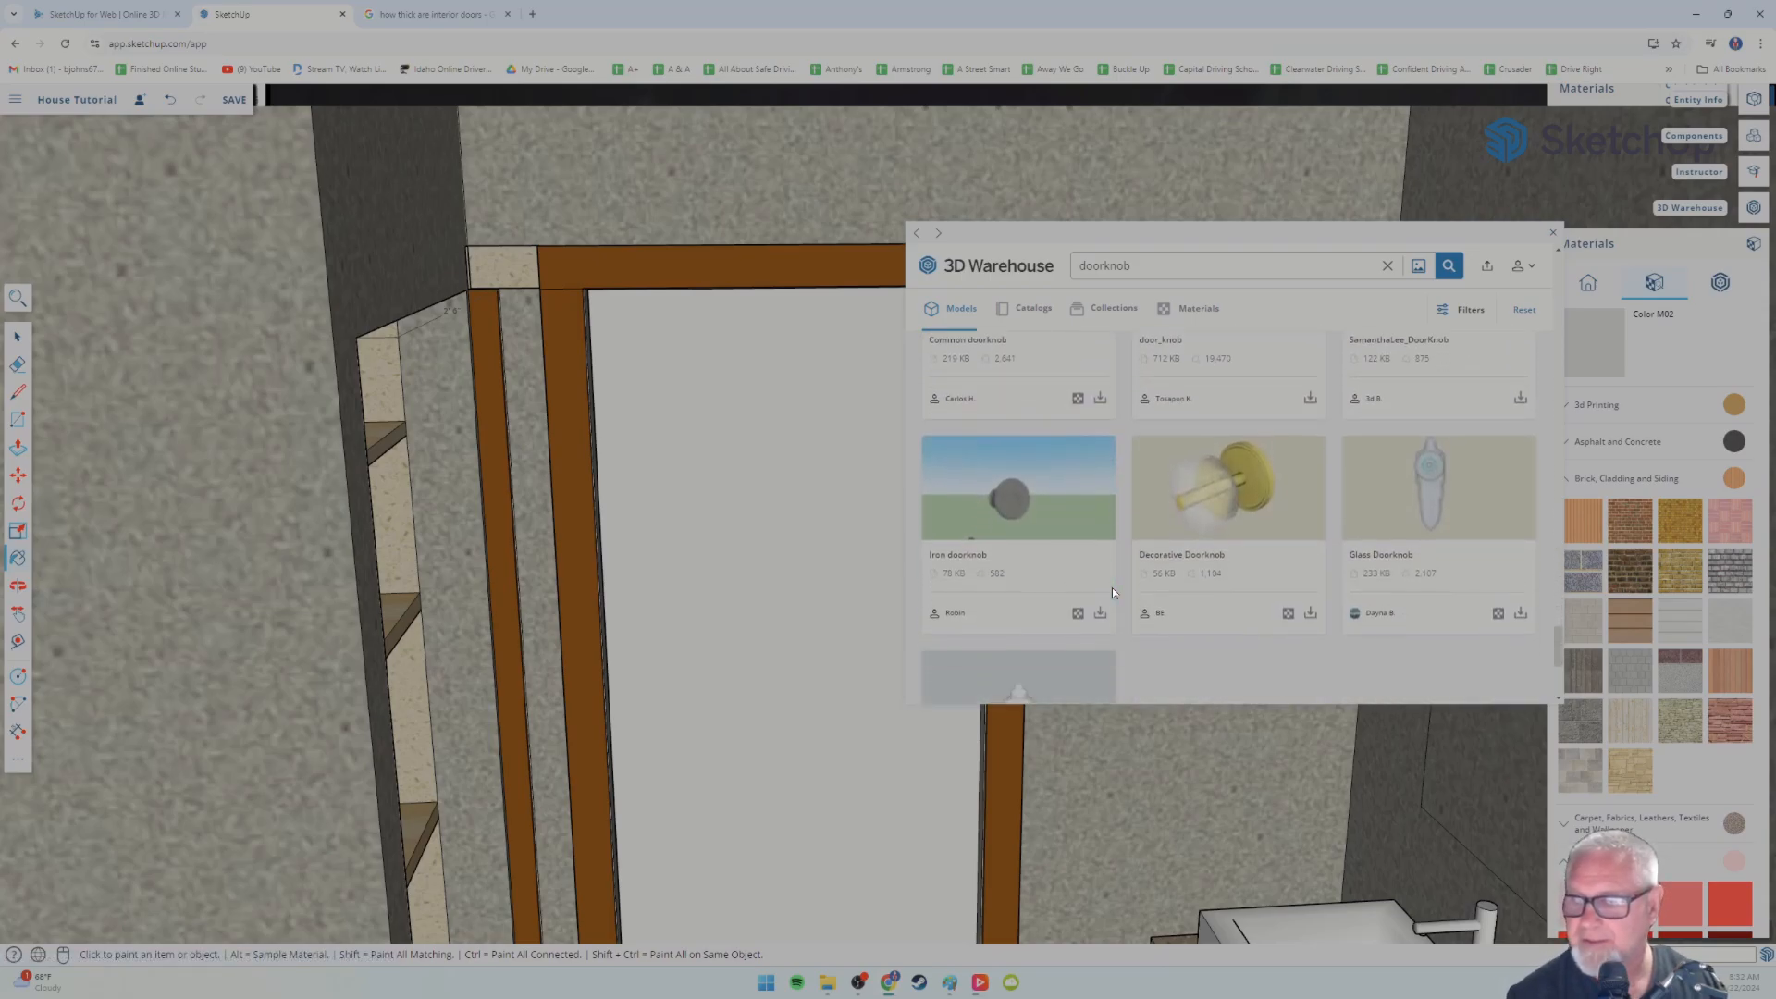
{"action": "scroll", "coordinate": [1112, 592], "scroll_direction": "down", "scroll_amount": 3}
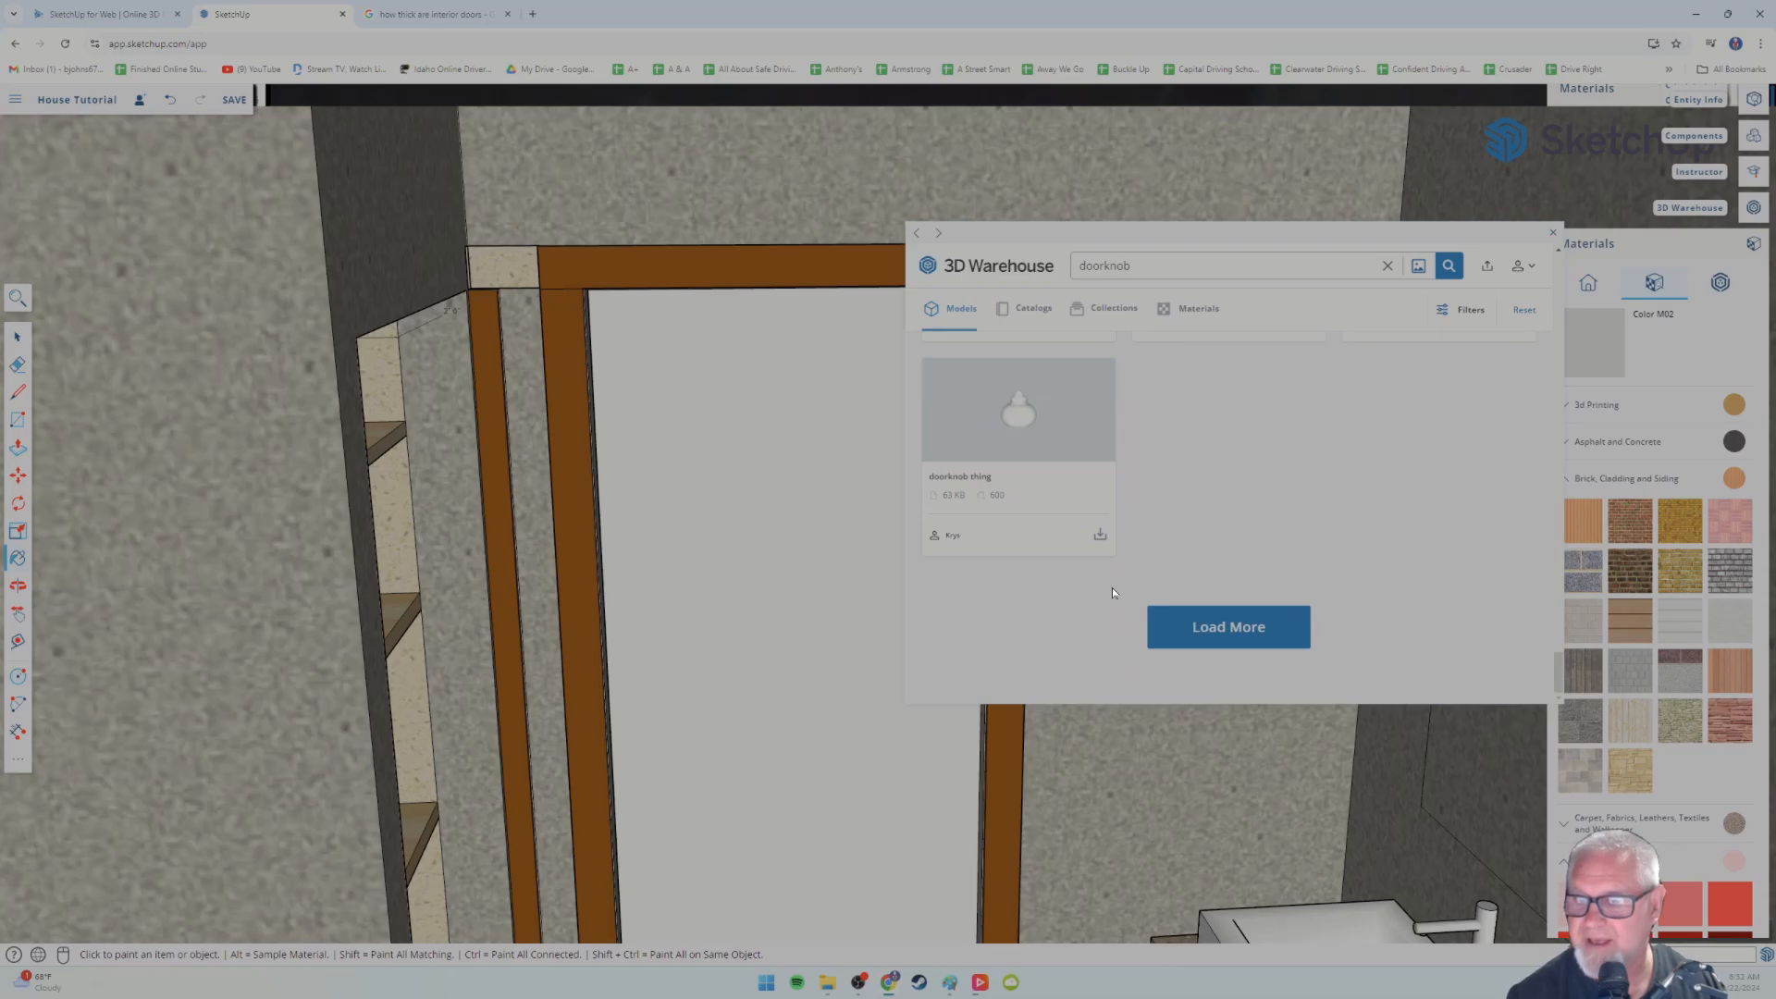
{"action": "scroll", "coordinate": [1112, 587], "scroll_direction": "up", "scroll_amount": 10}
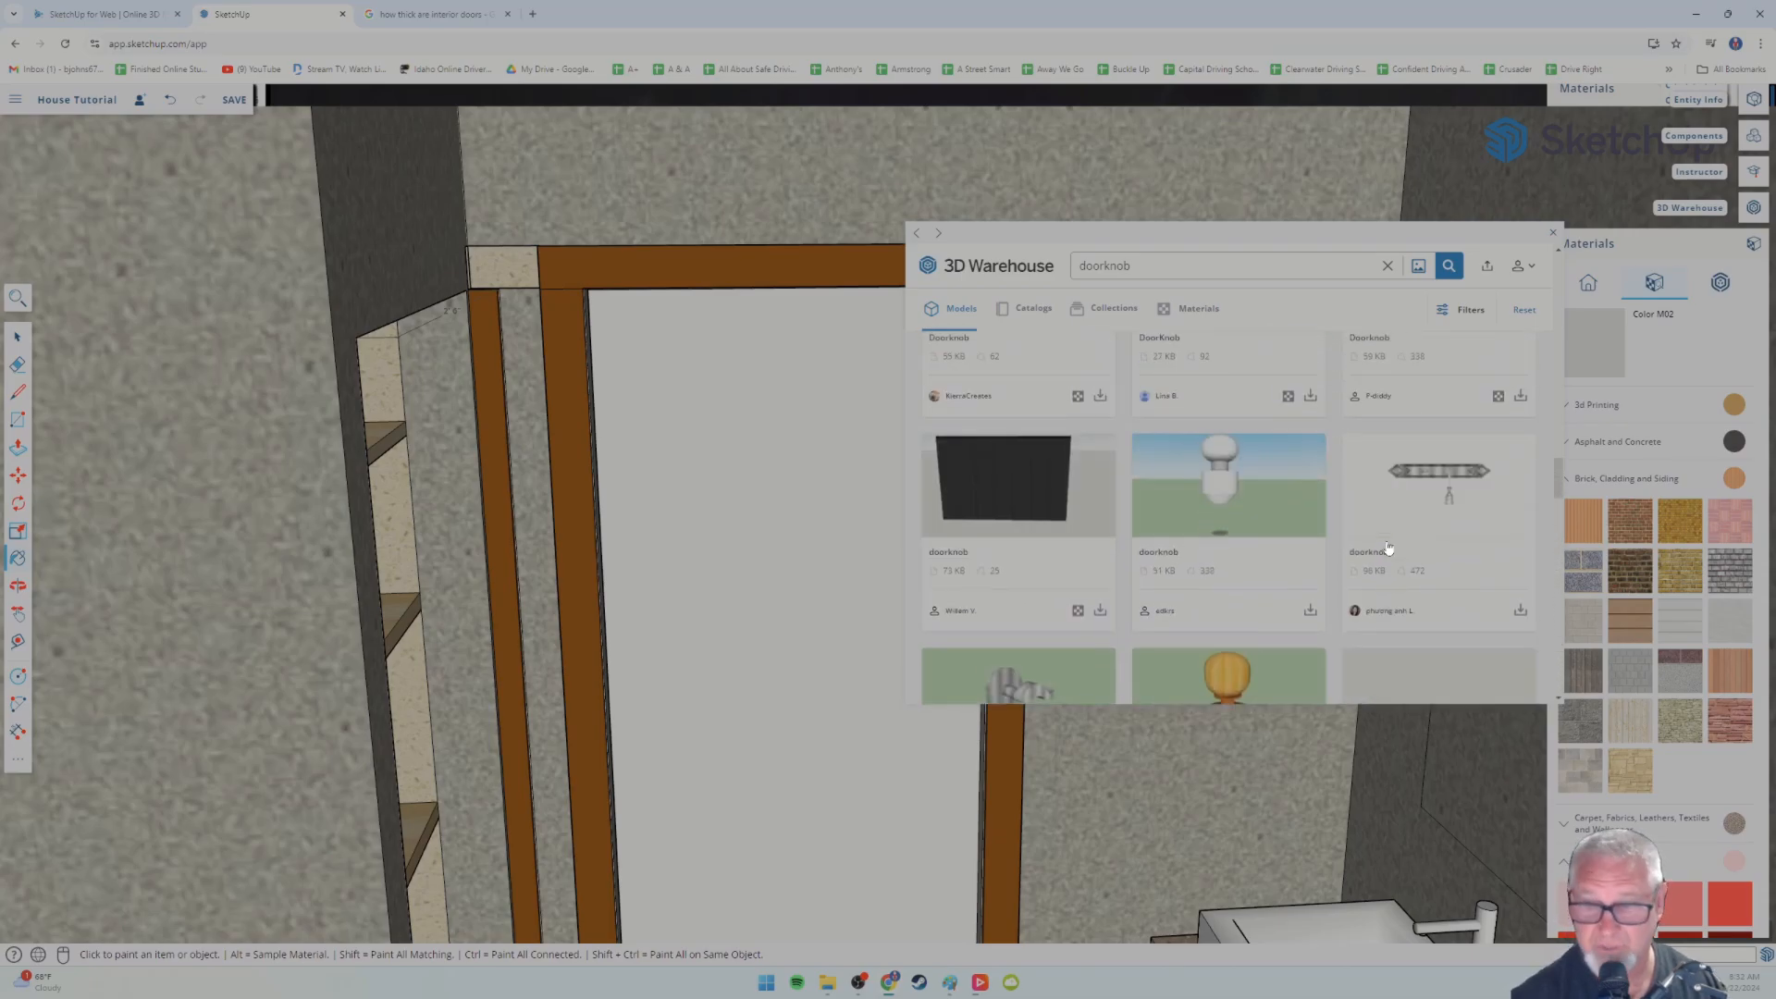
{"action": "scroll", "coordinate": [1388, 546], "scroll_direction": "up", "scroll_amount": 10}
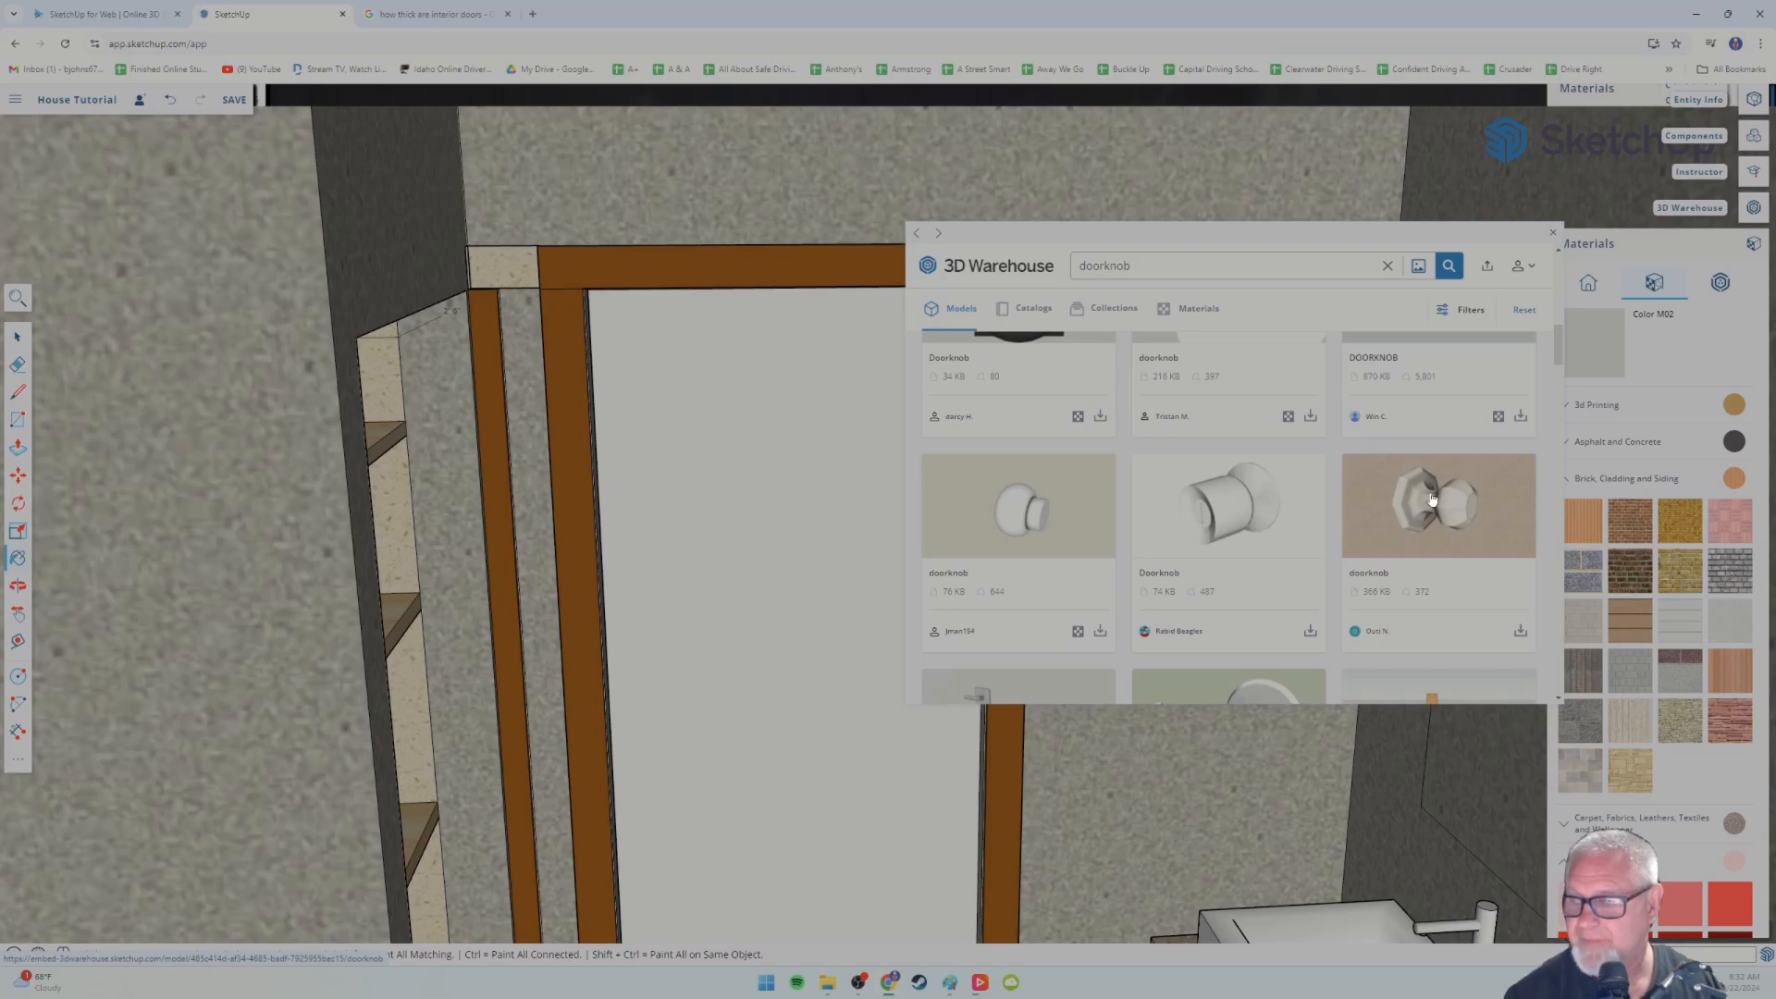
{"action": "left_click", "coordinate": [1520, 631]}
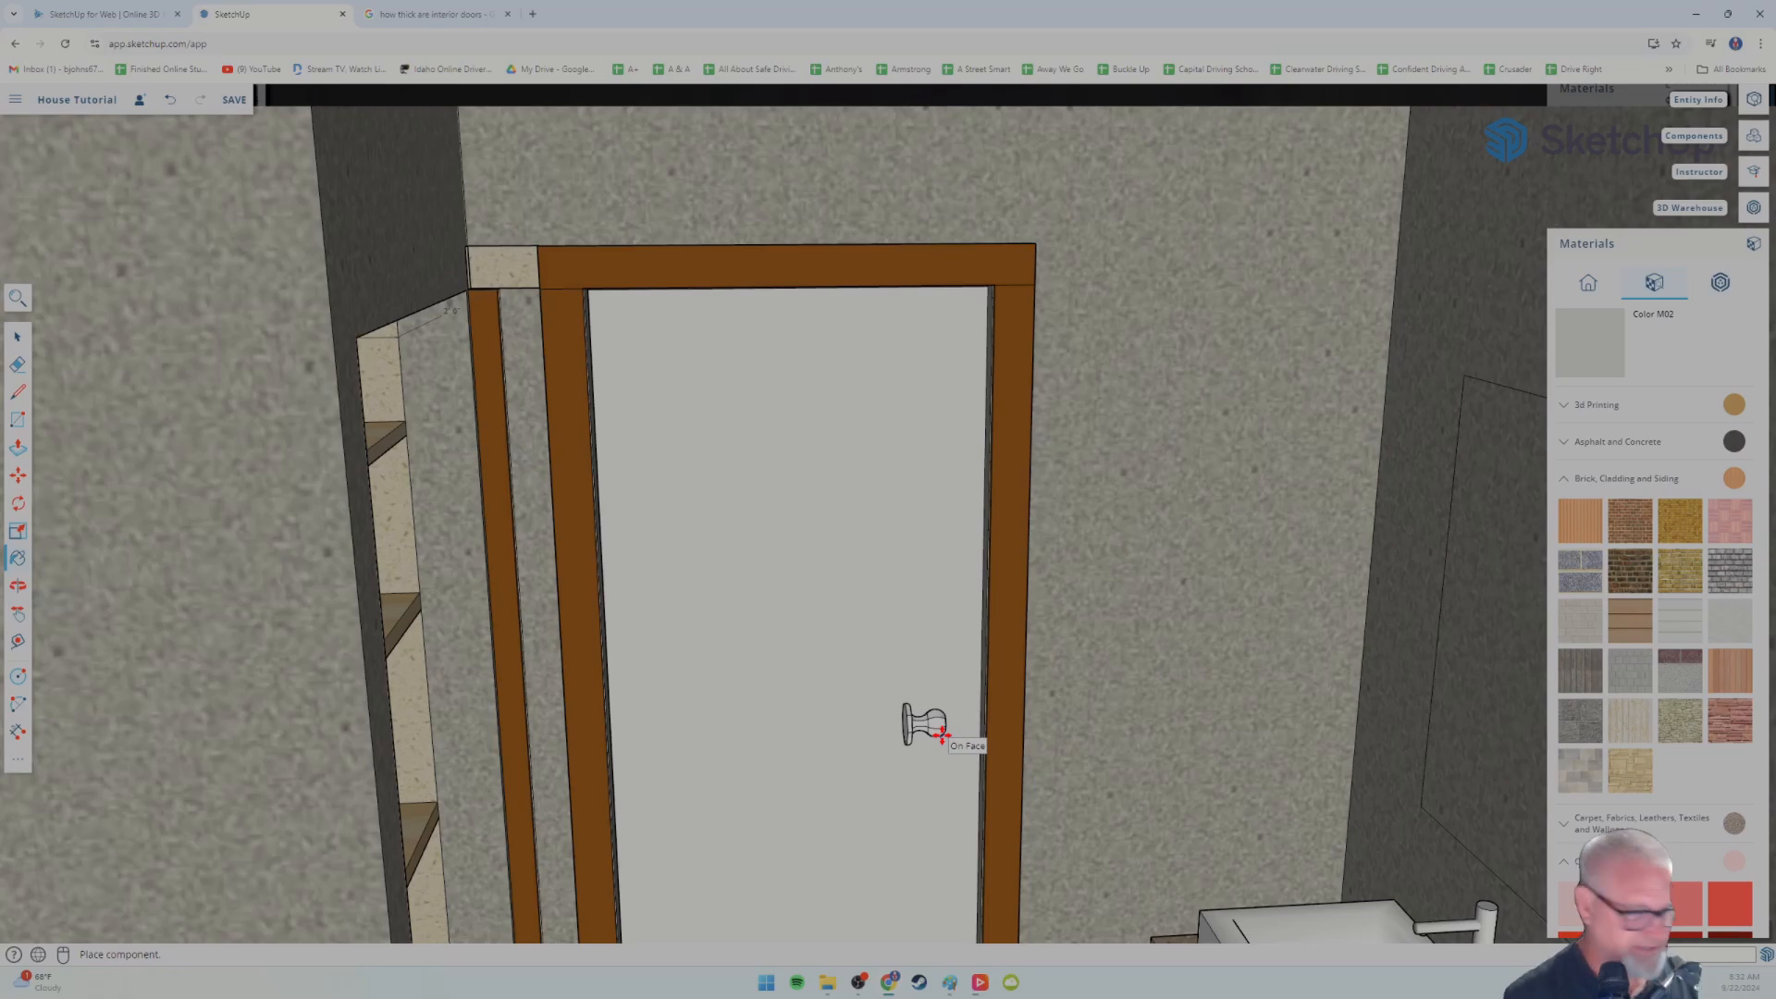
{"action": "key", "text": "Escape"}
{"action": "key", "text": "s"}
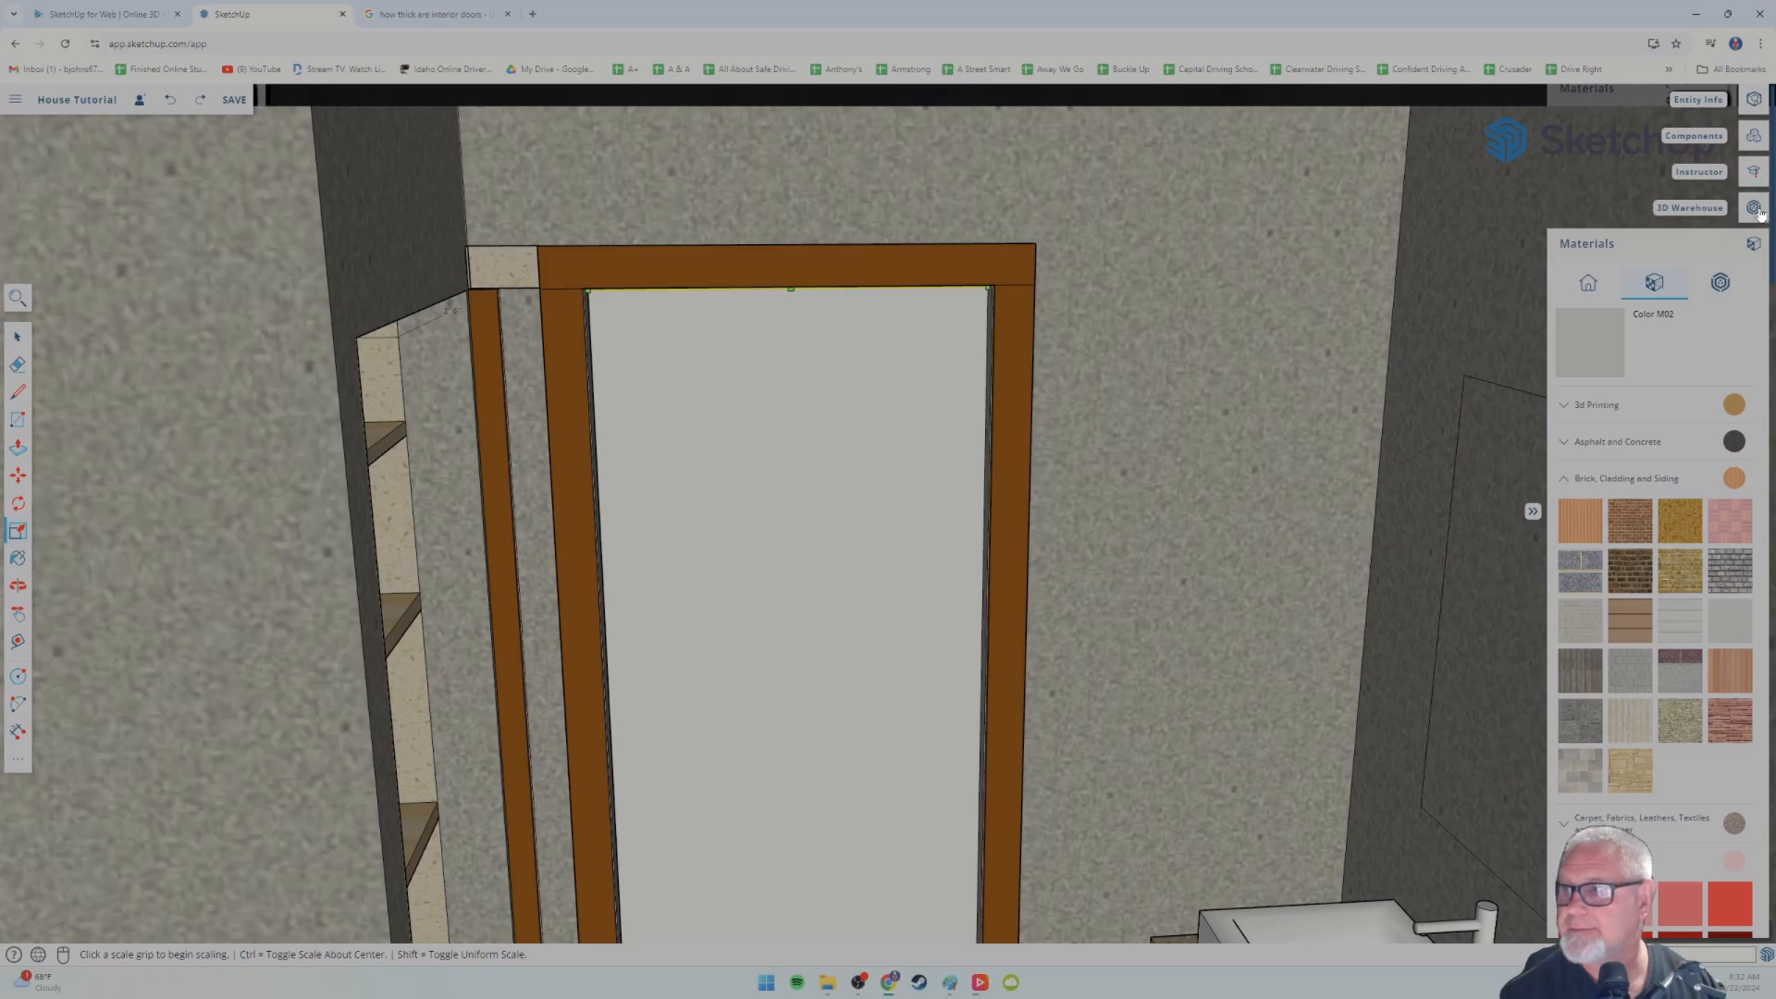
- Import the silver double-sided round Doorknob model from the 3D Warehouse doorknob results
{"action": "left_click", "coordinate": [1714, 211]}
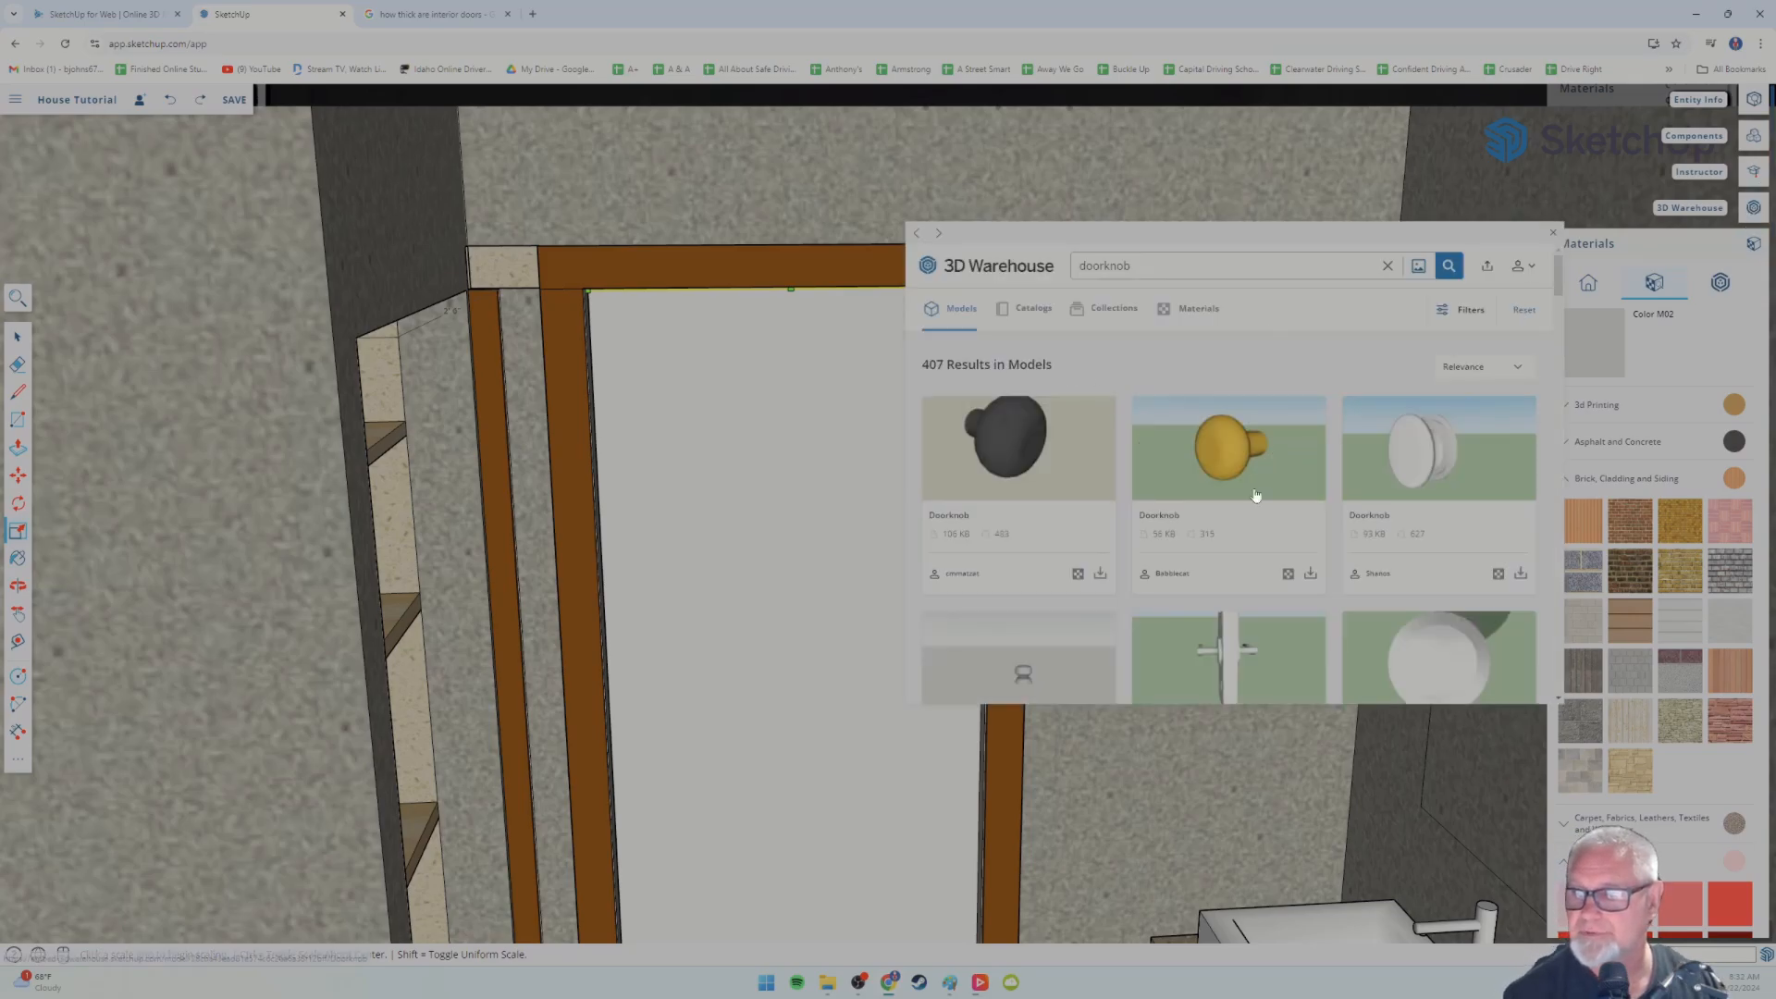
{"action": "scroll", "coordinate": [1219, 505], "scroll_direction": "down", "scroll_amount": 4}
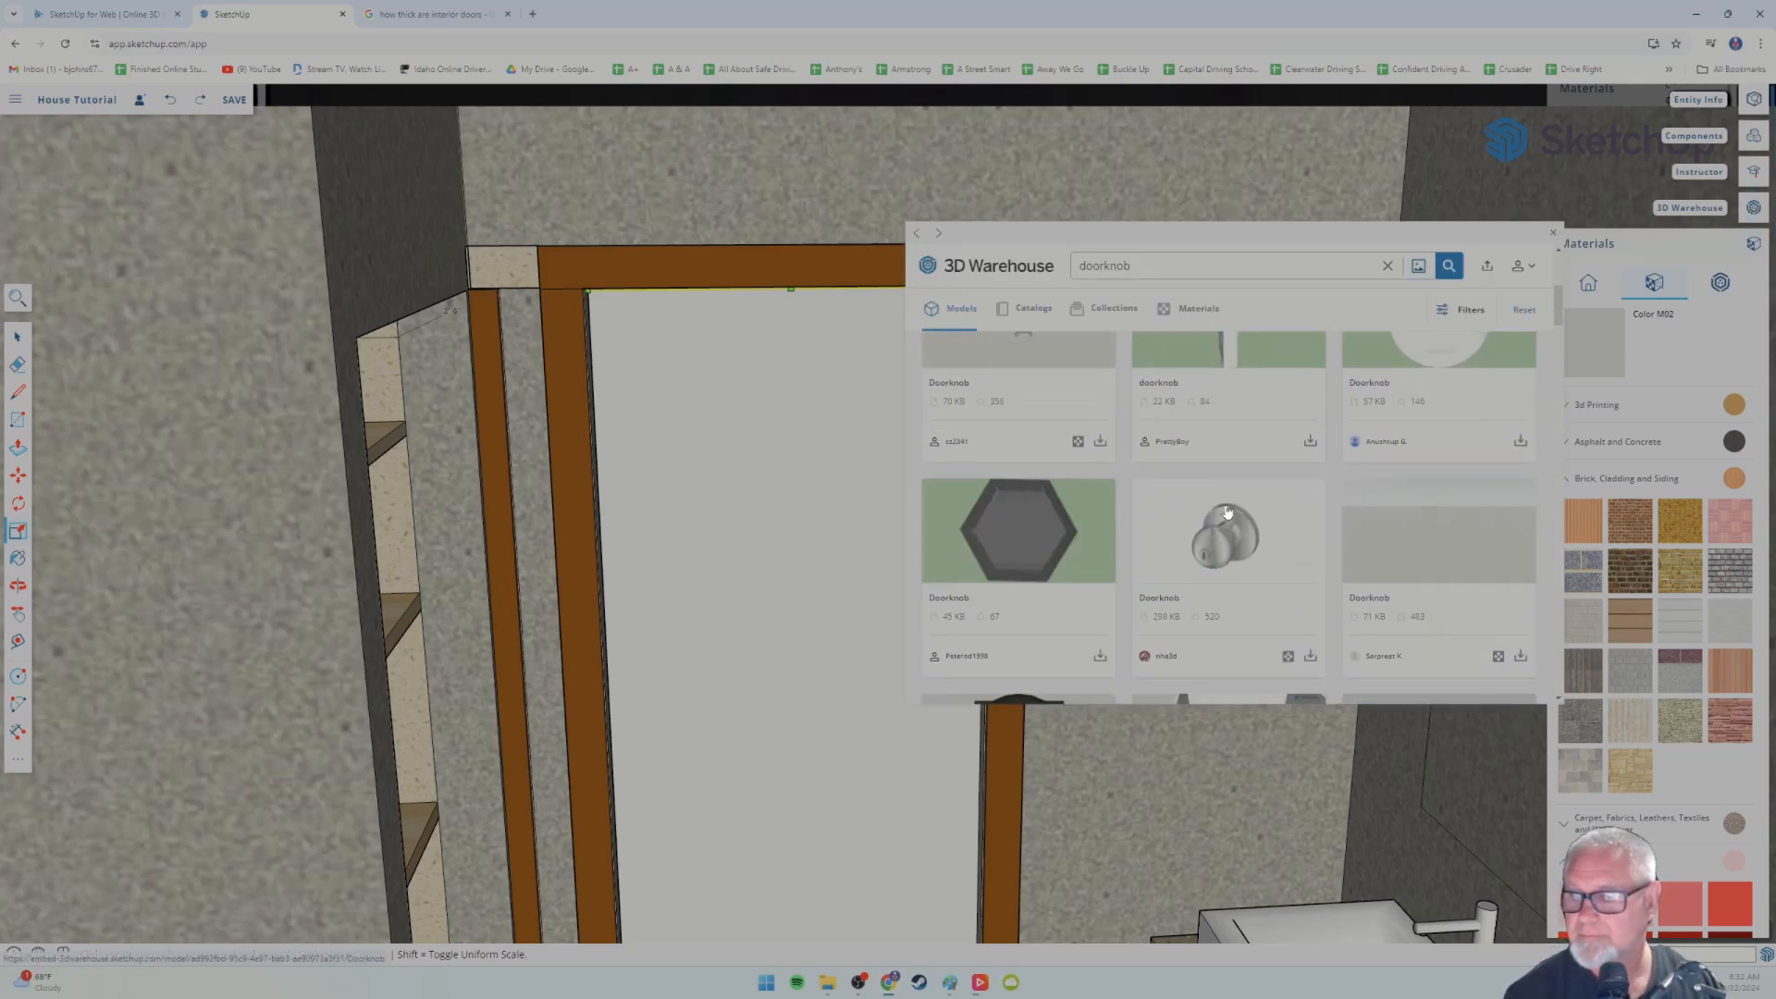
{"action": "left_click", "coordinate": [1310, 656]}
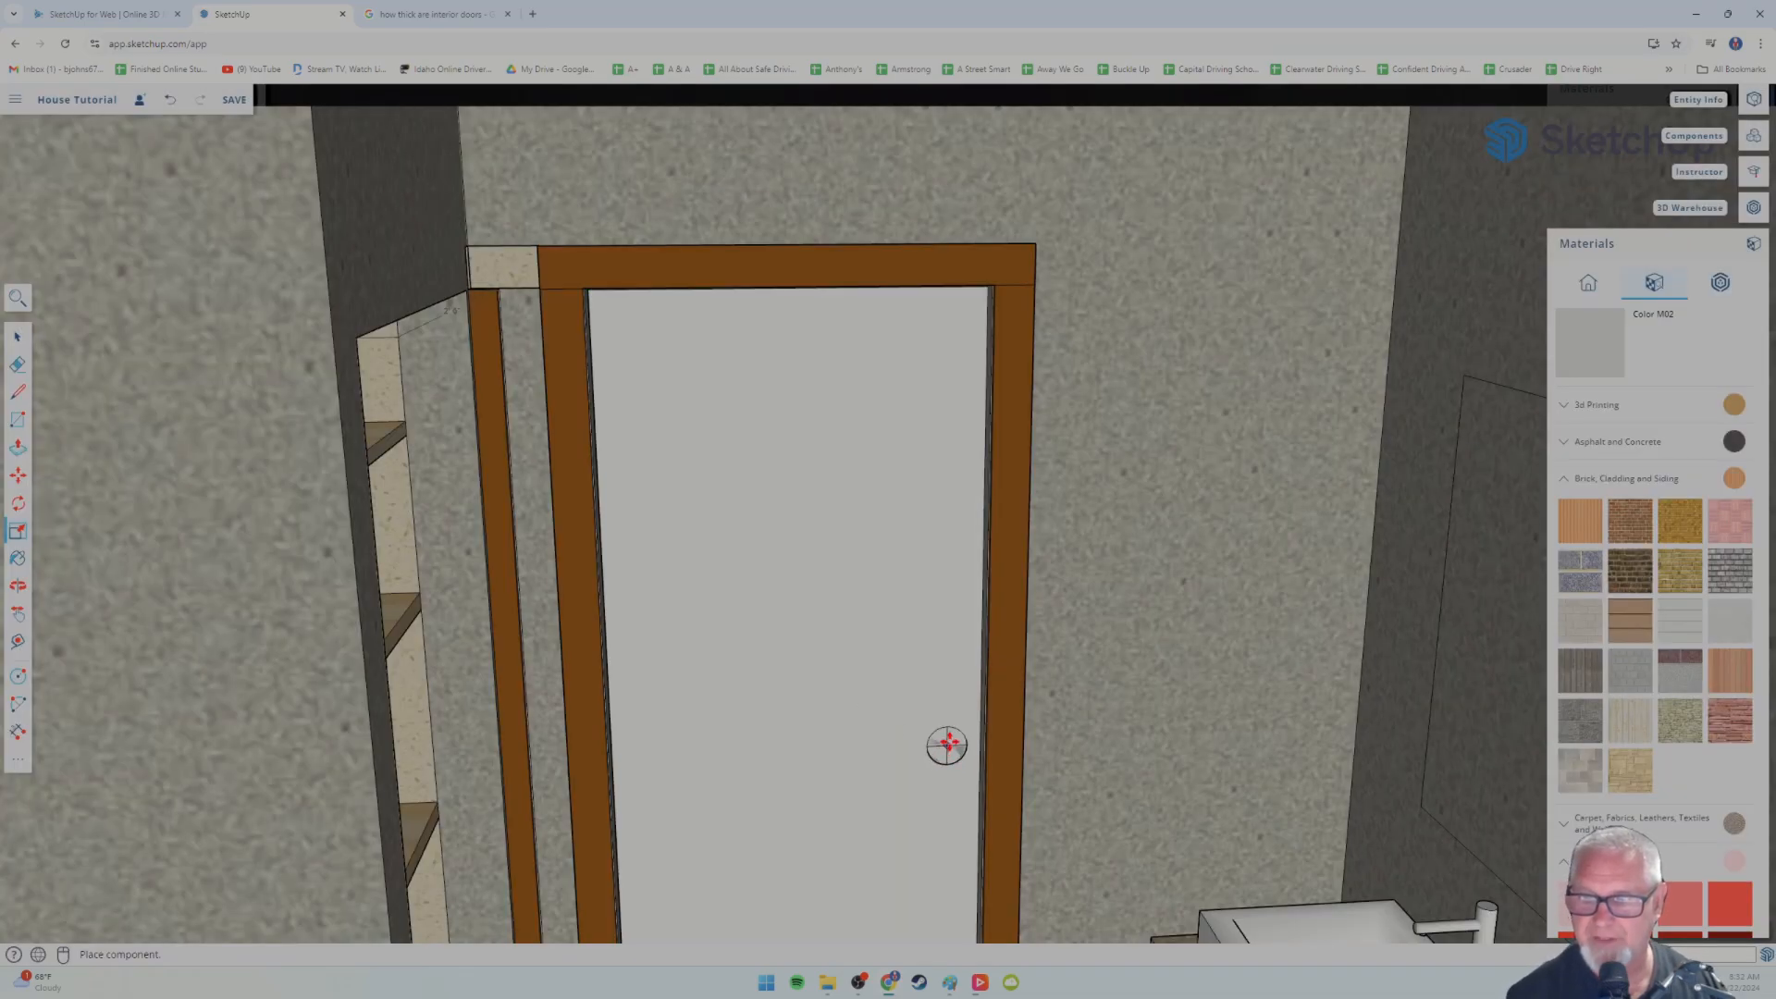
- Place the imported doorknob on the bathroom side of the gray door panel, at about mid-height near its shelf-side edge
{"action": "scroll", "coordinate": [937, 739], "scroll_direction": "up", "scroll_amount": 8}
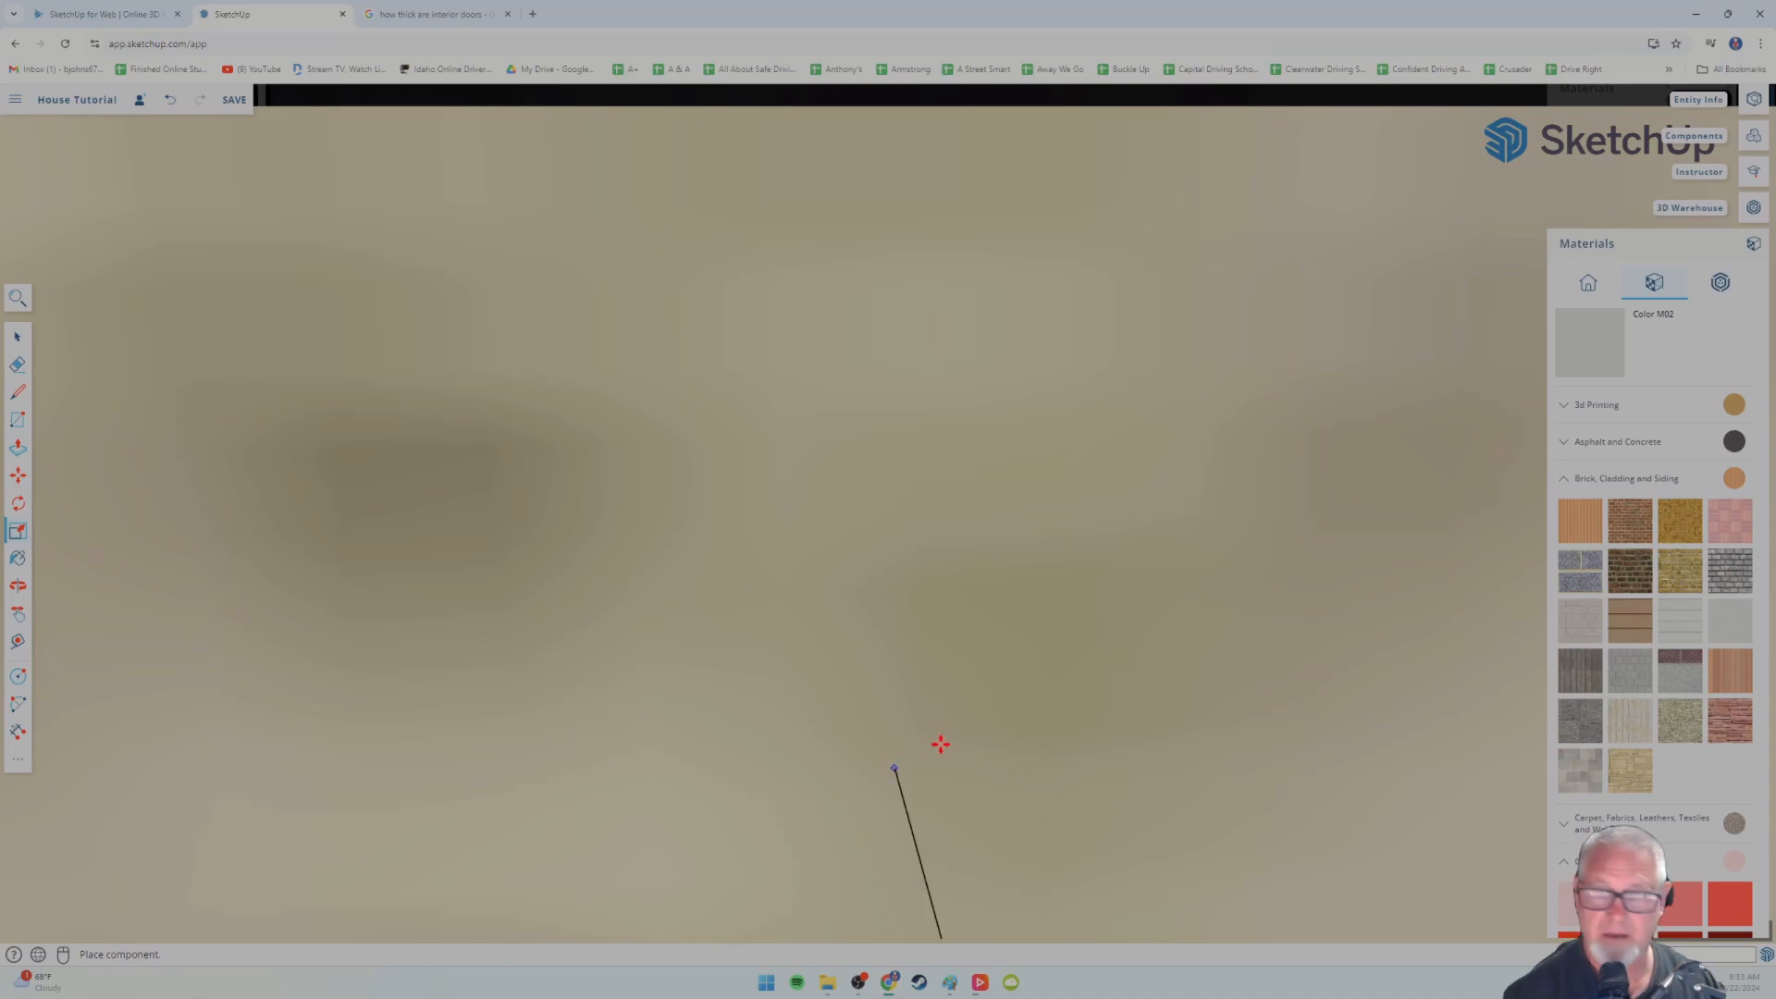
{"action": "scroll", "coordinate": [944, 742], "scroll_direction": "up", "scroll_amount": 4}
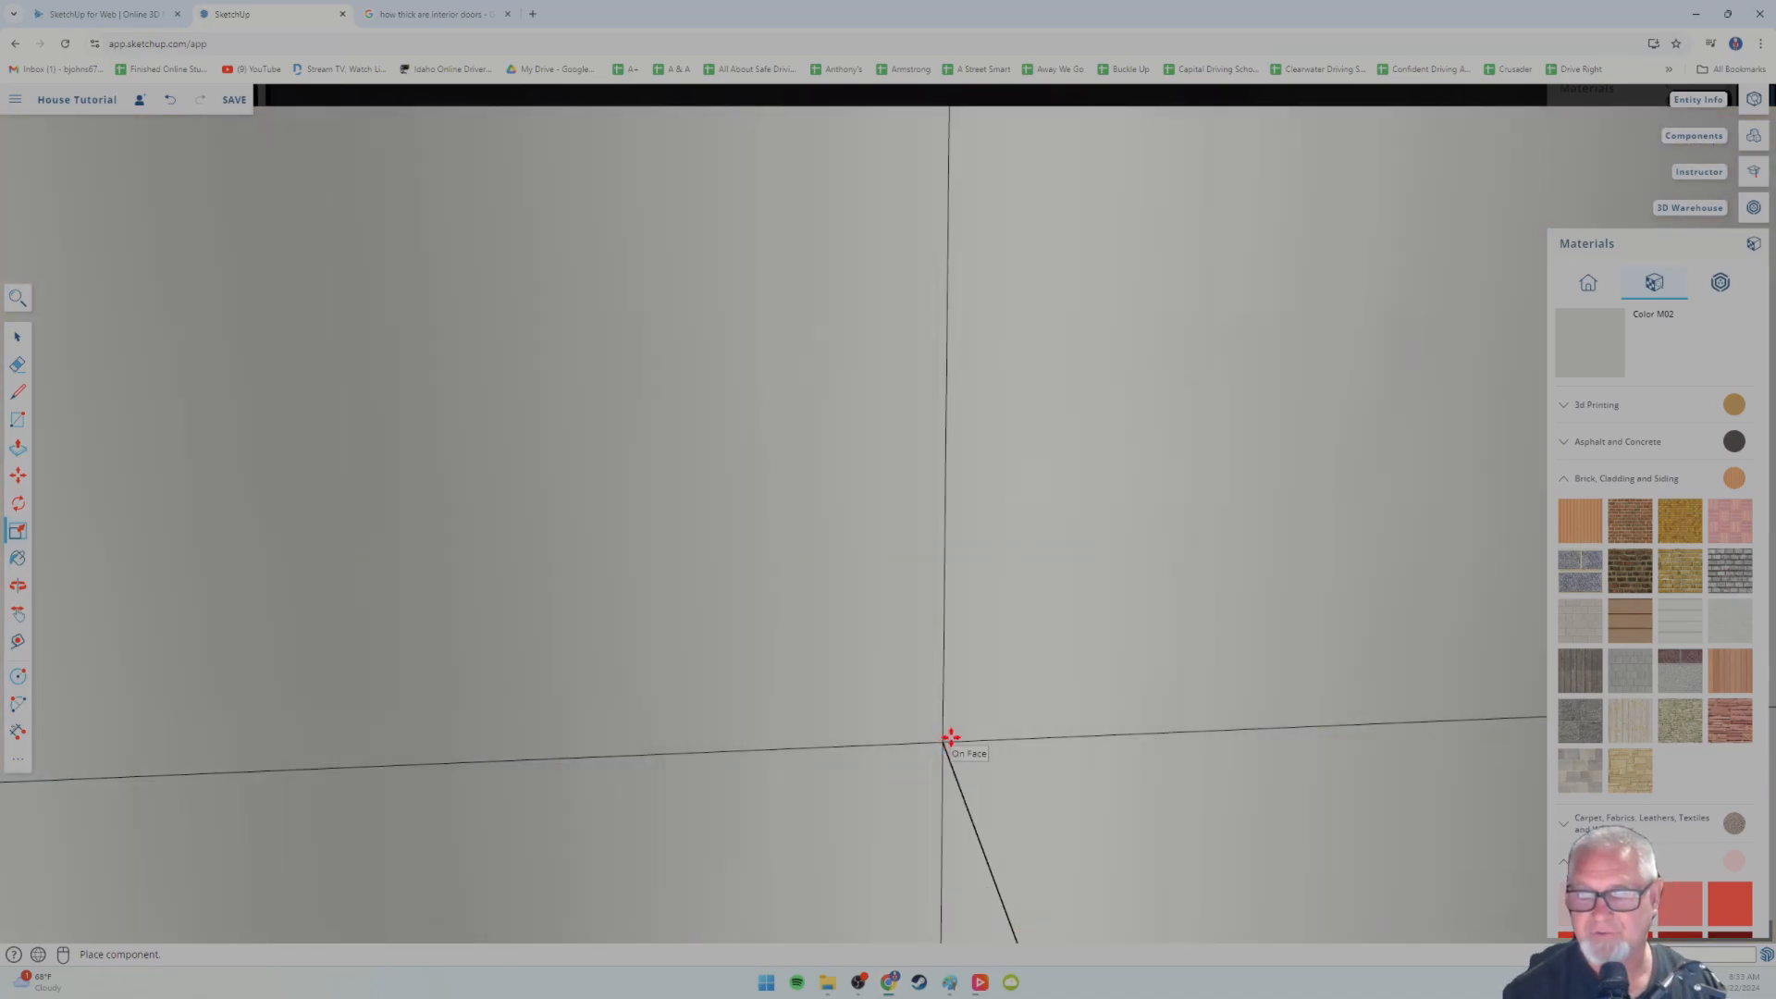
{"action": "scroll", "coordinate": [951, 737], "scroll_direction": "up", "scroll_amount": 4}
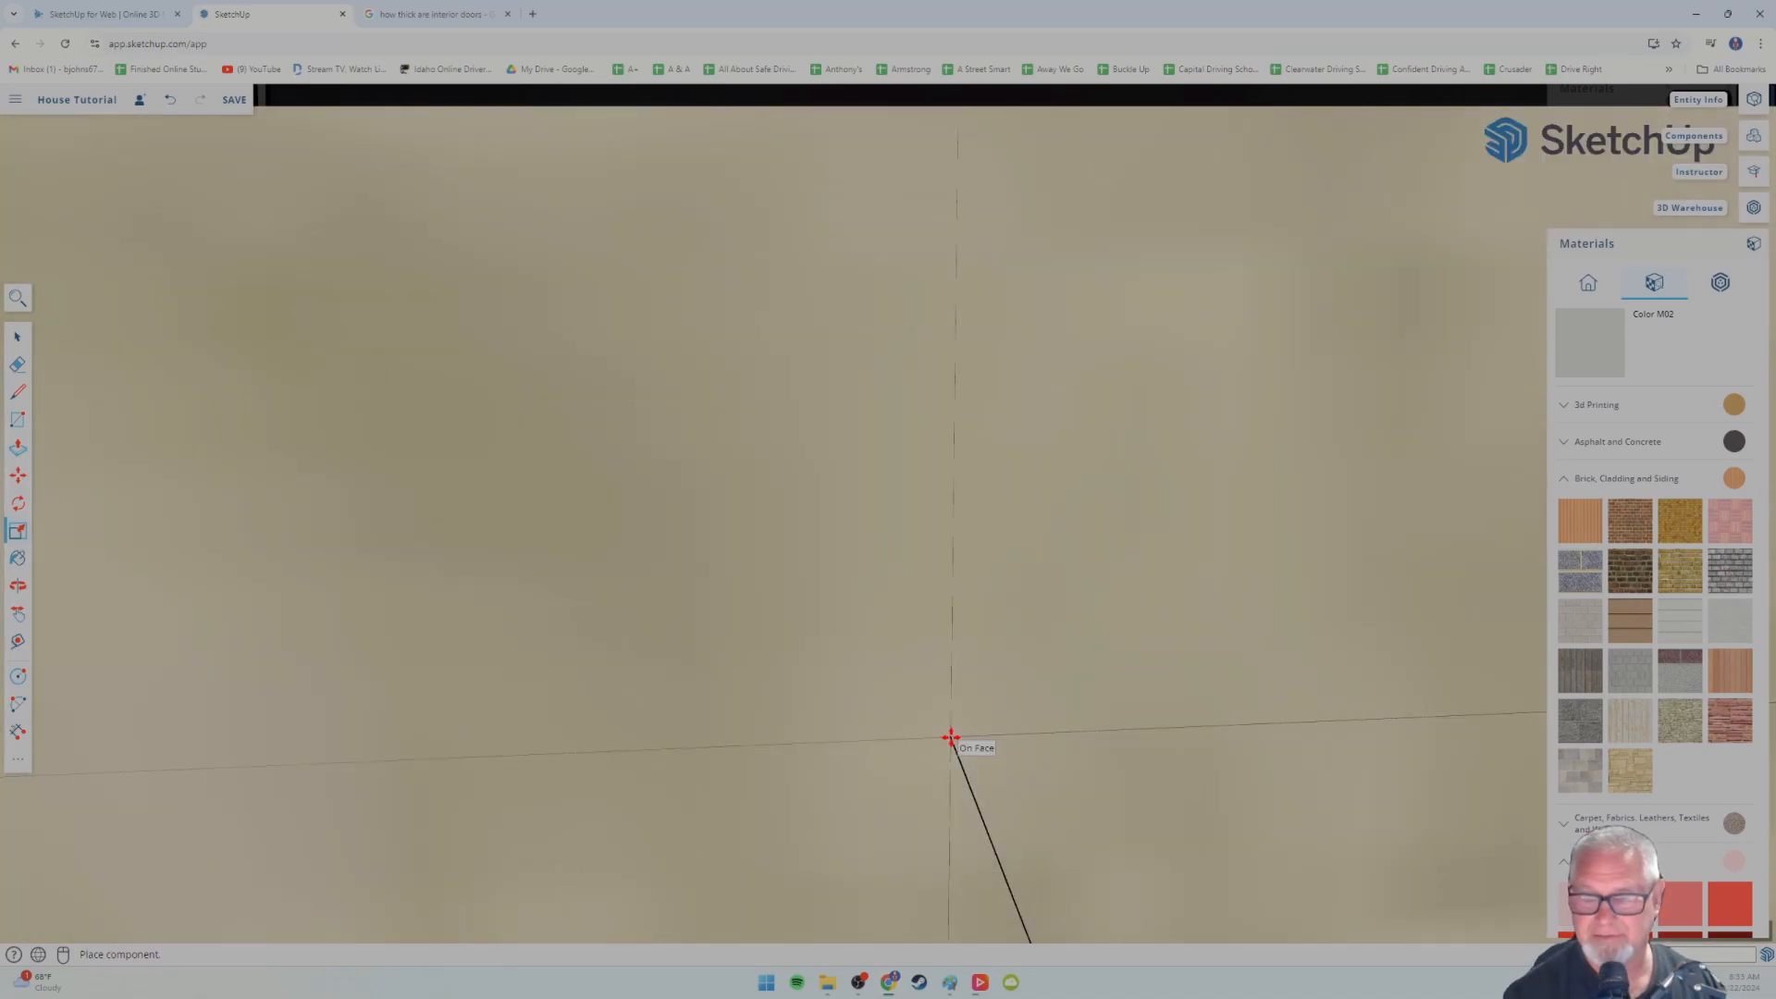
{"action": "mouse_move", "coordinate": [951, 737]}
{"action": "middle_mouse_down"}
{"action": "mouse_move", "coordinate": [840, 753]}
{"action": "mouse_move", "coordinate": [829, 738]}
{"action": "middle_mouse_up"}
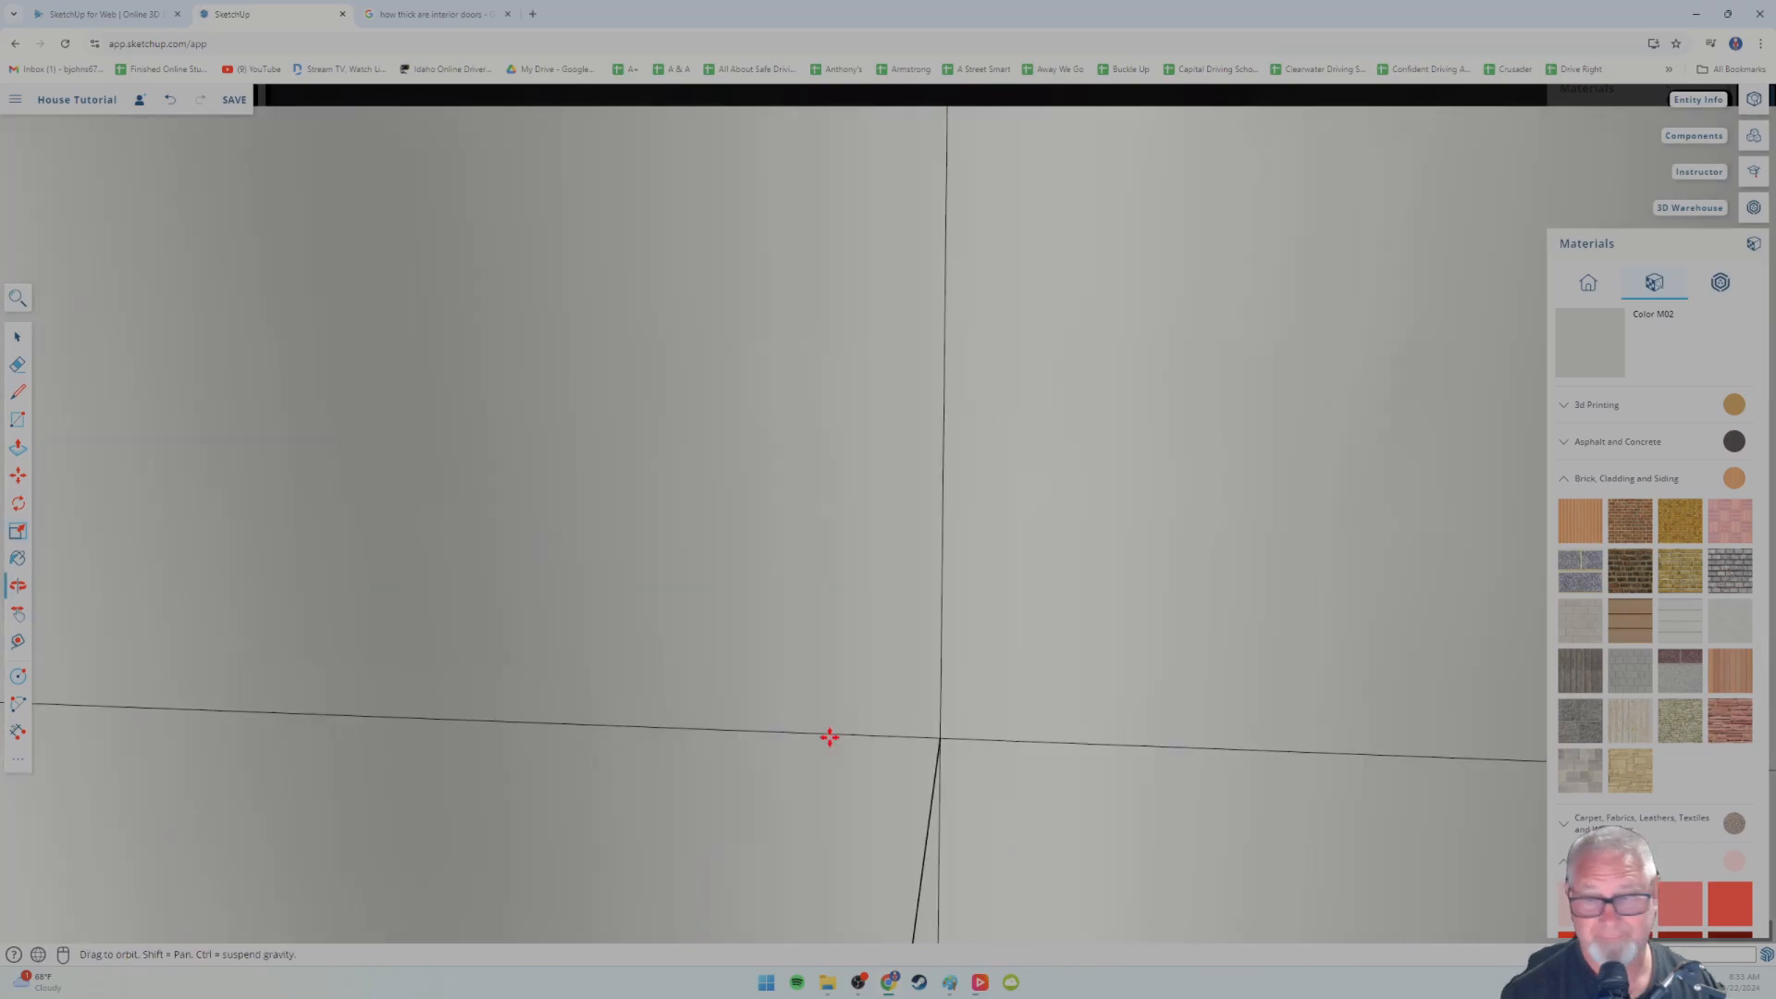
{"action": "scroll", "coordinate": [833, 732], "scroll_direction": "down", "scroll_amount": 3}
{"action": "scroll", "coordinate": [833, 730], "scroll_direction": "up", "scroll_amount": 4}
{"action": "scroll", "coordinate": [835, 727], "scroll_direction": "down", "scroll_amount": 2}
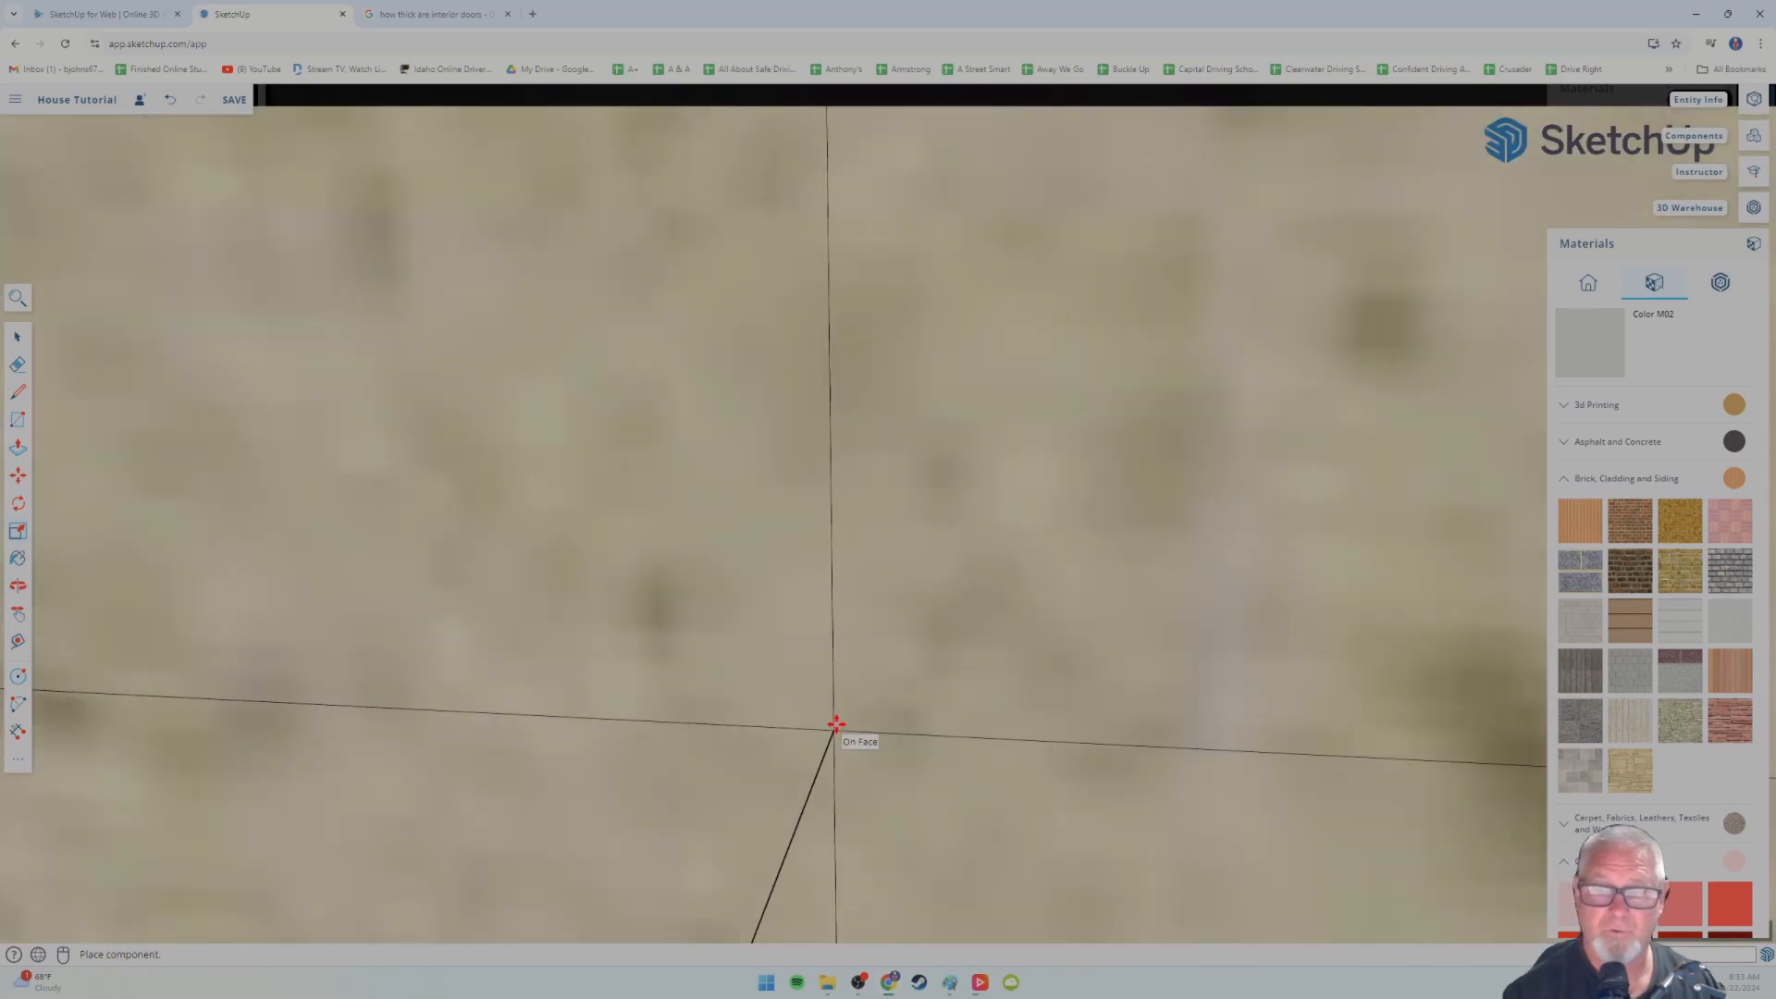
{"action": "scroll", "coordinate": [835, 726], "scroll_direction": "down", "scroll_amount": 8}
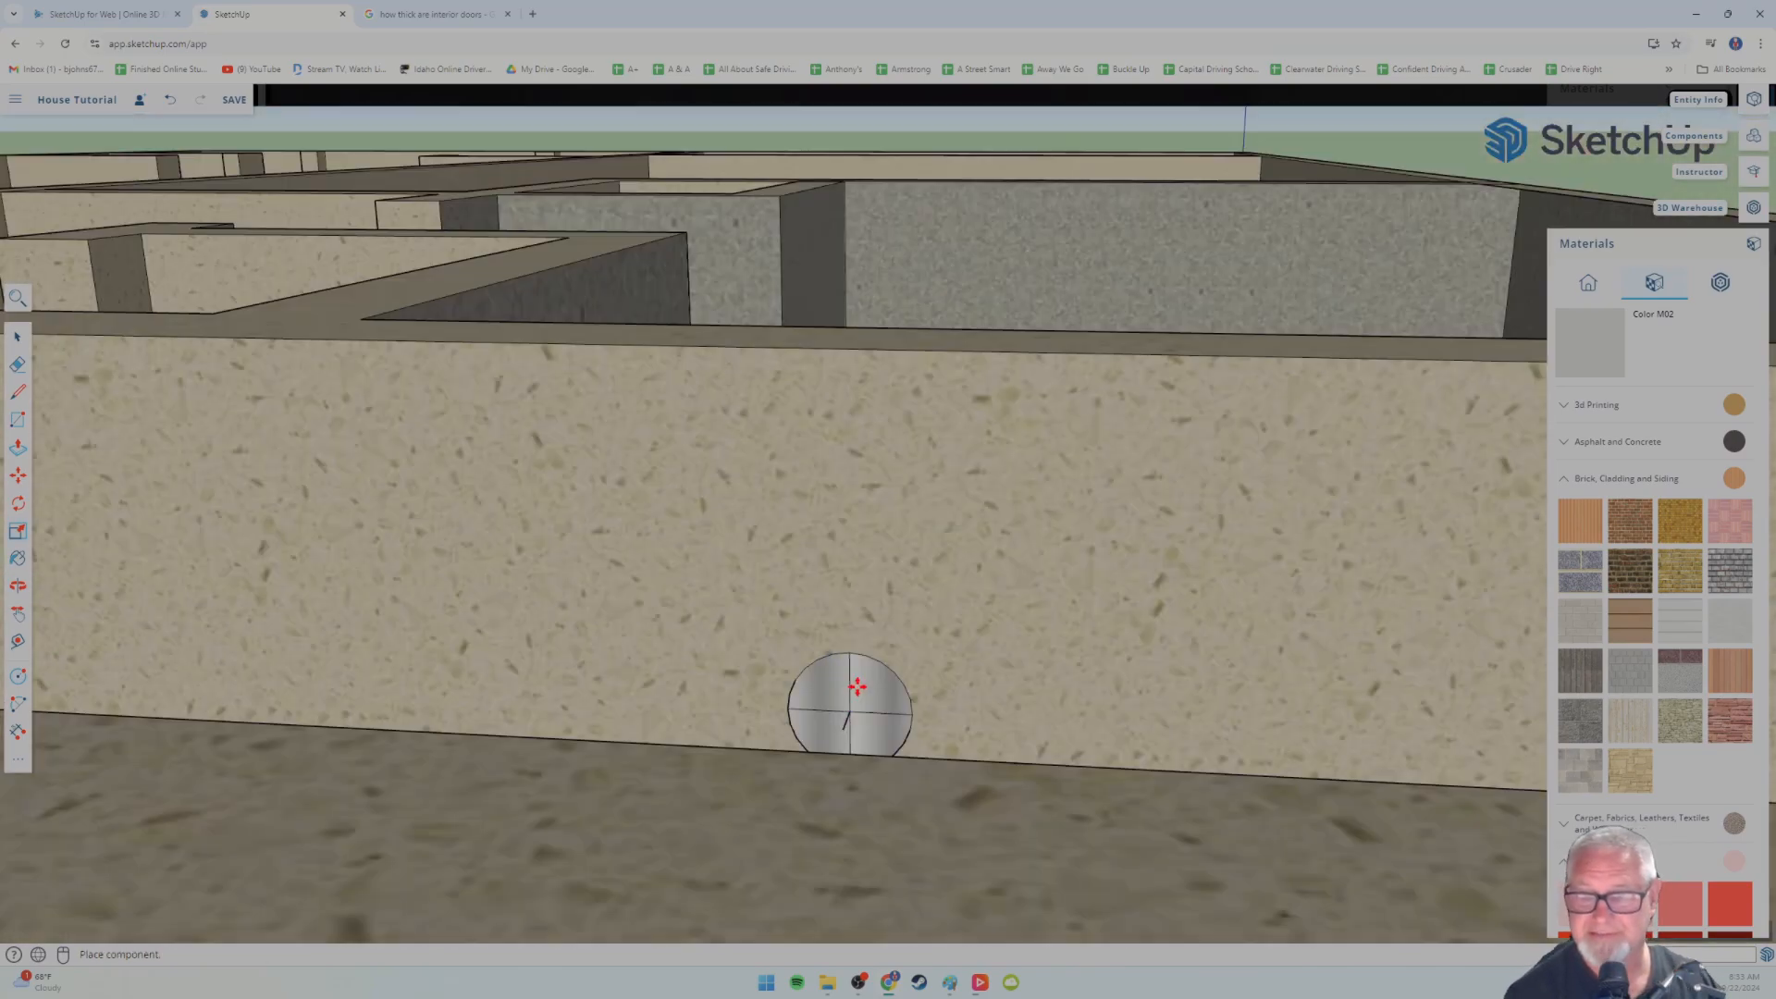
{"action": "scroll", "coordinate": [846, 598], "scroll_direction": "down", "scroll_amount": 4}
{"action": "middle_click_drag", "start_coordinate": [885, 510], "coordinate": [845, 720]}
{"action": "middle_click_drag", "start_coordinate": [851, 782], "coordinate": [883, 740]}
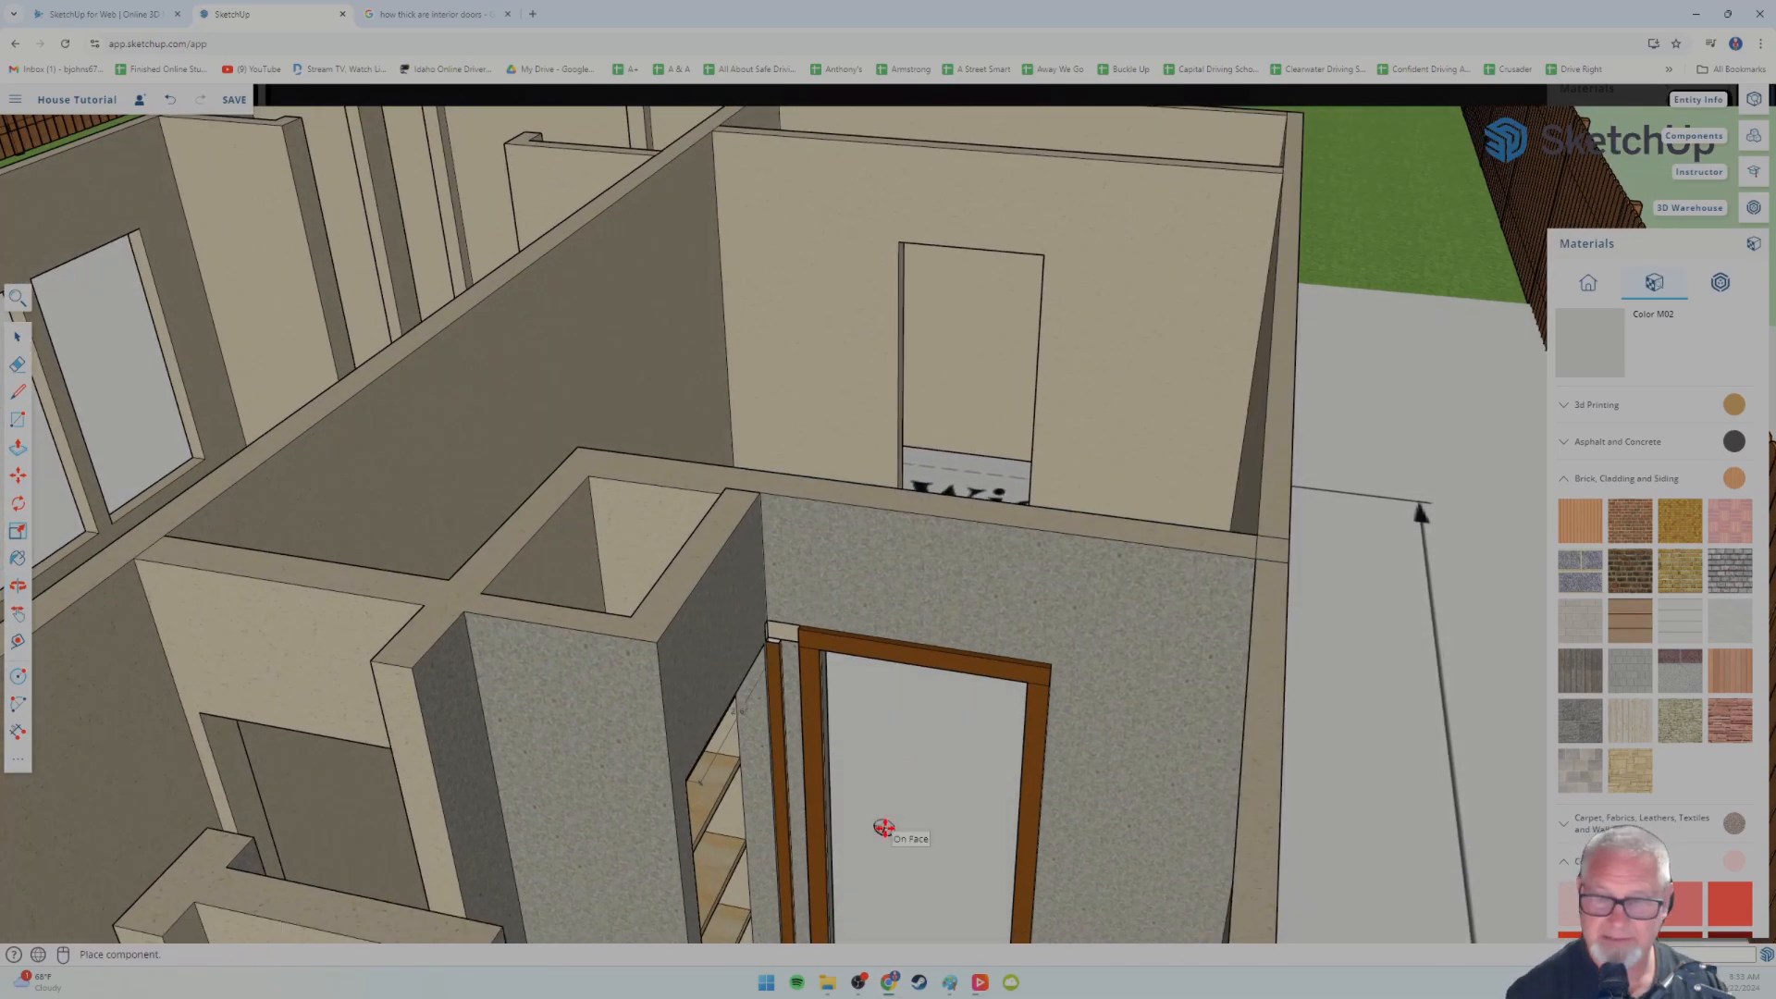
{"action": "scroll", "coordinate": [888, 818], "scroll_direction": "up", "scroll_amount": 5}
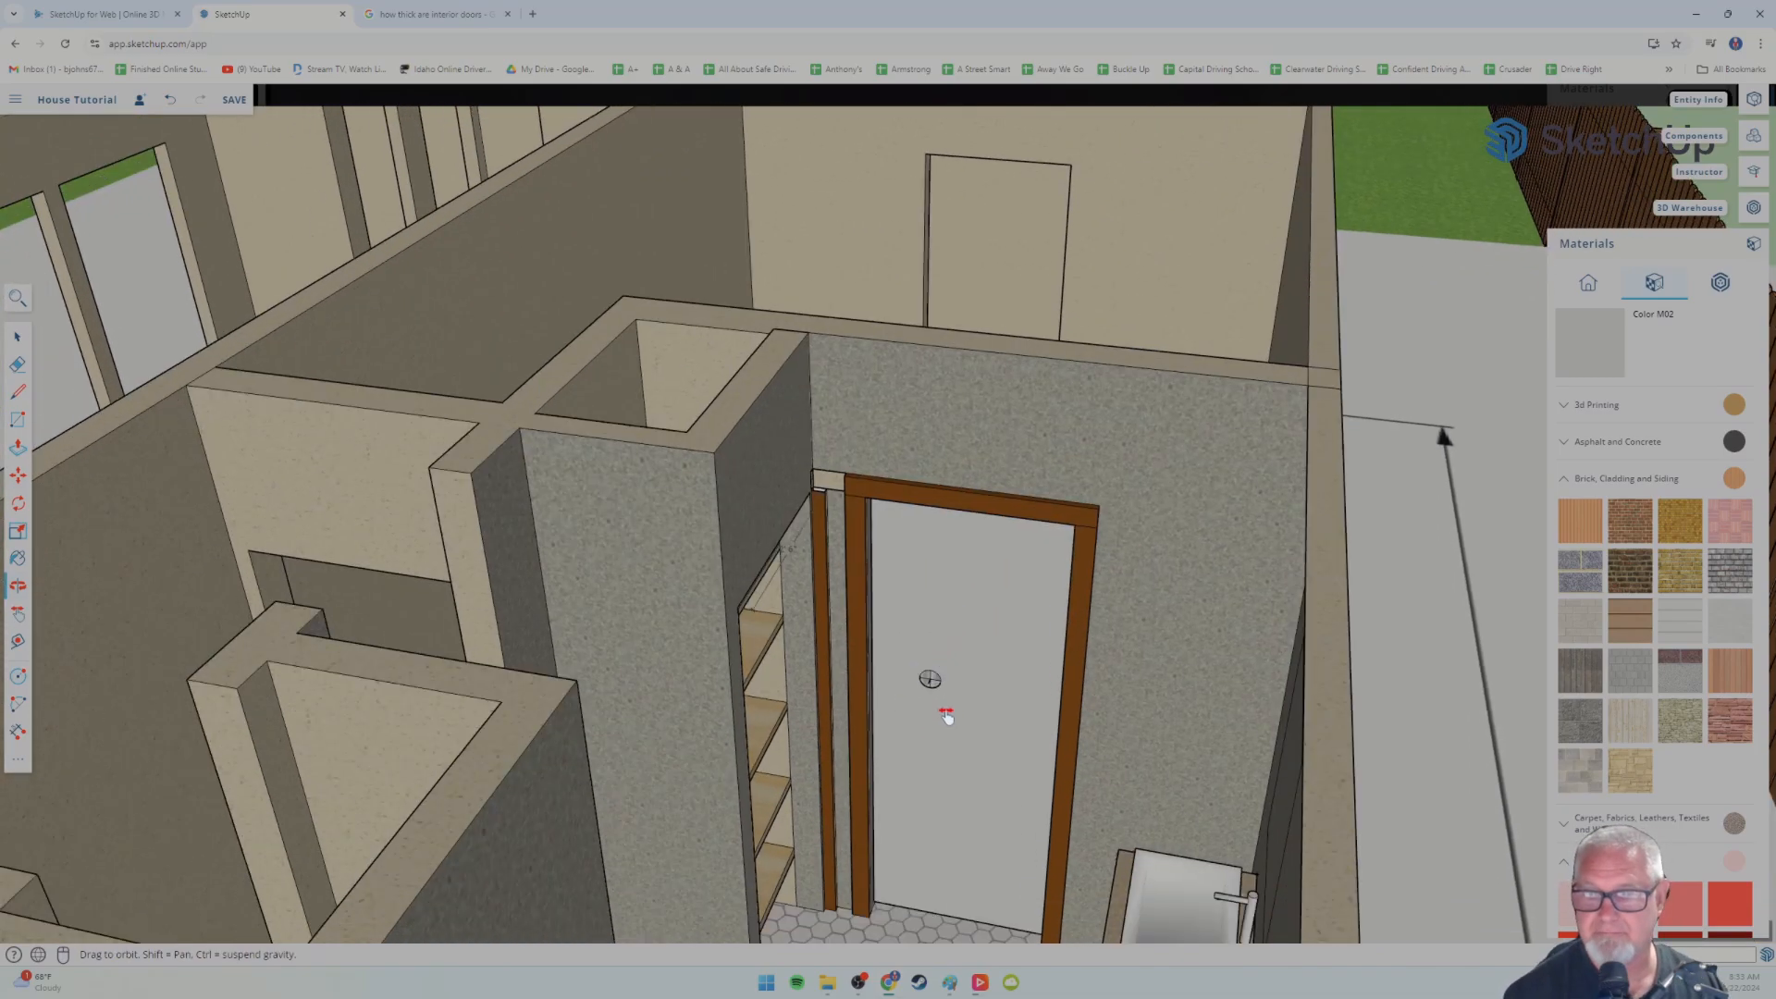
{"action": "scroll", "coordinate": [945, 713], "scroll_direction": "up", "scroll_amount": 3}
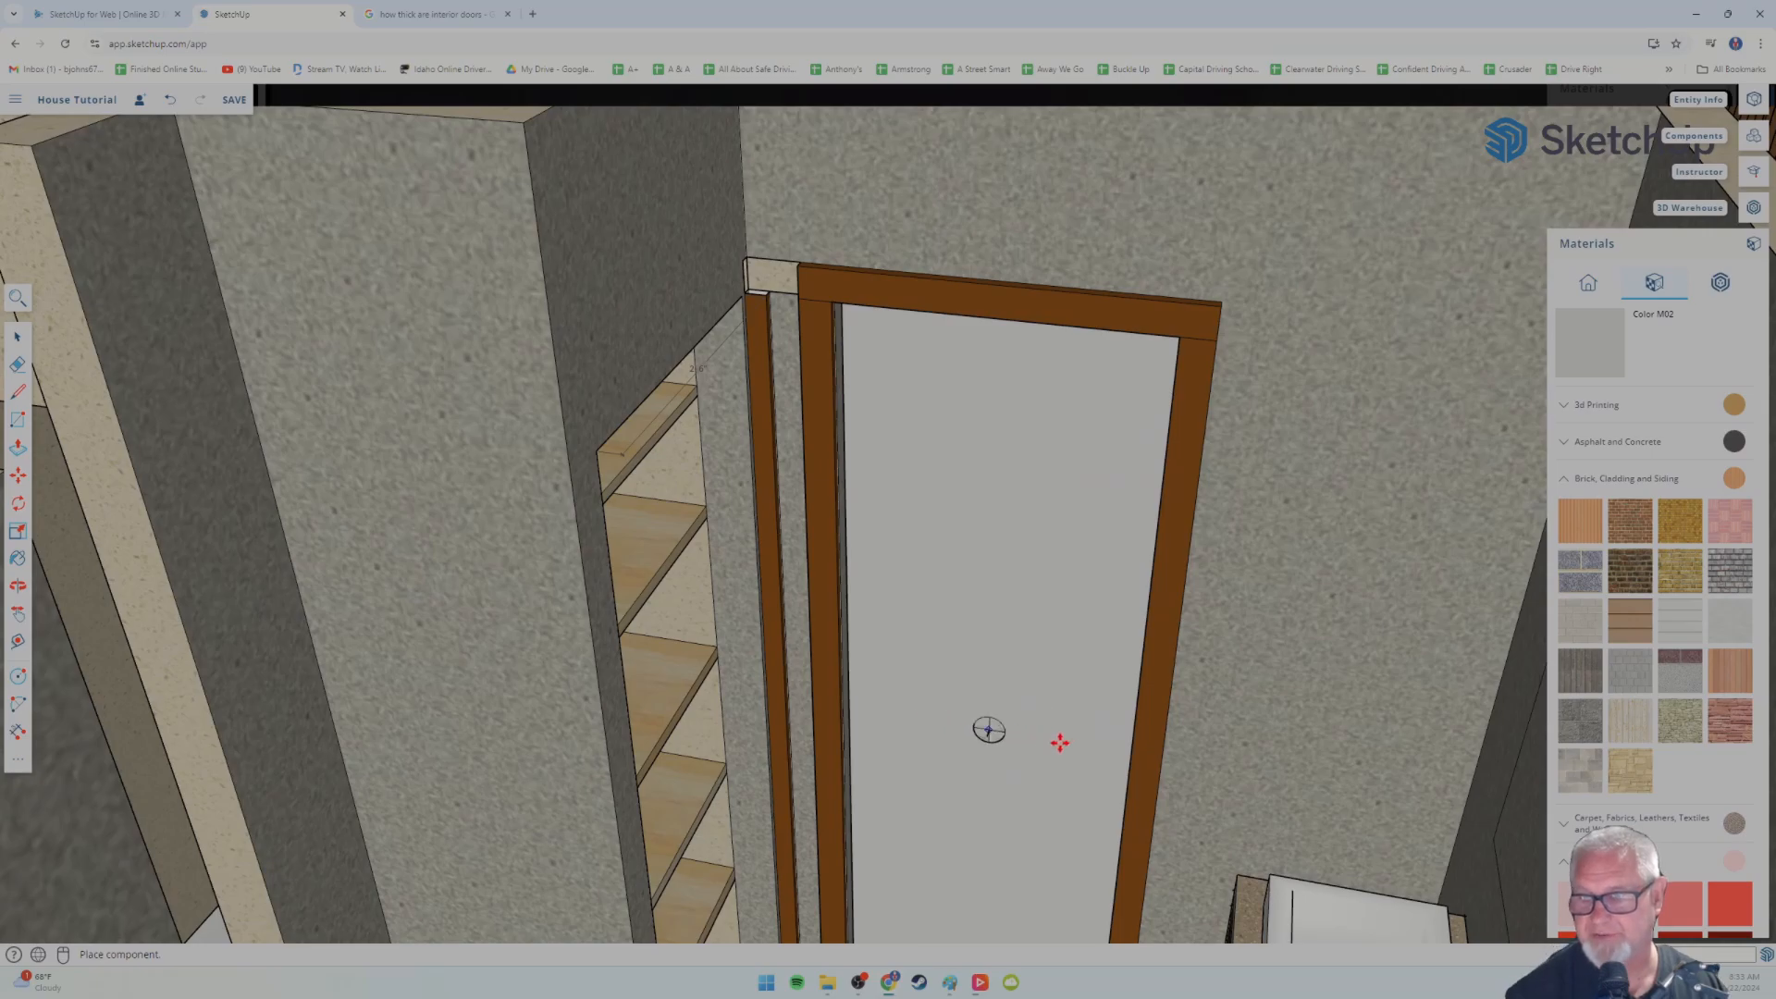
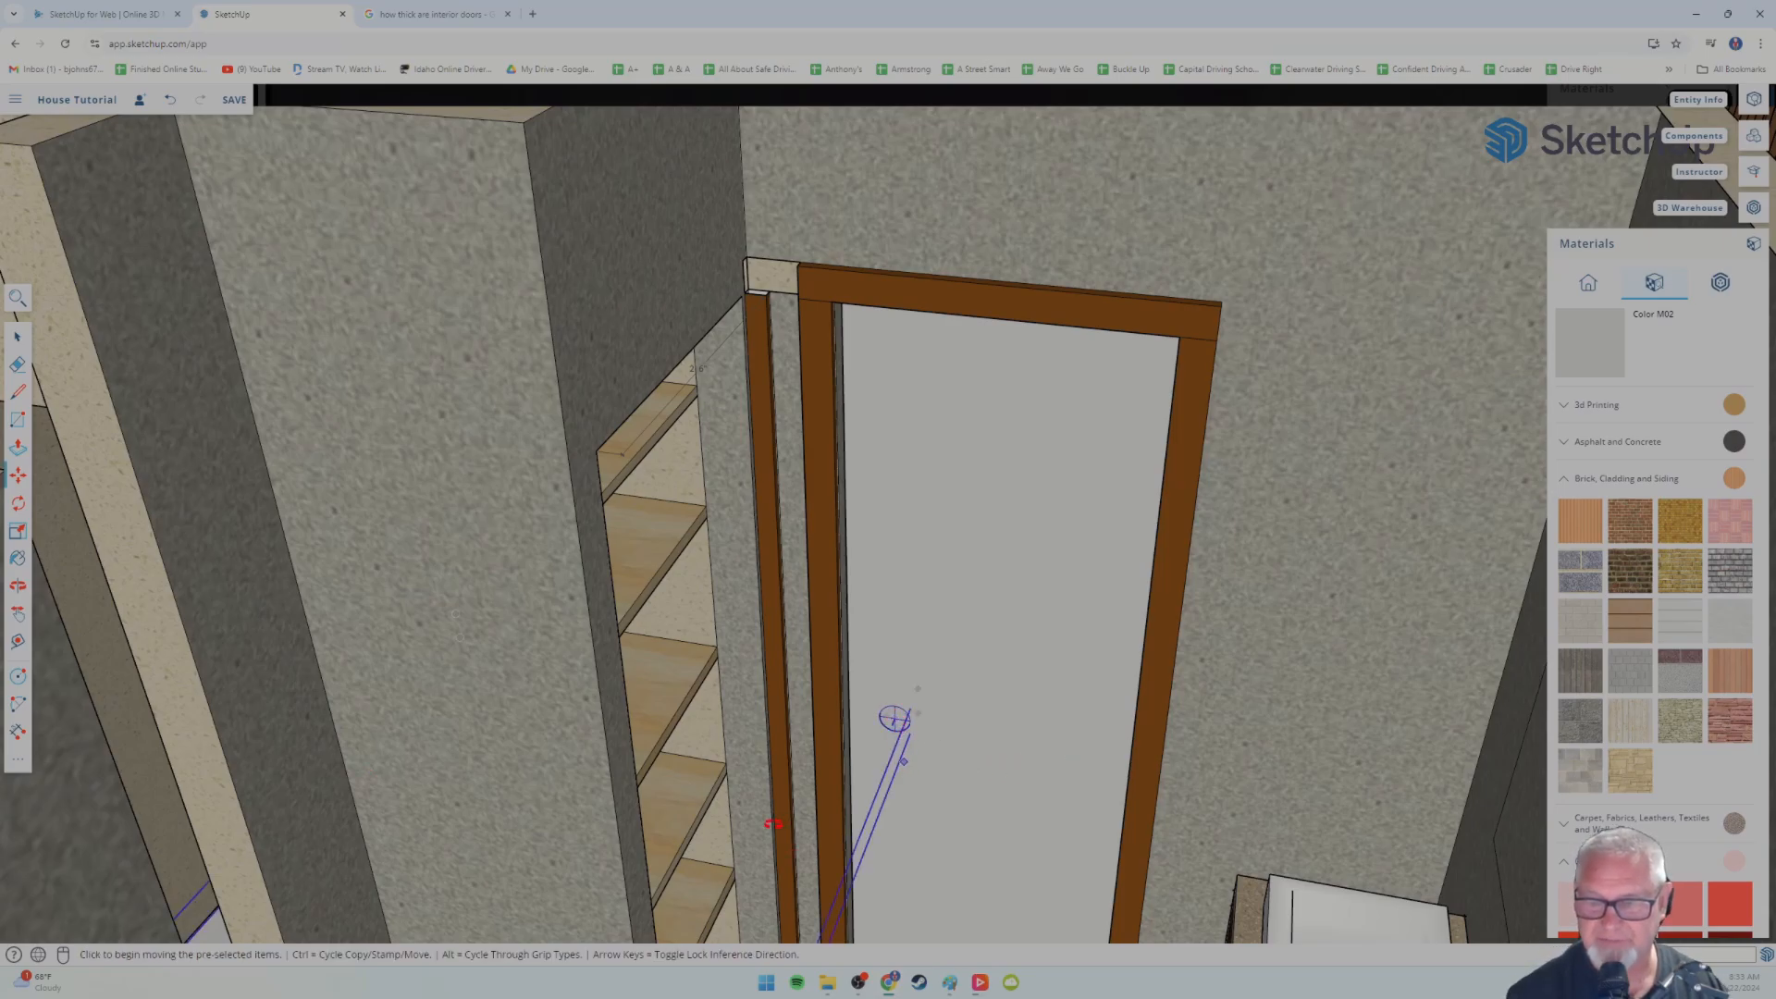
- Move the placed doorknob into the thickness of the door panel so that it passes through to the other side
{"action": "middle_click_drag", "start_coordinate": [773, 823], "coordinate": [727, 812]}
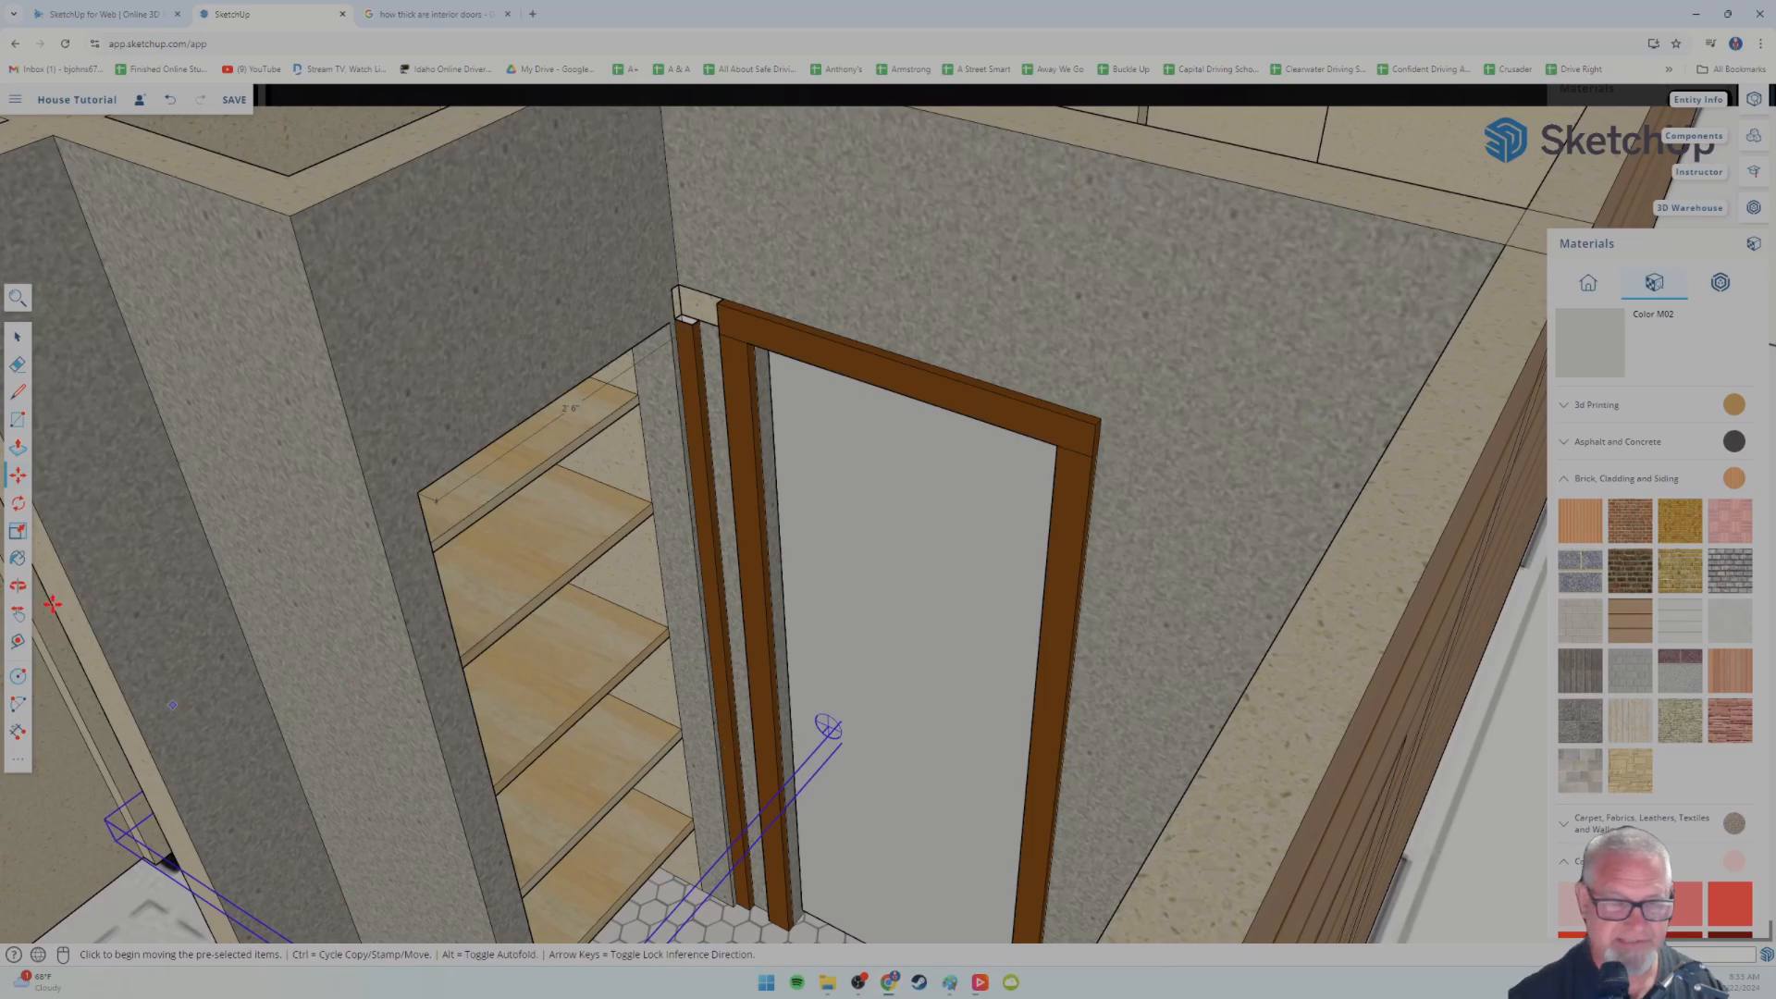
{"action": "left_click", "coordinate": [17, 475]}
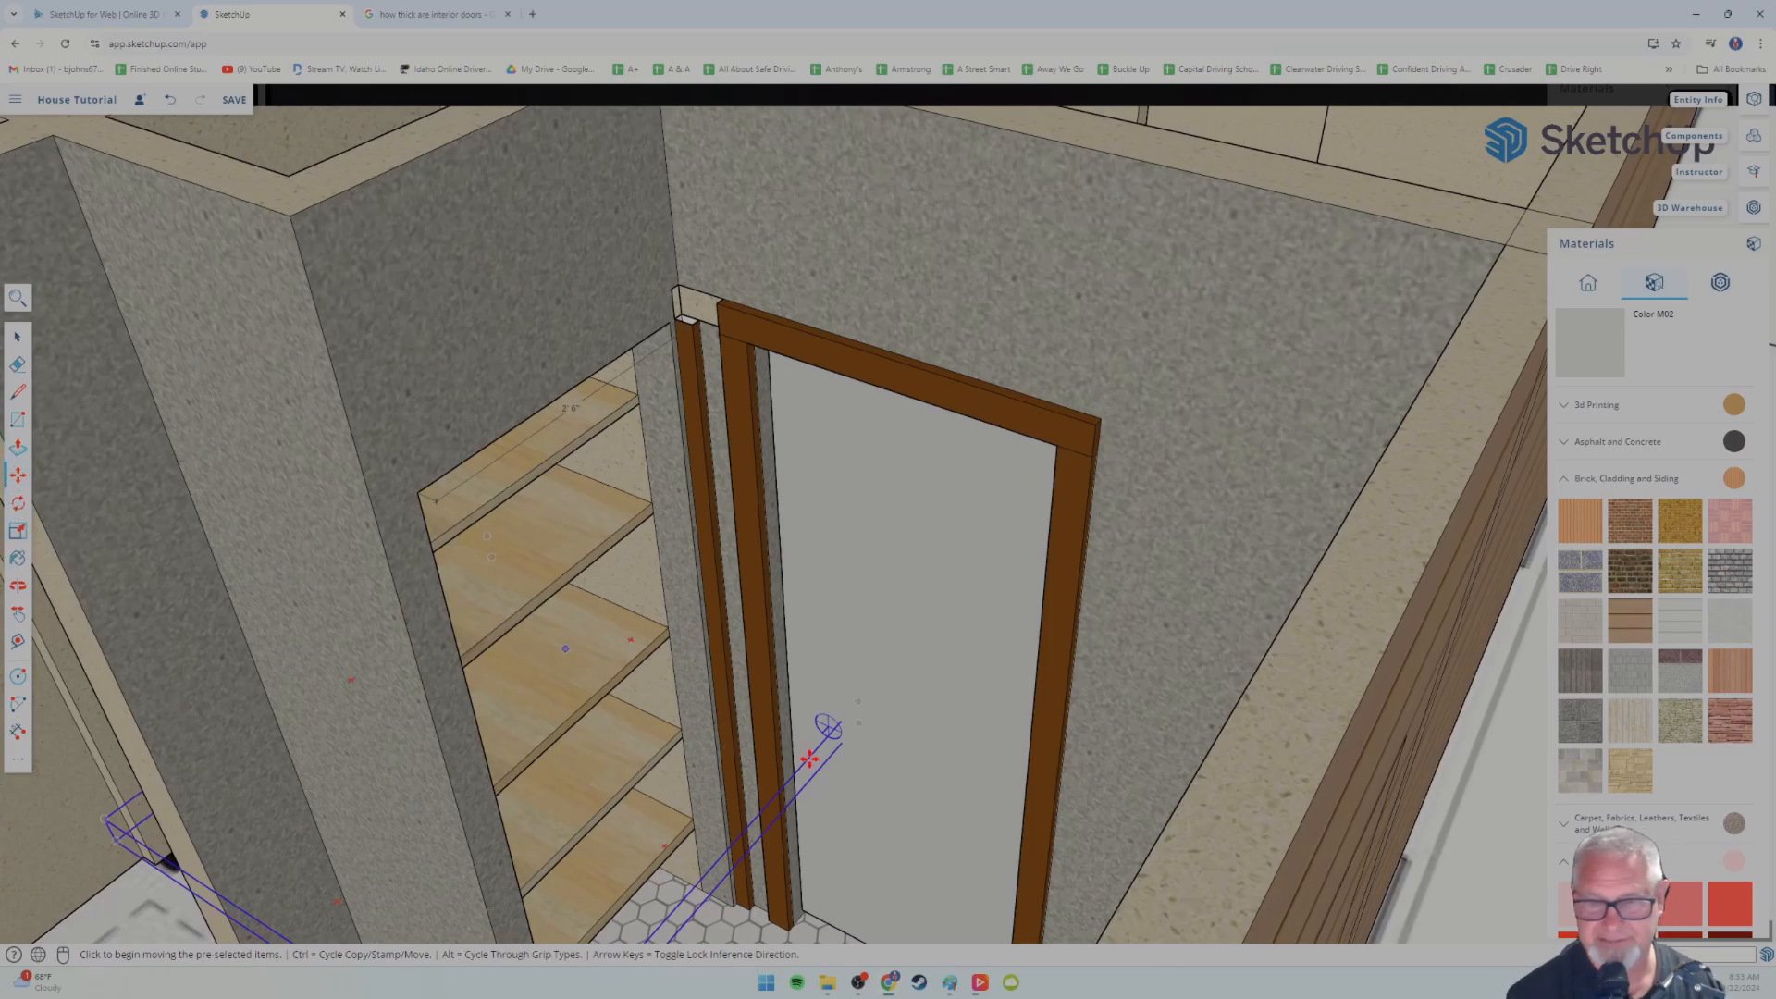
{"action": "middle_click_drag", "start_coordinate": [782, 797], "coordinate": [527, 789]}
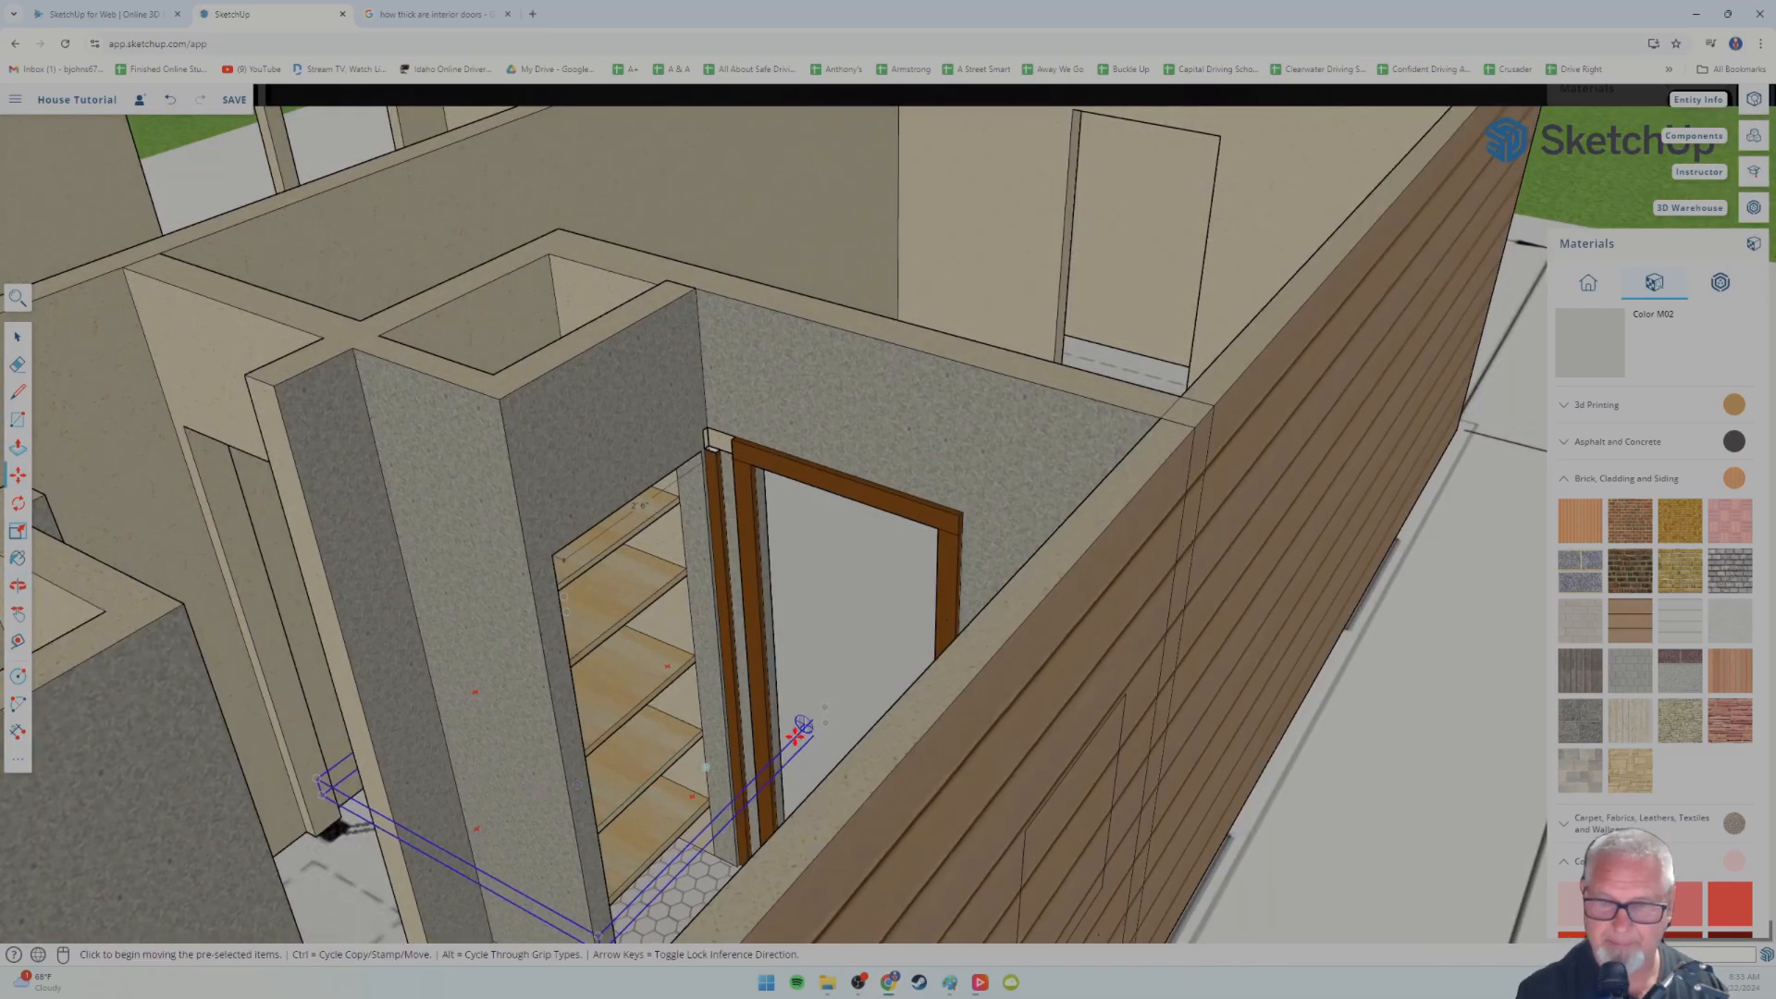
{"action": "scroll", "coordinate": [795, 731], "scroll_direction": "up", "scroll_amount": 6}
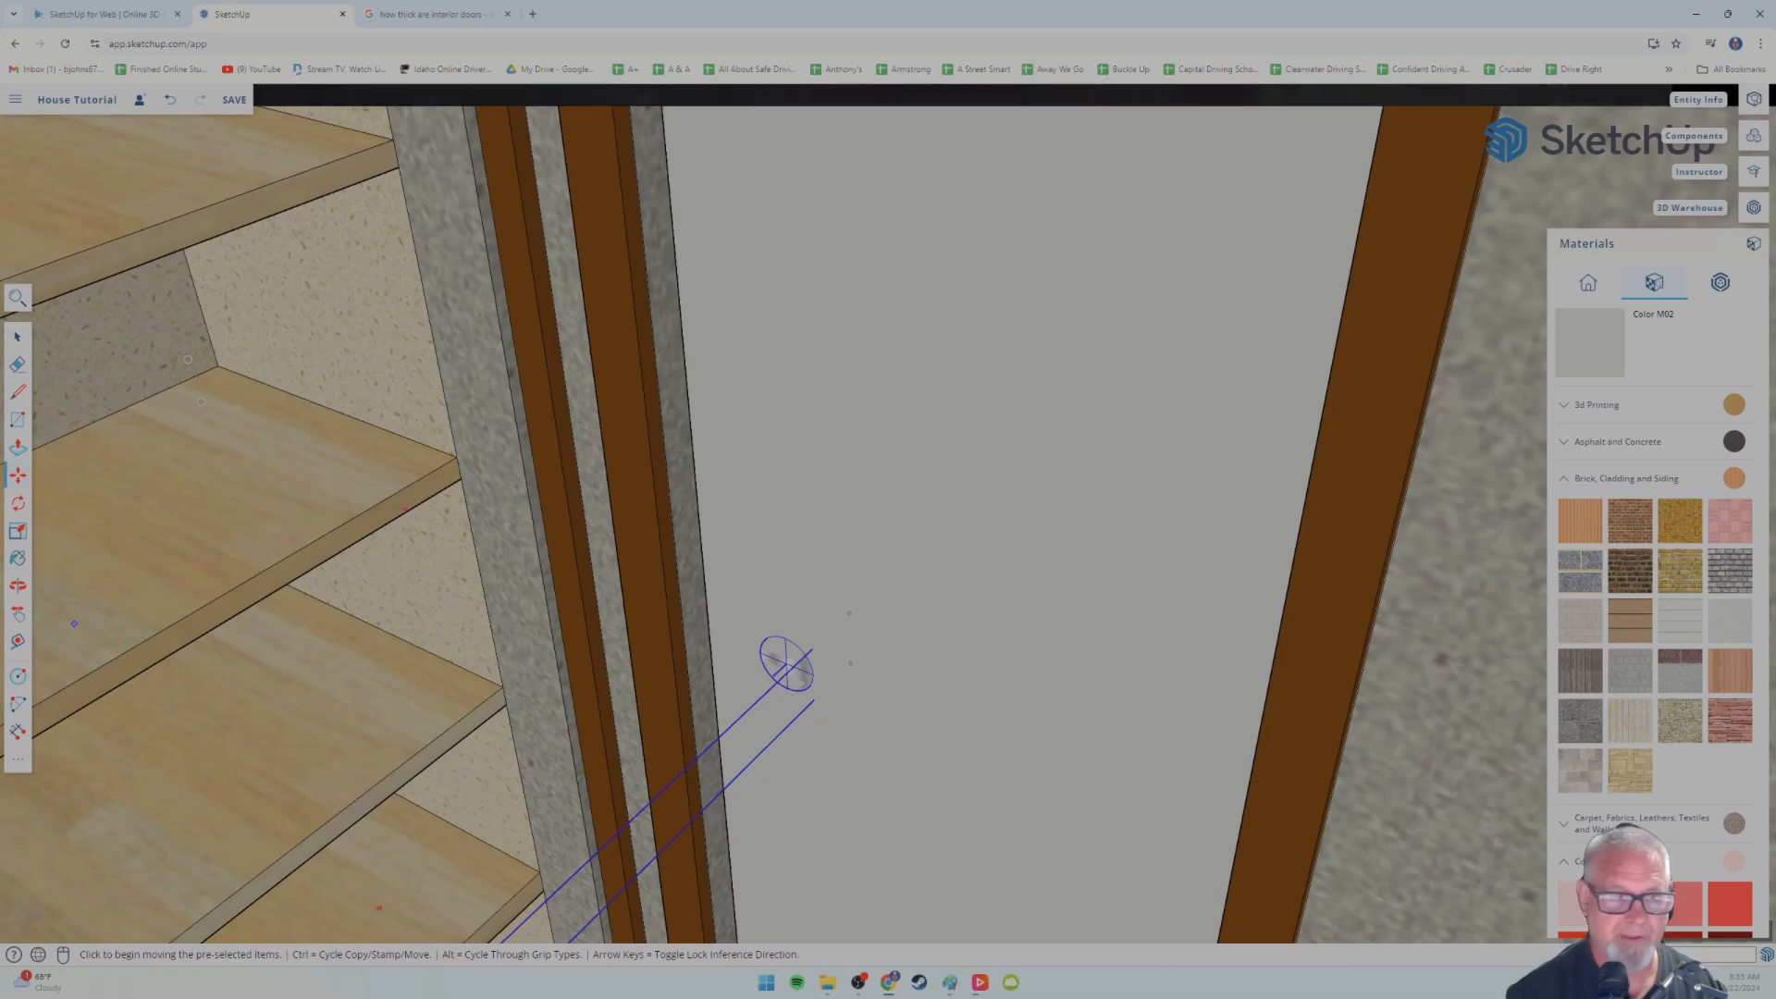
{"action": "left_click", "coordinate": [794, 666]}
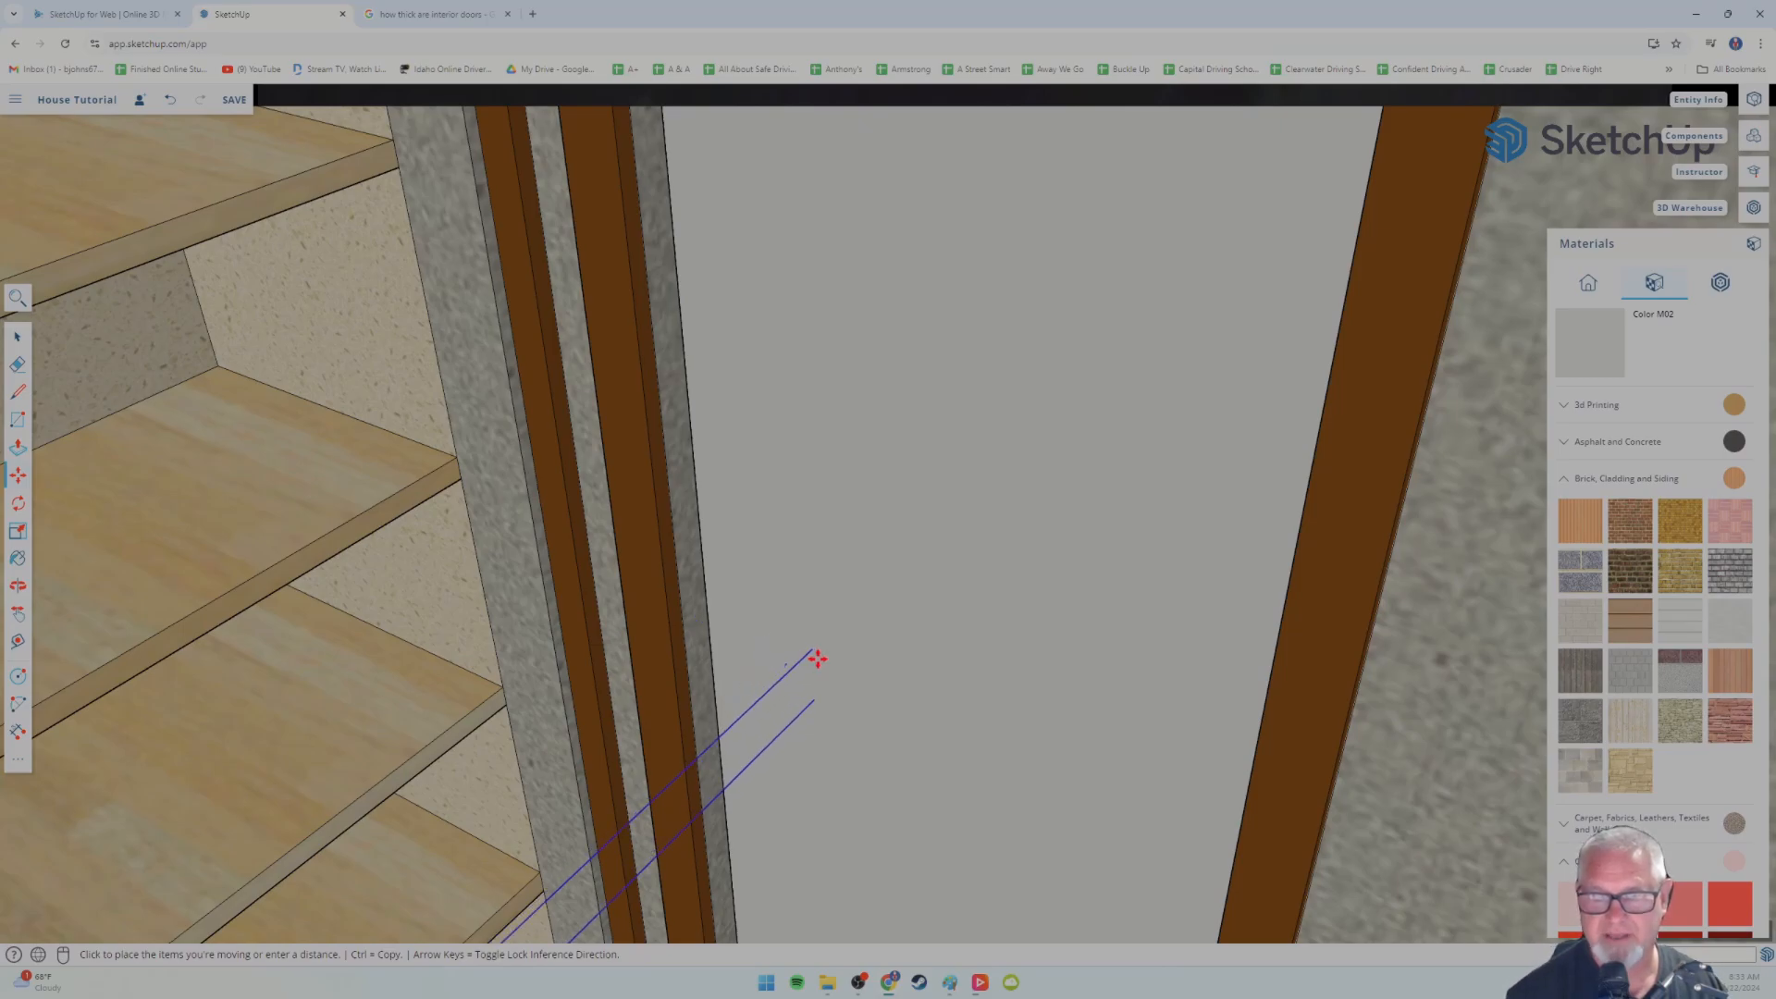
- Move the doorknob slightly along the red axis so its round base plate sits on the bedroom-side face of the door
{"action": "middle_click_drag", "start_coordinate": [1003, 705], "coordinate": [715, 665]}
{"action": "scroll", "coordinate": [715, 664], "scroll_direction": "down", "scroll_amount": 6}
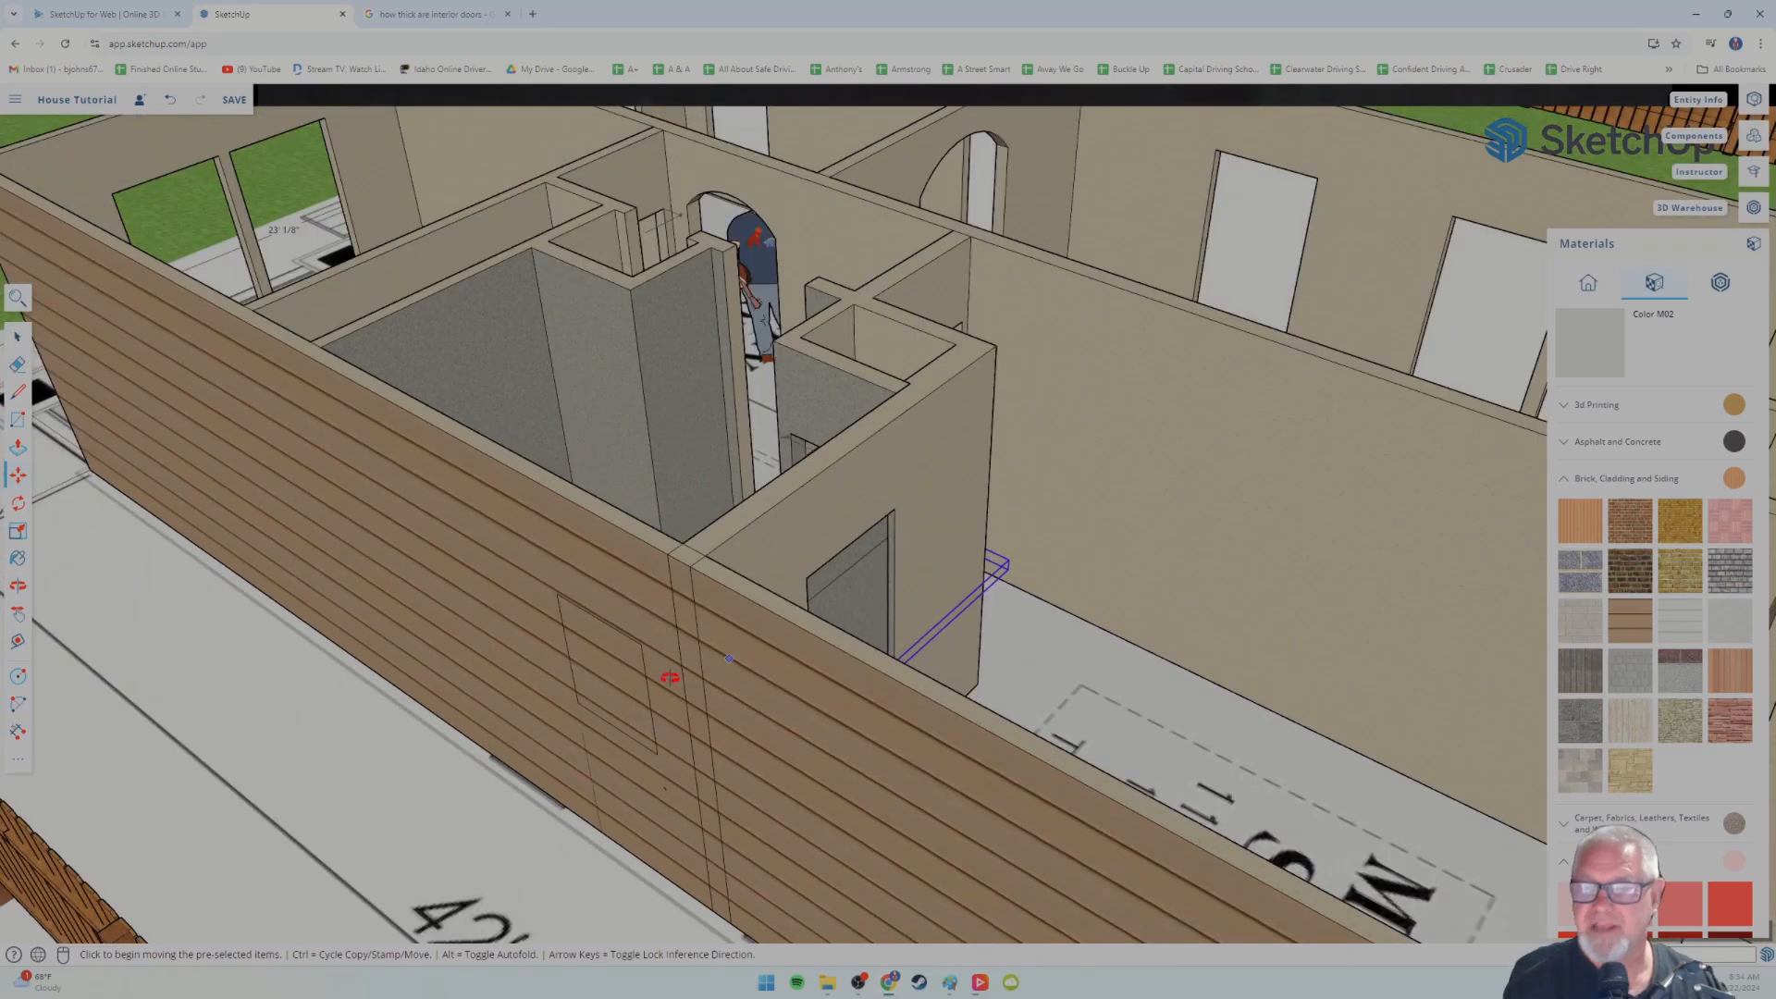
{"action": "scroll", "coordinate": [708, 668], "scroll_direction": "up", "scroll_amount": 8}
{"action": "scroll", "coordinate": [710, 661], "scroll_direction": "up", "scroll_amount": 5}
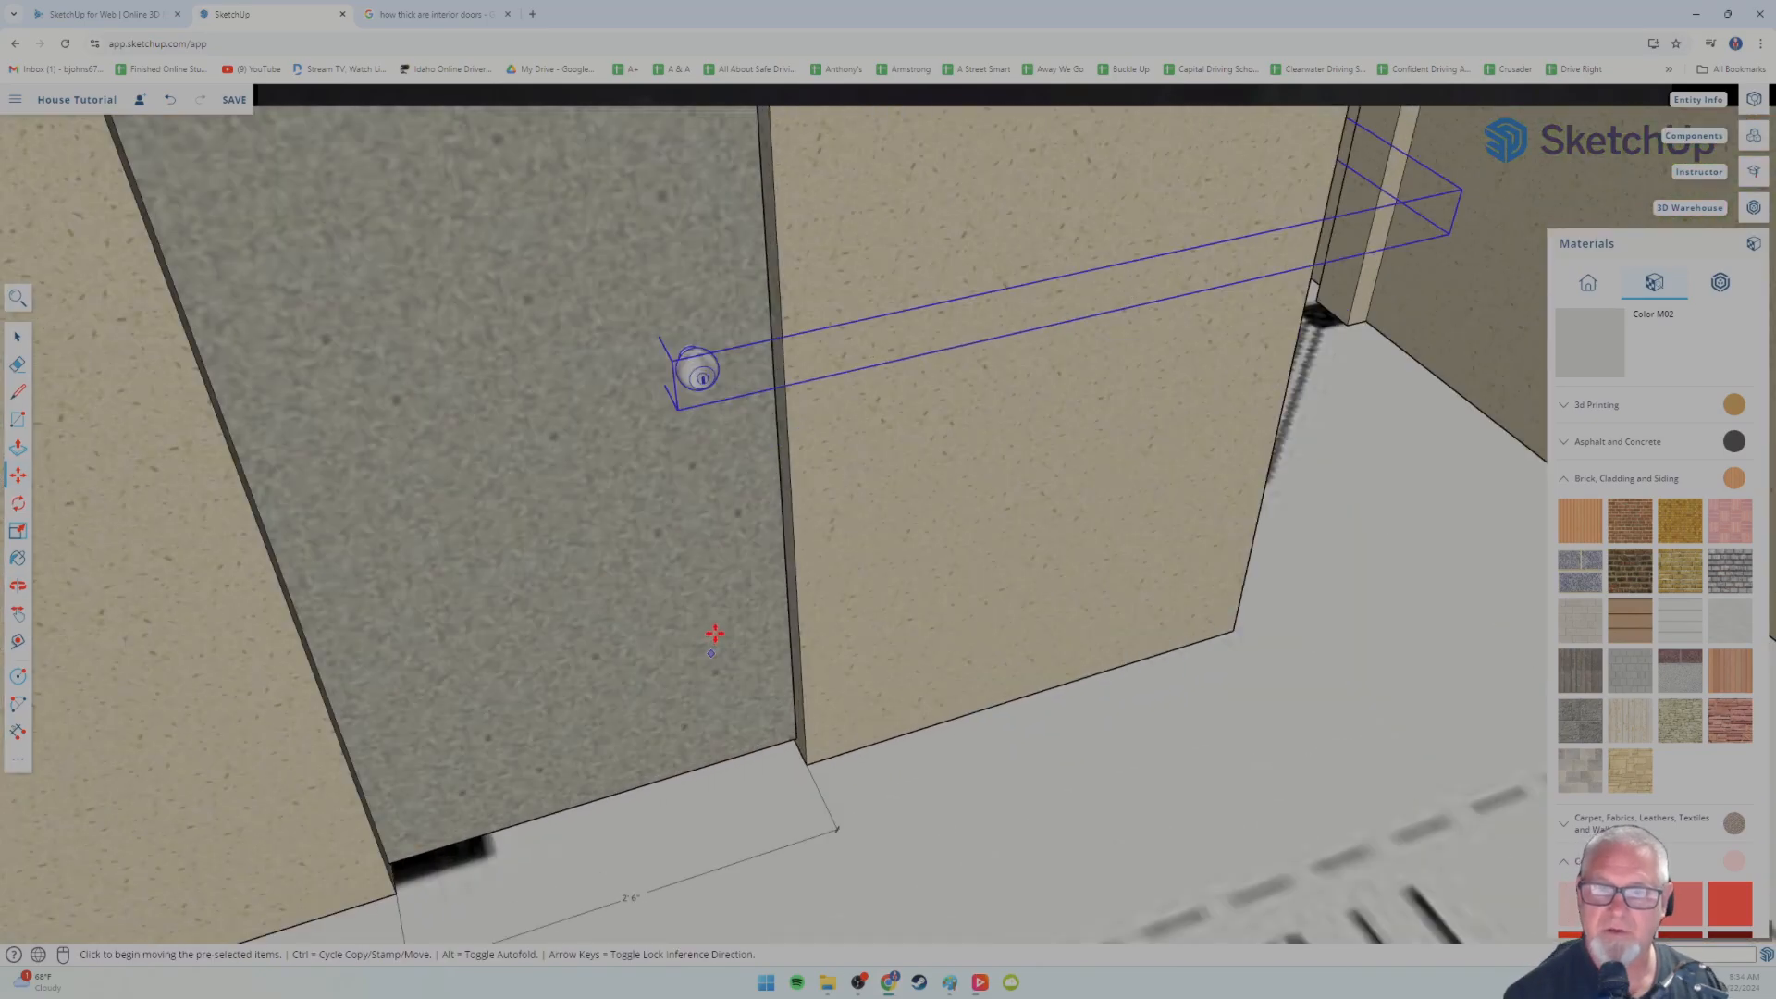
{"action": "scroll", "coordinate": [768, 638], "scroll_direction": "down", "scroll_amount": 4}
{"action": "middle_click_drag", "start_coordinate": [661, 687], "coordinate": [392, 547]}
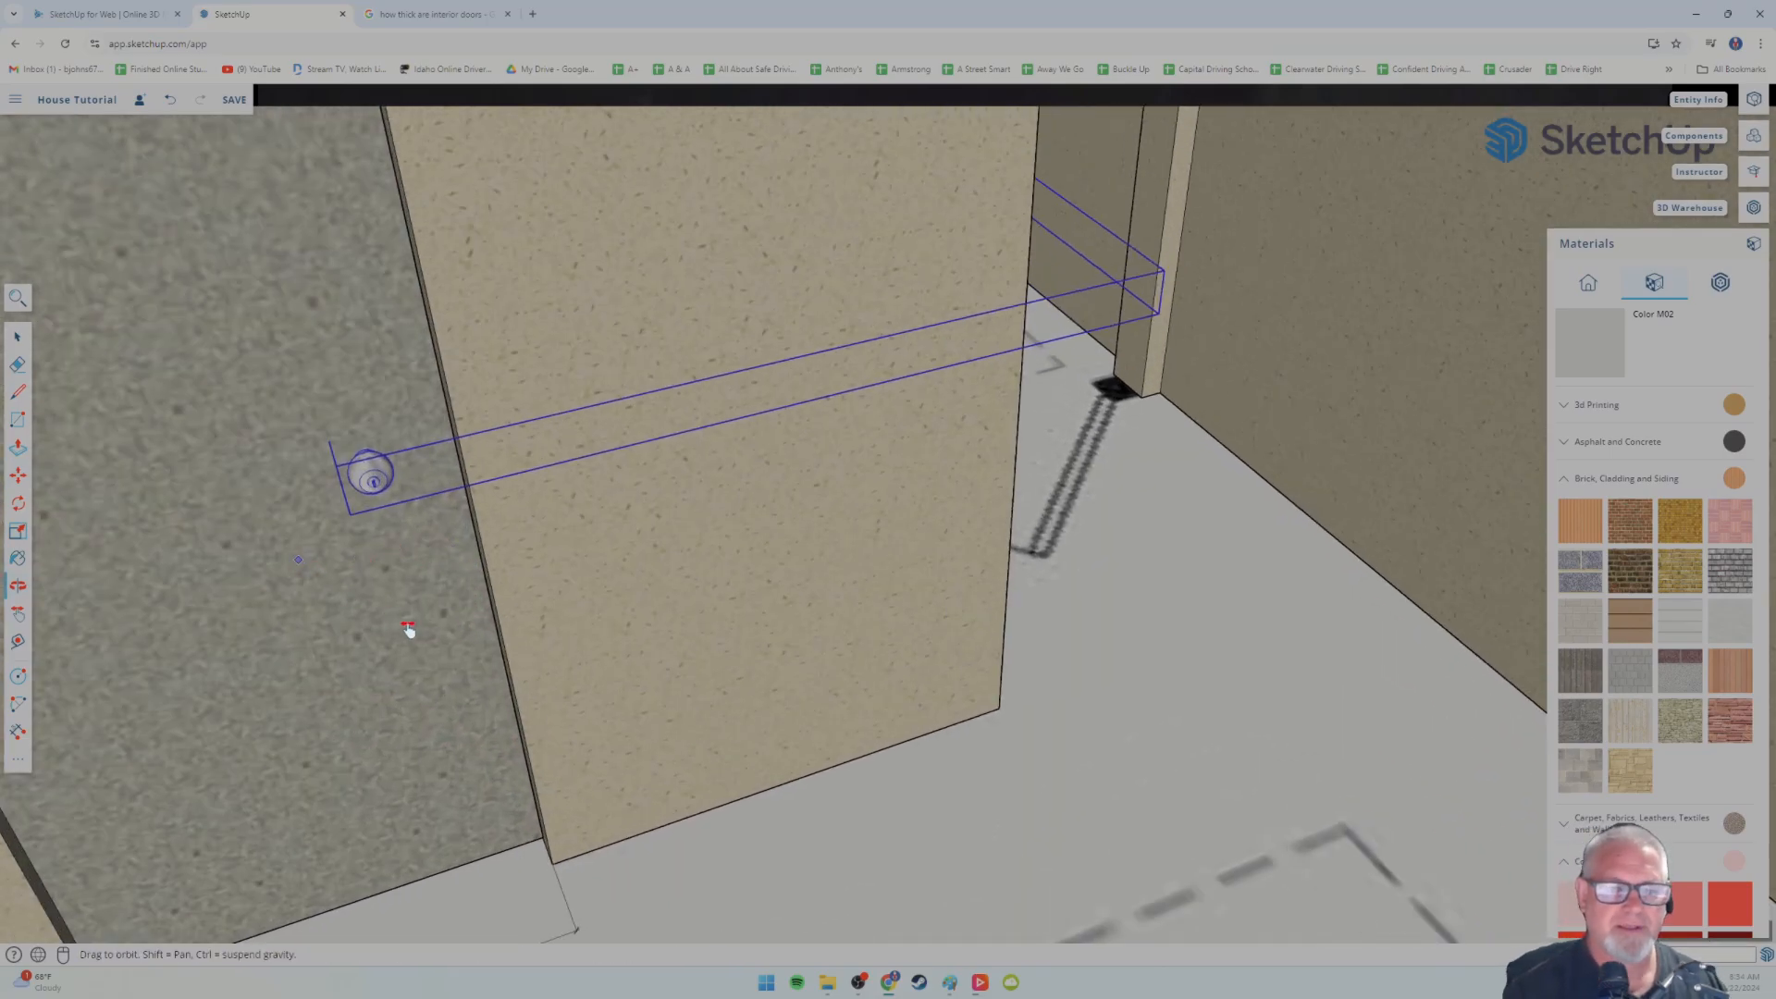
{"action": "middle_click_drag", "start_coordinate": [408, 630], "coordinate": [523, 697], "text": "shift"}
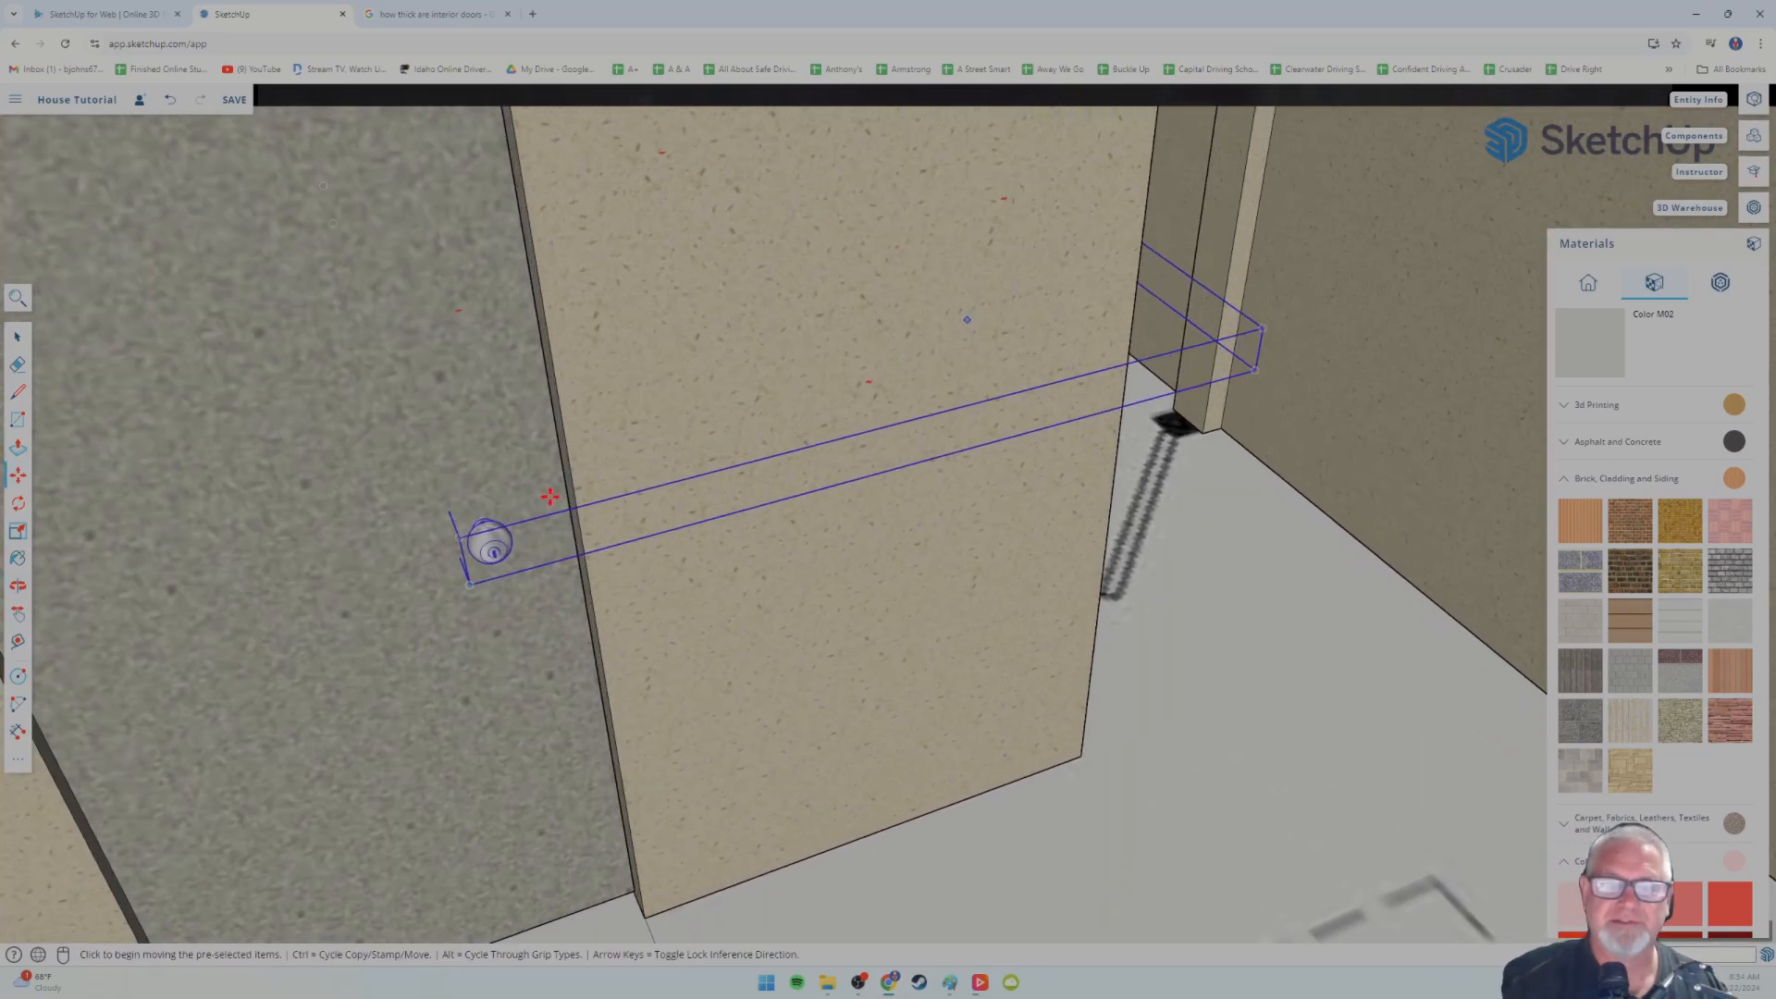
{"action": "scroll", "coordinate": [489, 511], "scroll_direction": "up", "scroll_amount": 3}
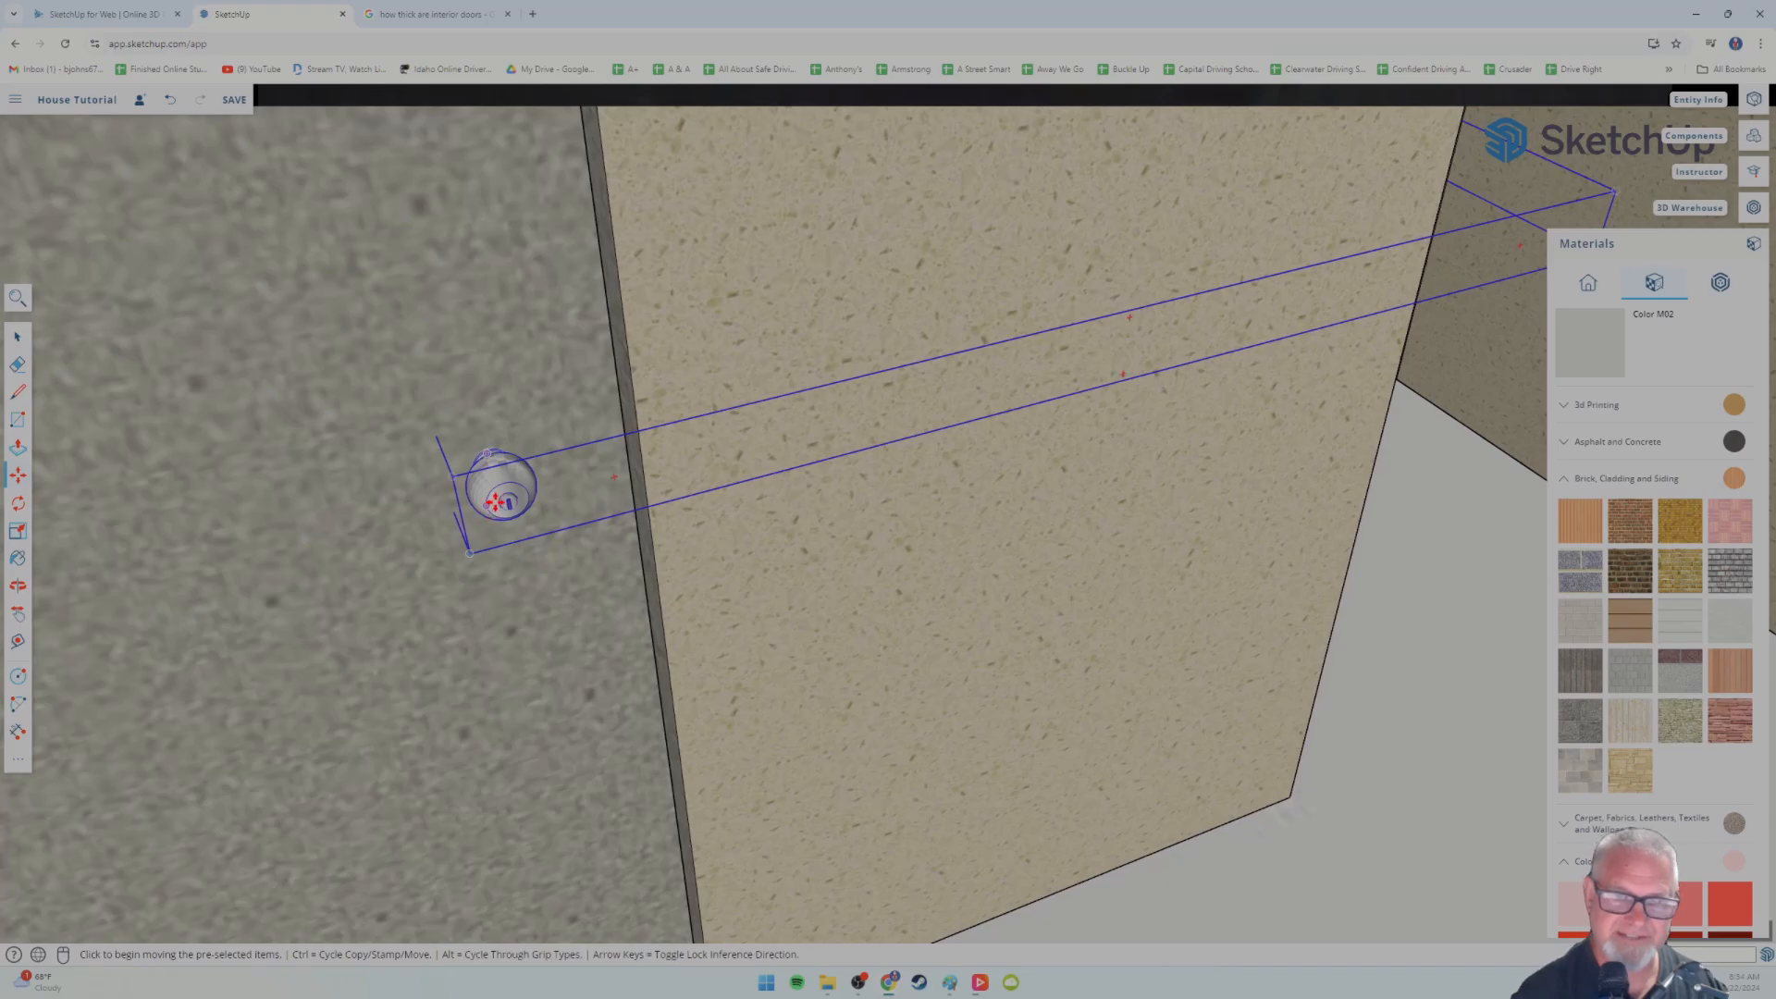
{"action": "left_click", "coordinate": [495, 501]}
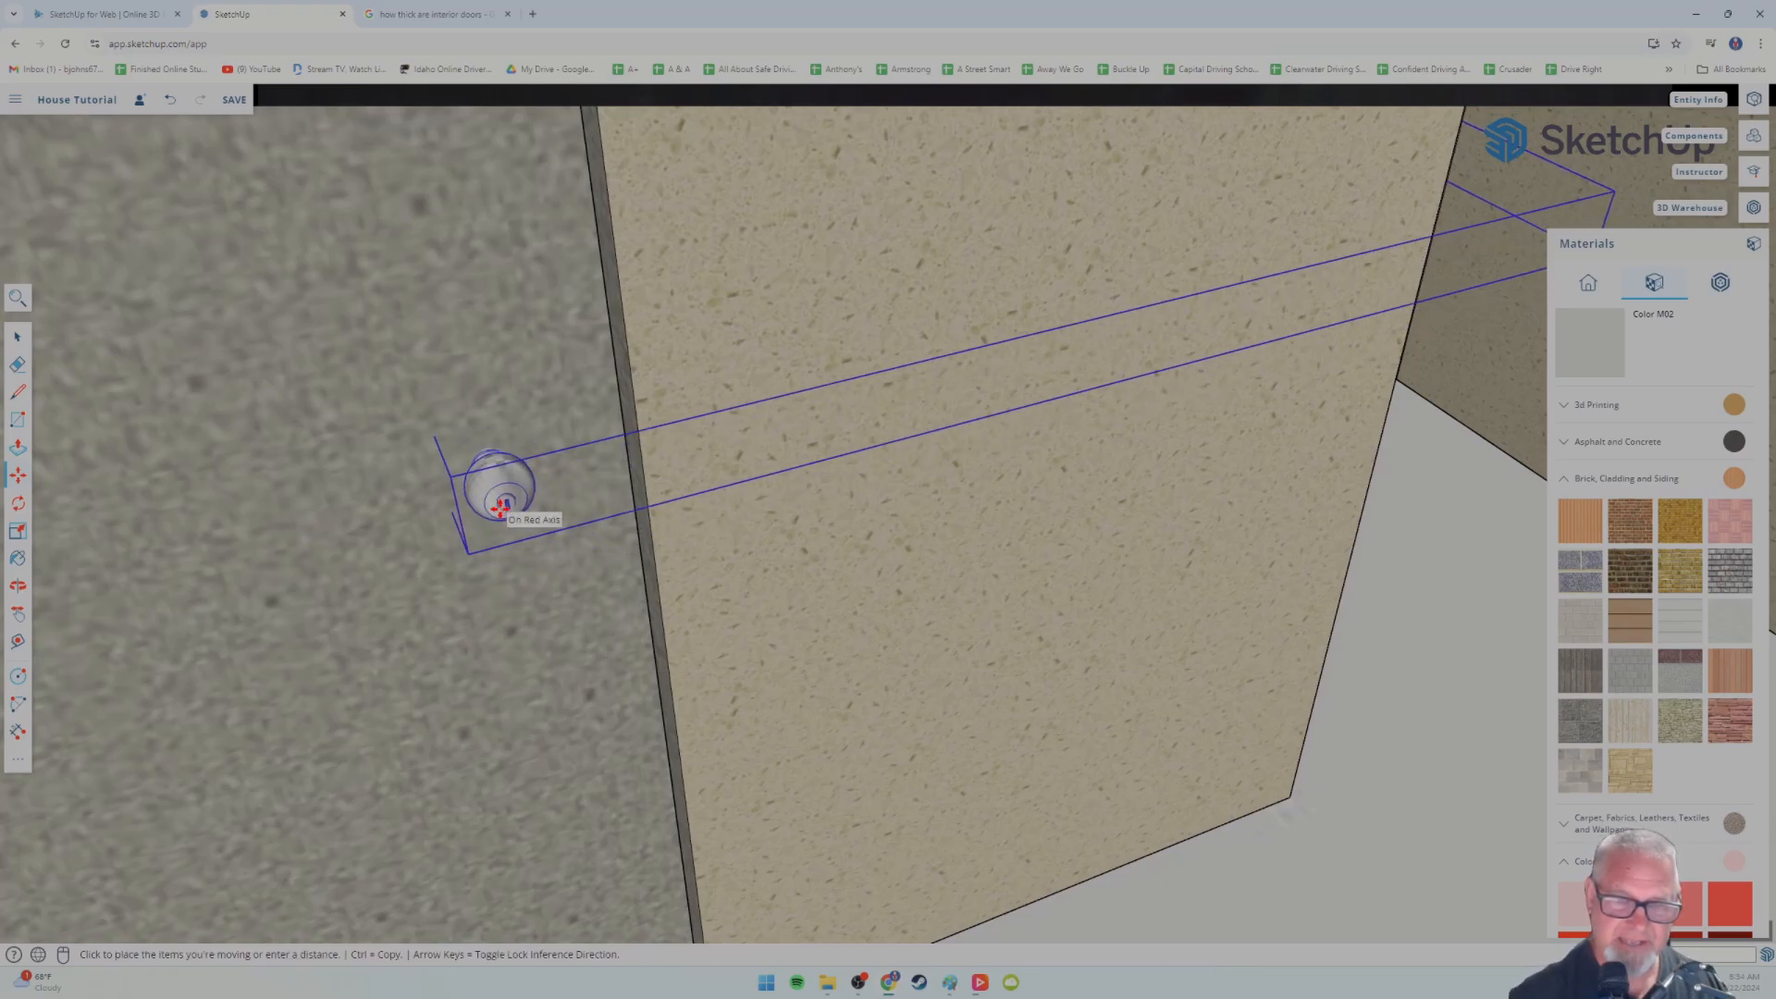
{"action": "left_click", "coordinate": [509, 514]}
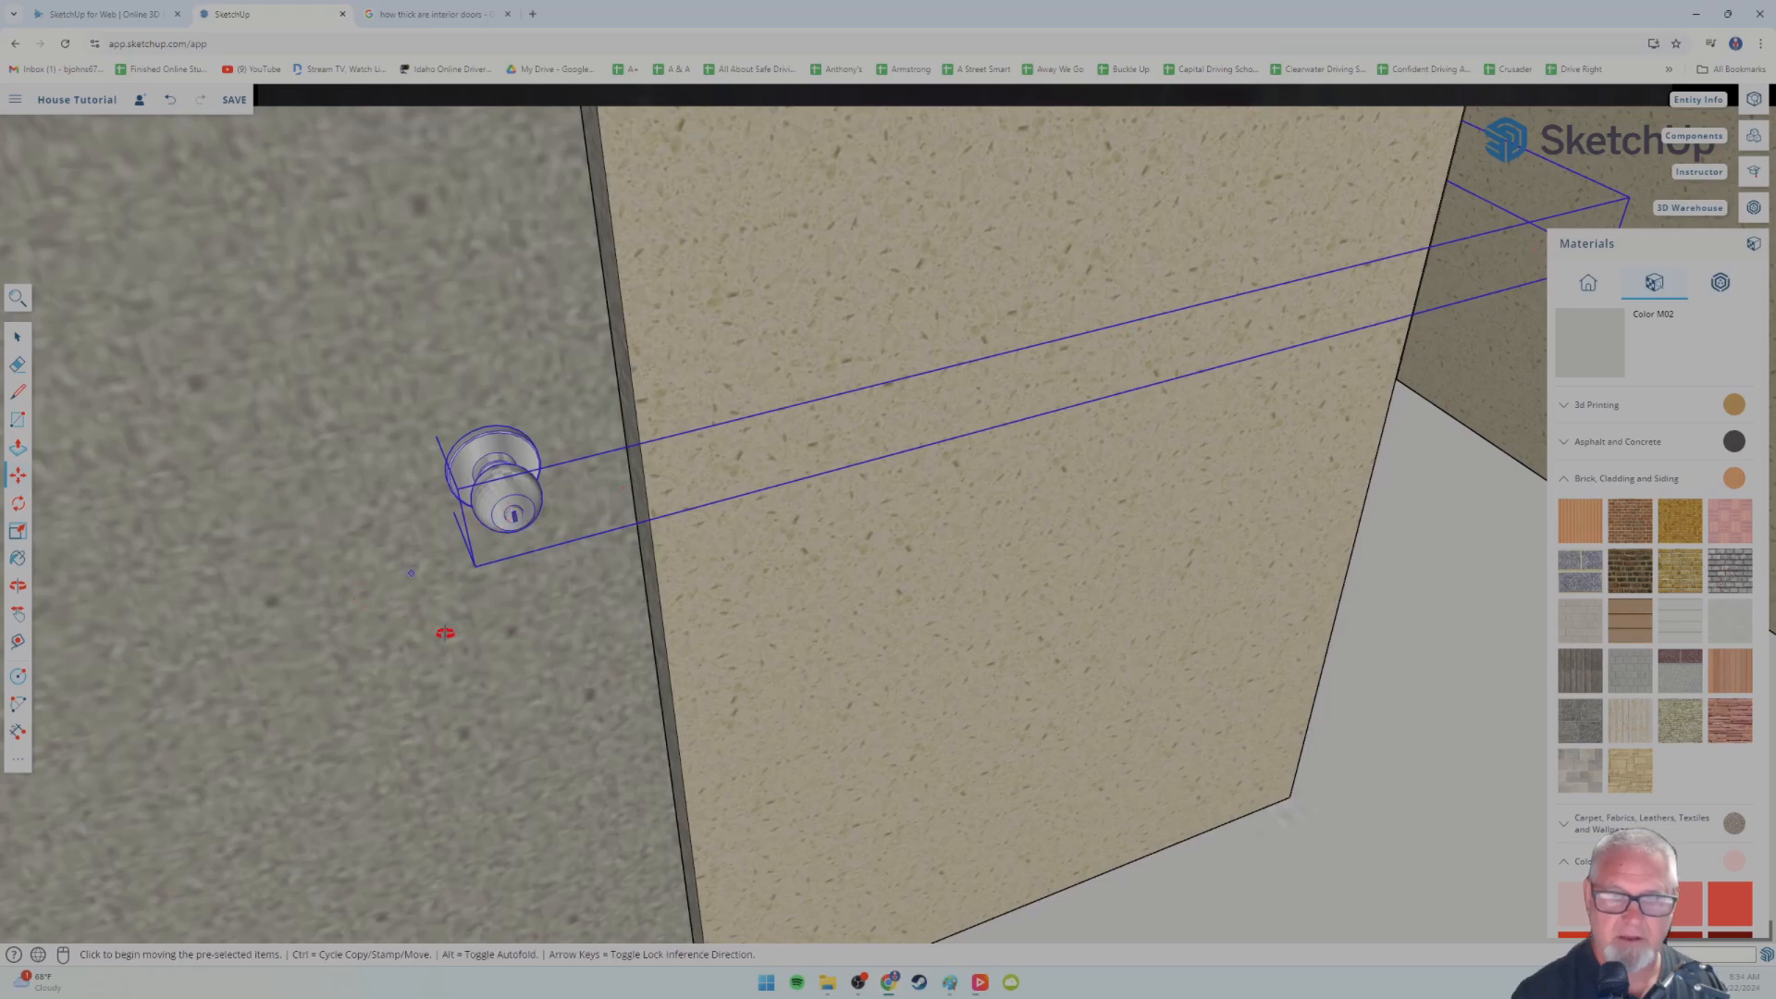
{"action": "middle_click_drag", "start_coordinate": [444, 626], "coordinate": [772, 655]}
{"action": "scroll", "coordinate": [748, 689], "scroll_direction": "up", "scroll_amount": 3}
{"action": "scroll", "coordinate": [758, 688], "scroll_direction": "up", "scroll_amount": 2}
{"action": "scroll", "coordinate": [771, 655], "scroll_direction": "down", "scroll_amount": 10}
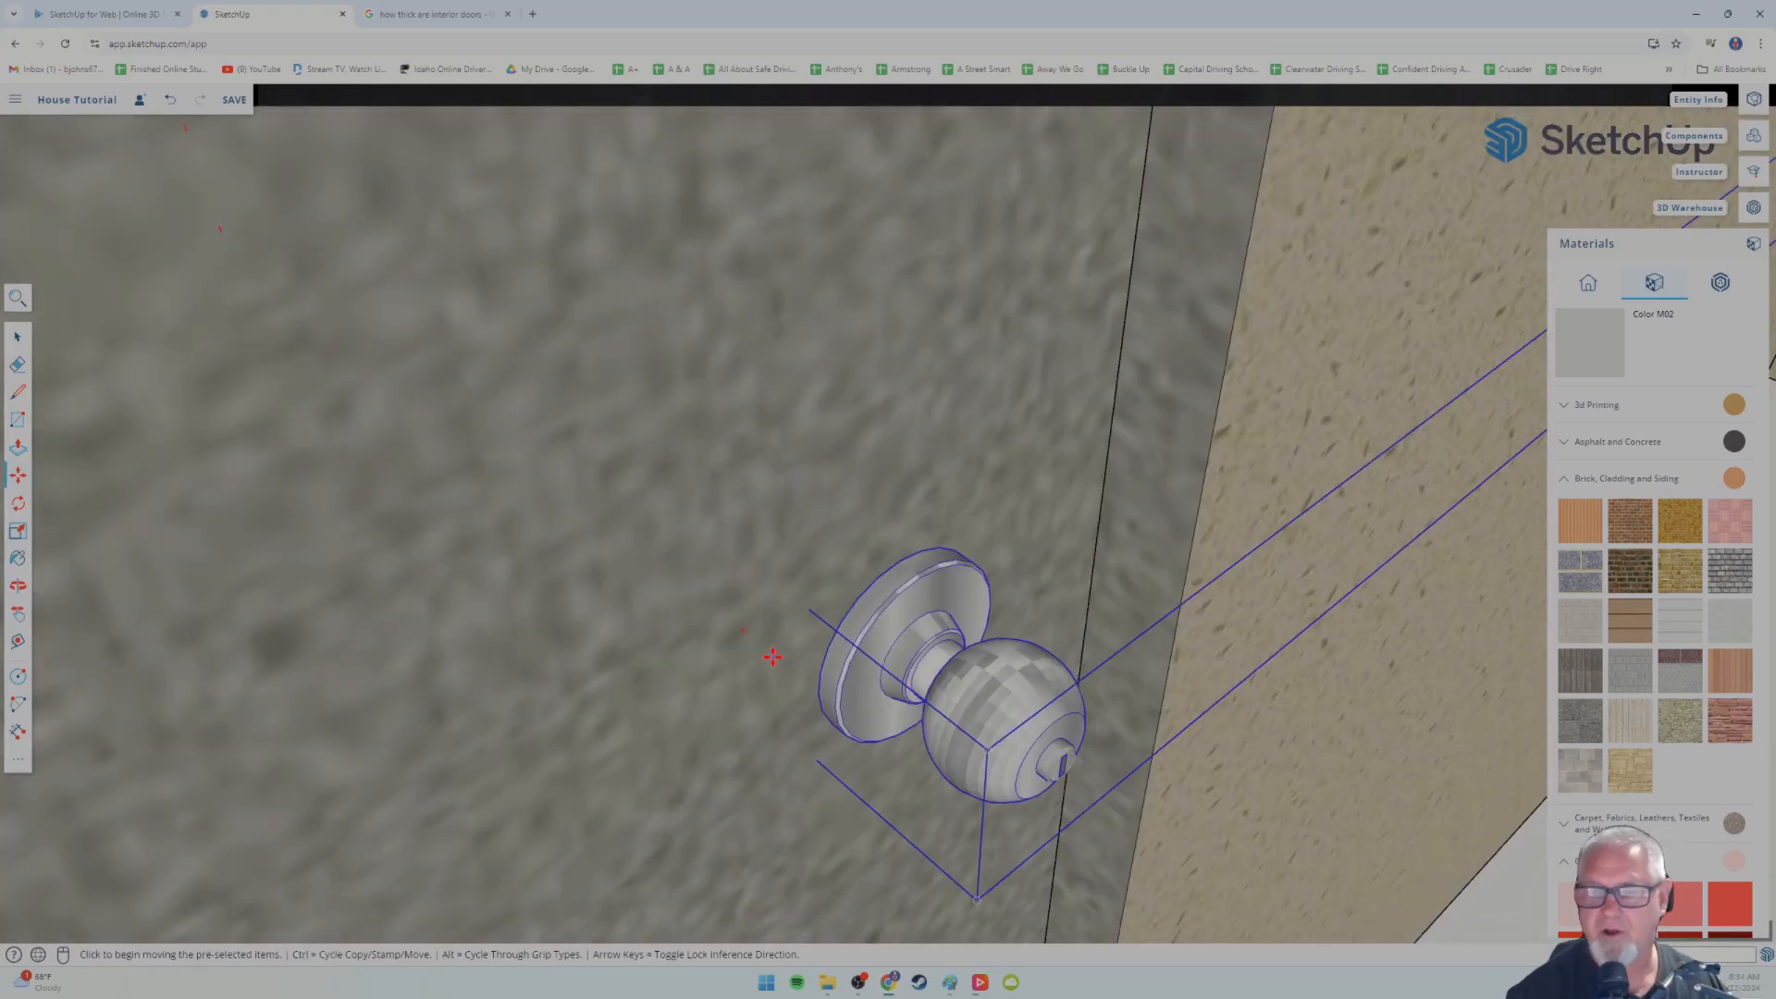
- Paint the bedroom side of the door and the strip above it with the neutral gray Color M02
{"action": "scroll", "coordinate": [547, 611], "scroll_direction": "down", "scroll_amount": 2}
{"action": "middle_click_drag", "start_coordinate": [656, 675], "coordinate": [500, 576], "text": "shift"}
{"action": "middle_click_drag", "start_coordinate": [551, 647], "coordinate": [508, 622]}
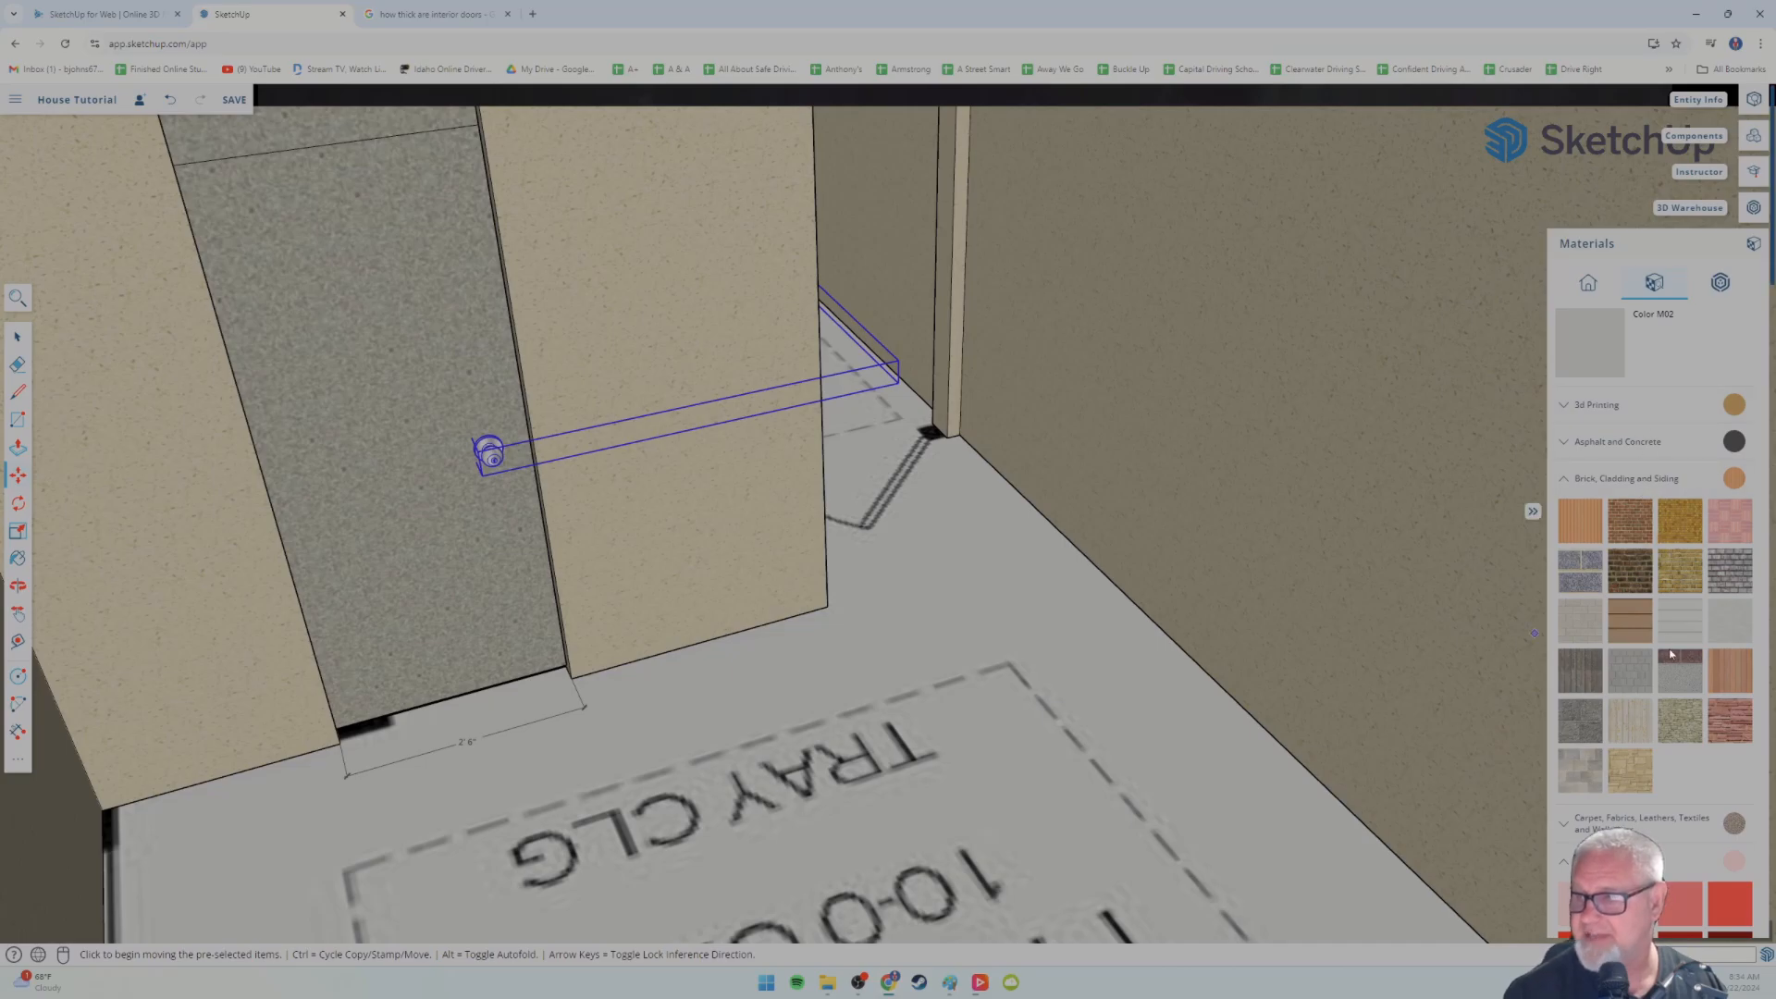
{"action": "left_click", "coordinate": [1564, 480]}
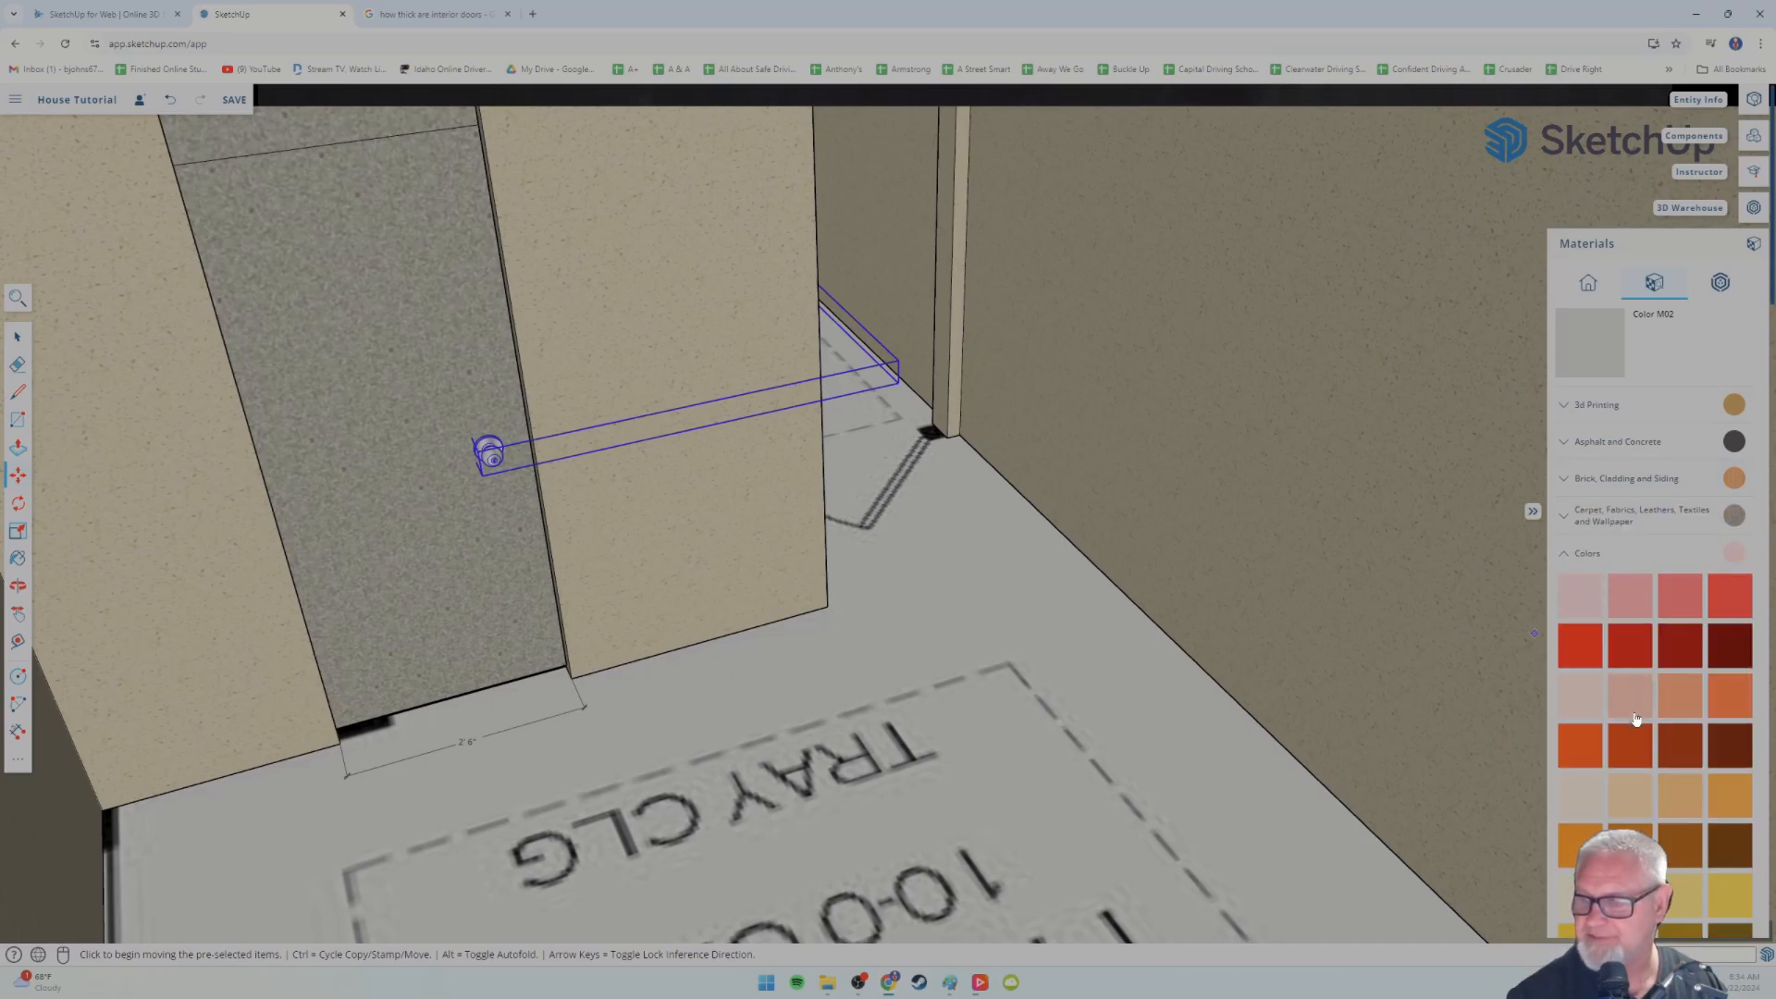
{"action": "scroll", "coordinate": [1617, 739], "scroll_direction": "down", "scroll_amount": 4}
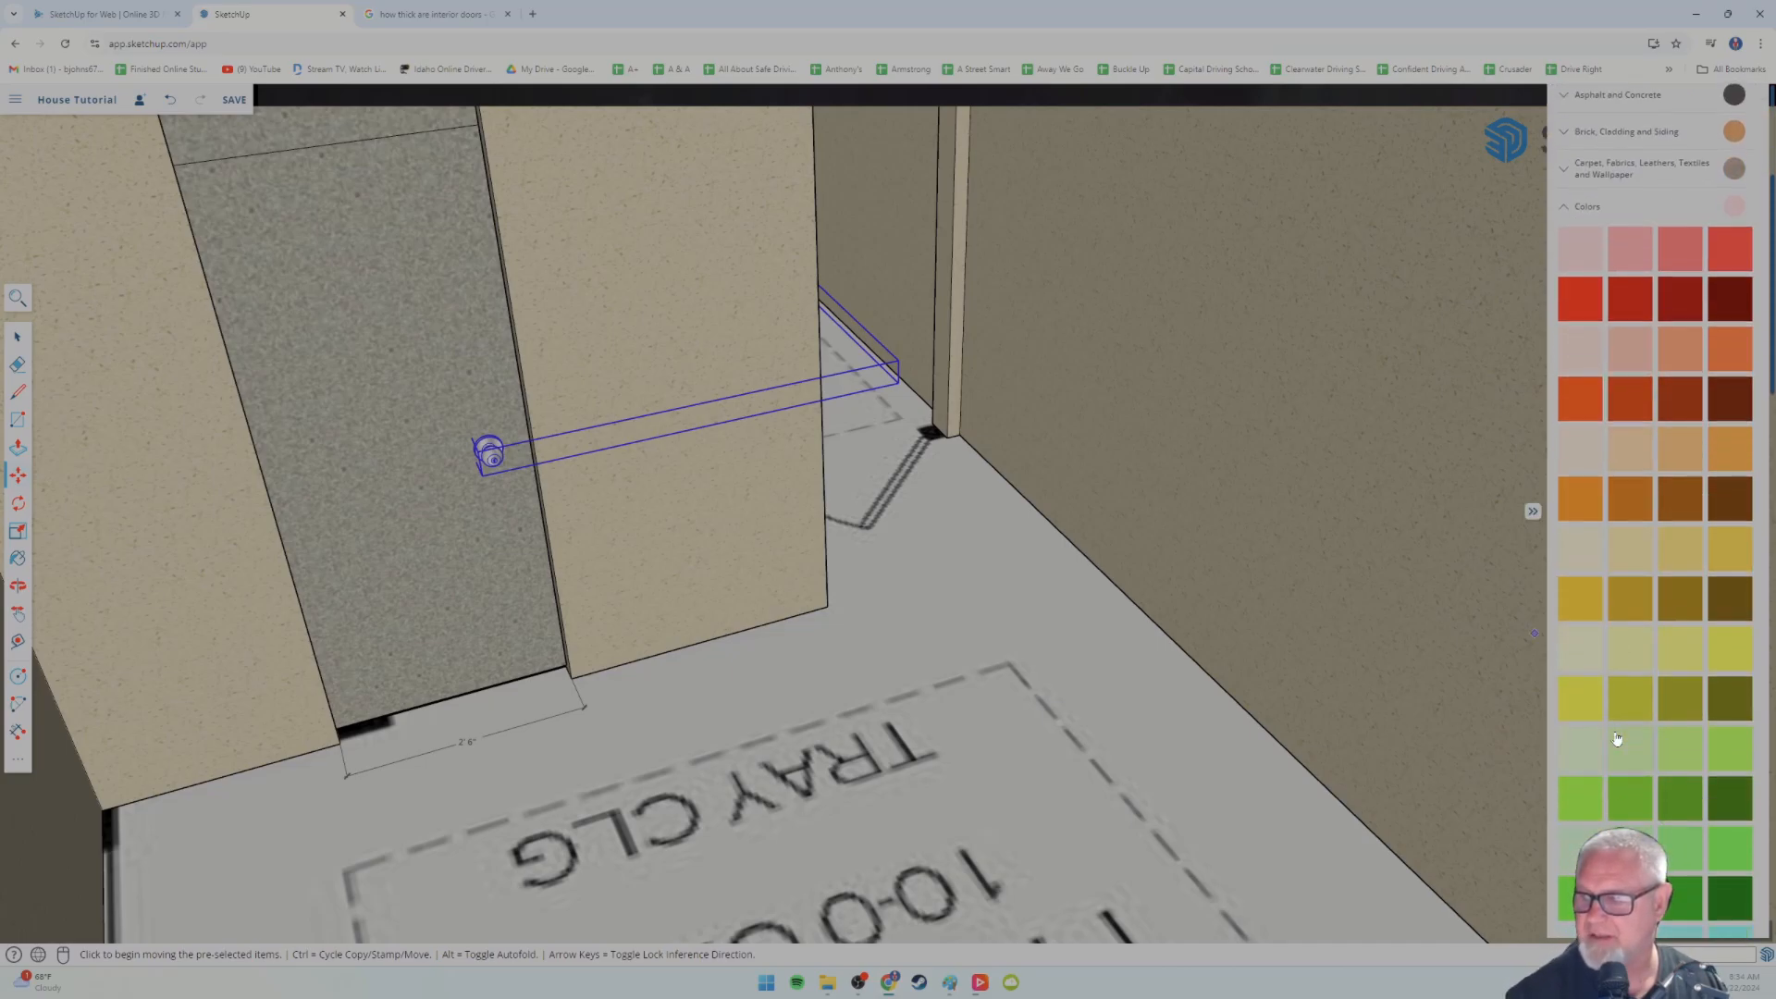
{"action": "scroll", "coordinate": [1617, 739], "scroll_direction": "down", "scroll_amount": 8}
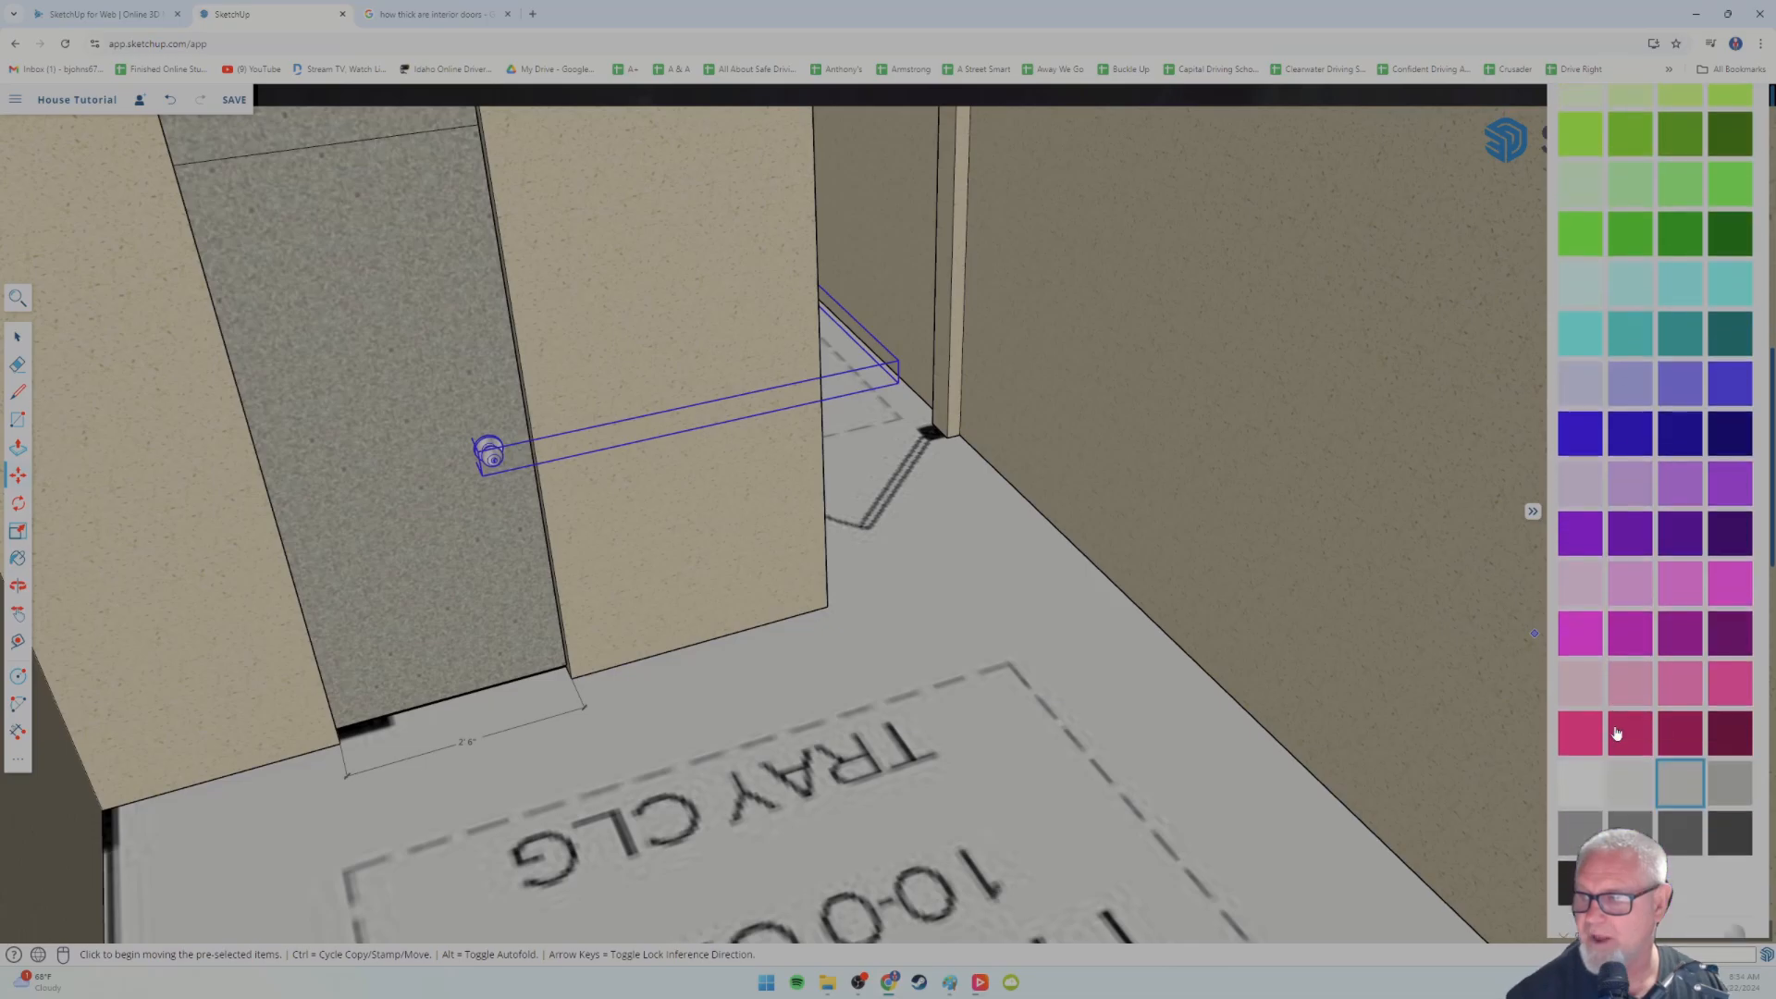
{"action": "scroll", "coordinate": [1617, 733], "scroll_direction": "down", "scroll_amount": 2}
{"action": "left_click", "coordinate": [1683, 617]}
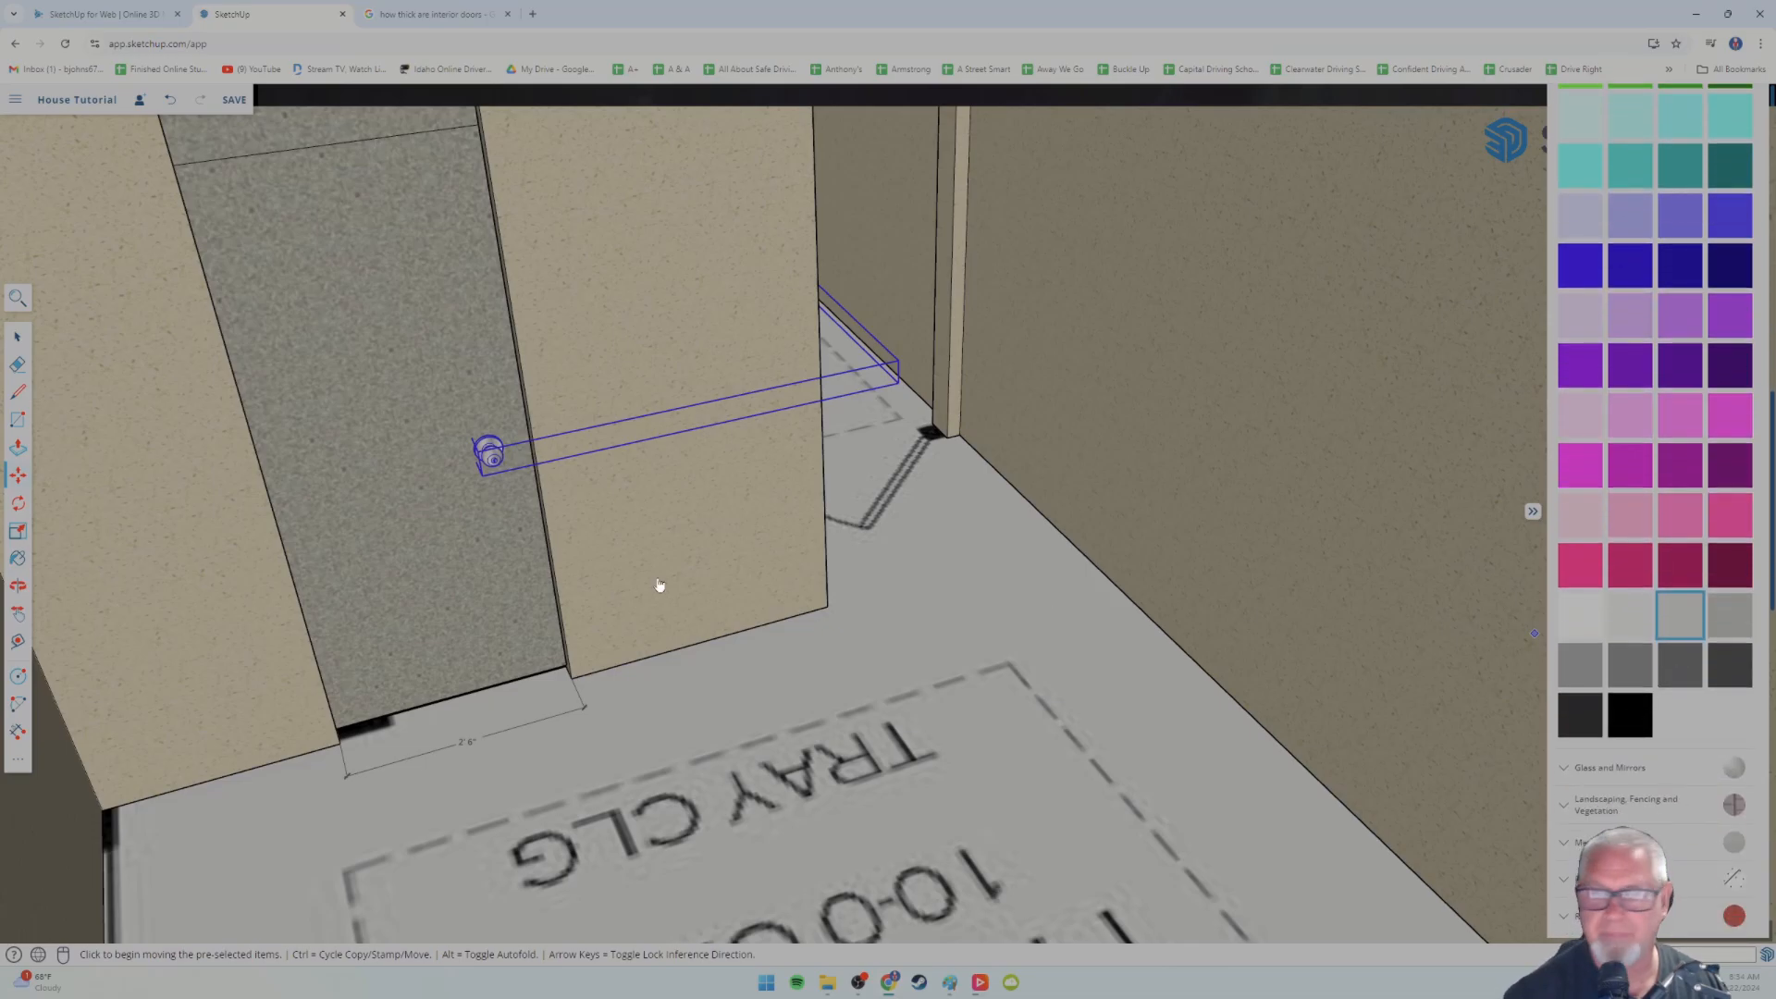
{"action": "left_click", "coordinate": [407, 371]}
{"action": "mouse_move", "coordinate": [442, 531]}
{"action": "middle_mouse_down"}
{"action": "mouse_move", "coordinate": [459, 406]}
{"action": "mouse_move", "coordinate": [508, 635]}
{"action": "mouse_move", "coordinate": [516, 508]}
{"action": "middle_mouse_up"}
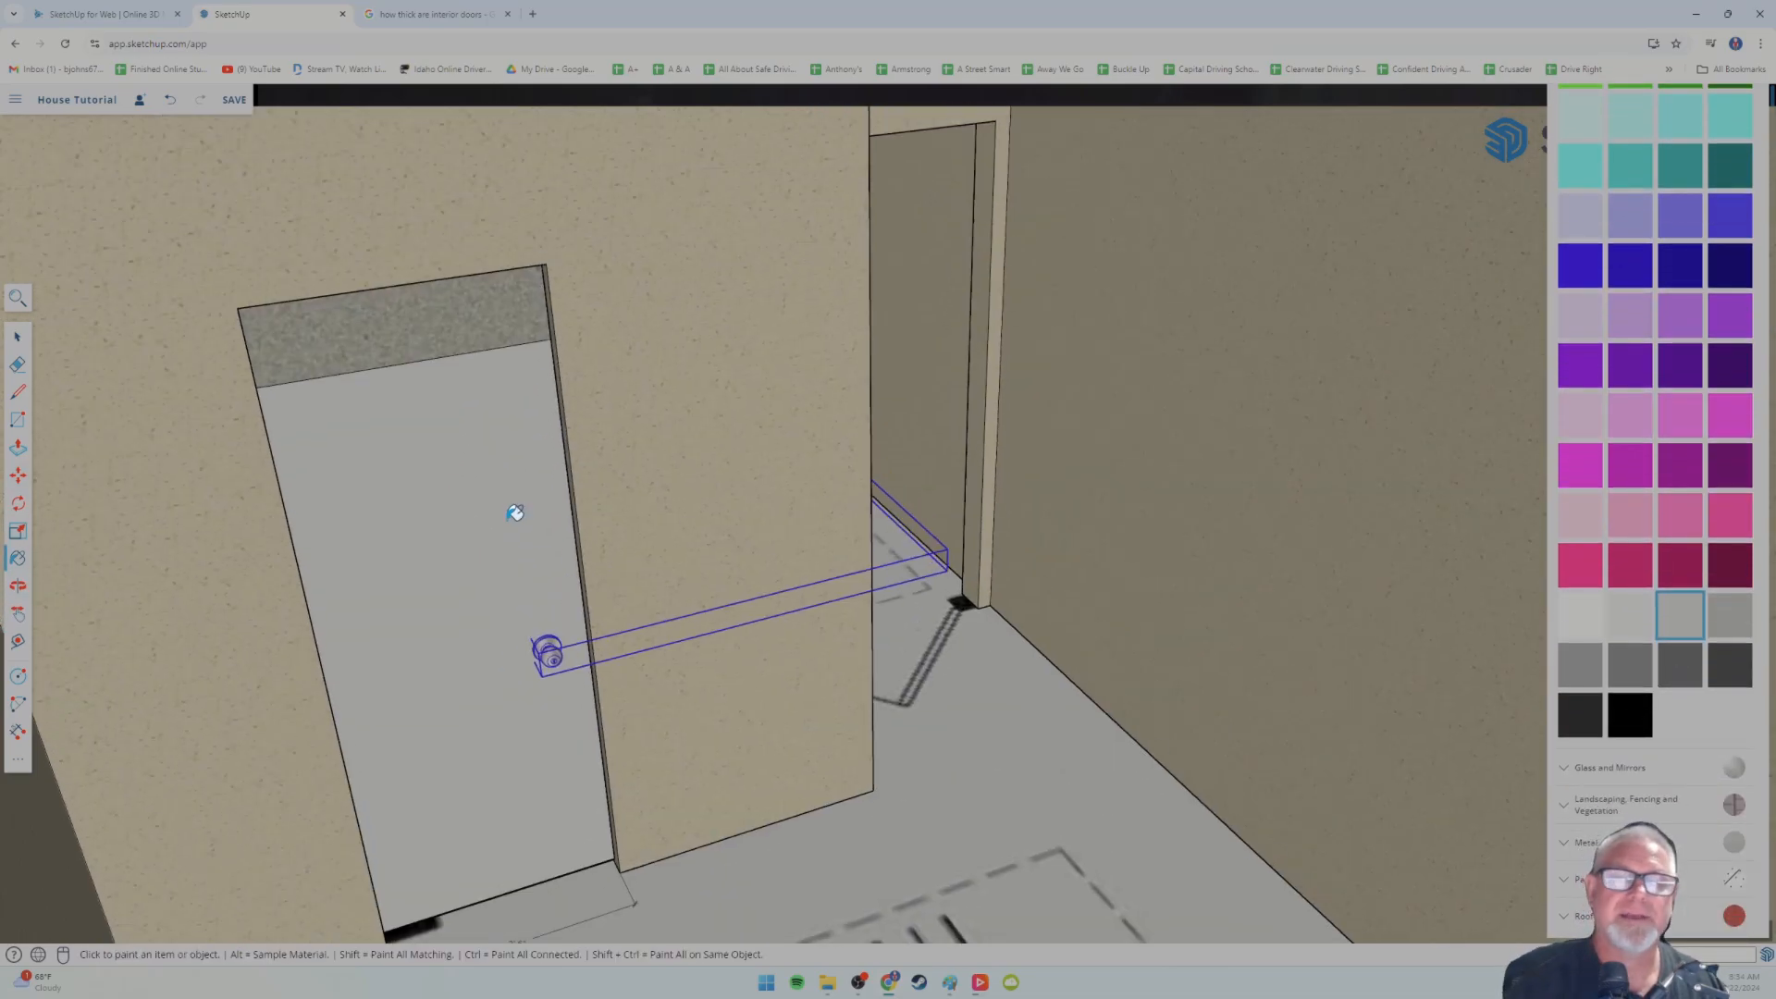
{"action": "left_click", "coordinate": [454, 312]}
{"action": "mouse_move", "coordinate": [615, 456]}
{"action": "middle_mouse_down"}
{"action": "mouse_move", "coordinate": [336, 456]}
{"action": "mouse_move", "coordinate": [151, 385]}
{"action": "middle_mouse_up"}
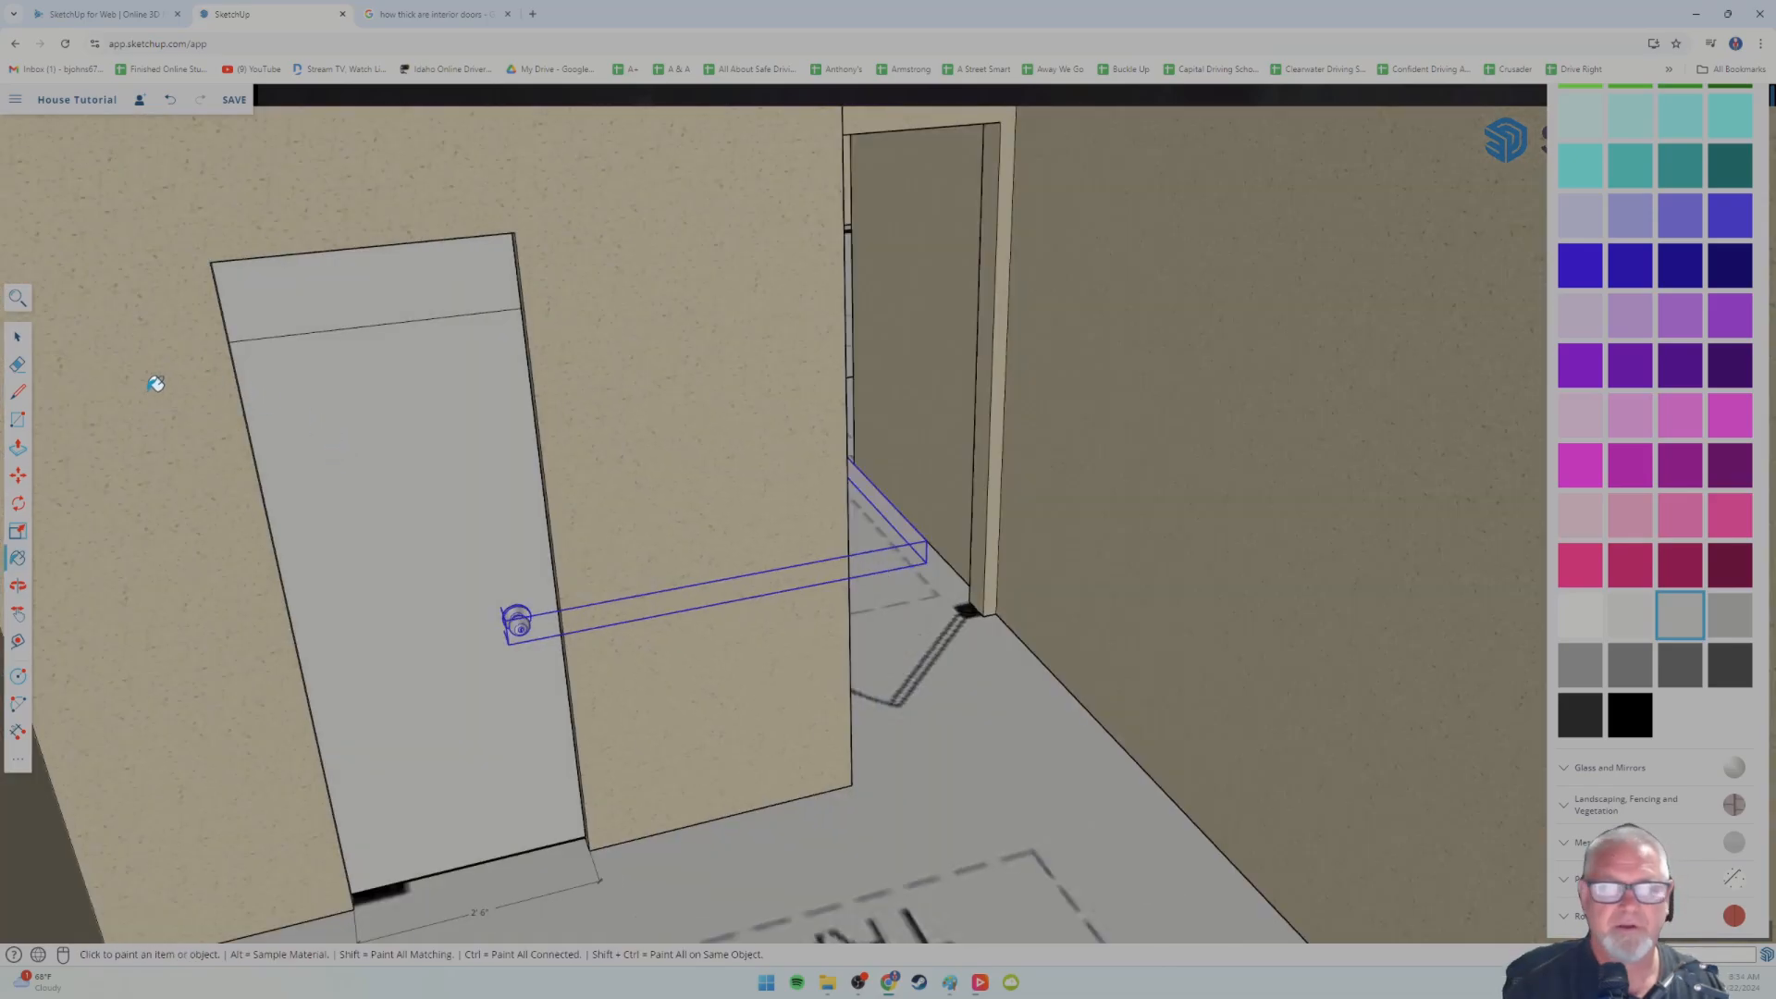
- Delete the horizontal edge between the bedroom-side door face and the strip above it
{"action": "left_click", "coordinate": [18, 340]}
{"action": "left_click", "coordinate": [334, 335]}
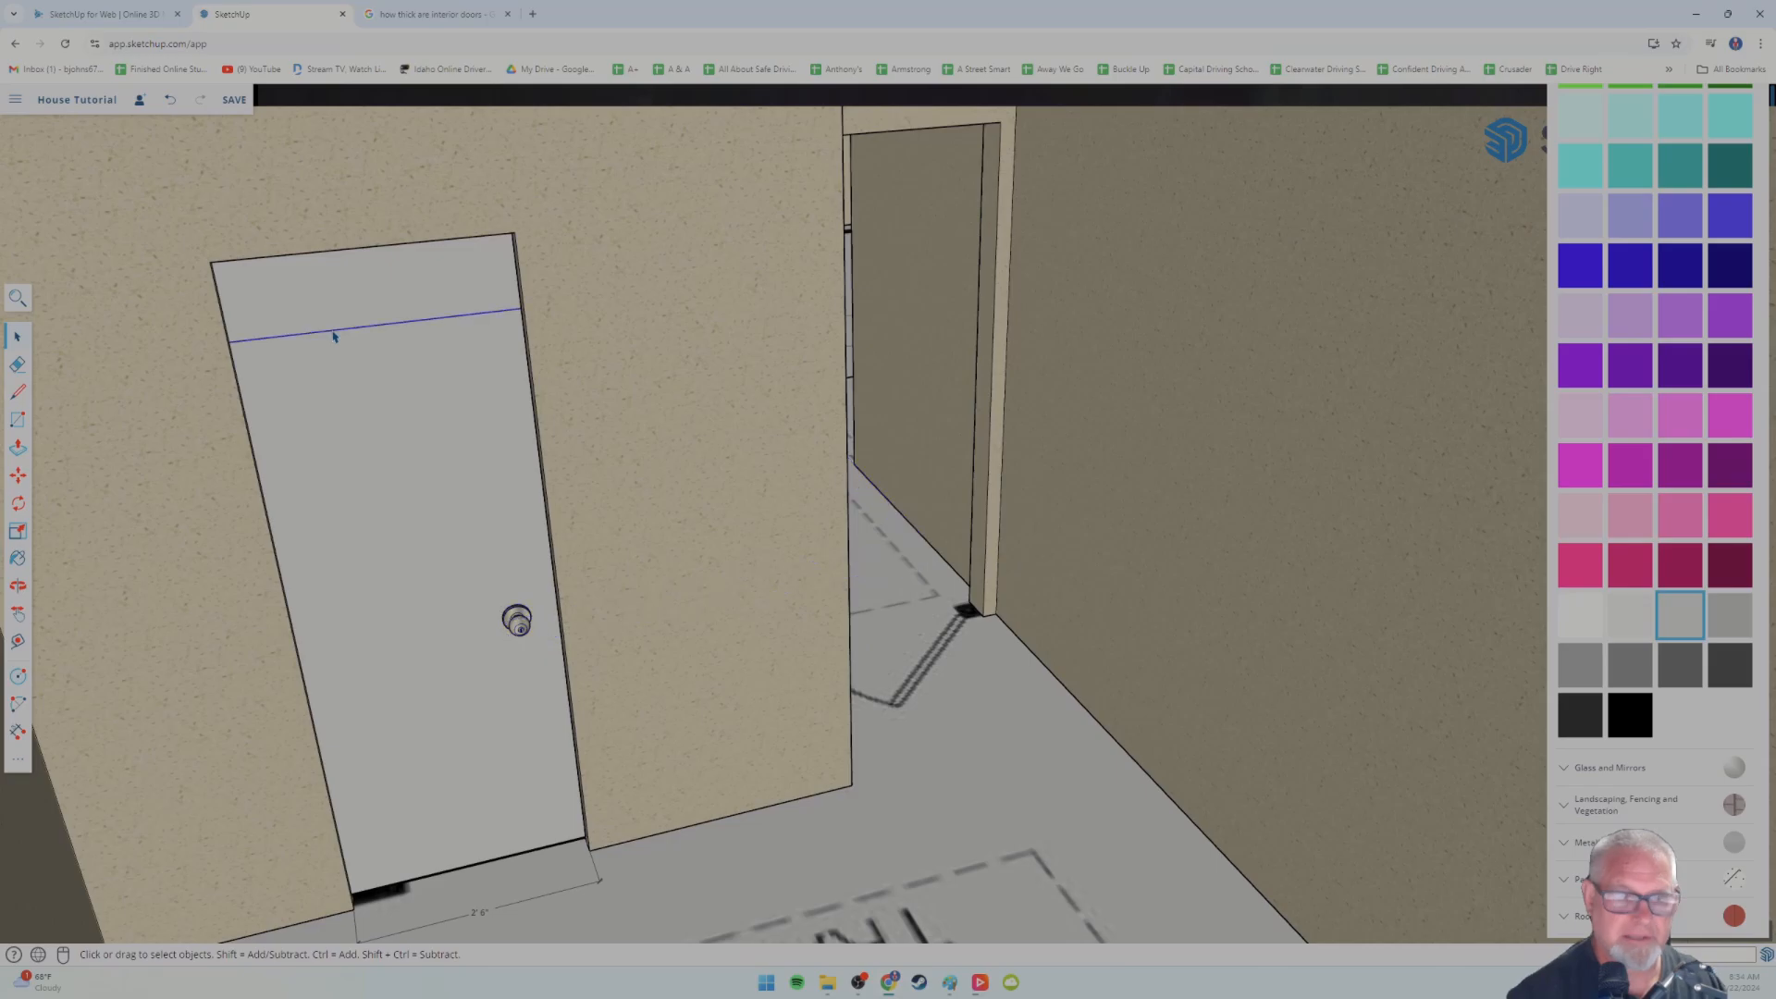
{"action": "key", "text": "Delete"}
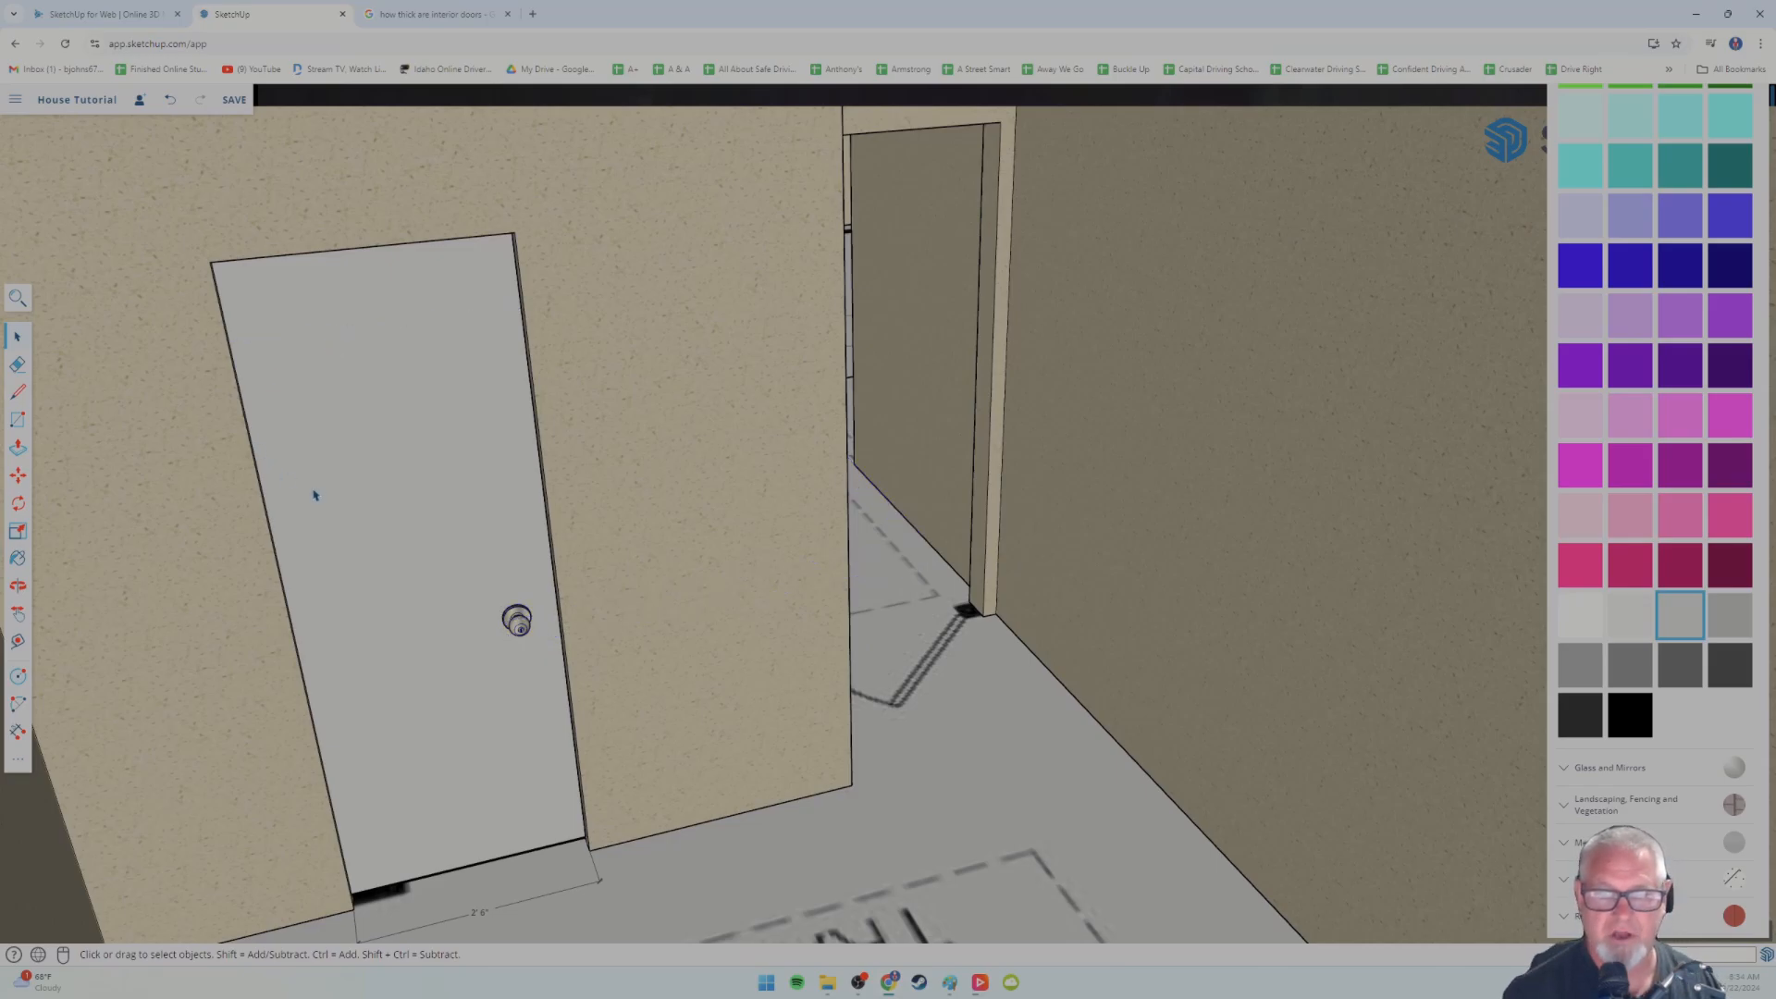
{"action": "middle_click_drag", "start_coordinate": [408, 462], "coordinate": [474, 578]}
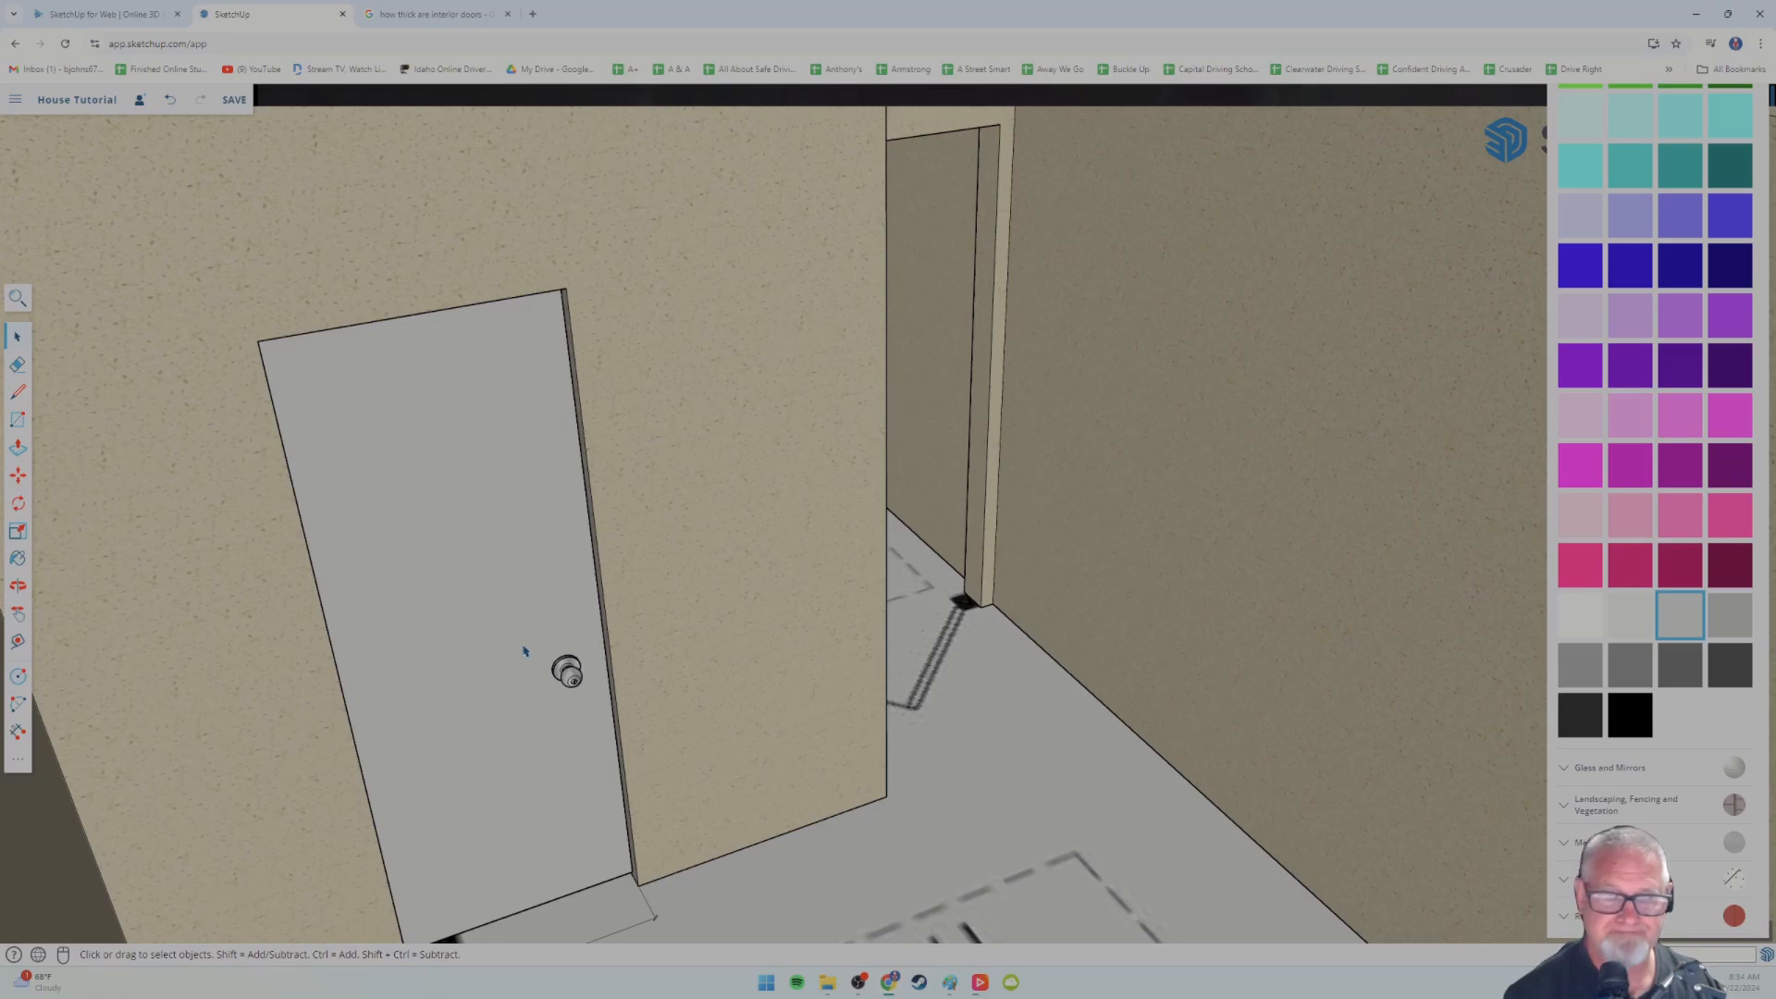
{"action": "middle_click_drag", "start_coordinate": [543, 622], "coordinate": [553, 625]}
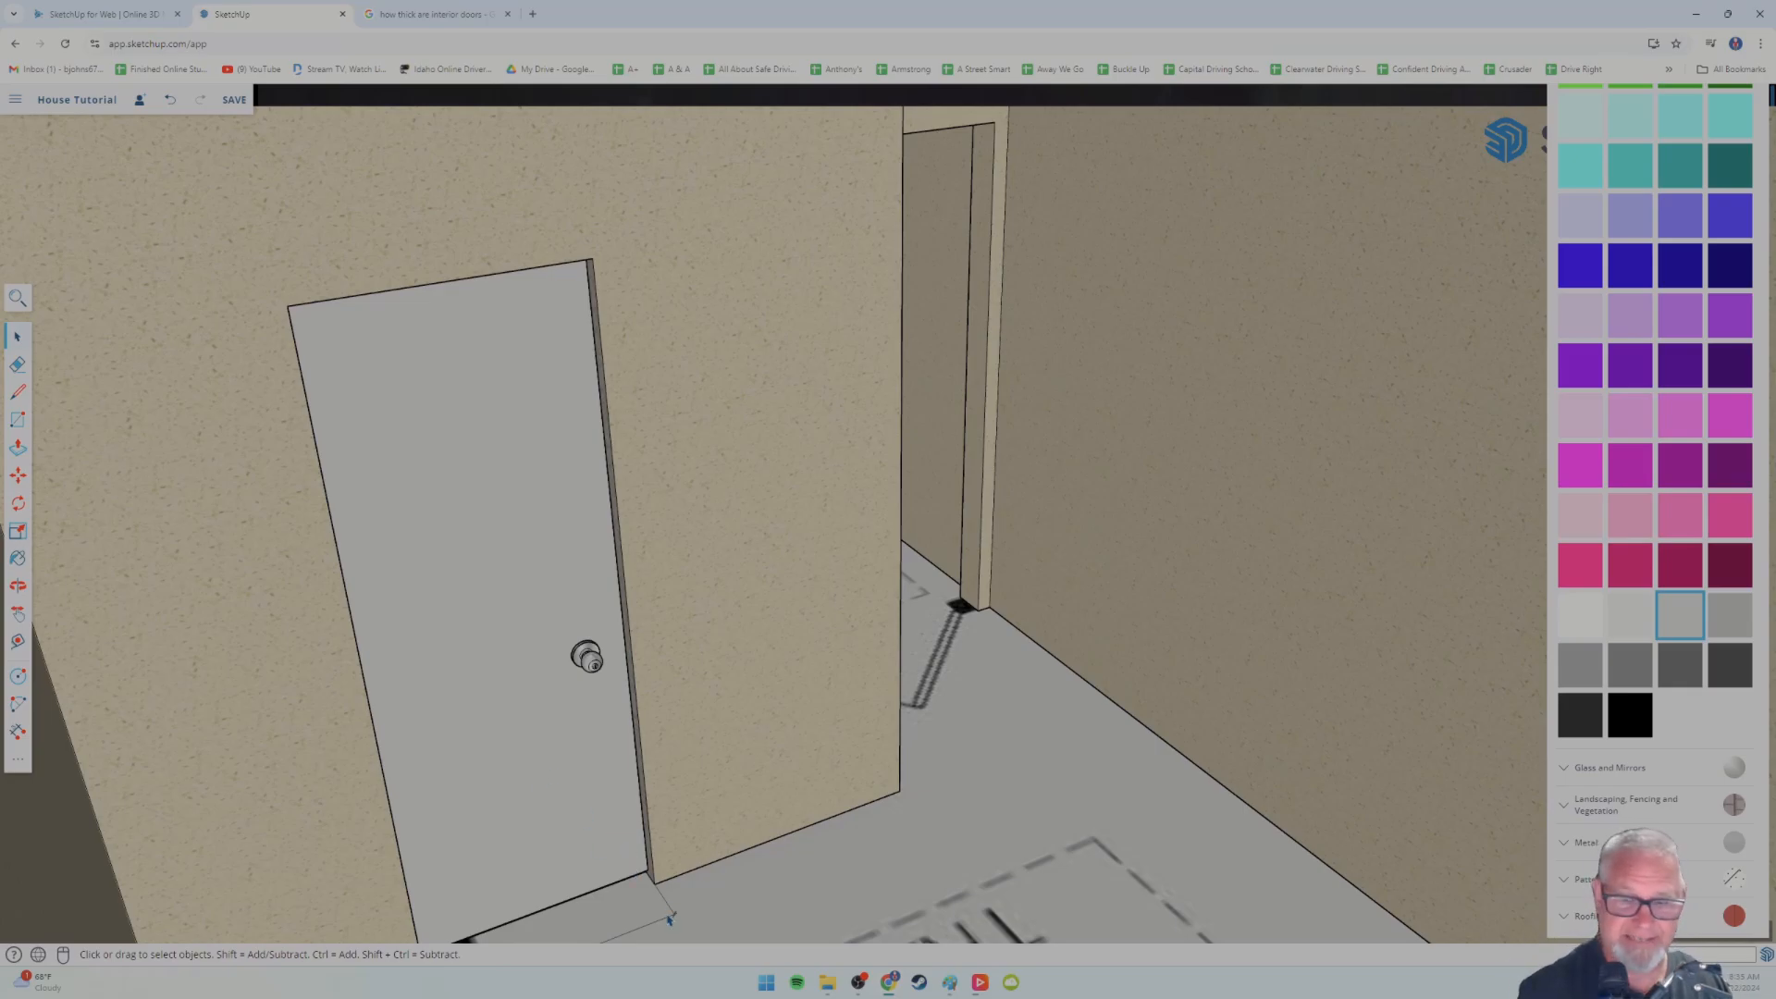
{"action": "scroll", "coordinate": [670, 918], "scroll_direction": "up", "scroll_amount": 3}
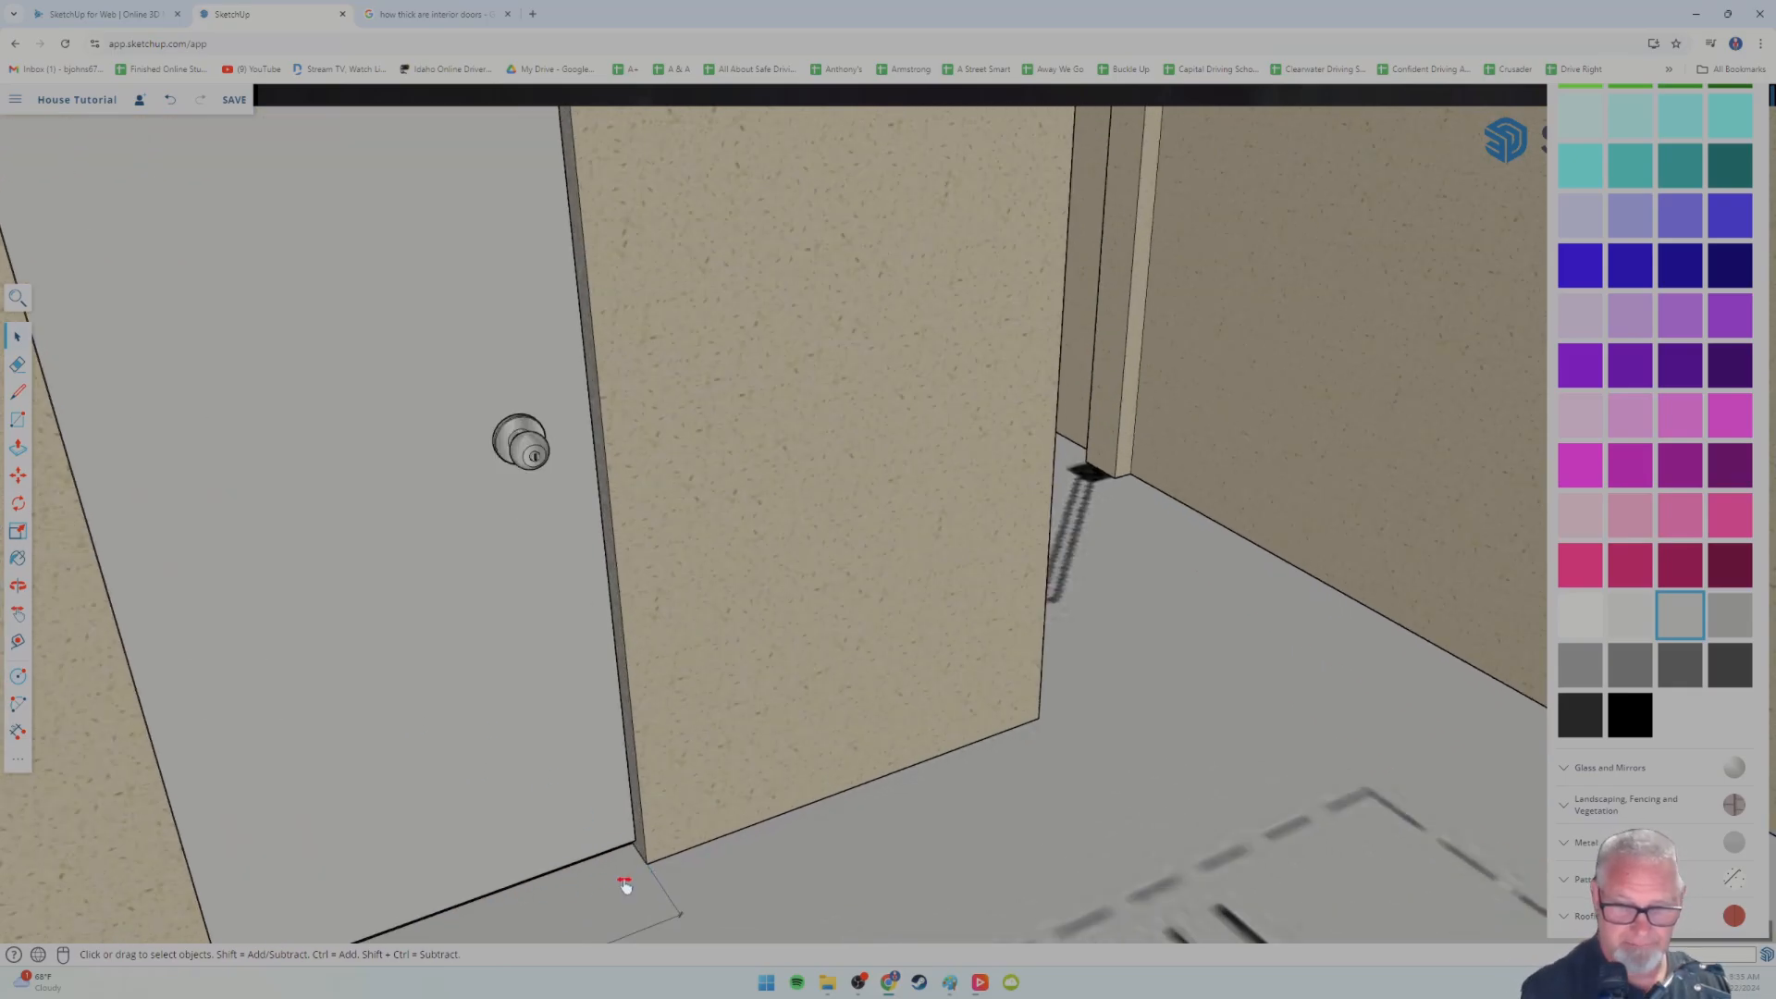
- Examine the gray-painted bedroom side of the door and its knob, from the floor gap up to the header
{"action": "middle_click_drag", "start_coordinate": [625, 886], "coordinate": [677, 733]}
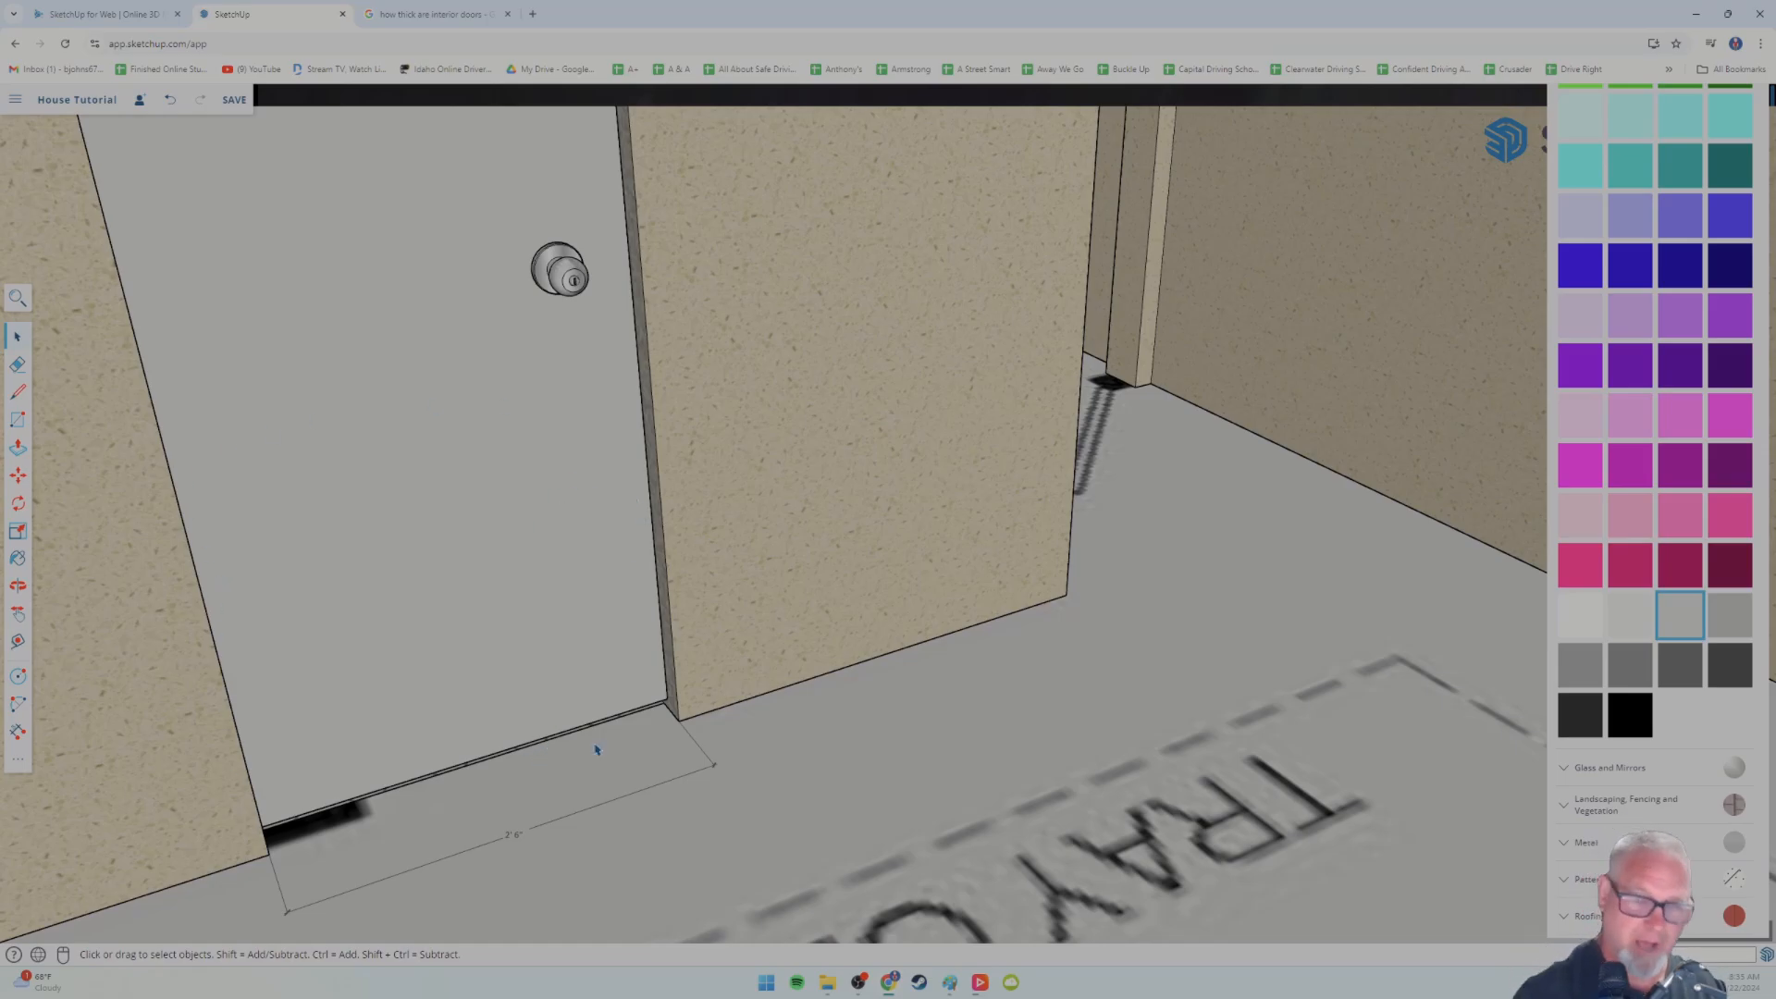
{"action": "scroll", "coordinate": [596, 750], "scroll_direction": "down", "scroll_amount": 3}
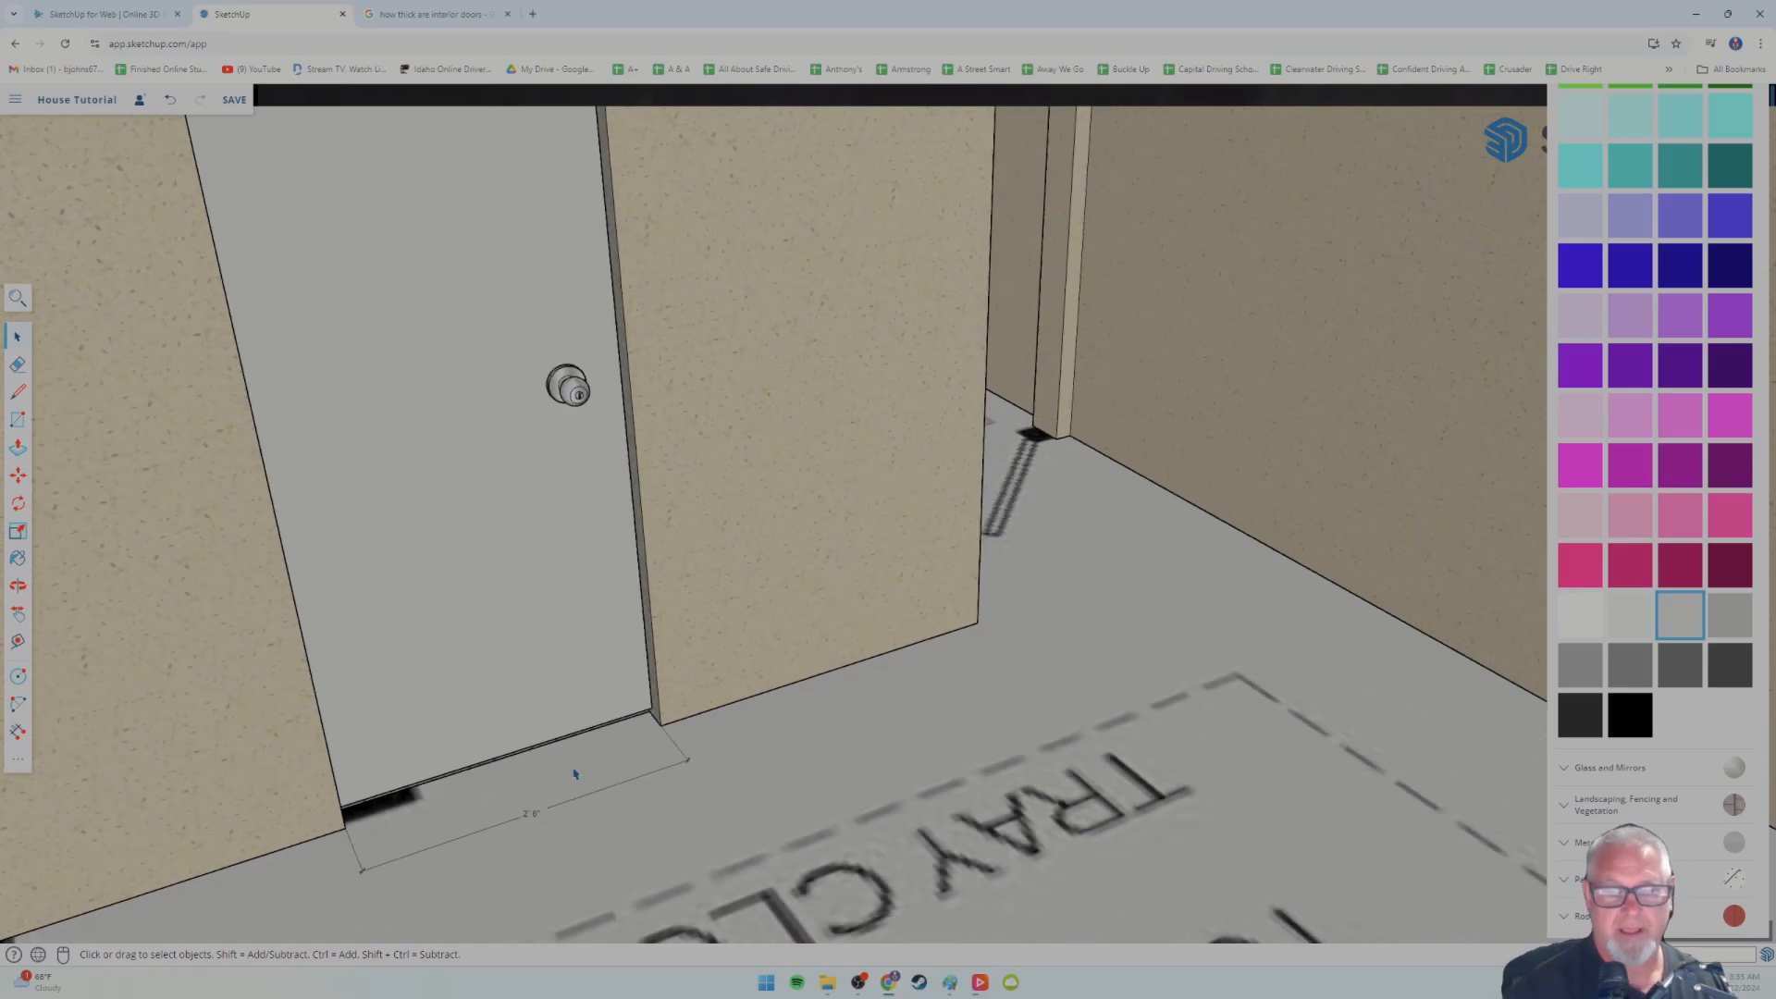
{"action": "middle_click_drag", "start_coordinate": [573, 774], "coordinate": [508, 635]}
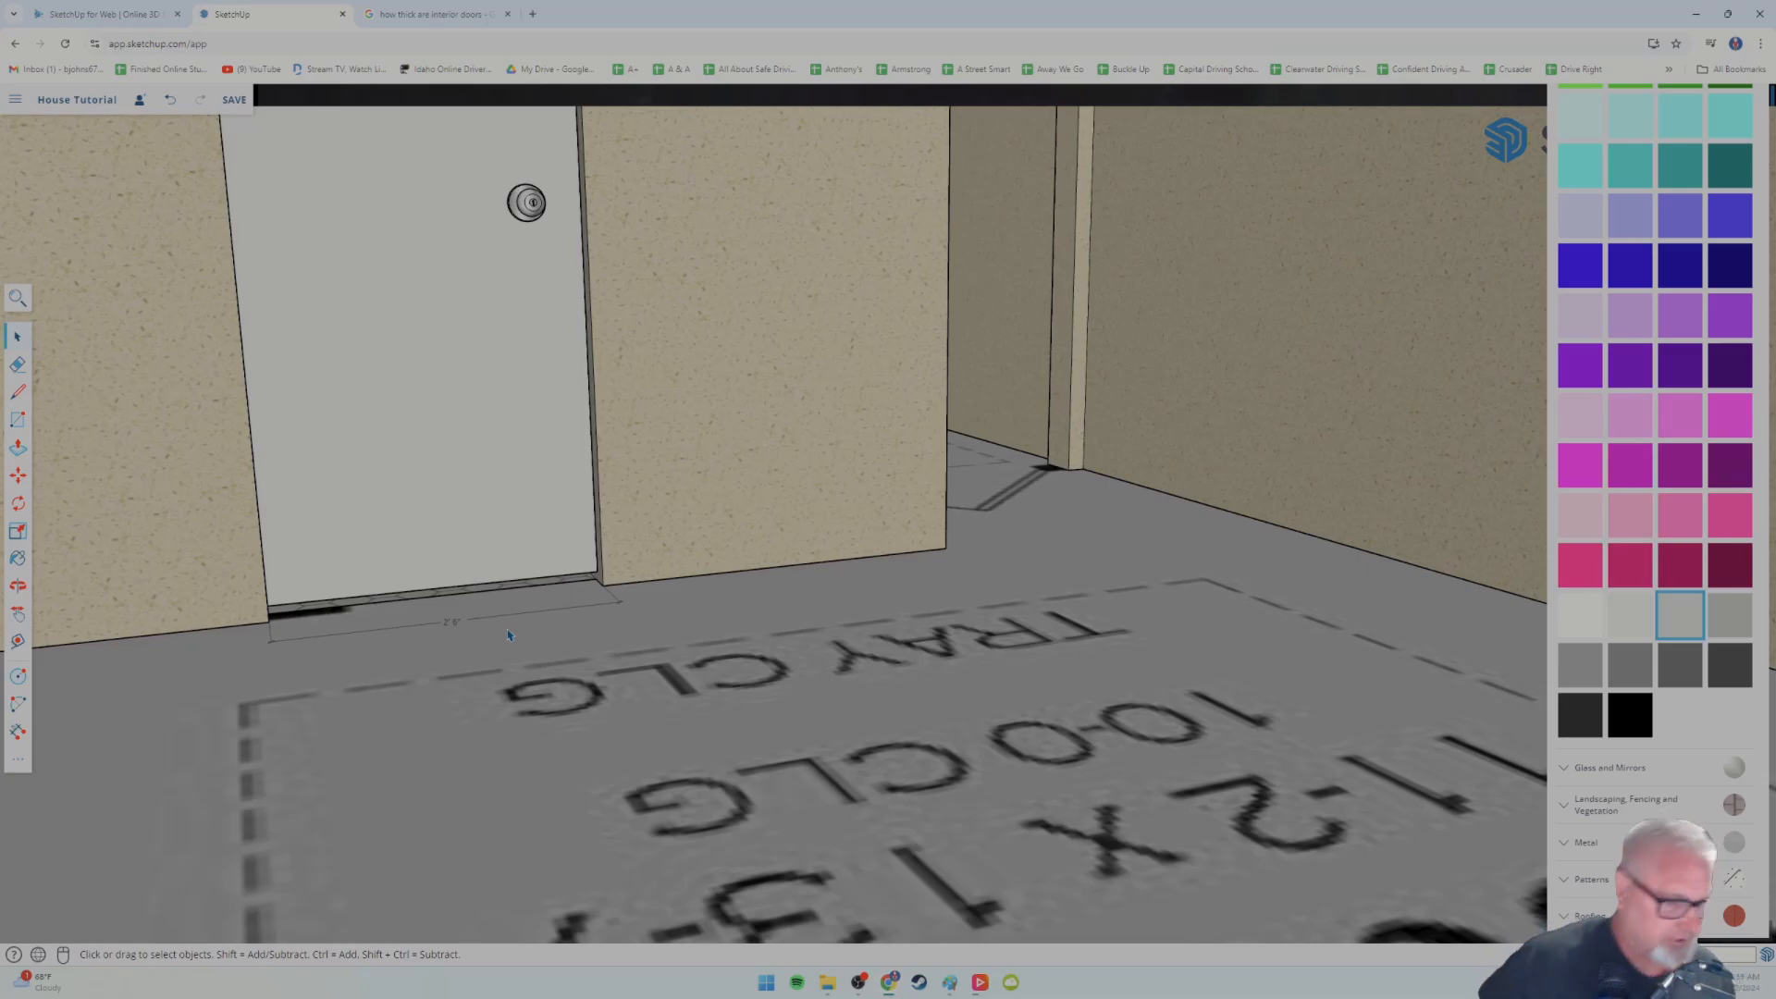
{"action": "middle_click_drag", "start_coordinate": [420, 543], "coordinate": [463, 639]}
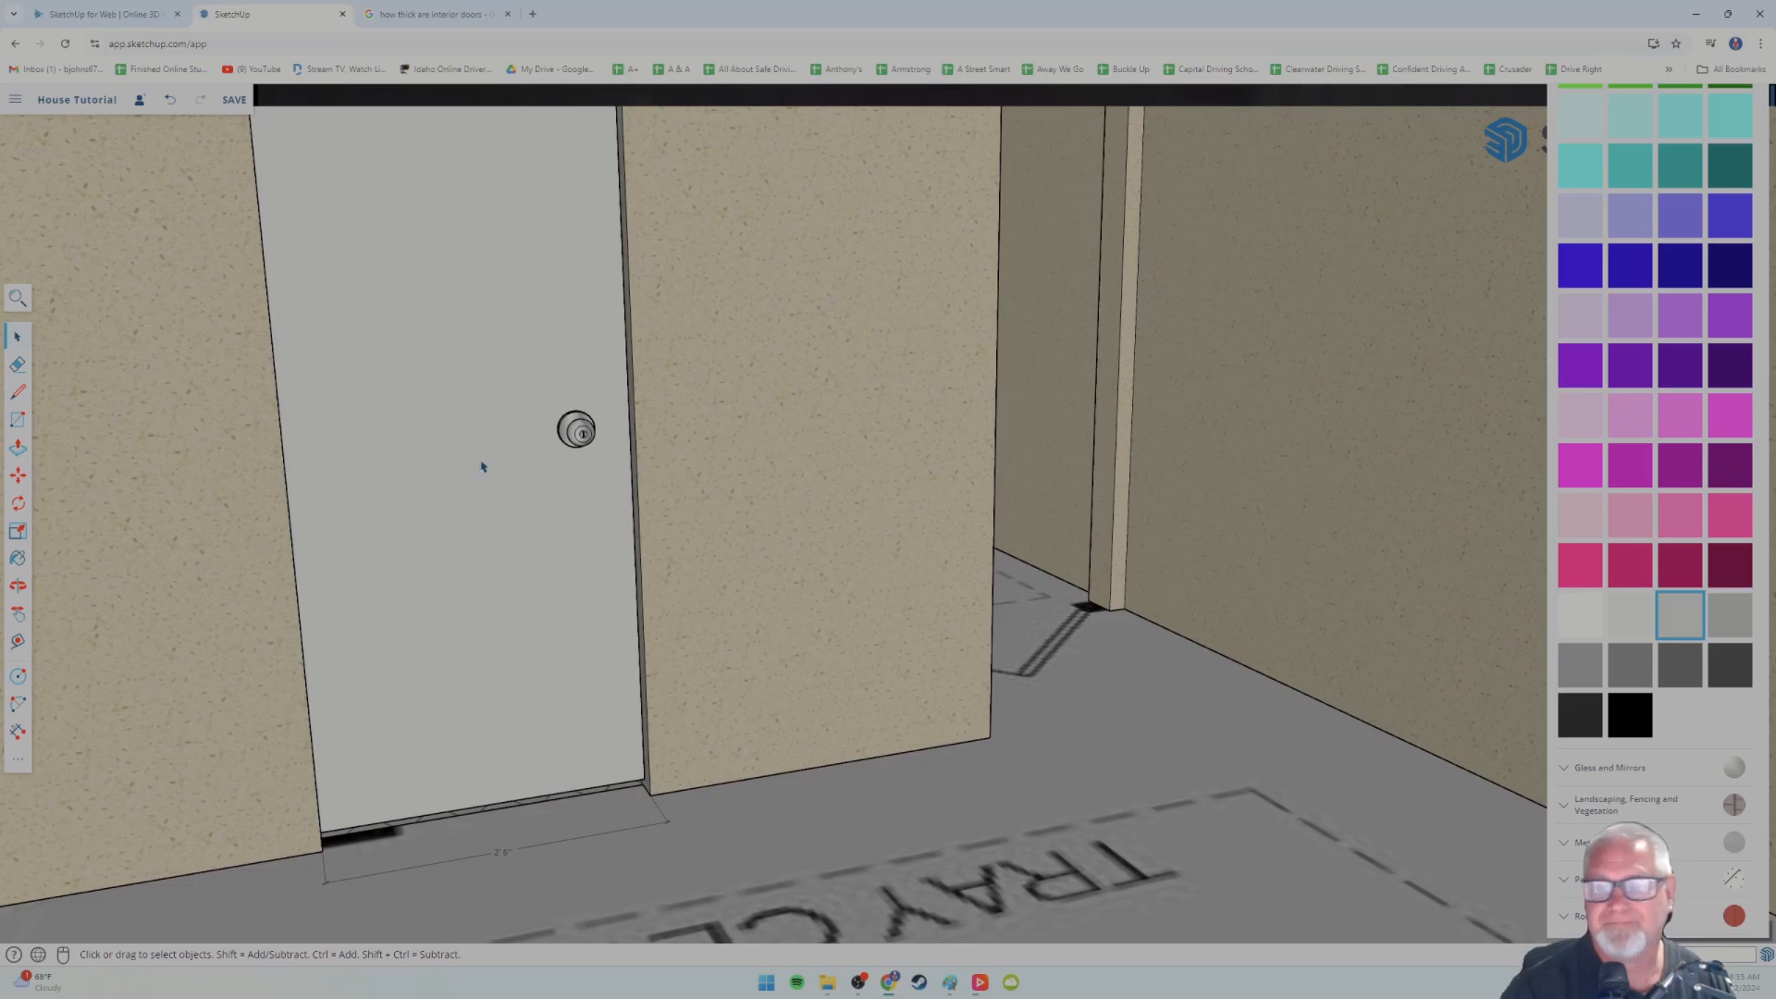
{"action": "middle_click_drag", "start_coordinate": [482, 467], "coordinate": [657, 598]}
{"action": "middle_click_drag", "start_coordinate": [563, 365], "coordinate": [543, 398]}
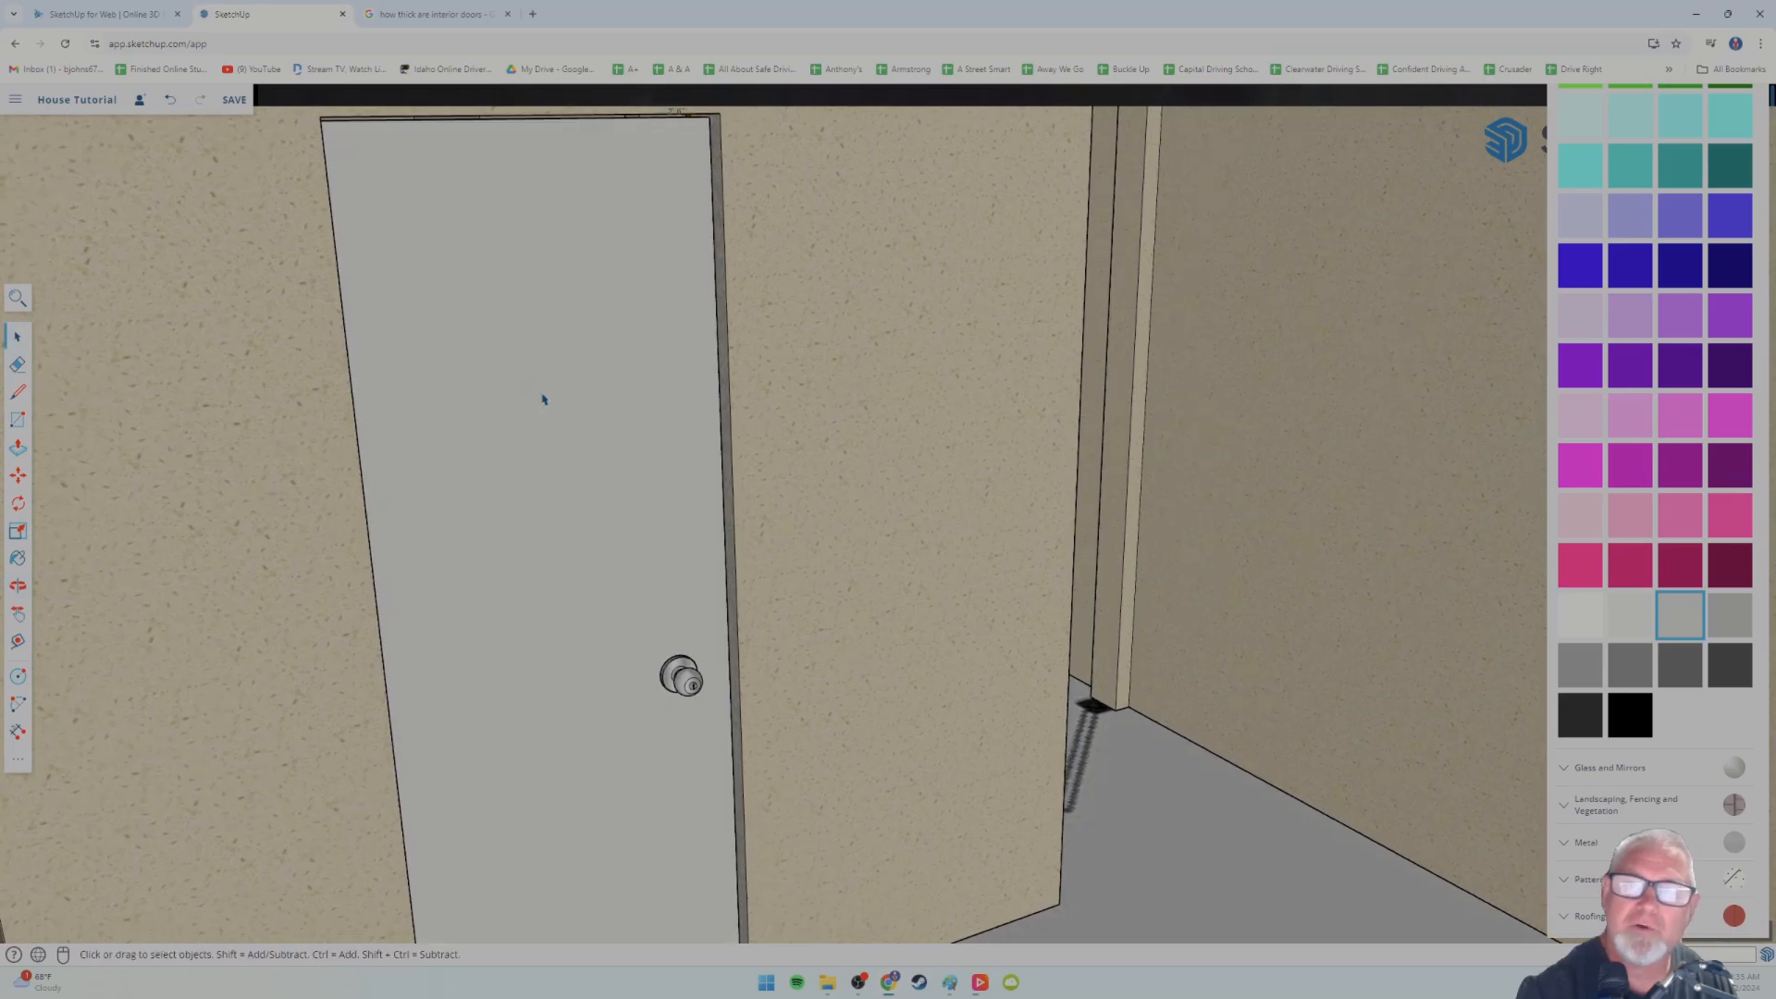
{"action": "middle_click_drag", "start_coordinate": [565, 528], "coordinate": [460, 586]}
{"action": "scroll", "coordinate": [541, 697], "scroll_direction": "down", "scroll_amount": 3}
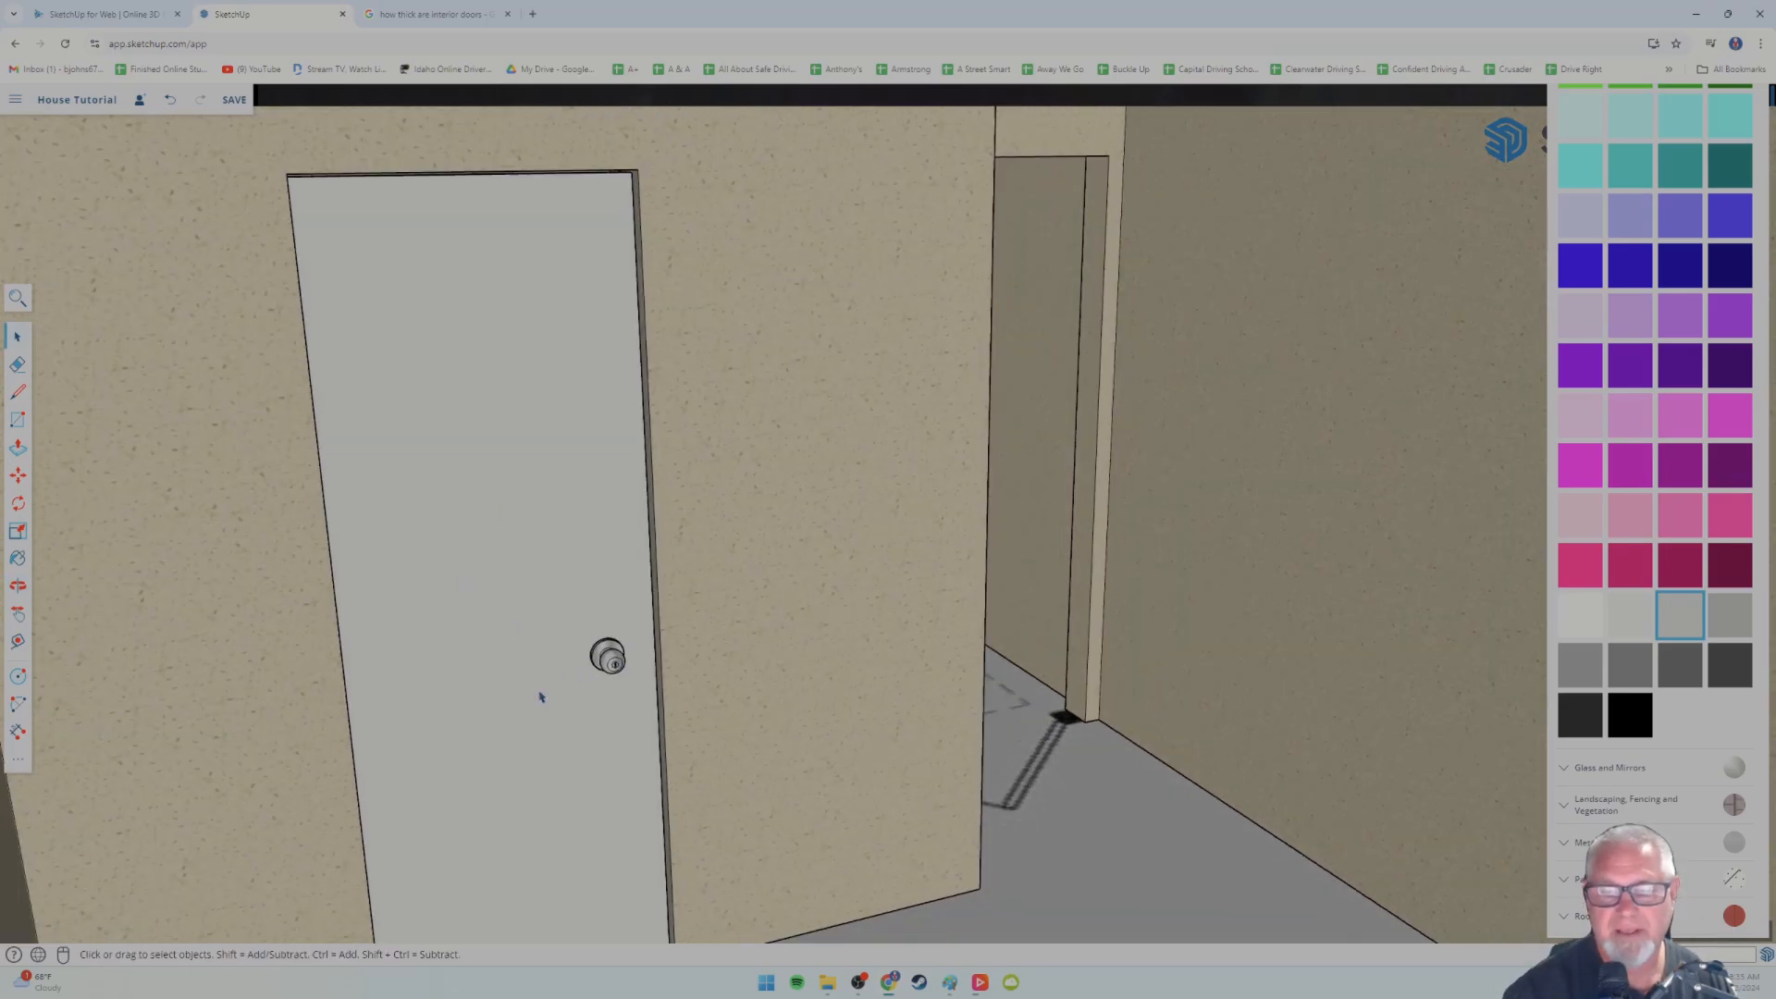
{"action": "scroll", "coordinate": [539, 694], "scroll_direction": "up", "scroll_amount": 6}
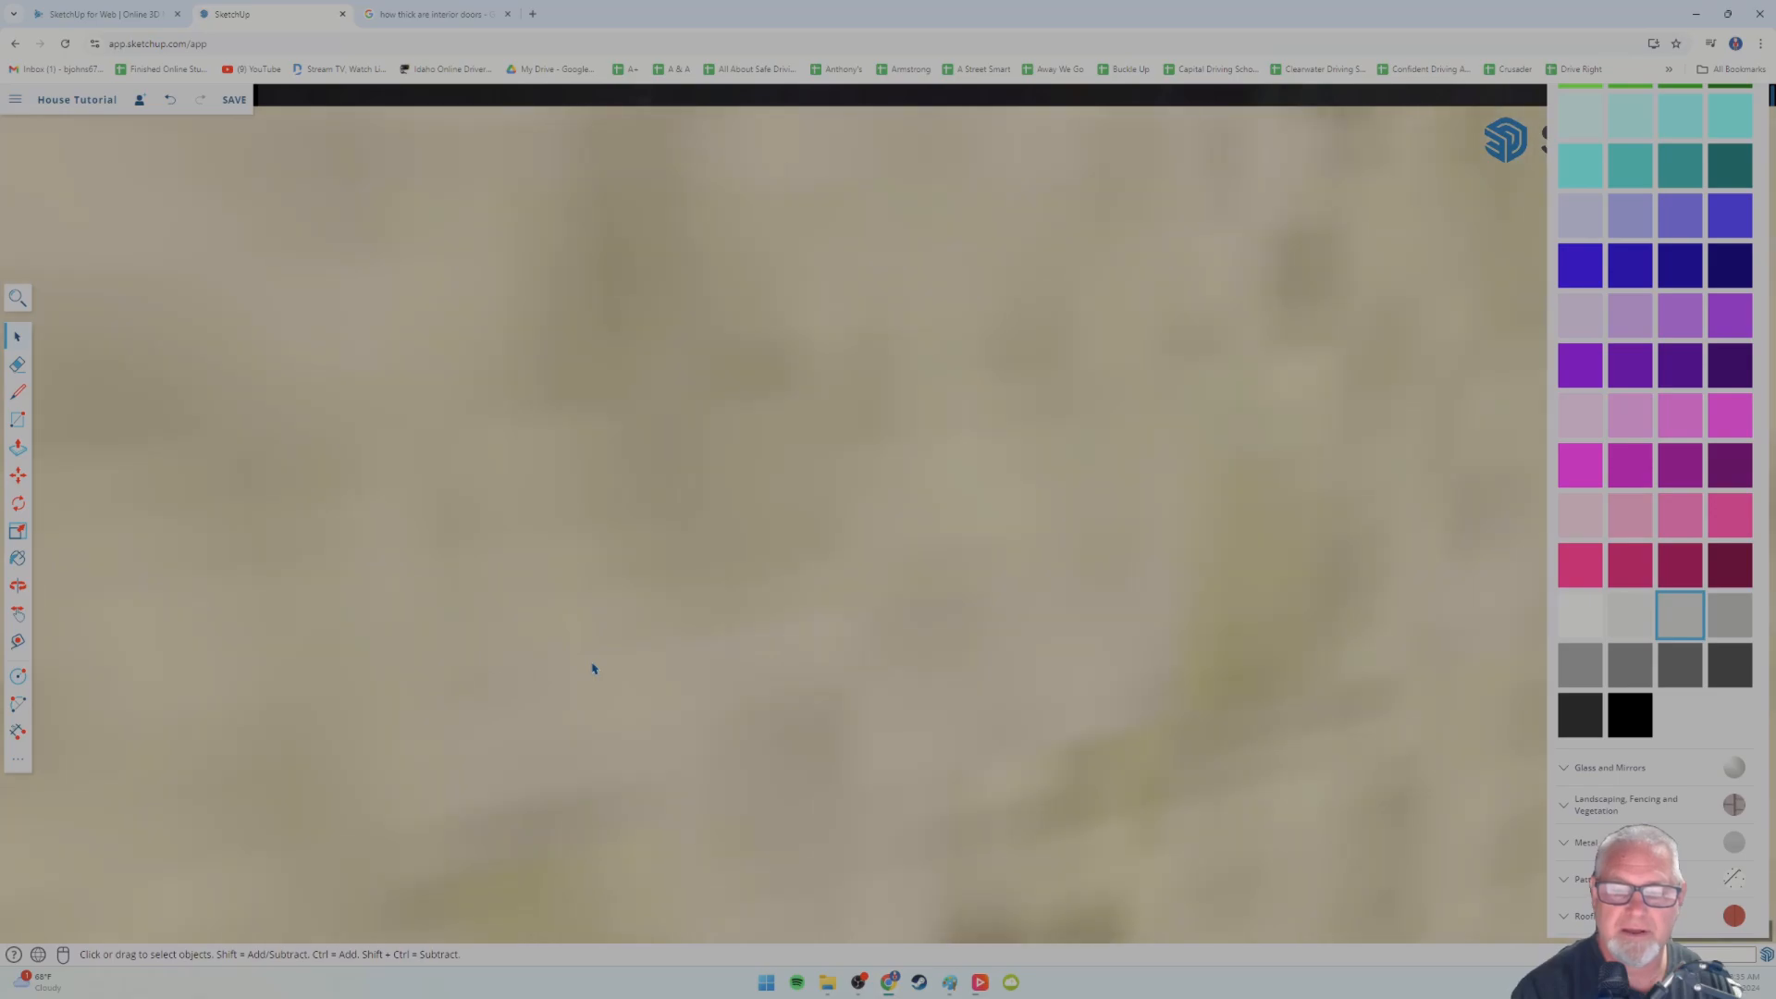
{"action": "middle_click_drag", "start_coordinate": [793, 765], "coordinate": [635, 563]}
{"action": "scroll", "coordinate": [607, 547], "scroll_direction": "down", "scroll_amount": 10}
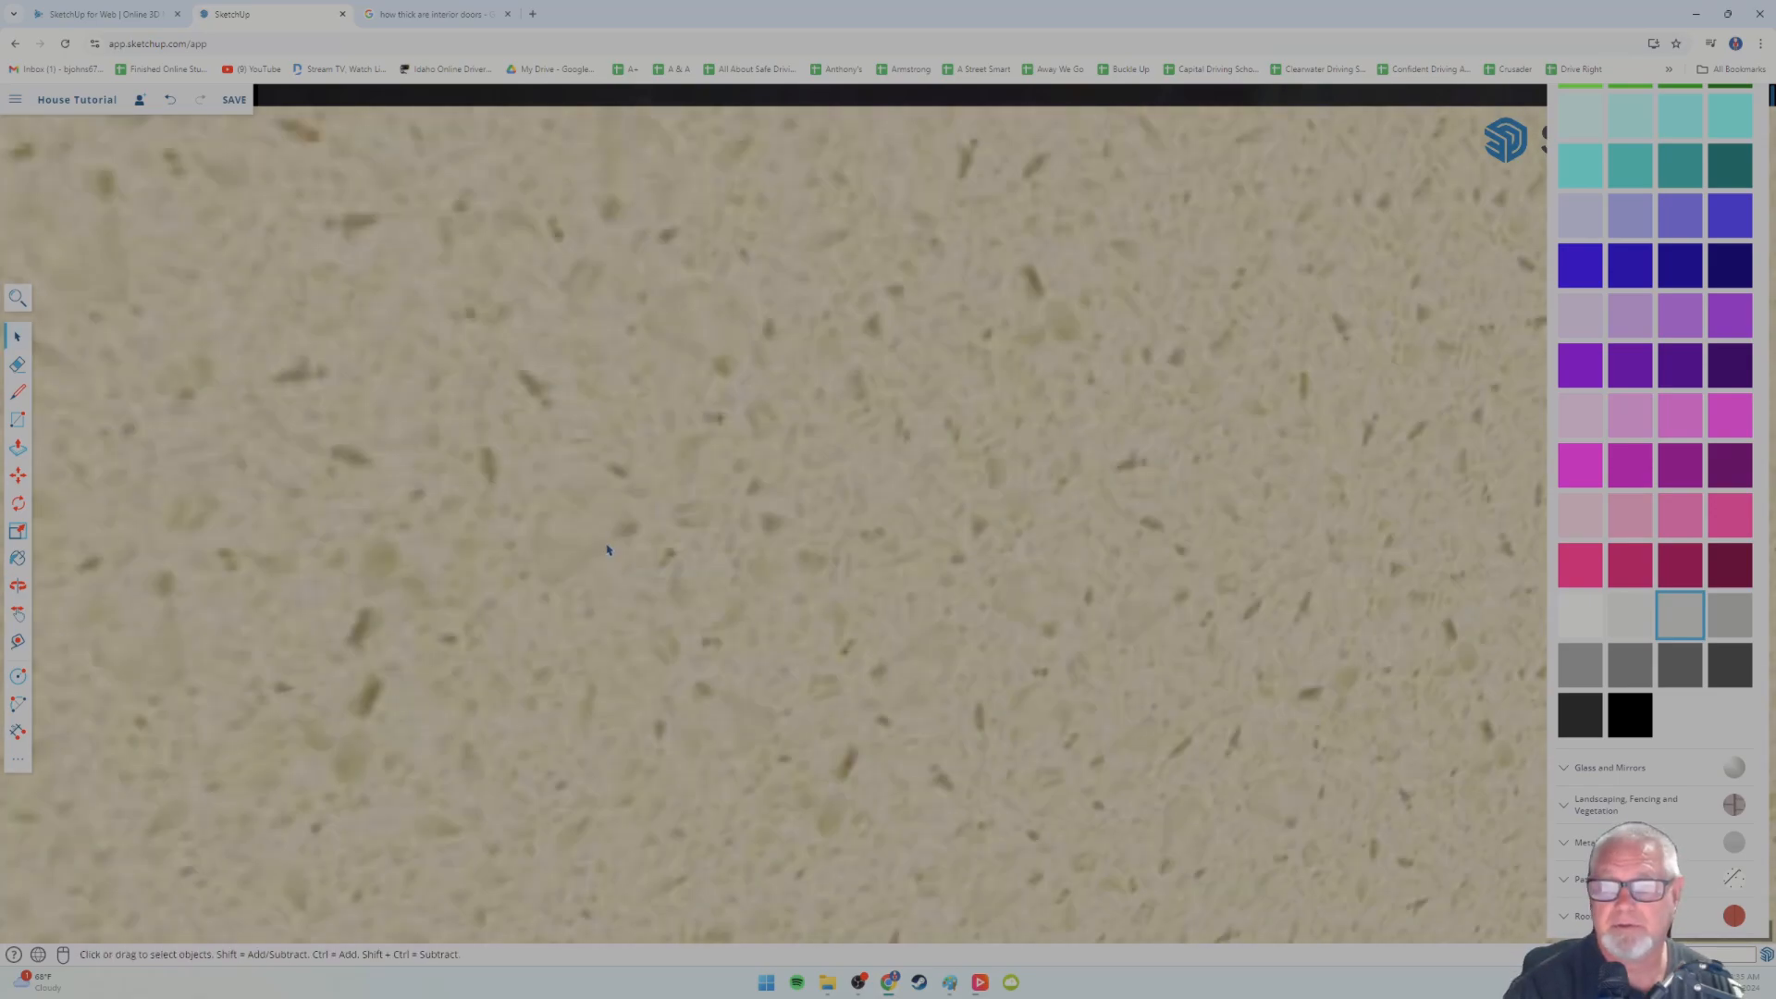
- Look over the house interior from above, checking the bathroom pocket door and the remaining door openings in the hall, bedrooms, dining area and closets
{"action": "middle_click_drag", "start_coordinate": [640, 665], "coordinate": [929, 841]}
{"action": "middle_click_drag", "start_coordinate": [703, 749], "coordinate": [892, 811]}
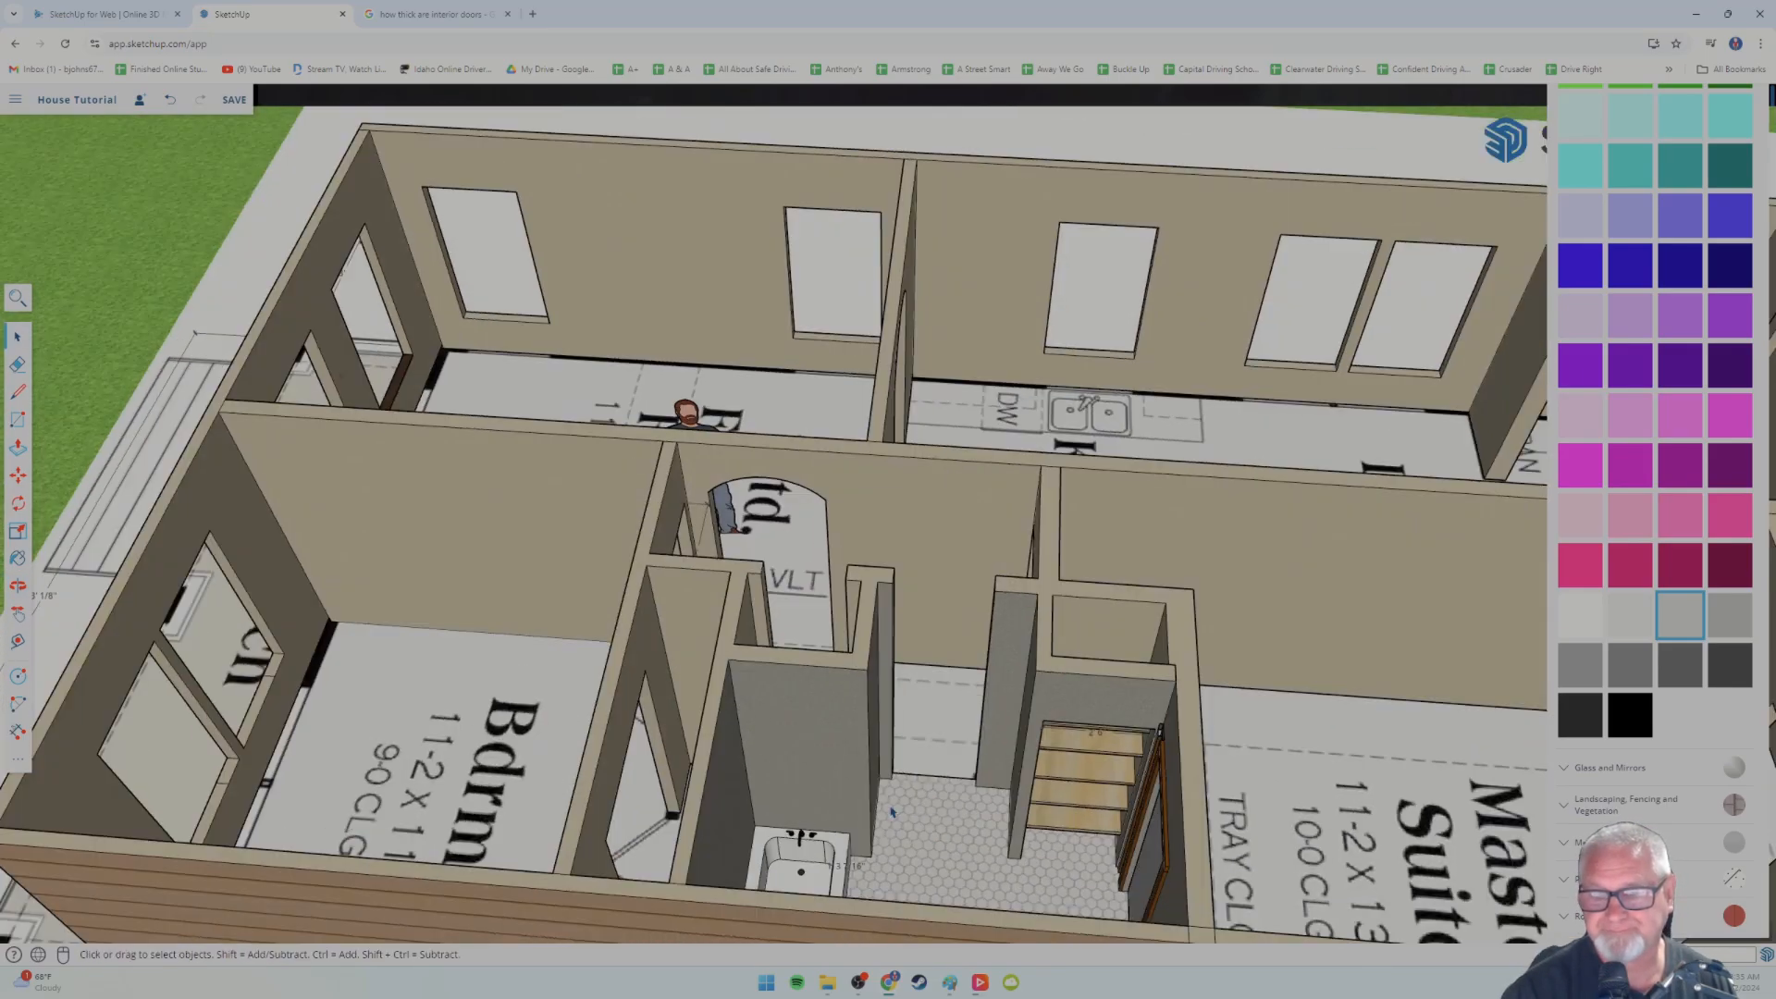
{"action": "middle_click_drag", "start_coordinate": [1061, 840], "coordinate": [1221, 758]}
{"action": "scroll", "coordinate": [1175, 742], "scroll_direction": "up", "scroll_amount": 4}
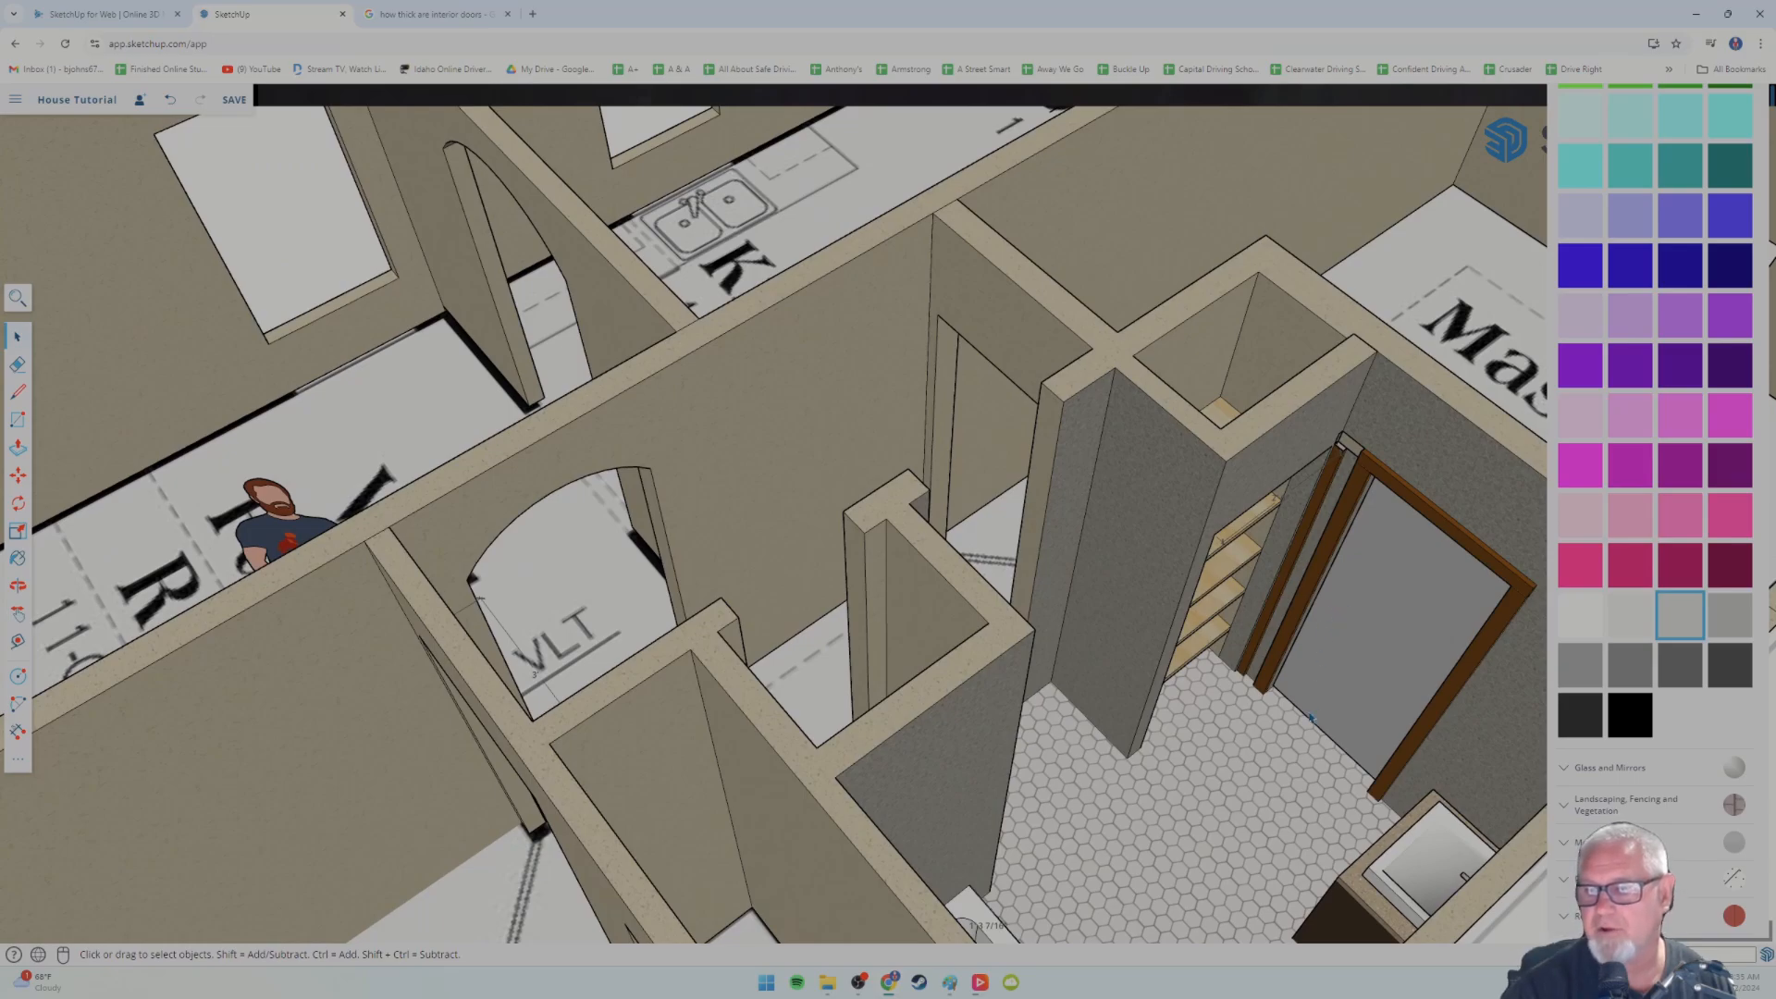
{"action": "middle_click_drag", "start_coordinate": [1310, 717], "coordinate": [1207, 593]}
{"action": "middle_click_drag", "start_coordinate": [880, 822], "coordinate": [1007, 754]}
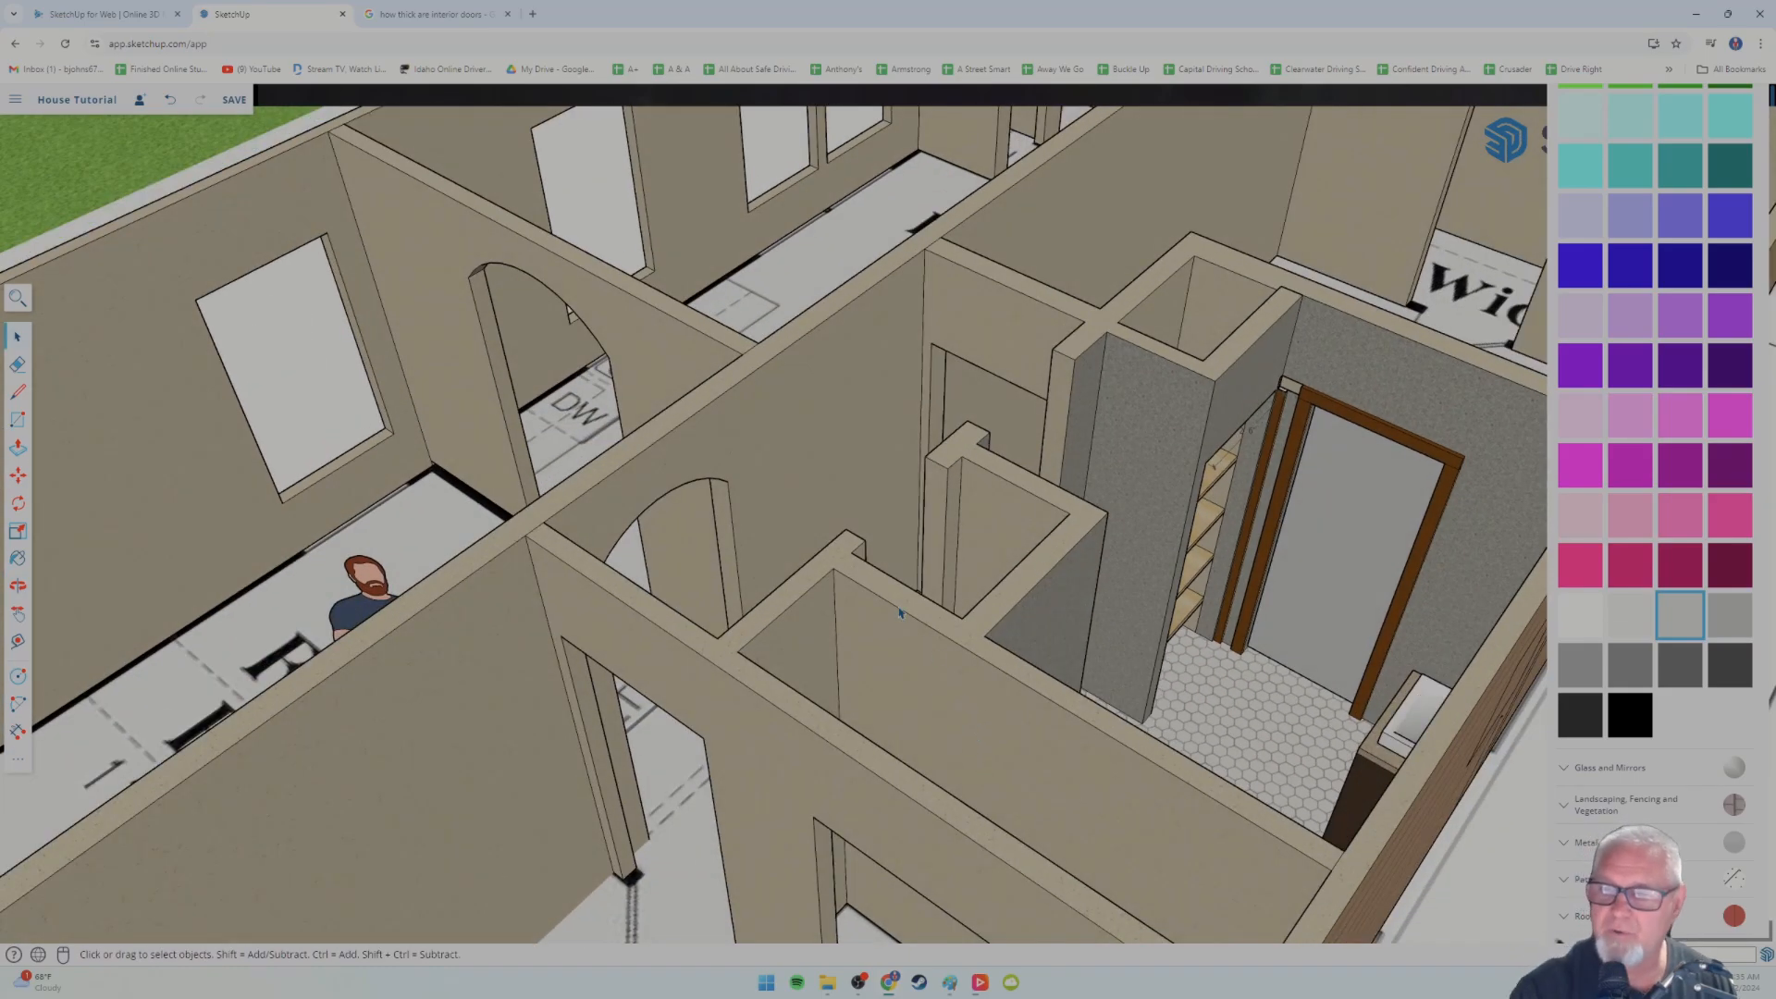
{"action": "scroll", "coordinate": [1055, 601], "scroll_direction": "up", "scroll_amount": 5}
{"action": "middle_click_drag", "start_coordinate": [1094, 569], "coordinate": [822, 694], "text": "shift"}
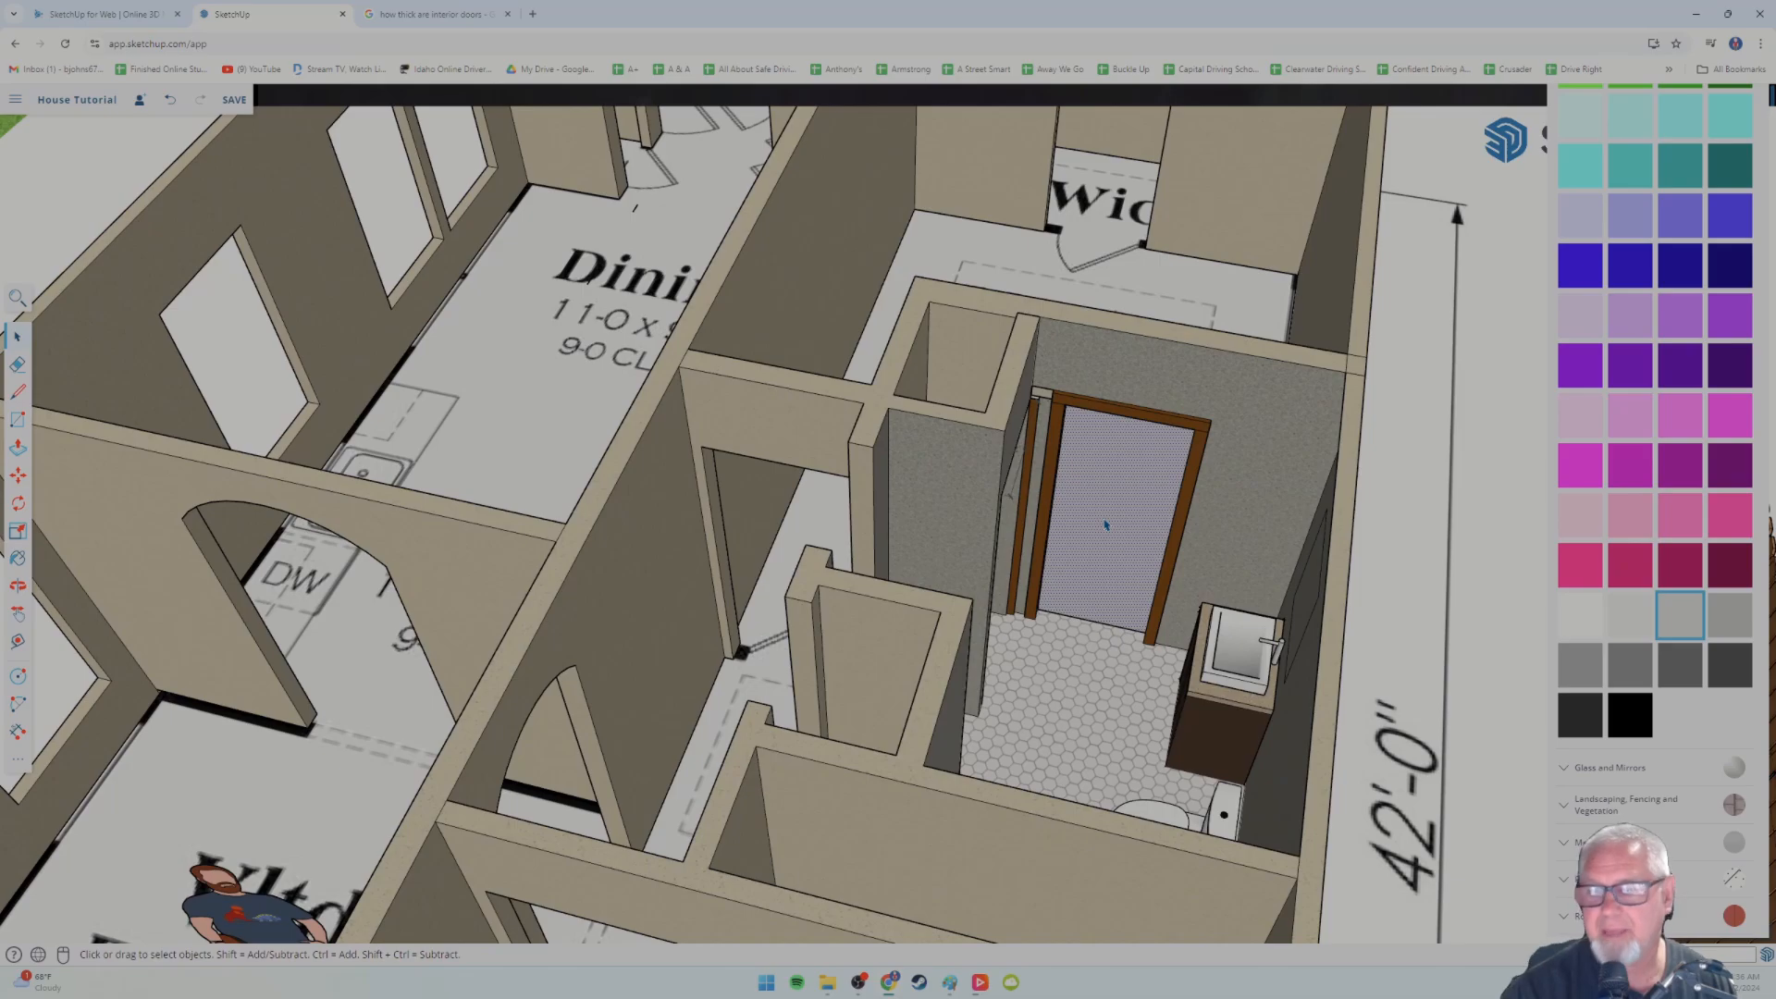
{"action": "middle_click_drag", "start_coordinate": [1051, 690], "coordinate": [1094, 670]}
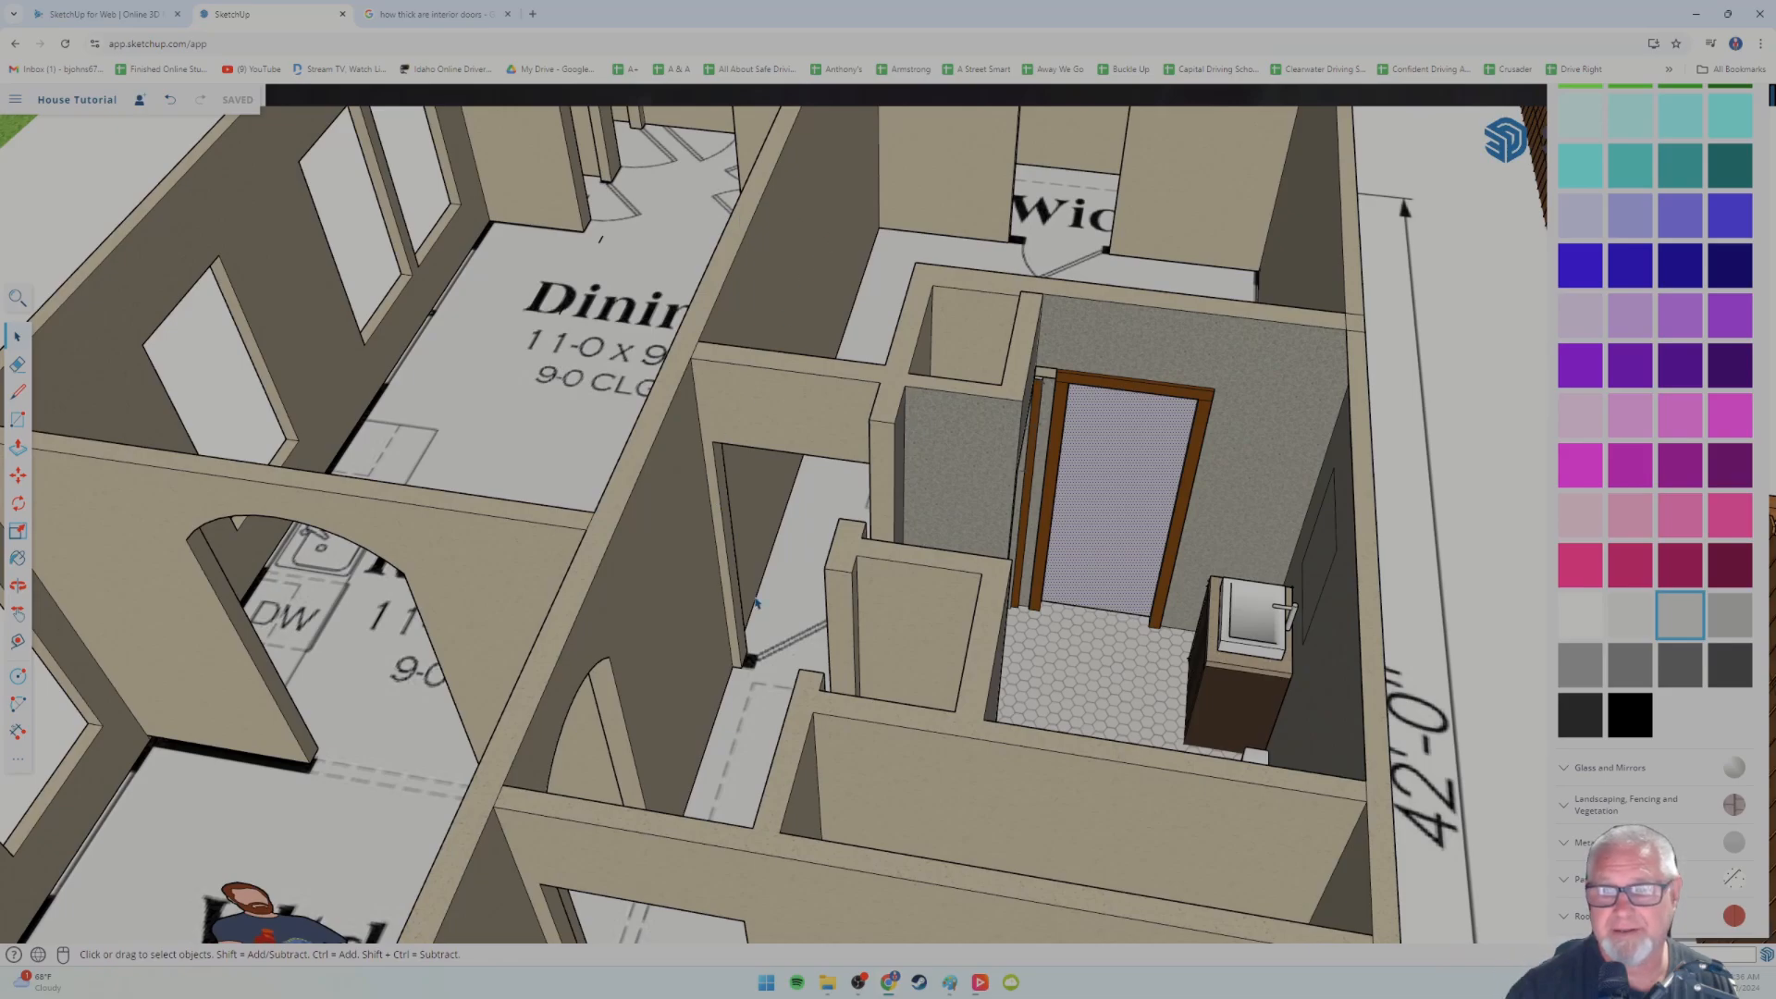
{"action": "middle_click_drag", "start_coordinate": [826, 606], "coordinate": [789, 462]}
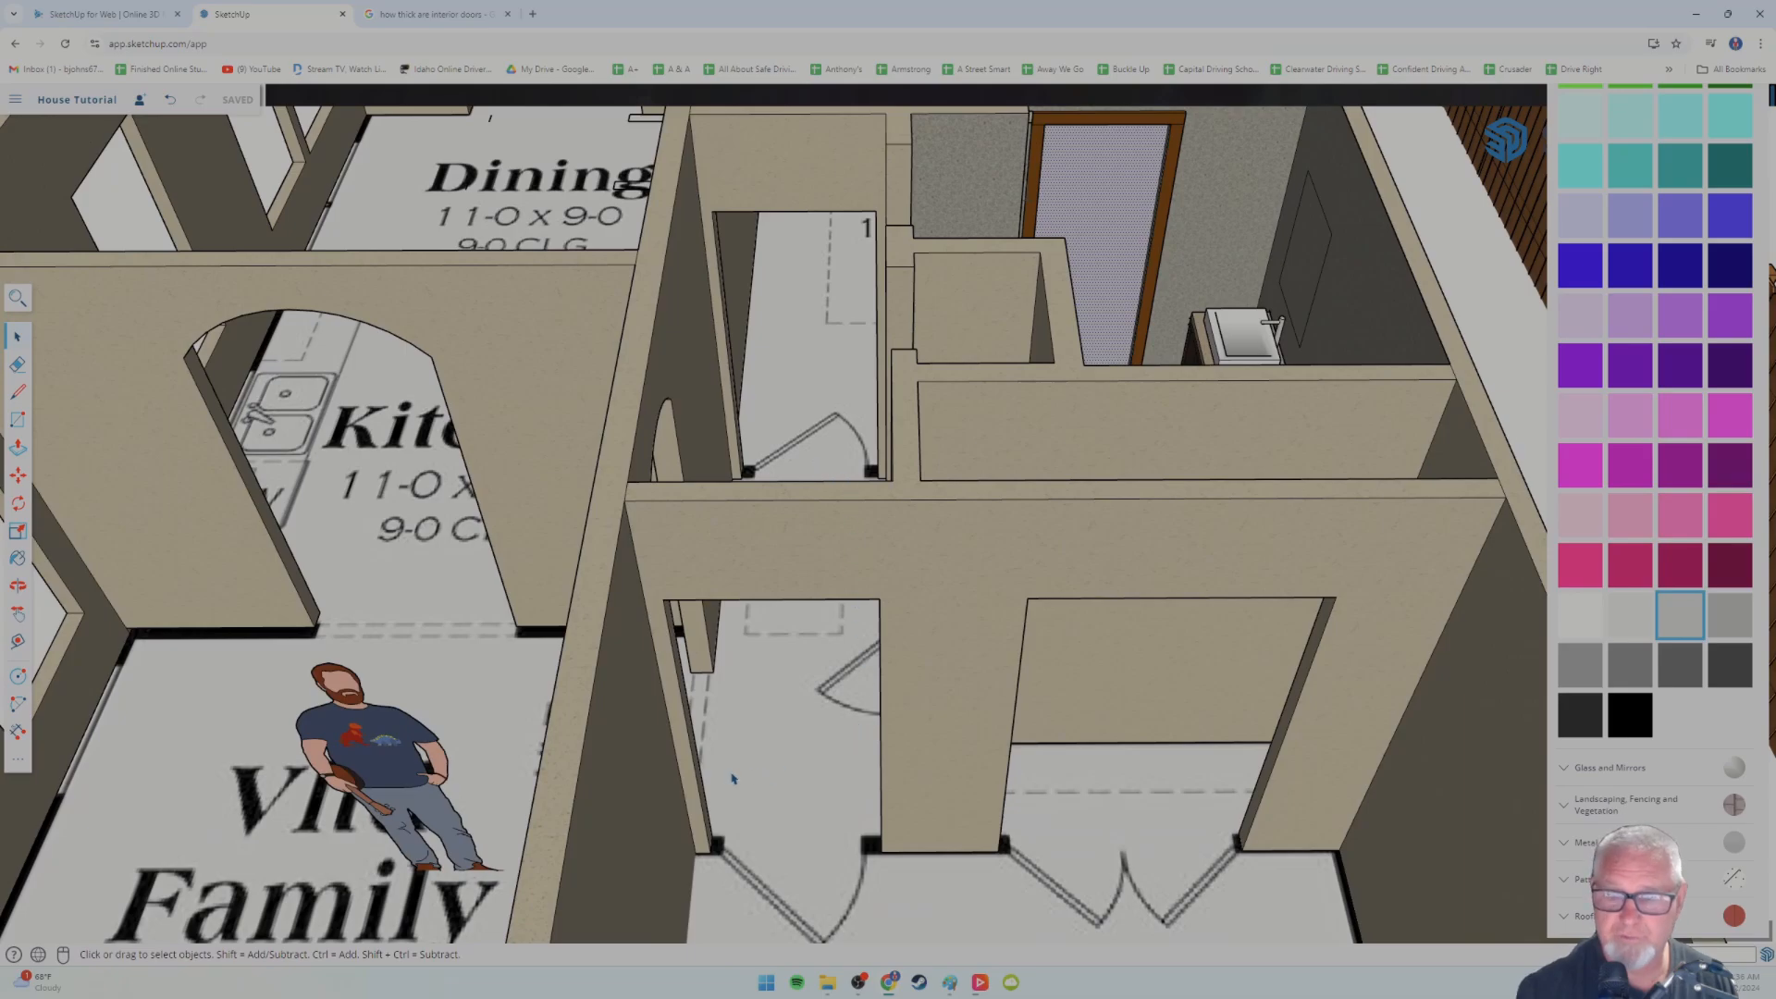
{"action": "mouse_move", "coordinate": [765, 531]}
{"action": "middle_mouse_down"}
{"action": "mouse_move", "coordinate": [765, 662]}
{"action": "mouse_move", "coordinate": [796, 515]}
{"action": "middle_mouse_up"}
{"action": "middle_click_drag", "start_coordinate": [798, 374], "coordinate": [801, 605], "text": "shift"}
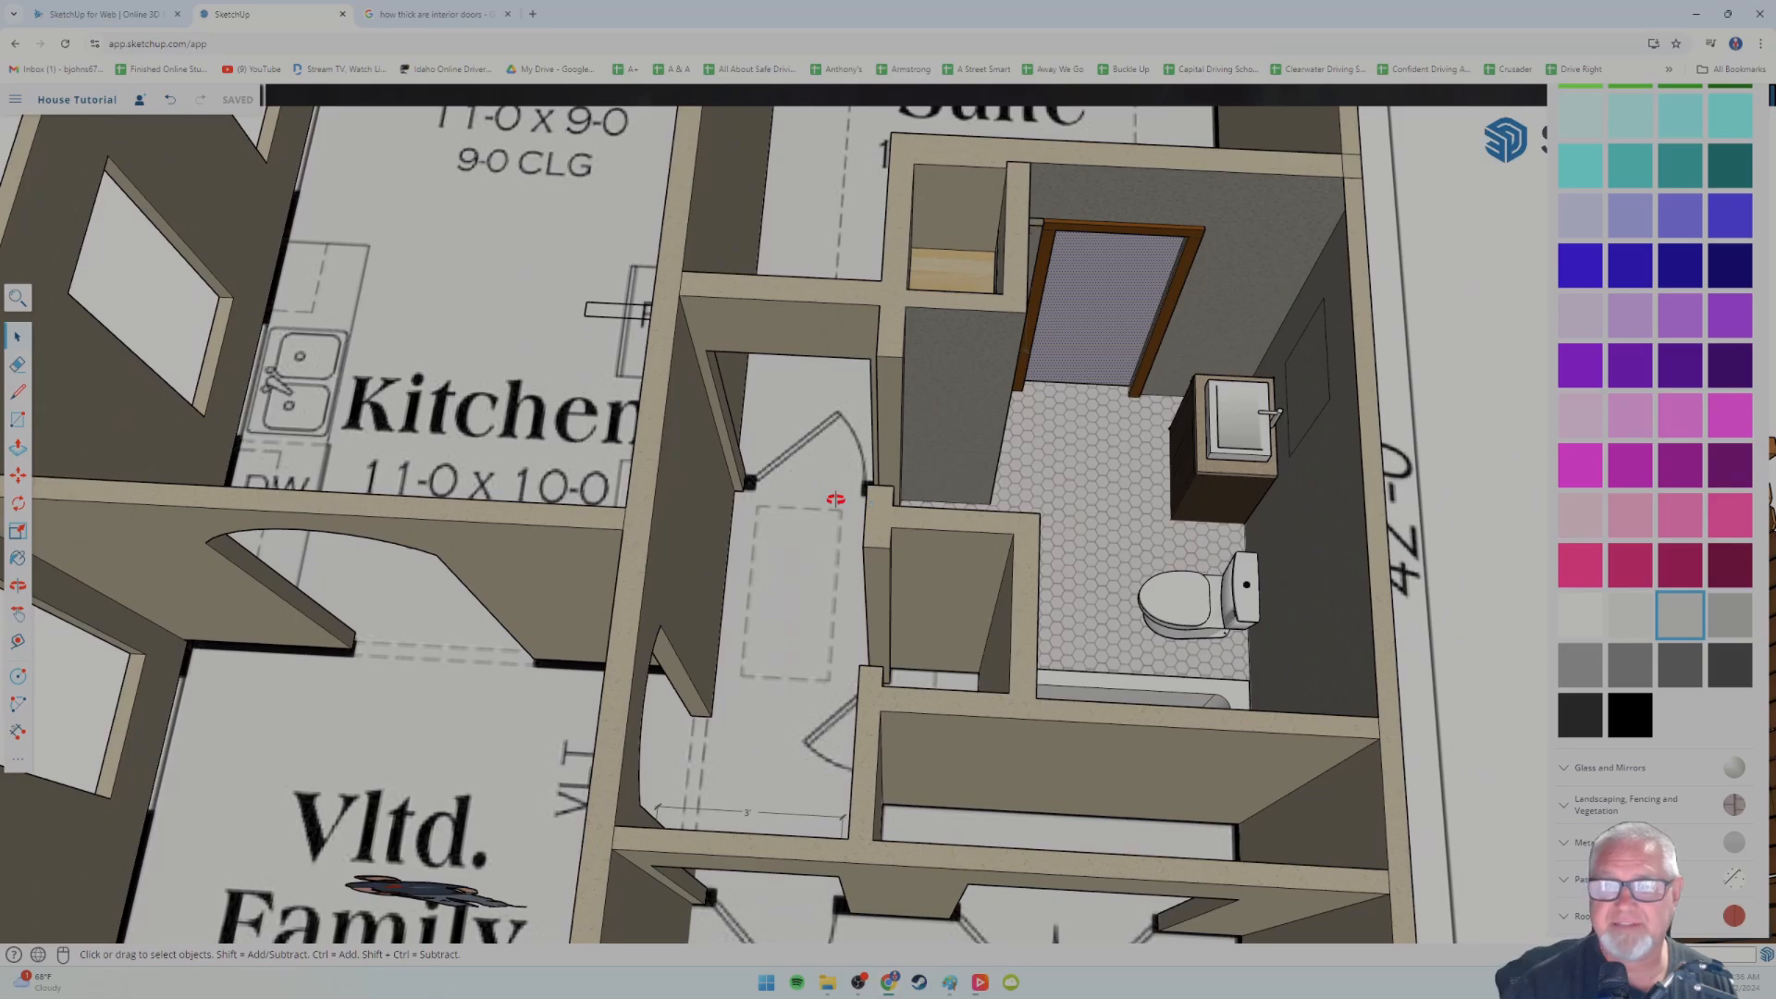
{"action": "middle_click_drag", "start_coordinate": [833, 499], "coordinate": [777, 352]}
{"action": "middle_click_drag", "start_coordinate": [501, 441], "coordinate": [580, 839], "text": "shift"}
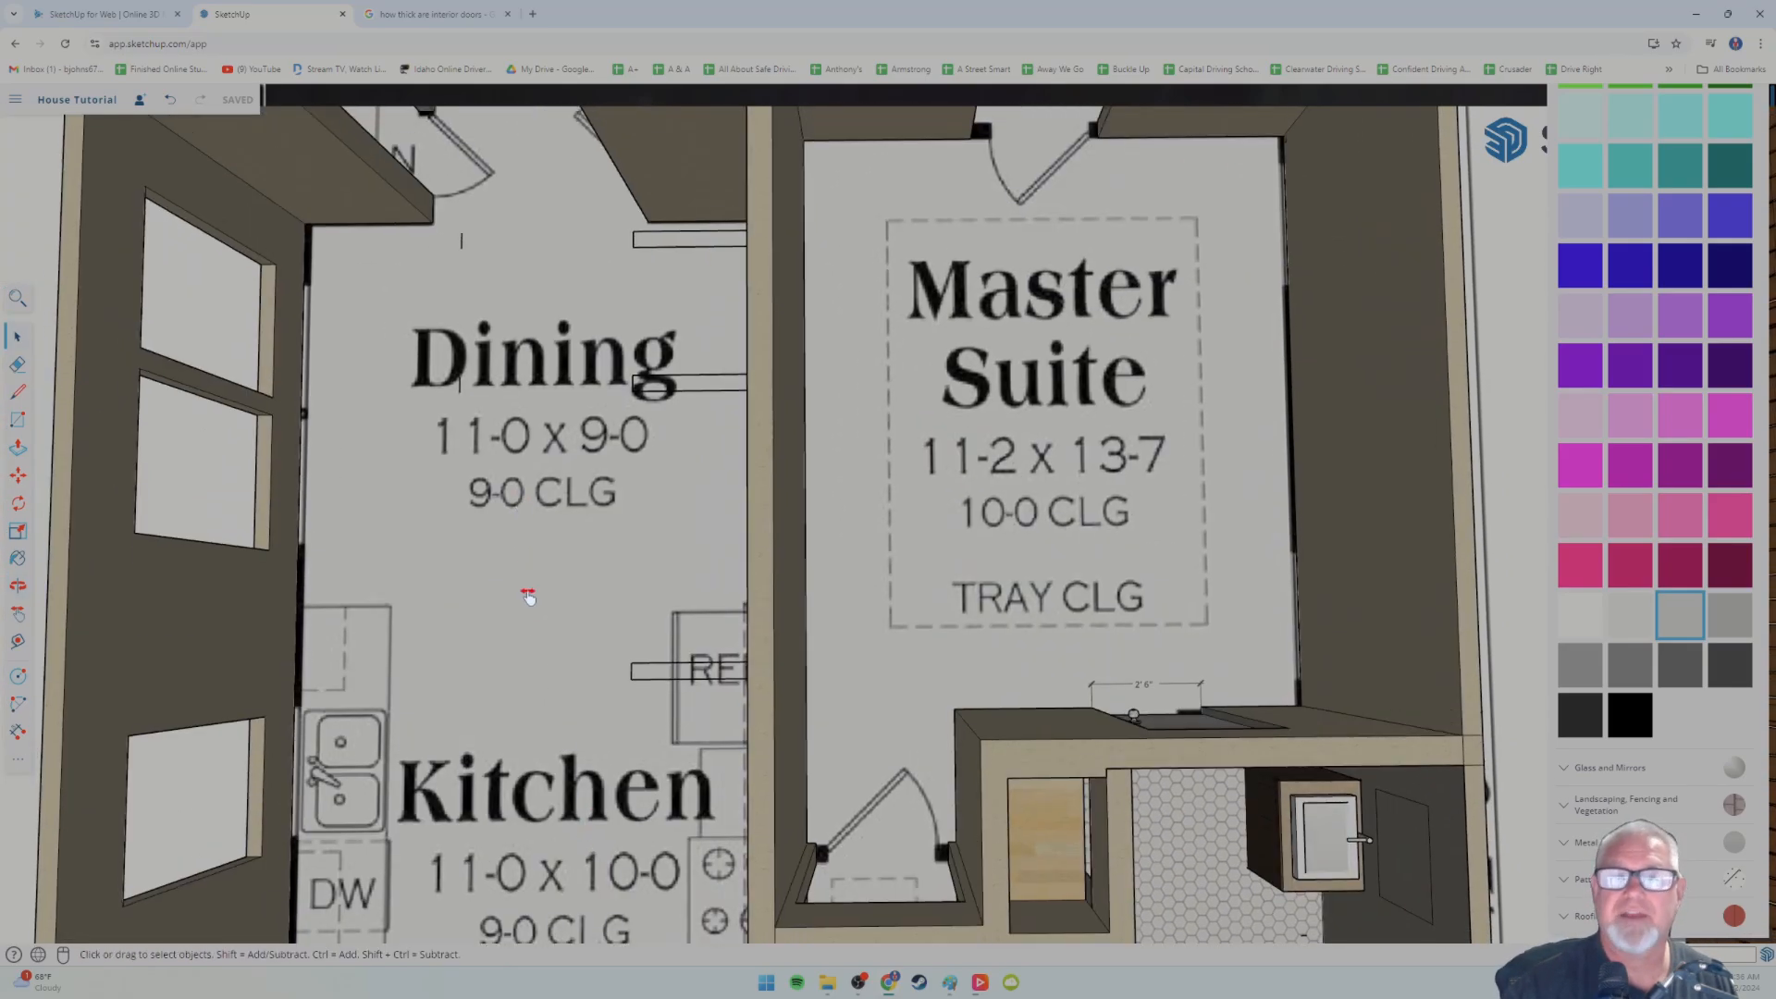
{"action": "middle_click_drag", "start_coordinate": [527, 595], "coordinate": [553, 842], "text": "shift"}
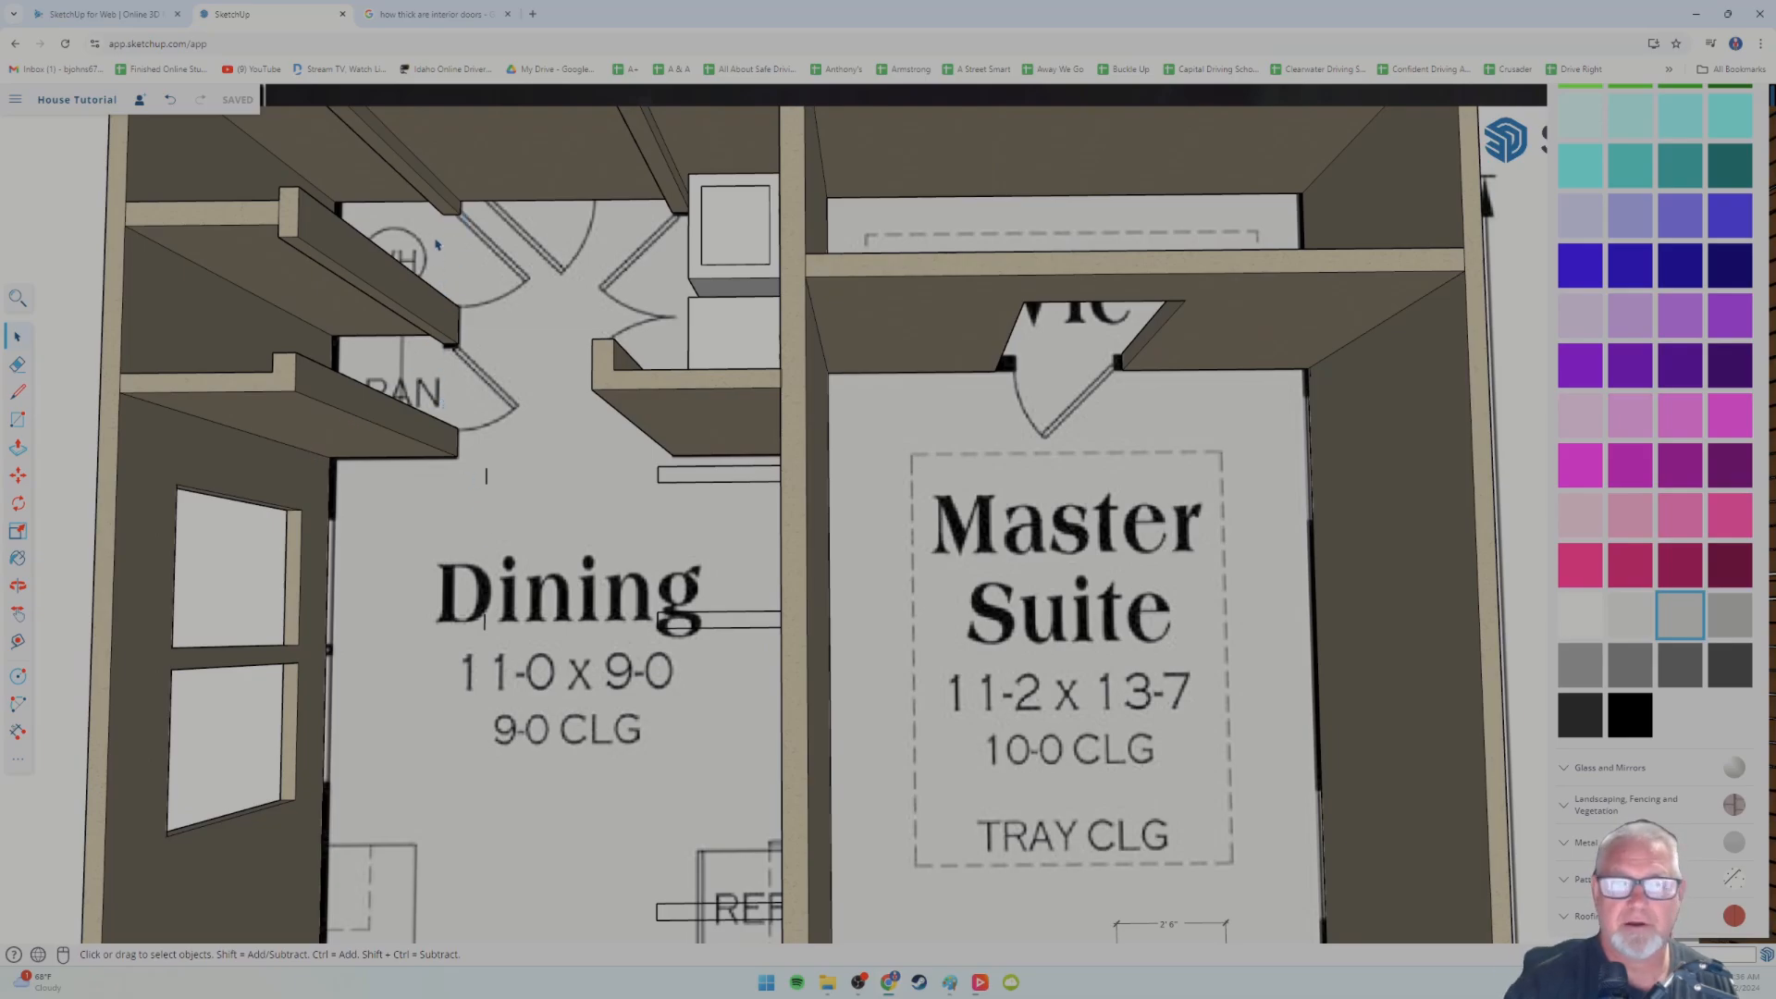
{"action": "middle_click_drag", "start_coordinate": [428, 364], "coordinate": [507, 305]}
{"action": "middle_click_drag", "start_coordinate": [434, 555], "coordinate": [504, 545]}
{"action": "middle_click_drag", "start_coordinate": [413, 594], "coordinate": [682, 430]}
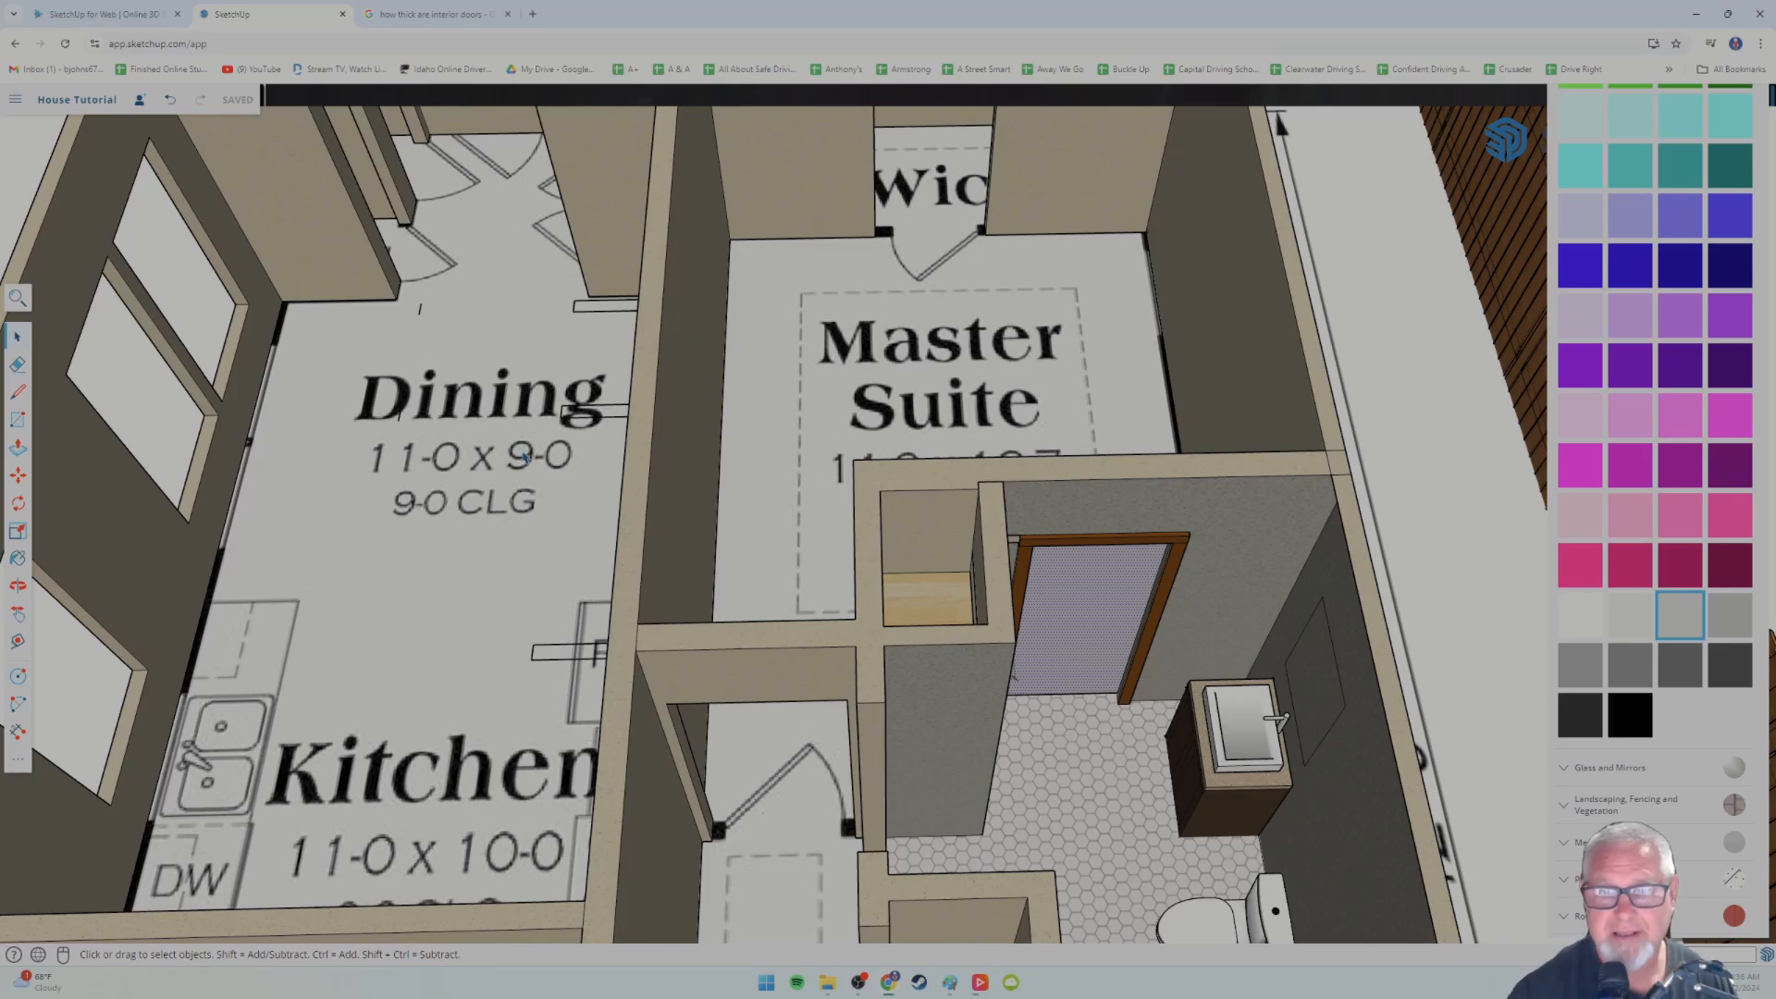
- Delete the leftover narrow rectangles on the dining and kitchen floor along the master suite wall
{"action": "middle_click_drag", "start_coordinate": [549, 390], "coordinate": [698, 451]}
{"action": "scroll", "coordinate": [613, 487], "scroll_direction": "up", "scroll_amount": 4}
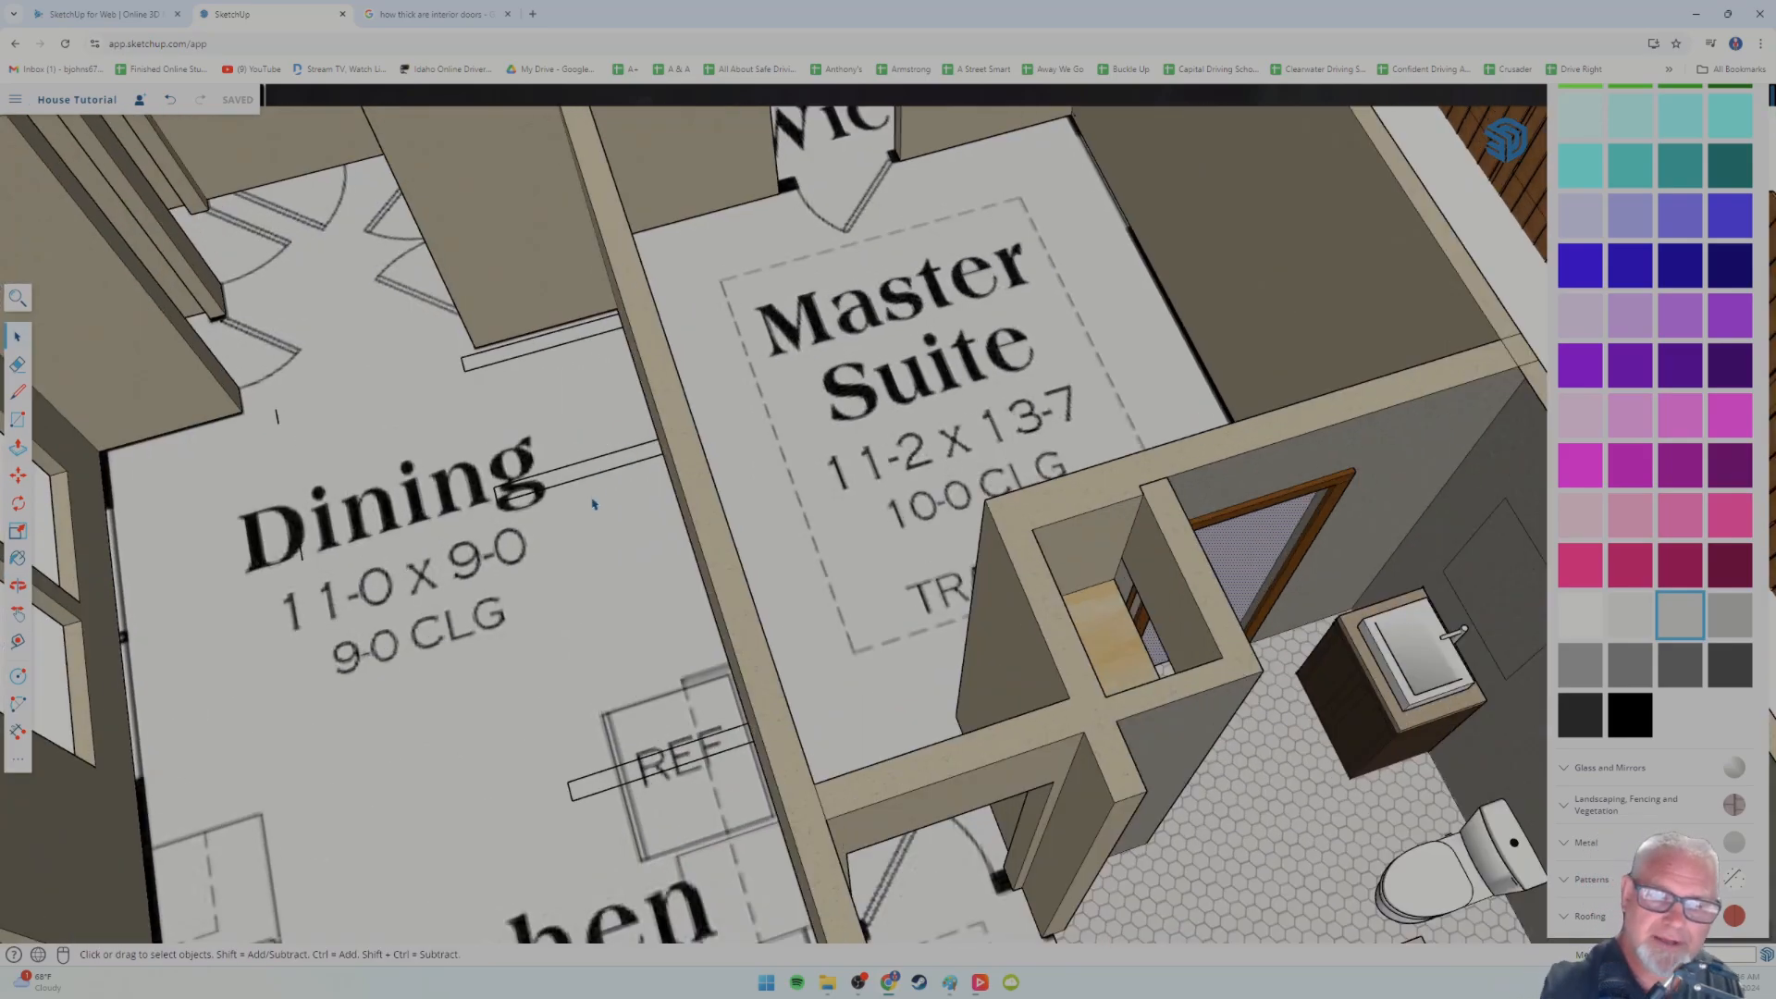
{"action": "scroll", "coordinate": [628, 532], "scroll_direction": "up", "scroll_amount": 3}
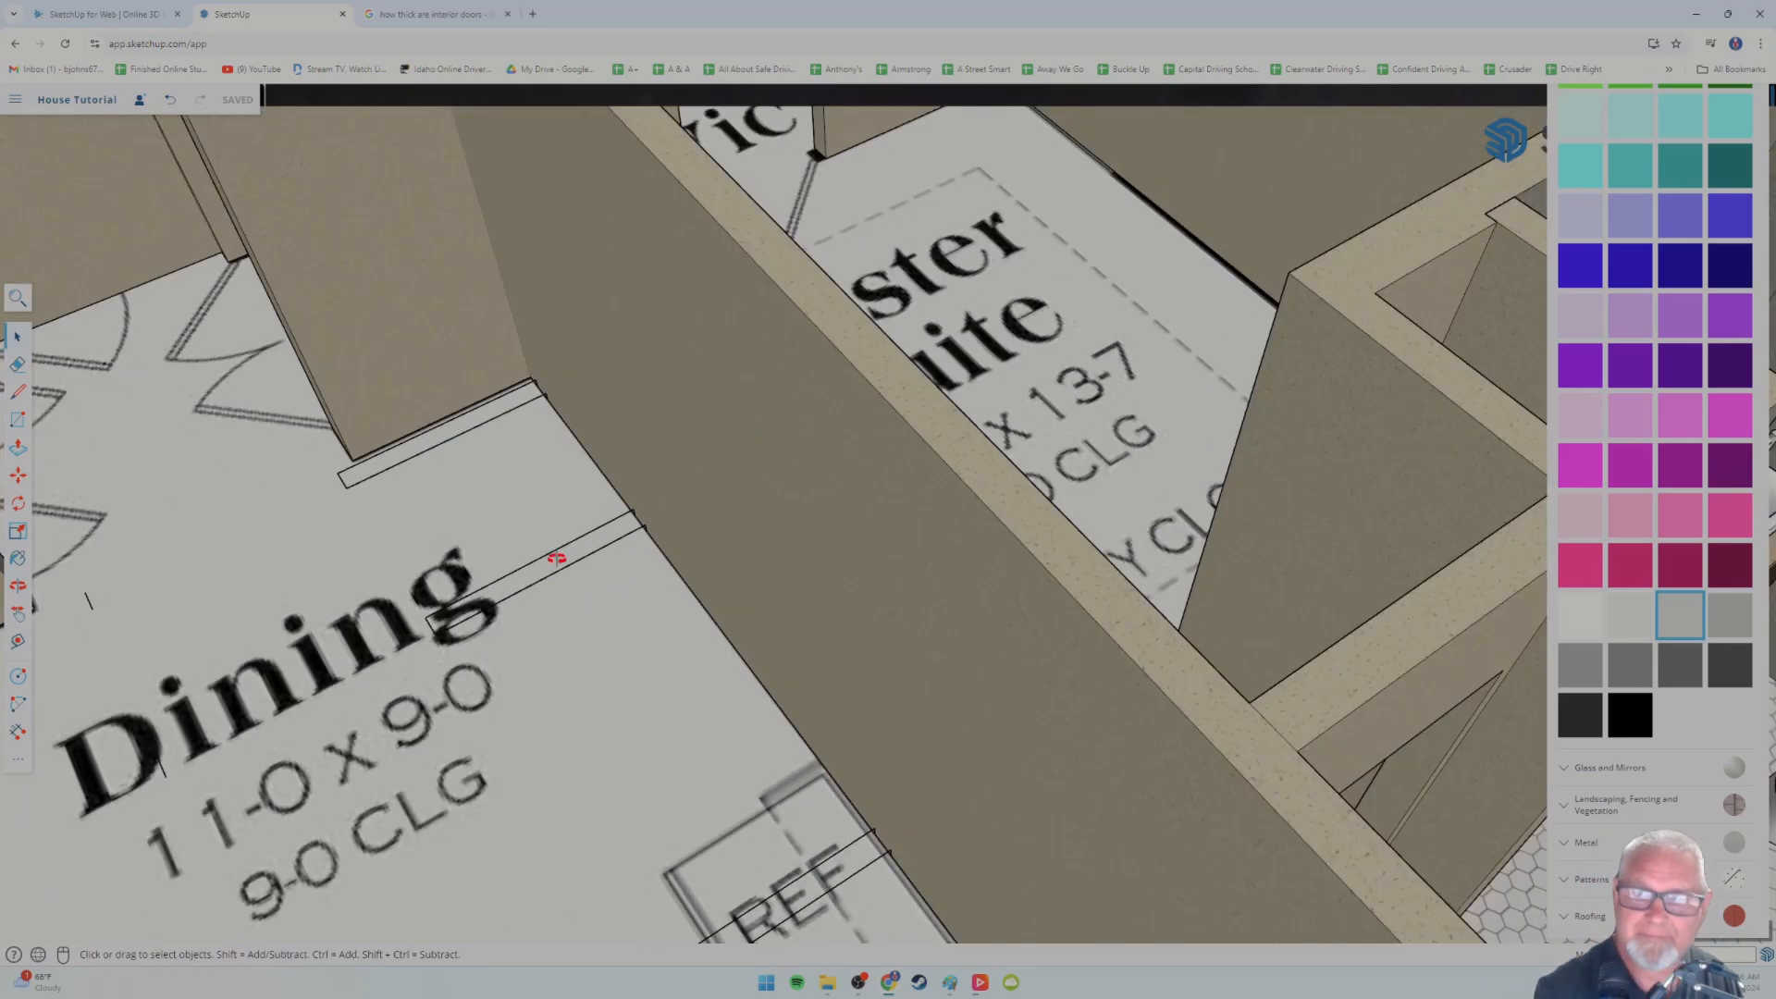
{"action": "middle_click_drag", "start_coordinate": [556, 559], "coordinate": [520, 530]}
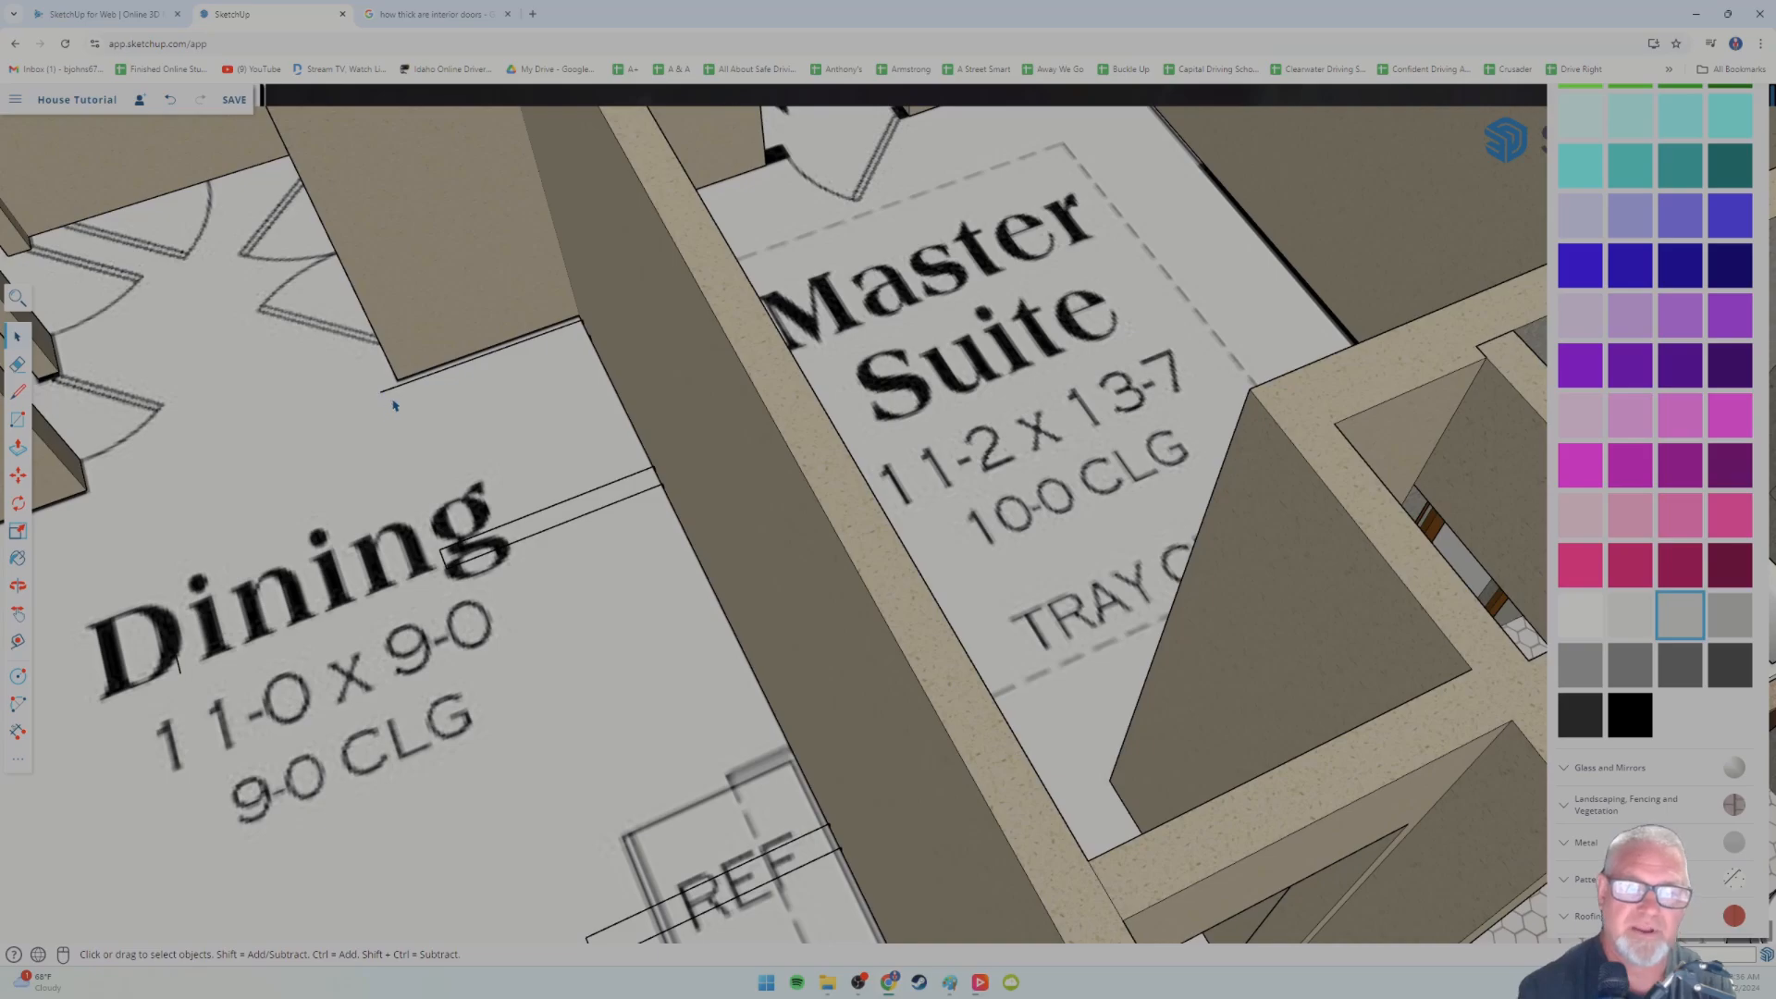
{"action": "left_click", "coordinate": [396, 391]}
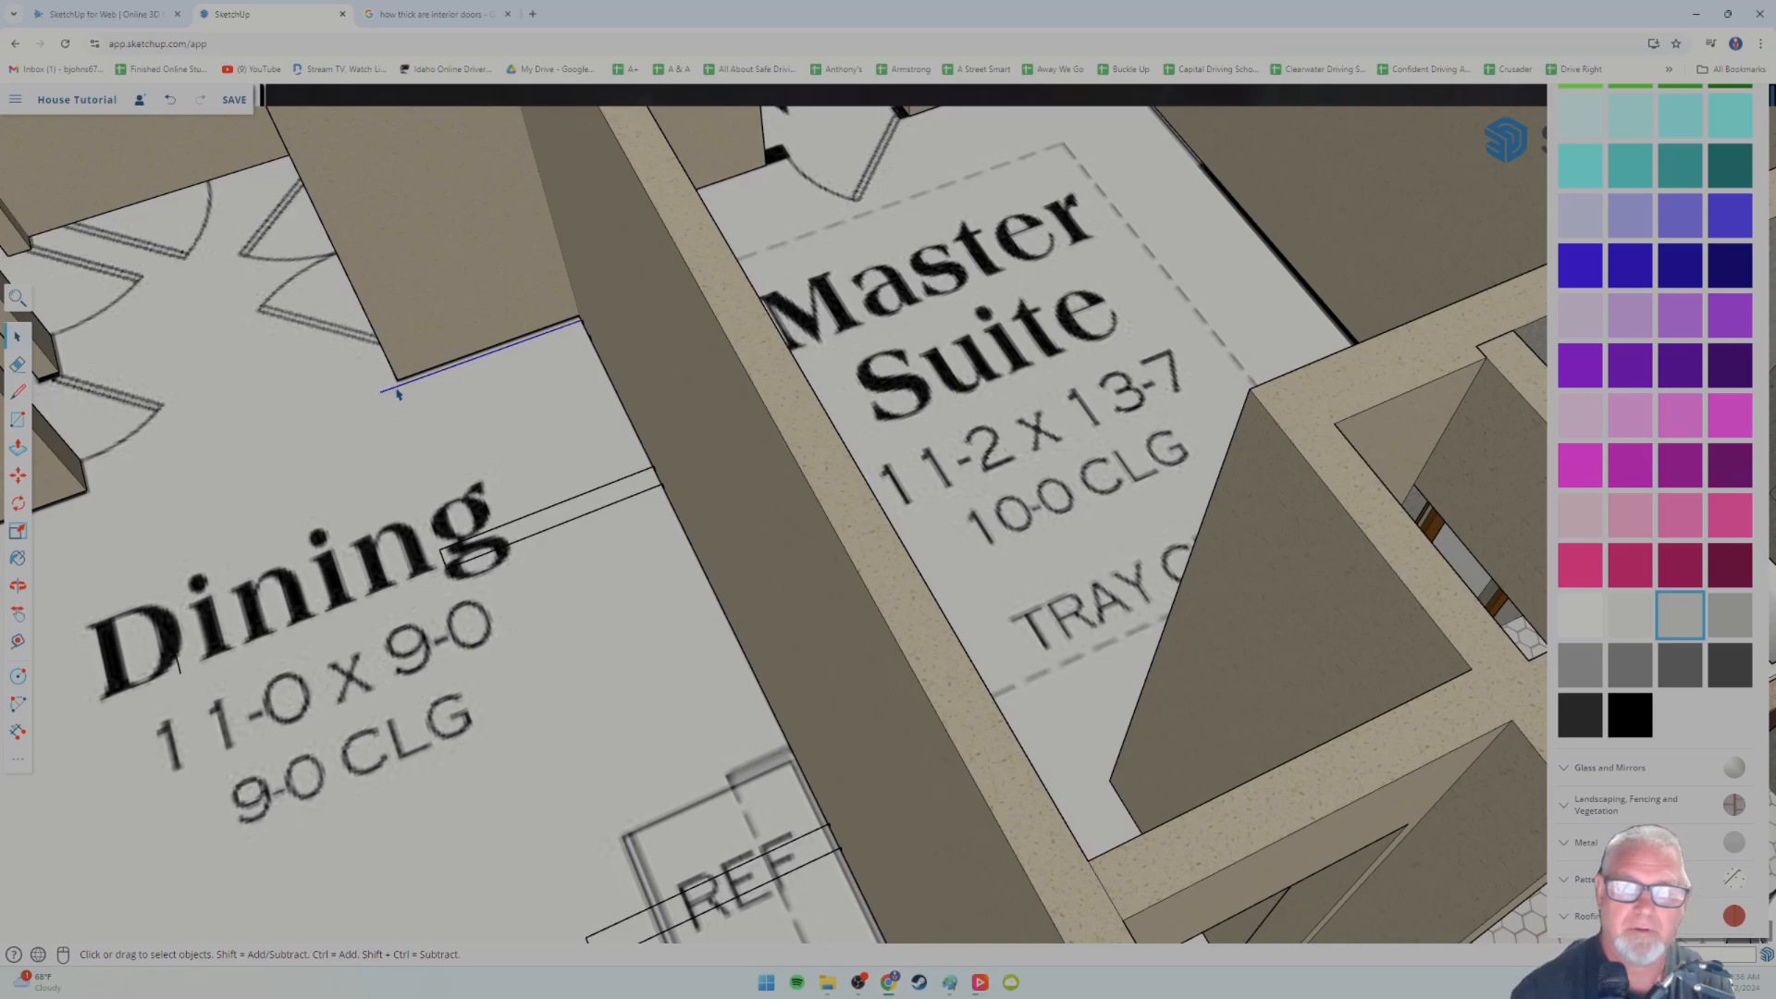
{"action": "key", "text": "Delete"}
{"action": "middle_click_drag", "start_coordinate": [524, 505], "coordinate": [576, 559]}
{"action": "scroll", "coordinate": [621, 696], "scroll_direction": "down", "scroll_amount": 6}
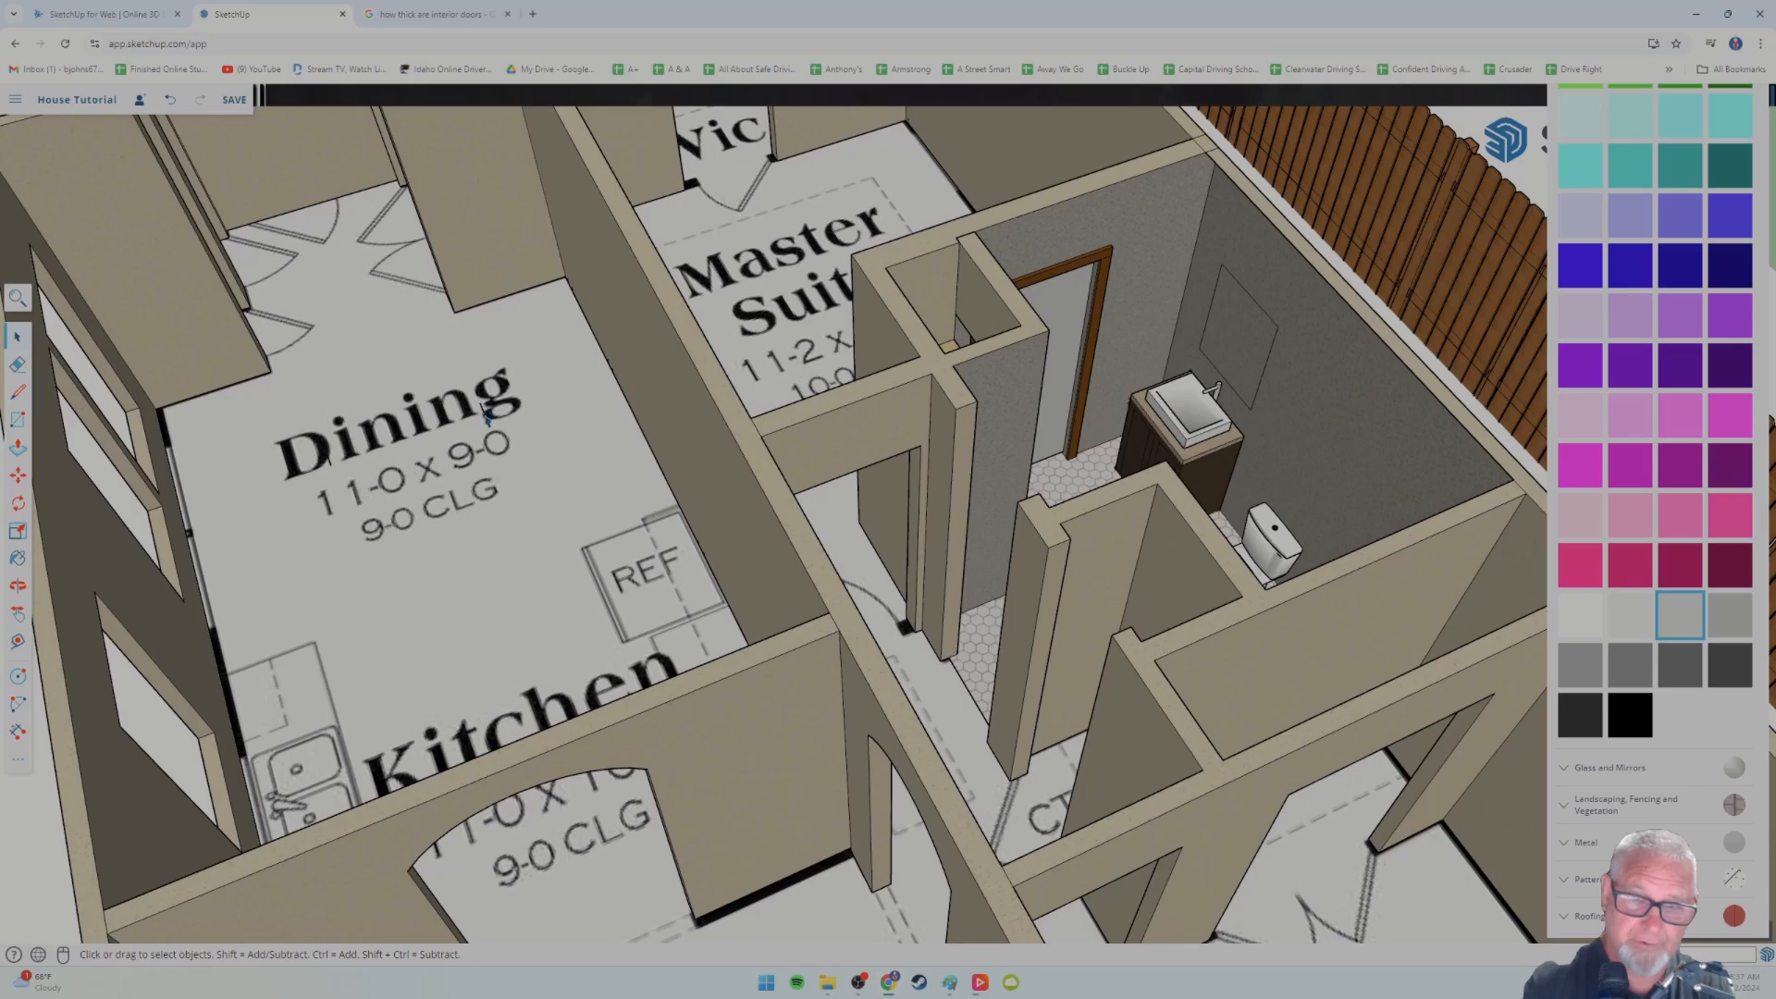
{"action": "scroll", "coordinate": [507, 518], "scroll_direction": "down", "scroll_amount": 5}
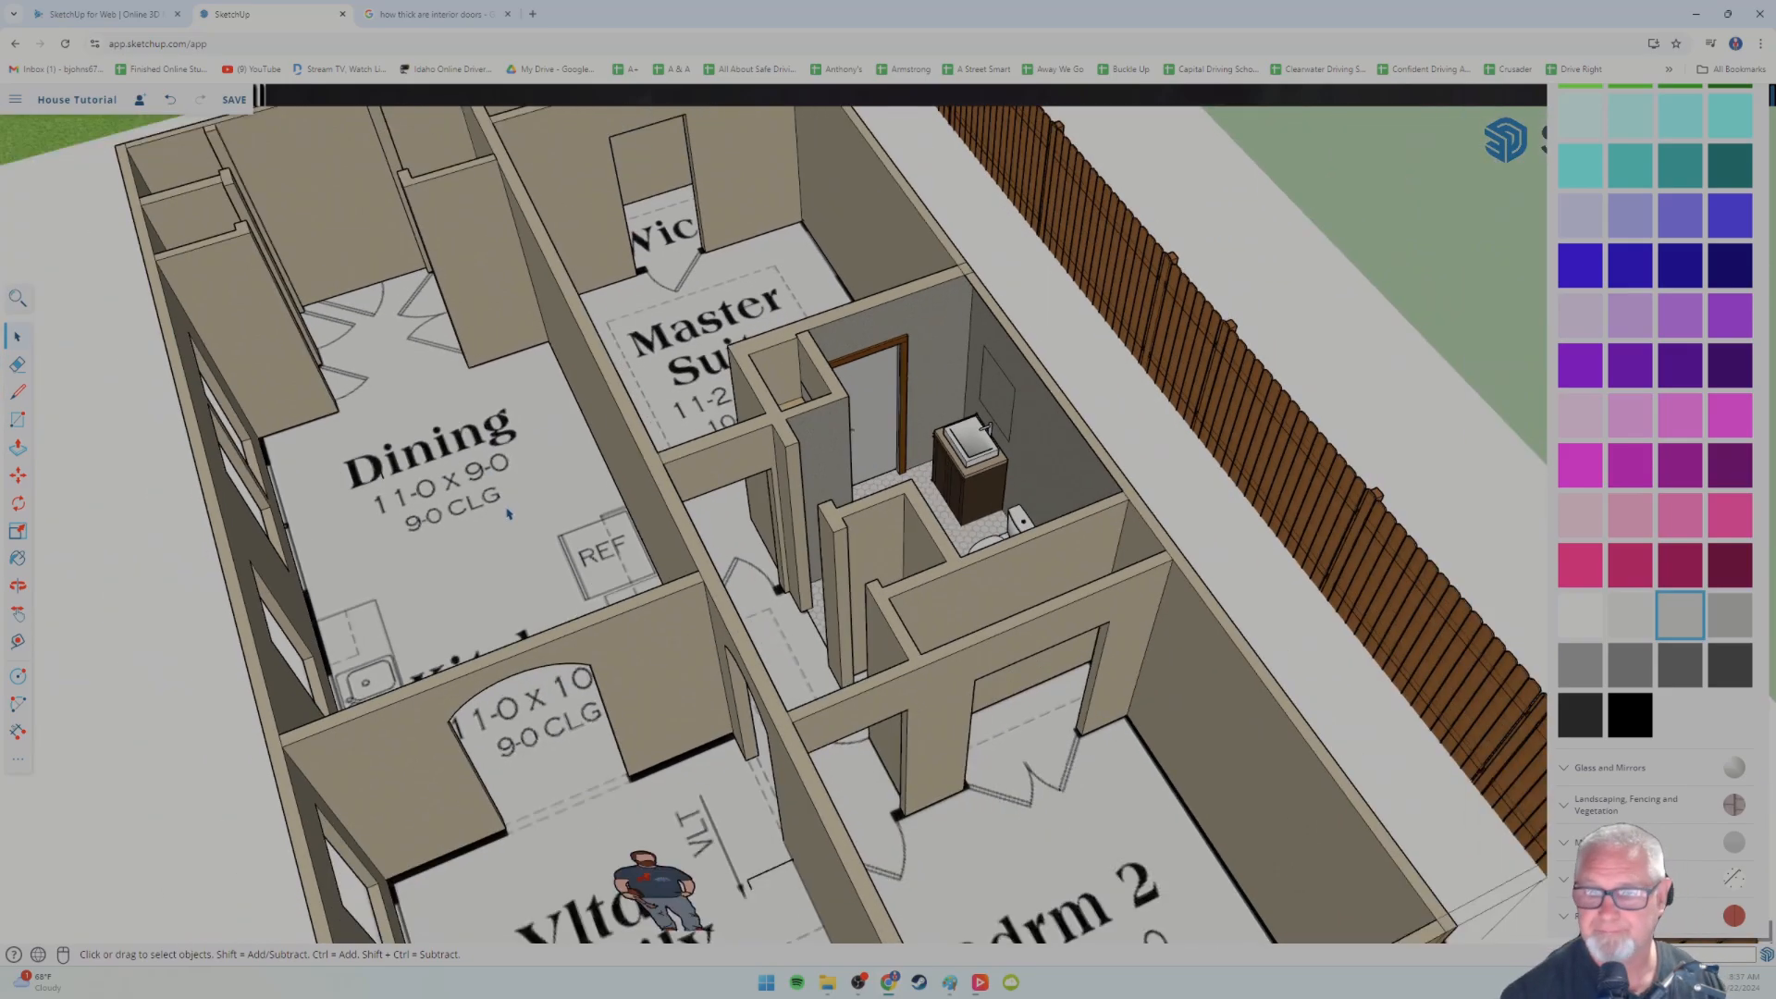
{"action": "middle_click_drag", "start_coordinate": [500, 518], "coordinate": [541, 501]}
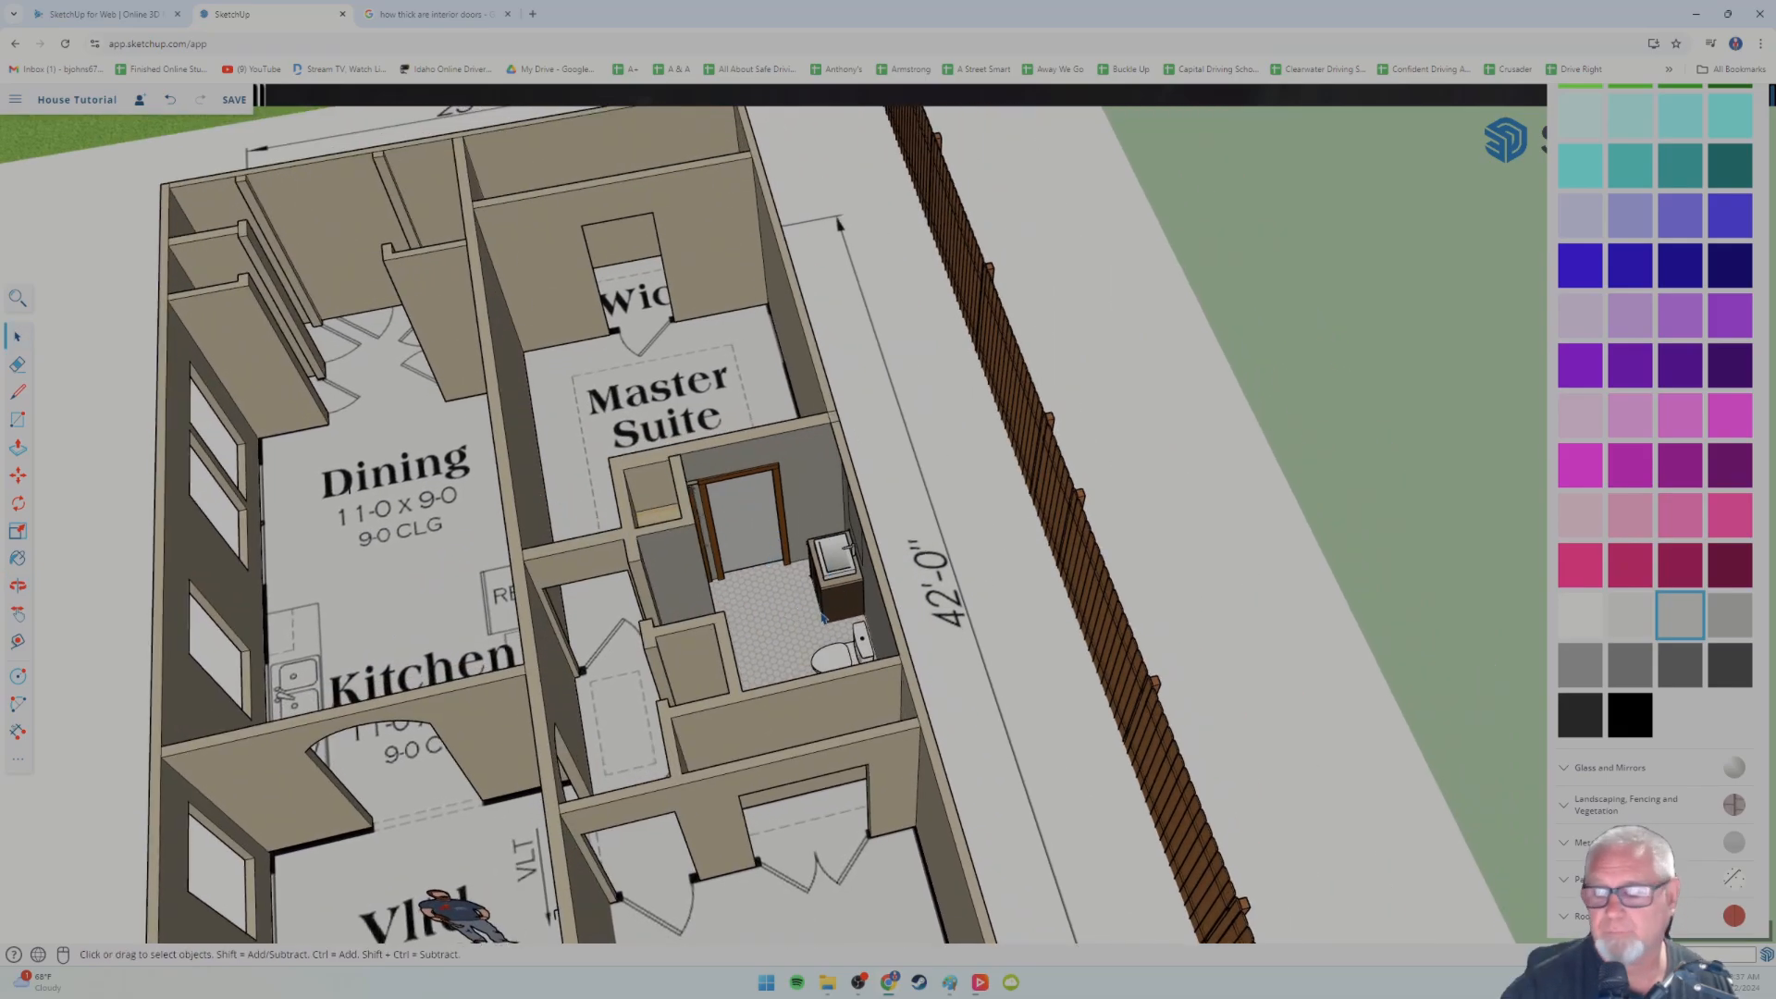
{"action": "middle_click_drag", "start_coordinate": [725, 622], "coordinate": [736, 653]}
{"action": "scroll", "coordinate": [733, 652], "scroll_direction": "up", "scroll_amount": 3}
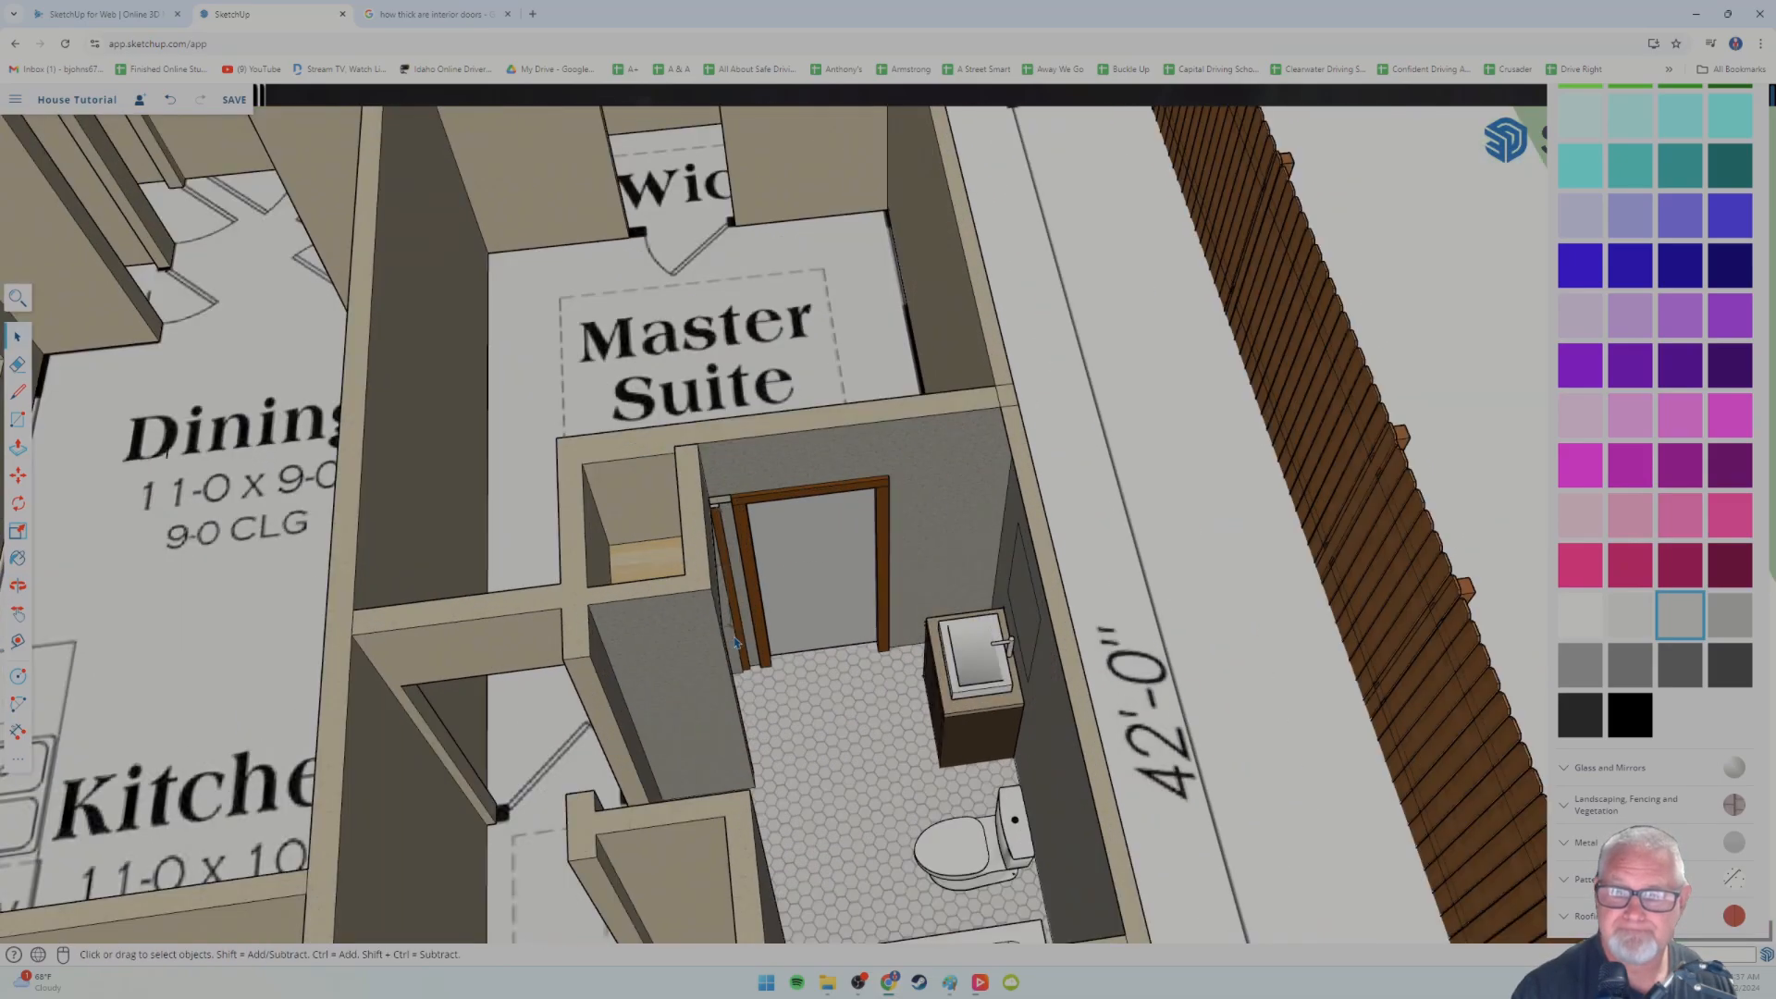
{"action": "scroll", "coordinate": [685, 586], "scroll_direction": "up", "scroll_amount": 2}
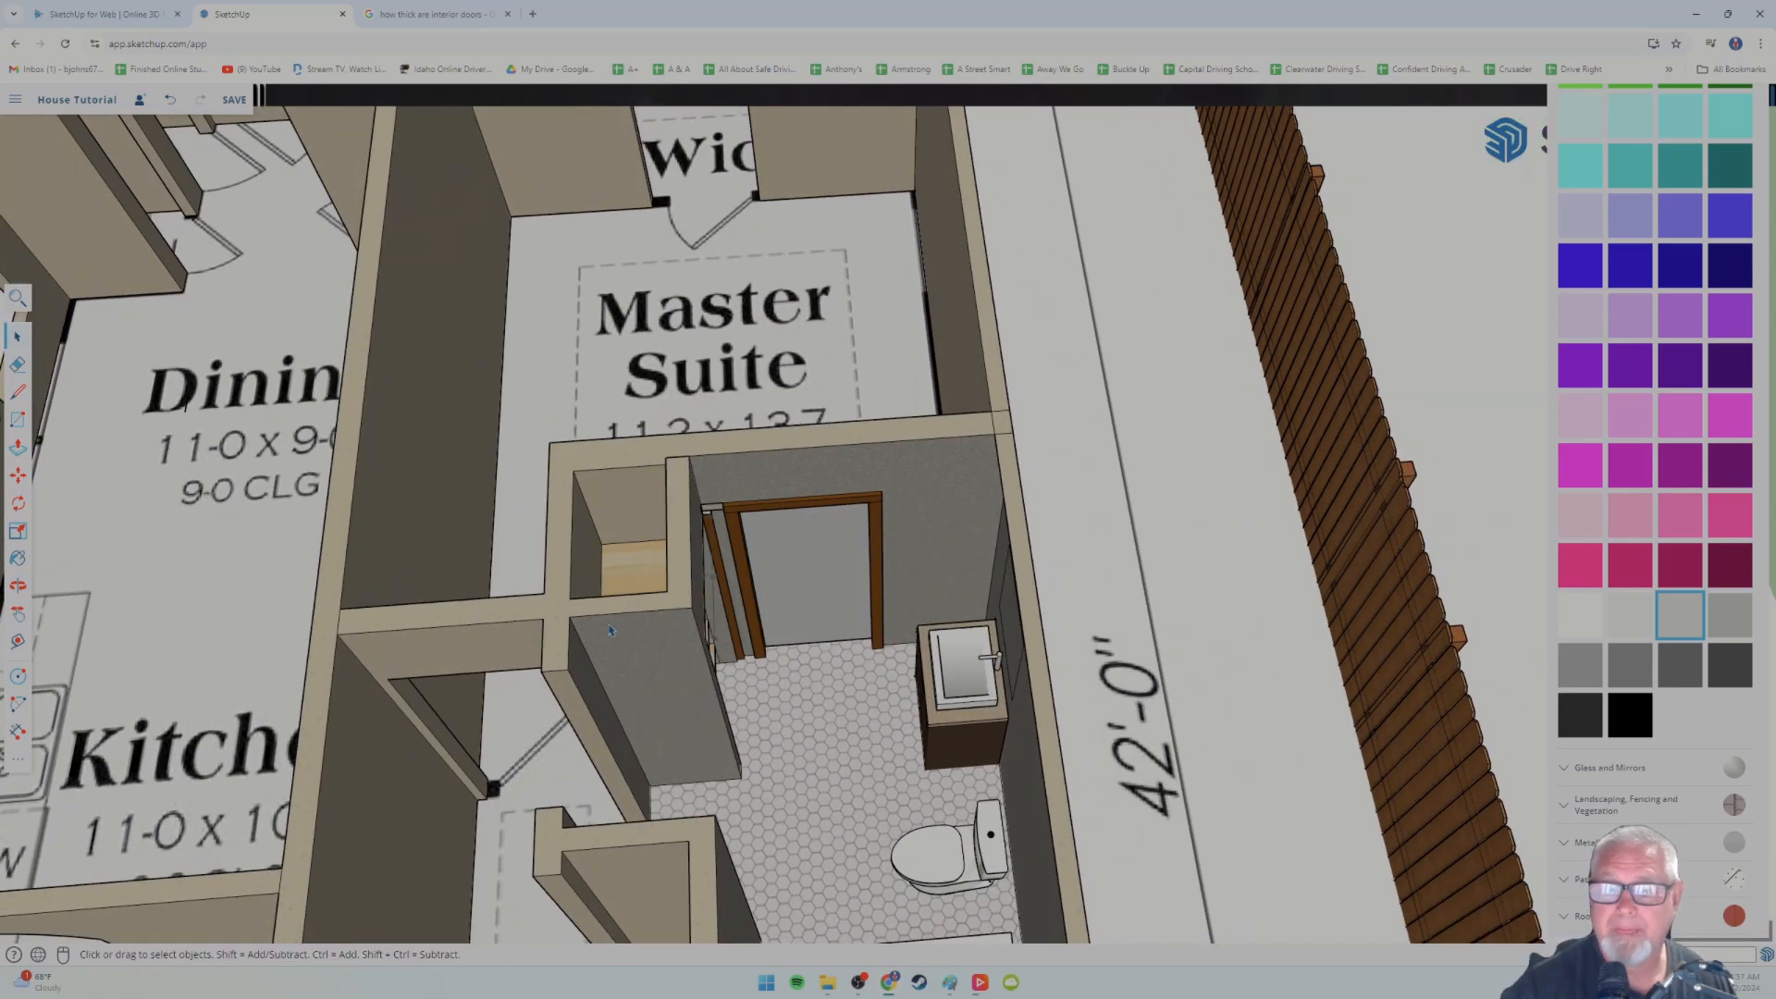
- Examine the front exterior wall from the porch side, including the entry door opening and the family room window opening
{"action": "middle_click_drag", "start_coordinate": [608, 625], "coordinate": [610, 185]}
{"action": "scroll", "coordinate": [627, 552], "scroll_direction": "down", "scroll_amount": 3}
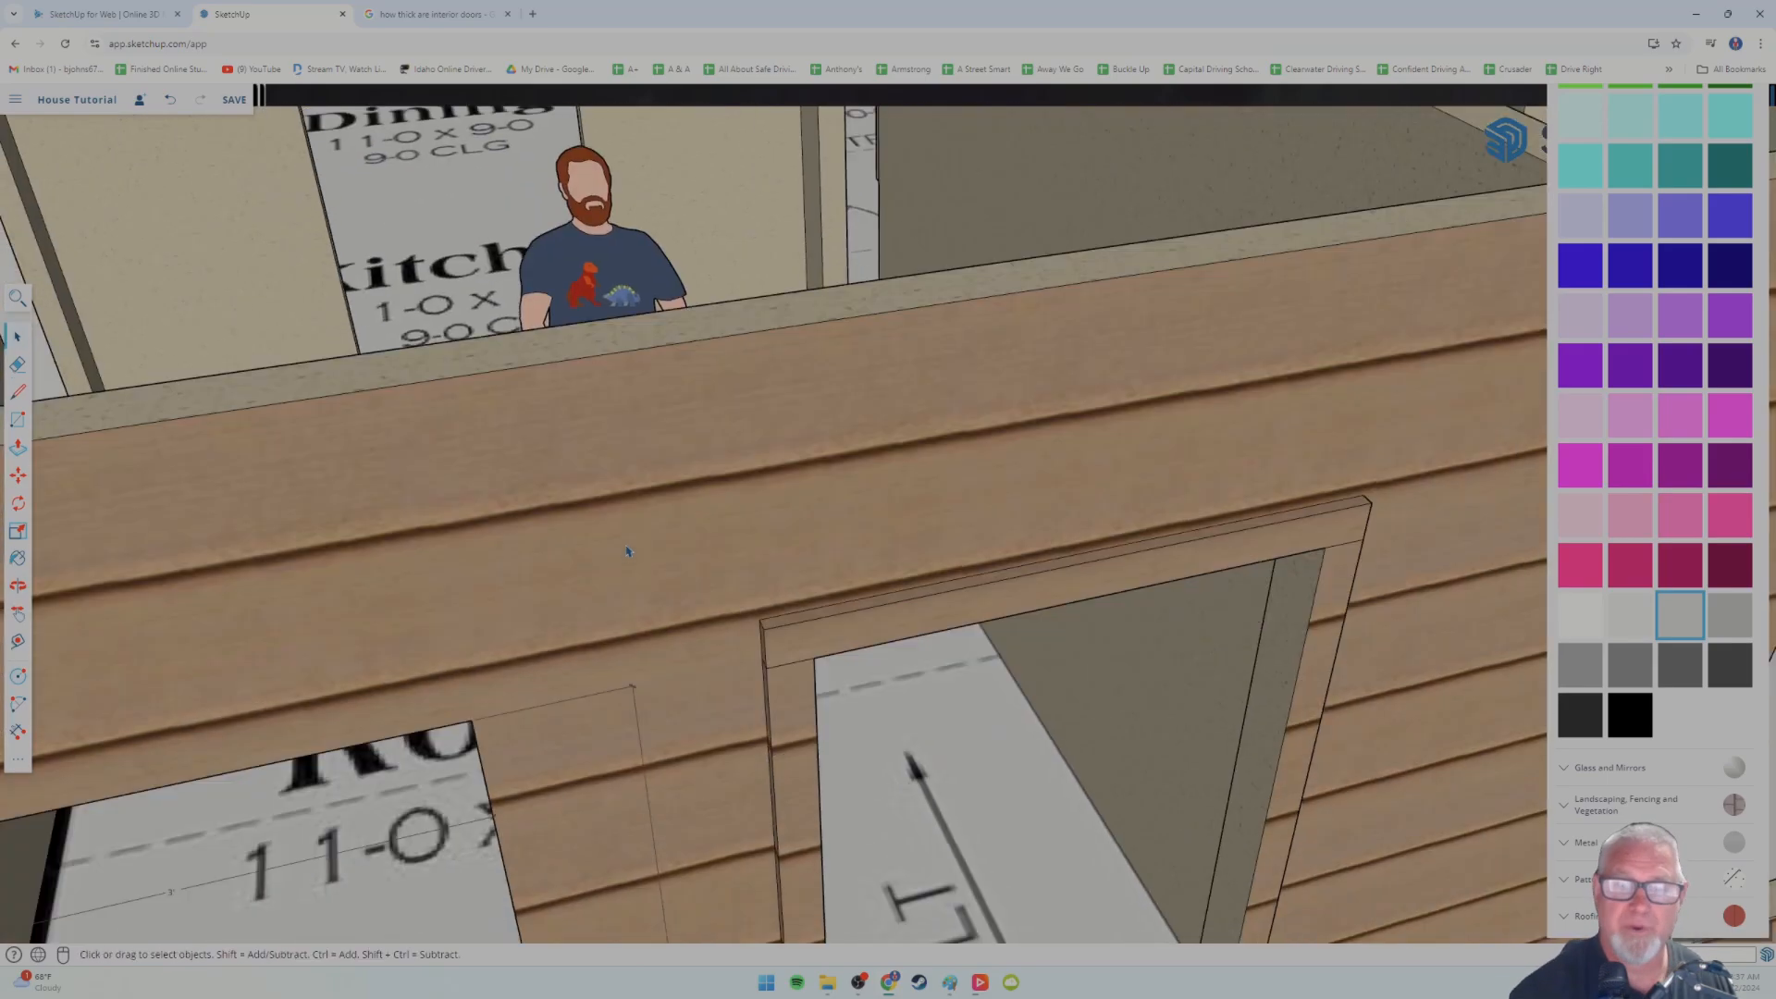
{"action": "scroll", "coordinate": [629, 601], "scroll_direction": "down", "scroll_amount": 5}
{"action": "scroll", "coordinate": [666, 629], "scroll_direction": "up", "scroll_amount": 7}
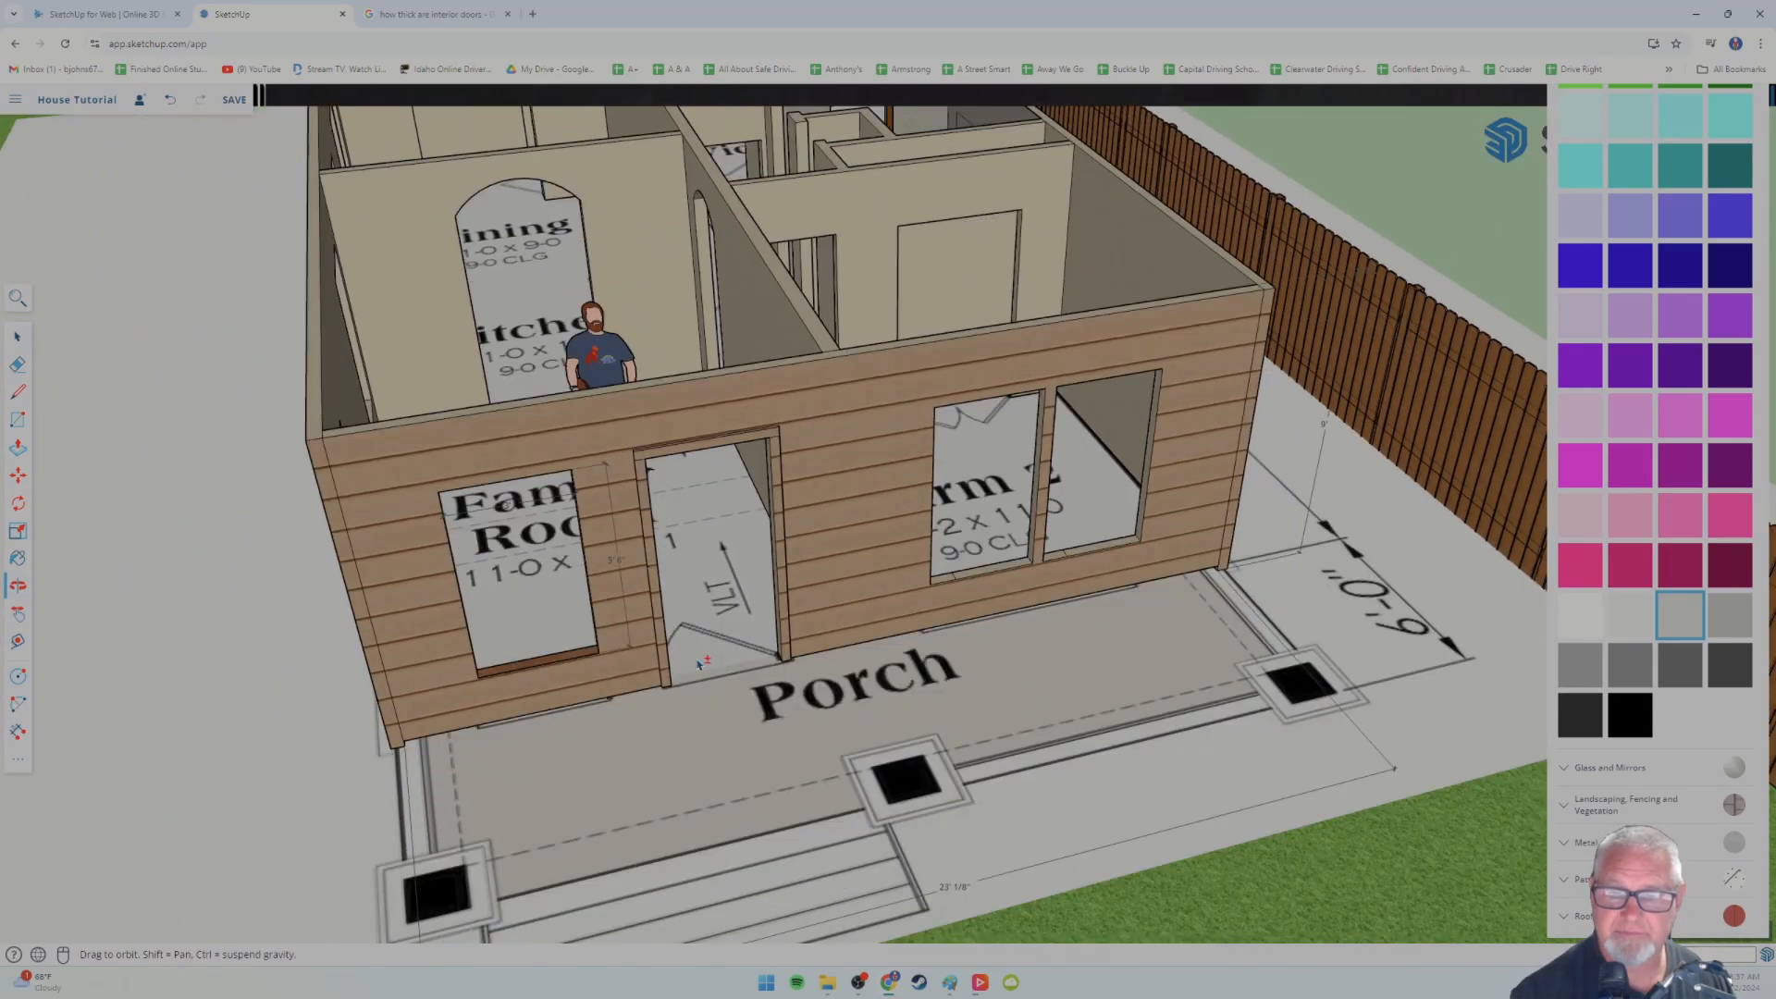
{"action": "scroll", "coordinate": [686, 637], "scroll_direction": "up", "scroll_amount": 2}
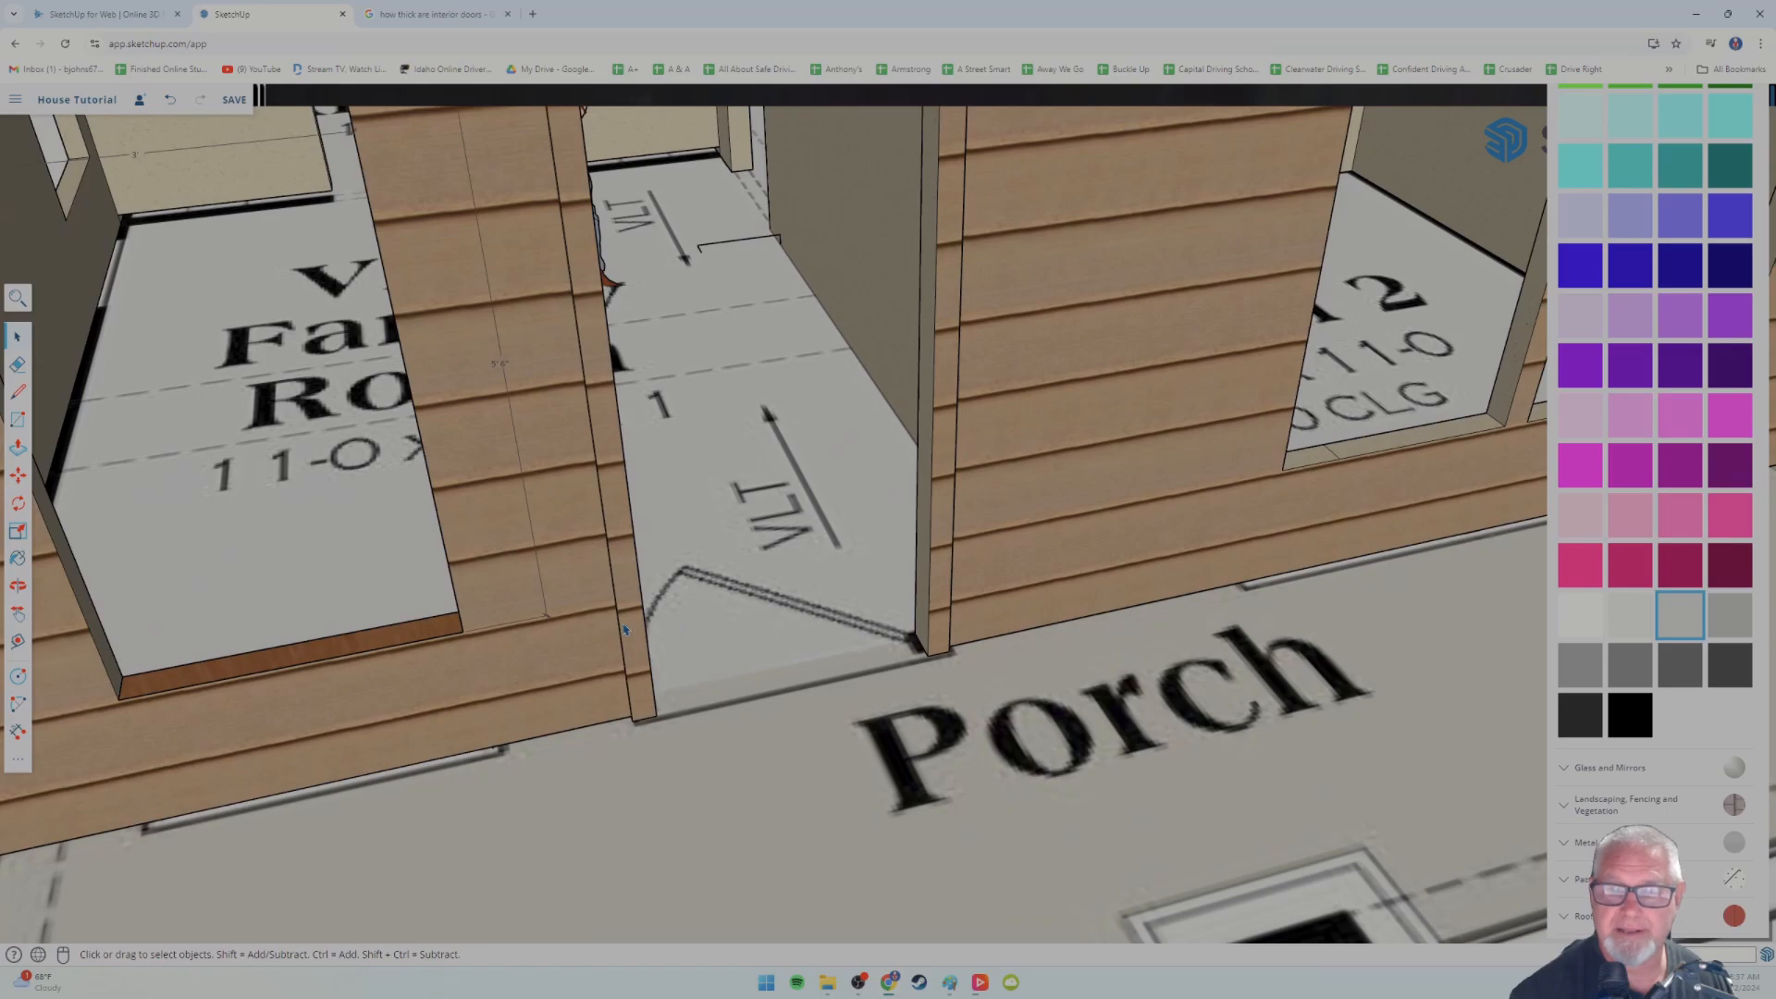
{"action": "scroll", "coordinate": [758, 601], "scroll_direction": "down", "scroll_amount": 4}
{"action": "scroll", "coordinate": [805, 676], "scroll_direction": "up", "scroll_amount": 4}
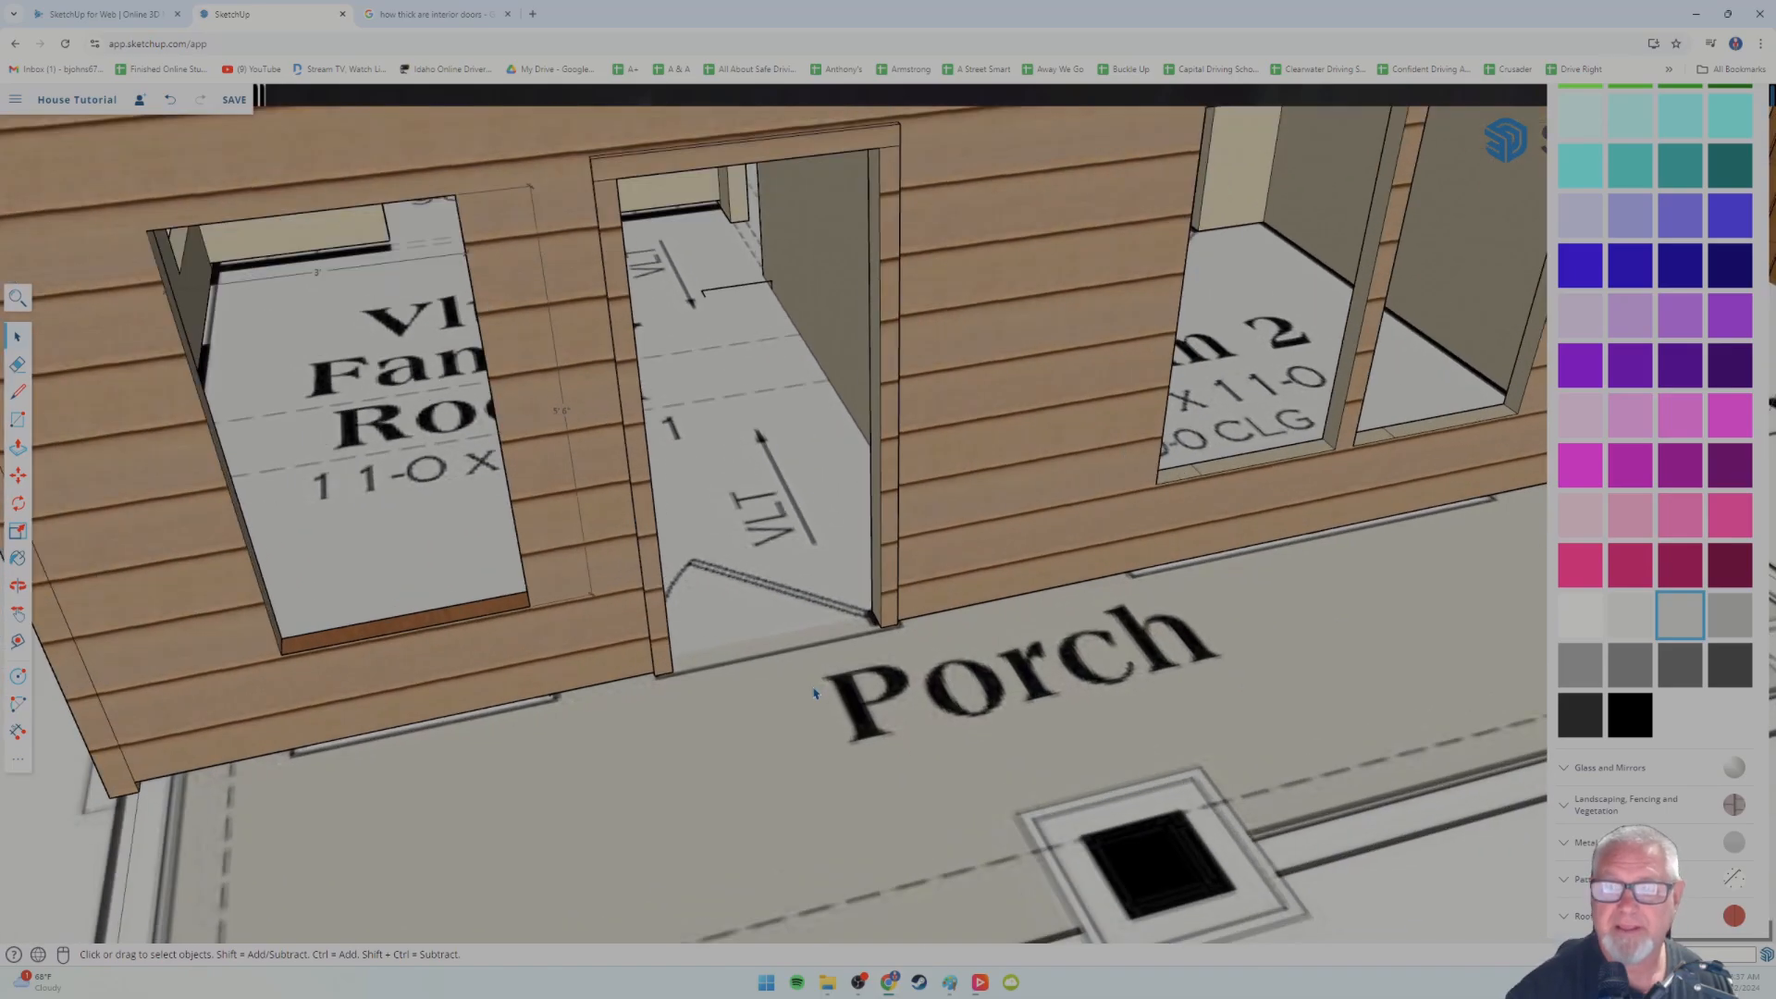
{"action": "middle_click_drag", "start_coordinate": [797, 670], "coordinate": [837, 678]}
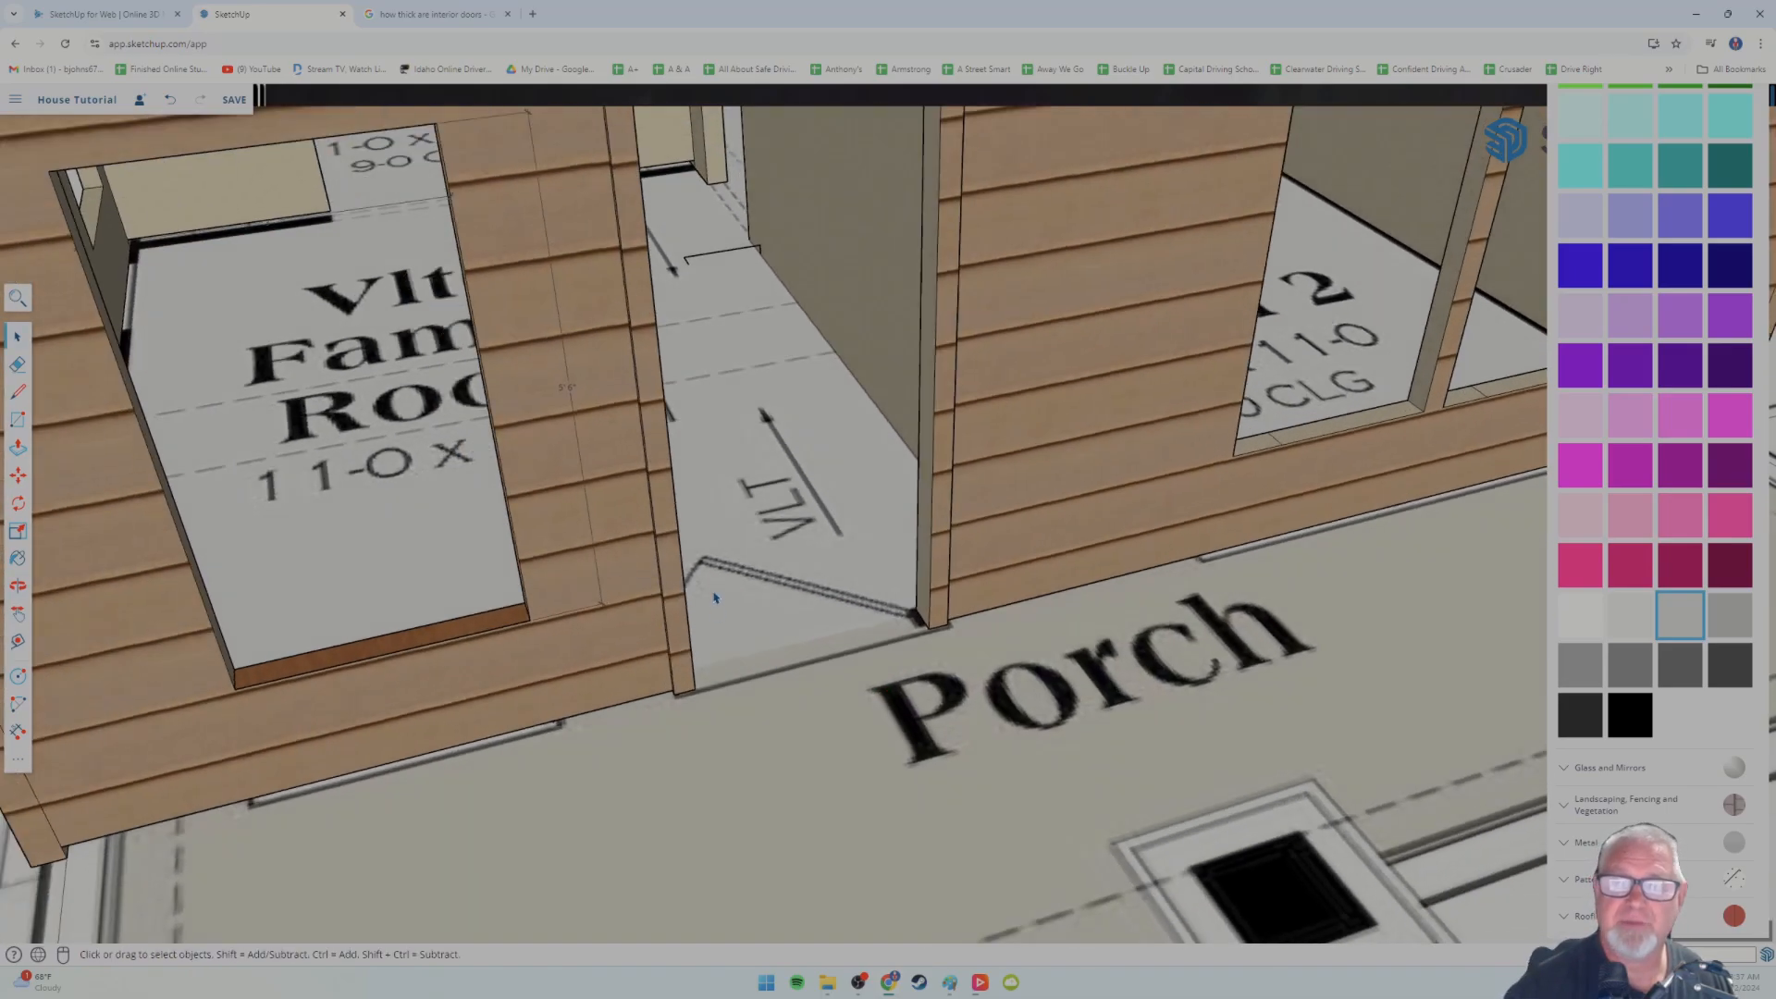
{"action": "scroll", "coordinate": [676, 514], "scroll_direction": "down", "scroll_amount": 2}
{"action": "scroll", "coordinate": [707, 318], "scroll_direction": "down", "scroll_amount": 2}
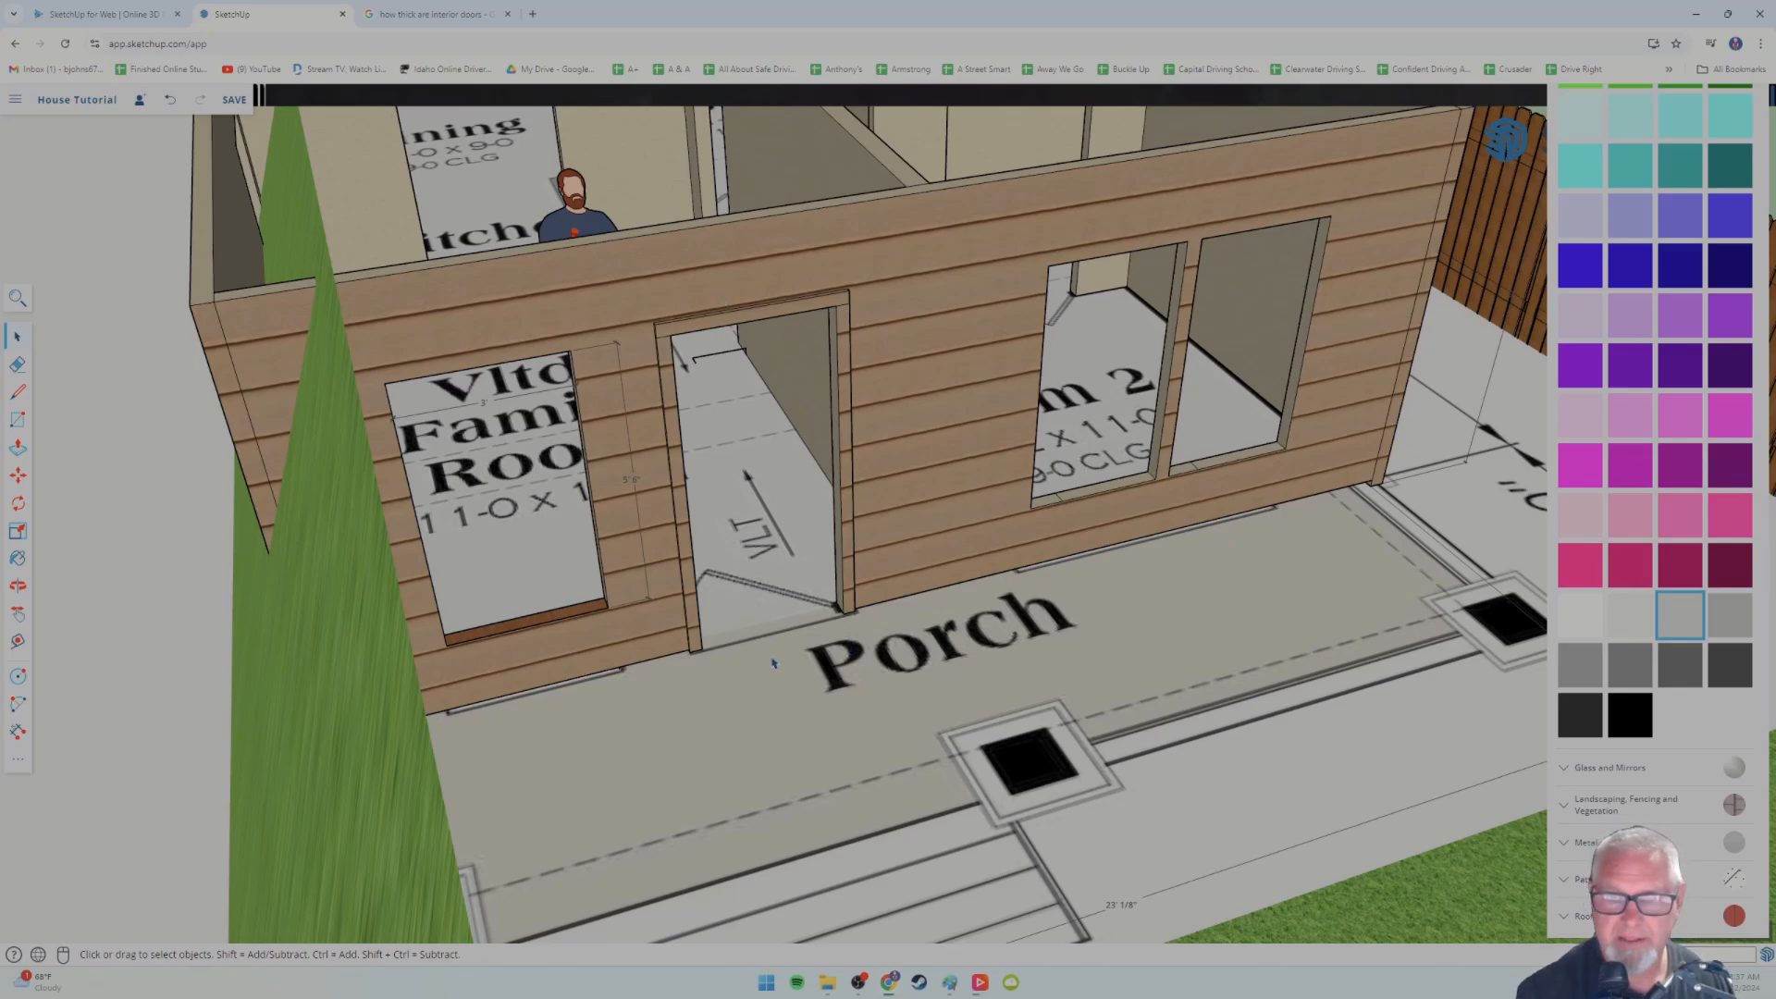
{"action": "middle_click_drag", "start_coordinate": [675, 677], "coordinate": [641, 662]}
{"action": "scroll", "coordinate": [666, 674], "scroll_direction": "up", "scroll_amount": 5}
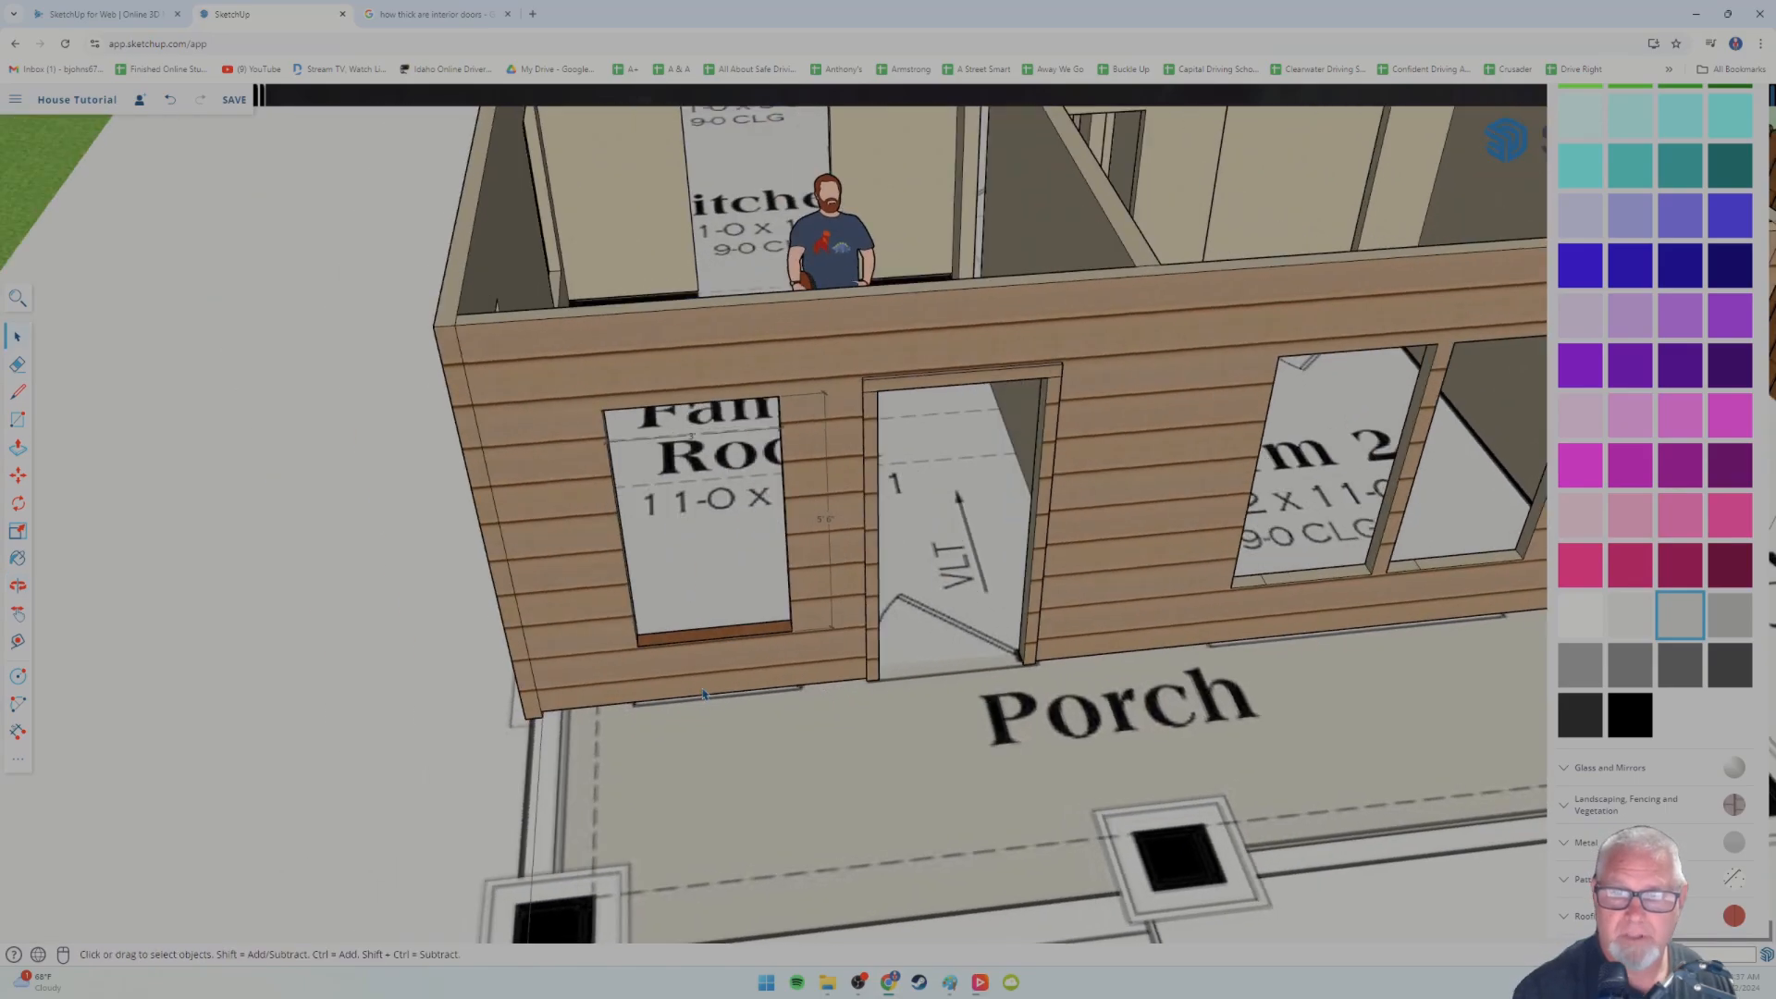
{"action": "mouse_move", "coordinate": [675, 648]}
{"action": "middle_mouse_down"}
{"action": "mouse_move", "coordinate": [761, 630]}
{"action": "mouse_move", "coordinate": [708, 713]}
{"action": "mouse_move", "coordinate": [694, 647]}
{"action": "mouse_move", "coordinate": [682, 702]}
{"action": "mouse_move", "coordinate": [667, 668]}
{"action": "middle_mouse_up"}
{"action": "scroll", "coordinate": [723, 693], "scroll_direction": "up", "scroll_amount": 3}
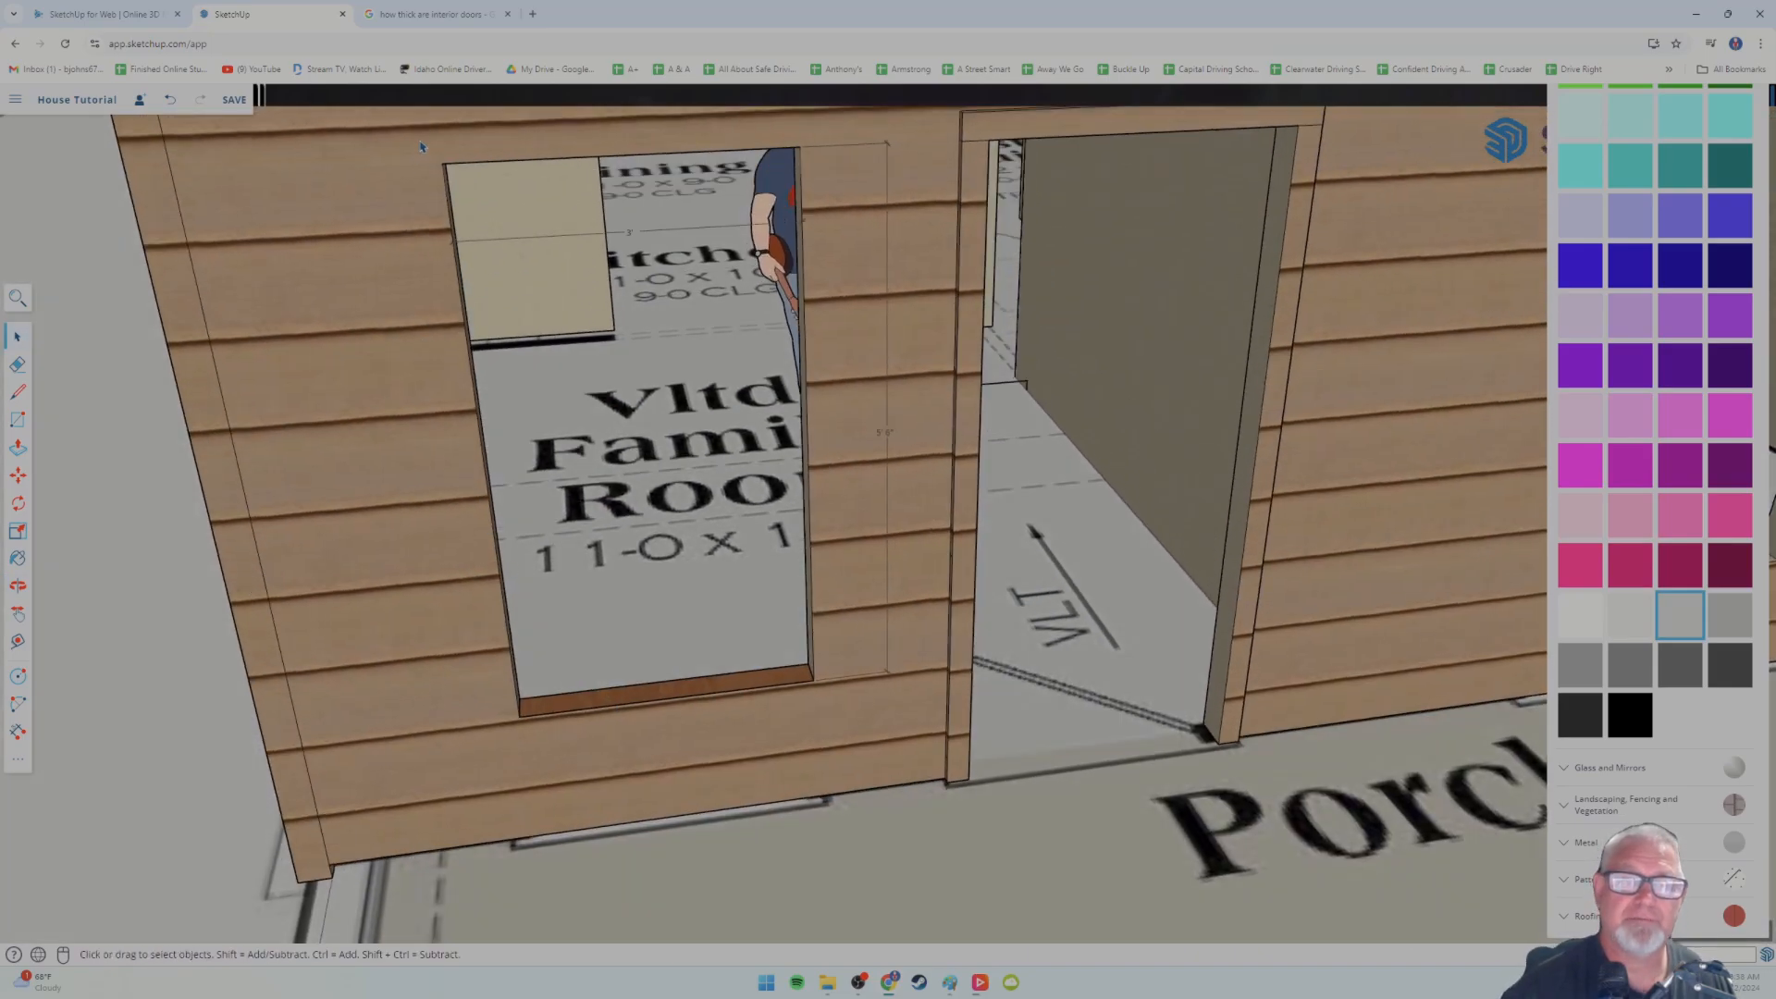
- Fill the family room window opening with a face by drawing a corner-to-corner diagonal line, then delete the diagonal
{"action": "middle_click_drag", "start_coordinate": [666, 753], "coordinate": [731, 768]}
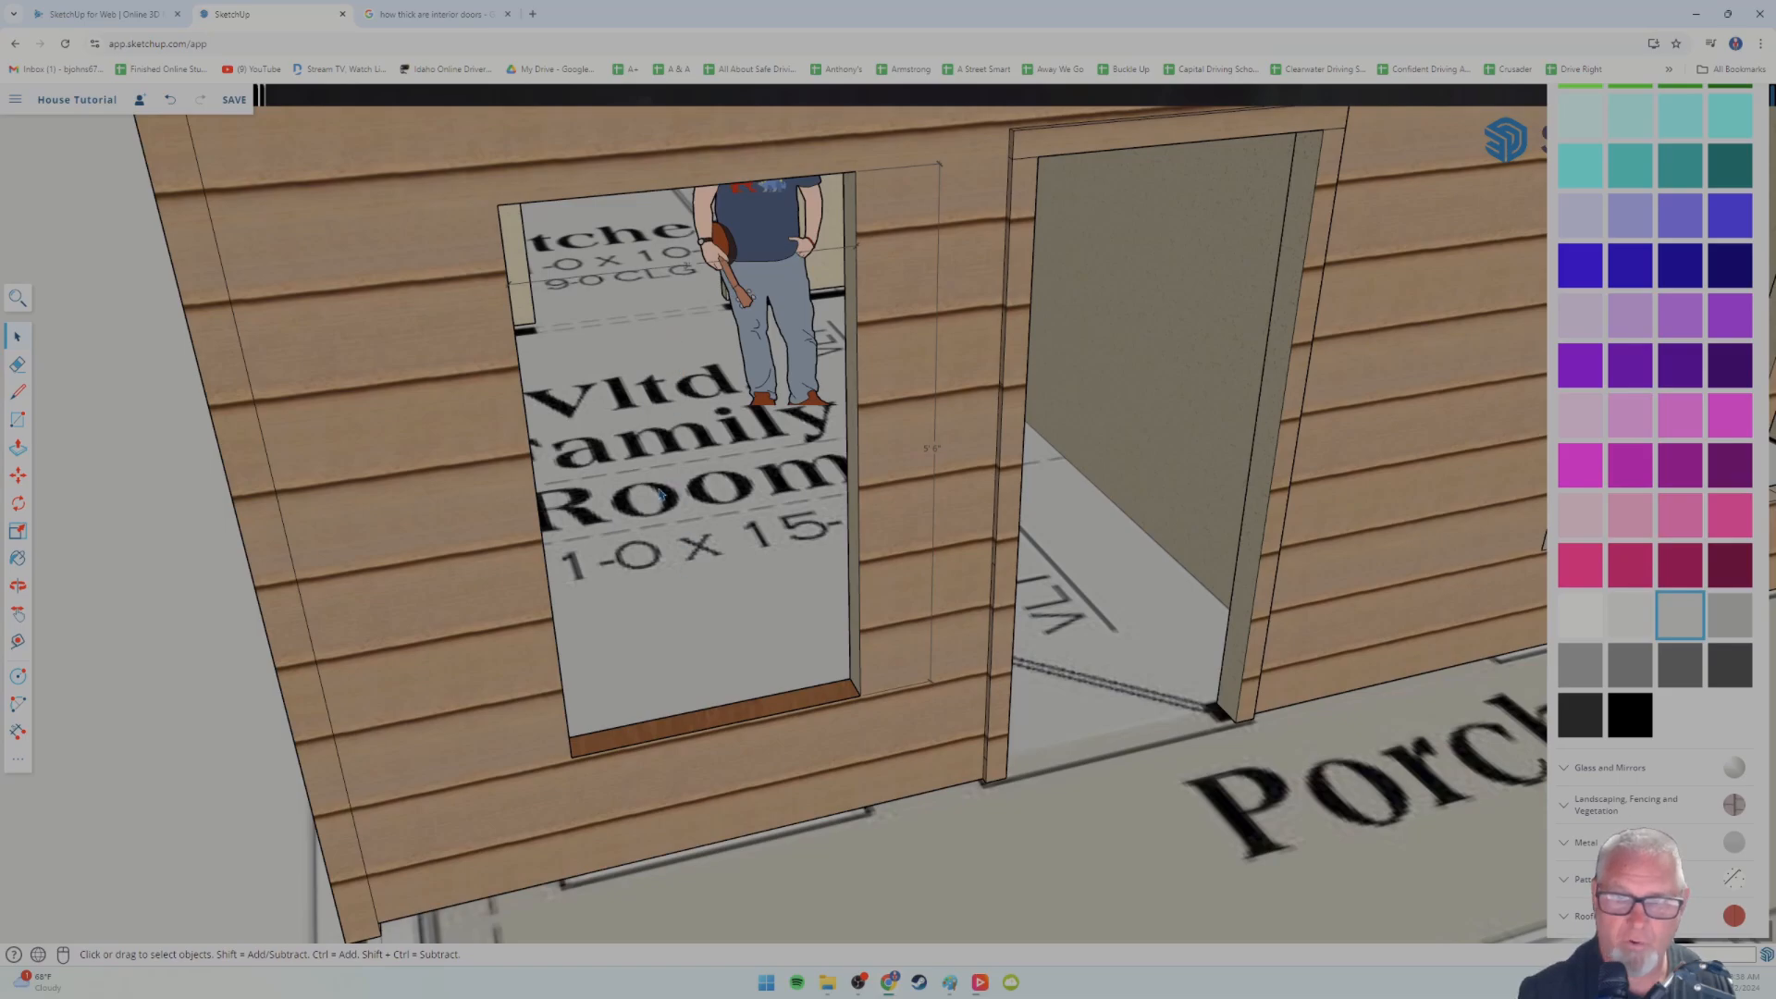
{"action": "left_click", "coordinate": [22, 398]}
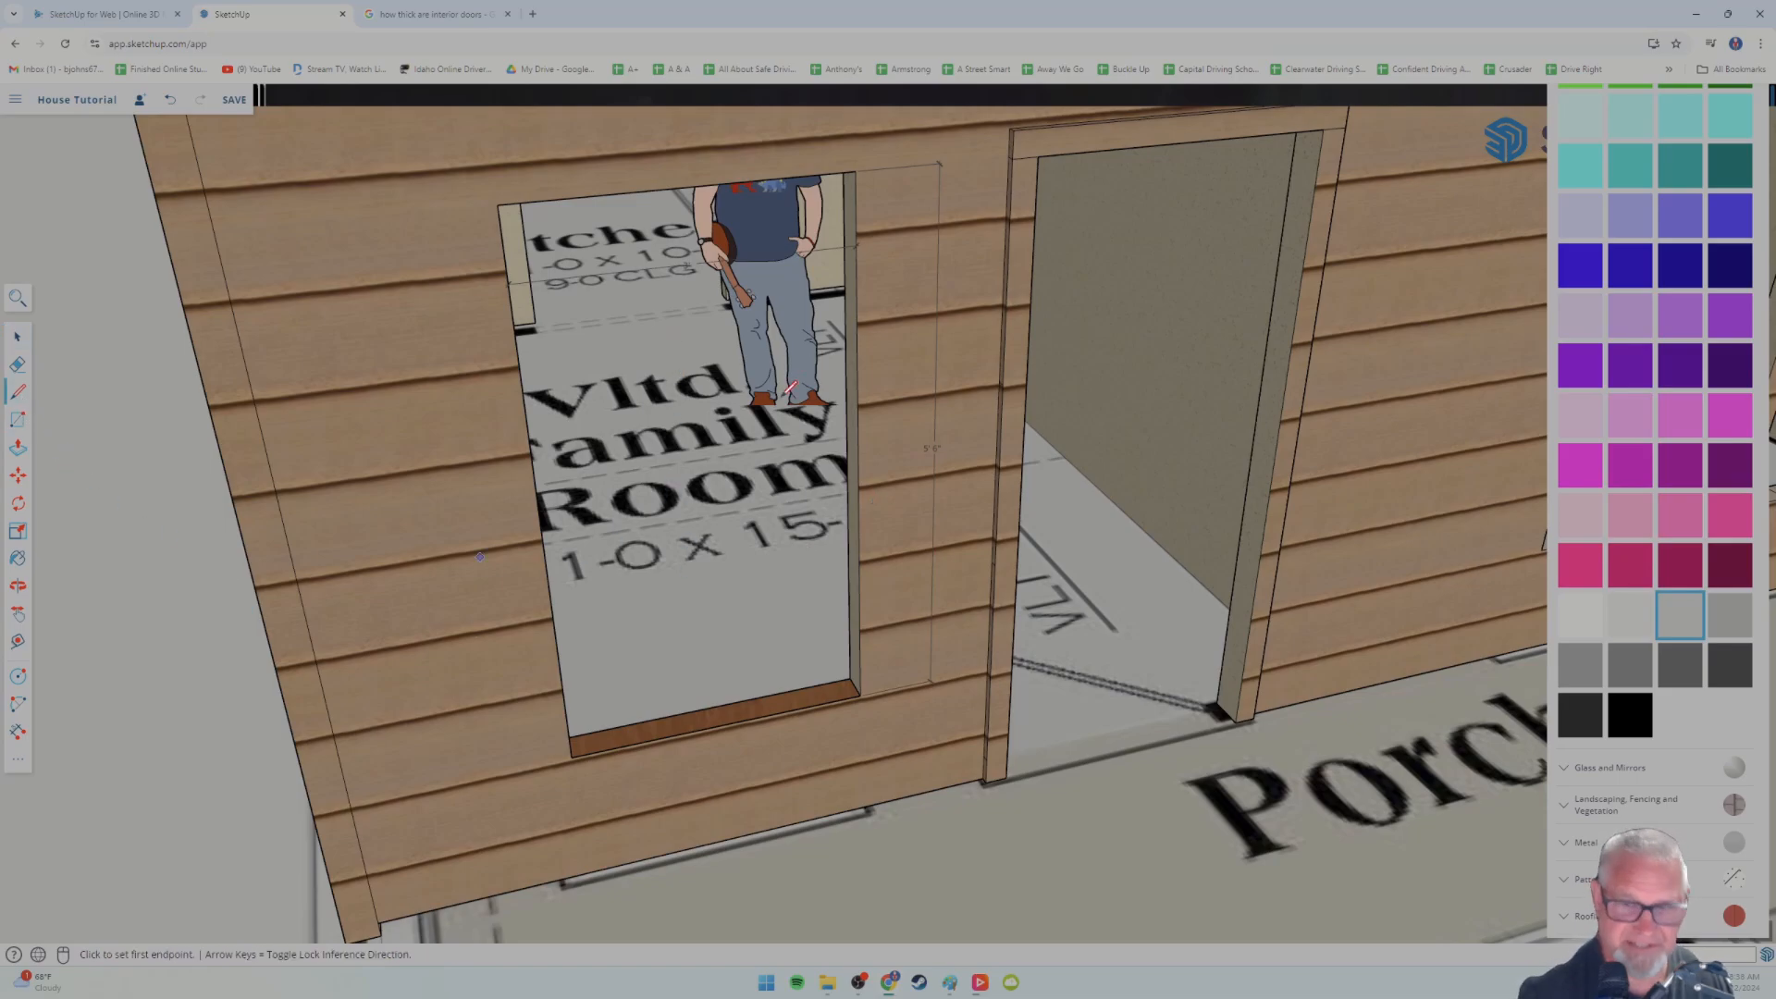
{"action": "left_click", "coordinate": [572, 756]}
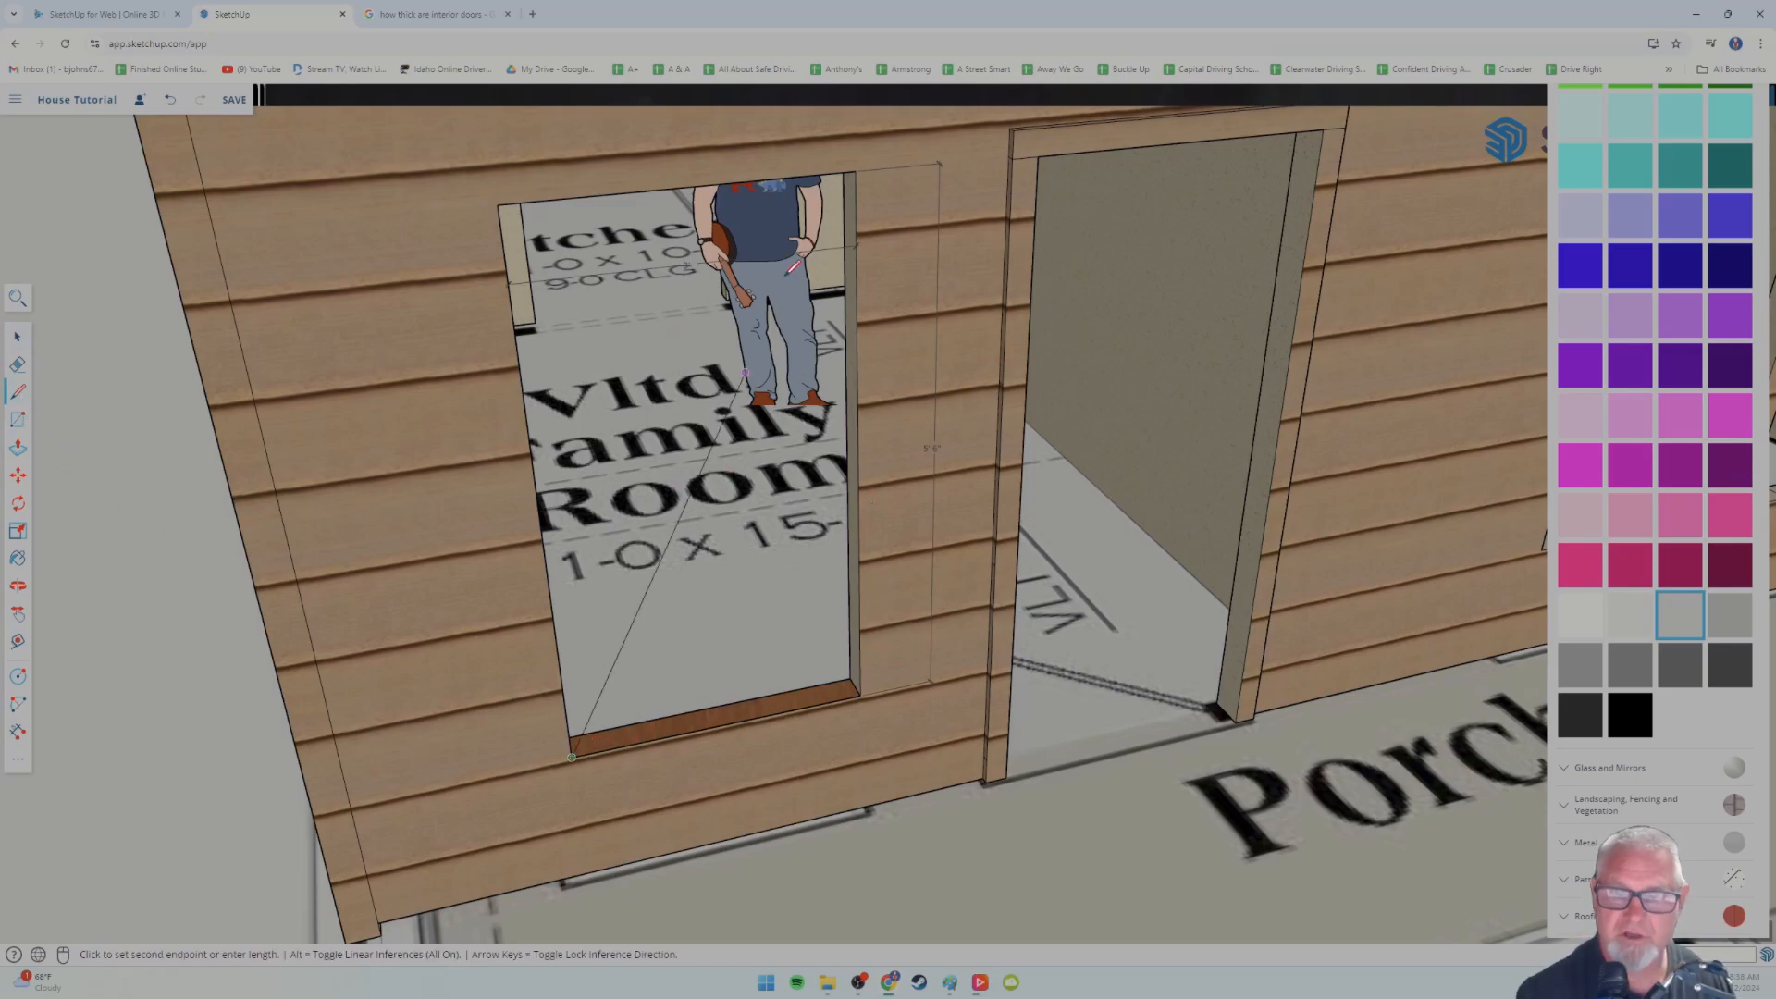
{"action": "left_click", "coordinate": [856, 171]}
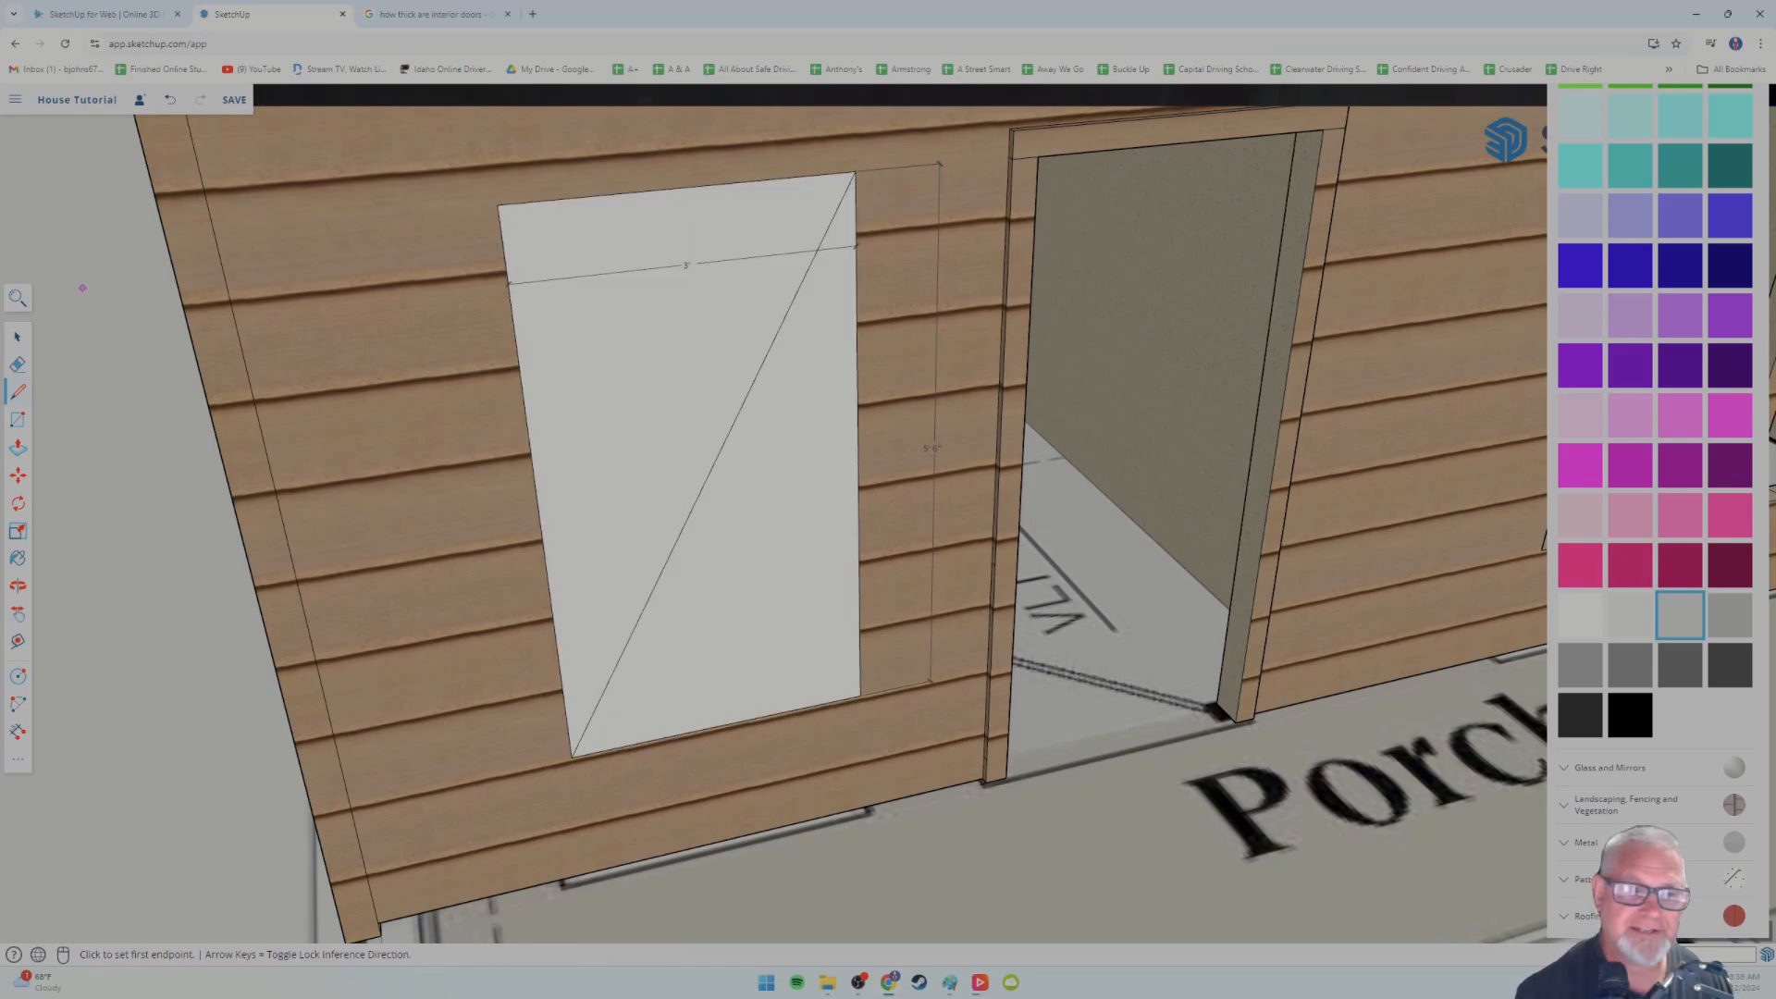
{"action": "left_click", "coordinate": [18, 338]}
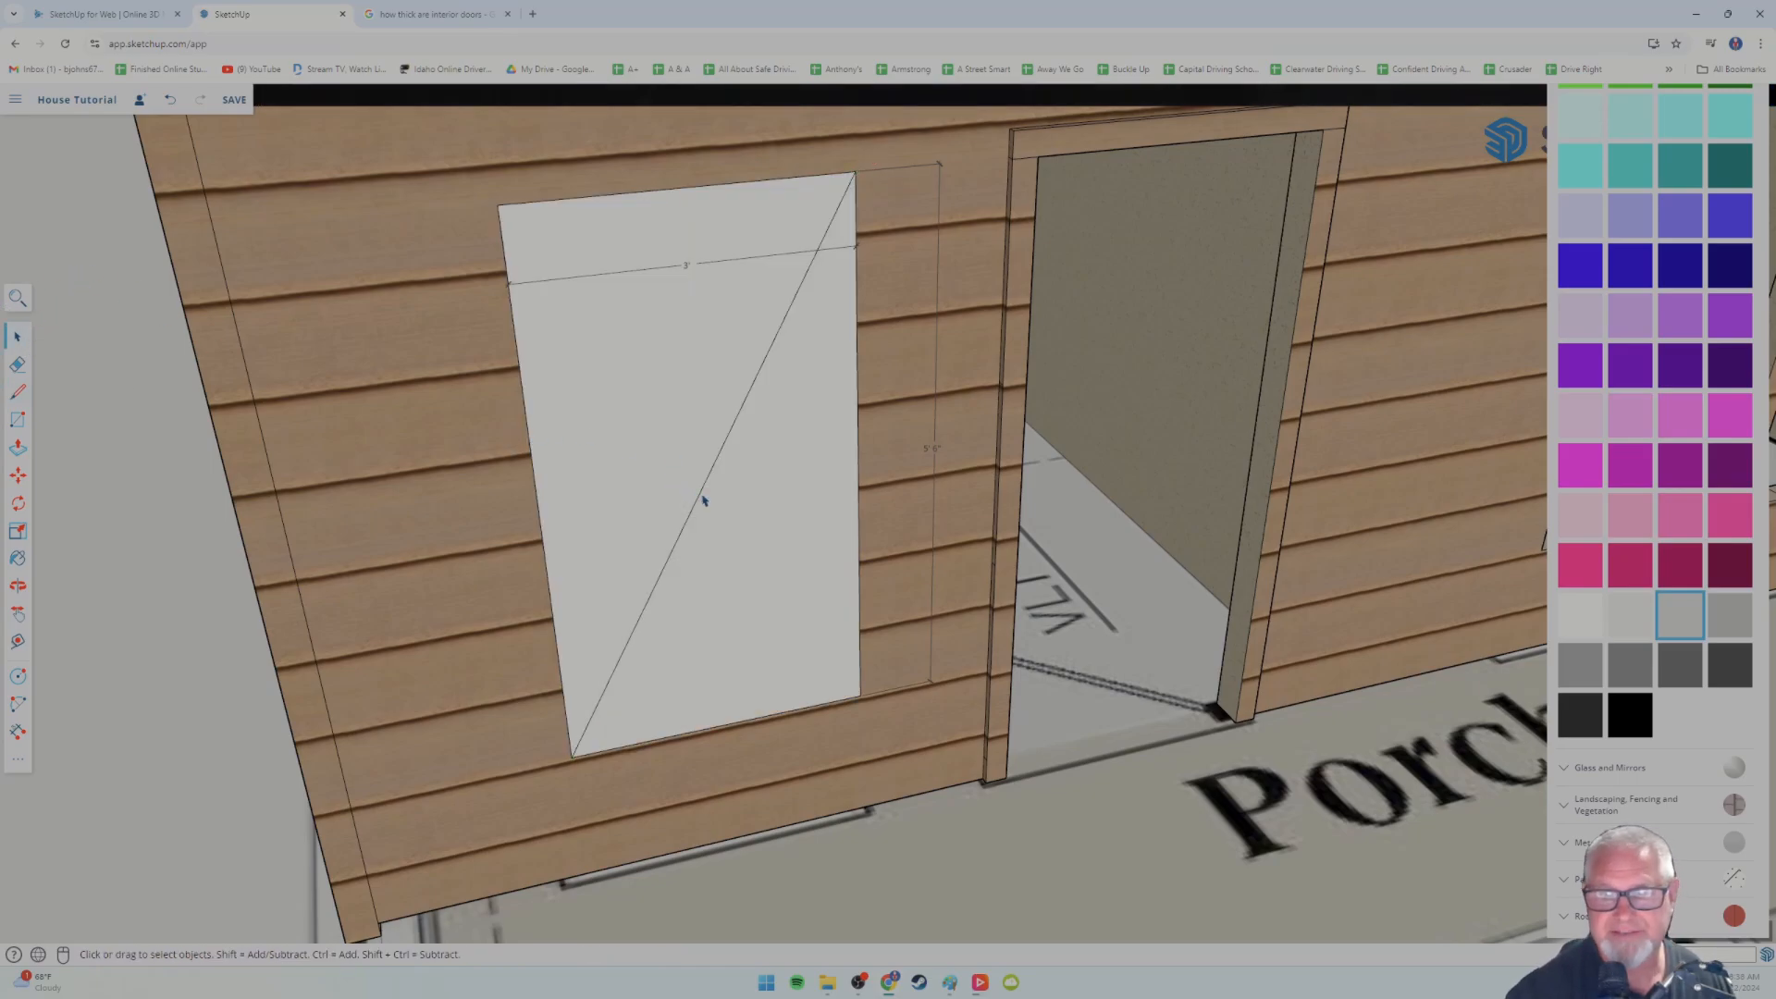
{"action": "left_click", "coordinate": [699, 500]}
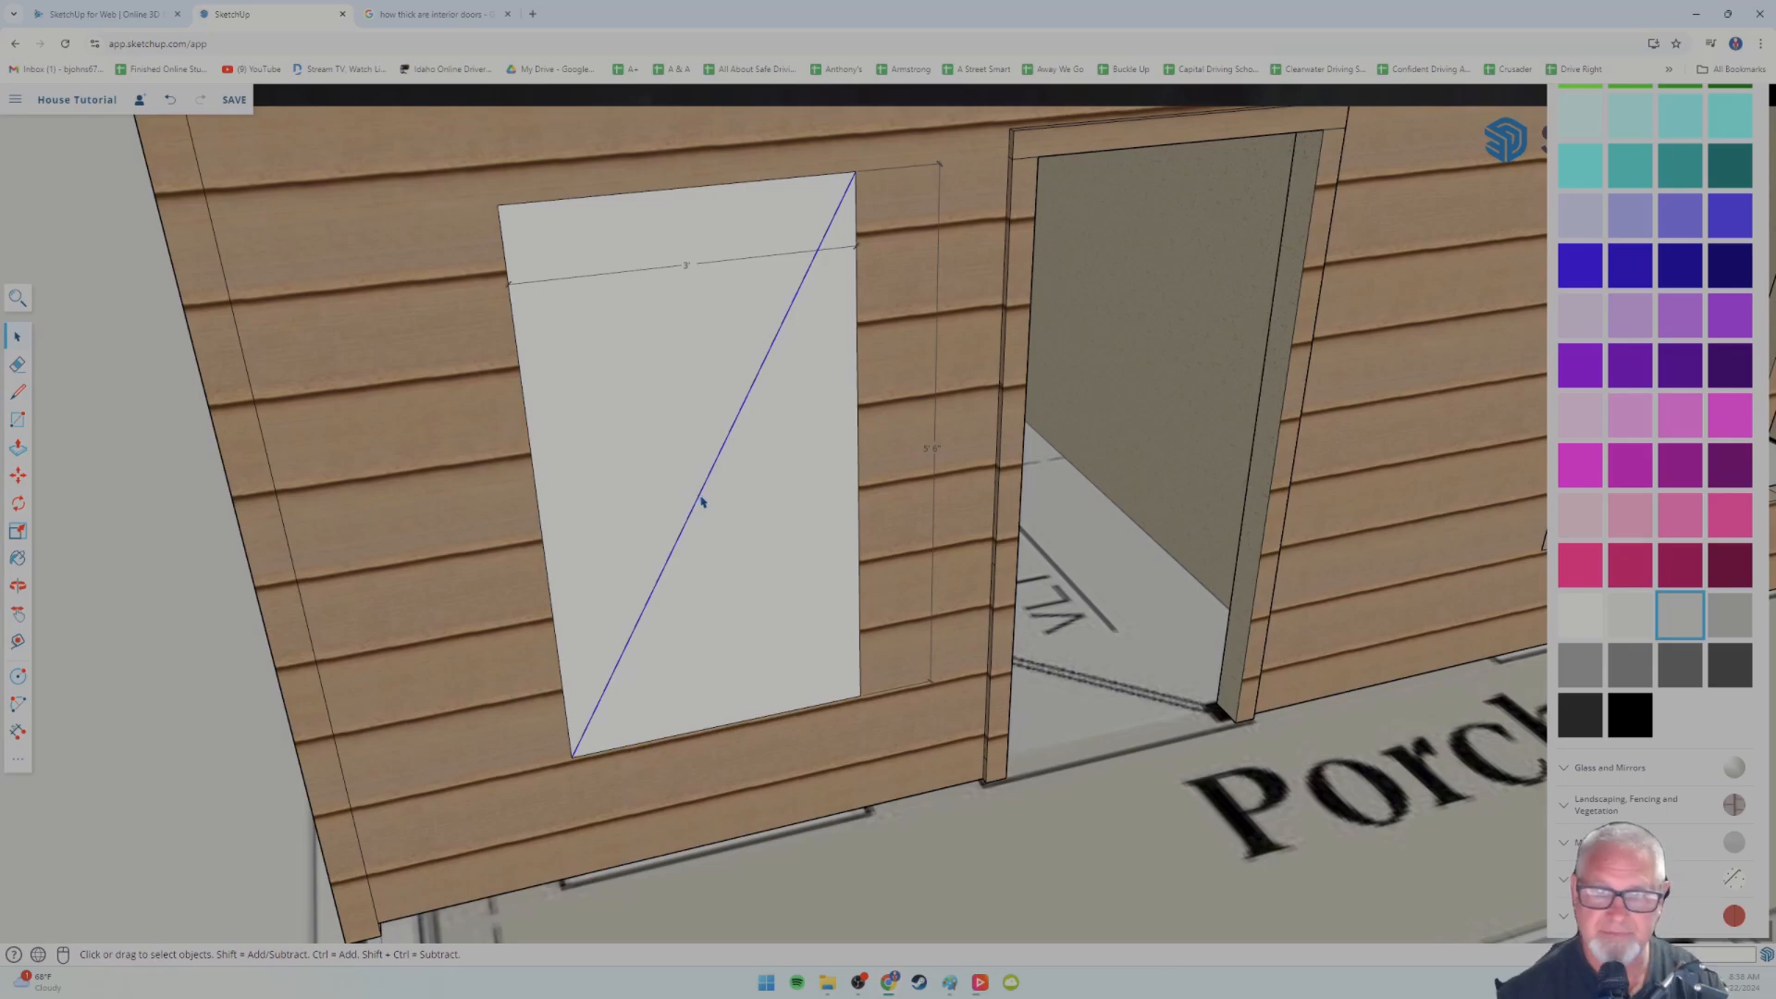
{"action": "key", "text": "Delete"}
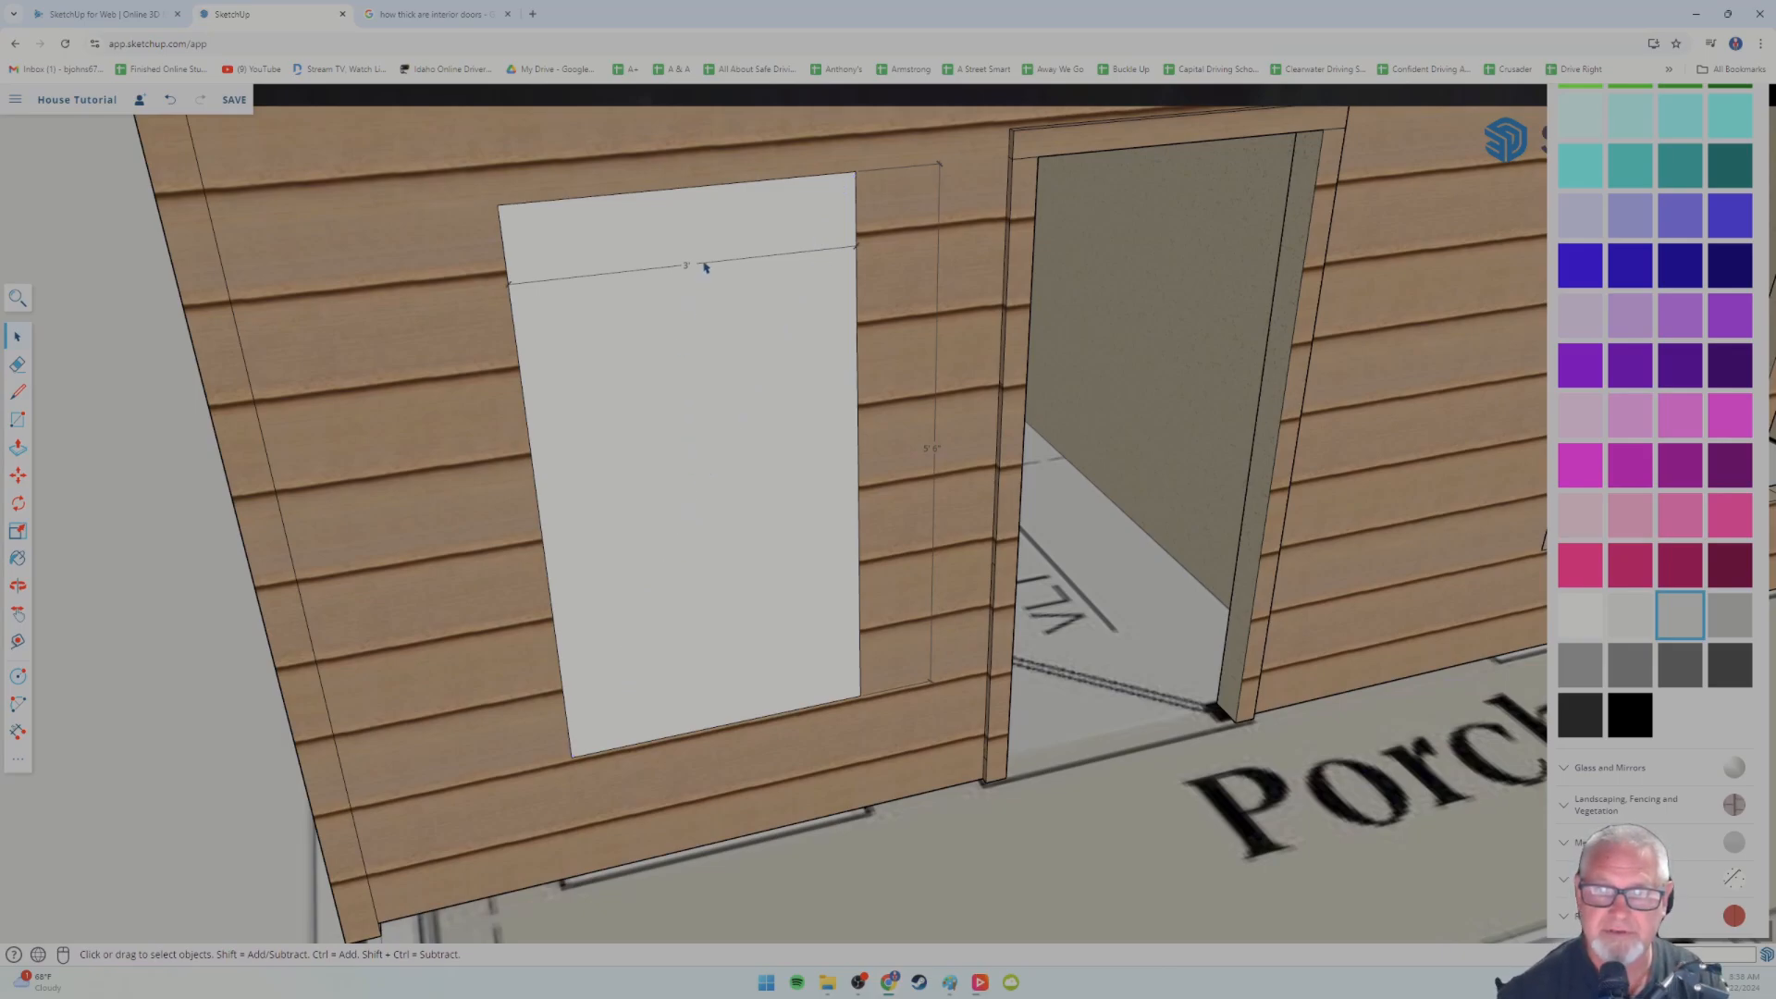
- Delete the horizontal width dimension across the family room window
{"action": "left_click", "coordinate": [703, 266]}
{"action": "left_click", "coordinate": [708, 267]}
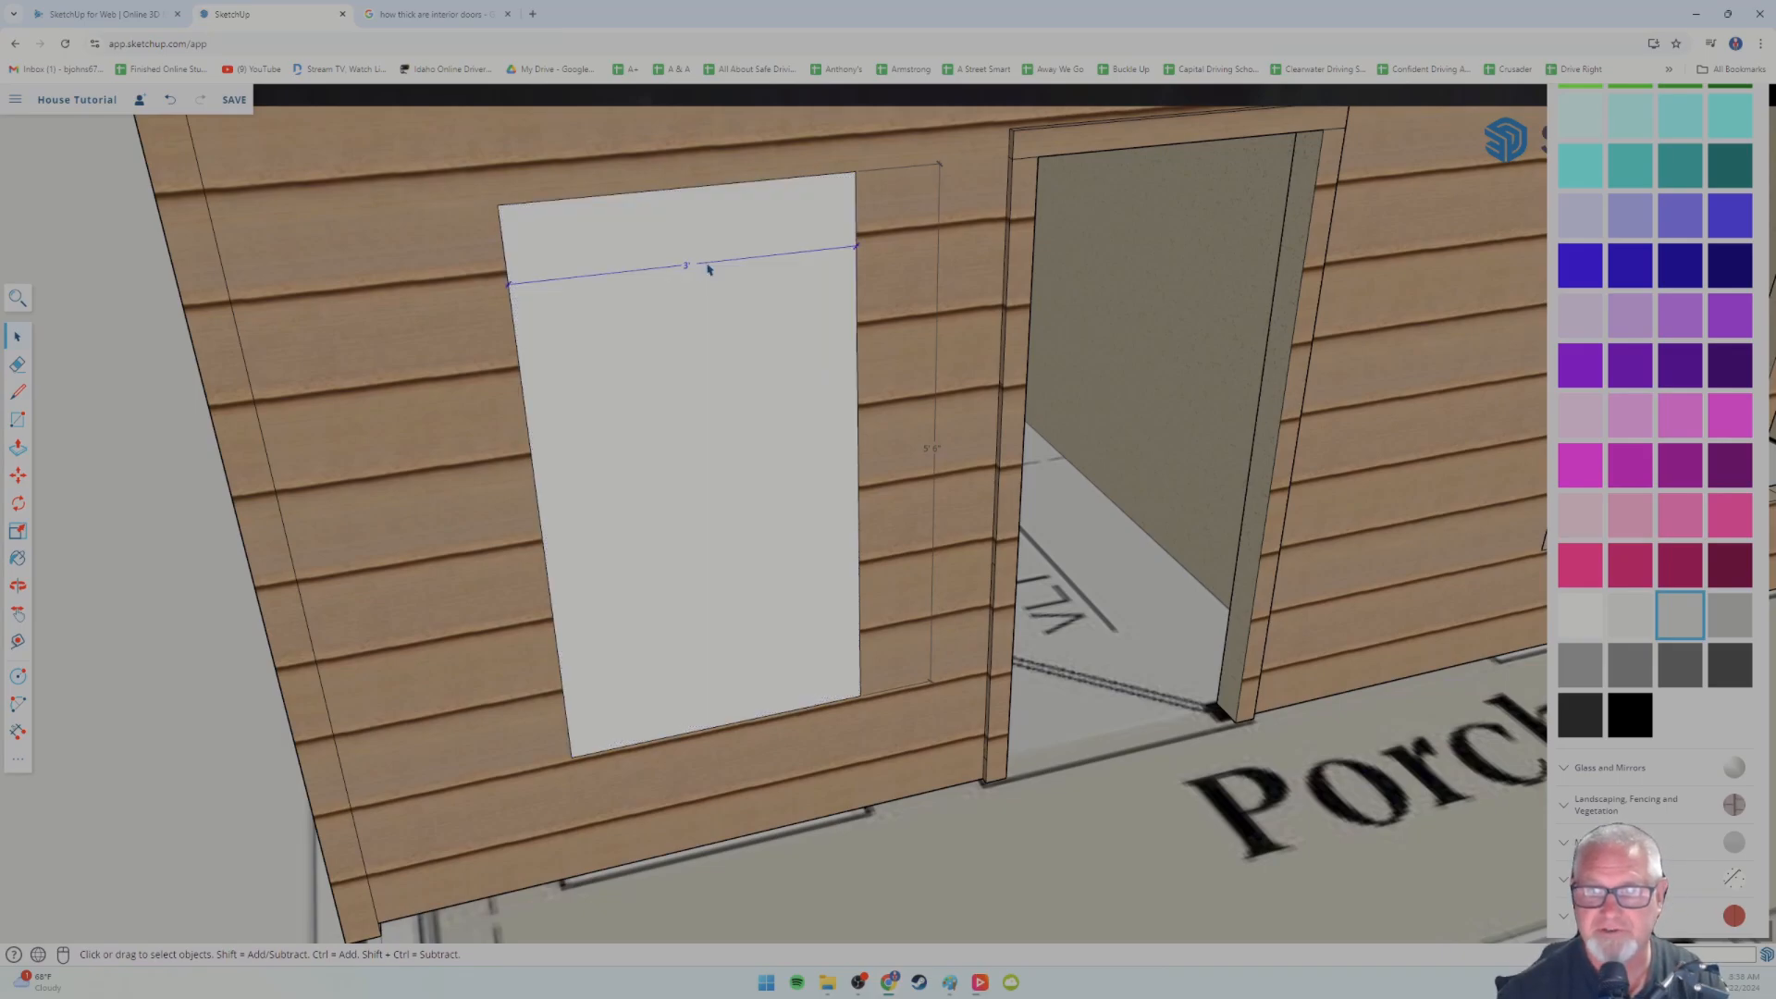
{"action": "key", "text": "Delete"}
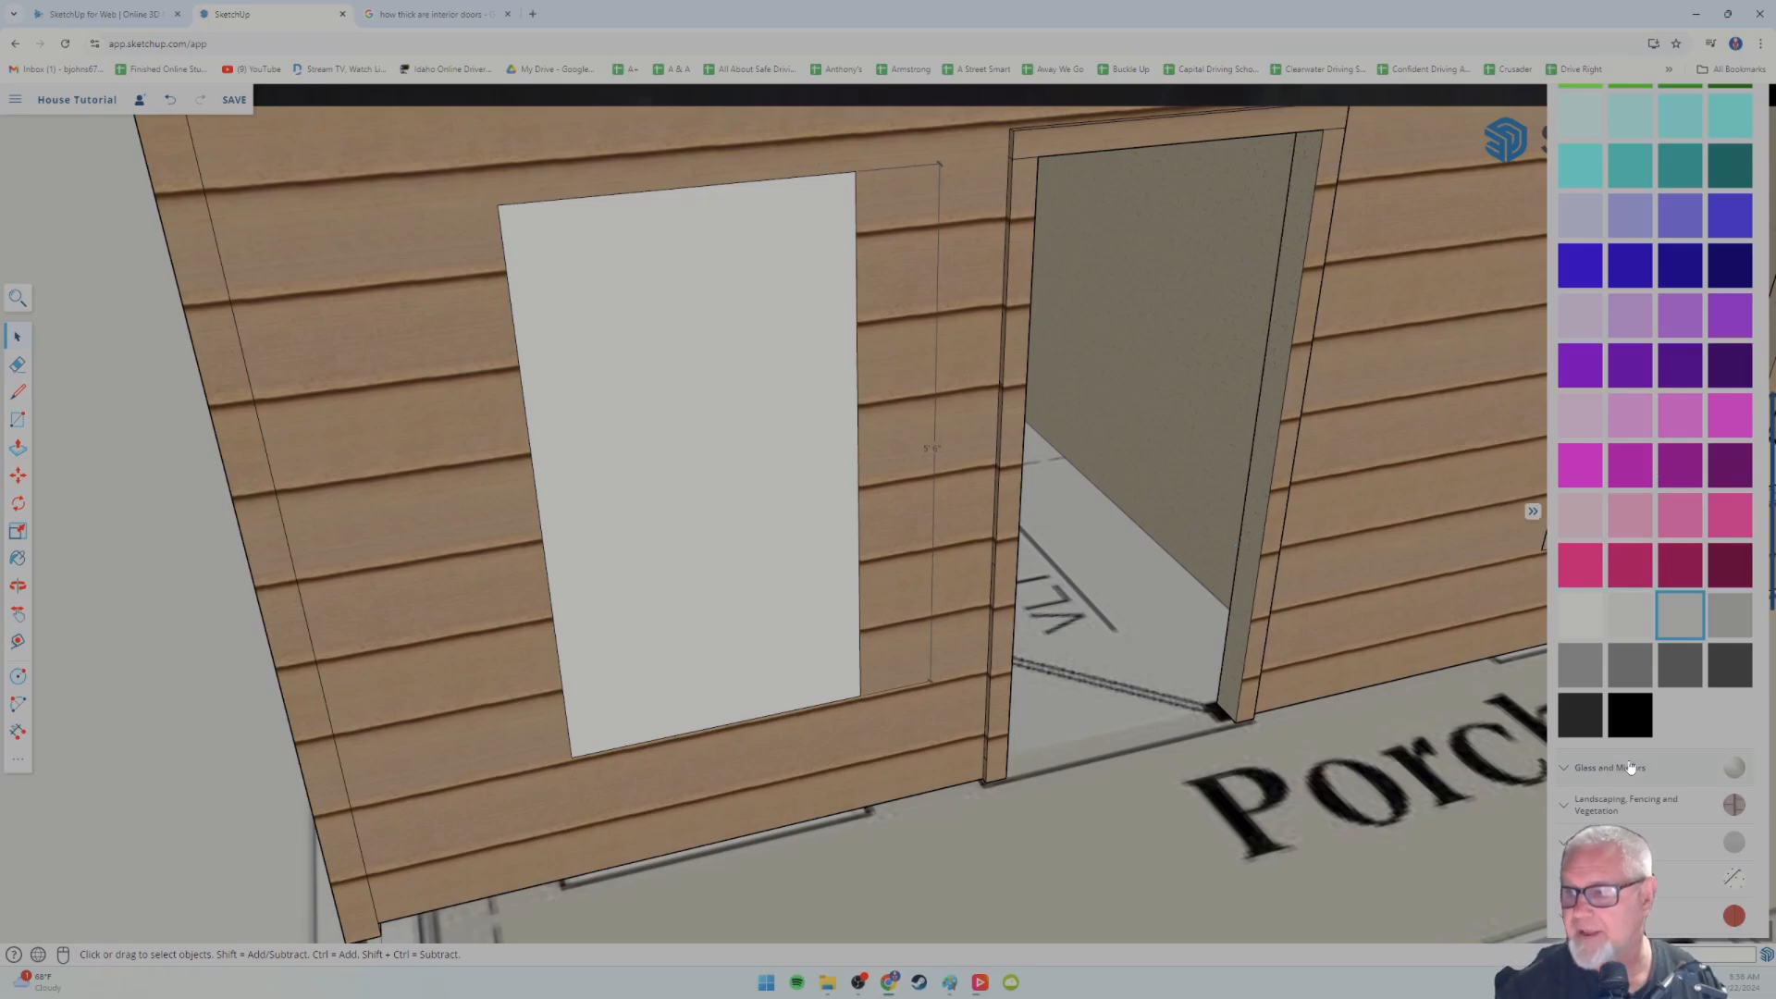
- Paint the family room window face with the translucent blue glass from the Glass and Mirrors materials
{"action": "left_click", "coordinate": [1574, 768]}
{"action": "left_click", "coordinate": [1730, 811]}
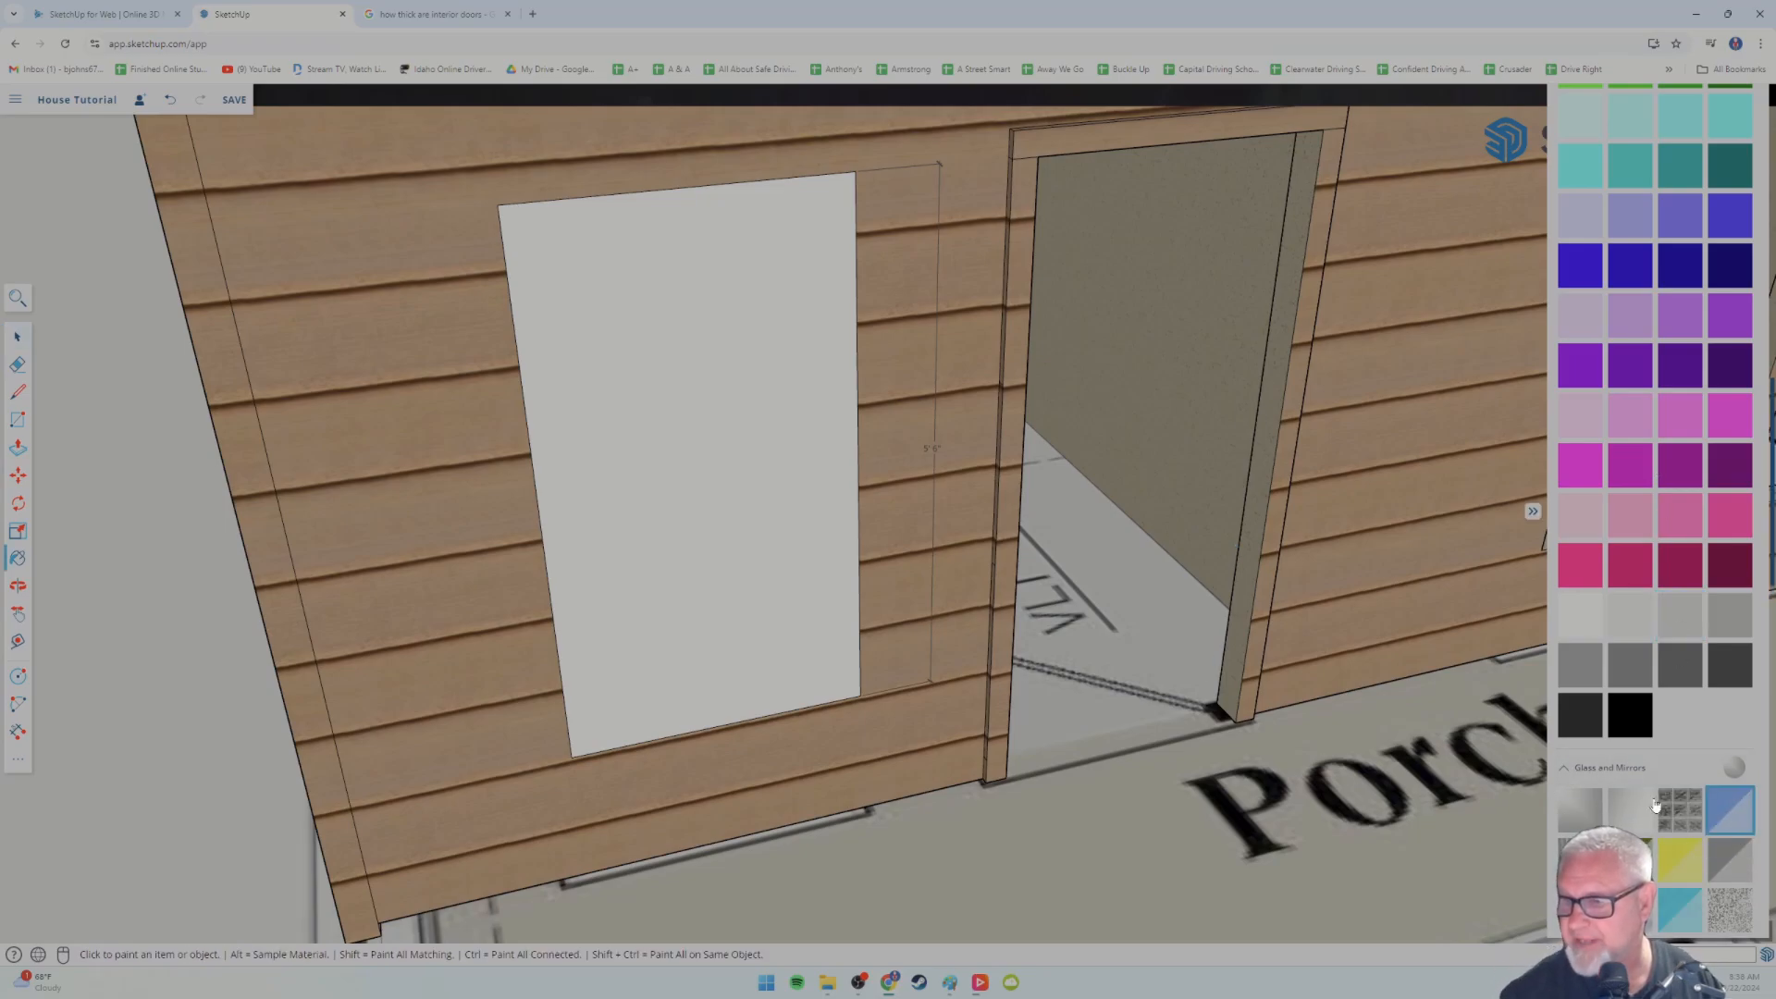
{"action": "left_click", "coordinate": [742, 516]}
{"action": "mouse_move", "coordinate": [835, 567]}
{"action": "middle_mouse_down"}
{"action": "mouse_move", "coordinate": [614, 436]}
{"action": "mouse_move", "coordinate": [581, 472]}
{"action": "mouse_move", "coordinate": [648, 511]}
{"action": "middle_mouse_up"}
{"action": "scroll", "coordinate": [572, 550], "scroll_direction": "down", "scroll_amount": 5}
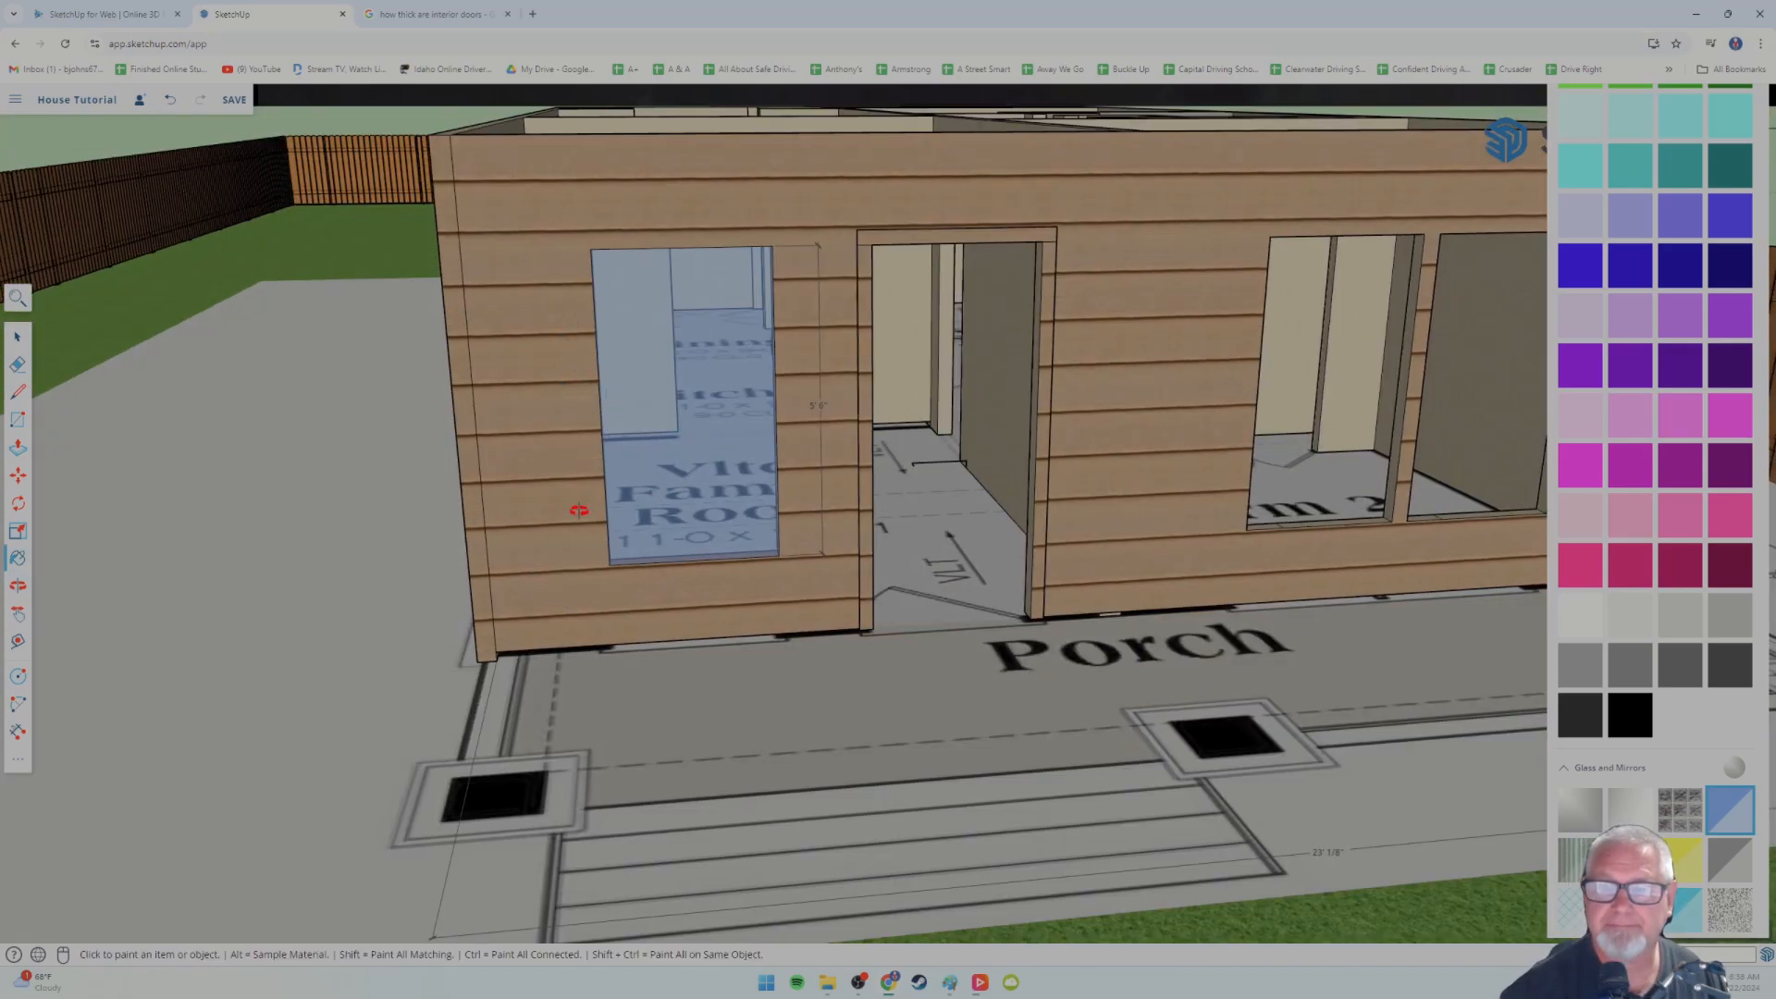
{"action": "middle_click_drag", "start_coordinate": [792, 523], "coordinate": [798, 488]}
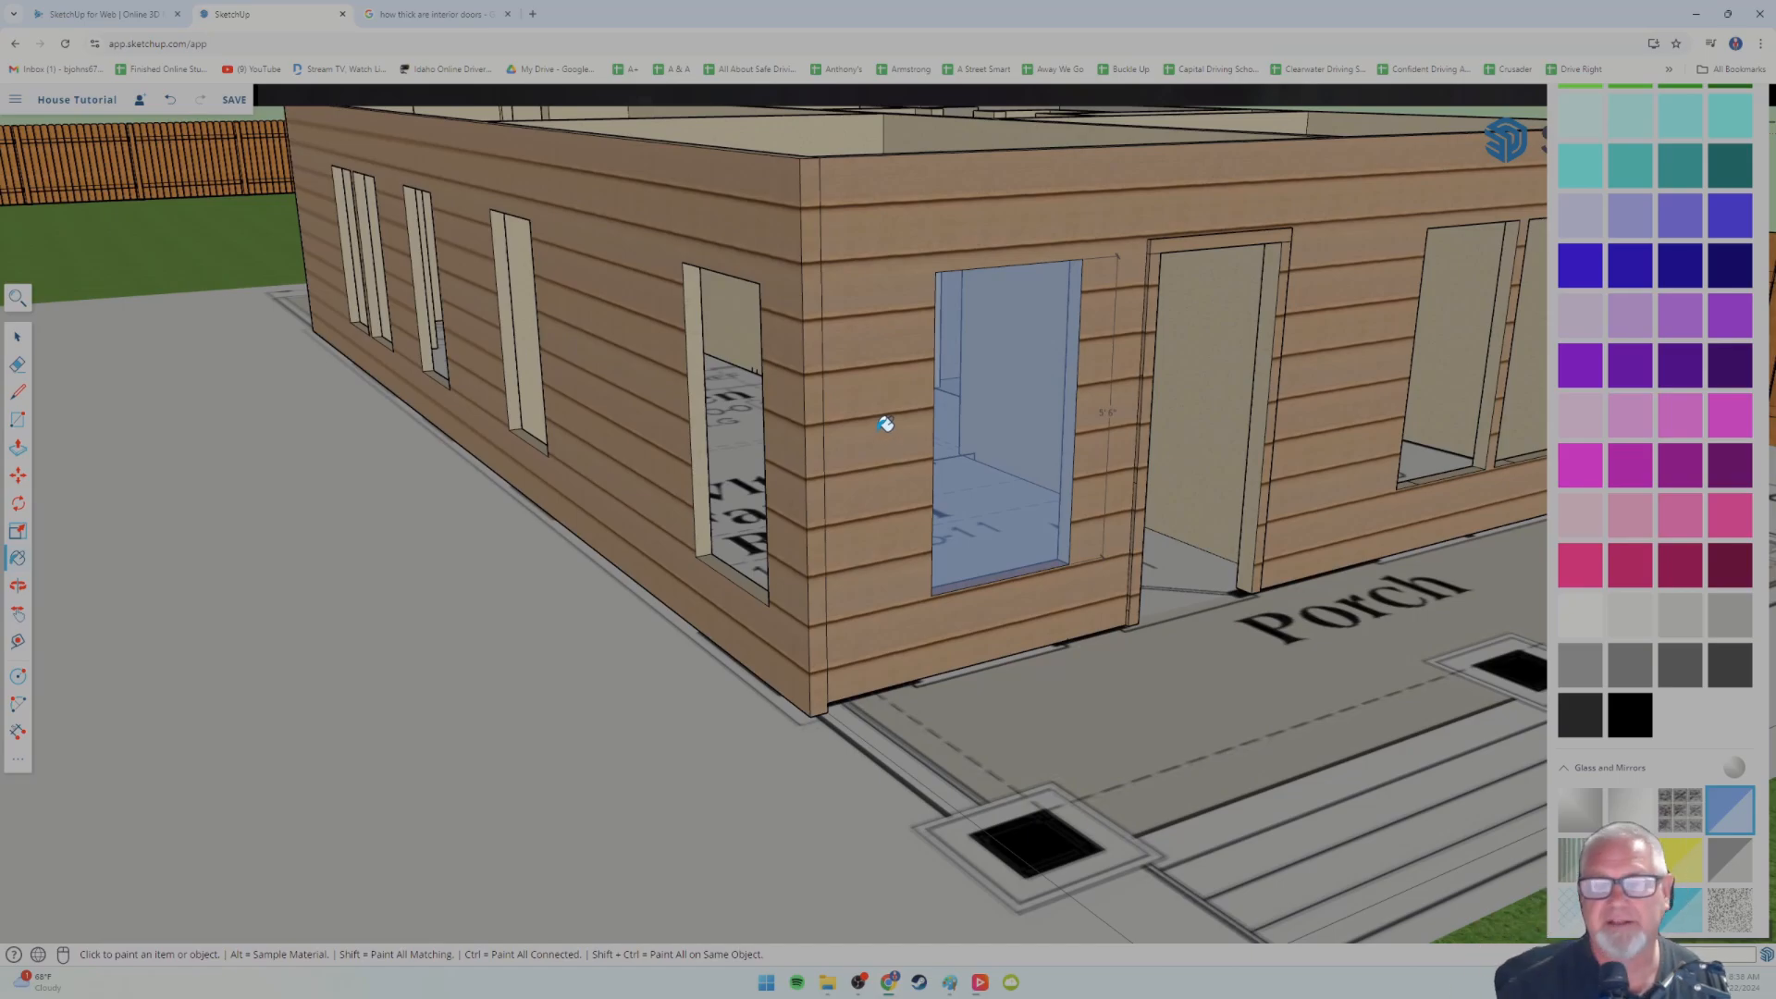
{"action": "middle_click_drag", "start_coordinate": [833, 468], "coordinate": [843, 569]}
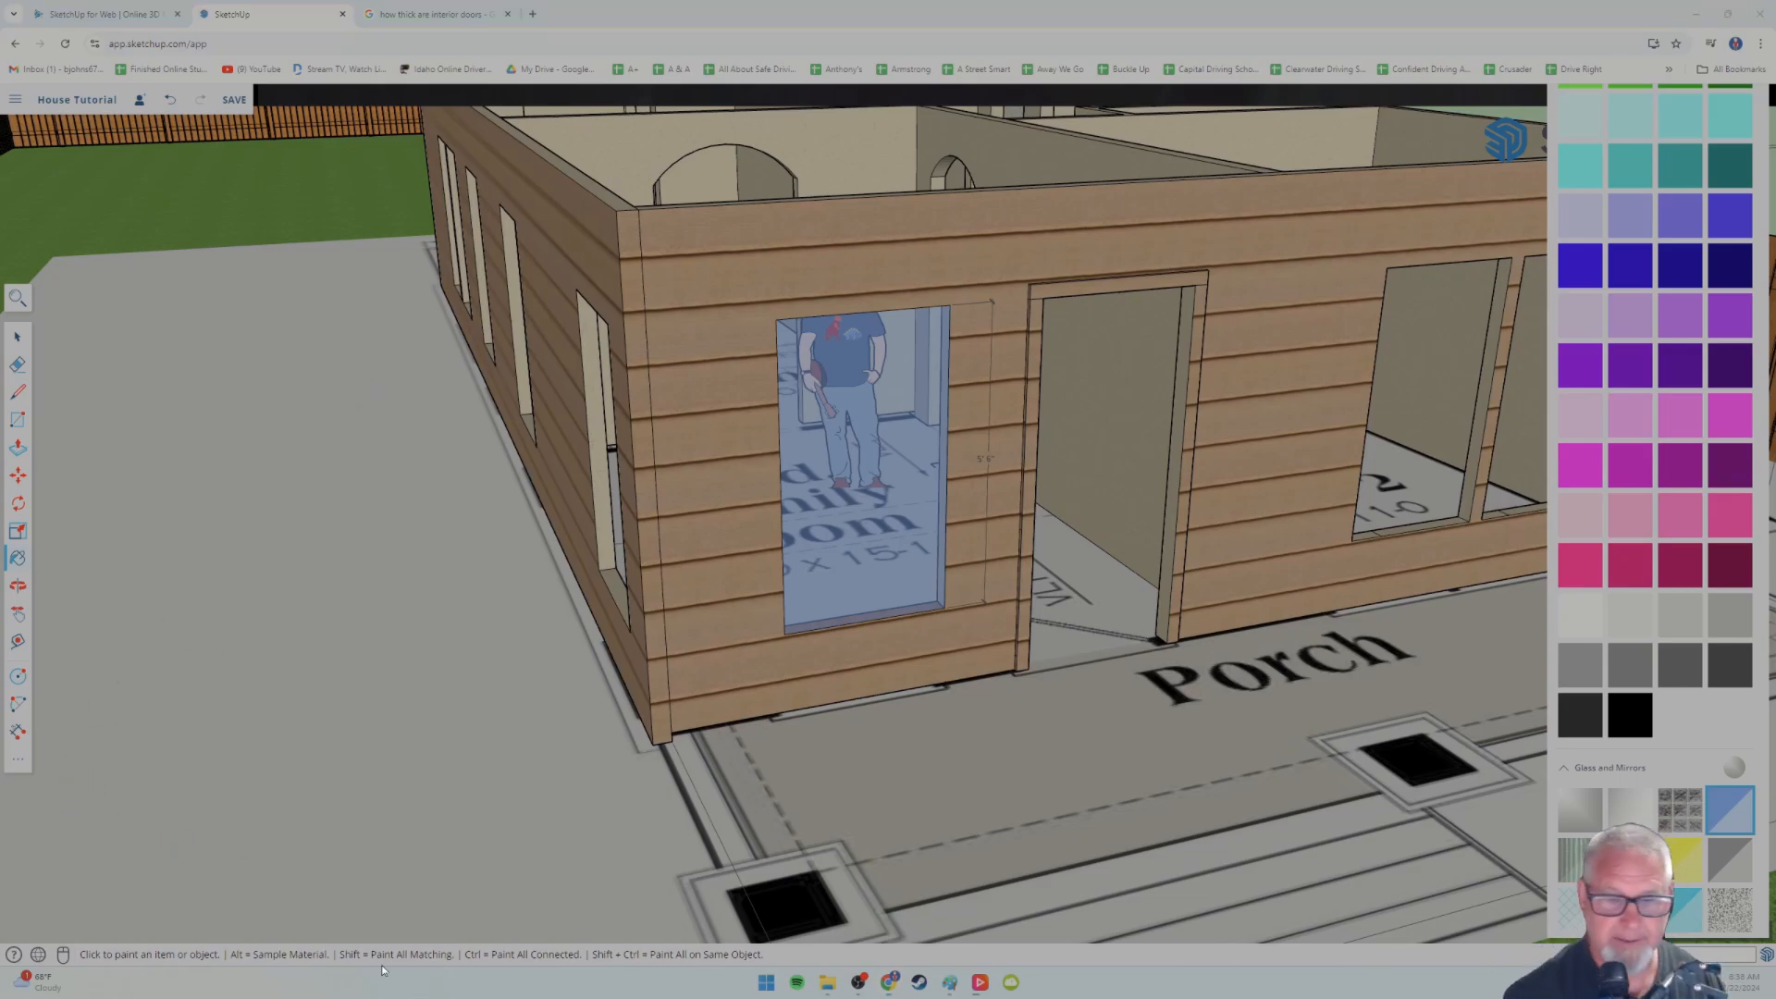
- Open the floorplan2 house picture from the Downloads folder in Paint and place it beside the model to compare the porch front
{"action": "key", "text": "alt+Tab"}
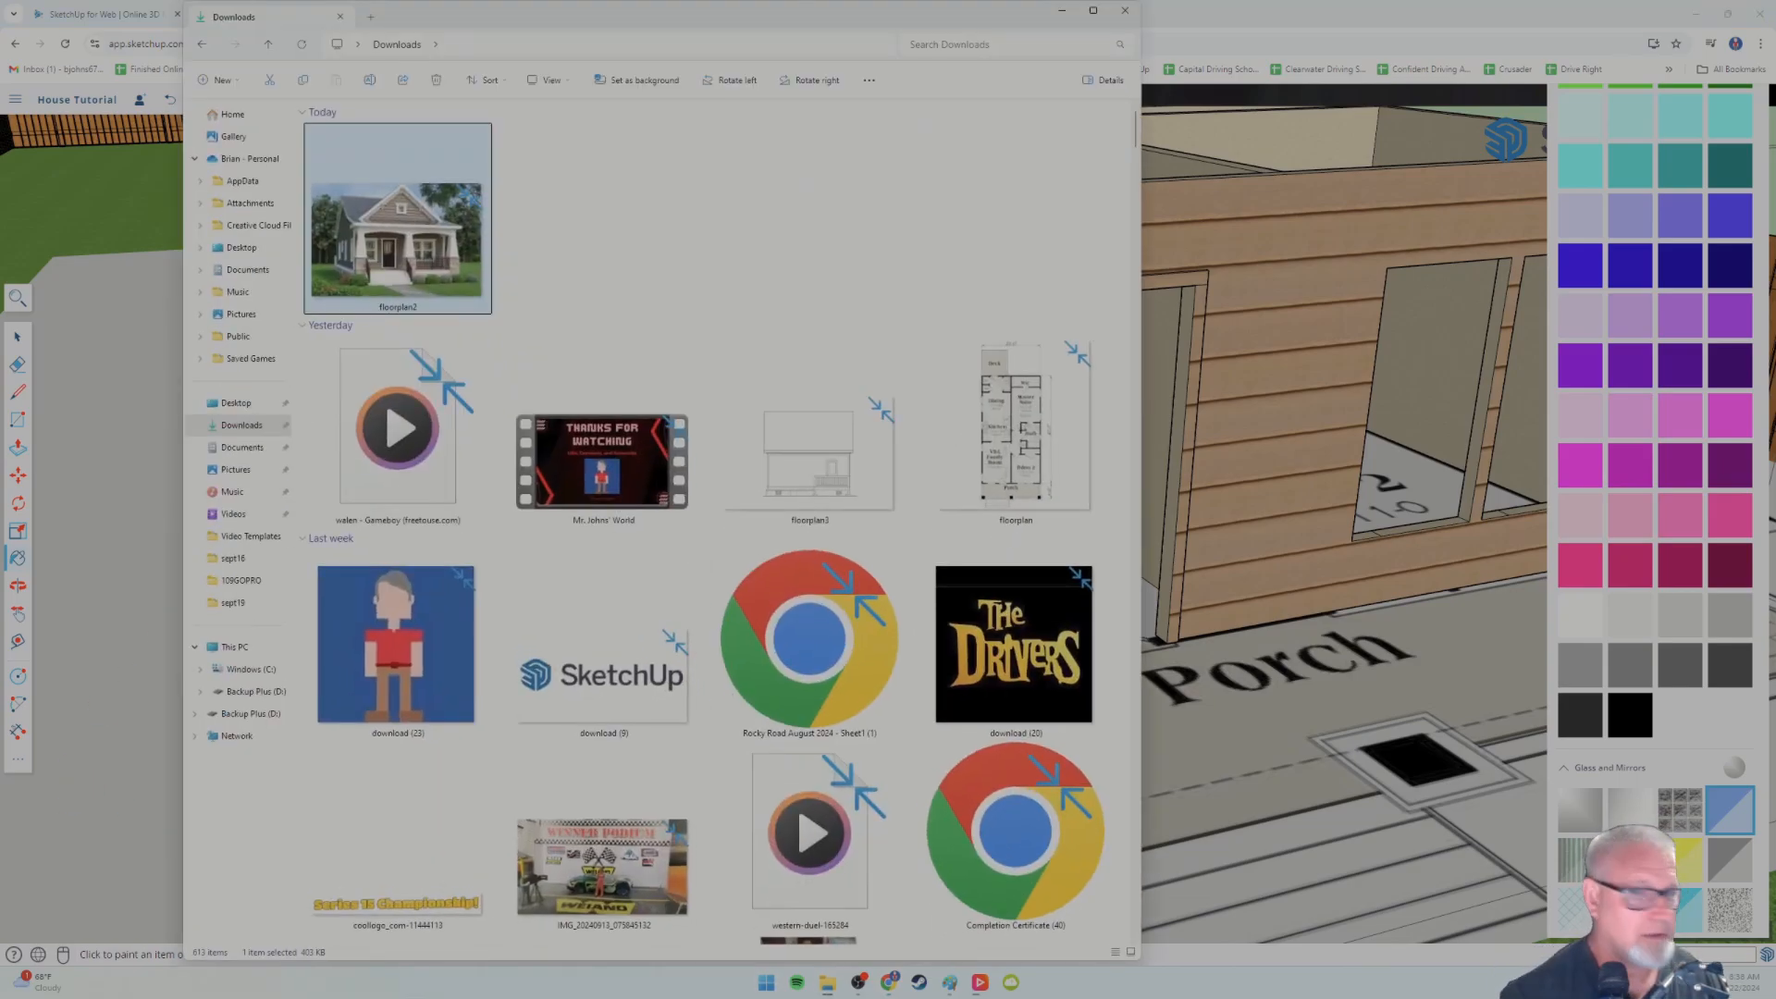
{"action": "double_click", "coordinate": [403, 248]}
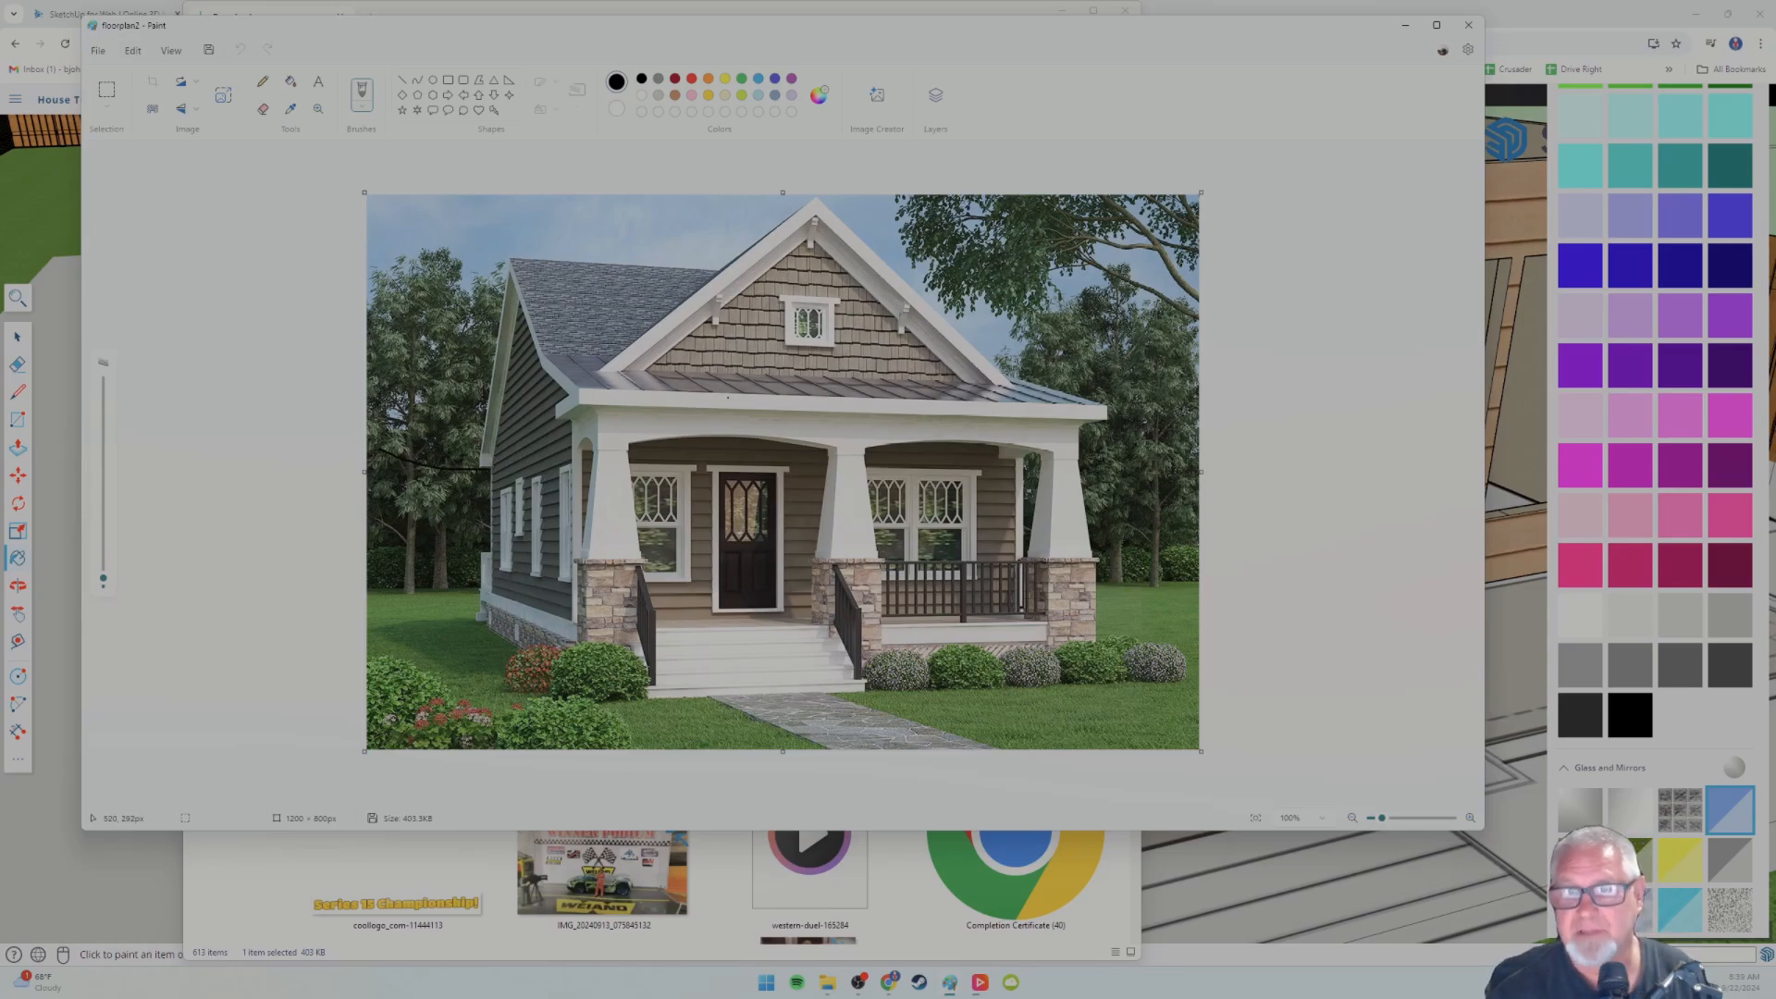
{"action": "mouse_move", "coordinate": [1339, 37]}
{"action": "left_mouse_down"}
{"action": "mouse_move", "coordinate": [437, 289]}
{"action": "mouse_move", "coordinate": [0, 289]}
{"action": "left_mouse_up"}
{"action": "left_click", "coordinate": [1127, 12]}
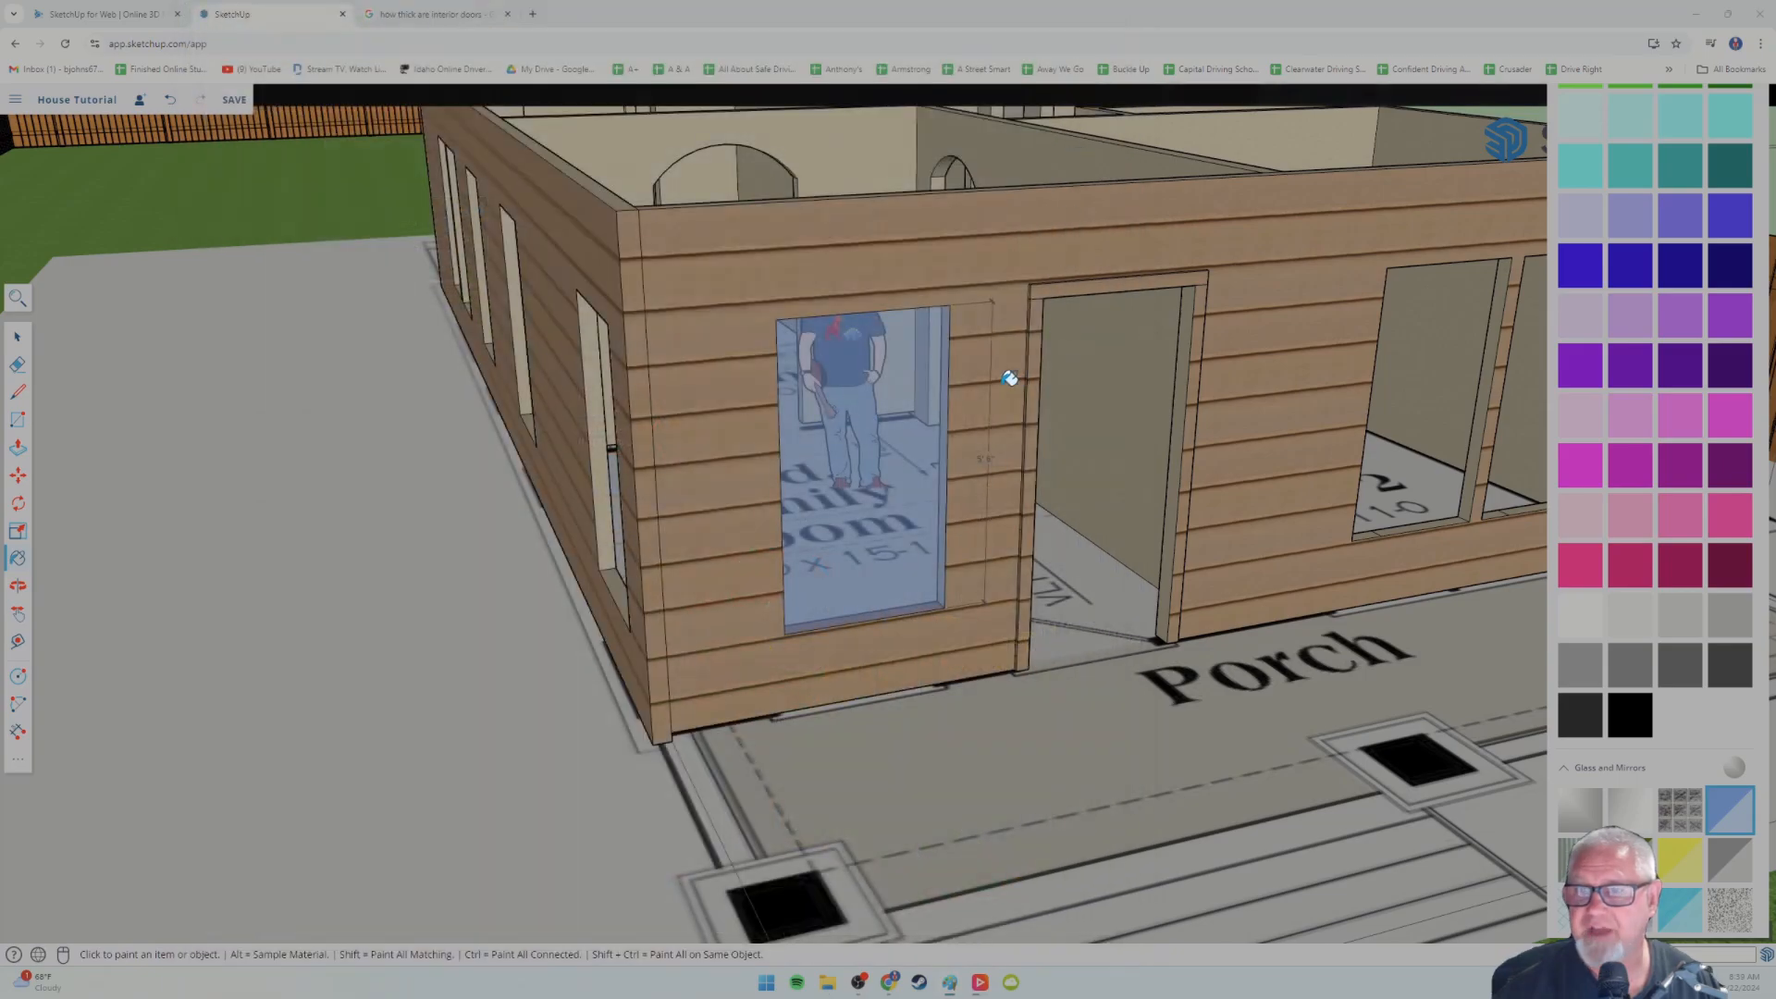
{"action": "scroll", "coordinate": [955, 404], "scroll_direction": "down", "scroll_amount": 5}
{"action": "middle_click_drag", "start_coordinate": [634, 386], "coordinate": [695, 340]}
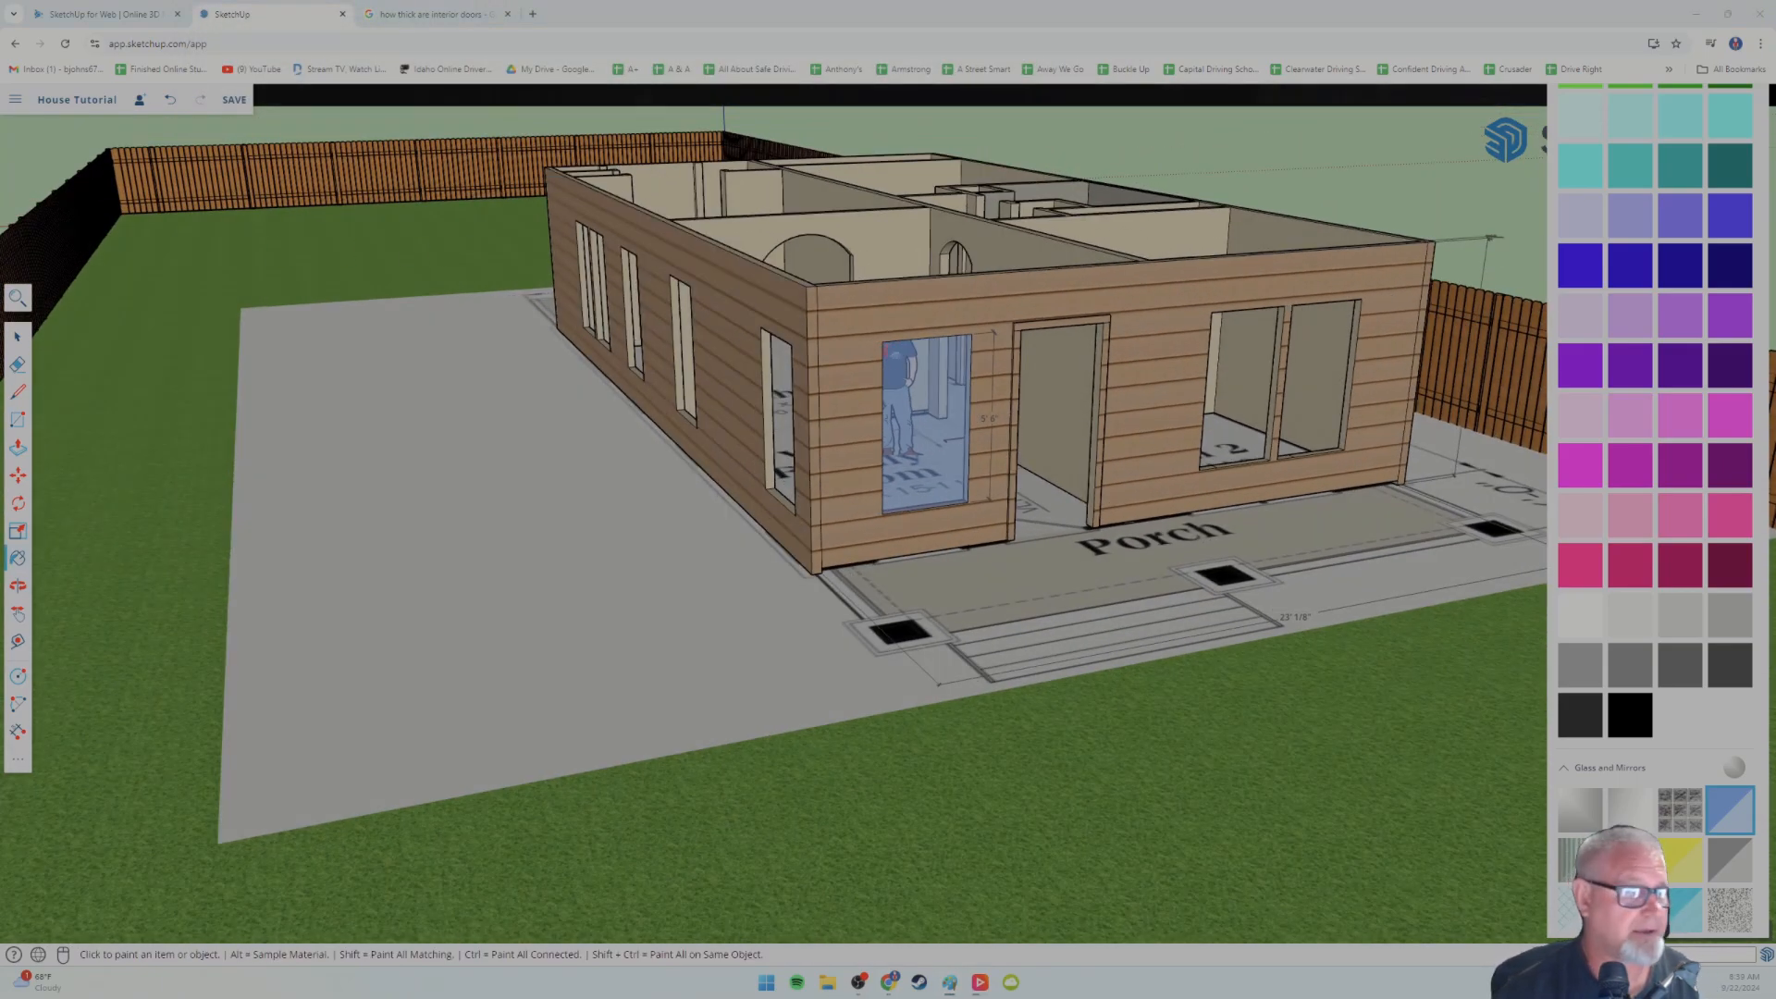
{"action": "mouse_move", "coordinate": [0, 278]}
{"action": "left_mouse_down"}
{"action": "mouse_move", "coordinate": [0, 252]}
{"action": "mouse_move", "coordinate": [217, 224]}
{"action": "mouse_move", "coordinate": [220, 186]}
{"action": "left_mouse_up"}
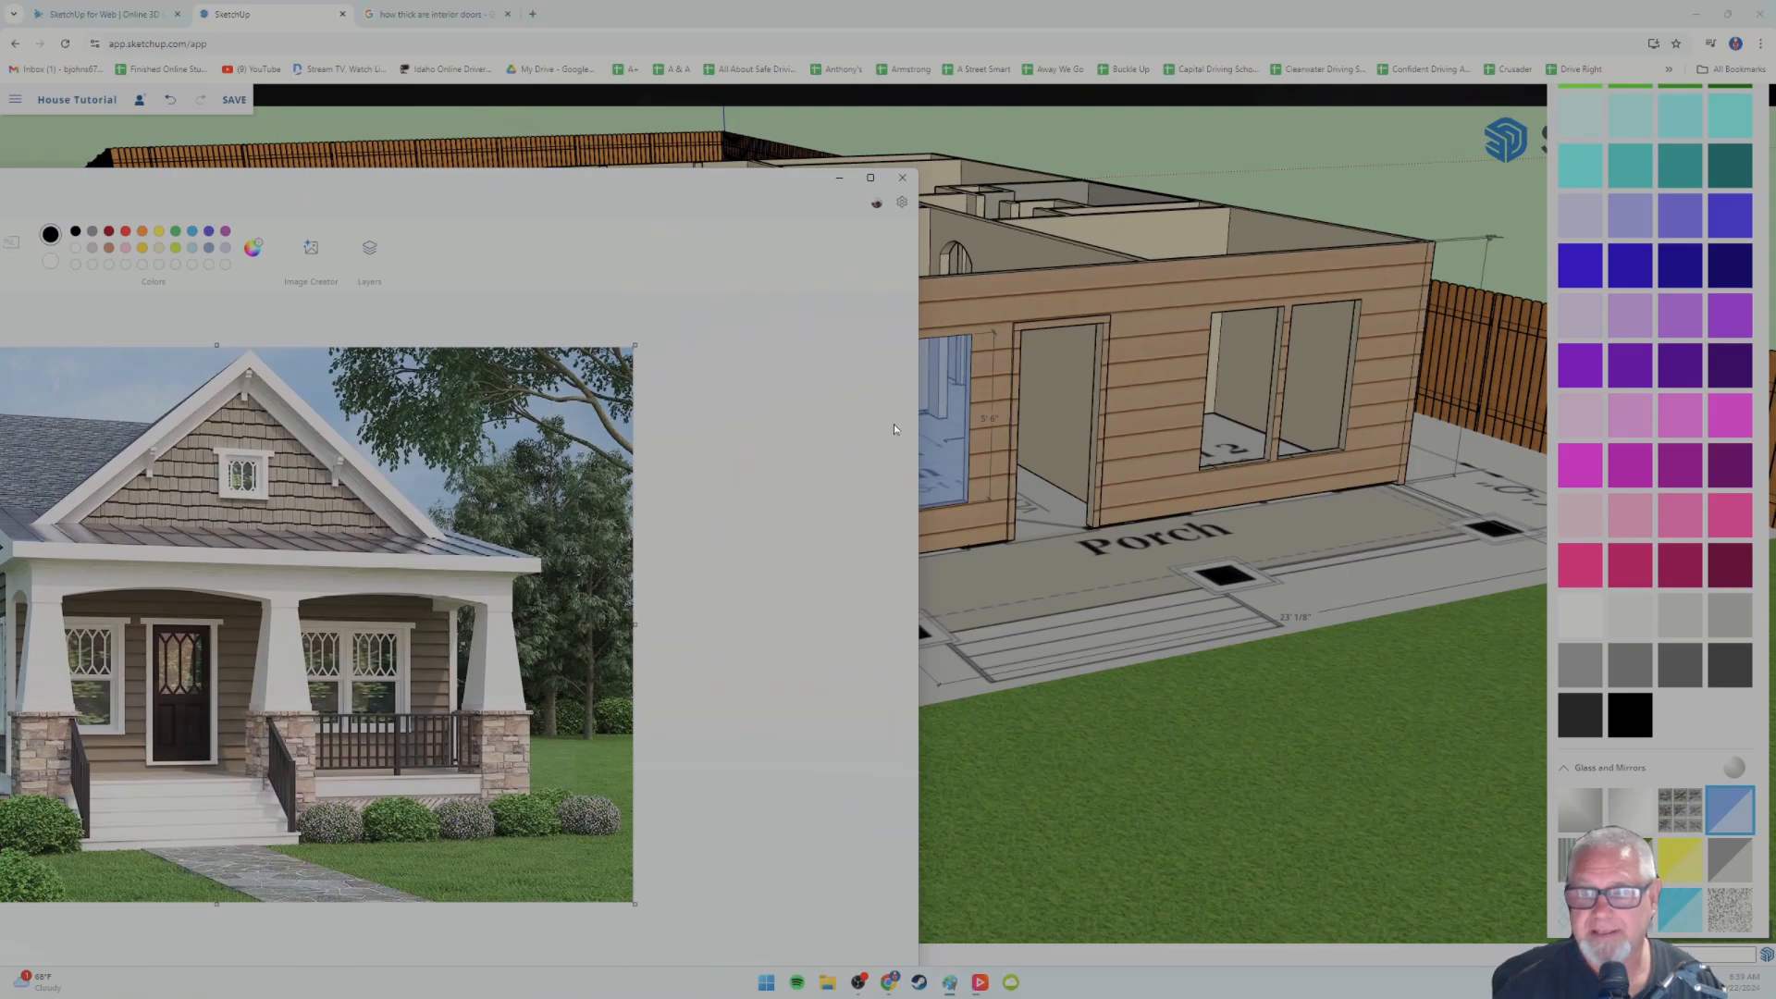
{"action": "left_click_drag", "start_coordinate": [920, 424], "coordinate": [514, 424]}
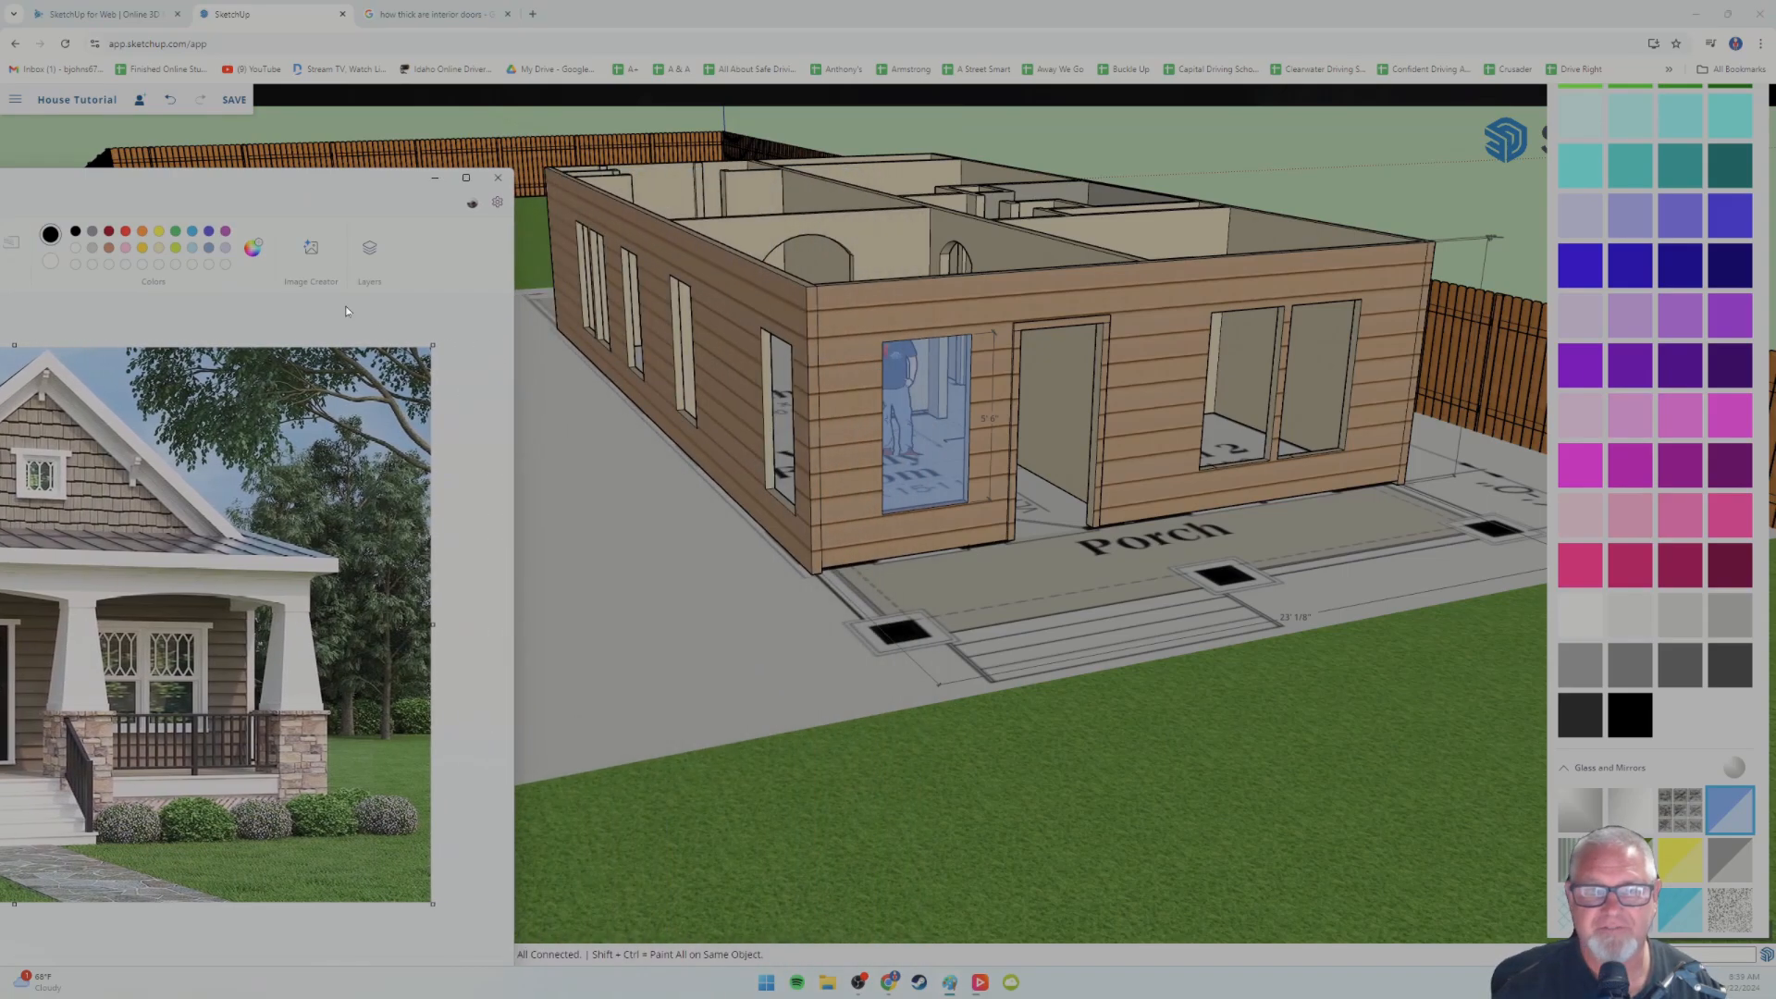
{"action": "mouse_move", "coordinate": [206, 197]}
{"action": "left_mouse_down"}
{"action": "mouse_move", "coordinate": [567, 126]}
{"action": "mouse_move", "coordinate": [453, 63]}
{"action": "left_mouse_up"}
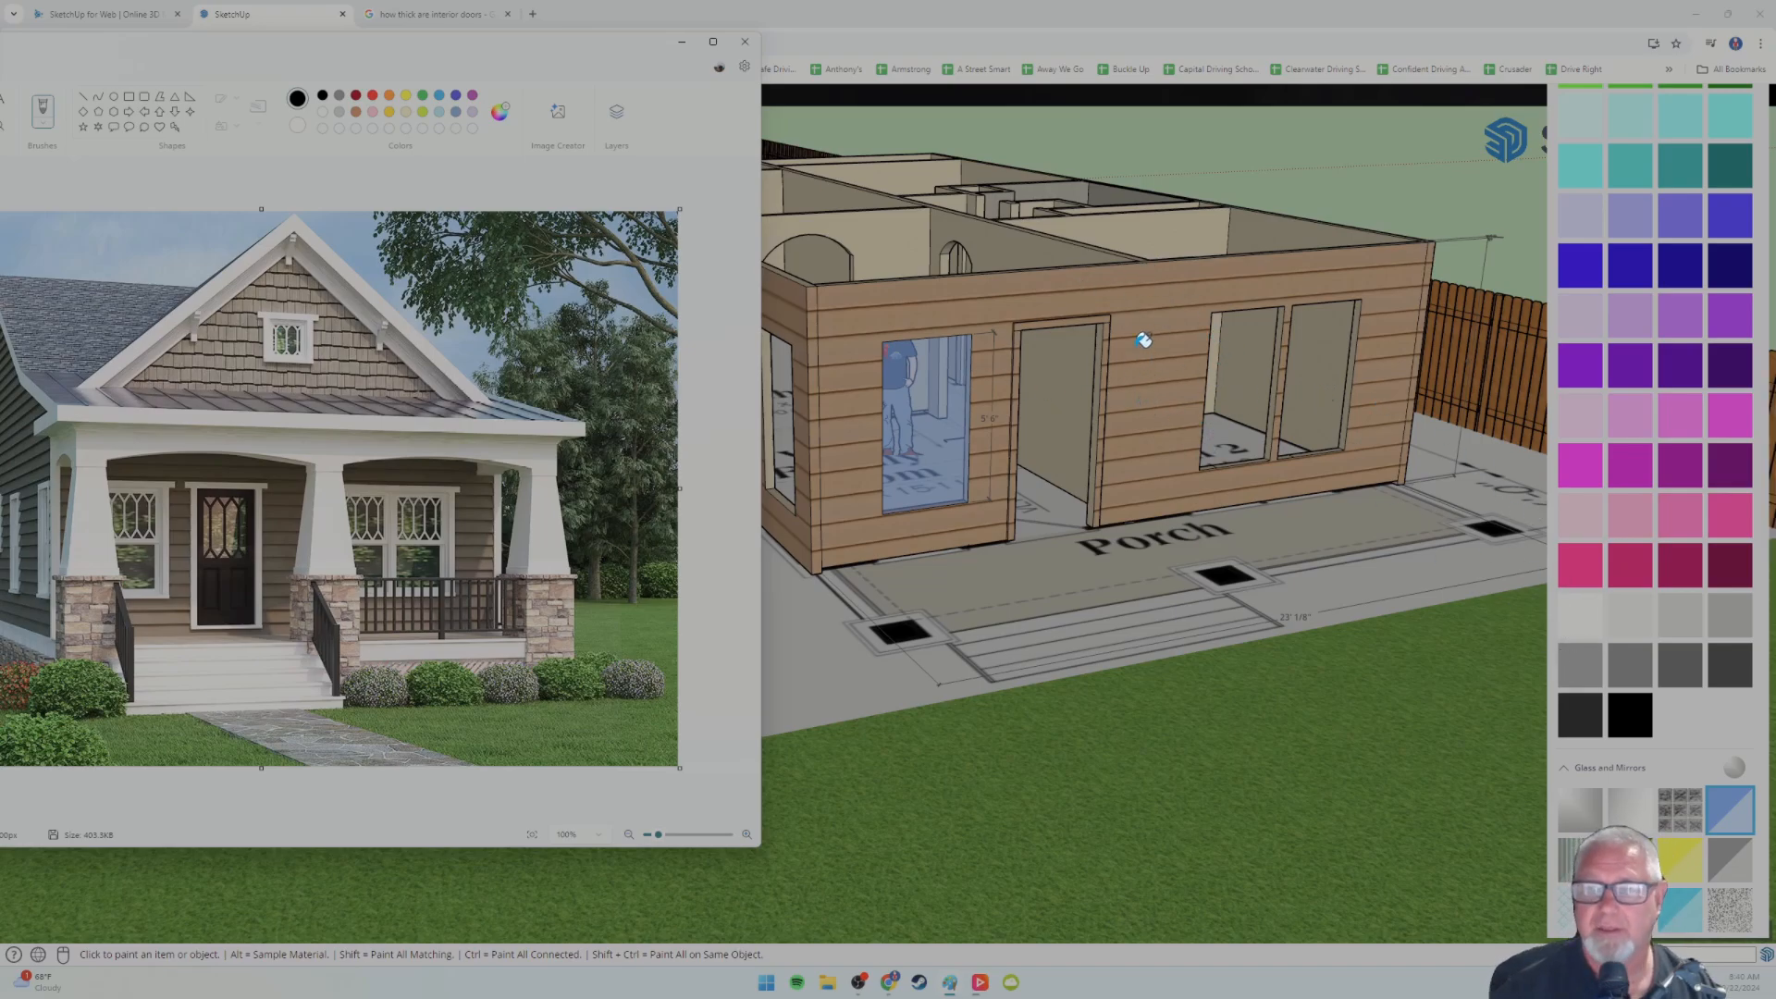
- Look over the whole house from the porch front and above, checking the glazed window, entry opening and interior rooms
{"action": "middle_click_drag", "start_coordinate": [1134, 516], "coordinate": [1043, 456]}
{"action": "middle_click_drag", "start_coordinate": [915, 504], "coordinate": [943, 469]}
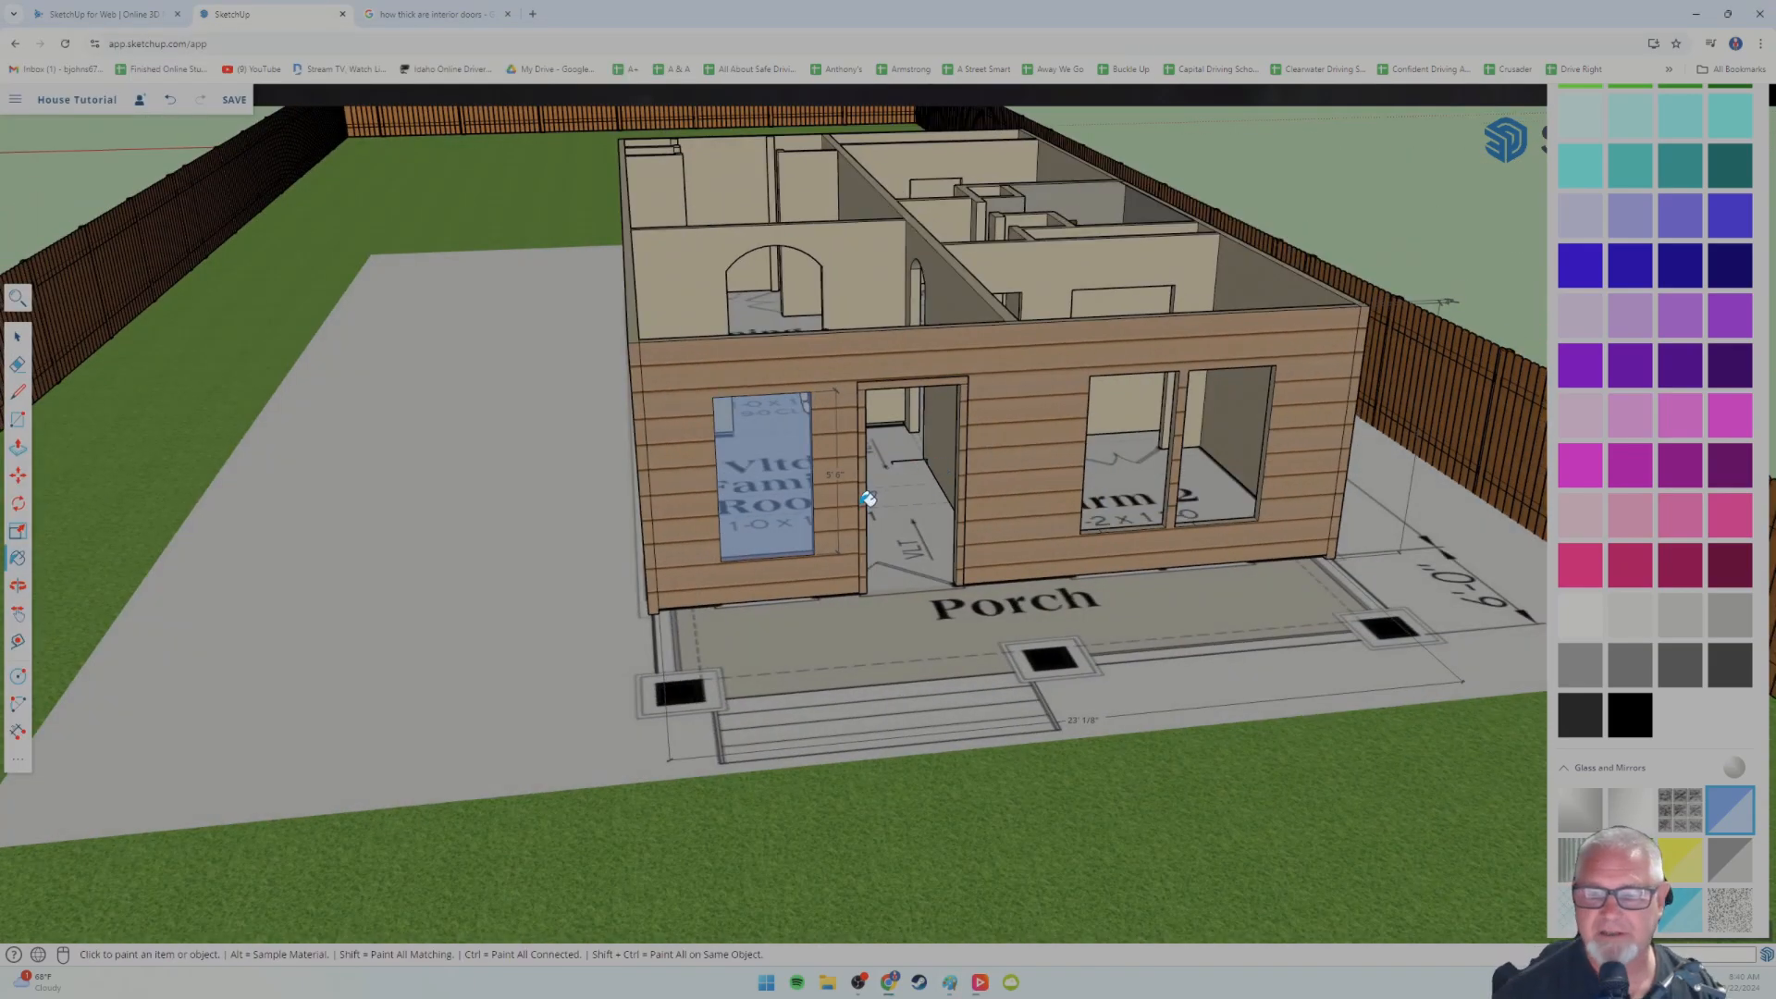
{"action": "middle_click_drag", "start_coordinate": [871, 520], "coordinate": [838, 564]}
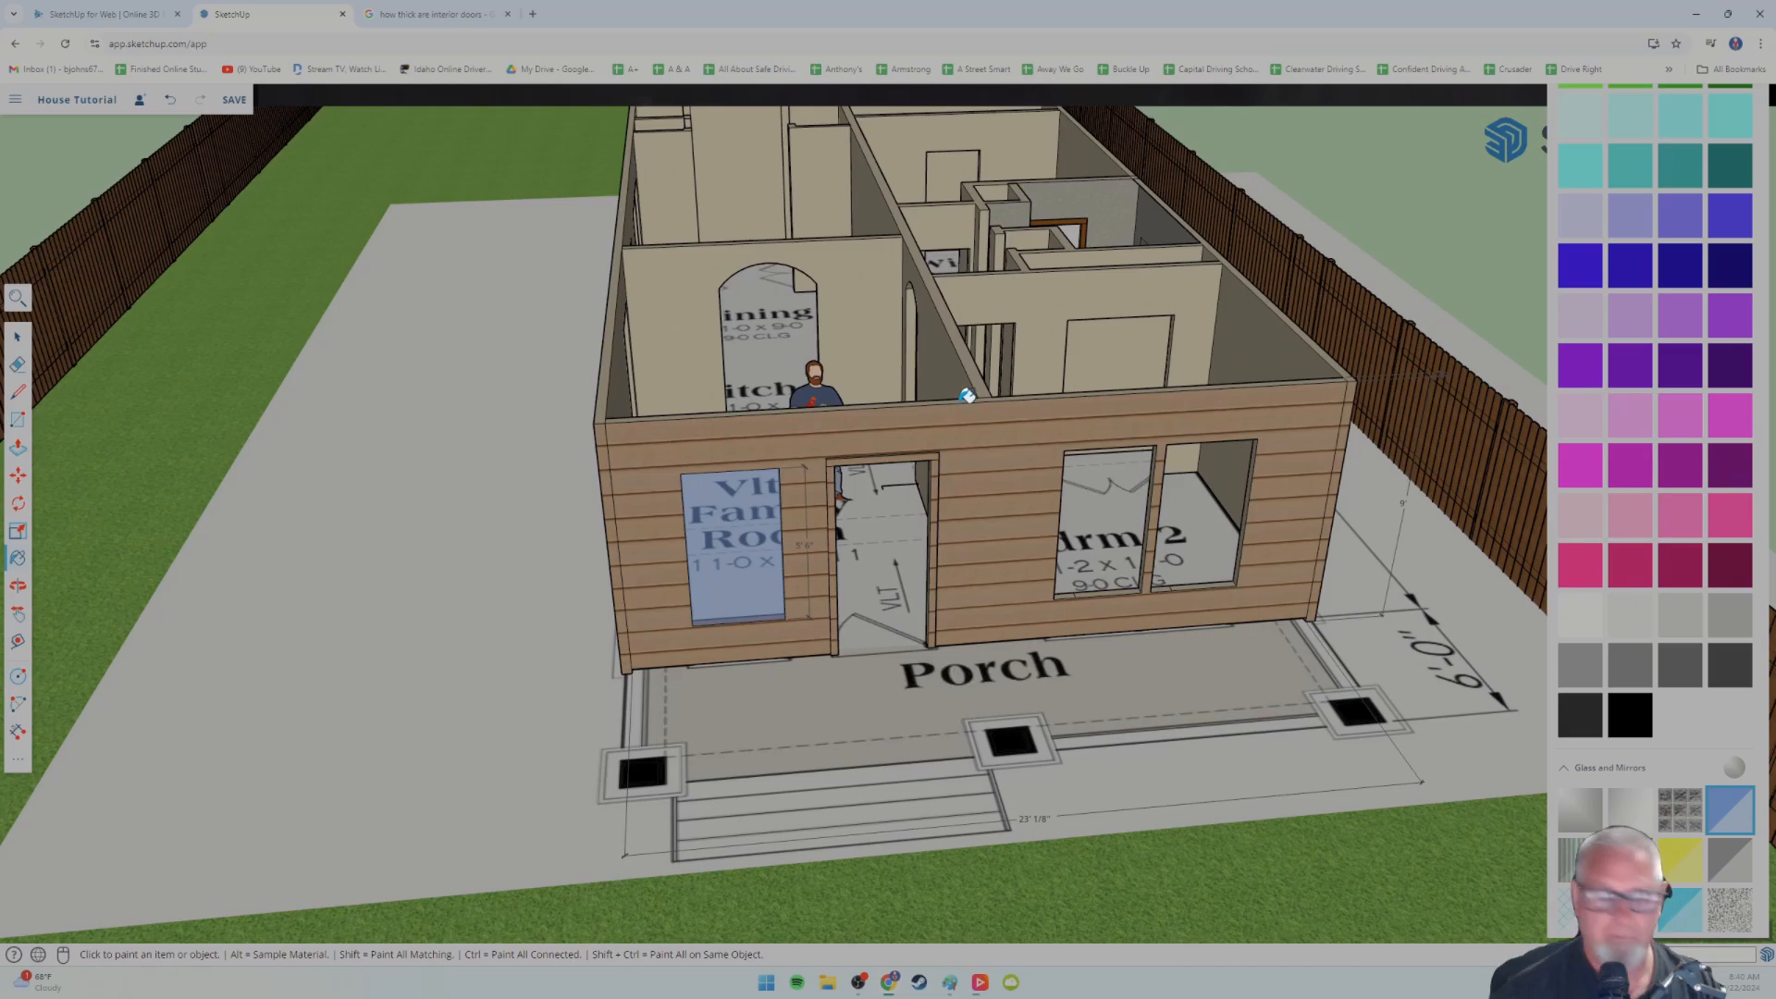
{"action": "mouse_move", "coordinate": [884, 489]}
{"action": "middle_mouse_down"}
{"action": "mouse_move", "coordinate": [856, 503]}
{"action": "mouse_move", "coordinate": [841, 469]}
{"action": "mouse_move", "coordinate": [897, 431]}
{"action": "mouse_move", "coordinate": [841, 543]}
{"action": "mouse_move", "coordinate": [831, 528]}
{"action": "middle_mouse_up"}
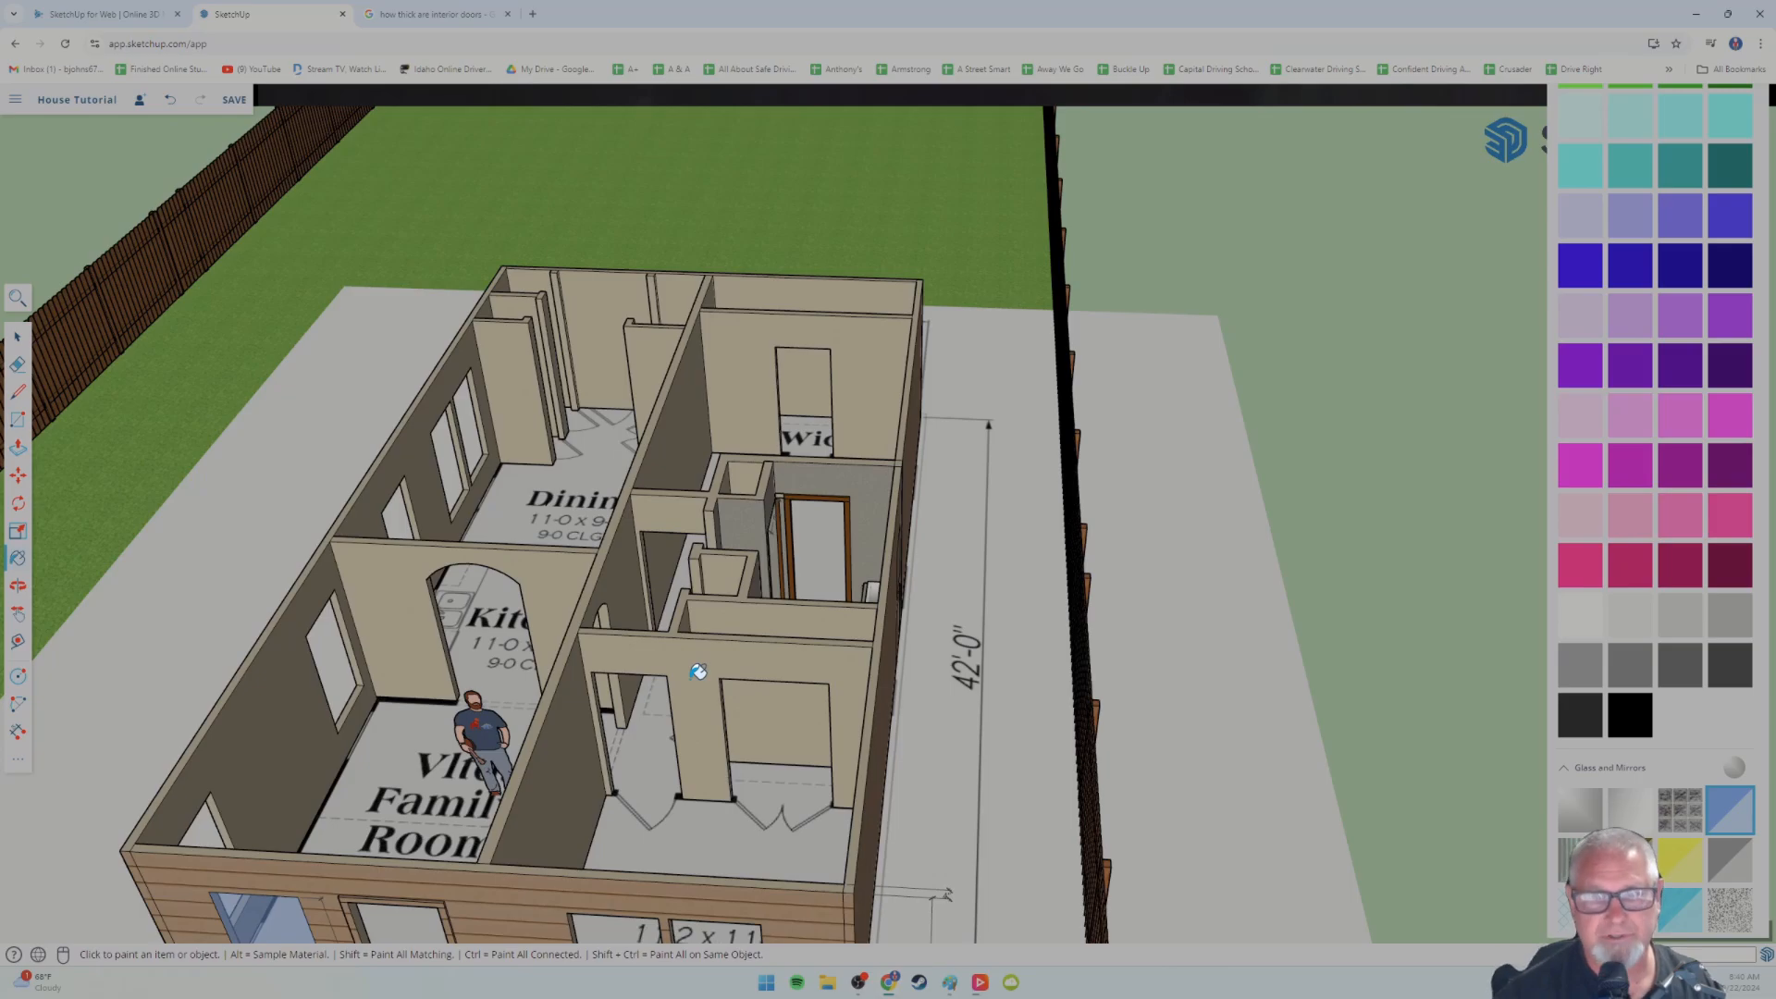
{"action": "scroll", "coordinate": [703, 673], "scroll_direction": "up", "scroll_amount": 3}
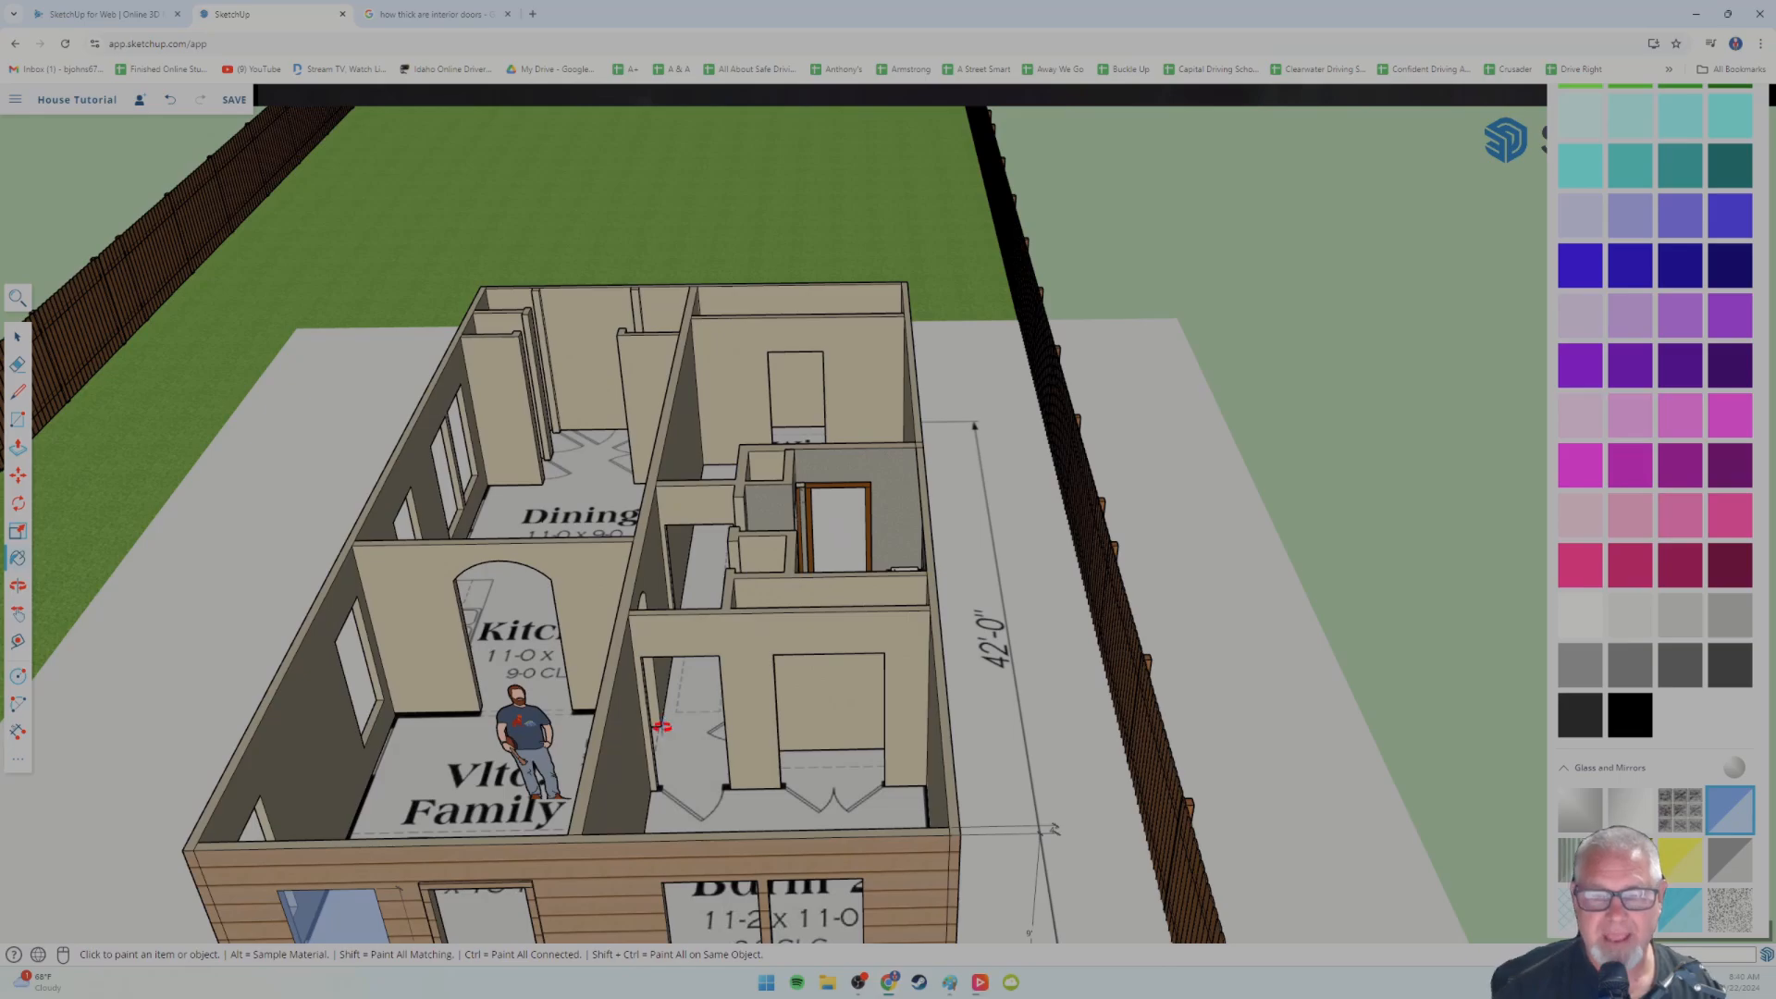
{"action": "middle_click_drag", "start_coordinate": [662, 725], "coordinate": [682, 681]}
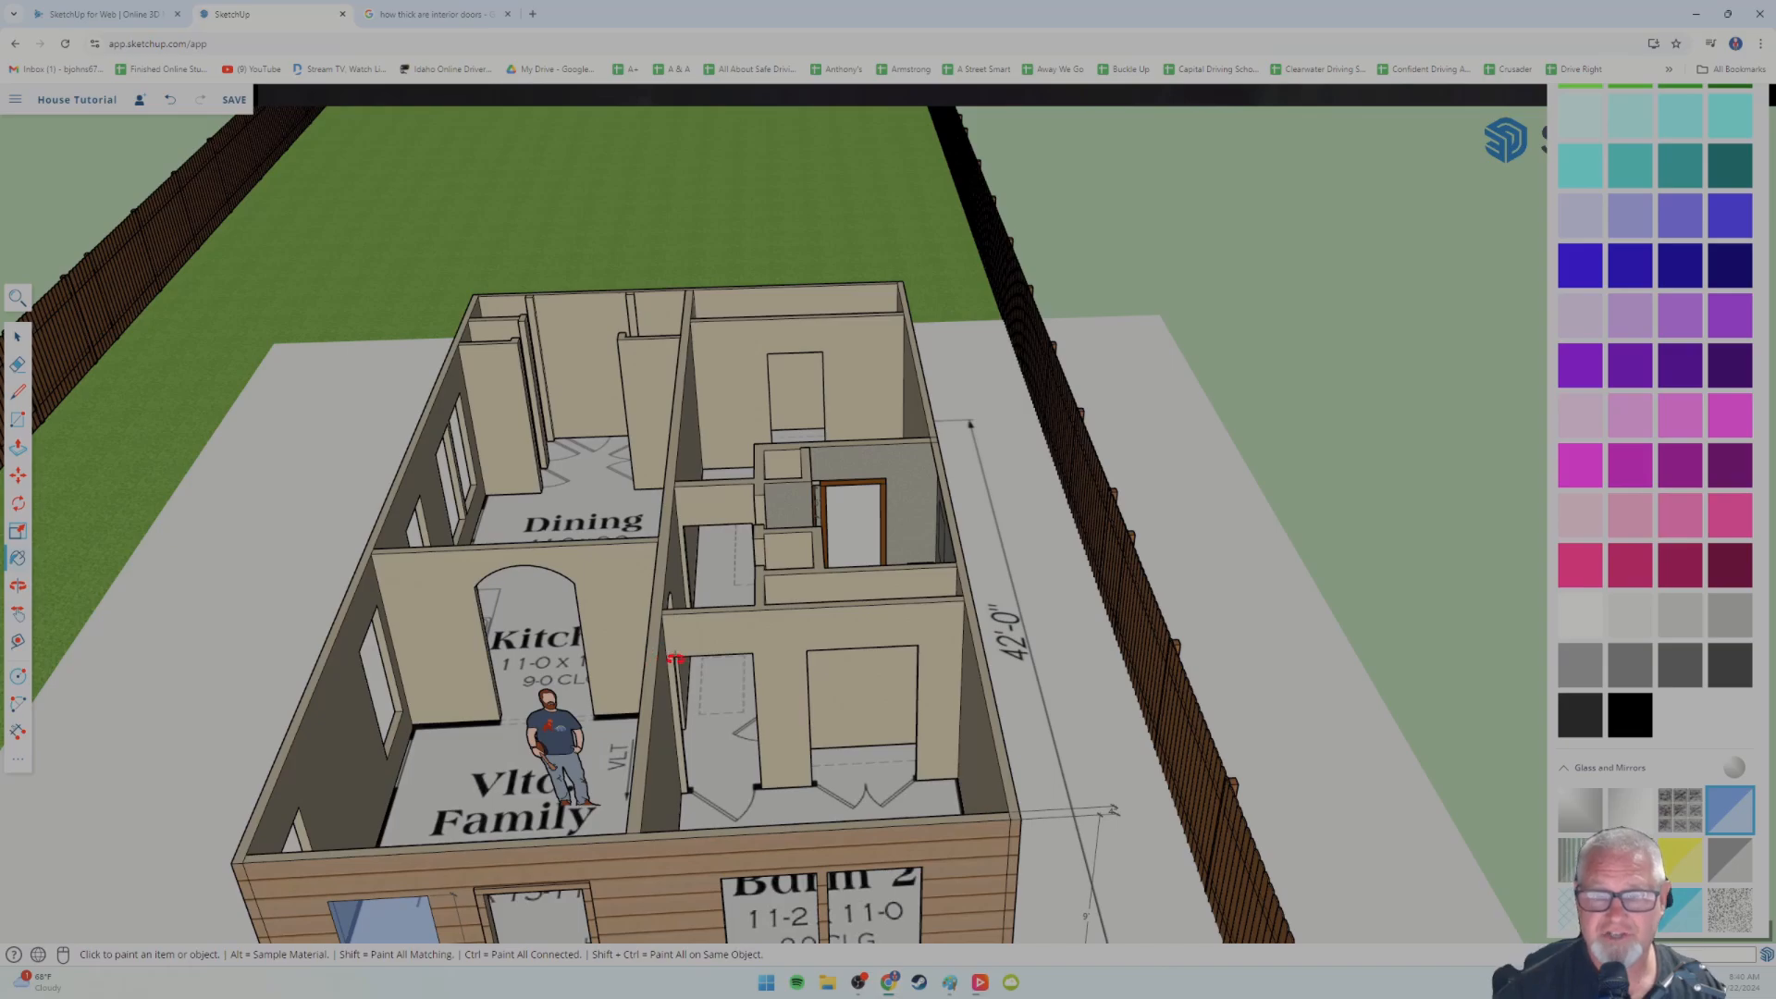
{"action": "mouse_move", "coordinate": [676, 650]}
{"action": "middle_mouse_down"}
{"action": "mouse_move", "coordinate": [852, 640]}
{"action": "mouse_move", "coordinate": [741, 675]}
{"action": "mouse_move", "coordinate": [849, 730]}
{"action": "mouse_move", "coordinate": [1063, 730]}
{"action": "mouse_move", "coordinate": [777, 675]}
{"action": "mouse_move", "coordinate": [1051, 702]}
{"action": "mouse_move", "coordinate": [577, 608]}
{"action": "middle_mouse_up"}
- Examine the bathroom's framed mirror, sink vanity and patterned wall from above, moving back out past the arched openings
{"action": "scroll", "coordinate": [723, 674], "scroll_direction": "up", "scroll_amount": 3}
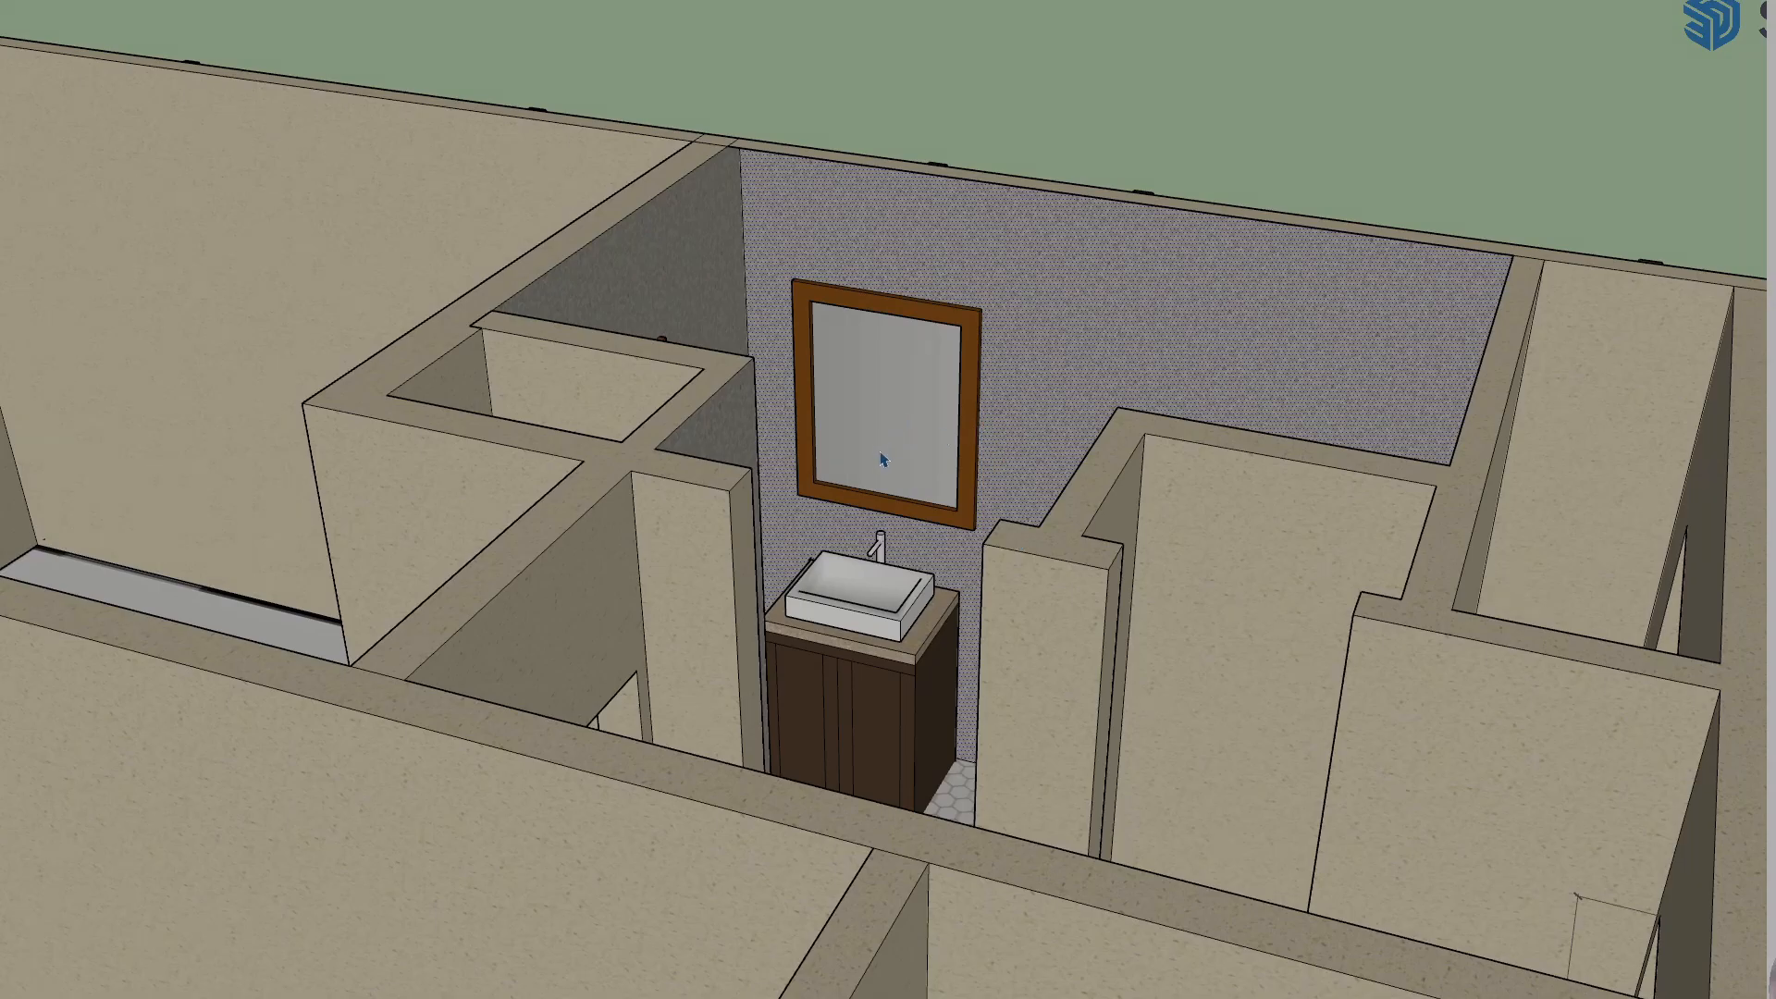
{"action": "scroll", "coordinate": [881, 459], "scroll_direction": "up", "scroll_amount": 3}
{"action": "scroll", "coordinate": [882, 459], "scroll_direction": "up", "scroll_amount": 2}
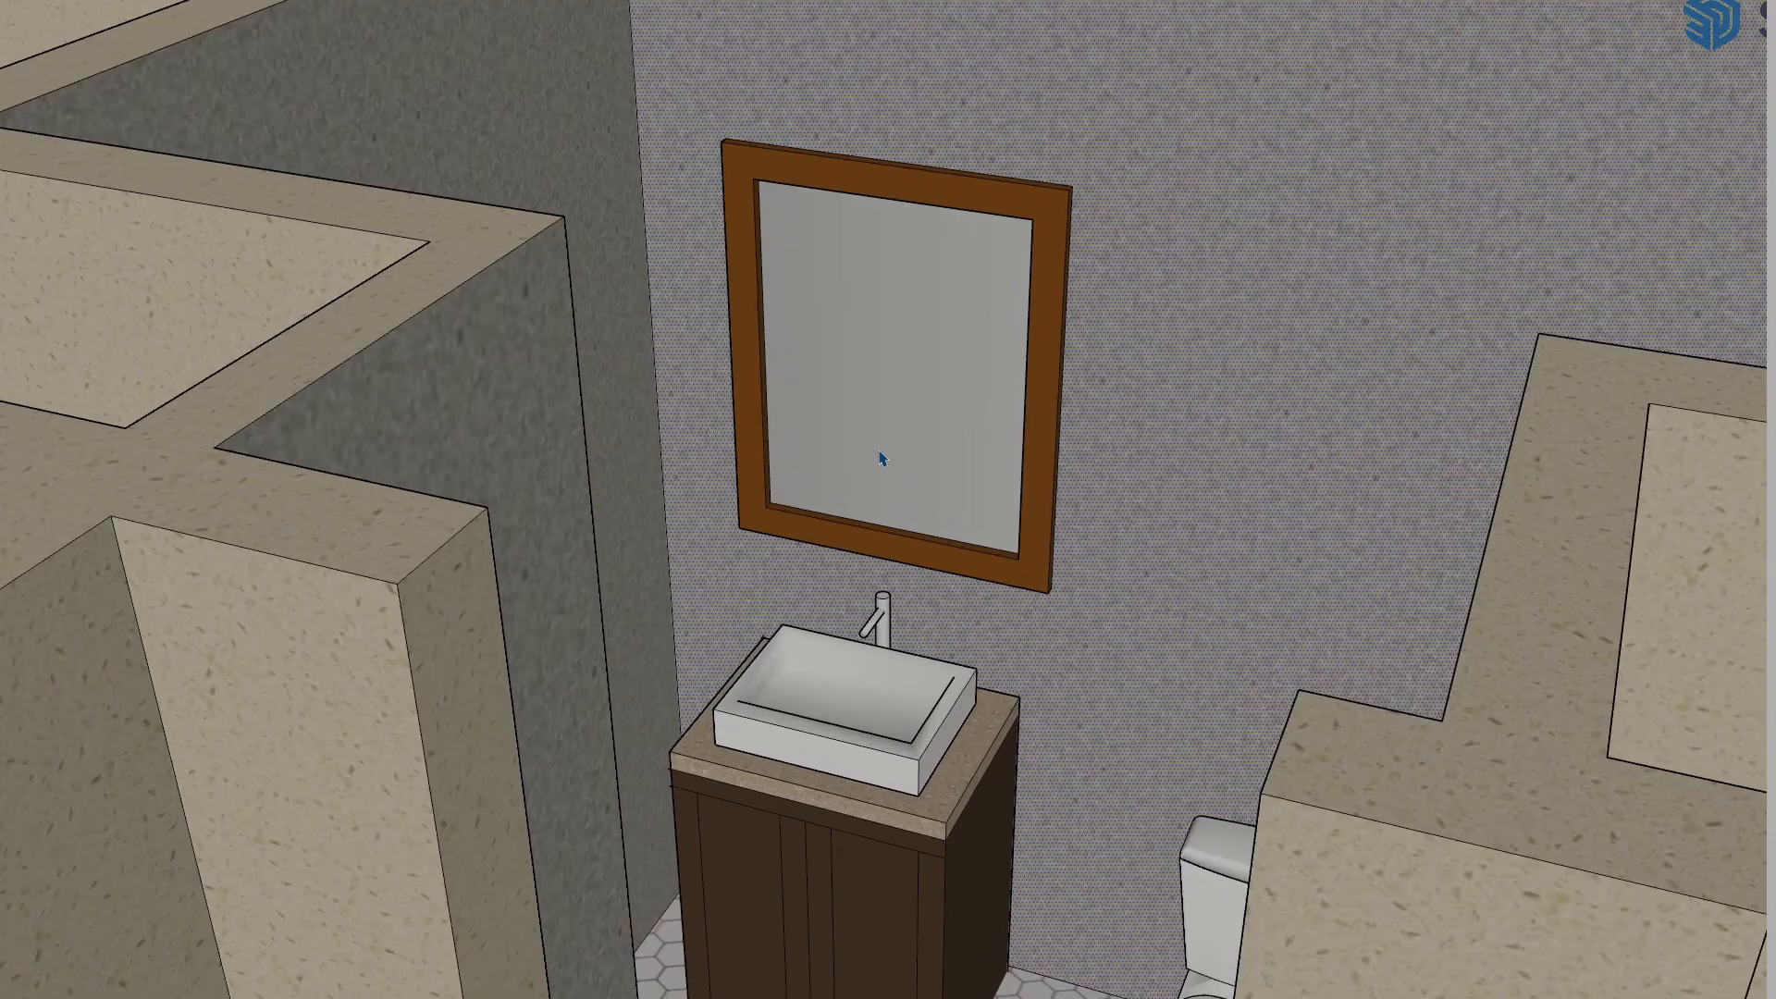
{"action": "middle_click_drag", "start_coordinate": [882, 457], "coordinate": [814, 487]}
{"action": "scroll", "coordinate": [803, 495], "scroll_direction": "up", "scroll_amount": 2}
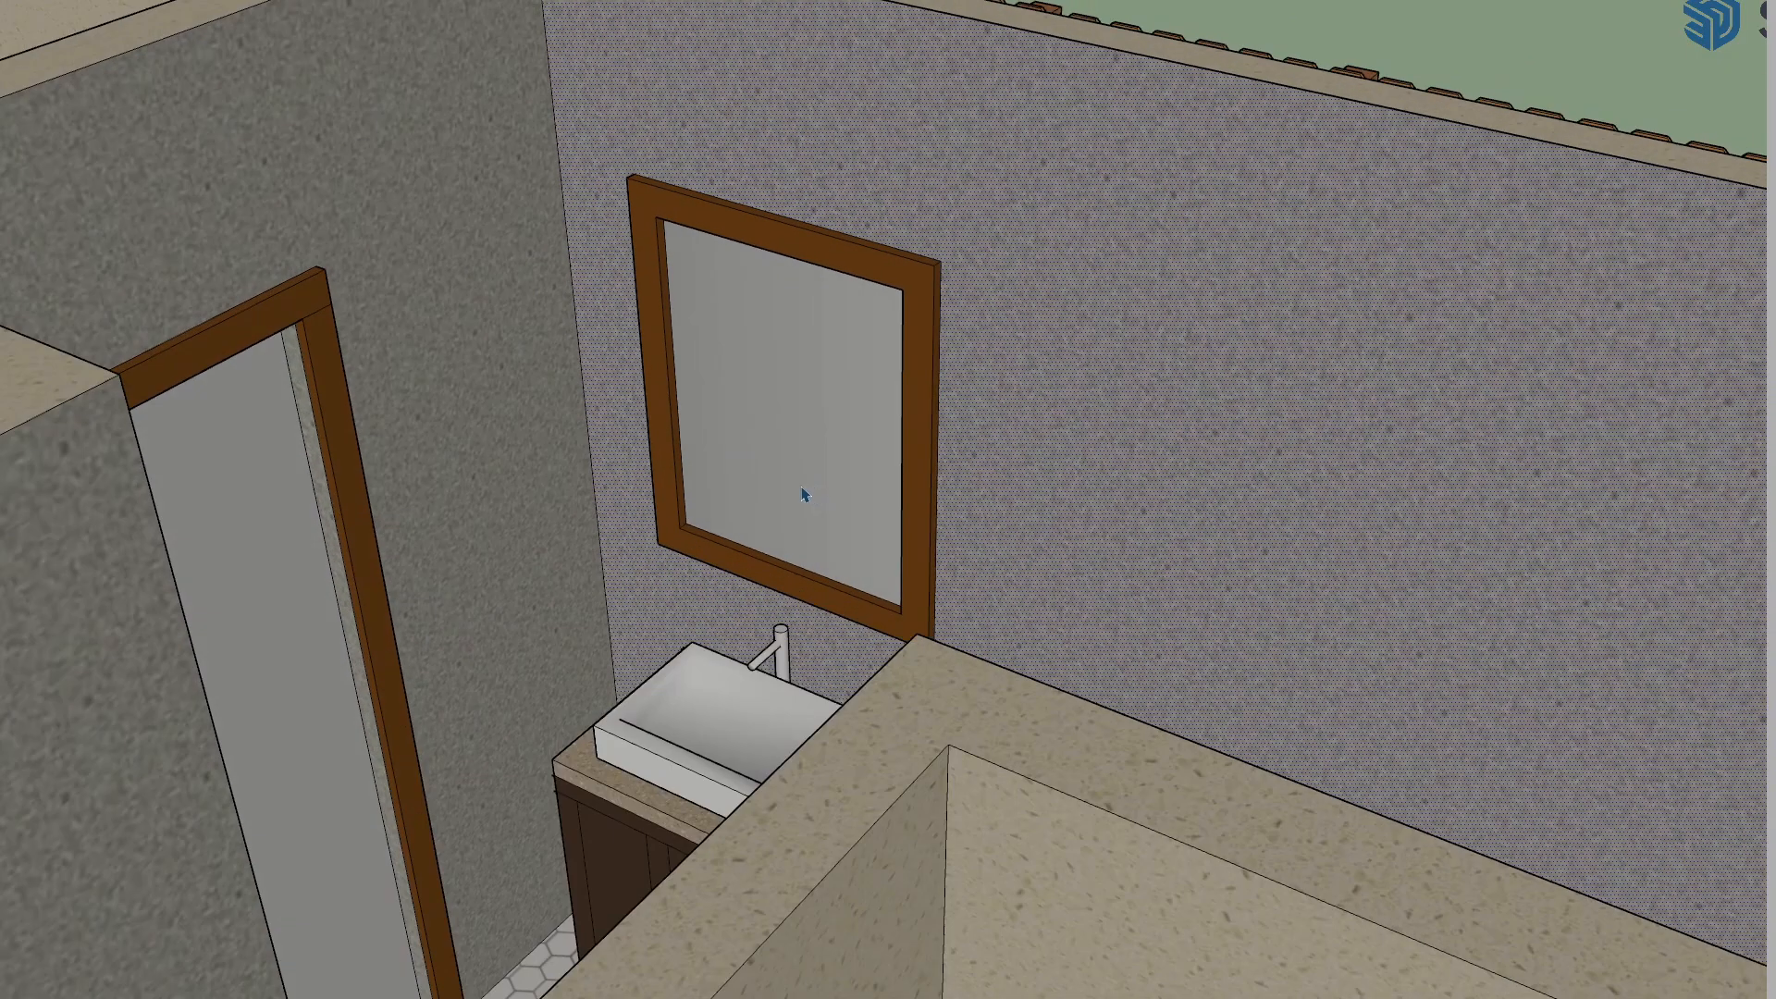
{"action": "middle_click_drag", "start_coordinate": [627, 313], "coordinate": [614, 478]}
{"action": "scroll", "coordinate": [615, 477], "scroll_direction": "down", "scroll_amount": 5}
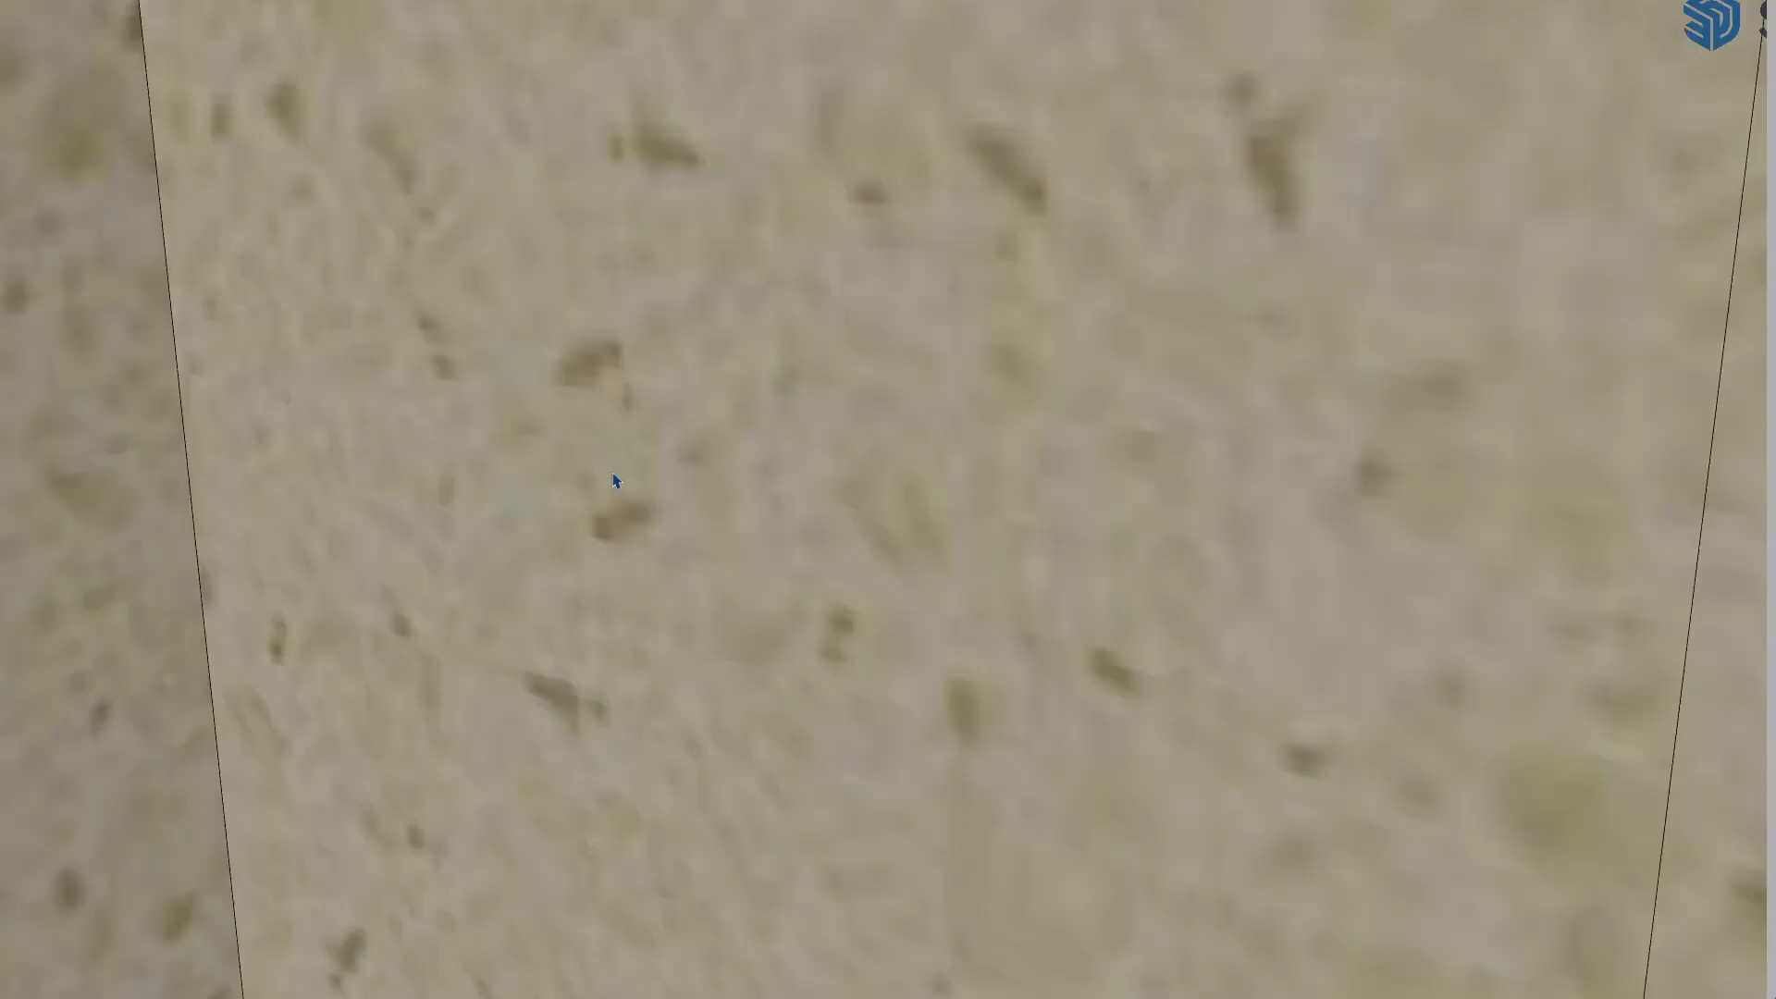
{"action": "scroll", "coordinate": [601, 488], "scroll_direction": "down", "scroll_amount": 6}
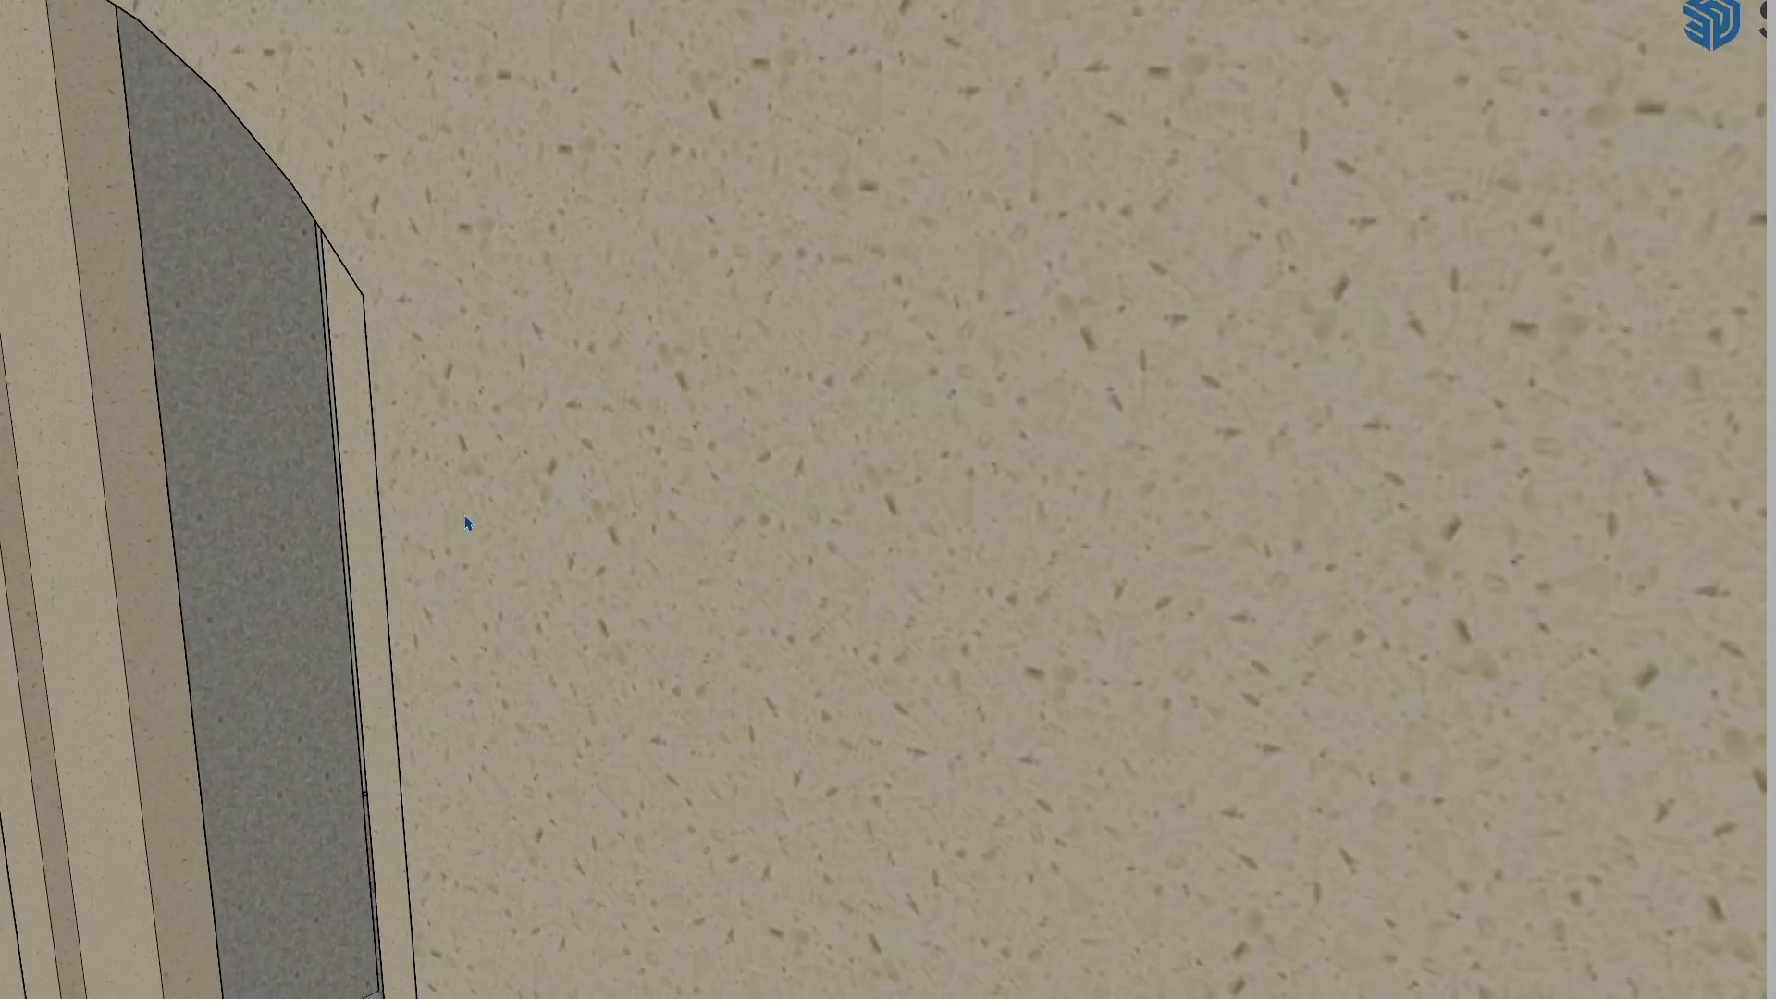
{"action": "middle_click_drag", "start_coordinate": [342, 566], "coordinate": [432, 551]}
{"action": "scroll", "coordinate": [432, 552], "scroll_direction": "down", "scroll_amount": 4}
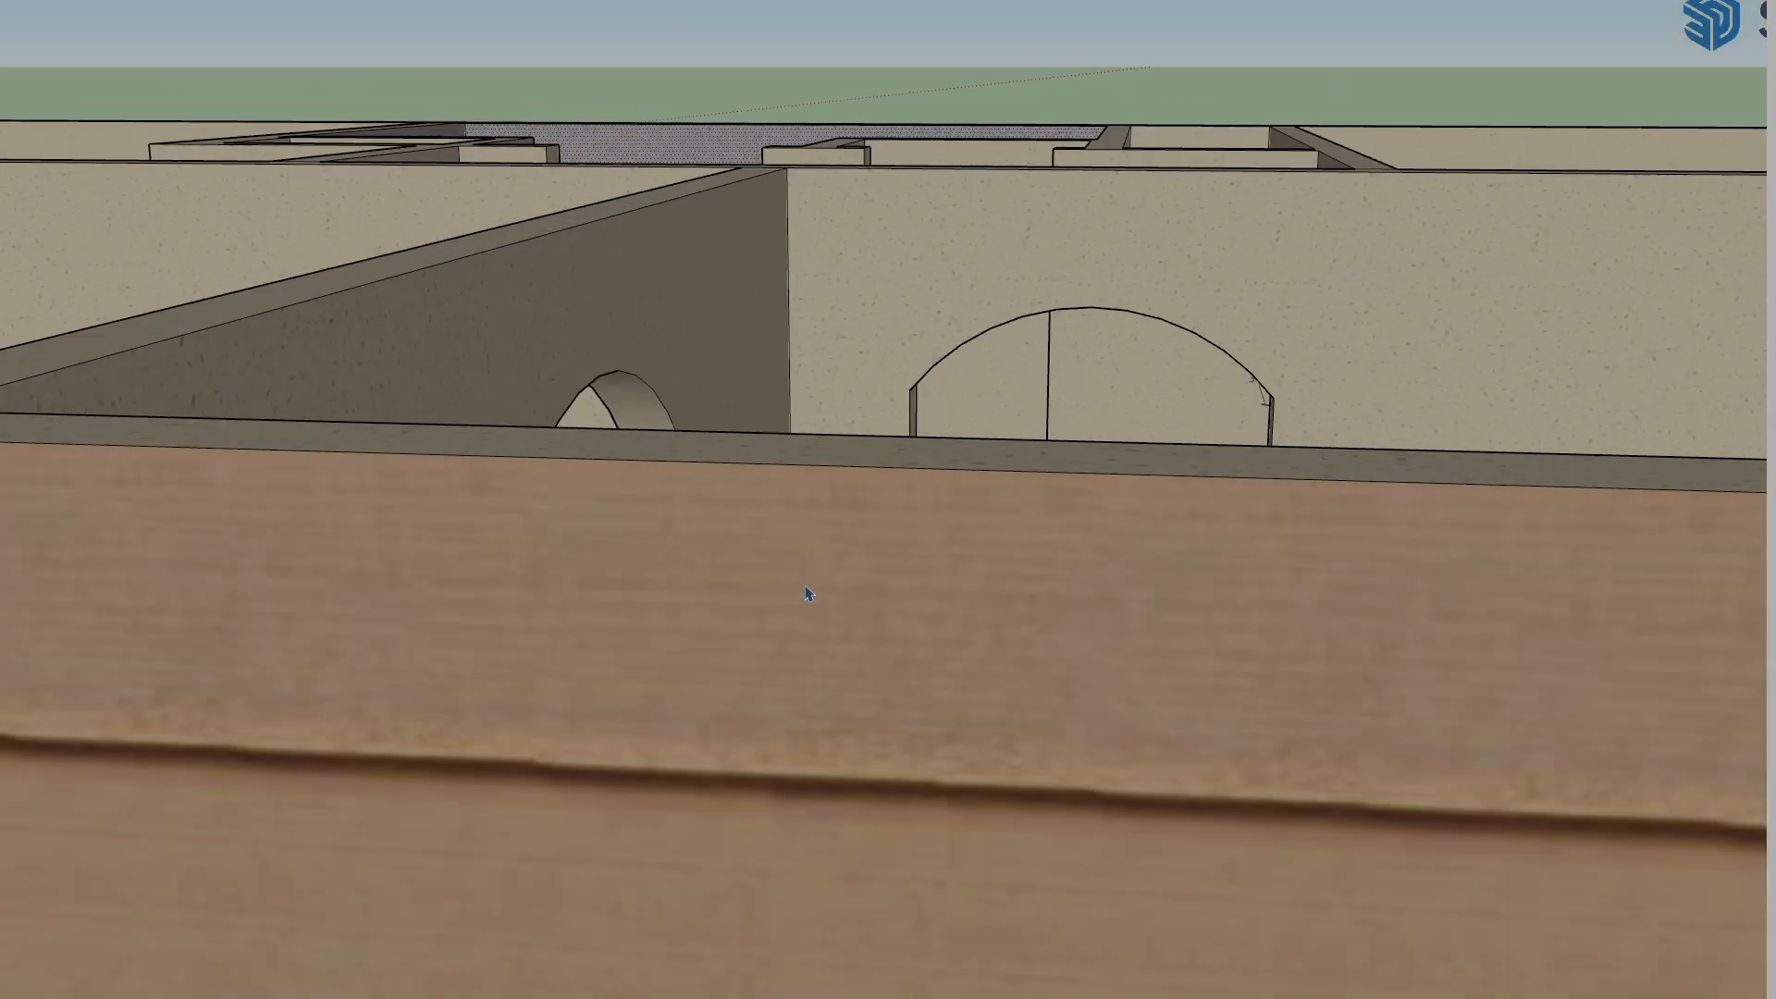
- Examine the long side wall of the house and its row of window openings from outside, back to the porch corner
{"action": "middle_click_drag", "start_coordinate": [684, 570], "coordinate": [773, 579]}
{"action": "scroll", "coordinate": [773, 579], "scroll_direction": "down", "scroll_amount": 2}
{"action": "scroll", "coordinate": [728, 293], "scroll_direction": "down", "scroll_amount": 2}
{"action": "middle_click_drag", "start_coordinate": [694, 531], "coordinate": [579, 591]}
{"action": "scroll", "coordinate": [579, 623], "scroll_direction": "down", "scroll_amount": 5}
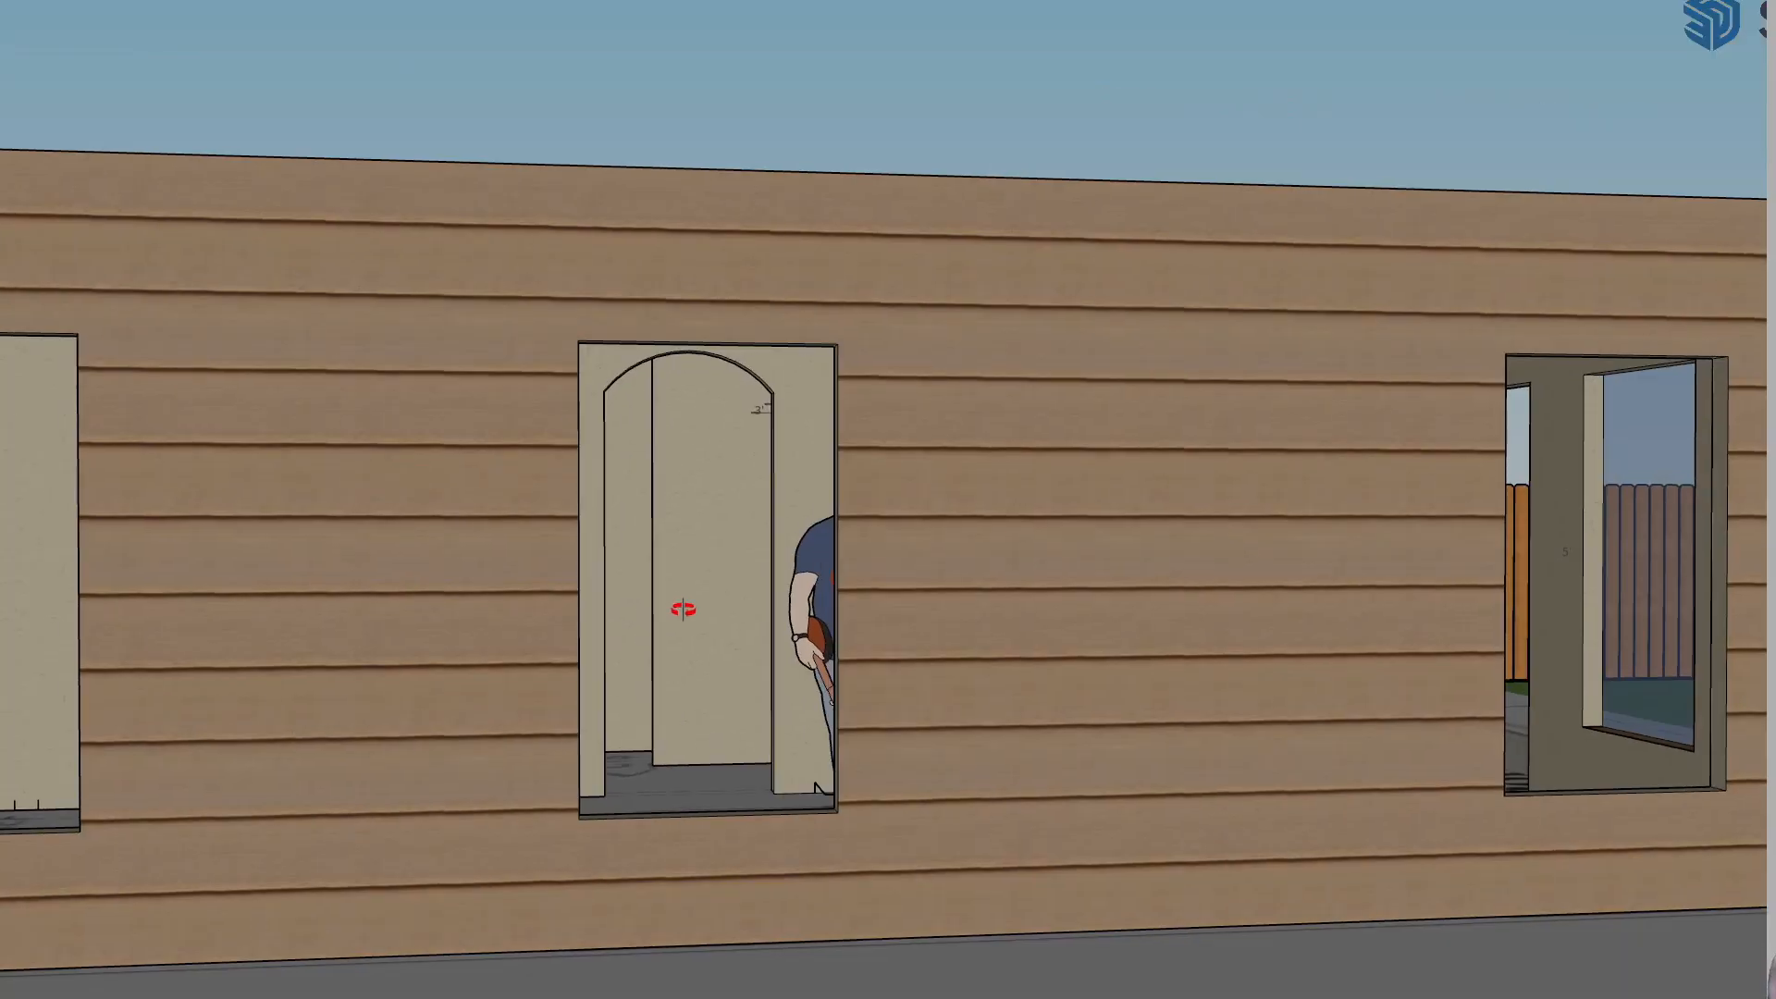
{"action": "mouse_move", "coordinate": [682, 607]}
{"action": "middle_mouse_down"}
{"action": "mouse_move", "coordinate": [666, 602]}
{"action": "mouse_move", "coordinate": [701, 605]}
{"action": "middle_mouse_up"}
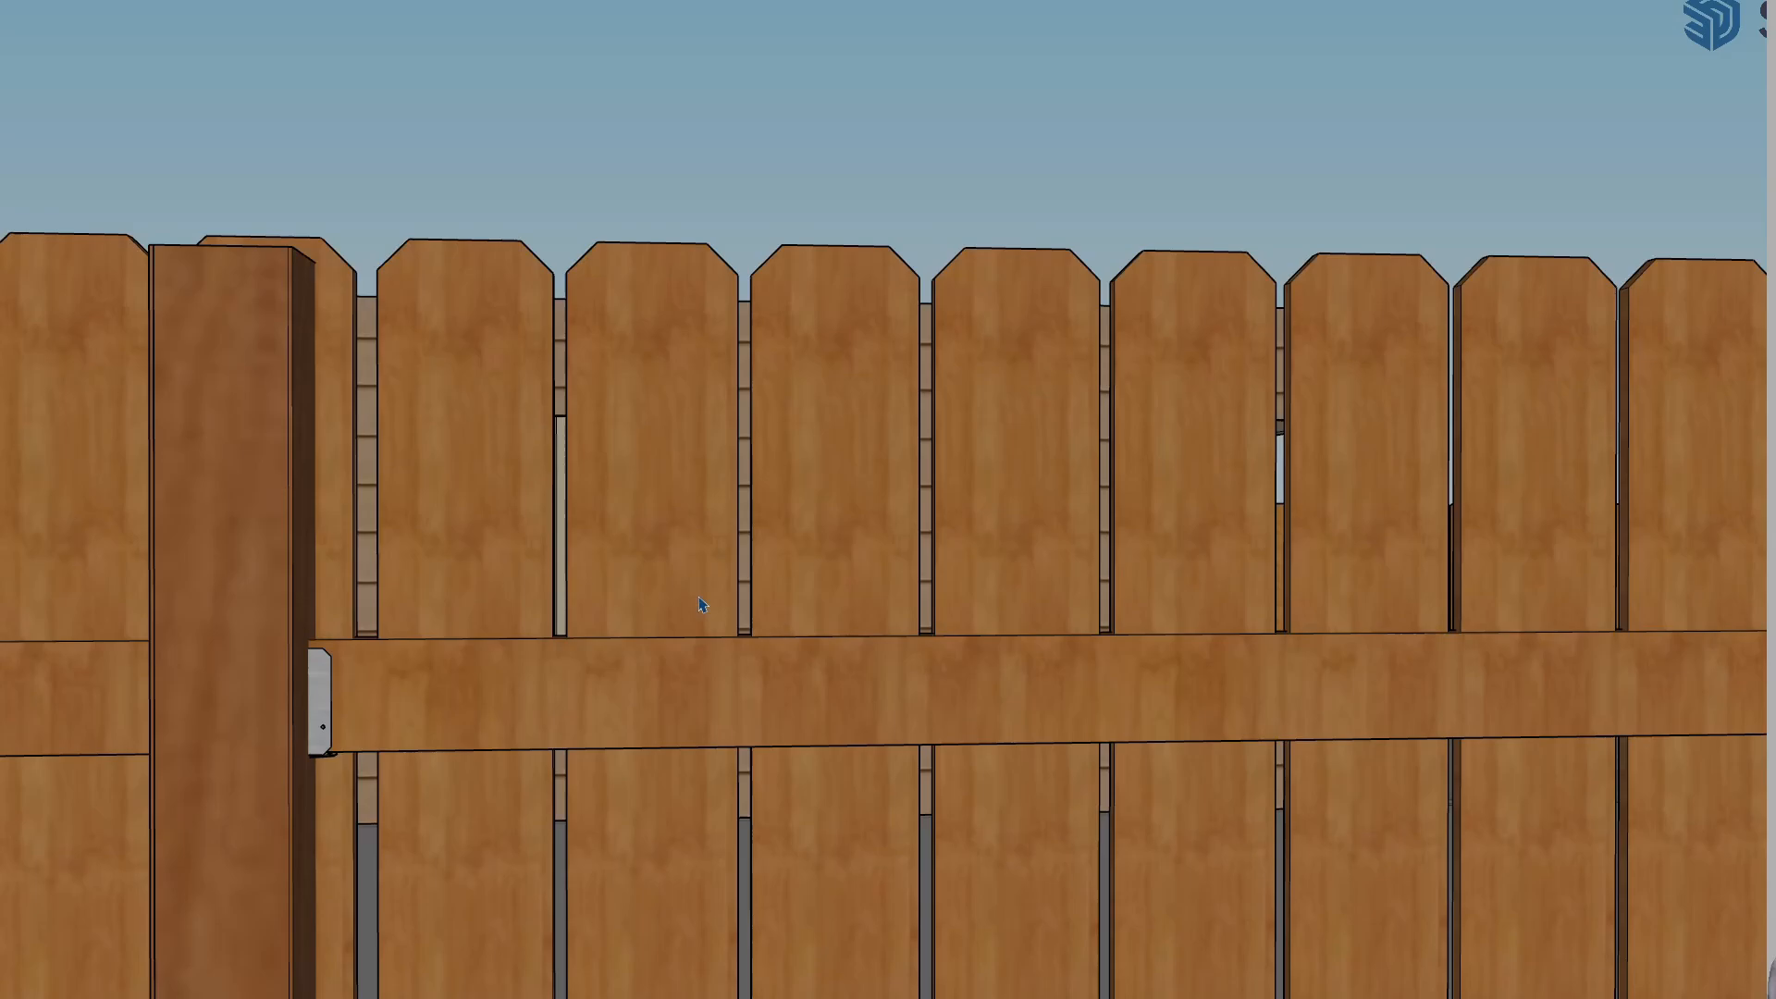
{"action": "scroll", "coordinate": [629, 531], "scroll_direction": "down", "scroll_amount": 5}
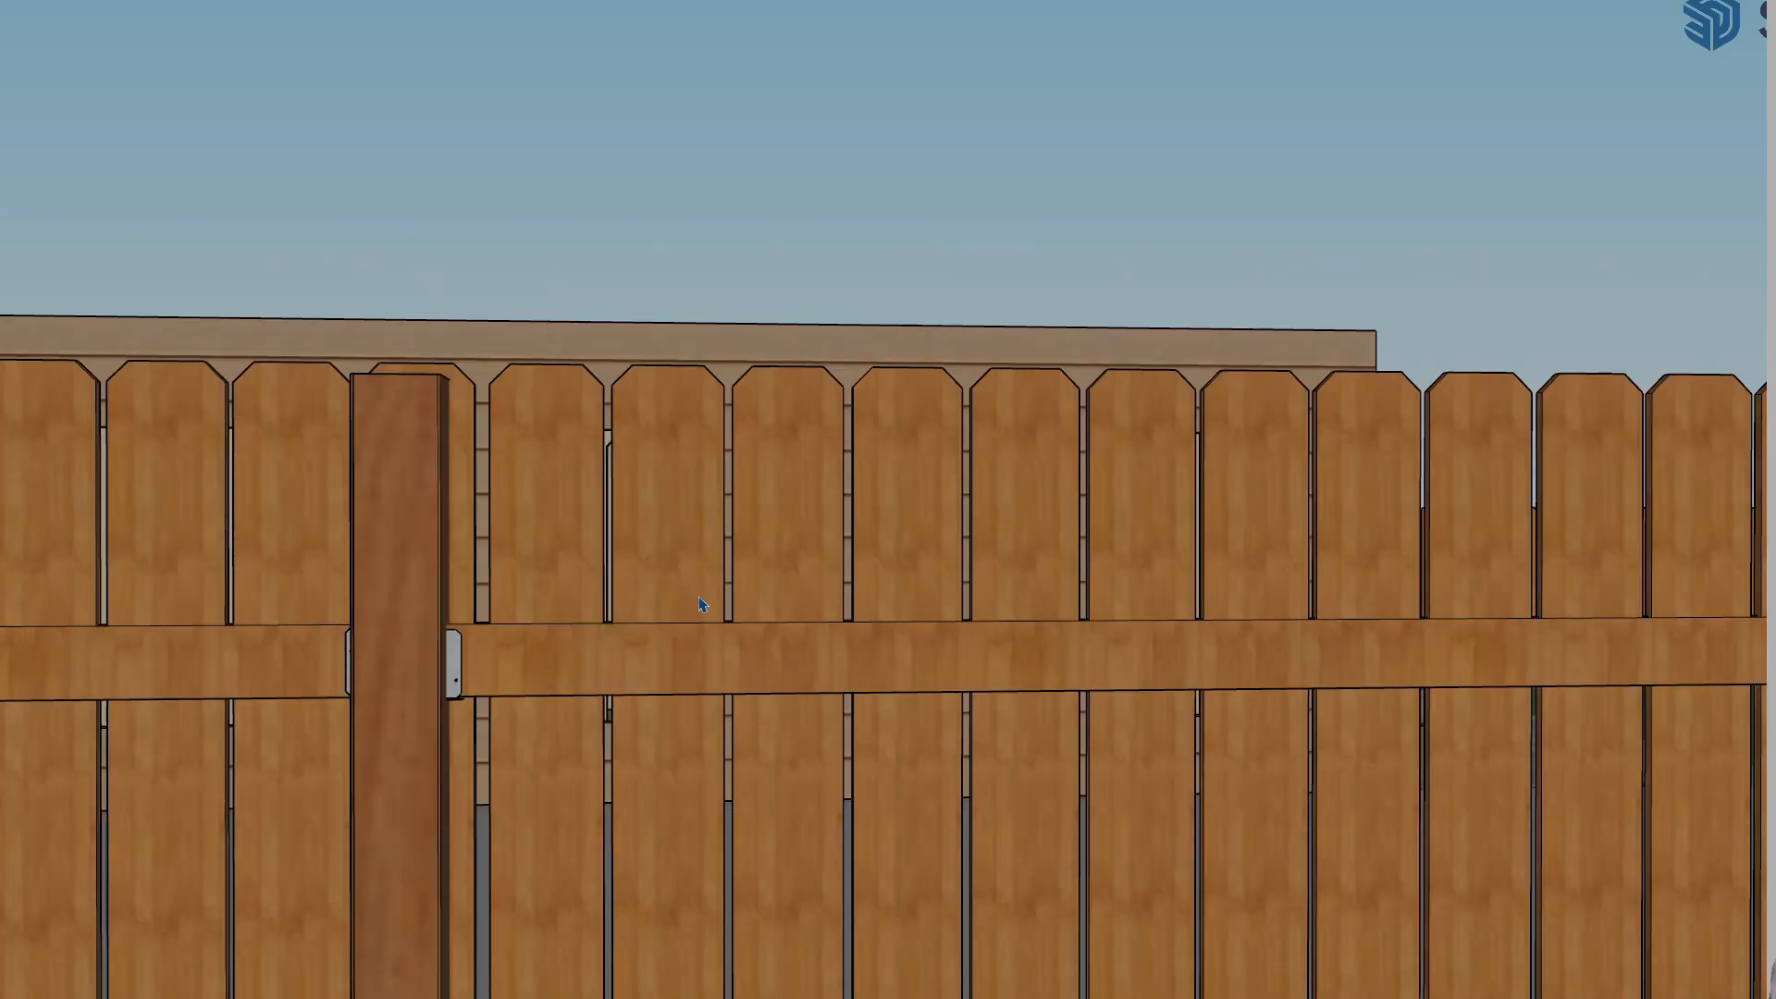
{"action": "scroll", "coordinate": [629, 531], "scroll_direction": "down", "scroll_amount": 2}
{"action": "middle_click_drag", "start_coordinate": [628, 531], "coordinate": [638, 833]}
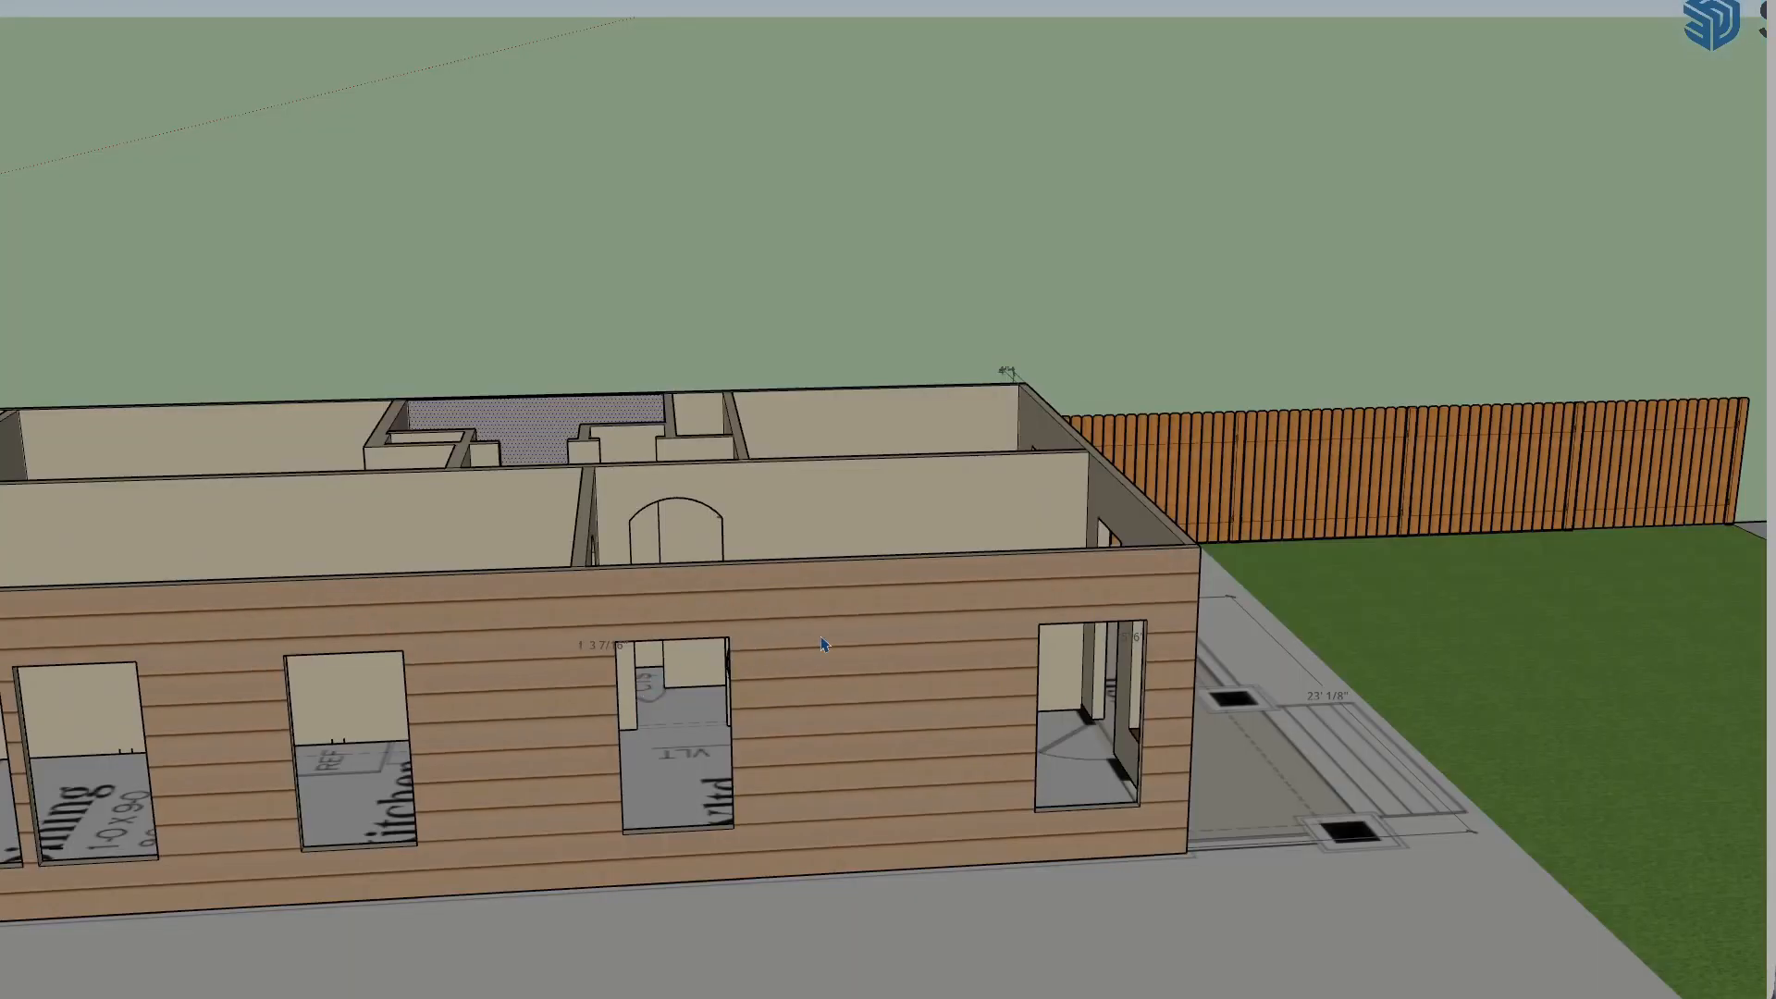
{"action": "mouse_move", "coordinate": [820, 667]}
{"action": "middle_mouse_down"}
{"action": "mouse_move", "coordinate": [622, 626]}
{"action": "mouse_move", "coordinate": [325, 615]}
{"action": "mouse_move", "coordinate": [341, 586]}
{"action": "mouse_move", "coordinate": [583, 548]}
{"action": "middle_mouse_up"}
{"action": "scroll", "coordinate": [858, 639], "scroll_direction": "up", "scroll_amount": 2}
{"action": "scroll", "coordinate": [797, 589], "scroll_direction": "up", "scroll_amount": 3}
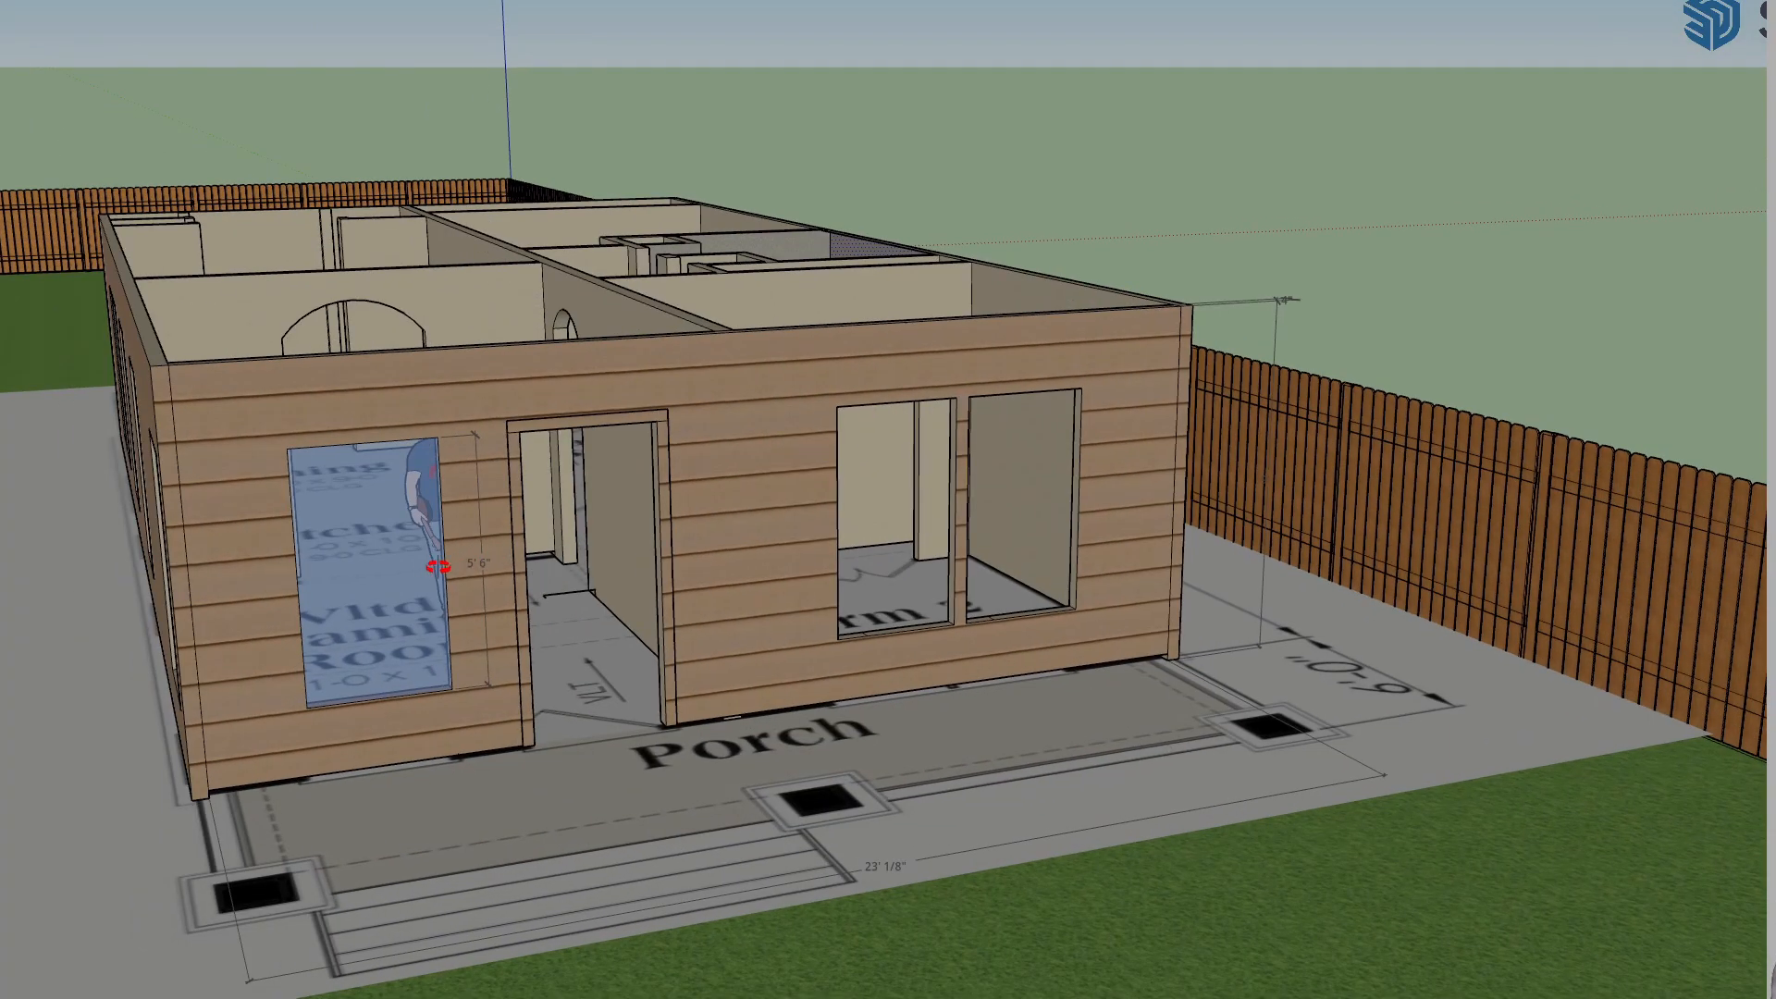
{"action": "middle_click_drag", "start_coordinate": [436, 563], "coordinate": [393, 579]}
{"action": "scroll", "coordinate": [389, 578], "scroll_direction": "up", "scroll_amount": 4}
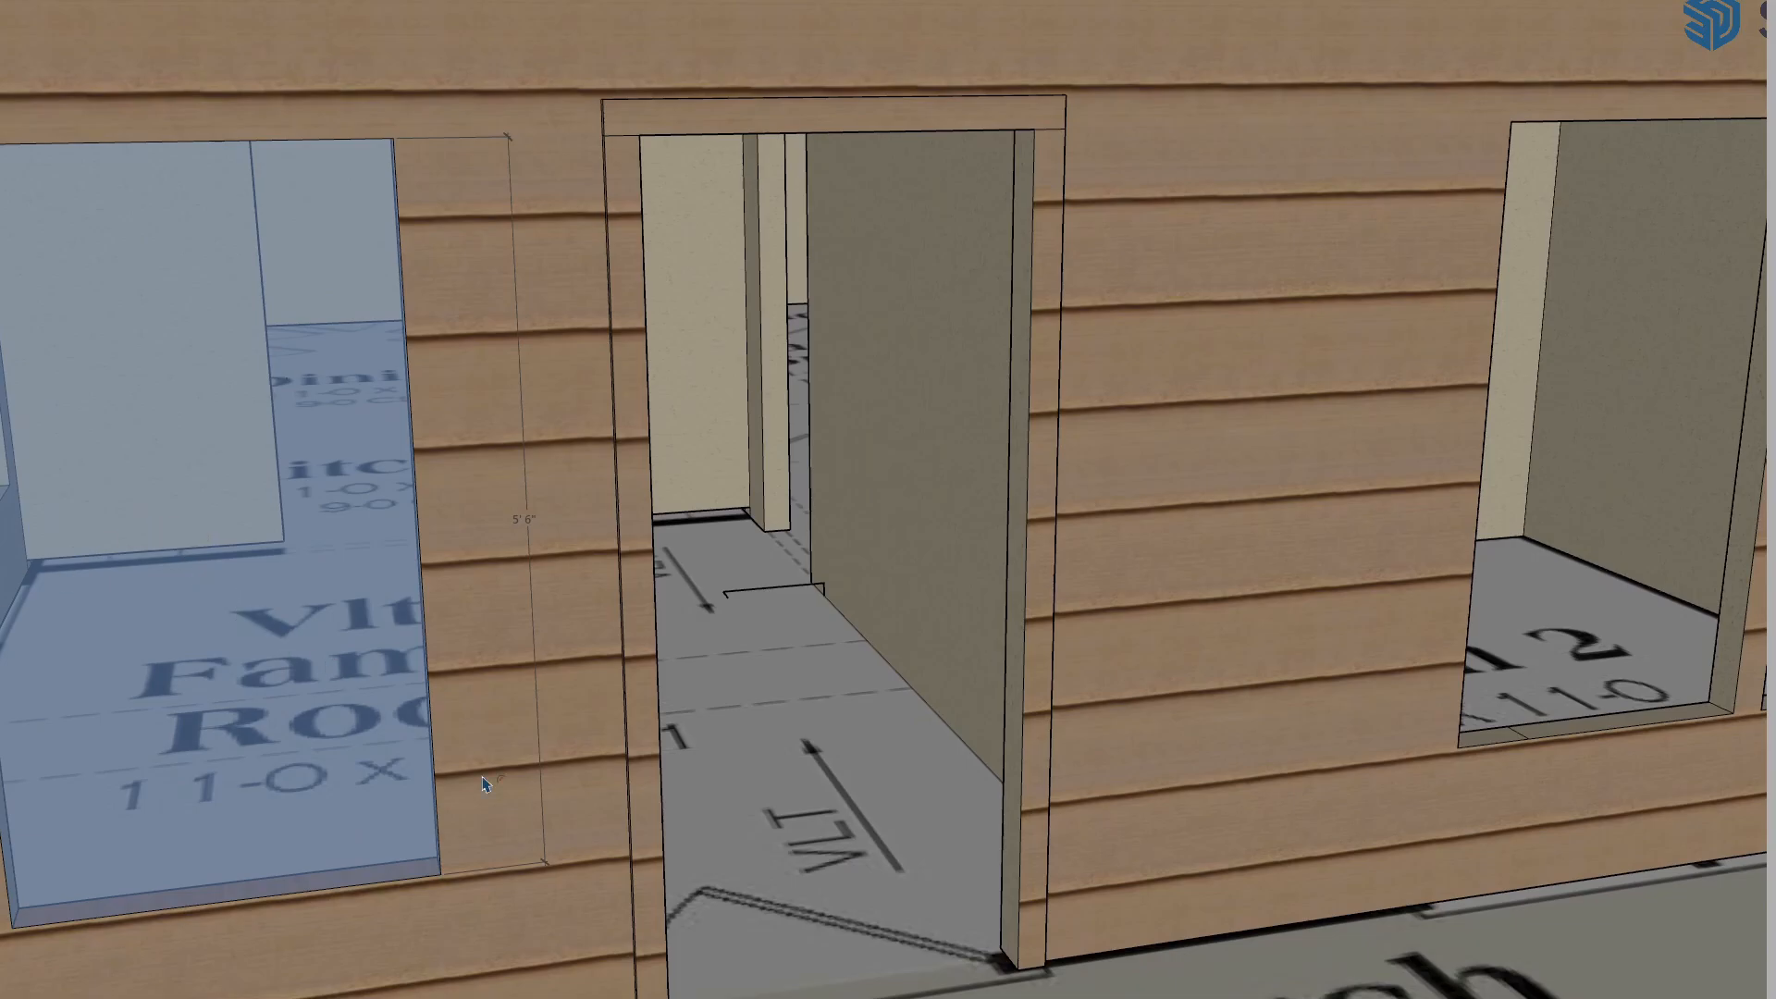
{"action": "middle_click_drag", "start_coordinate": [230, 852], "coordinate": [70, 661]}
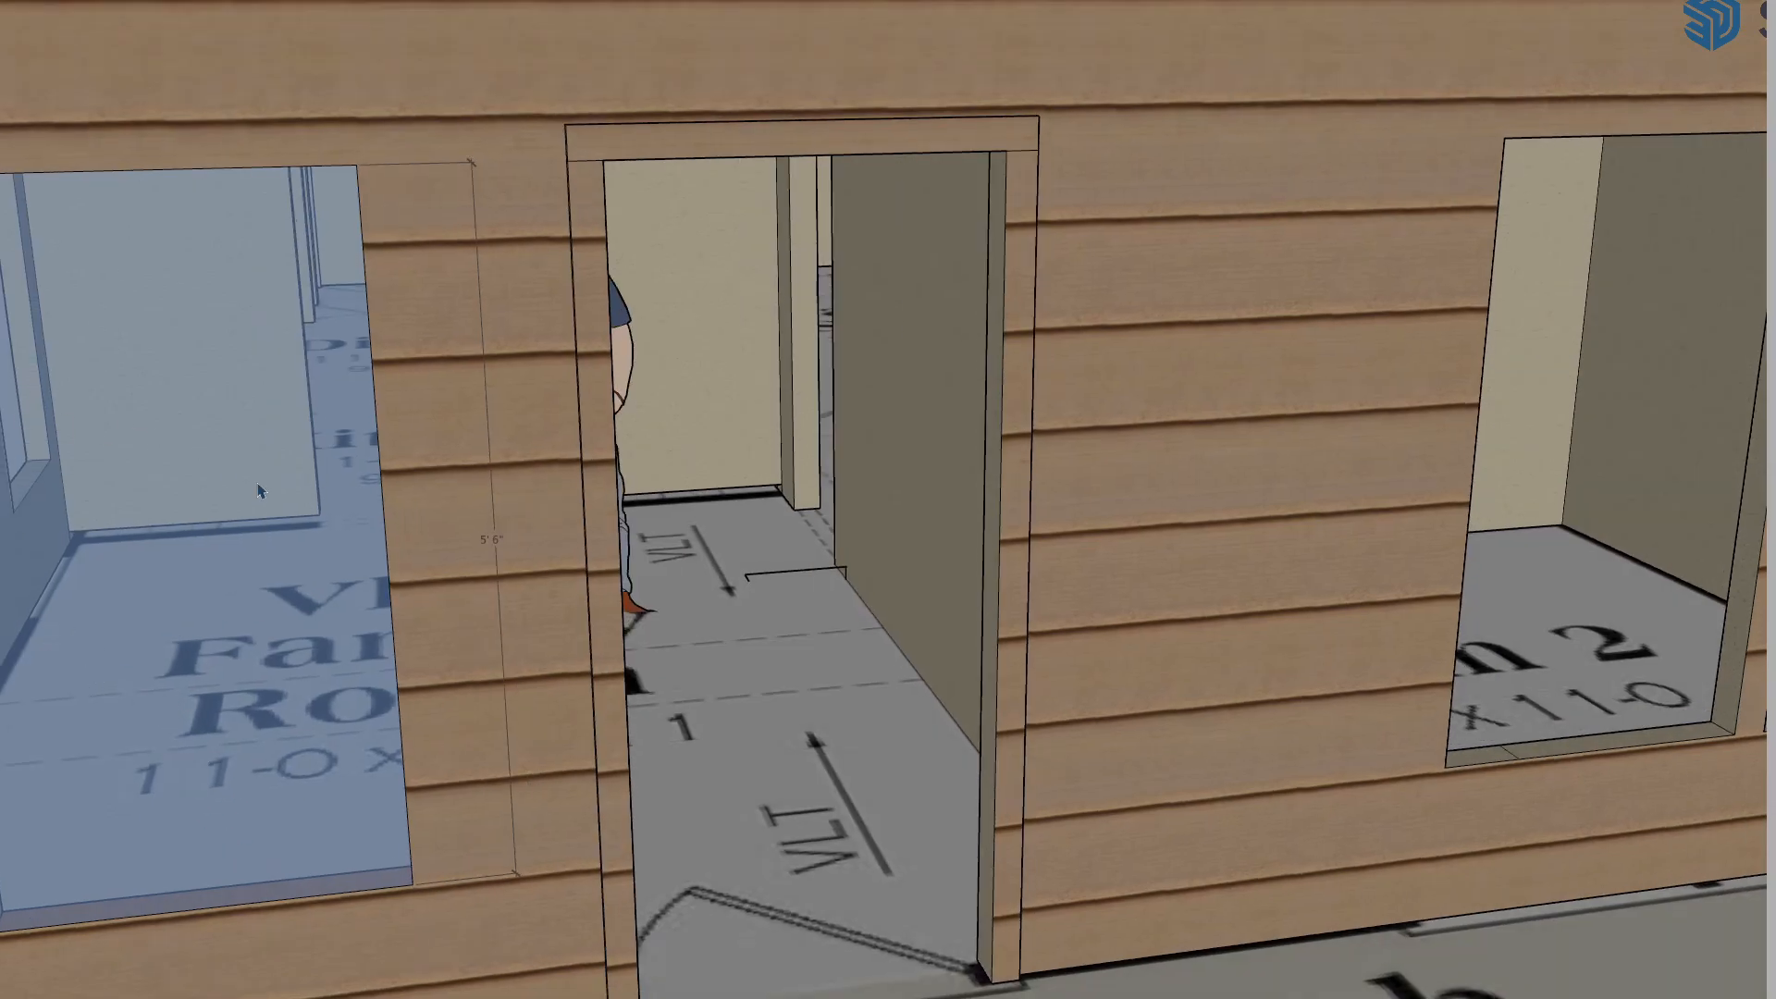
{"action": "left_click", "coordinate": [342, 551]}
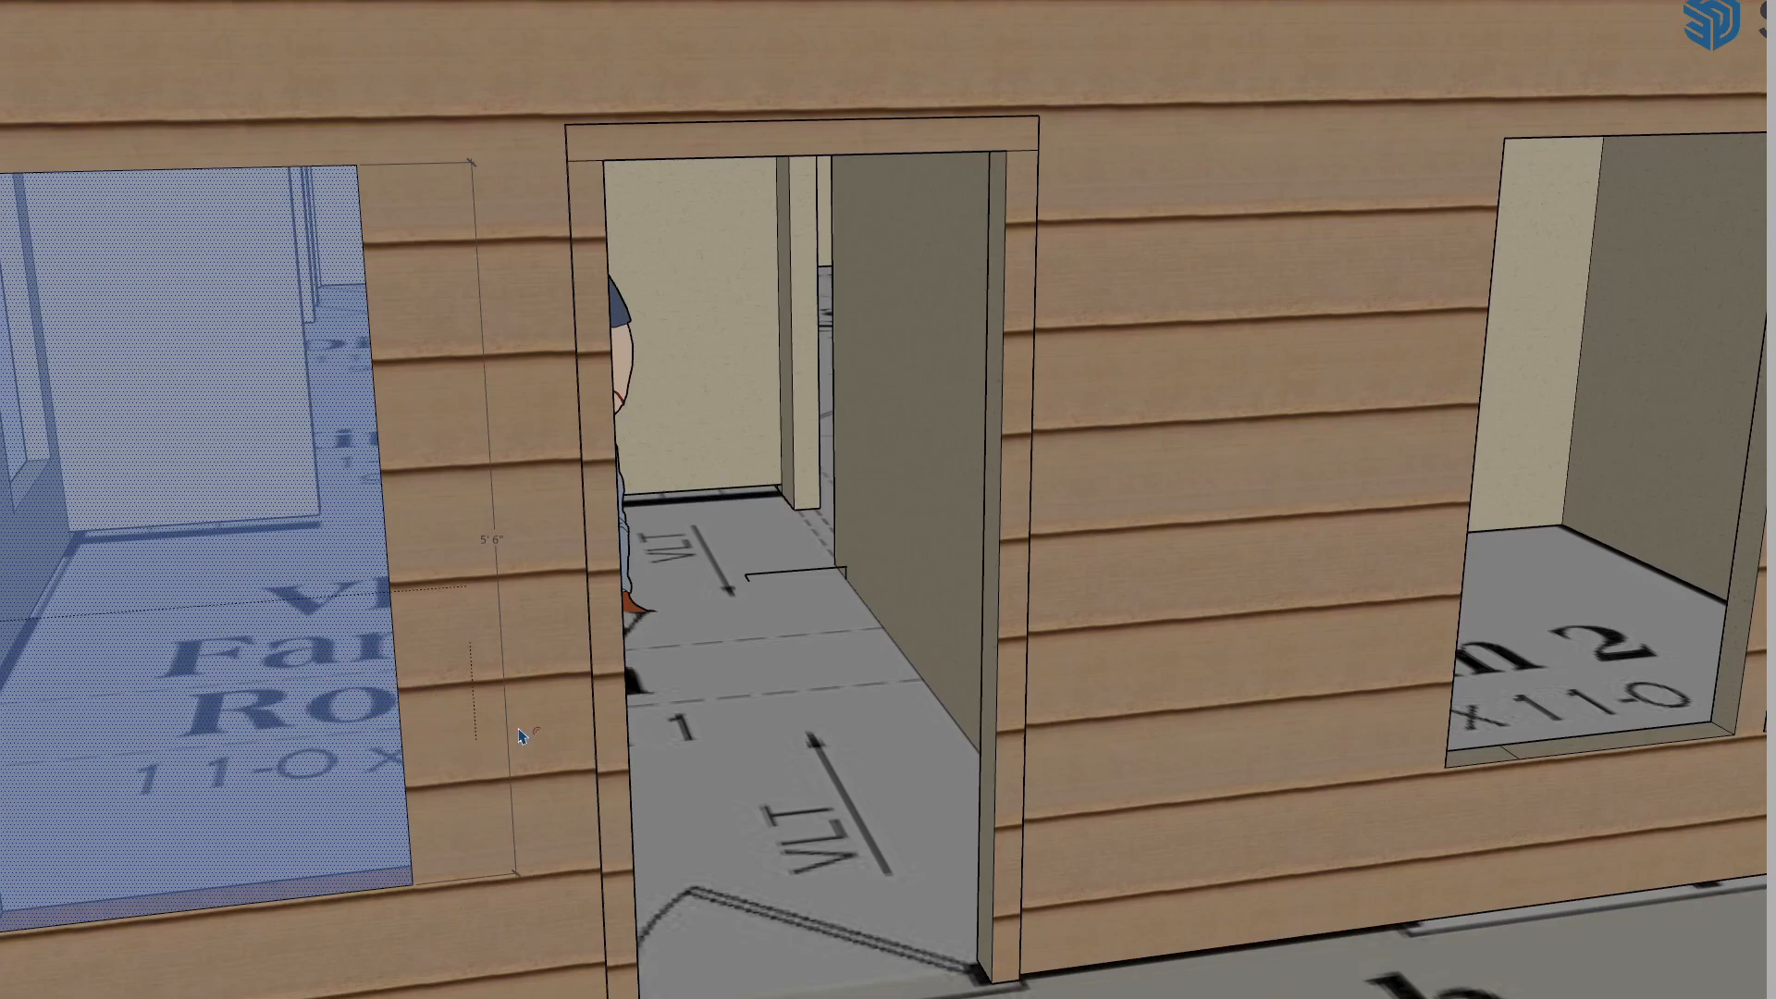
{"action": "left_click", "coordinate": [257, 228]}
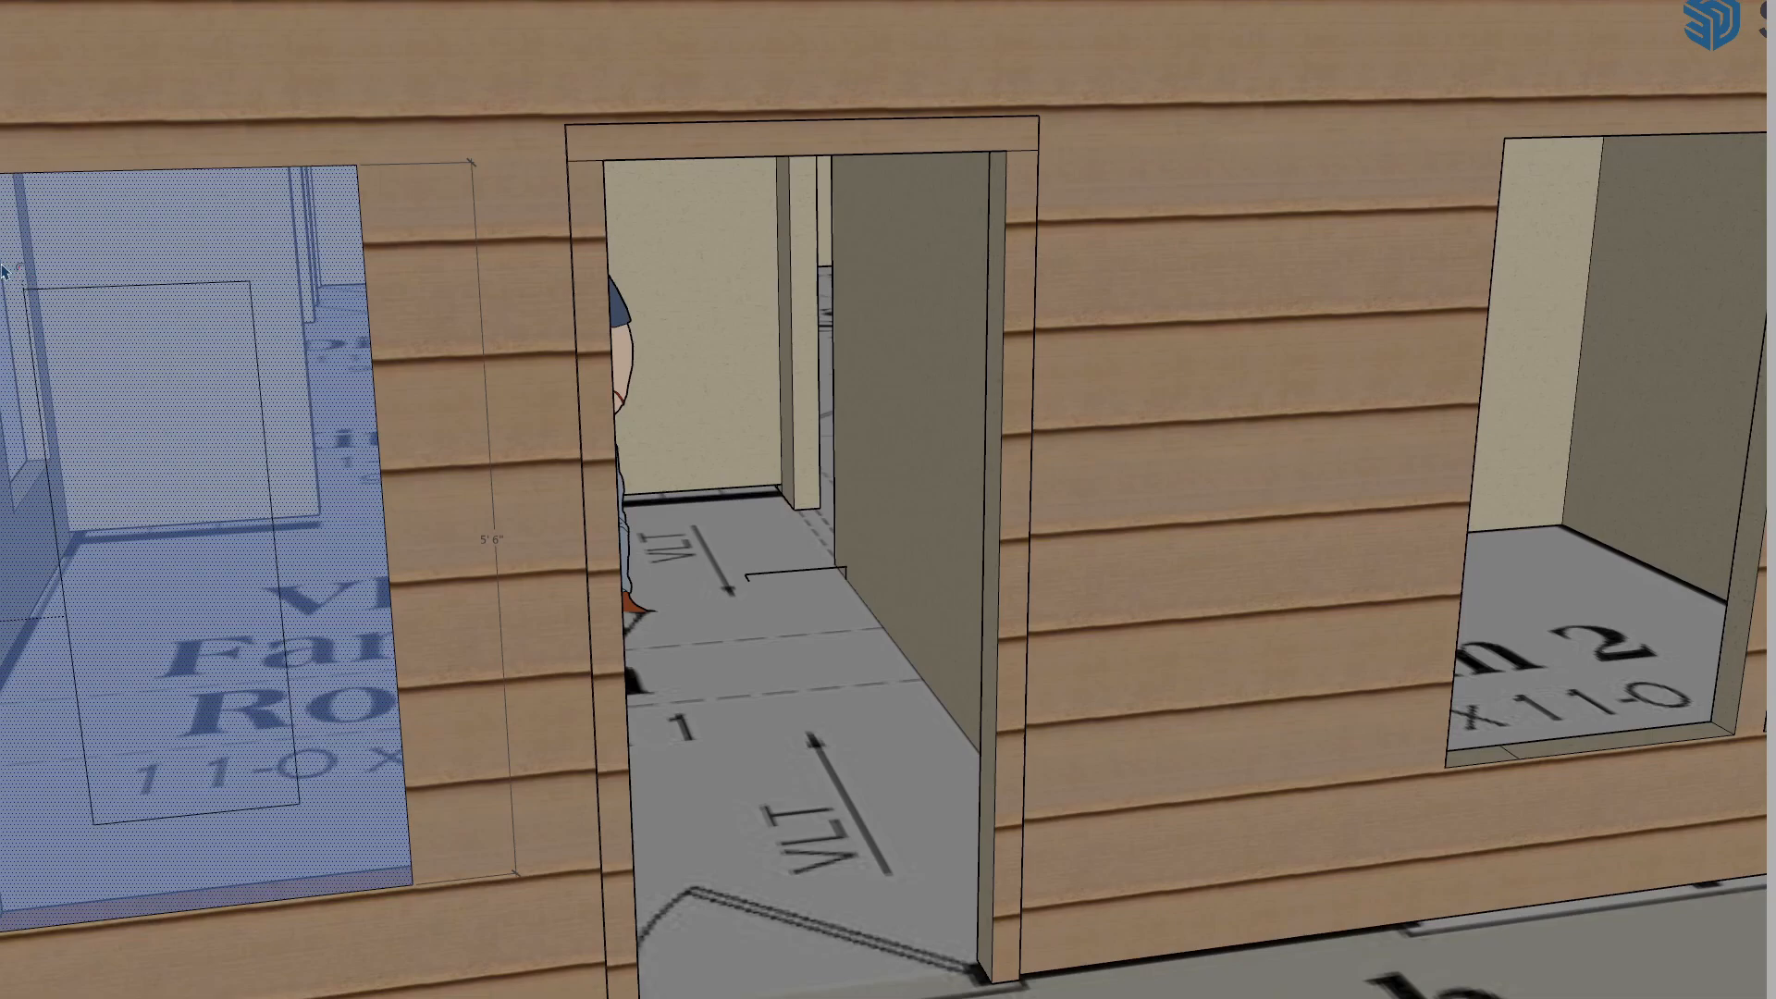
{"action": "key", "text": "Escape"}
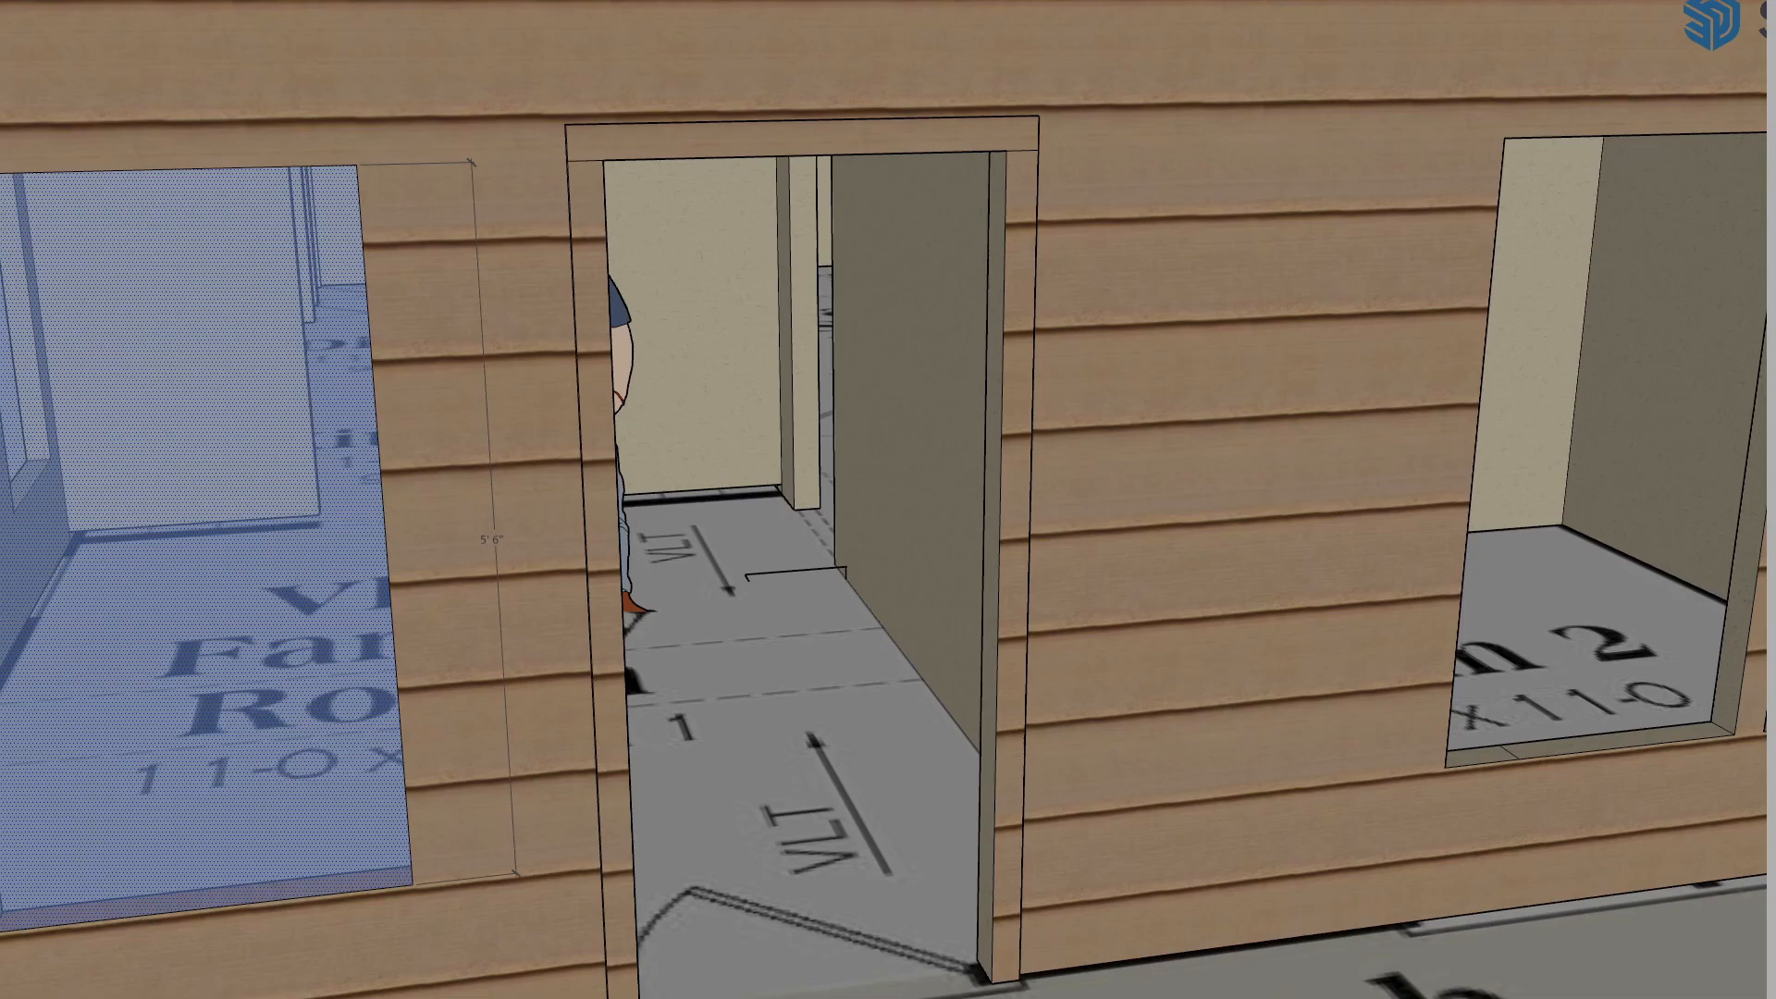
- Draw a corner-to-corner diagonal line across the front window's glass pane and delete it again
{"action": "middle_click_drag", "start_coordinate": [17, 509], "coordinate": [212, 494], "text": "shift"}
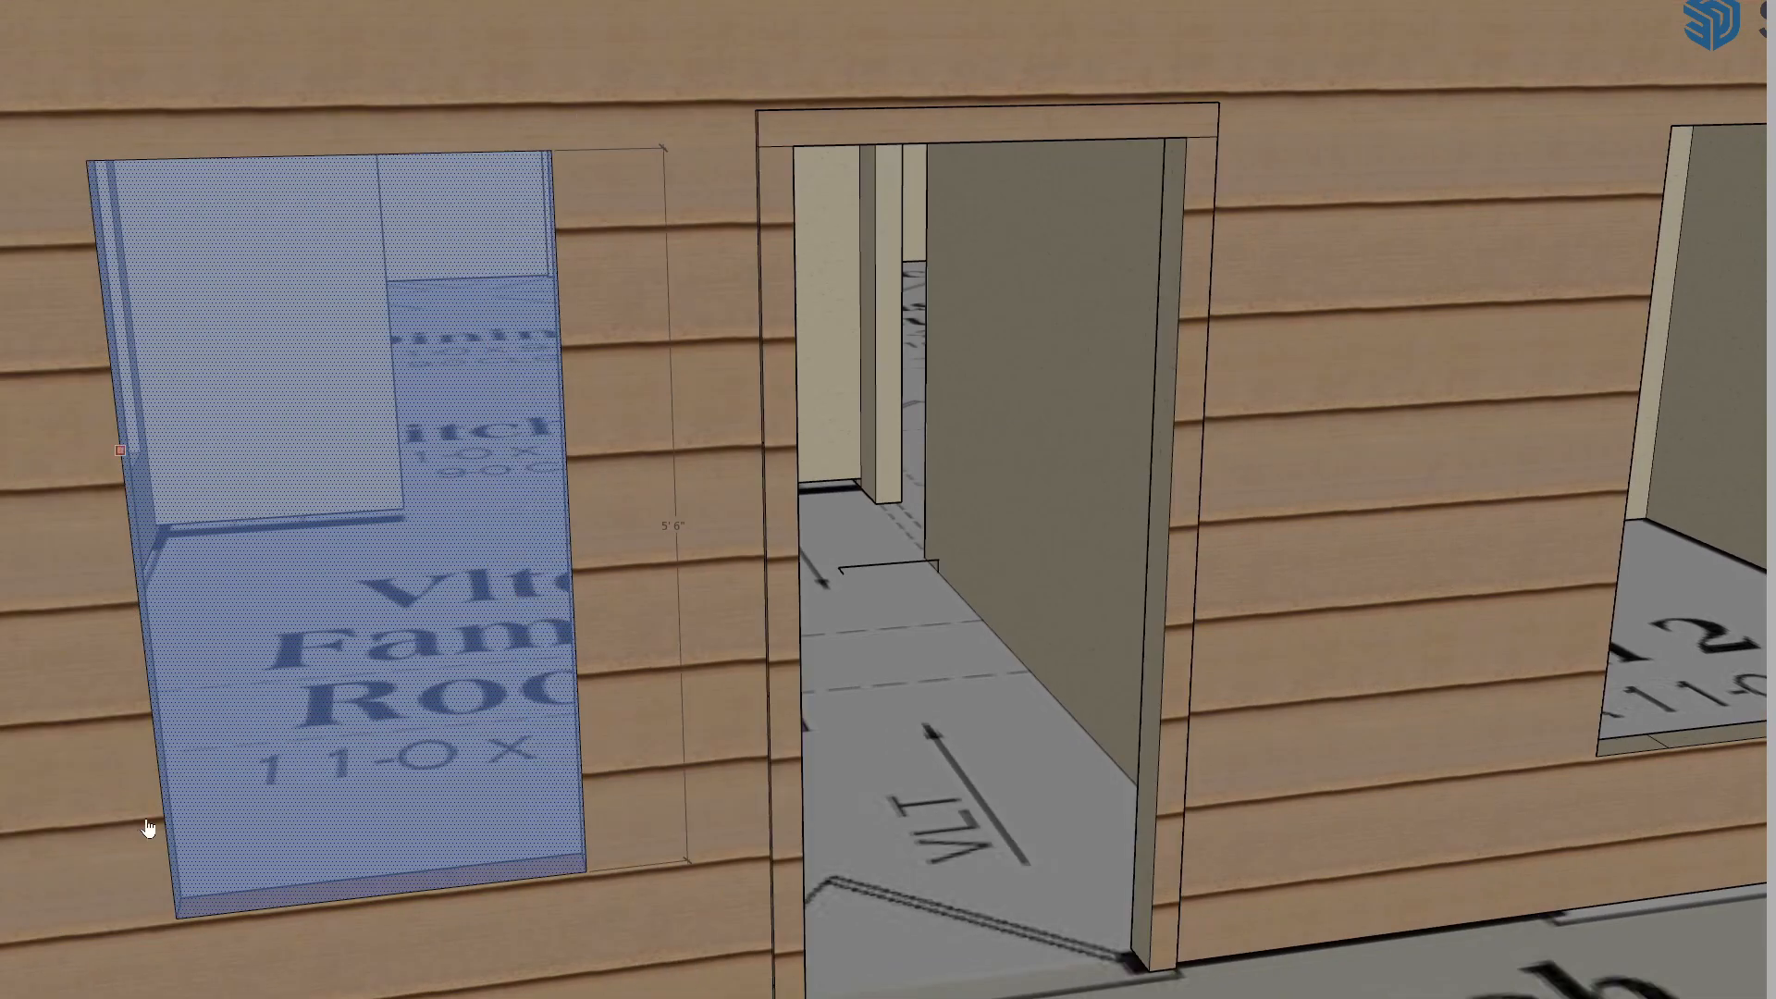
{"action": "key", "text": "l"}
{"action": "left_click", "coordinate": [176, 919]}
{"action": "left_click", "coordinate": [552, 151]}
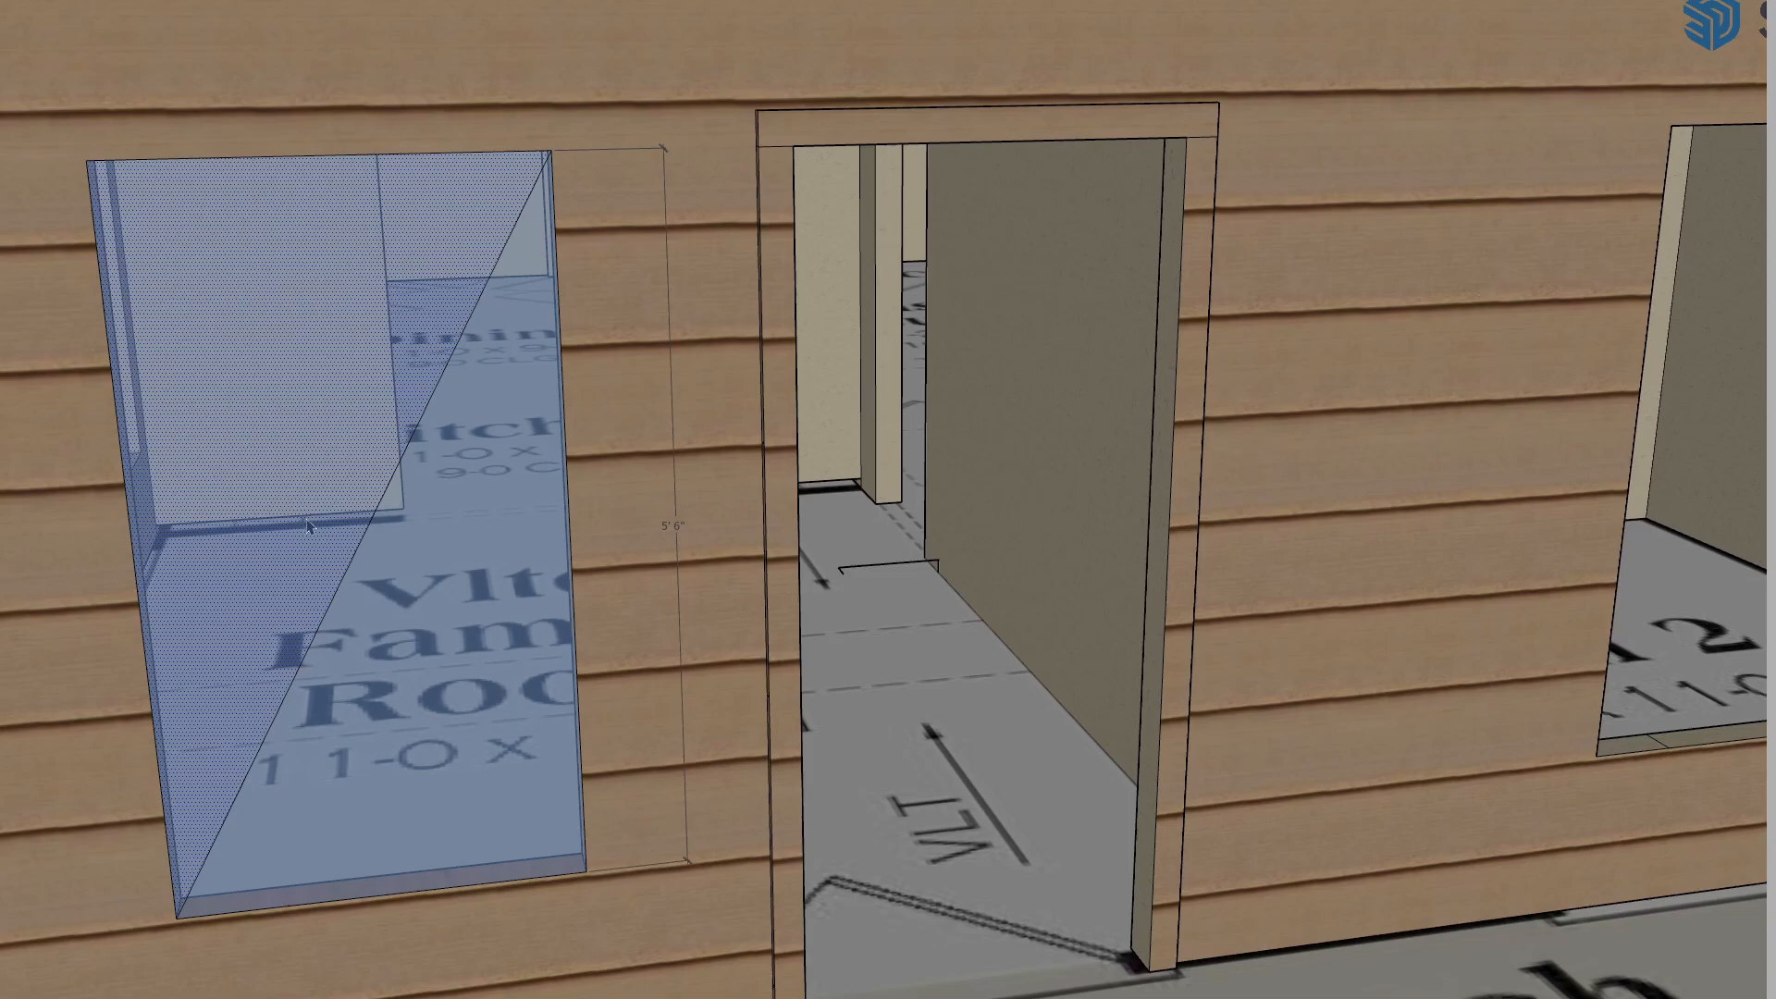
{"action": "left_click", "coordinate": [356, 571]}
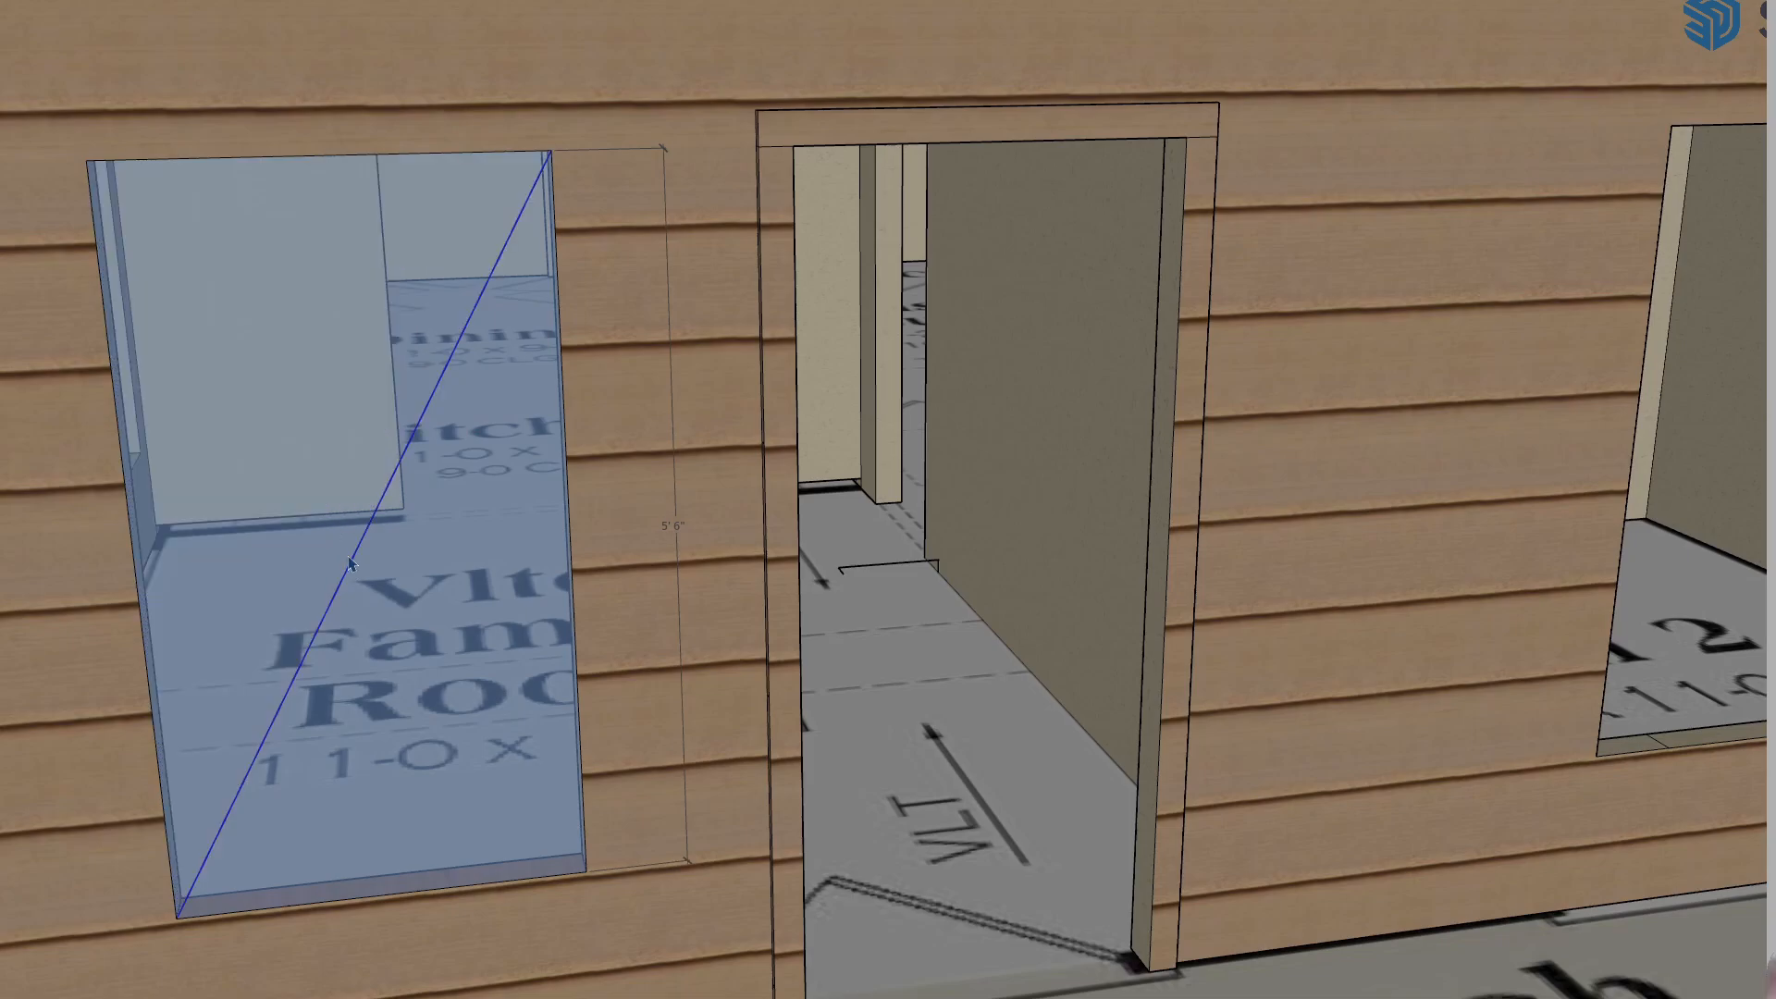
{"action": "key", "text": "Delete"}
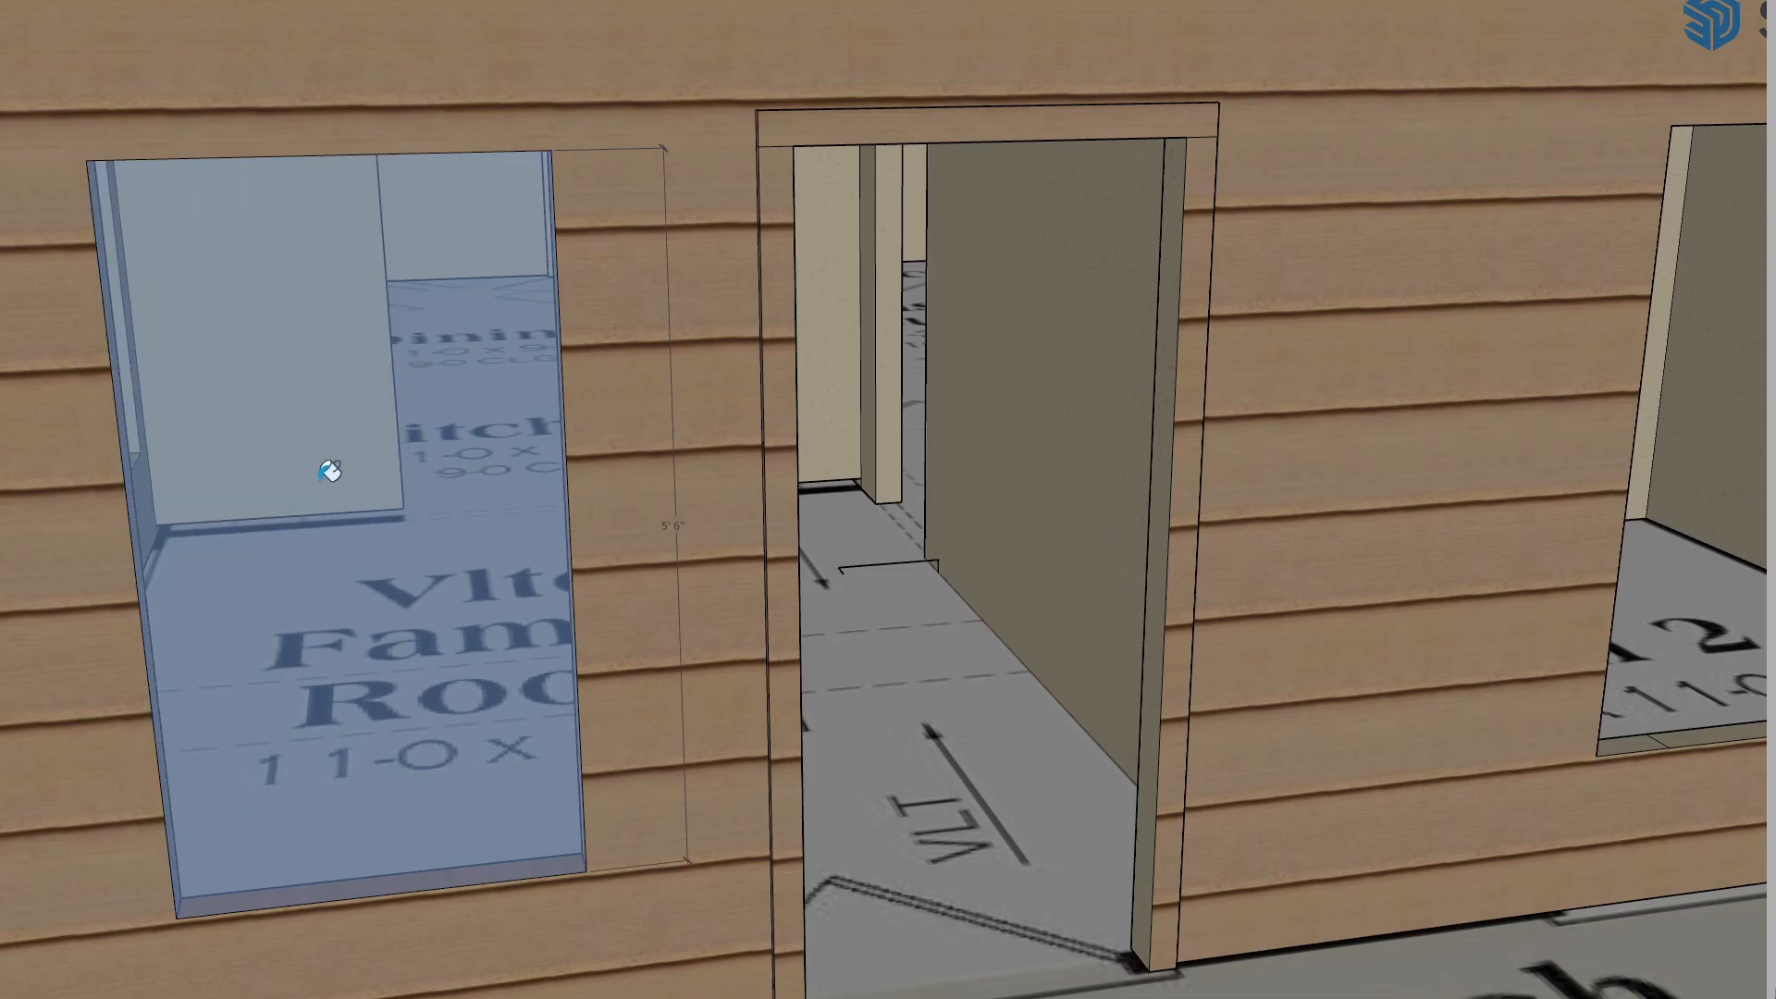
- Paint the front window's pane solid green and select it
{"action": "key", "text": "b"}
{"action": "left_click", "coordinate": [385, 486]}
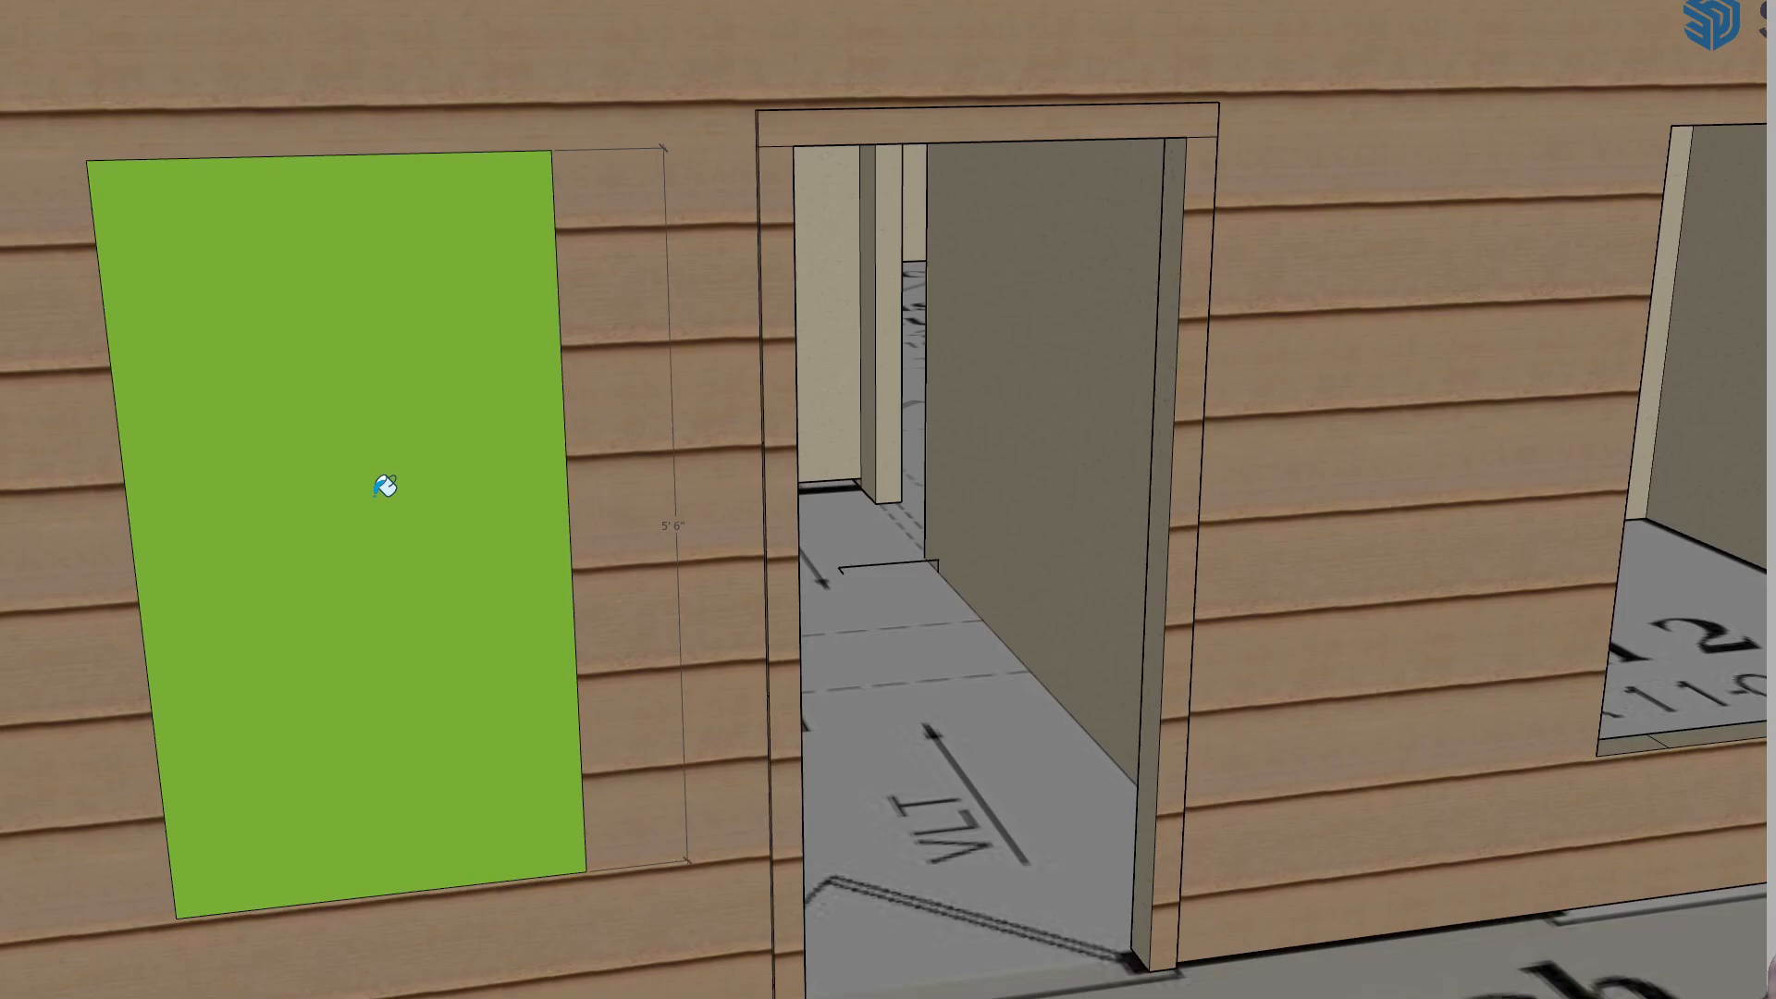
{"action": "left_click", "coordinate": [330, 578]}
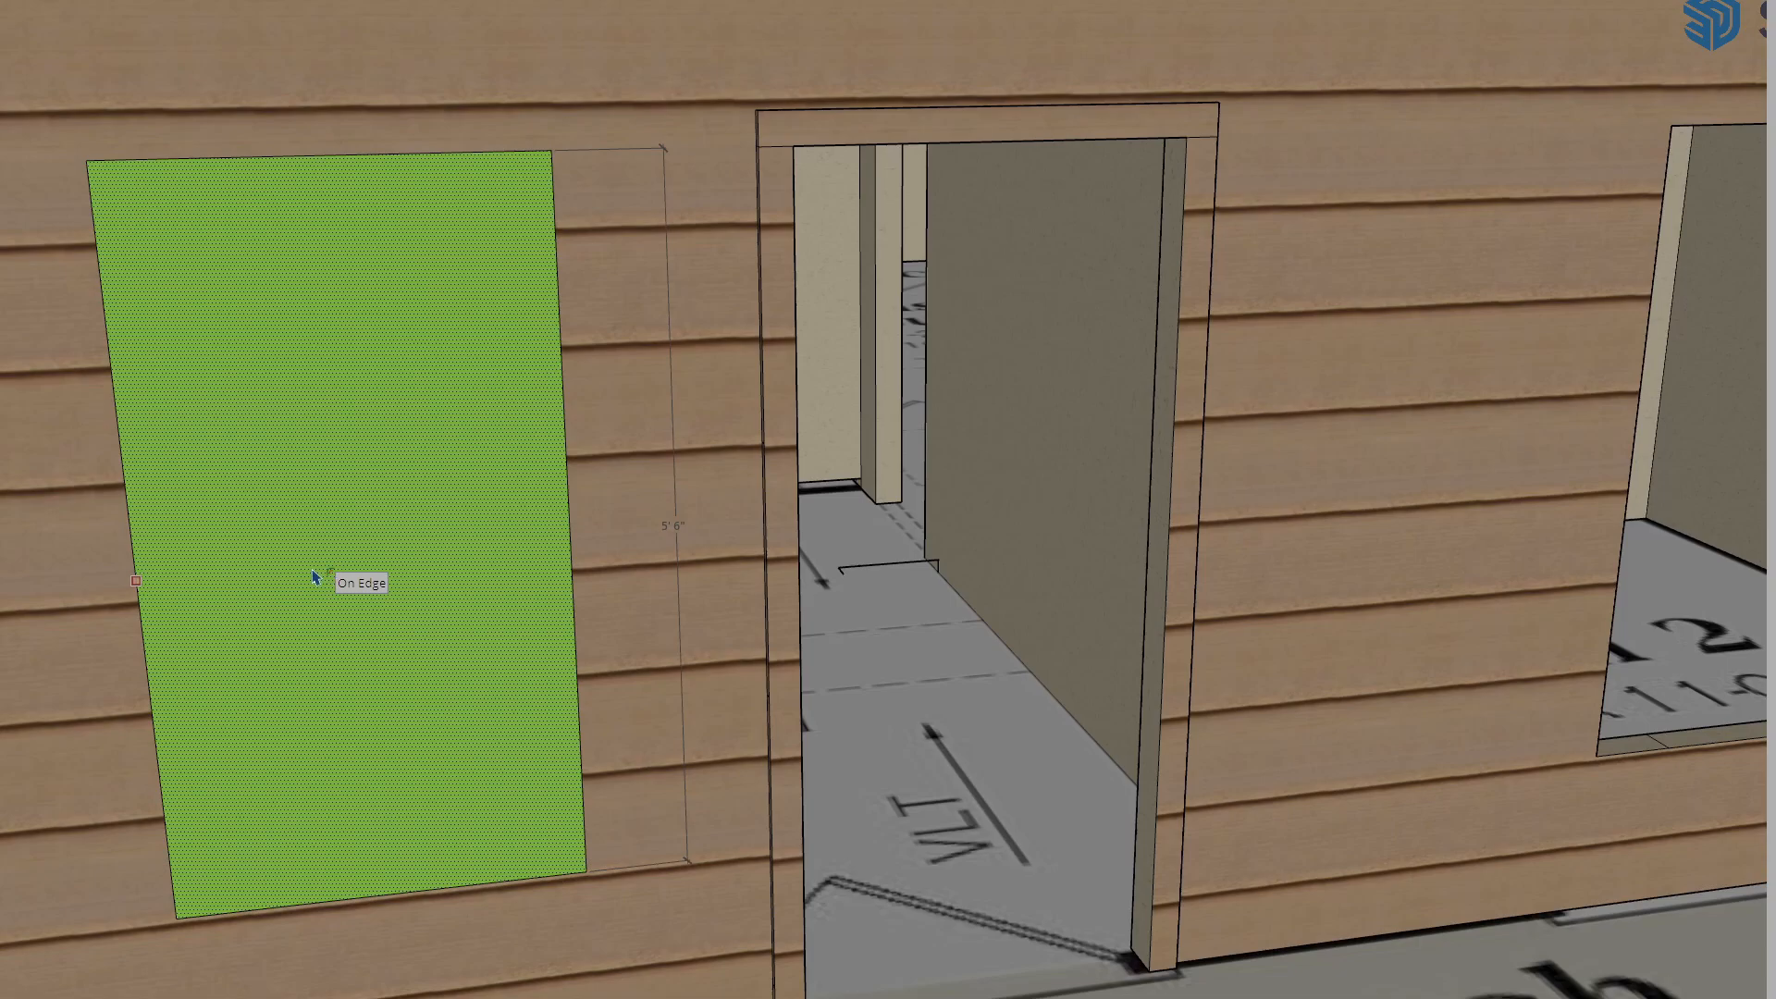
- Try to offset the green pane's outline, first inward and again outward onto the siding
{"action": "double_click", "coordinate": [313, 571]}
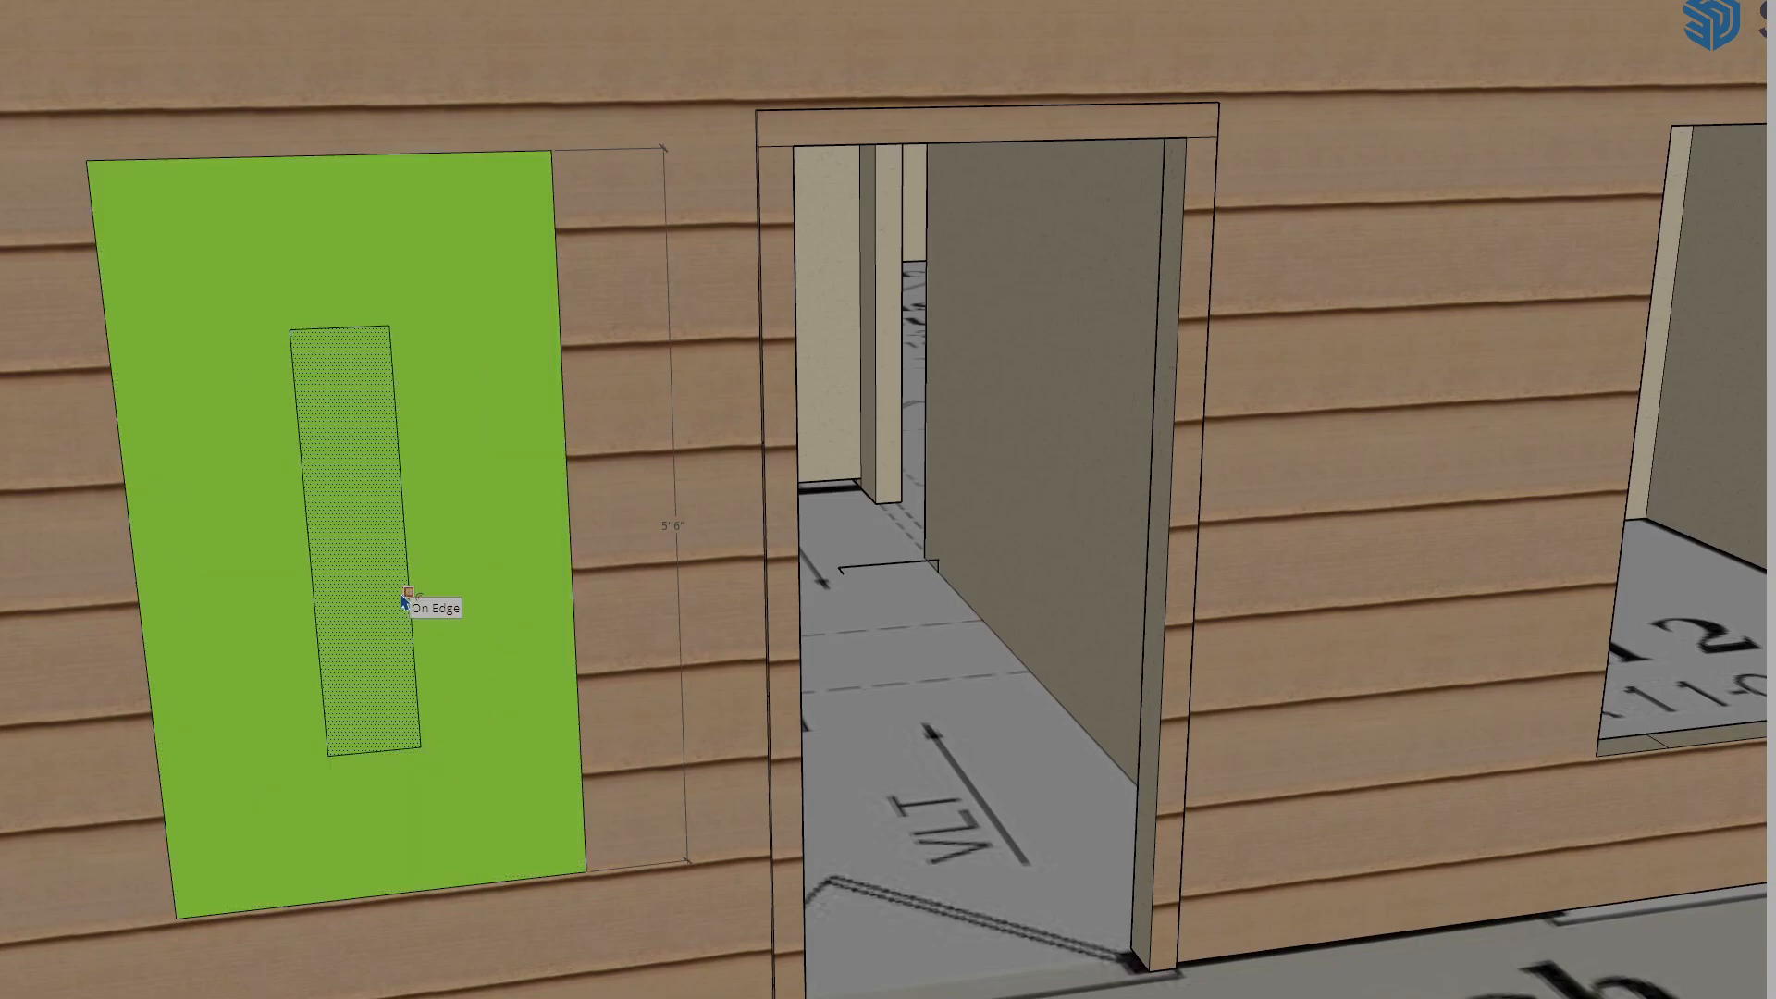
{"action": "key", "text": "ctrl+z"}
{"action": "left_click", "coordinate": [351, 534]}
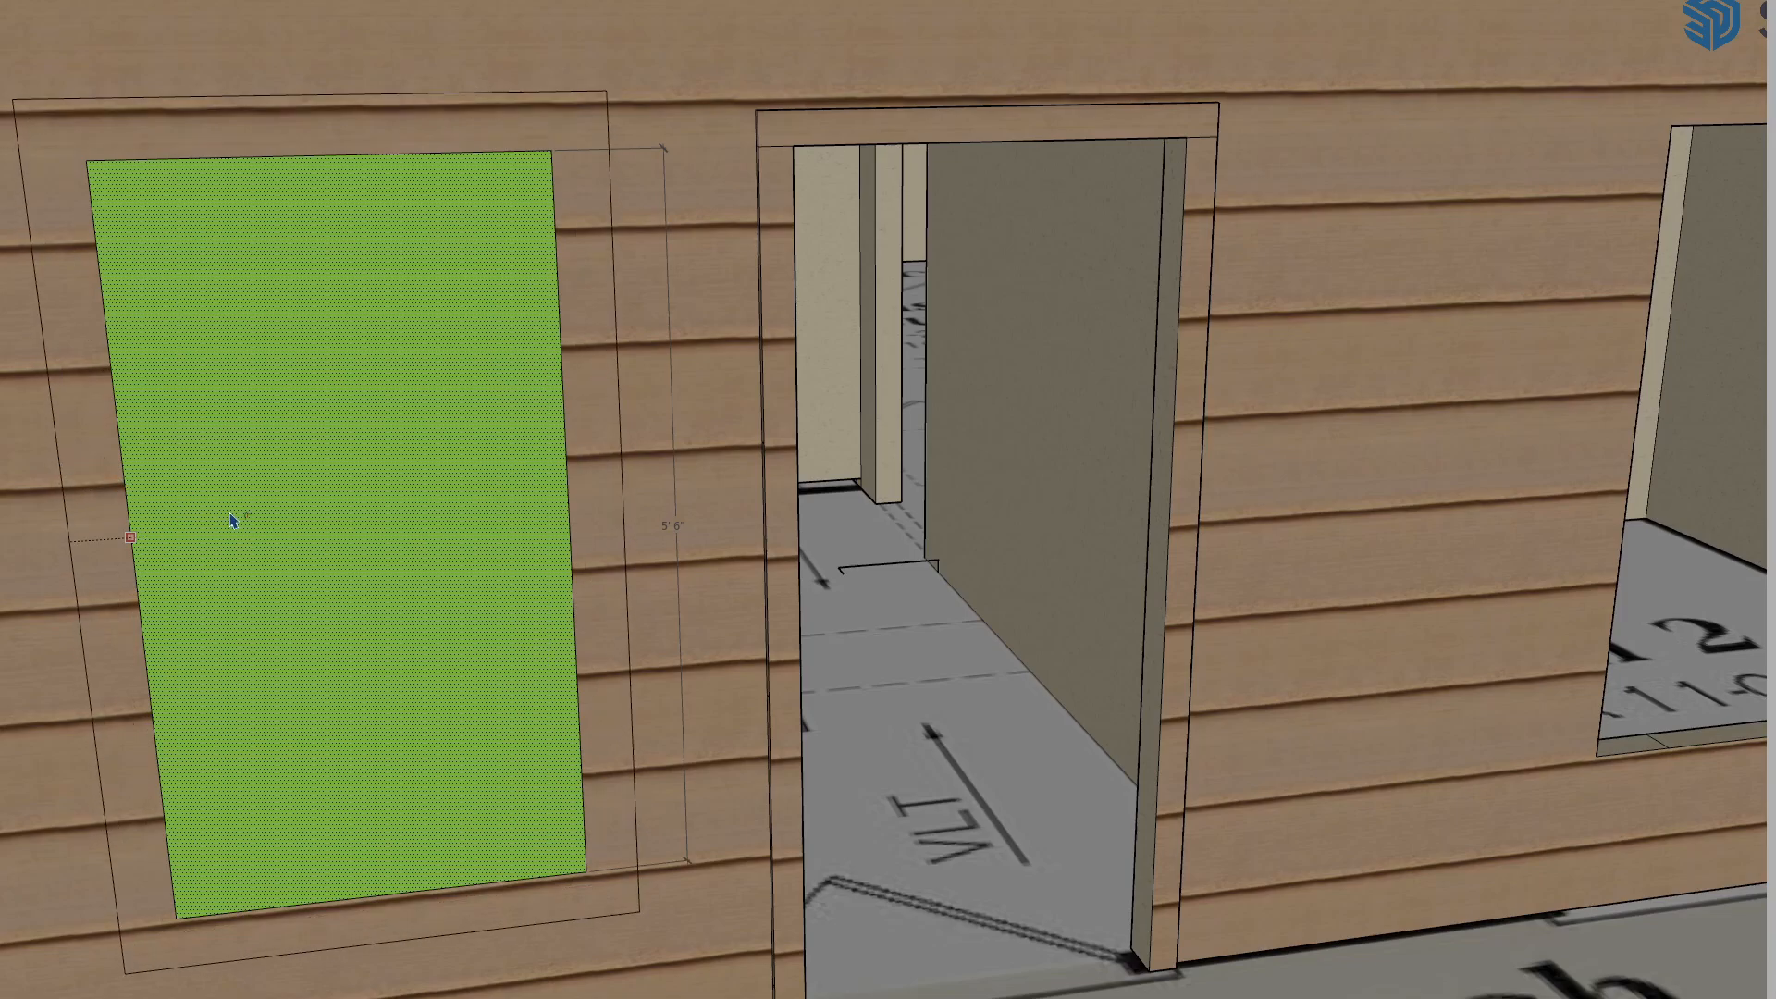
{"action": "key", "text": "Escape"}
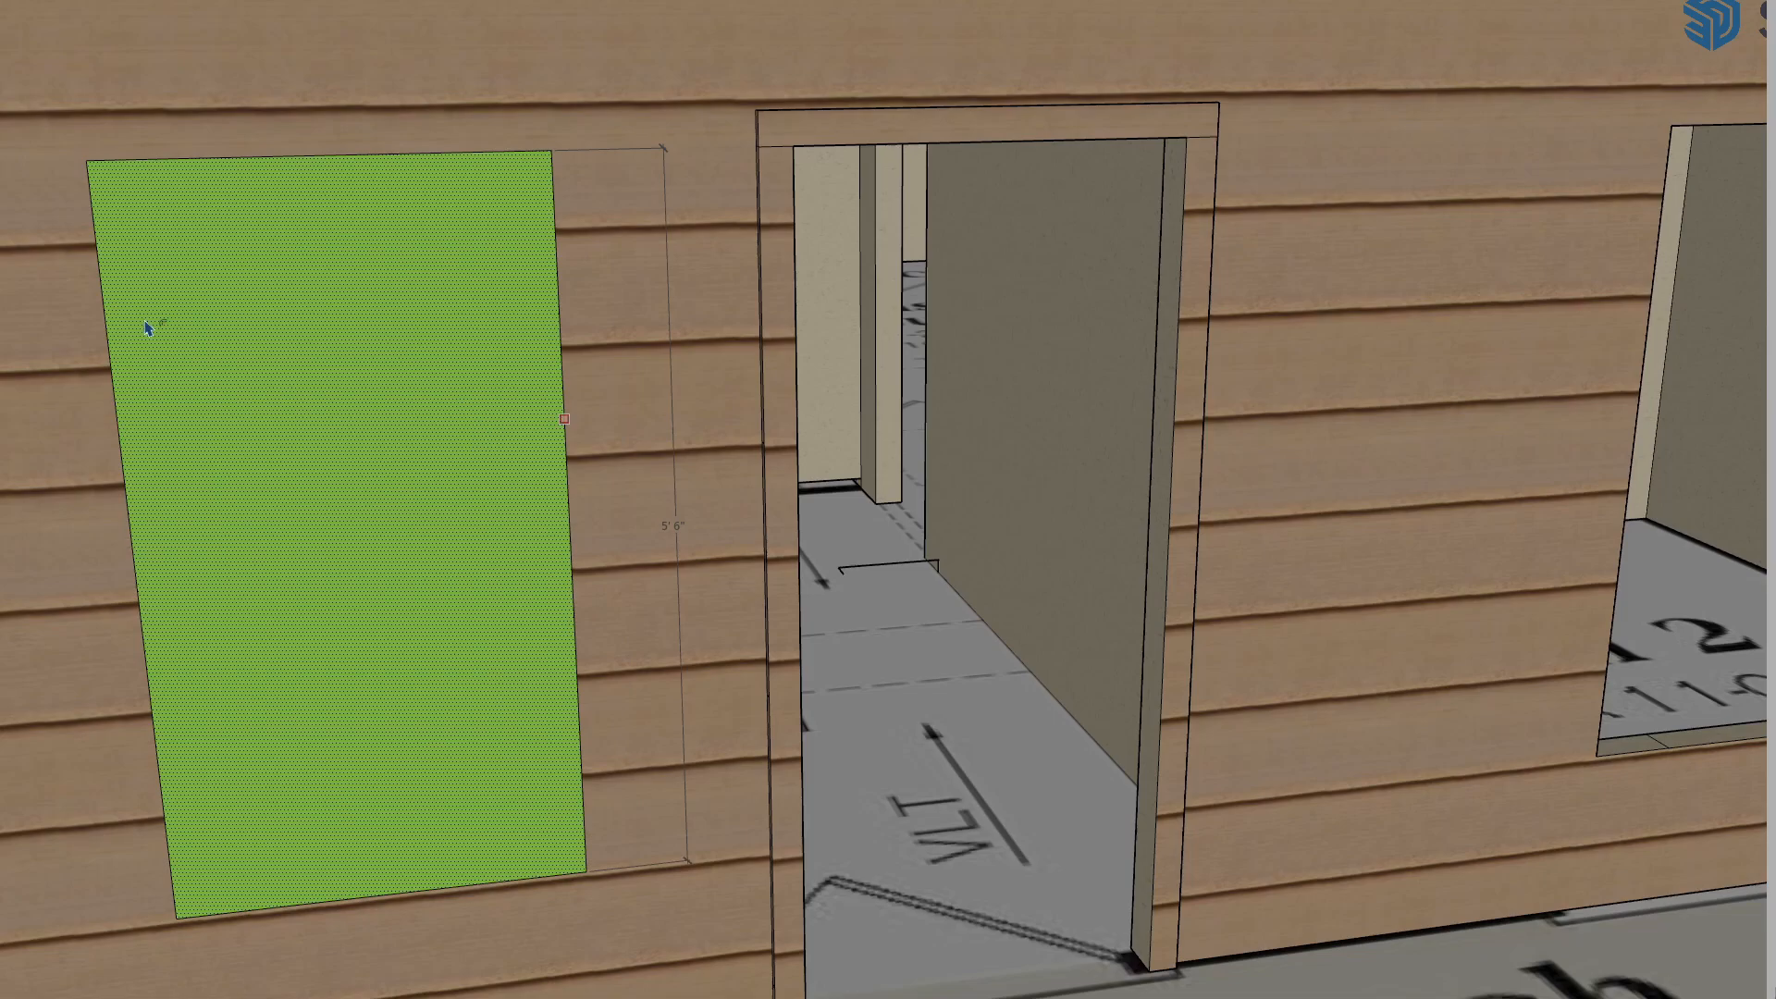
- Draw a 4-inch horizontal reference line on the siding, outward from the green pane's upper corner away from the entry
{"action": "left_click", "coordinate": [7, 311]}
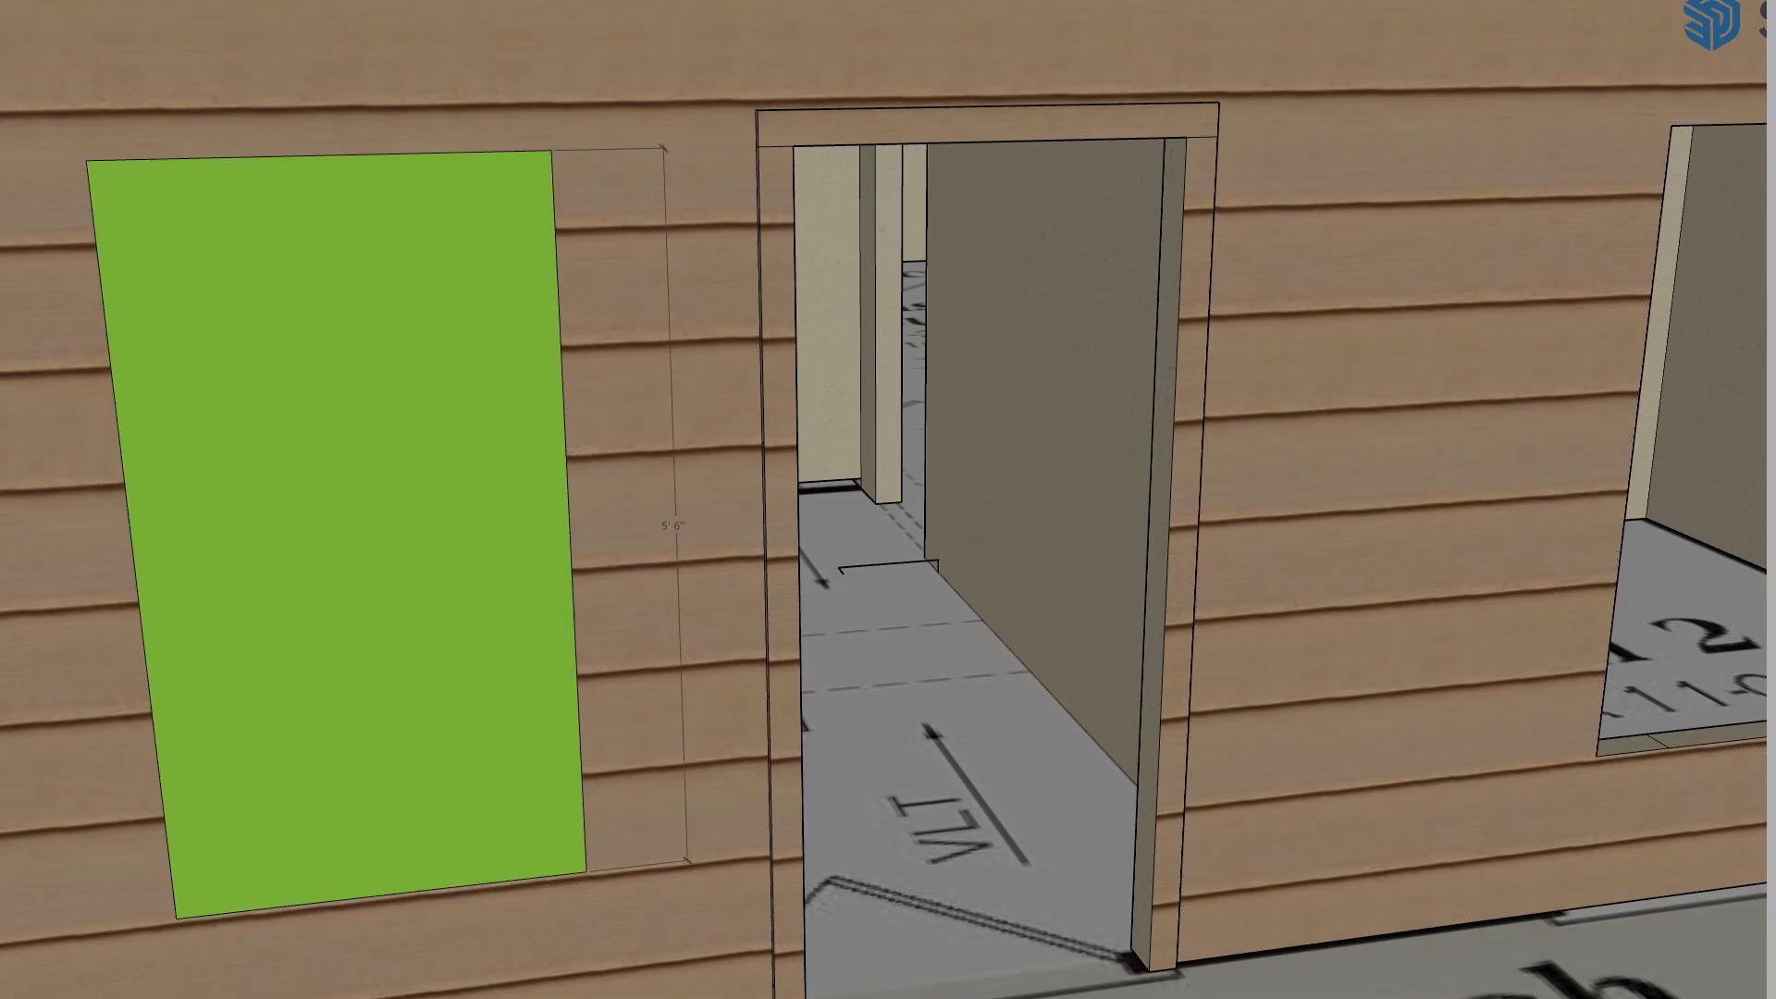
{"action": "left_click", "coordinate": [8, 311]}
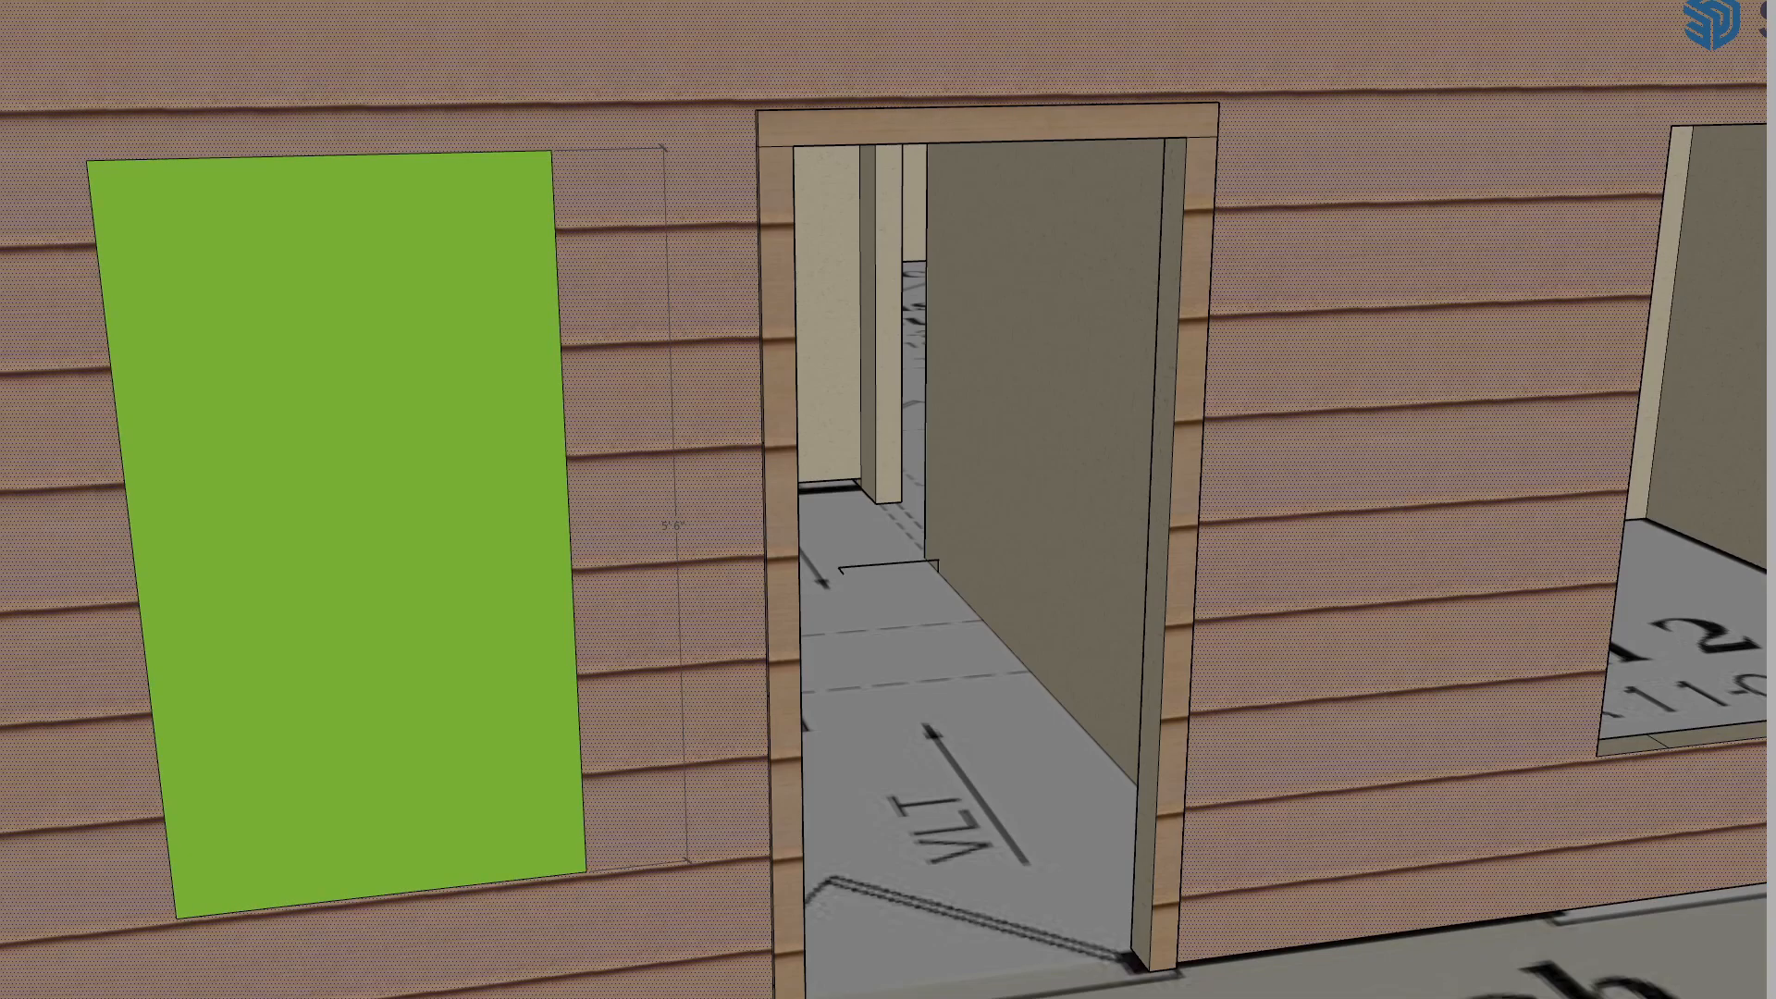
{"action": "key", "text": "l"}
{"action": "type", "text": "4"}
{"action": "key", "text": "Return"}
- Try repeating the last offset on the front siding and on the green pane
{"action": "double_click", "coordinate": [351, 496]}
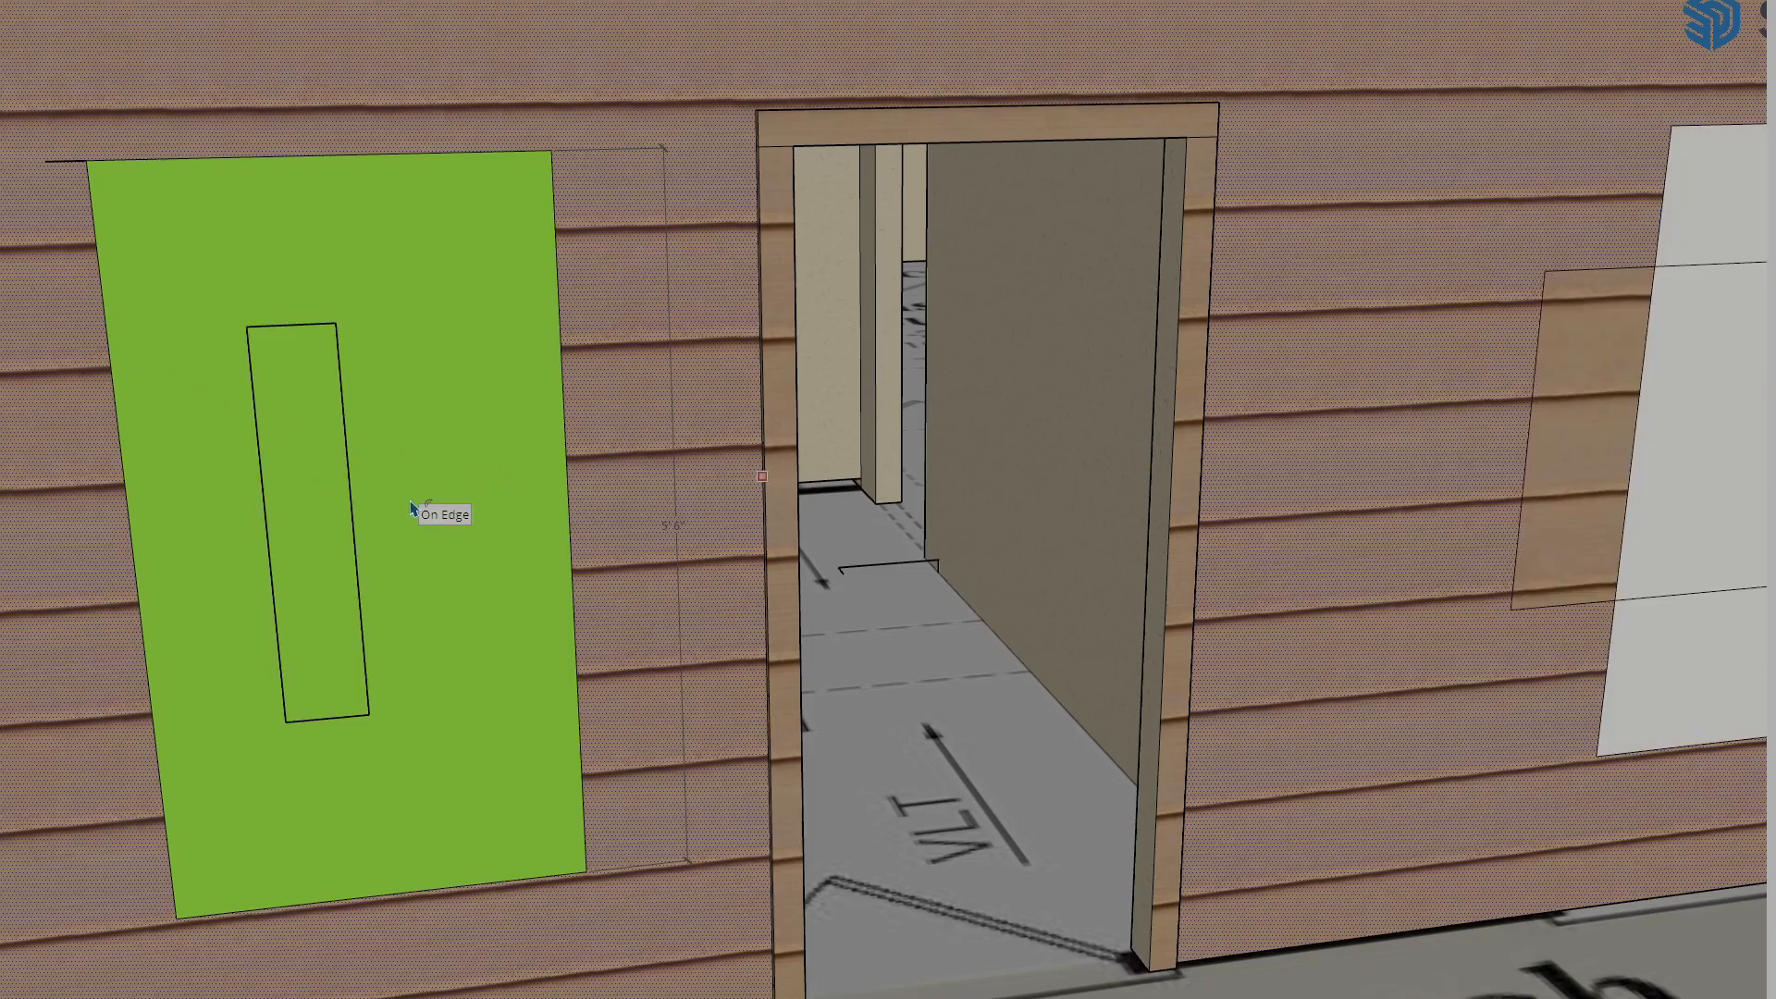
{"action": "key", "text": "ctrl+z"}
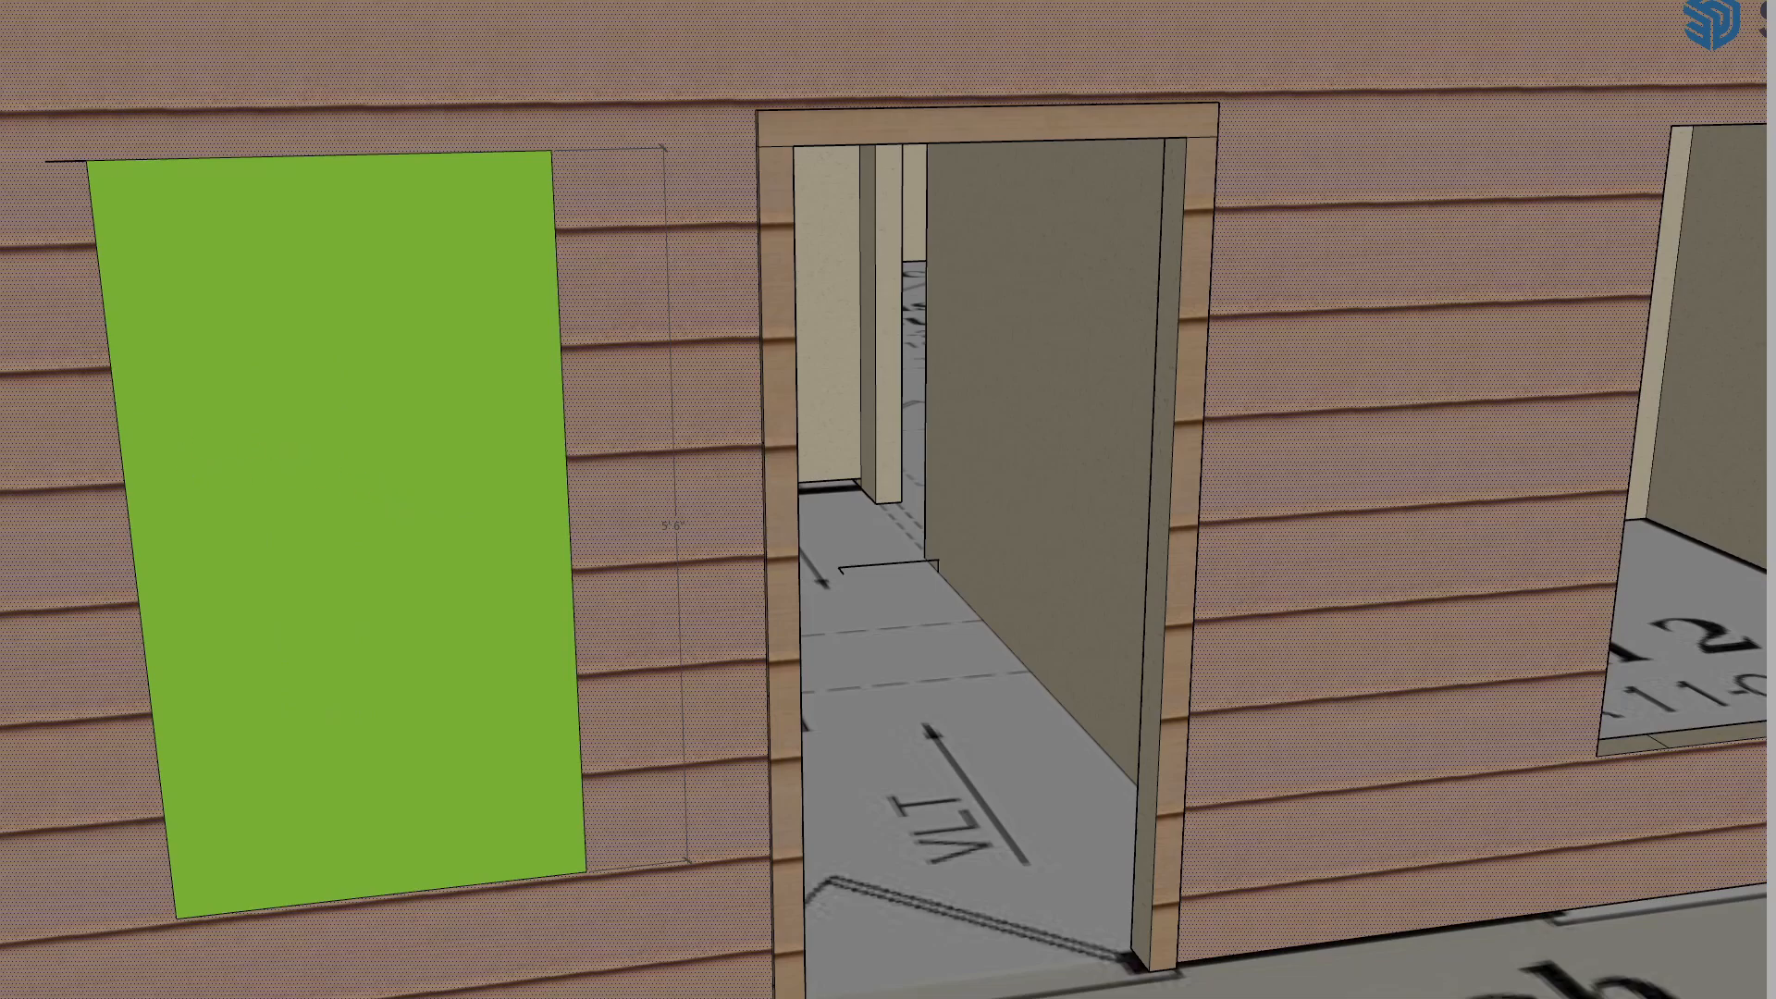
{"action": "left_click", "coordinate": [286, 408]}
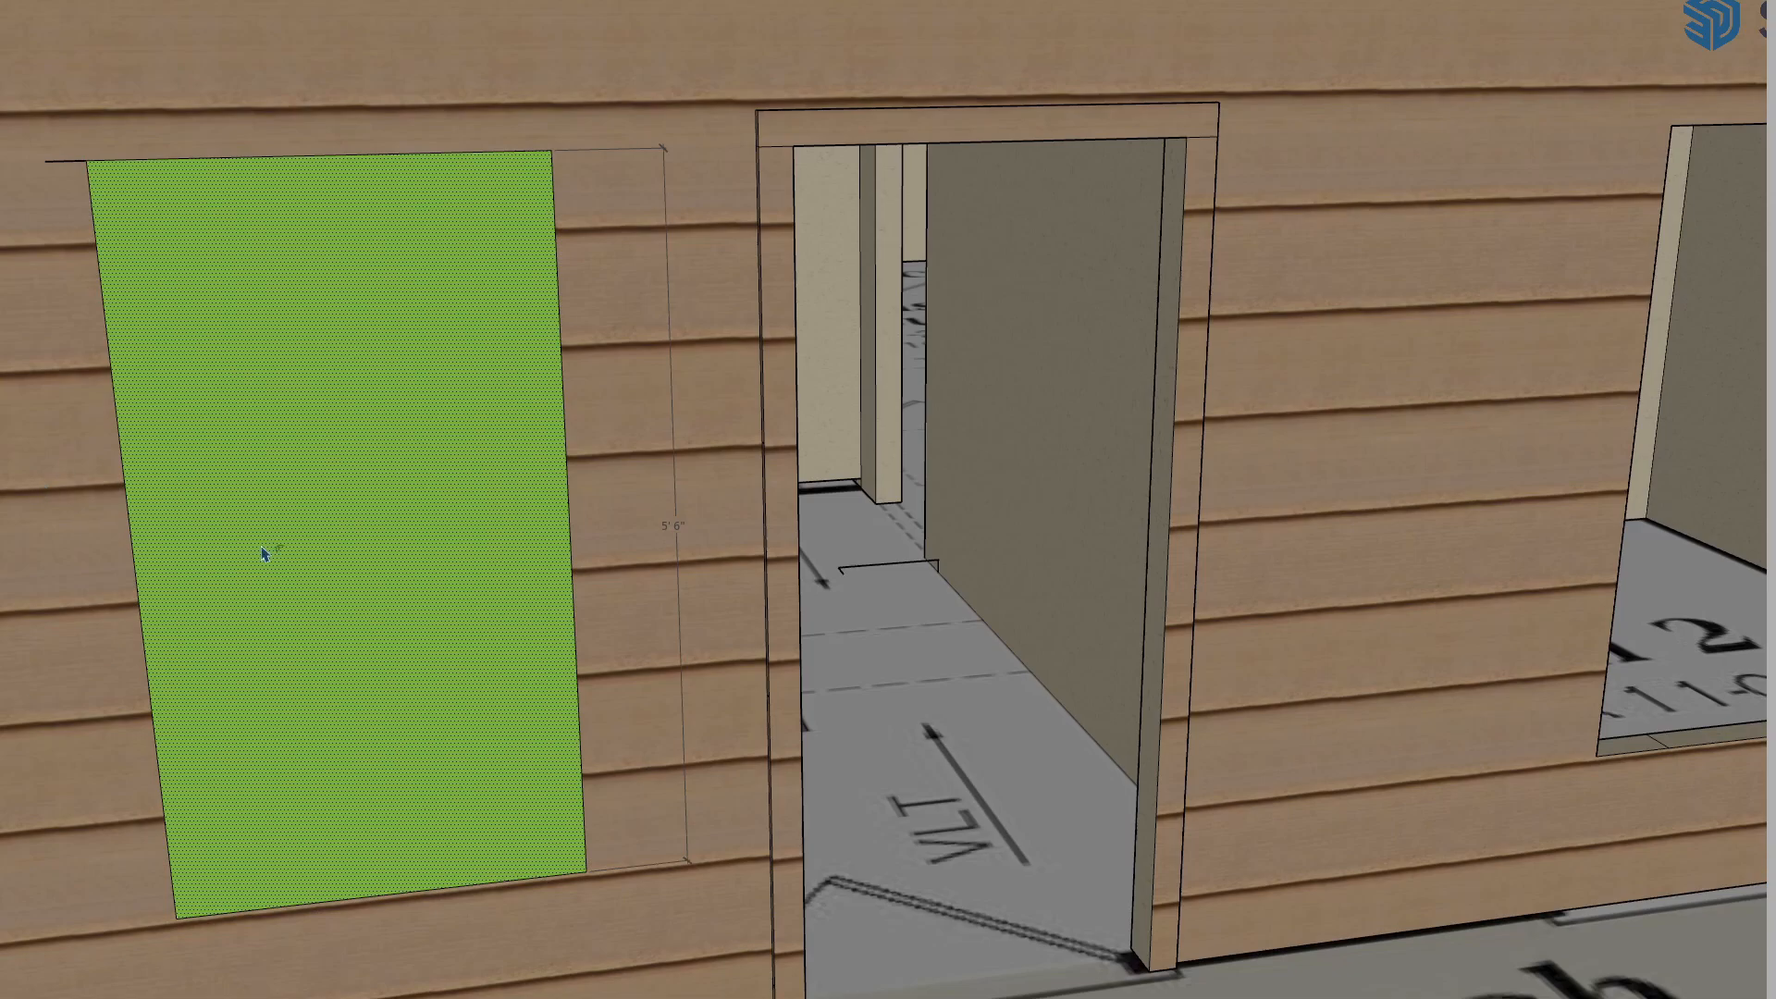
{"action": "double_click", "coordinate": [314, 512]}
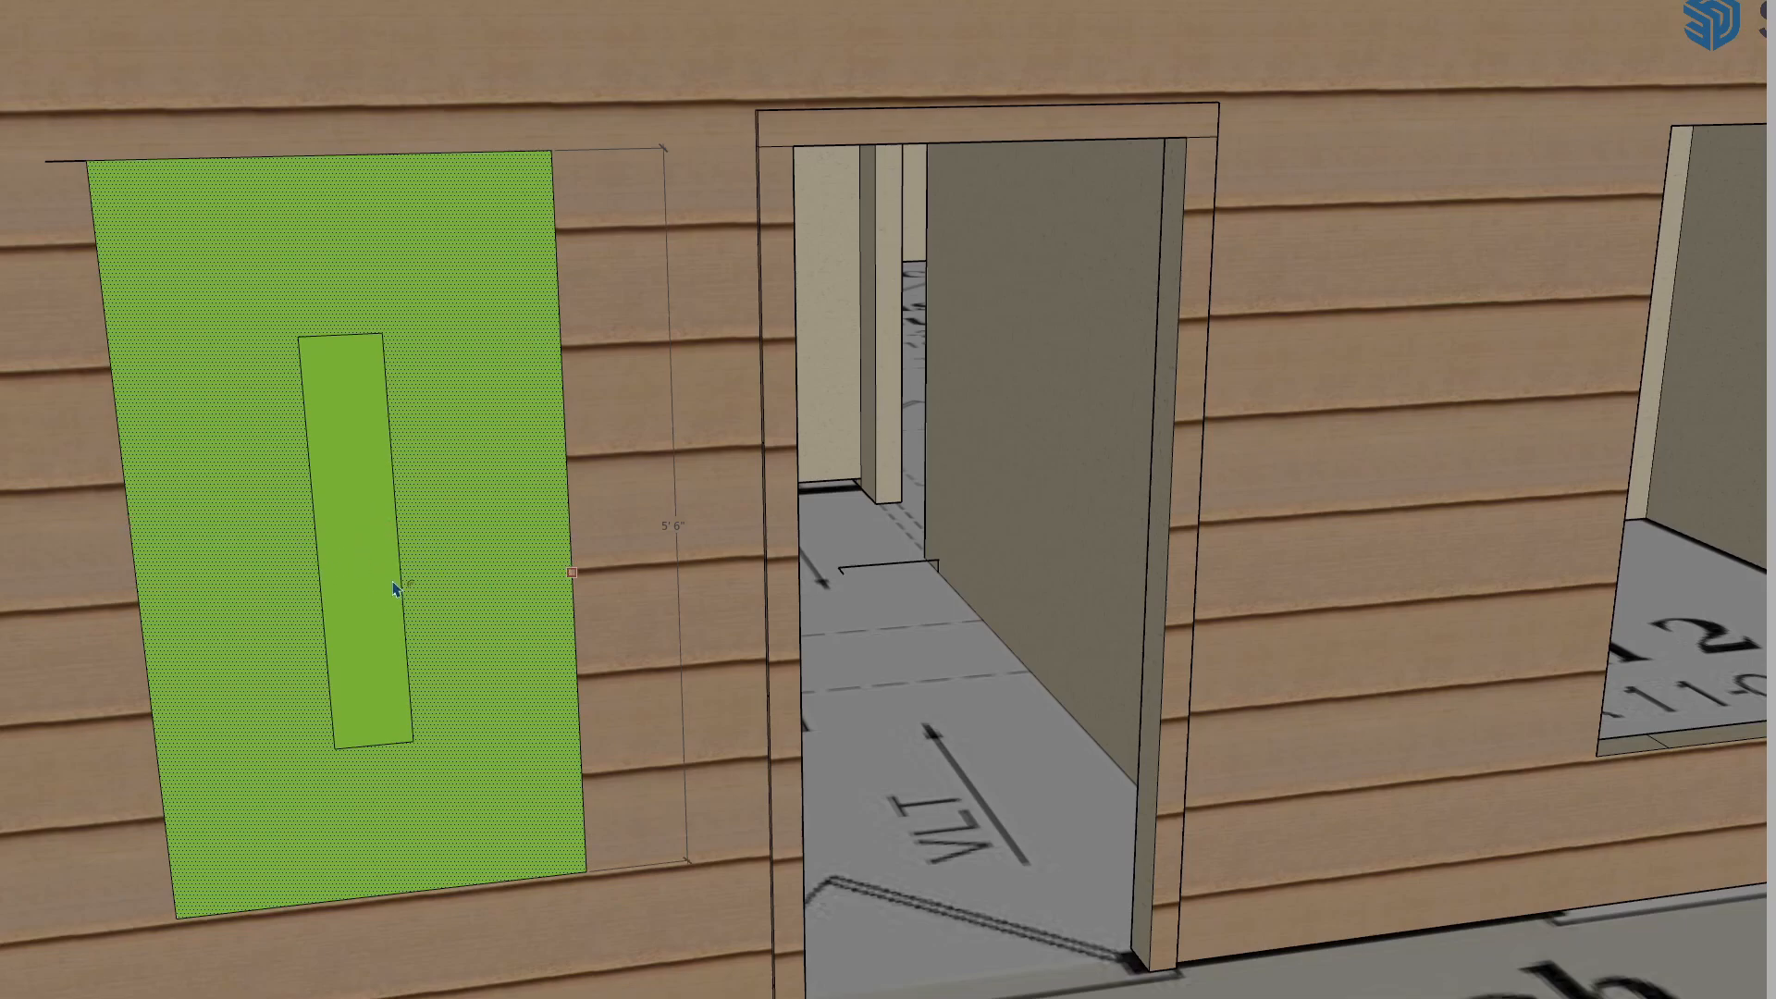
{"action": "key", "text": "ctrl+z"}
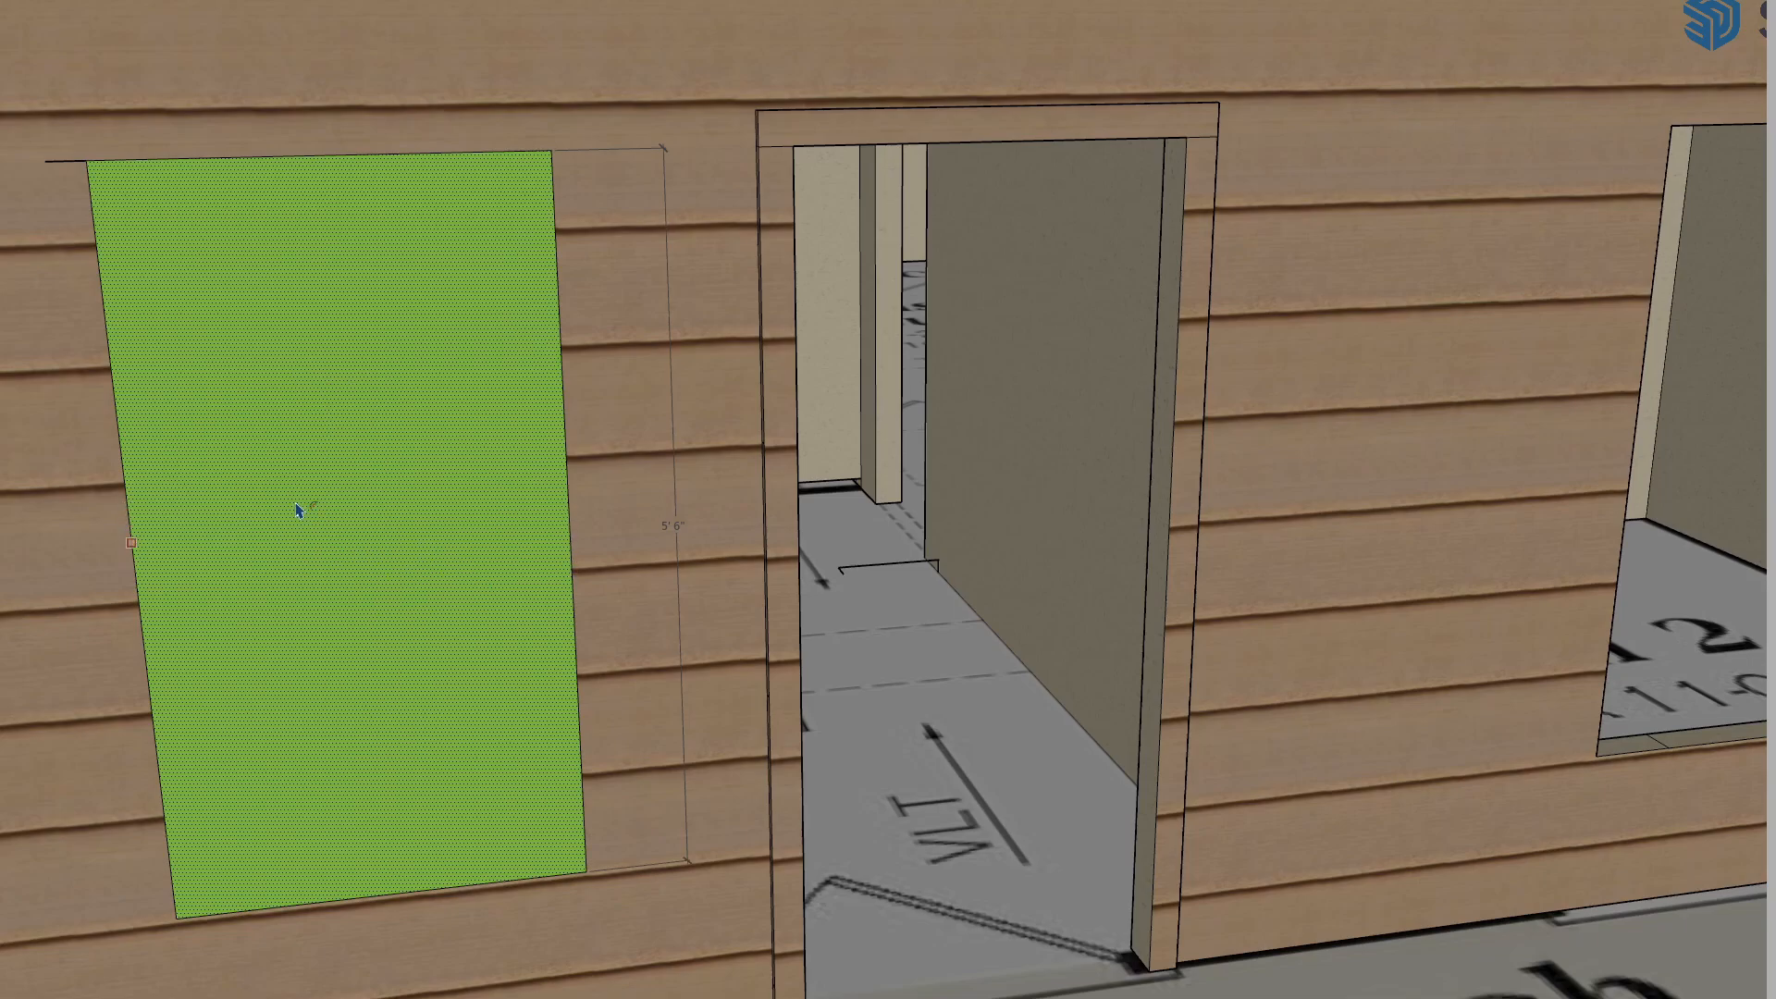
- Offset the green pane's outline outward to the end of the short reference line, and delete that line
{"action": "left_click", "coordinate": [297, 502]}
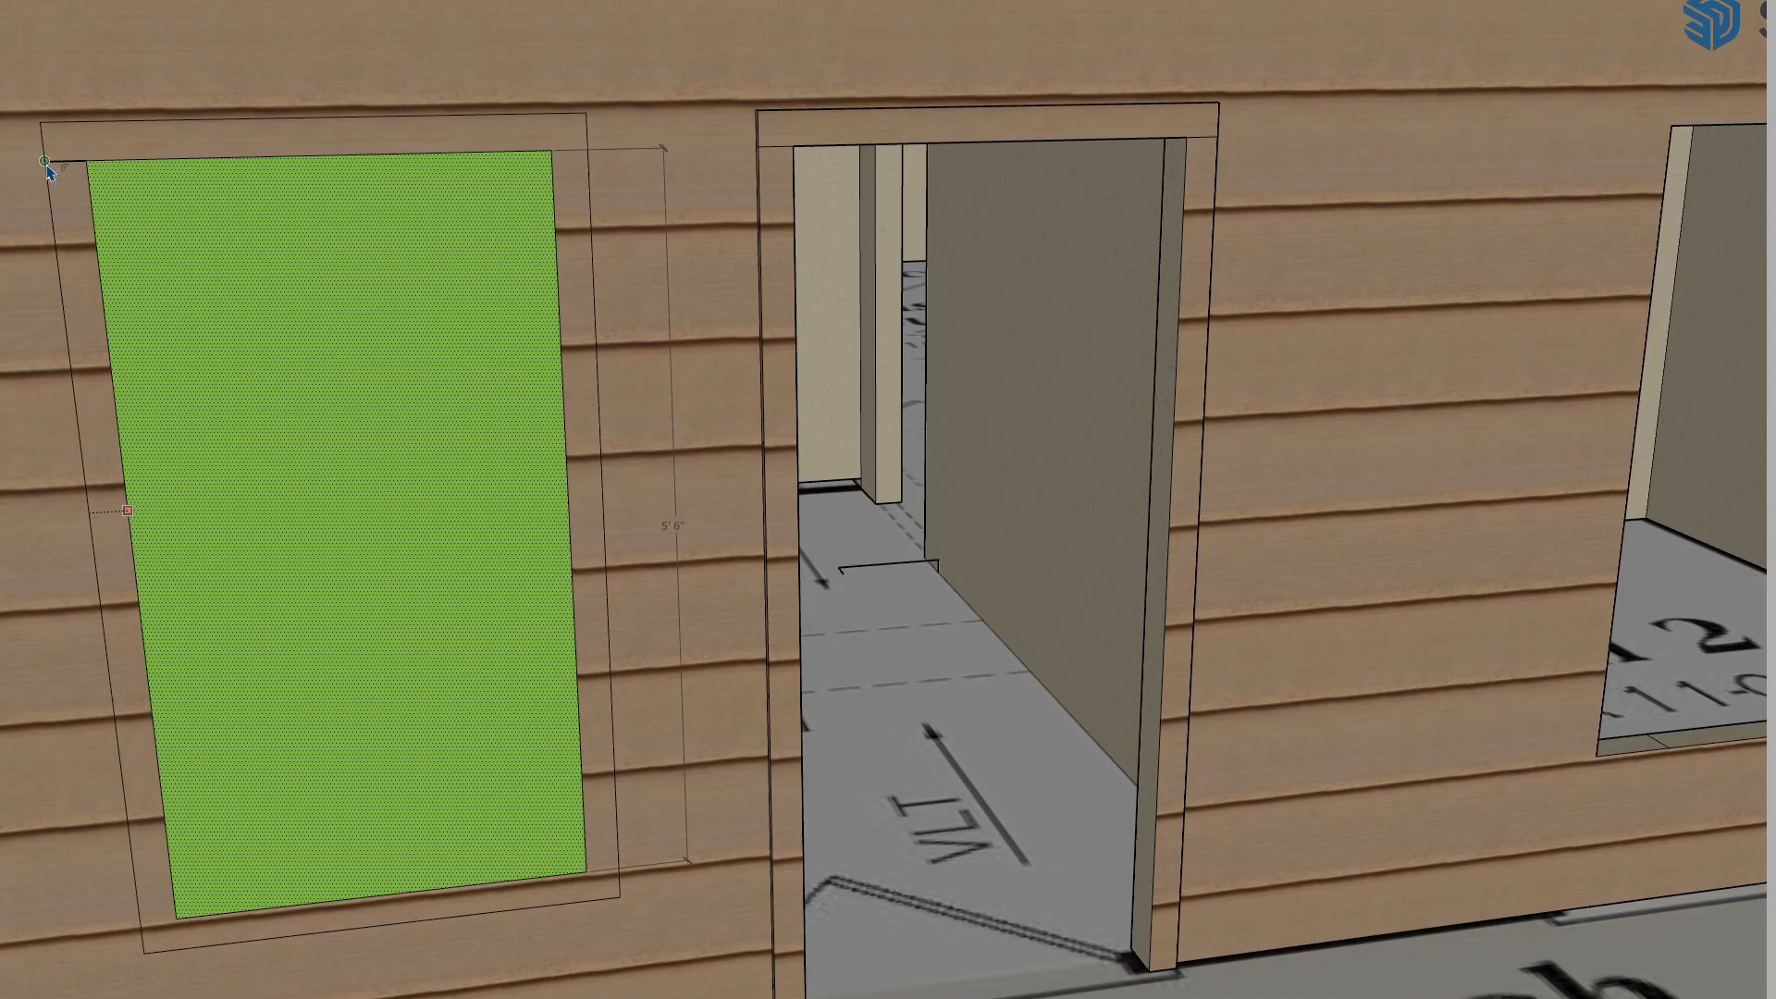
{"action": "left_click", "coordinate": [46, 164]}
{"action": "scroll", "coordinate": [55, 232], "scroll_direction": "up", "scroll_amount": 3}
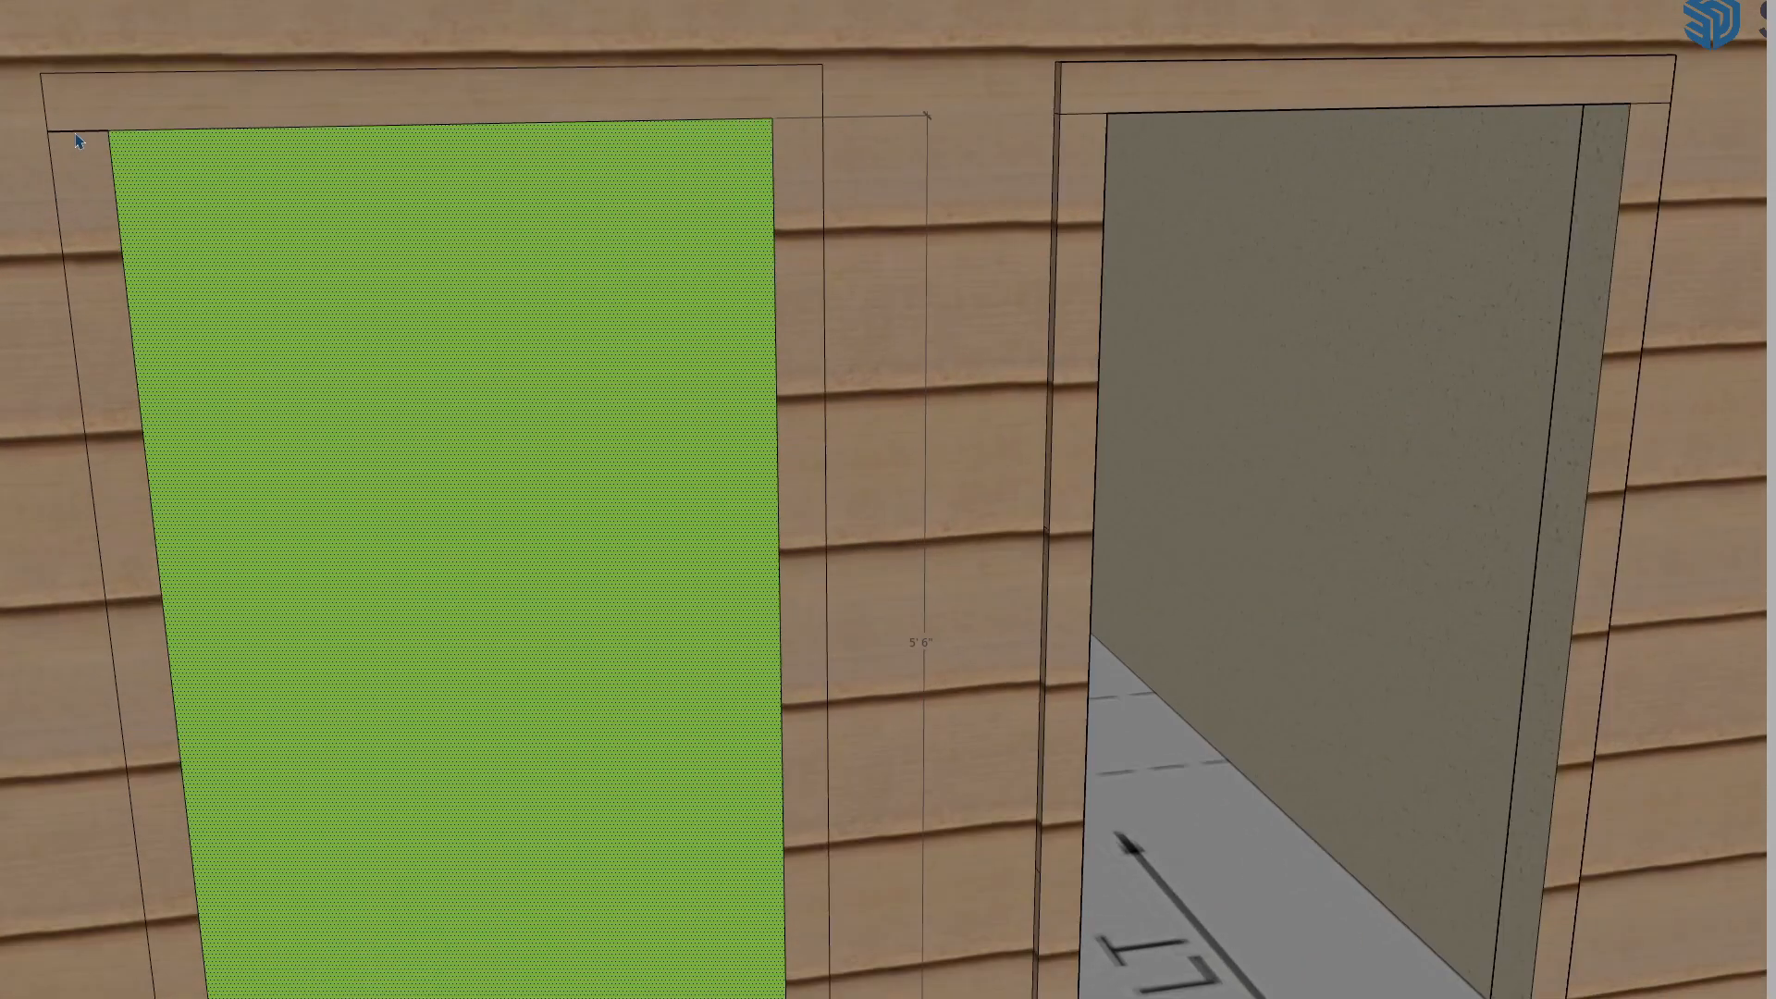
{"action": "left_click", "coordinate": [75, 133]}
{"action": "key", "text": "Delete"}
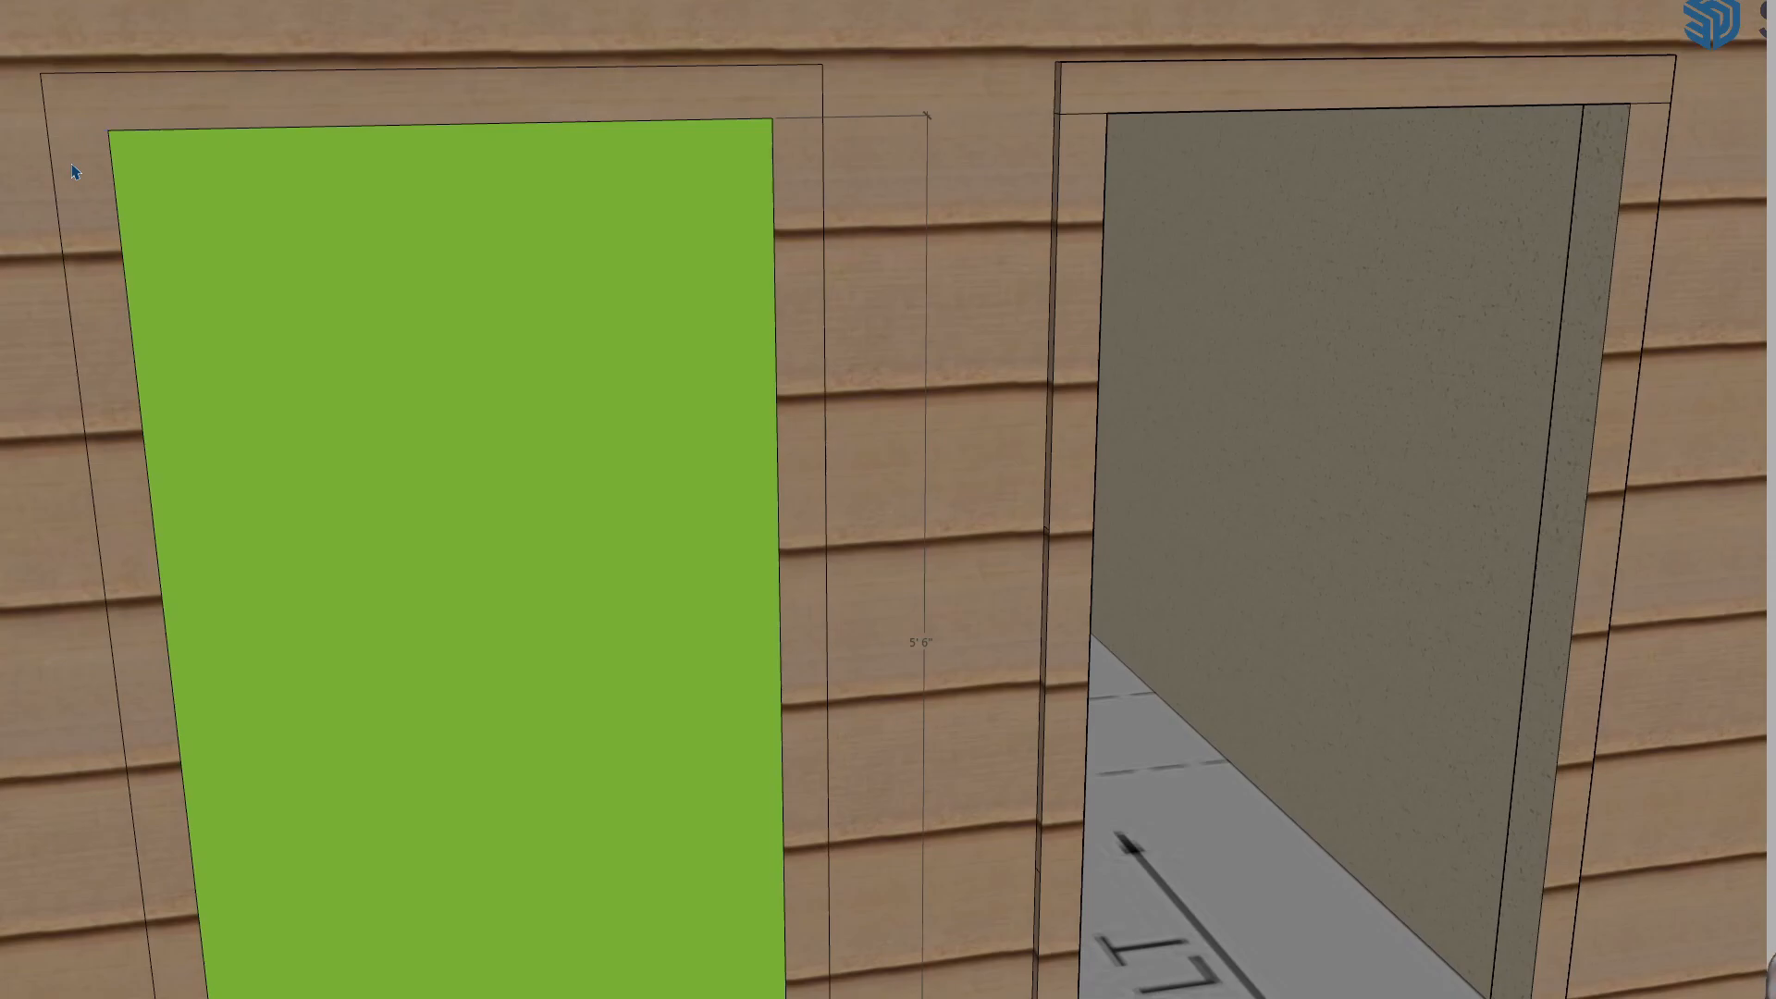
{"action": "scroll", "coordinate": [126, 296], "scroll_direction": "down", "scroll_amount": 1}
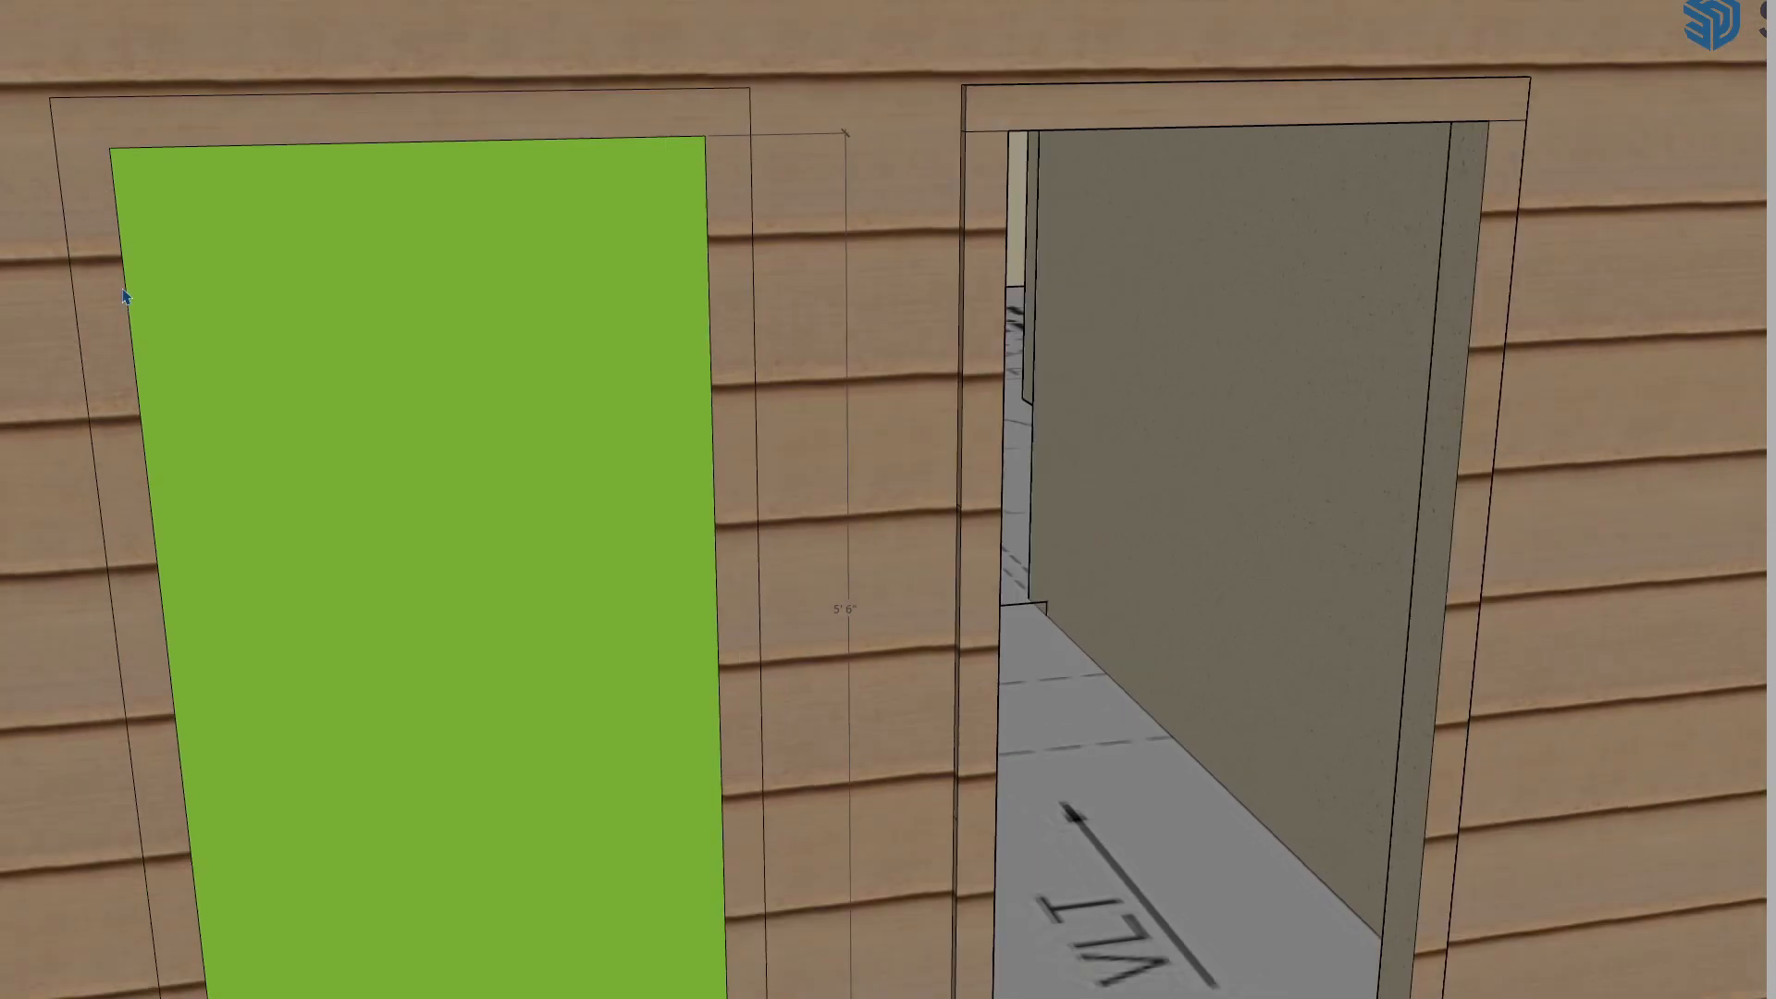
- Pull the border around the green pane slightly out from the siding to form a raised window frame
{"action": "left_click", "coordinate": [86, 150]}
{"action": "key", "text": "p"}
{"action": "left_click", "coordinate": [115, 377]}
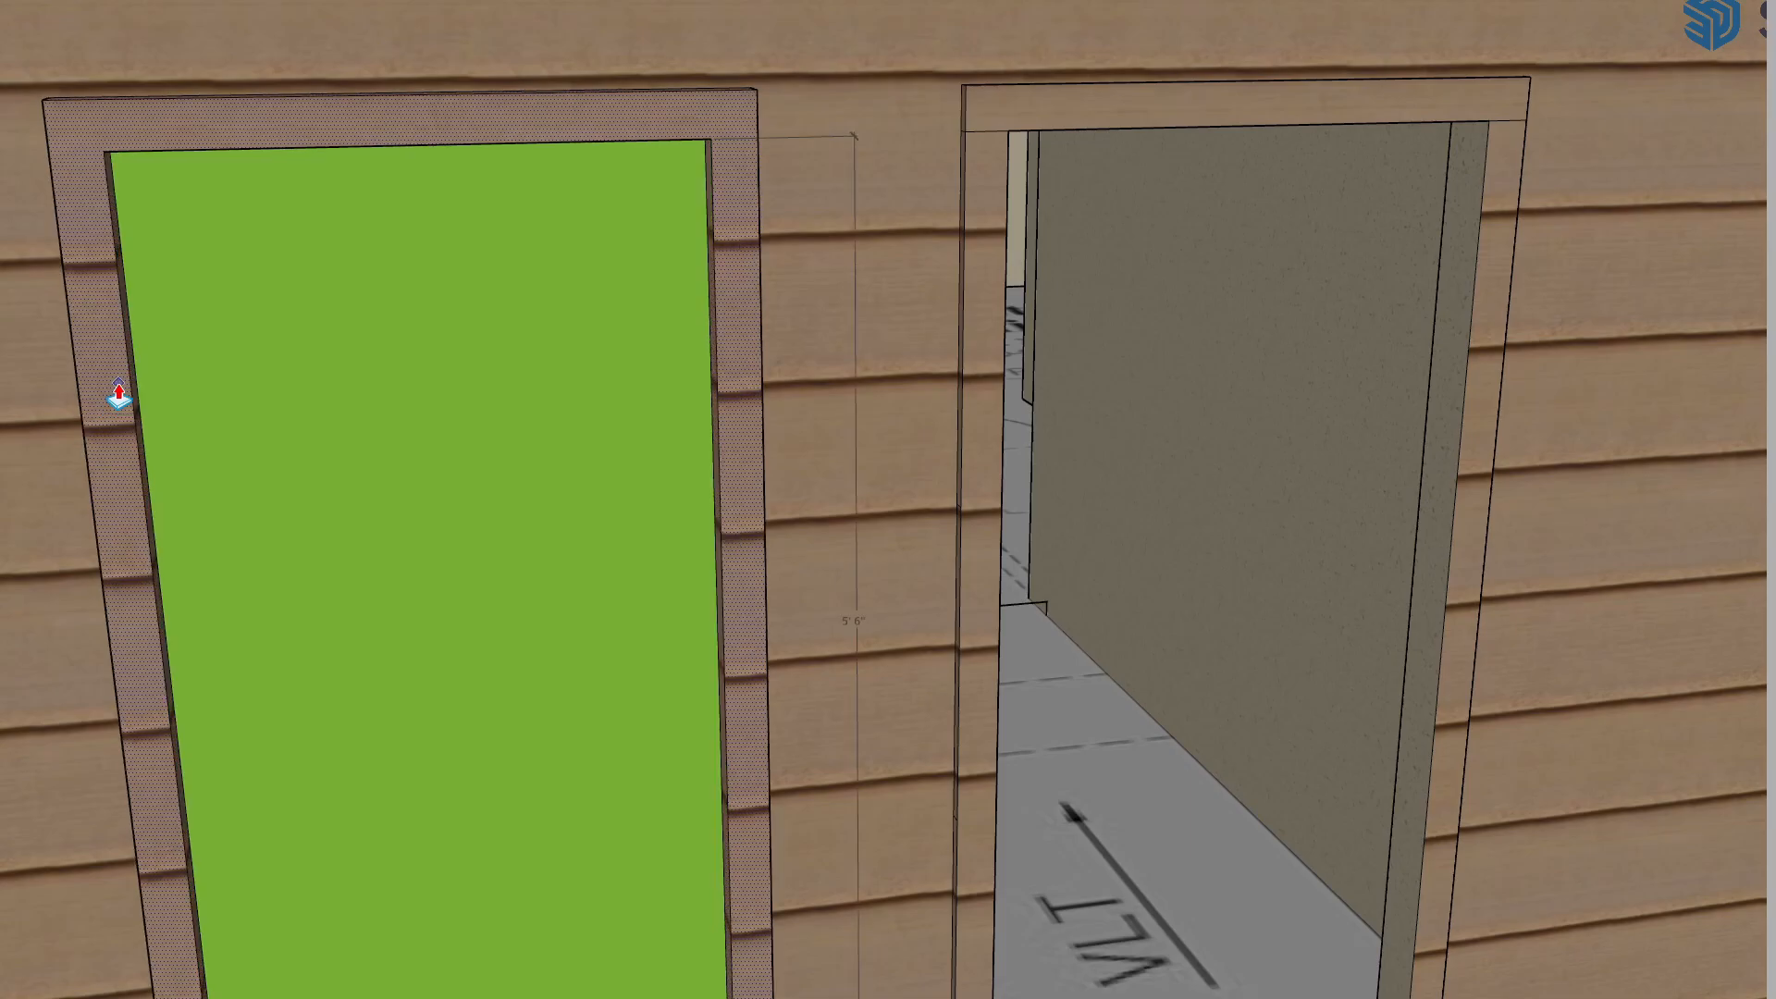
{"action": "left_click", "coordinate": [118, 393]}
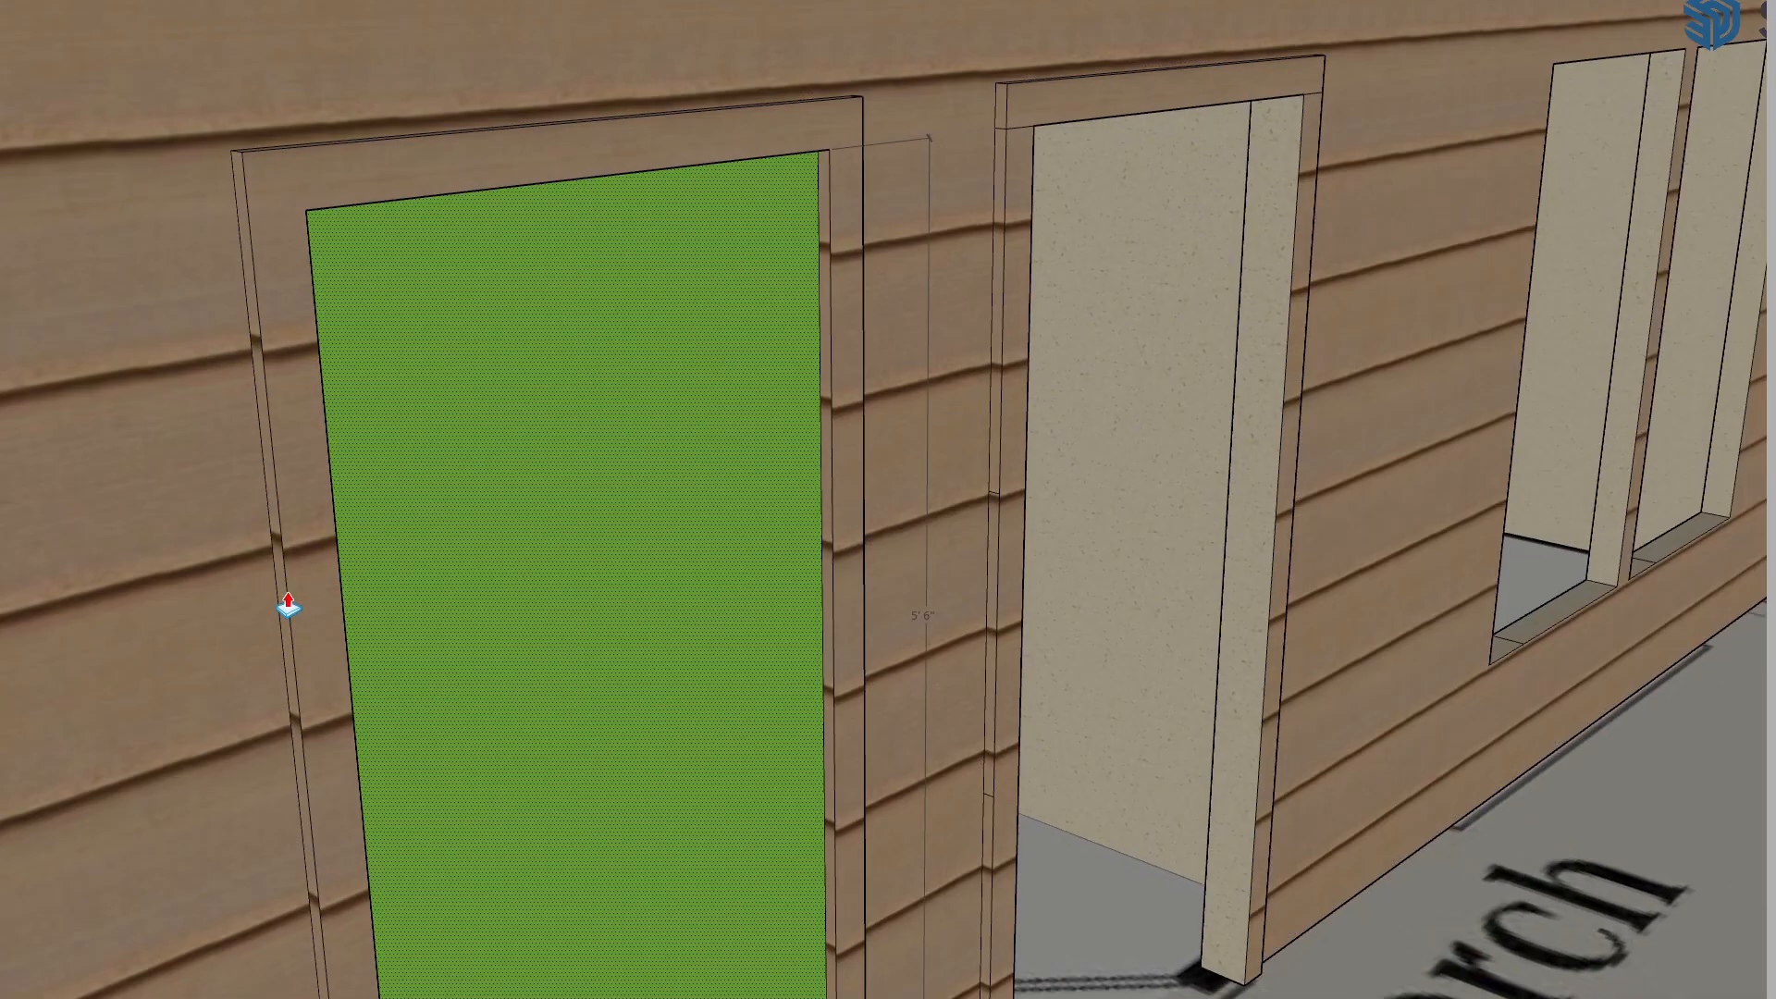
{"action": "scroll", "coordinate": [234, 594], "scroll_direction": "up", "scroll_amount": 2}
{"action": "key", "text": "p"}
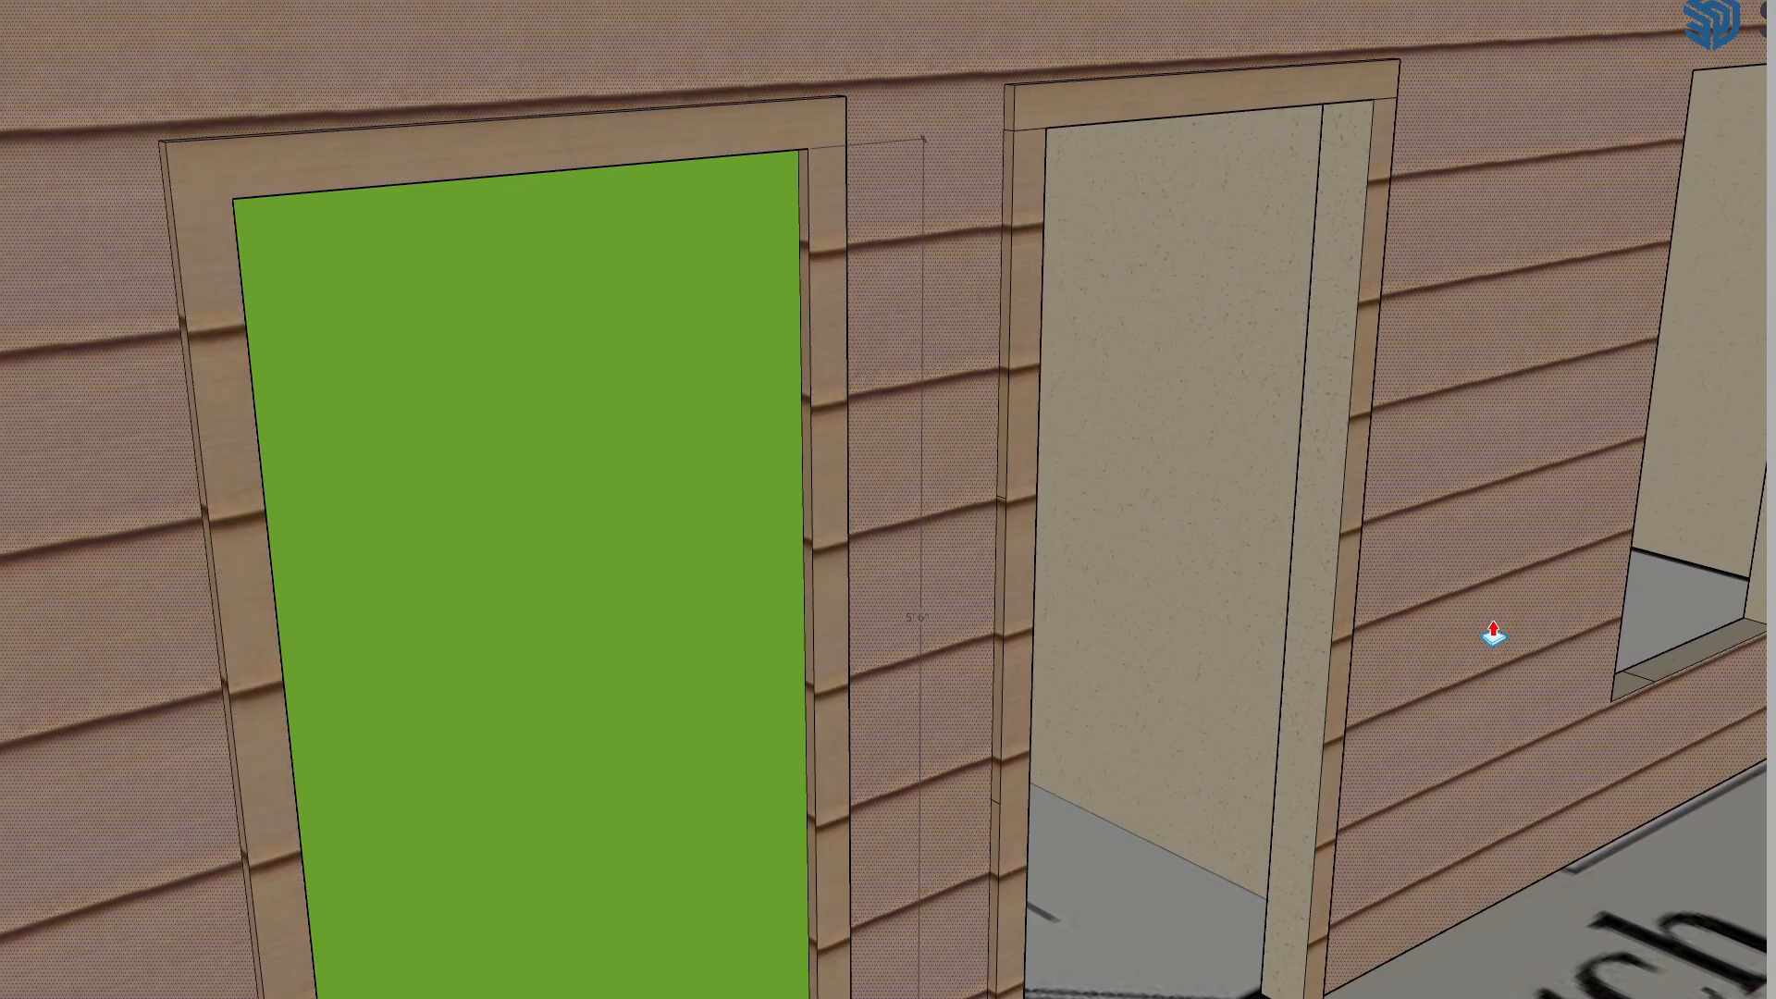
- Paint the raised window frame's front and edge faces dark brown
{"action": "scroll", "coordinate": [1493, 636], "scroll_direction": "down", "scroll_amount": 5}
{"action": "key", "text": "b"}
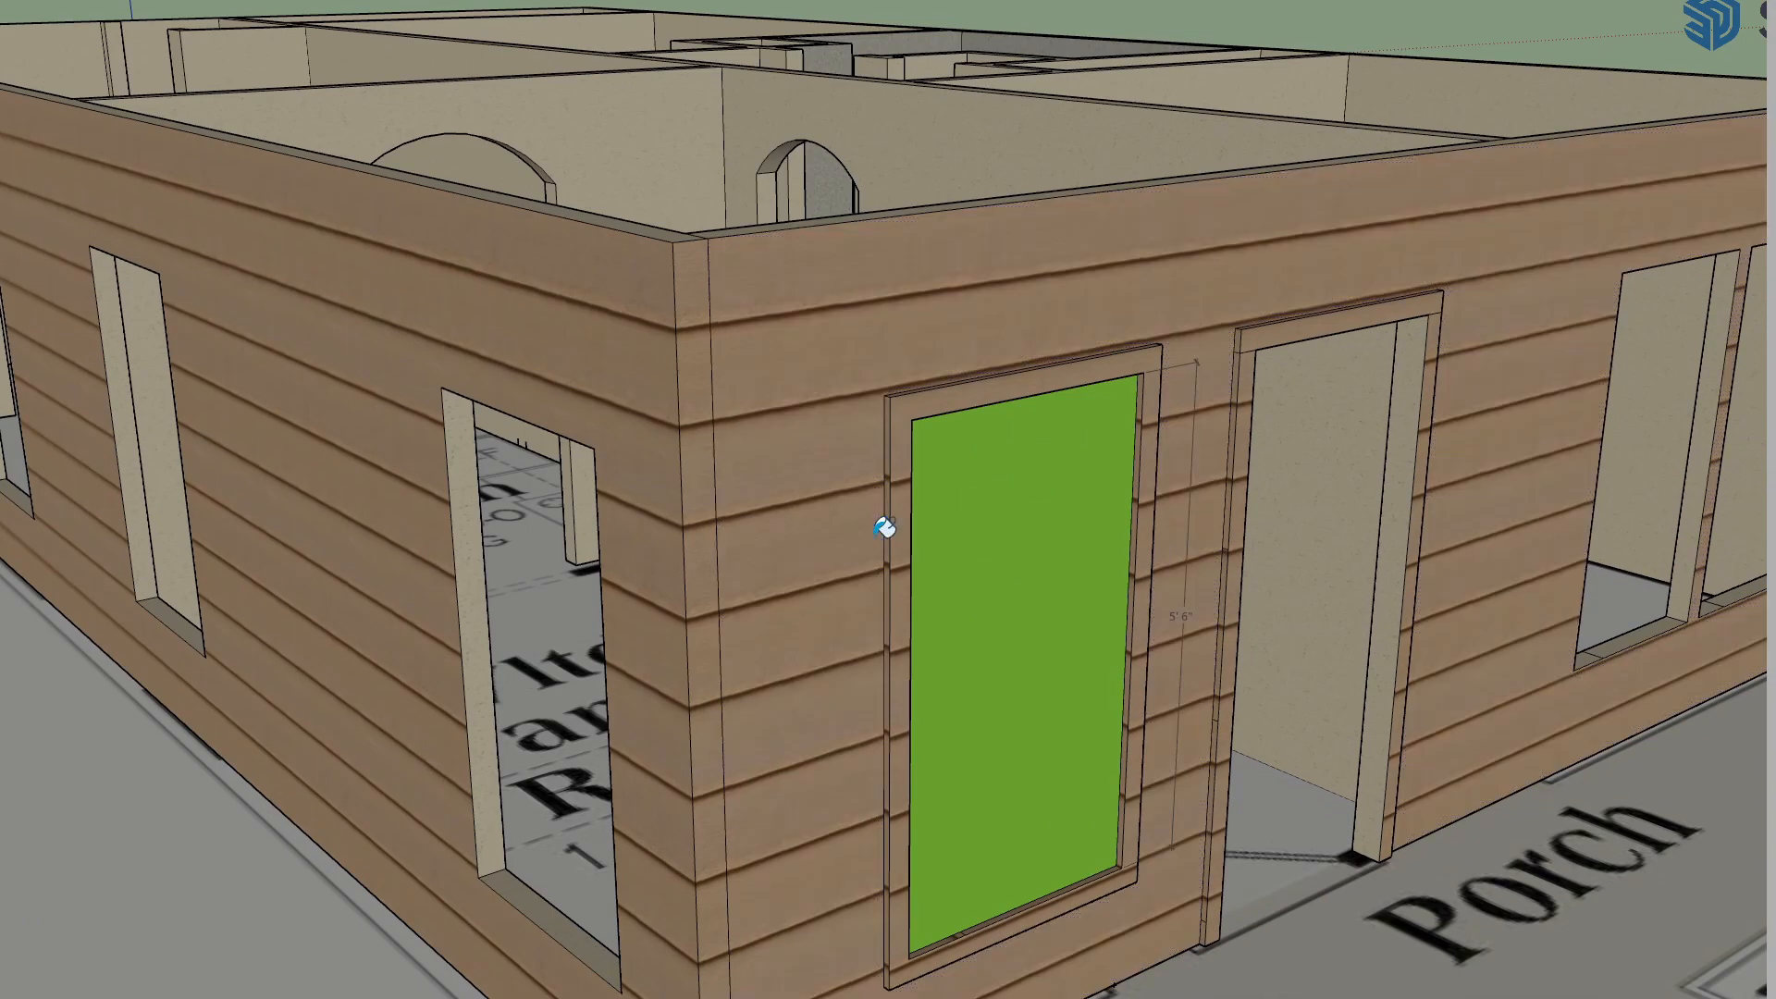
{"action": "left_click", "coordinate": [1150, 393]}
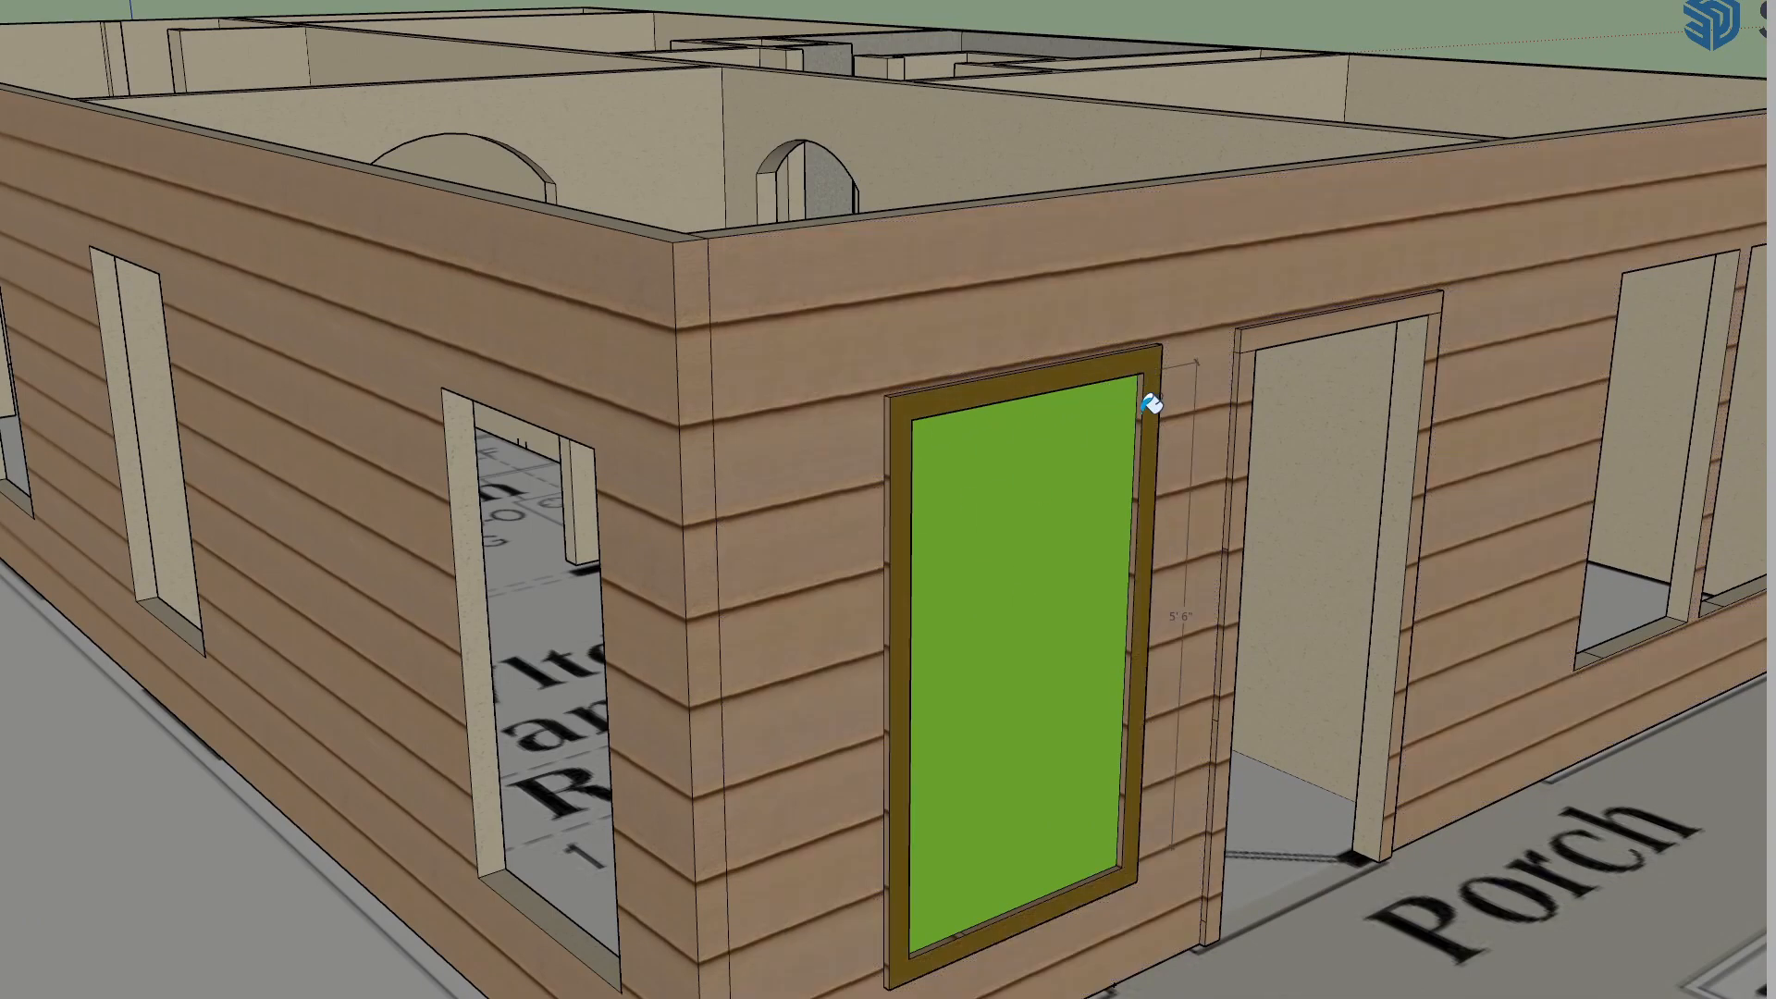
{"action": "left_click", "coordinate": [1143, 410]}
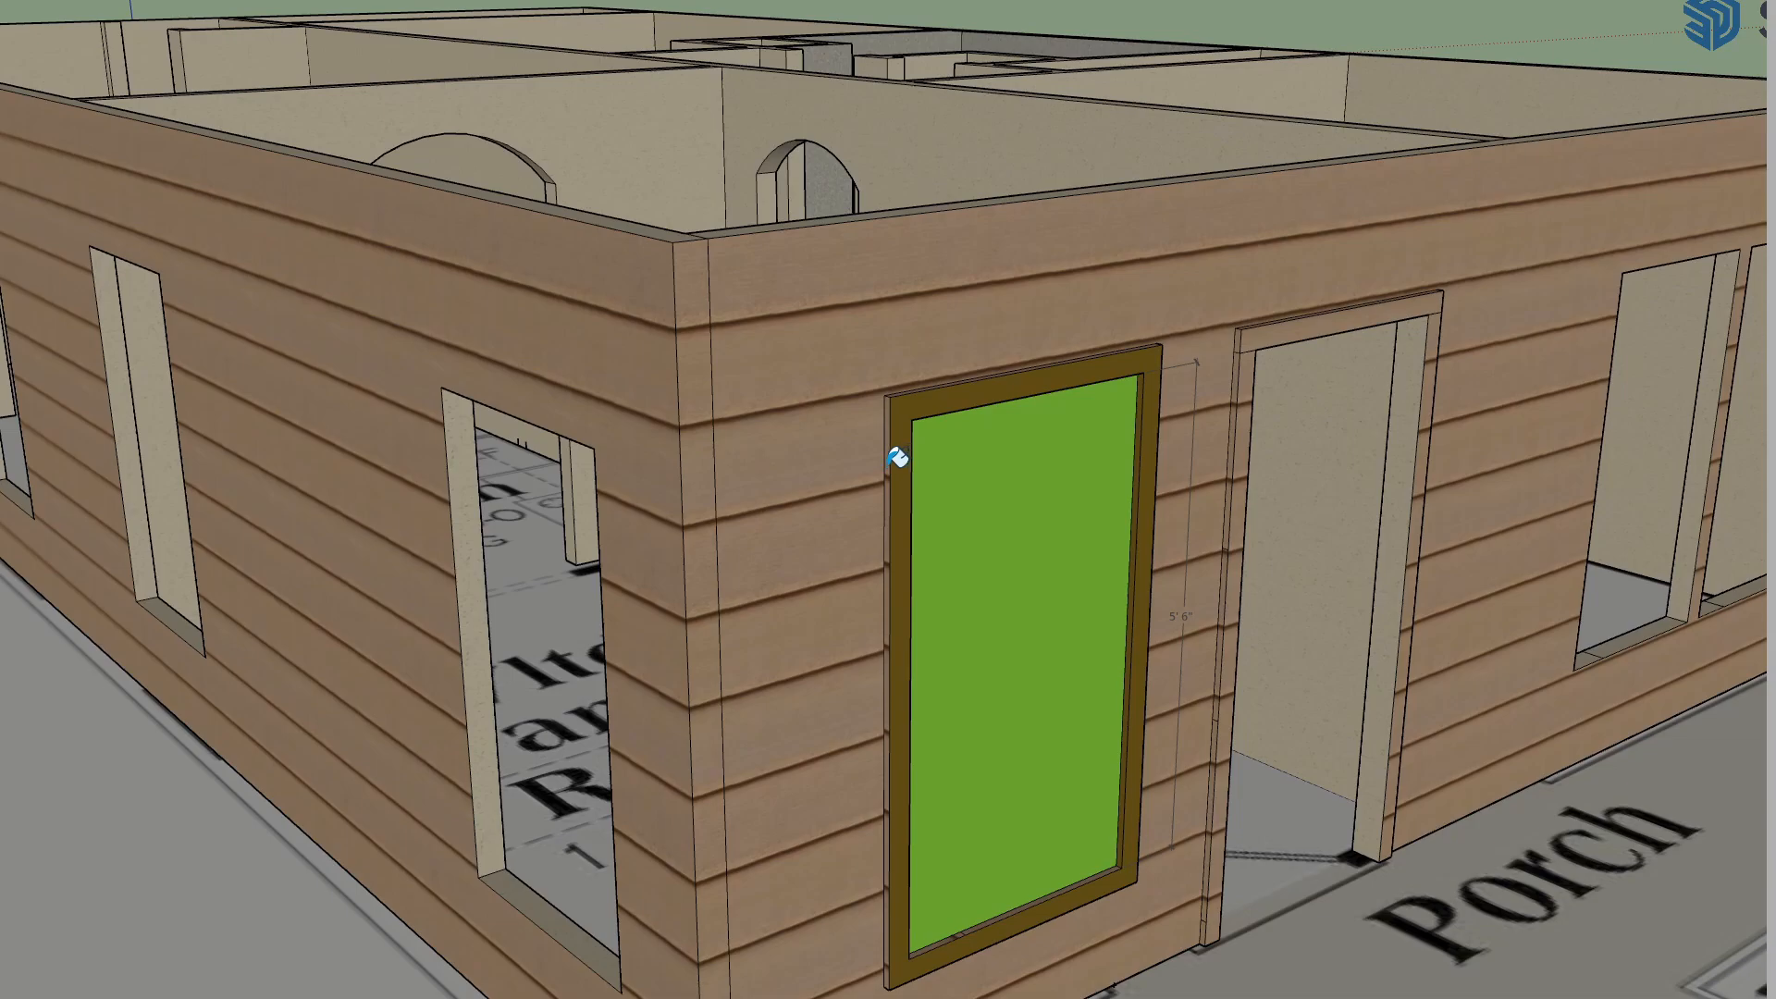
{"action": "left_click", "coordinate": [893, 461]}
{"action": "scroll", "coordinate": [951, 428], "scroll_direction": "up", "scroll_amount": 3}
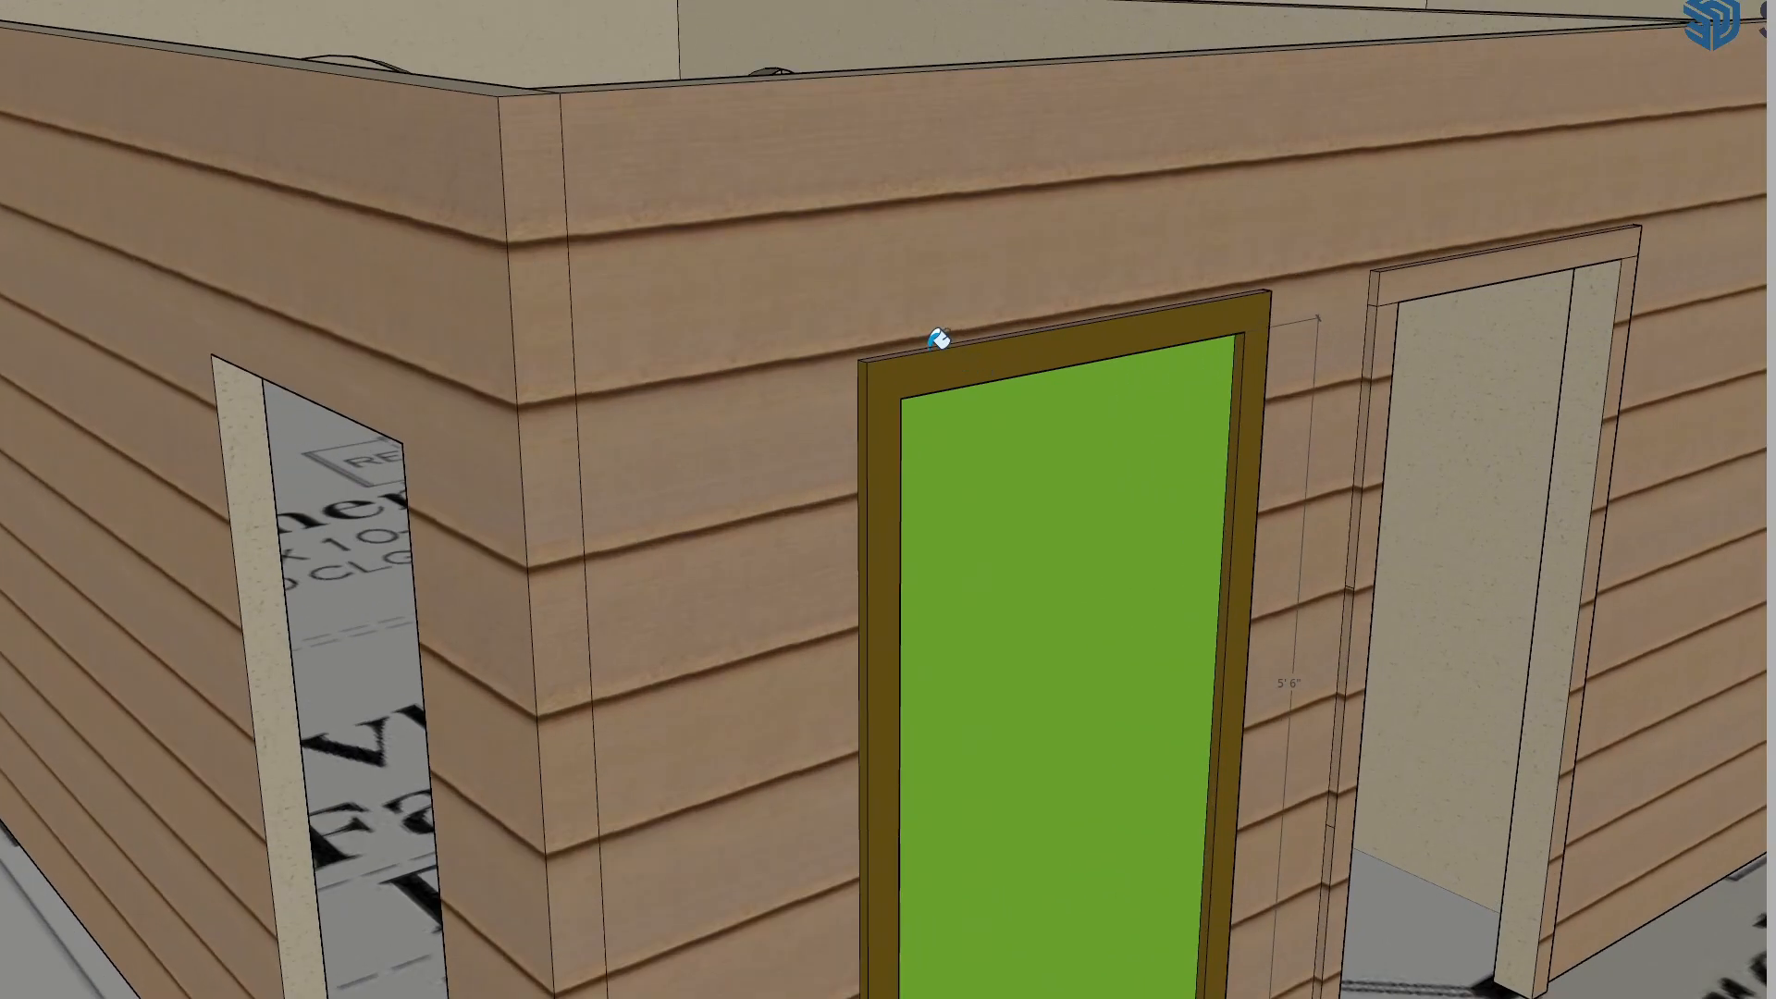
{"action": "scroll", "coordinate": [930, 564], "scroll_direction": "down", "scroll_amount": 4}
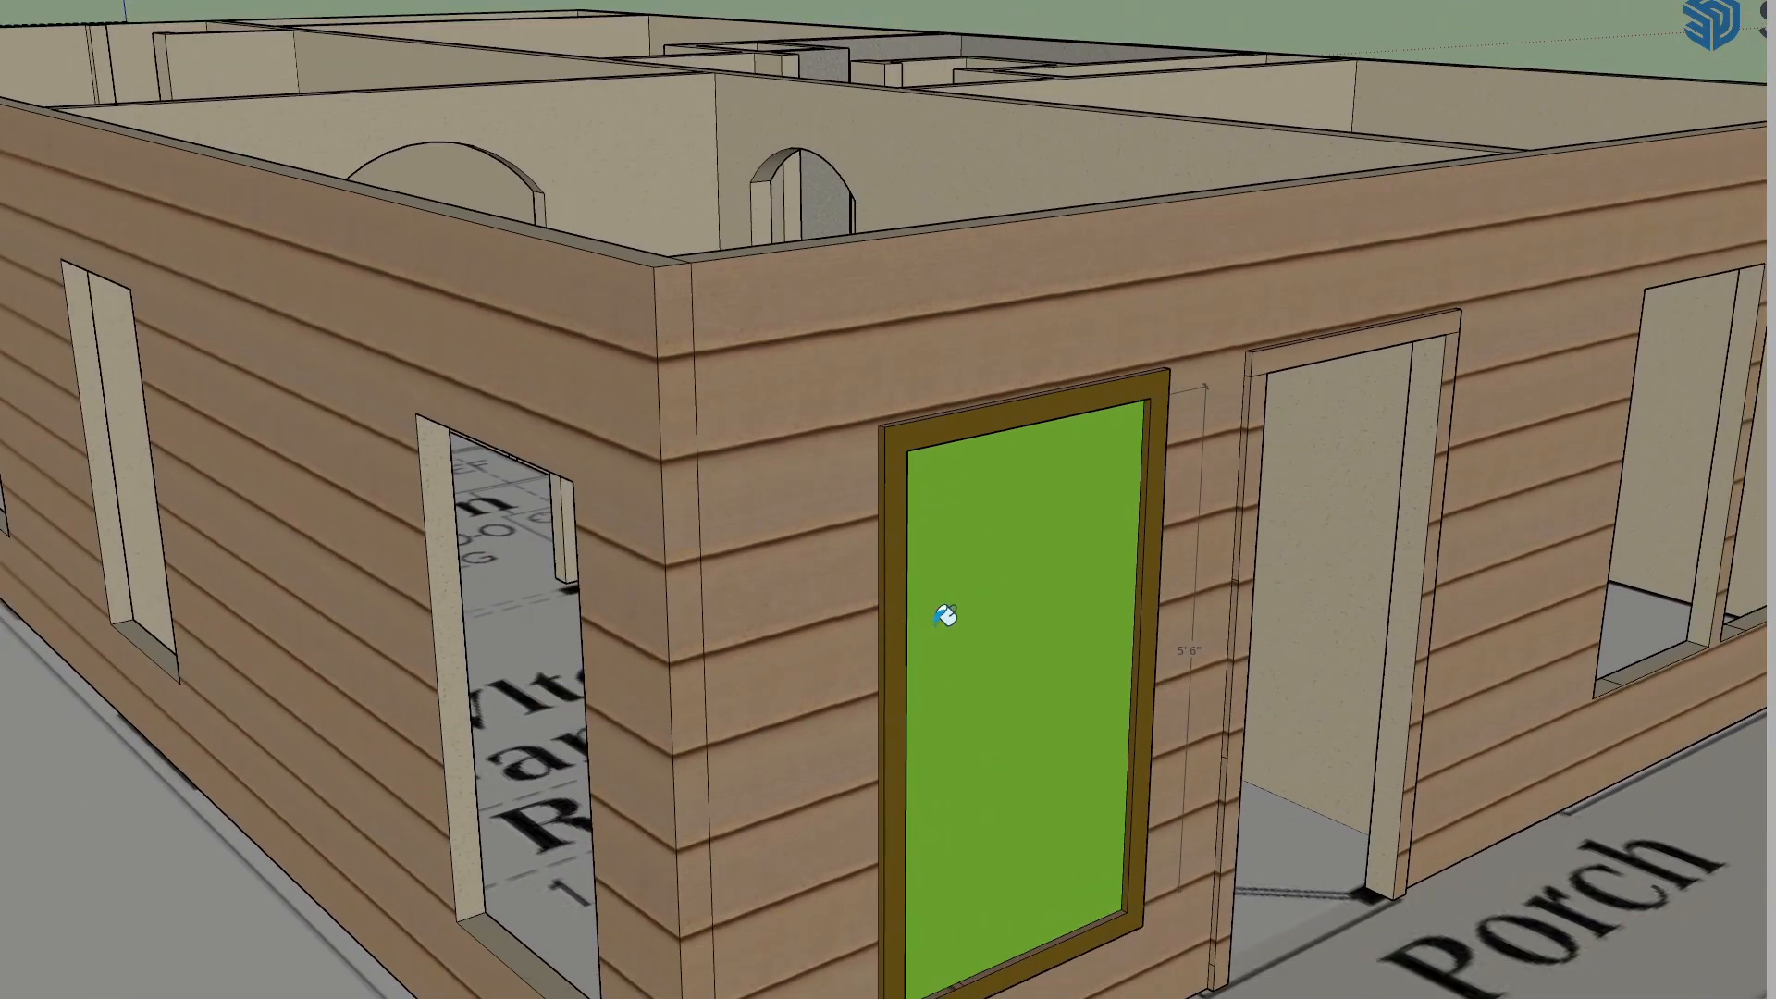
{"action": "middle_click_drag", "start_coordinate": [1024, 618], "coordinate": [971, 792]}
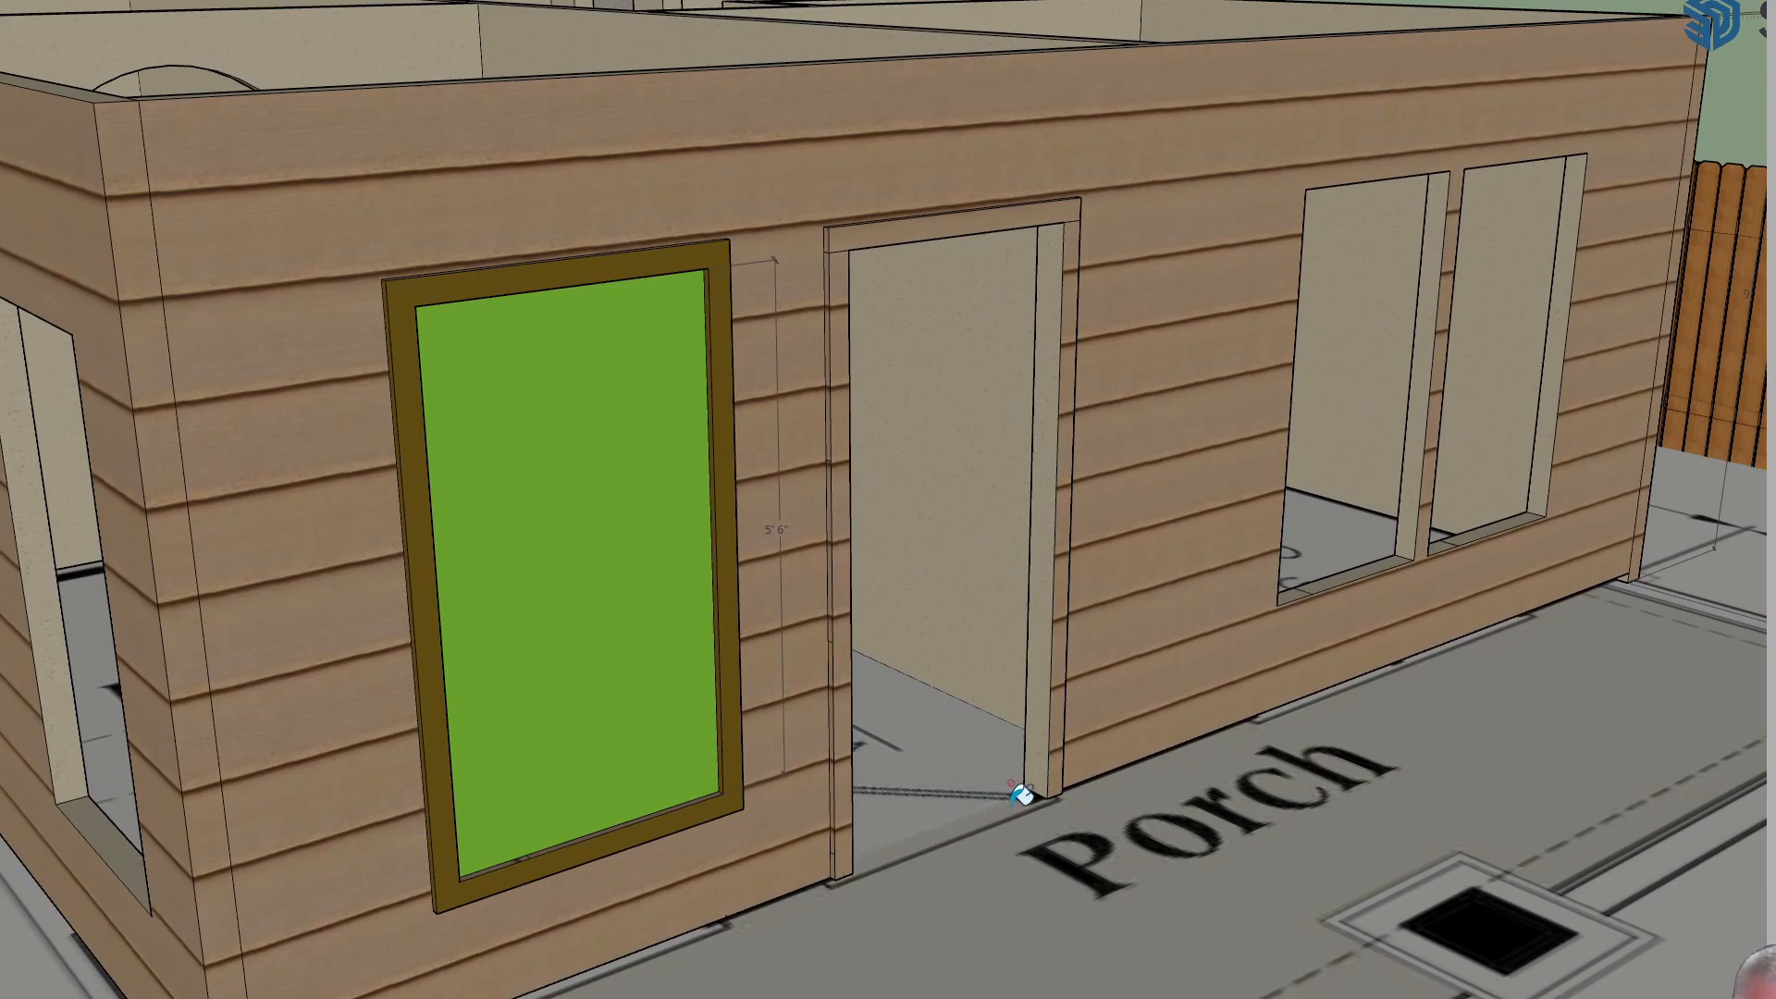